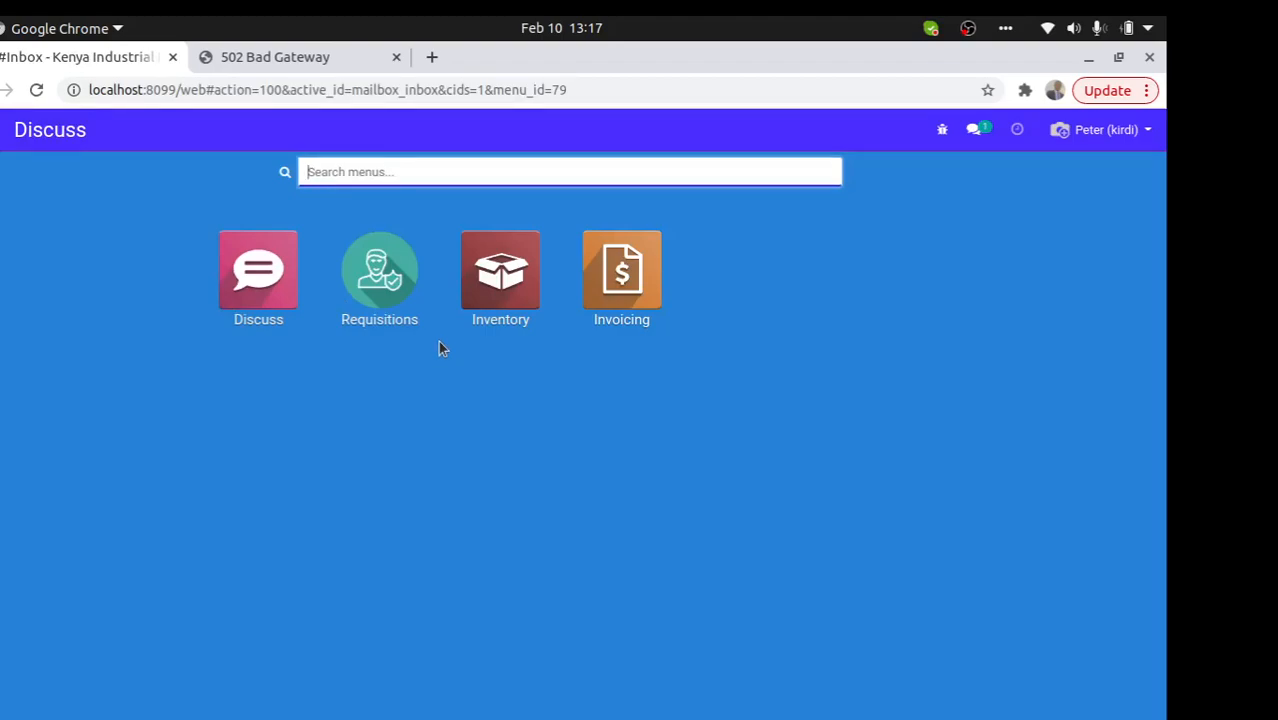
- Close the 502 Bad Gateway tab and create a new requisition in the Requisitions app
left_click(396, 57)
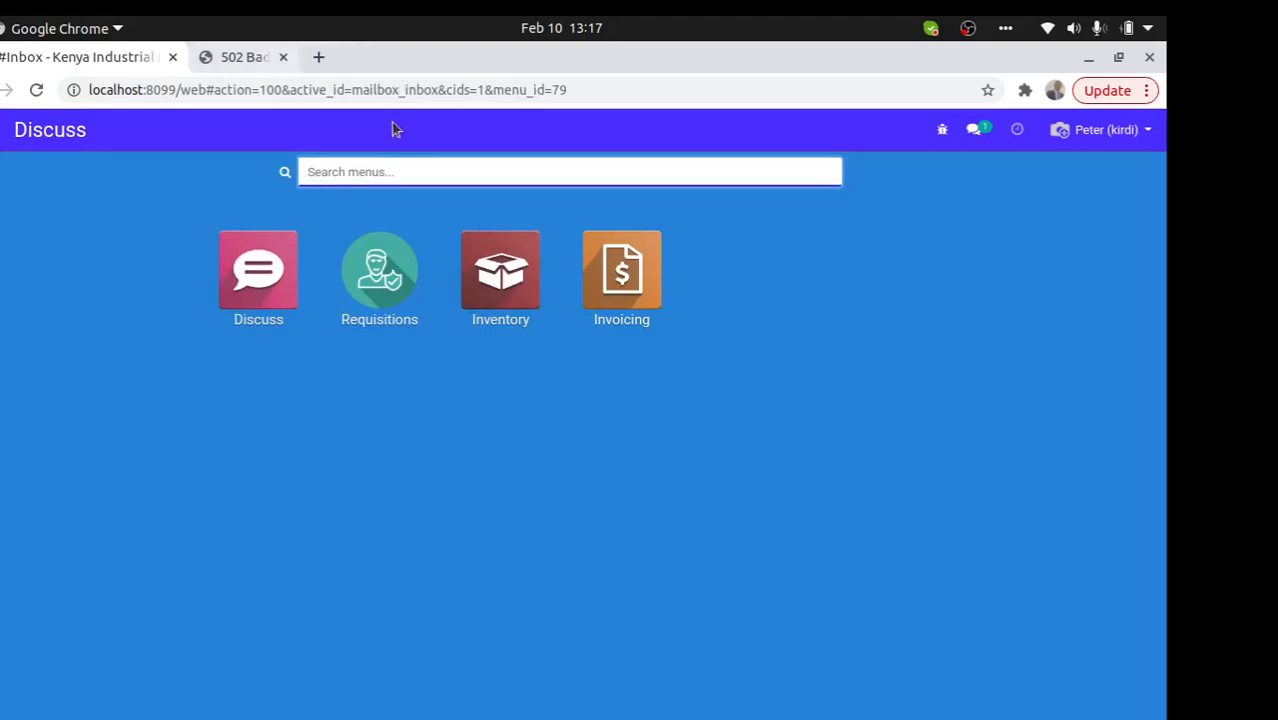
left_click(389, 300)
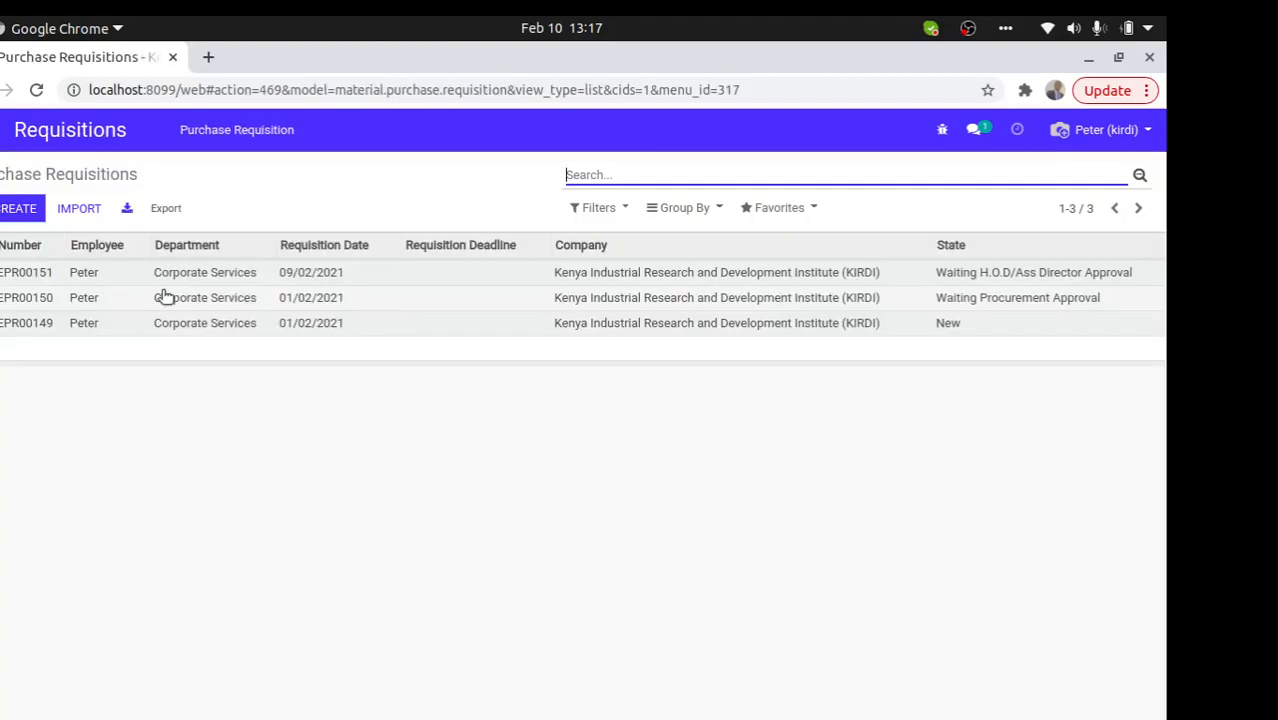
left_click(20, 210)
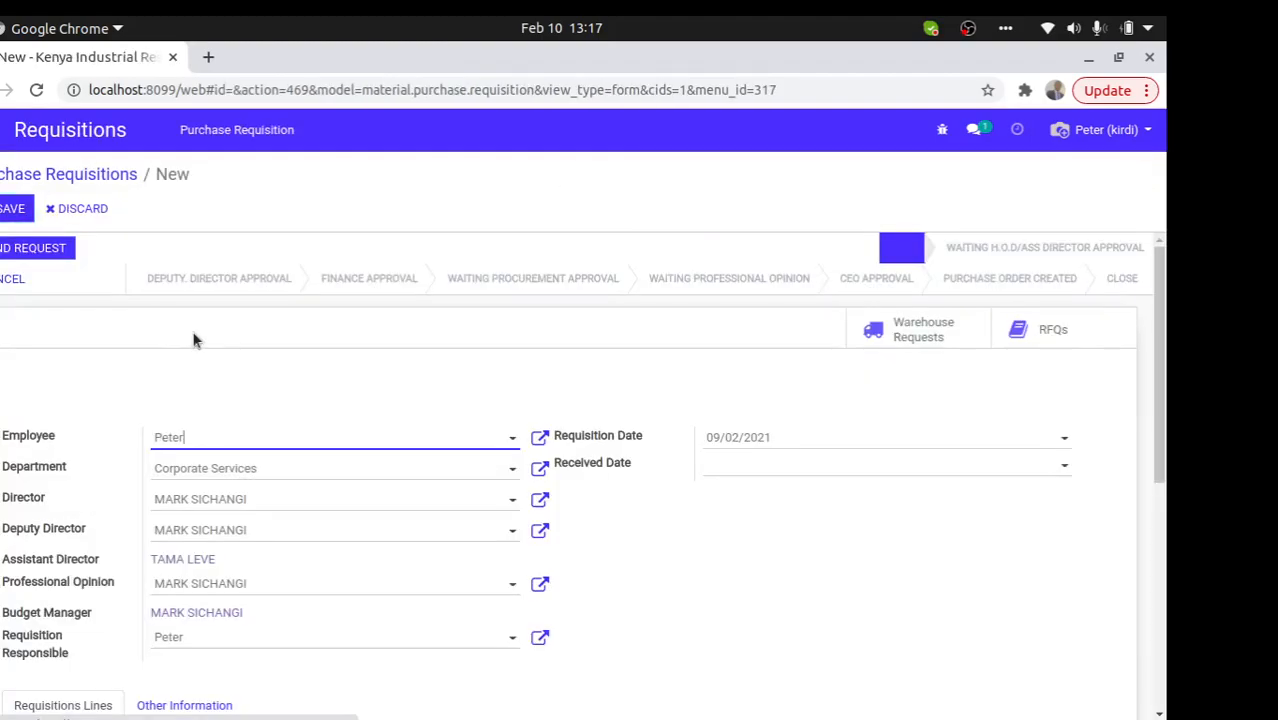
left_click_drag(1162, 414, 1150, 525)
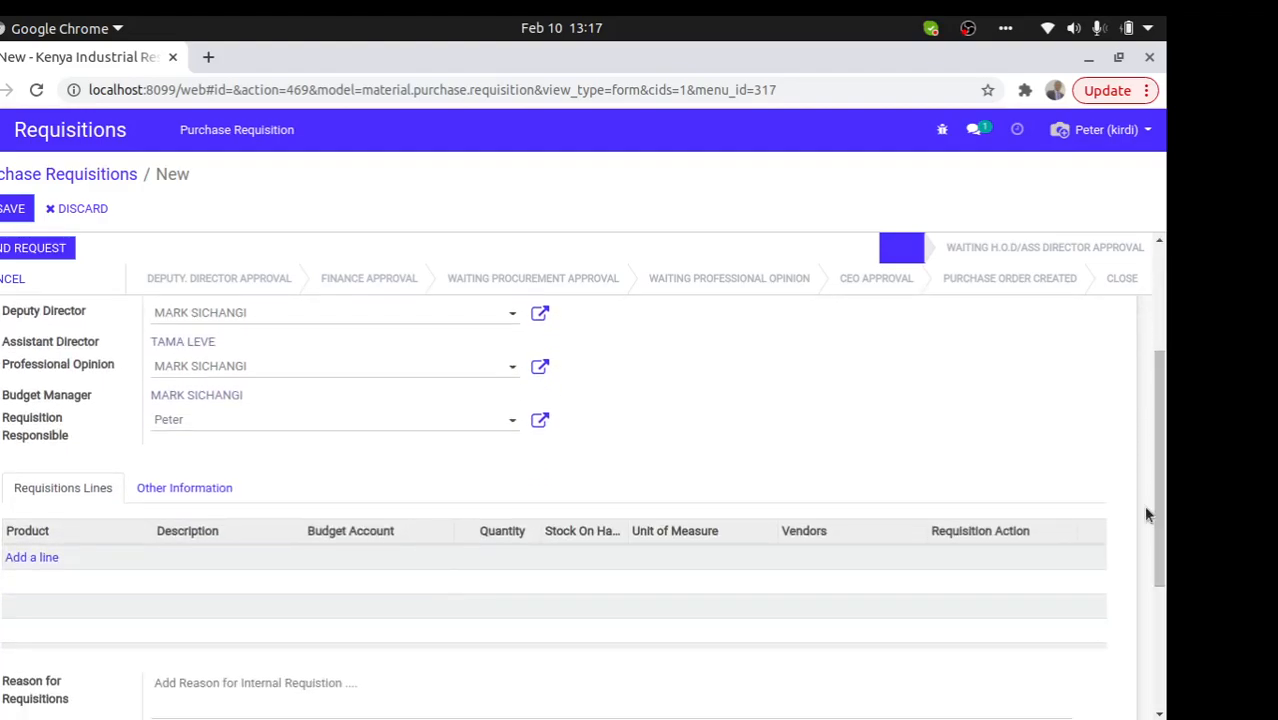
scroll(1161, 537, "up", 1)
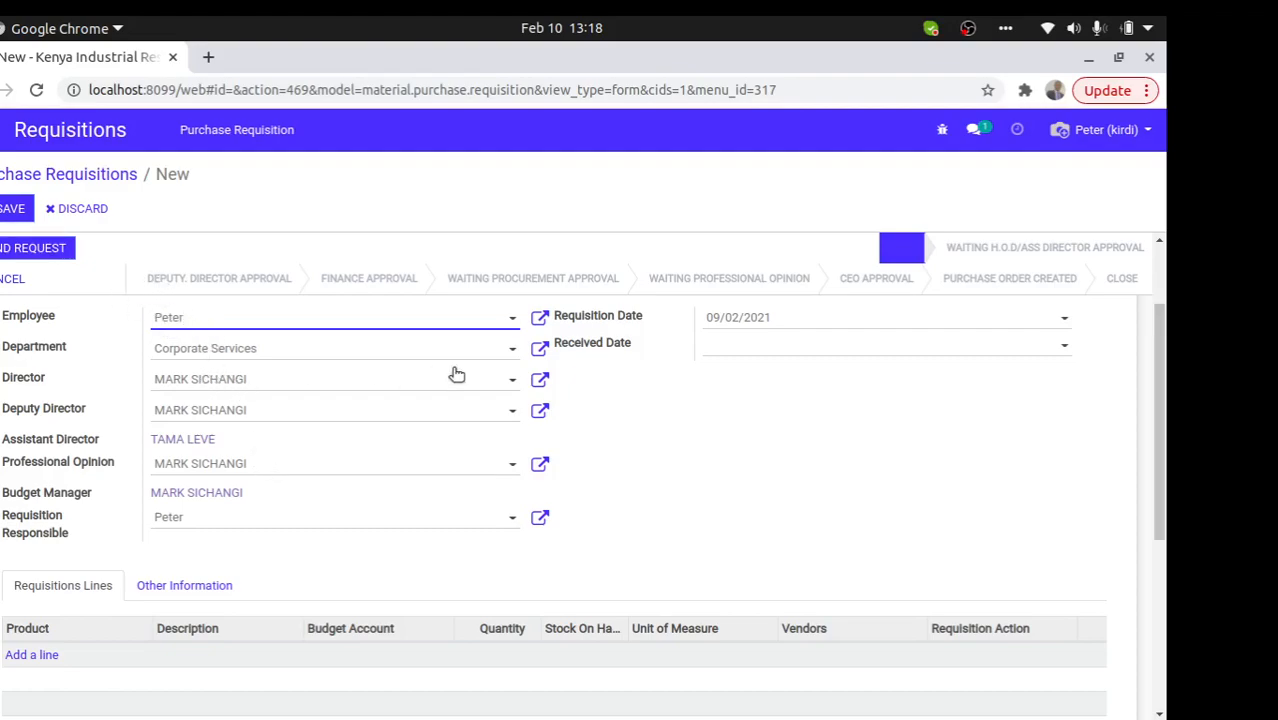
- Add requisition lines for the FU001 Chair Buckley swivel chair and Photocopy Paper White (A4)
scroll(1158, 419, "down", 2)
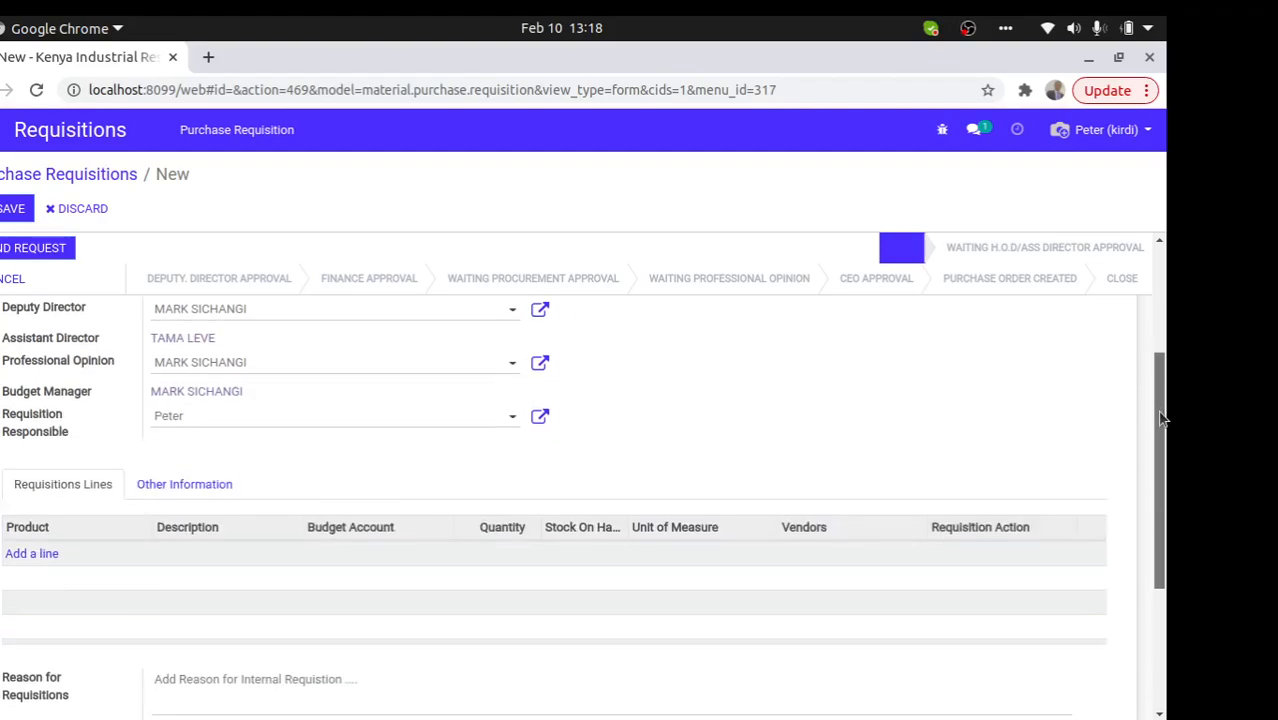
left_click(23, 550)
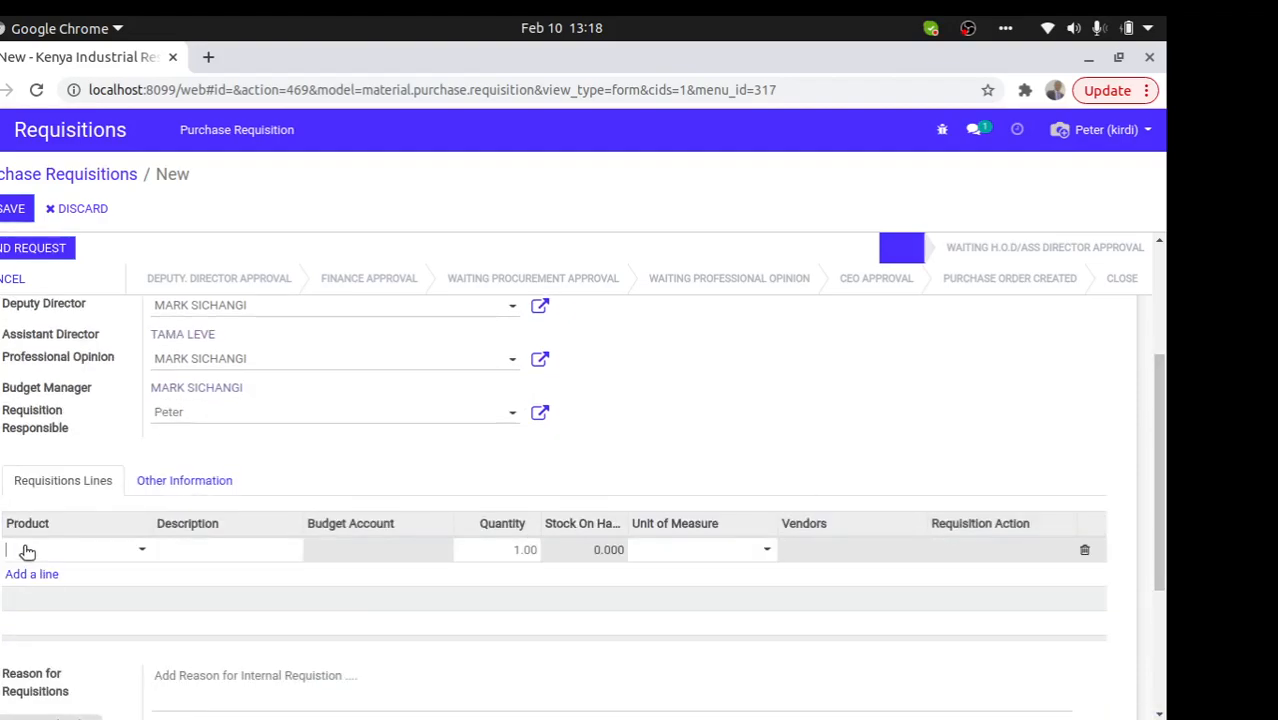
left_click(30, 552)
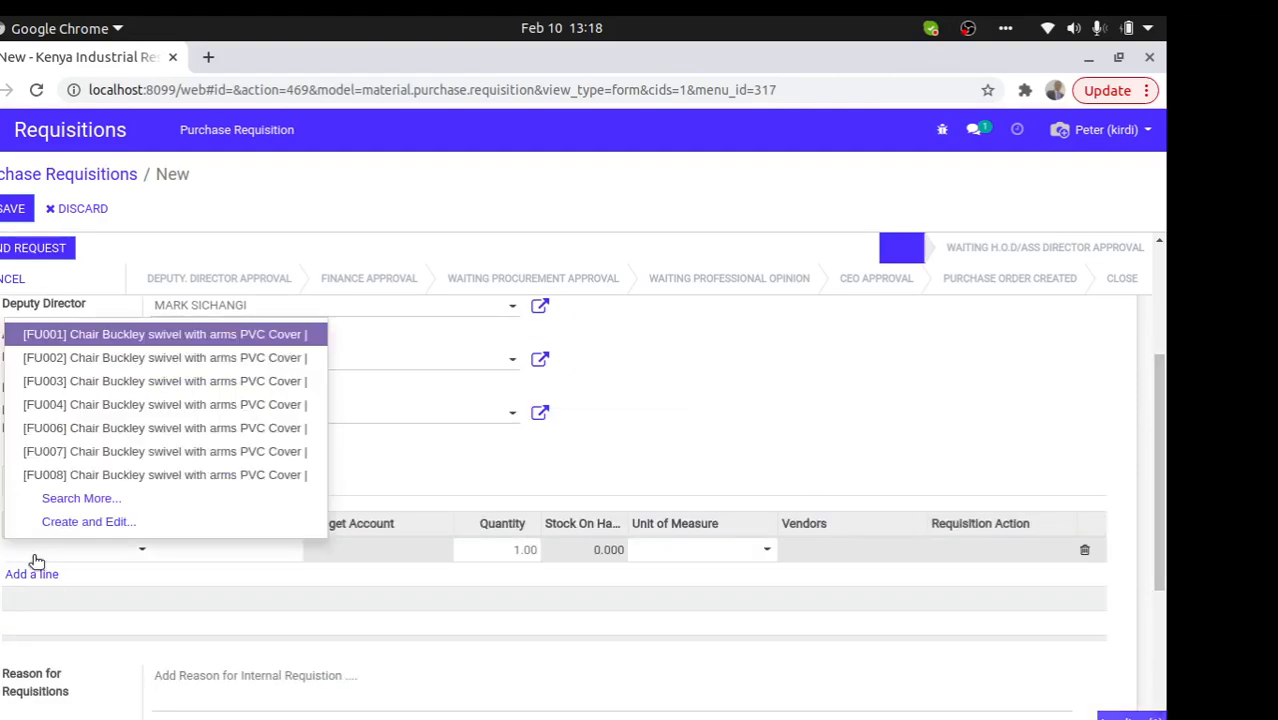
left_click(101, 345)
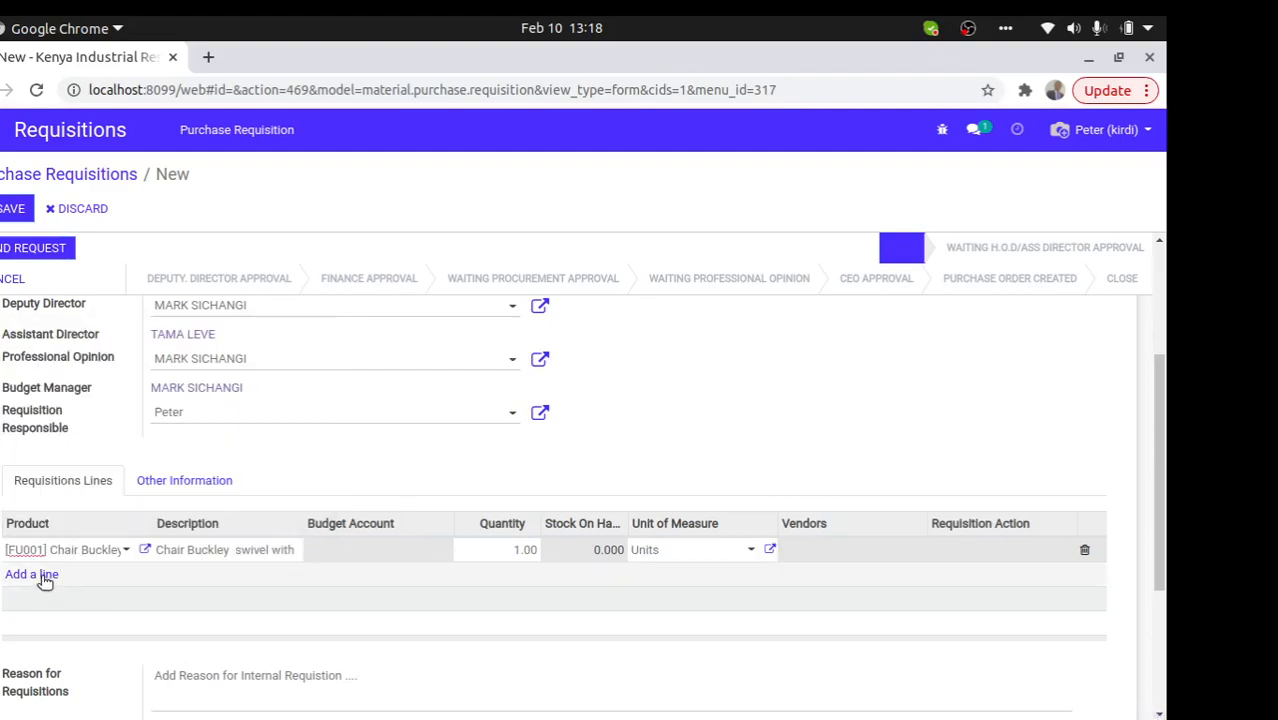
left_click(42, 577)
type("photo")
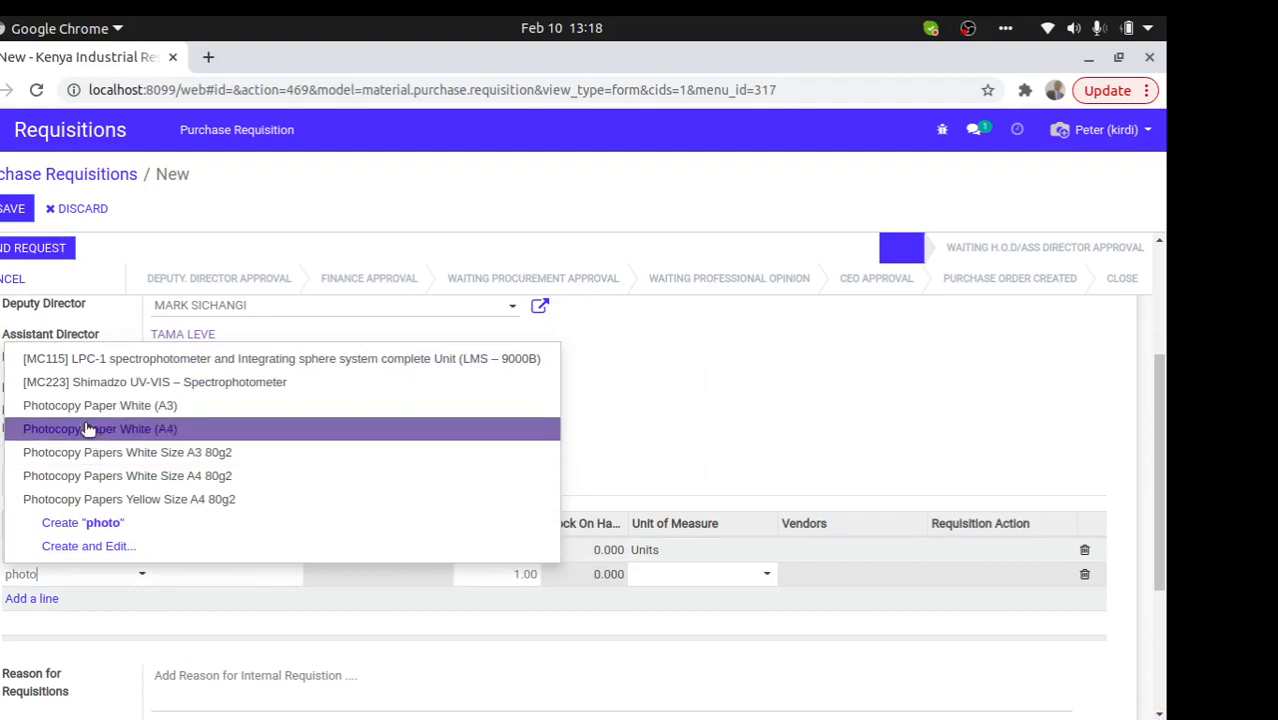
left_click(92, 432)
left_click(42, 597)
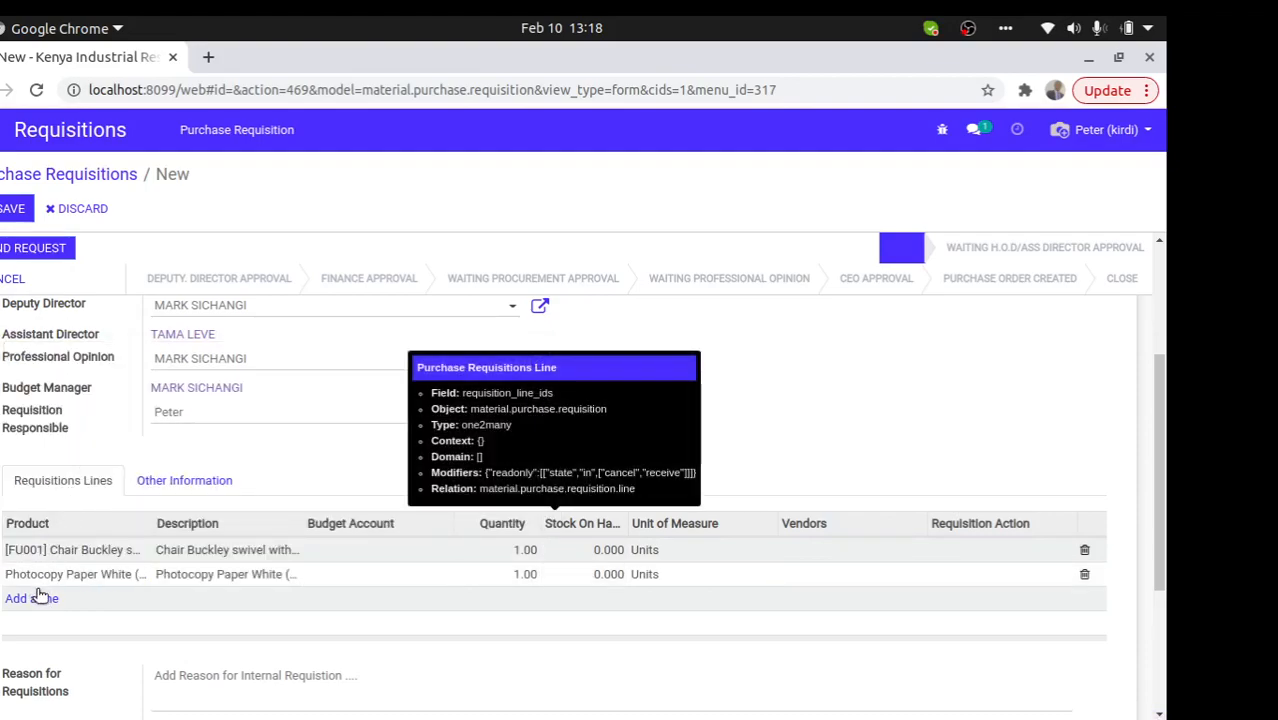
- Add lines for the MC115 LPC-1 spectrophotometer and the MC433 Headset Autophon
left_click(45, 598)
type("spec")
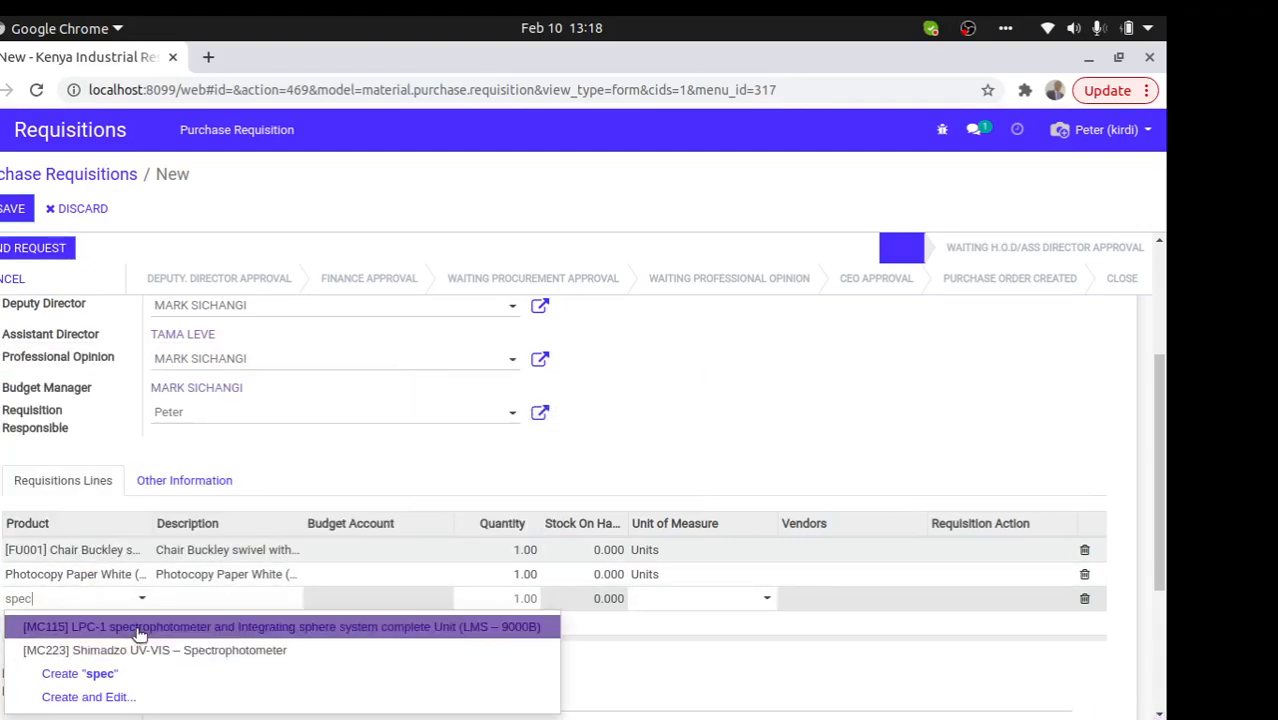
left_click(140, 627)
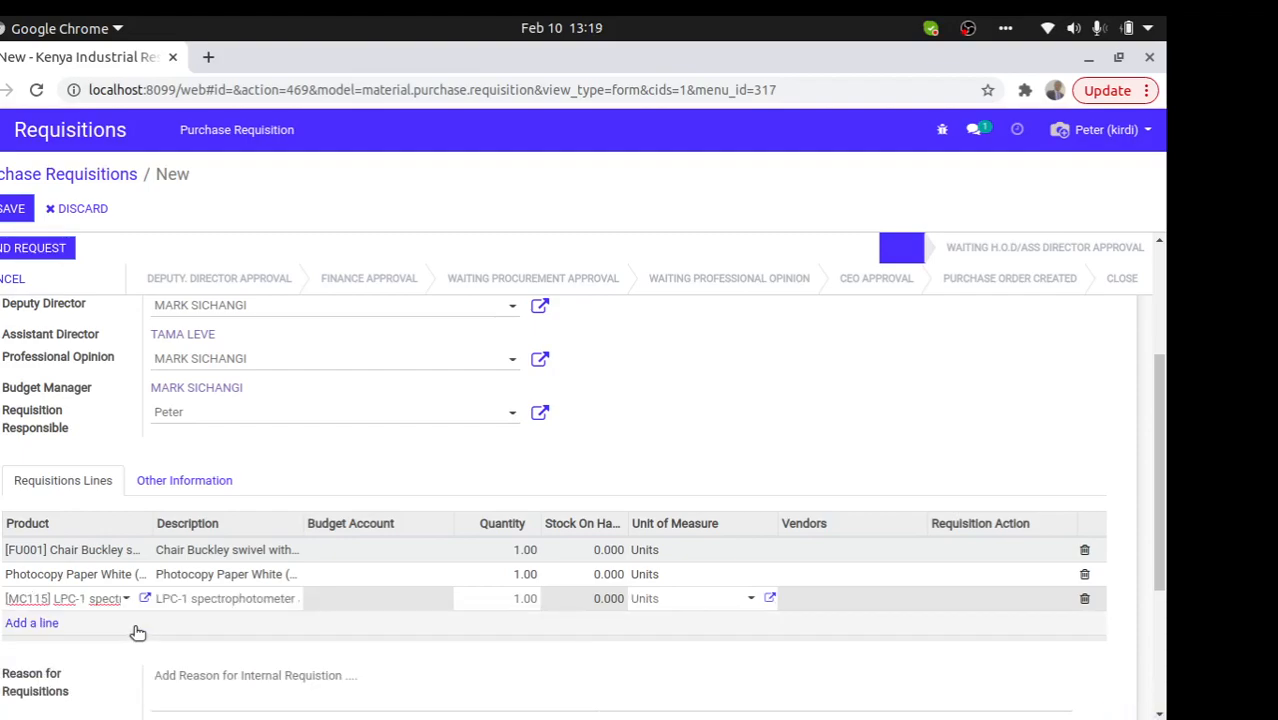
left_click(28, 627)
left_click(28, 626)
type("pho")
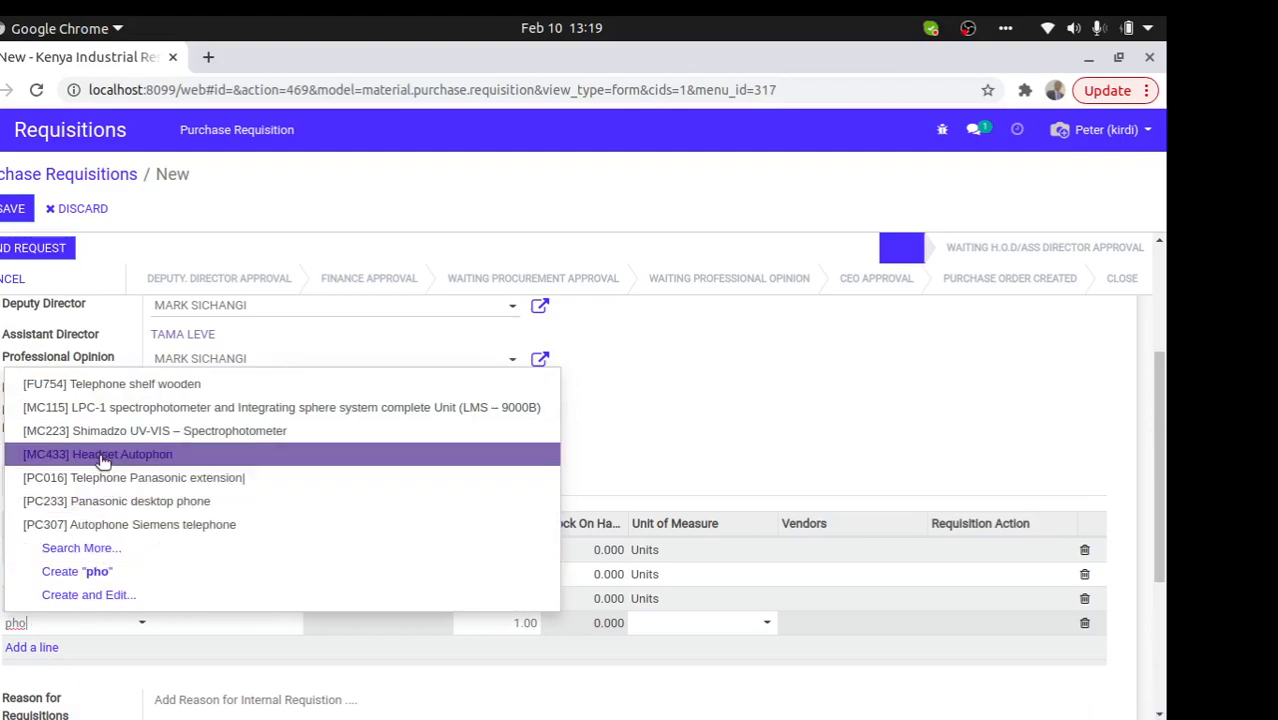
left_click(103, 456)
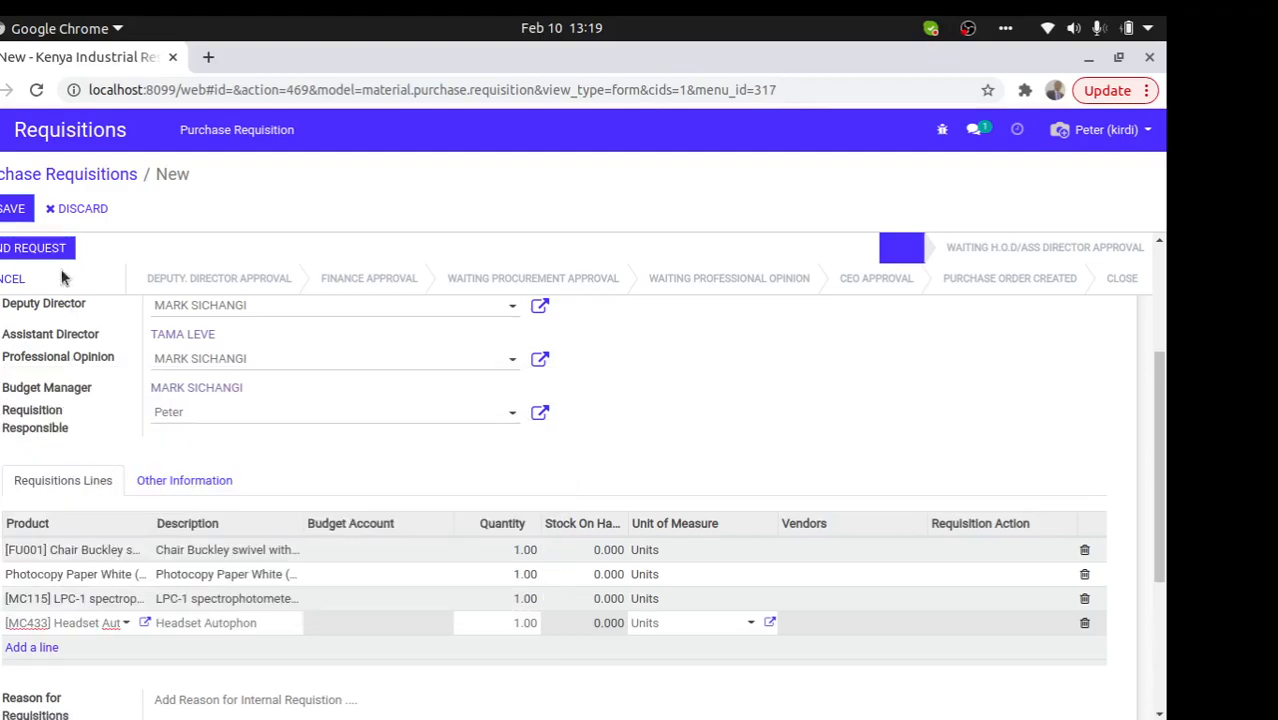
- Check that each line's quantity is 1.00, then try to save the requisition
left_click(518, 551)
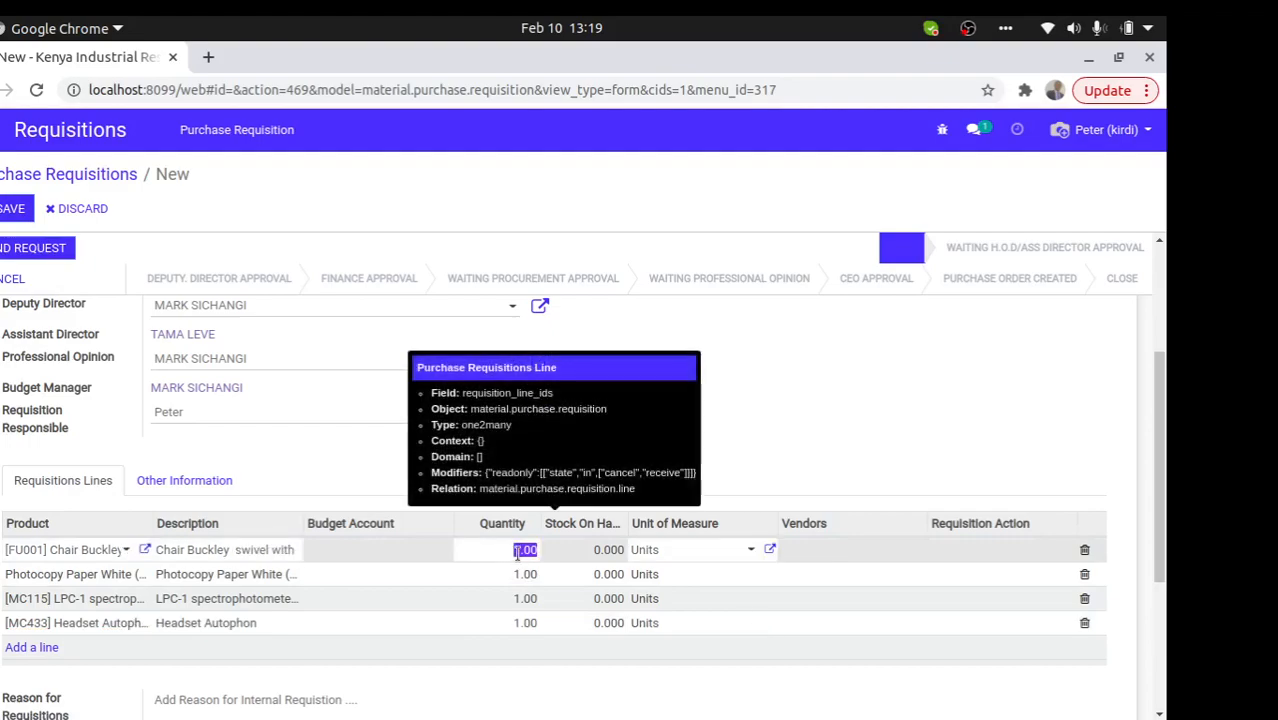
left_click(525, 577)
left_click(522, 598)
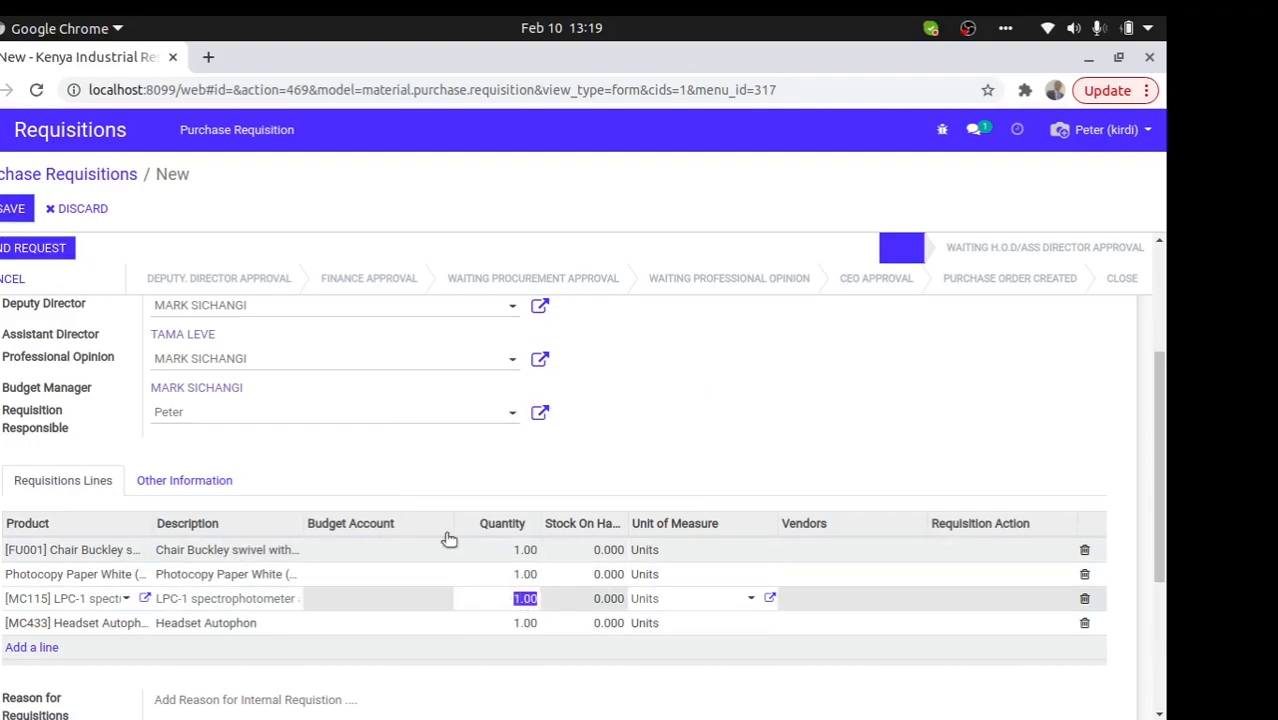
left_click(16, 210)
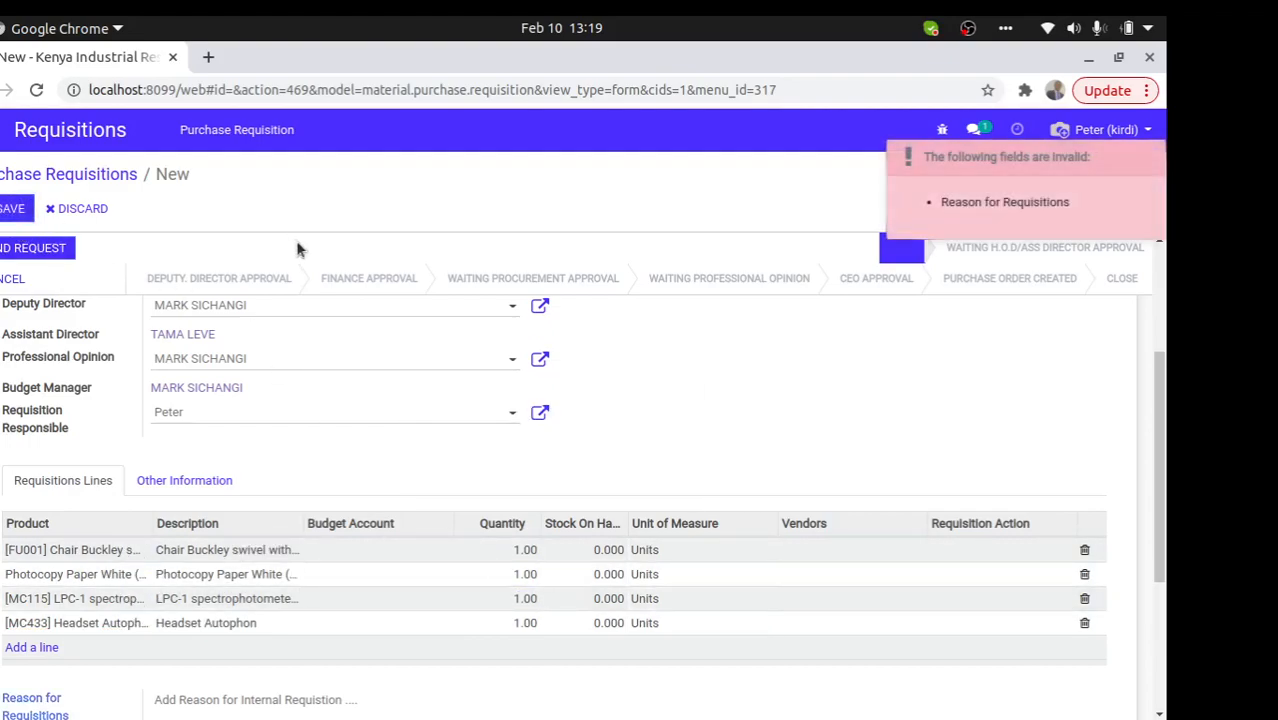
- Enter 'restocking' as the Reason for Requisitions and save it as EPR00152
left_click_drag(1160, 370, 1160, 455)
left_click(248, 518)
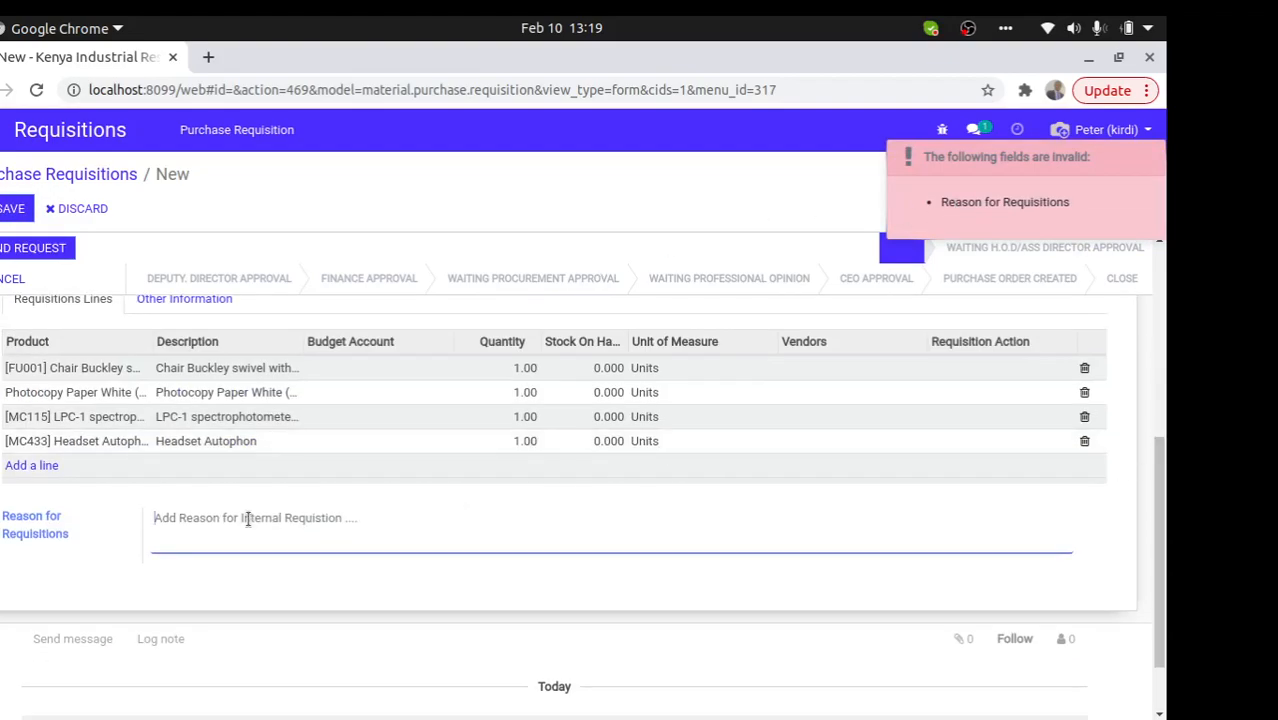
type("rest")
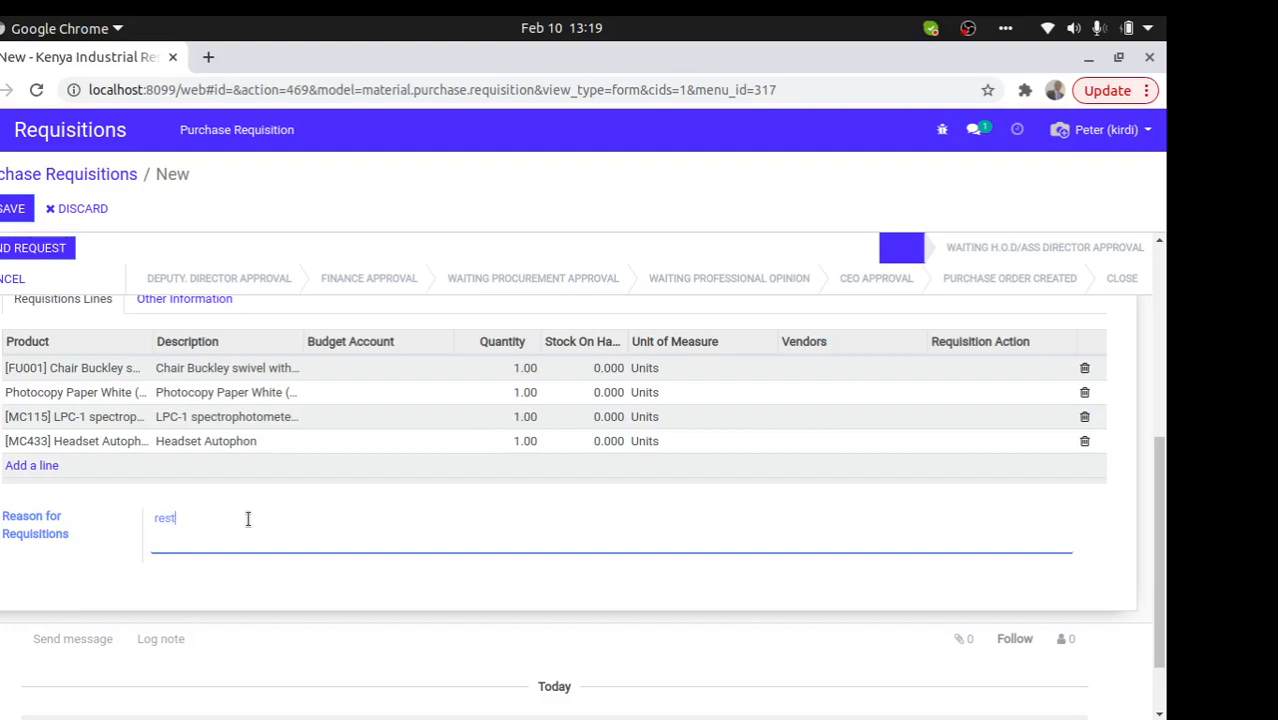
type("ocking")
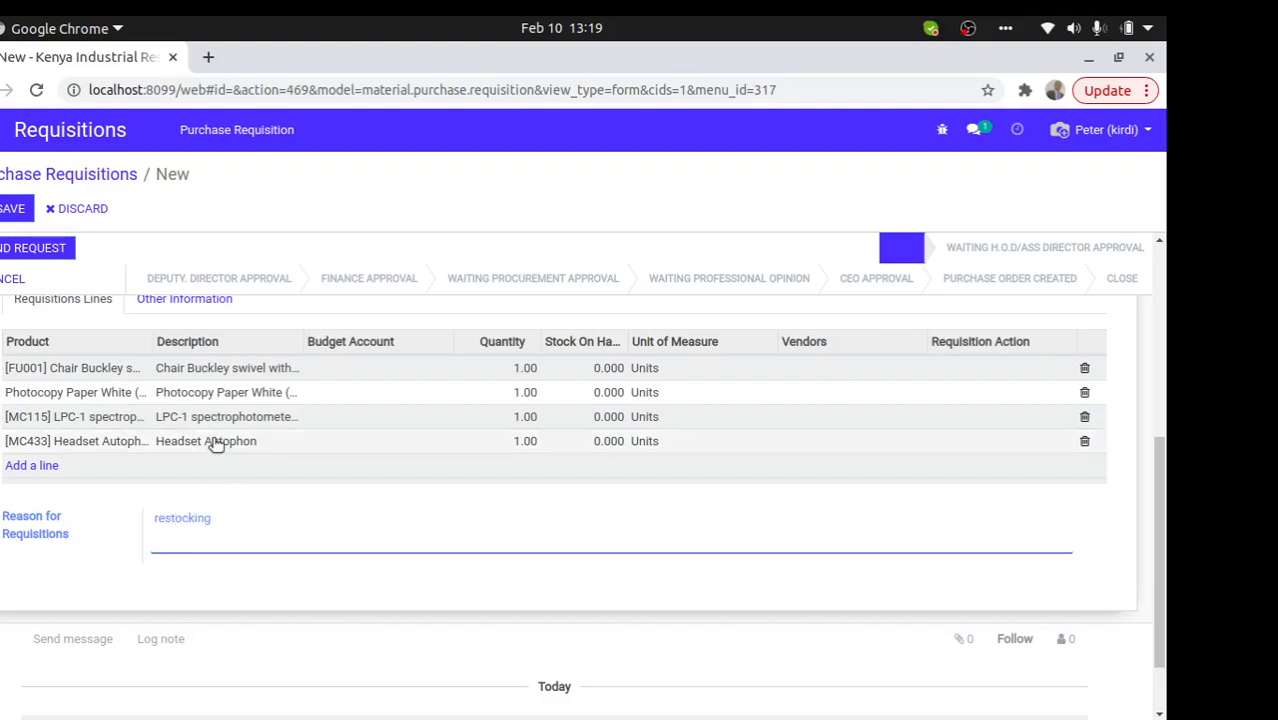
left_click(5, 208)
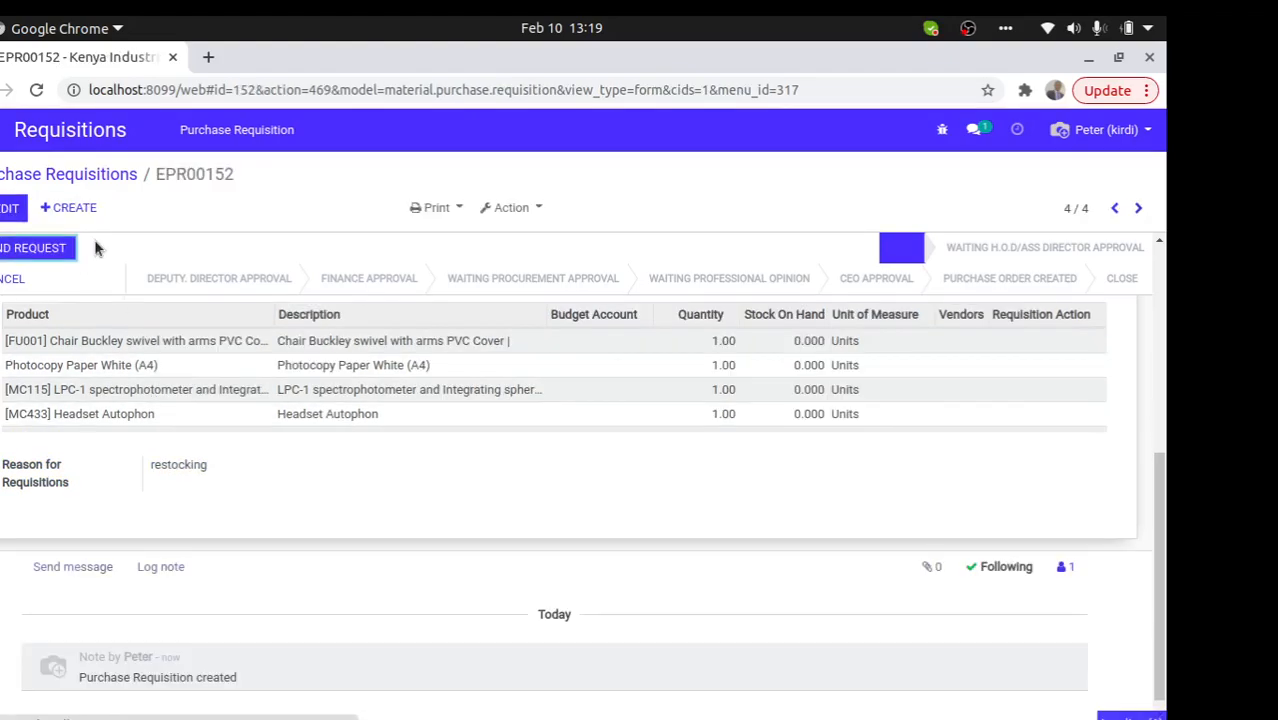
left_click_drag(1159, 492, 735, 313)
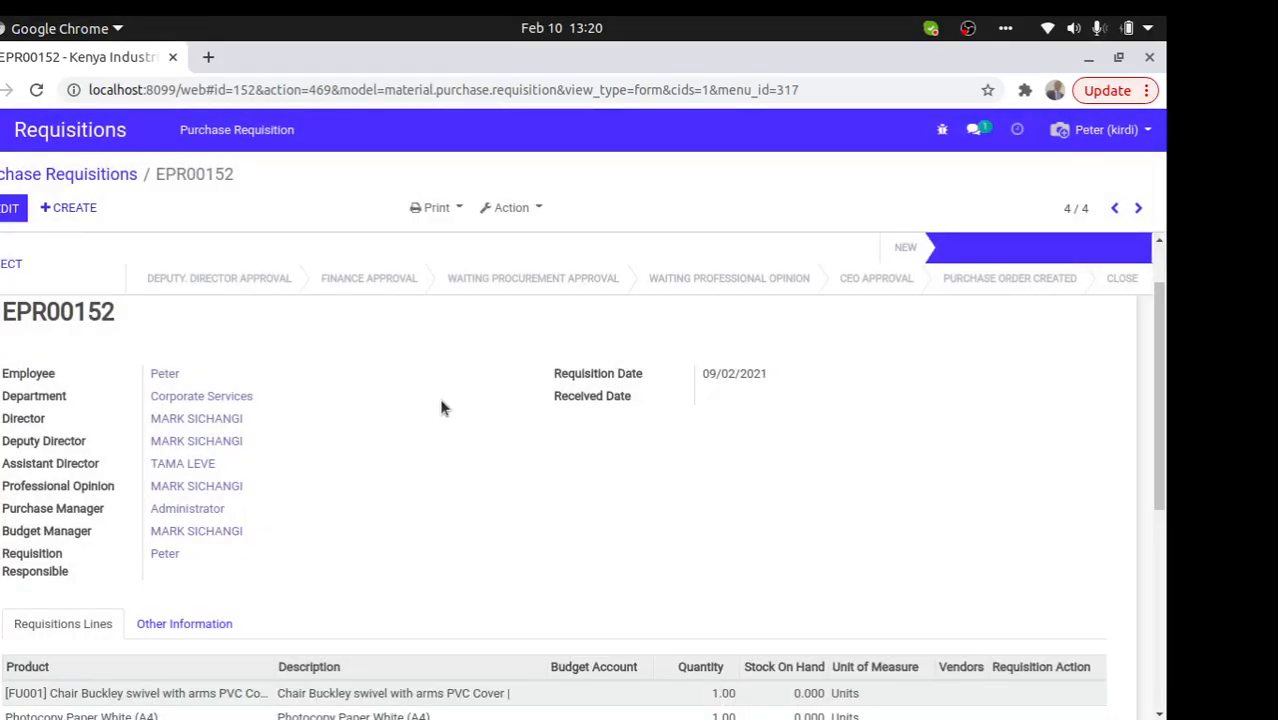
mouse_move(1026, 251)
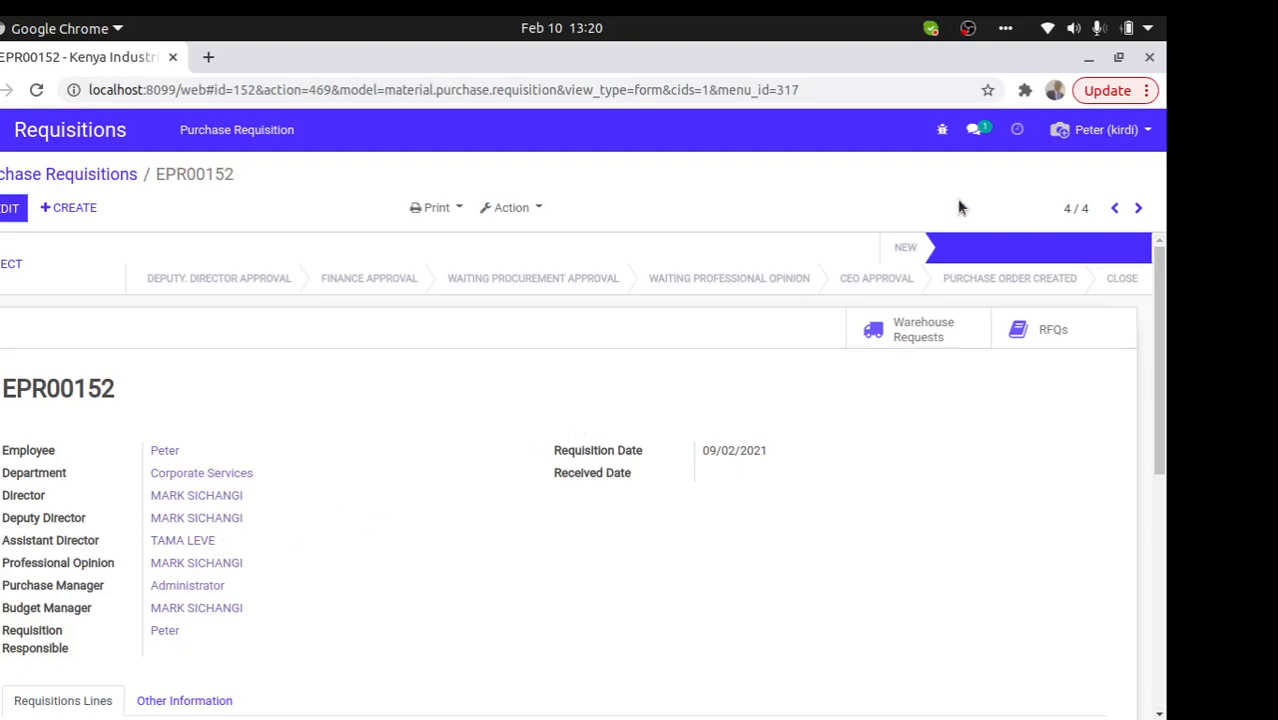
- Log out and sign in again with the saved administrator login
left_click(1104, 132)
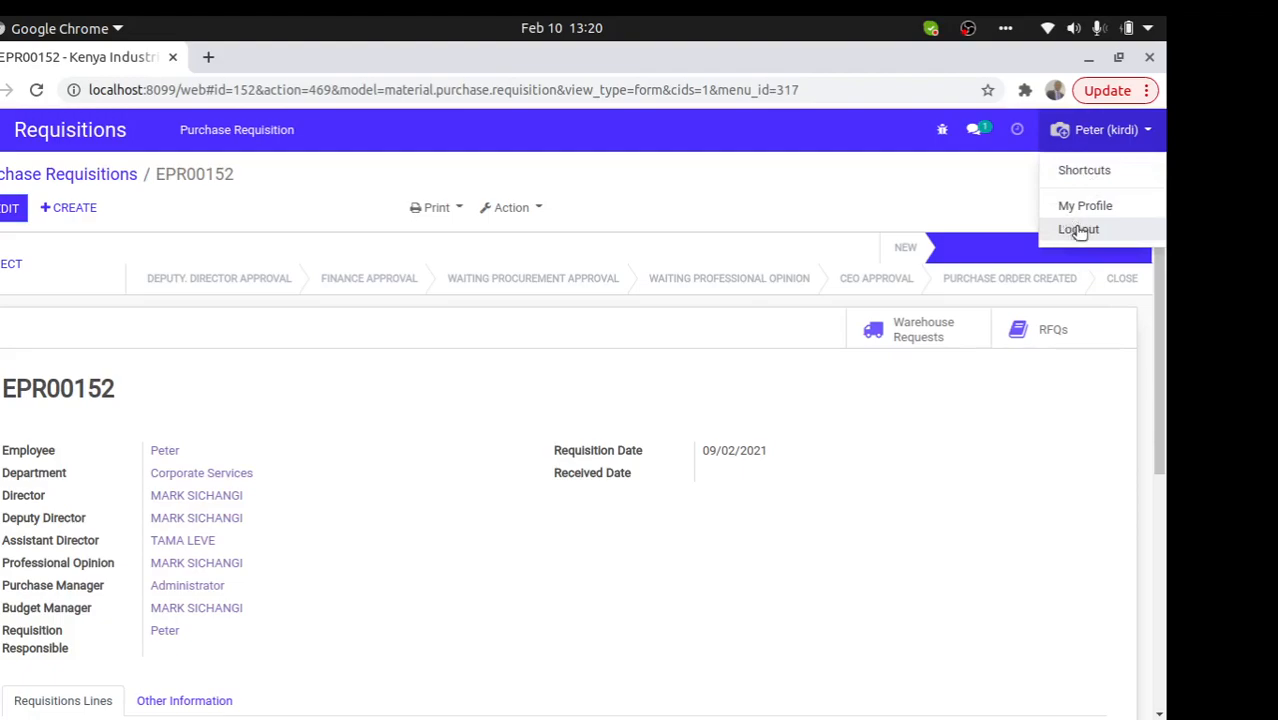
left_click(1078, 231)
left_click(534, 325)
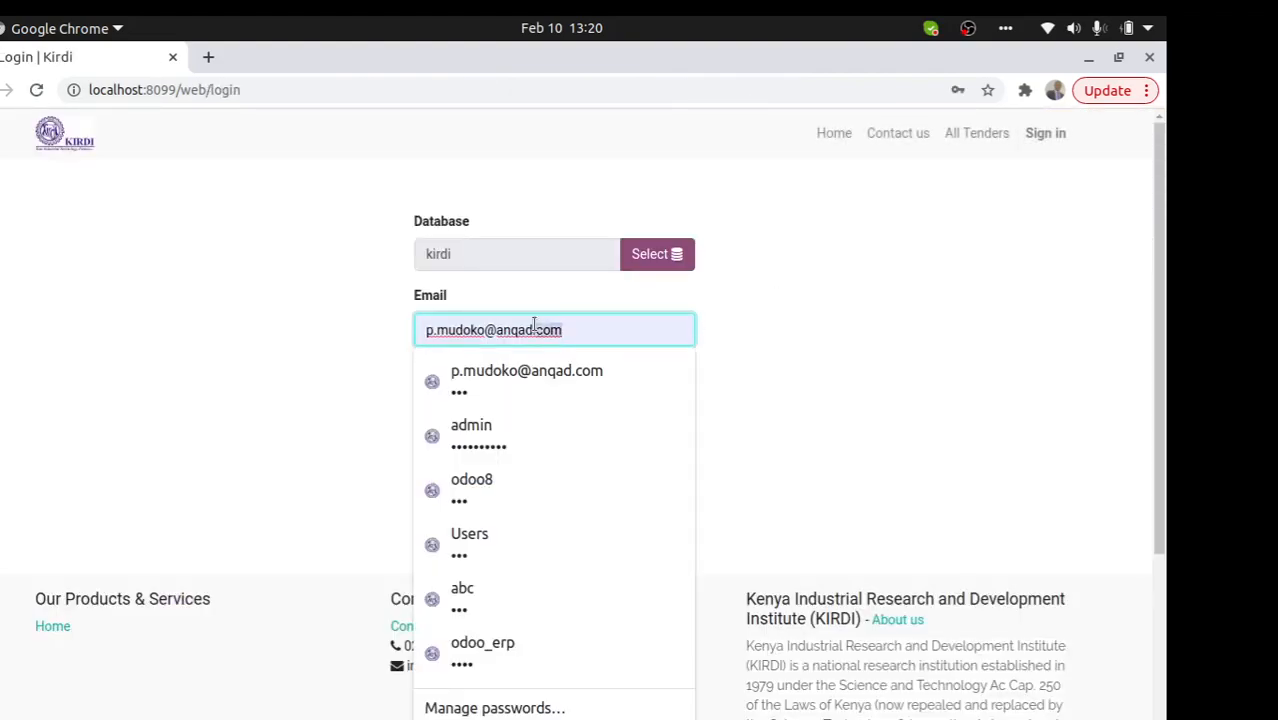
left_click_drag(534, 325, 378, 340)
type("admin")
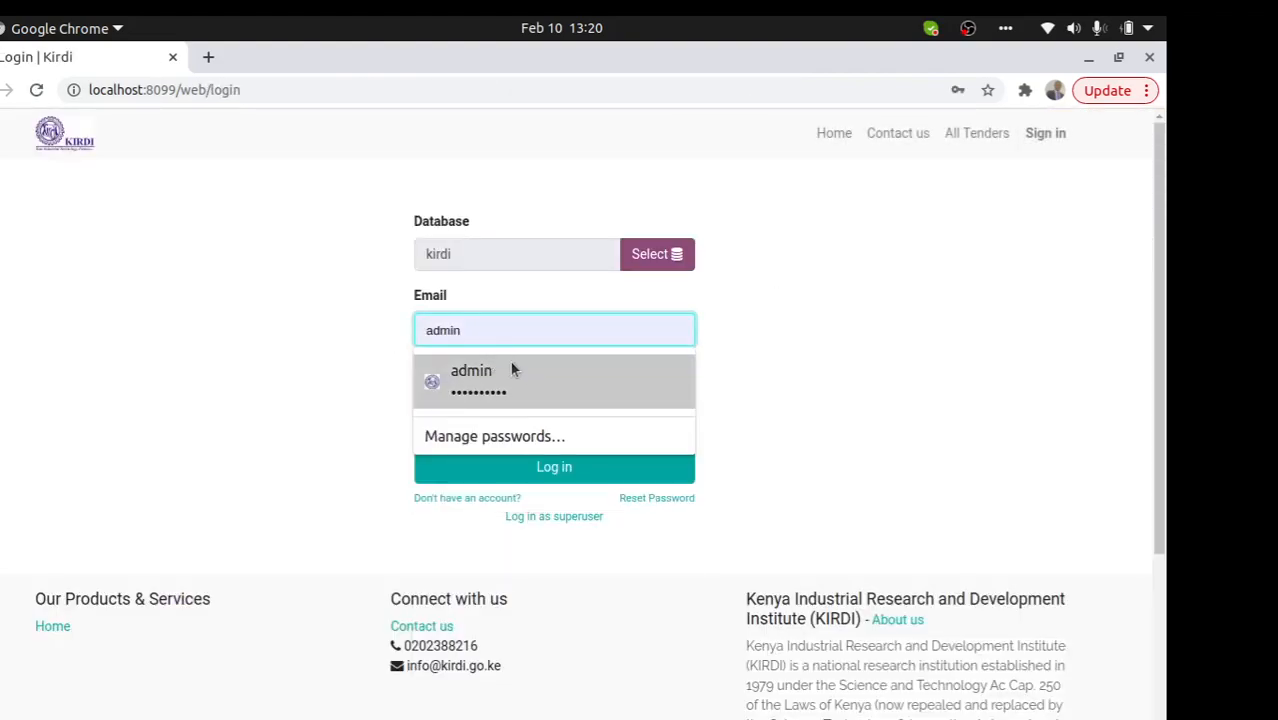
left_click(508, 365)
left_click(511, 460)
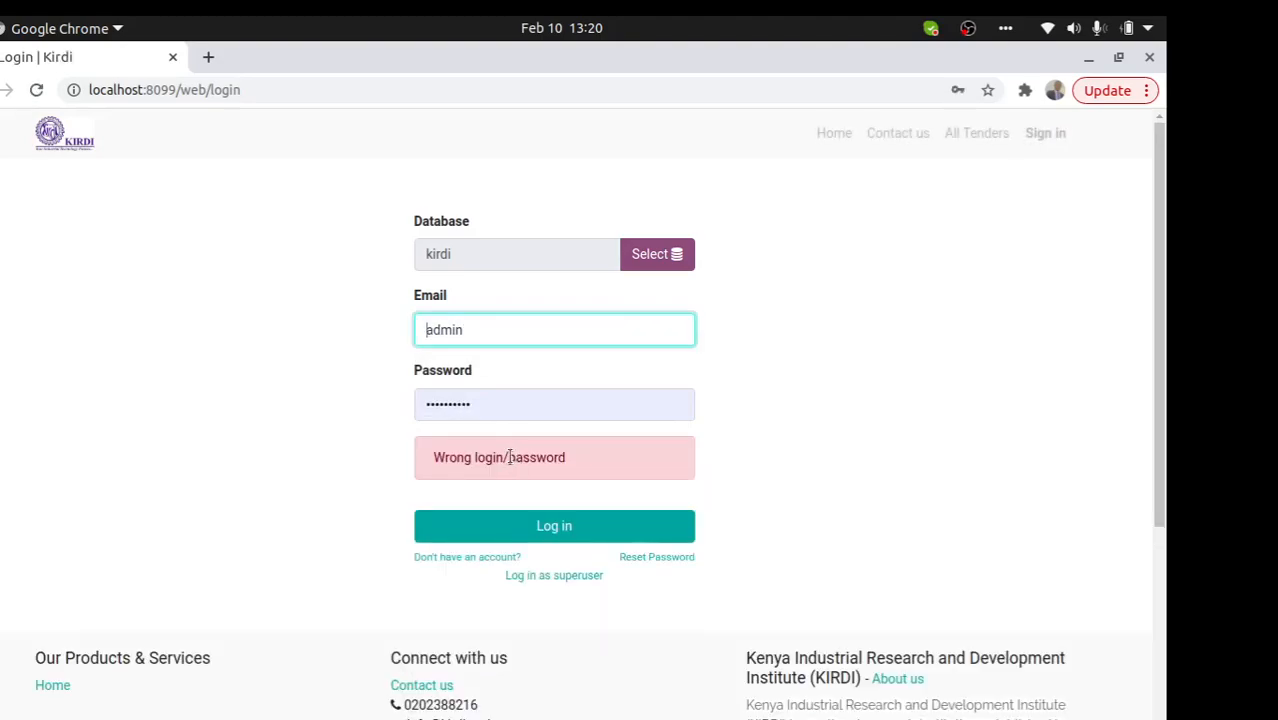
- Re-enter the administrator password after the rejection and log in to Discuss
left_click(483, 404)
left_click_drag(483, 404, 347, 402)
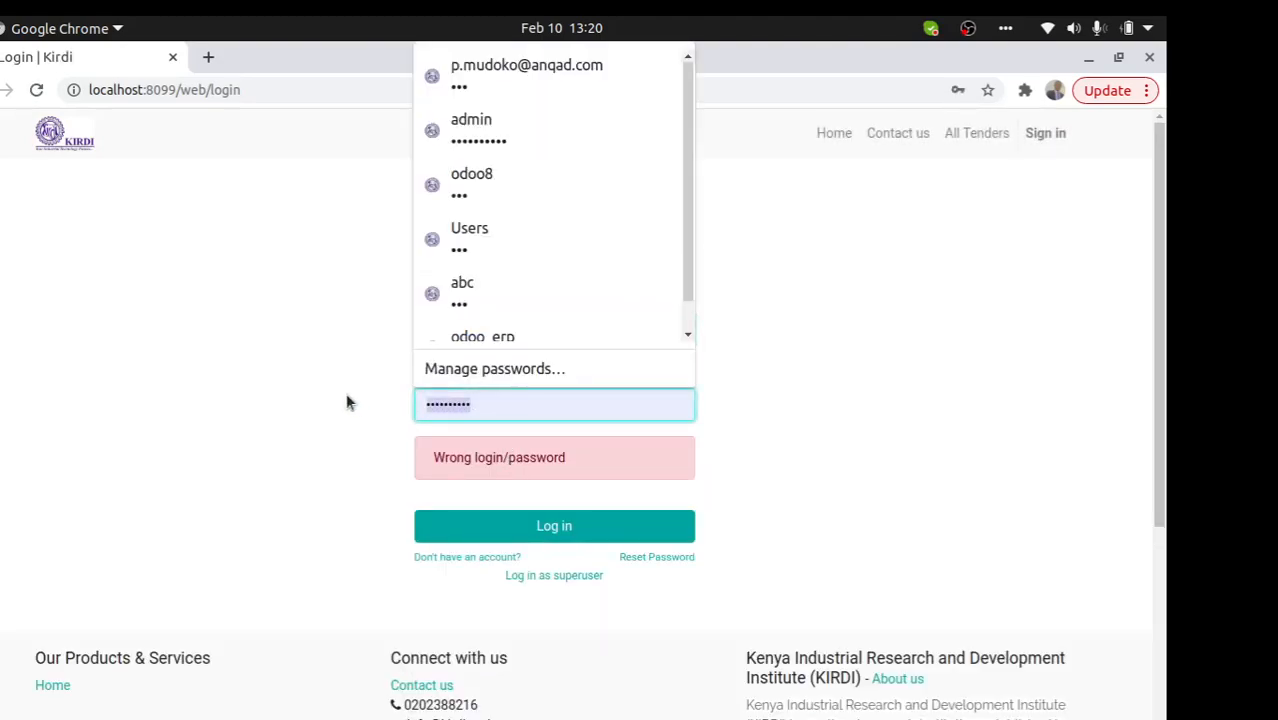
type("a")
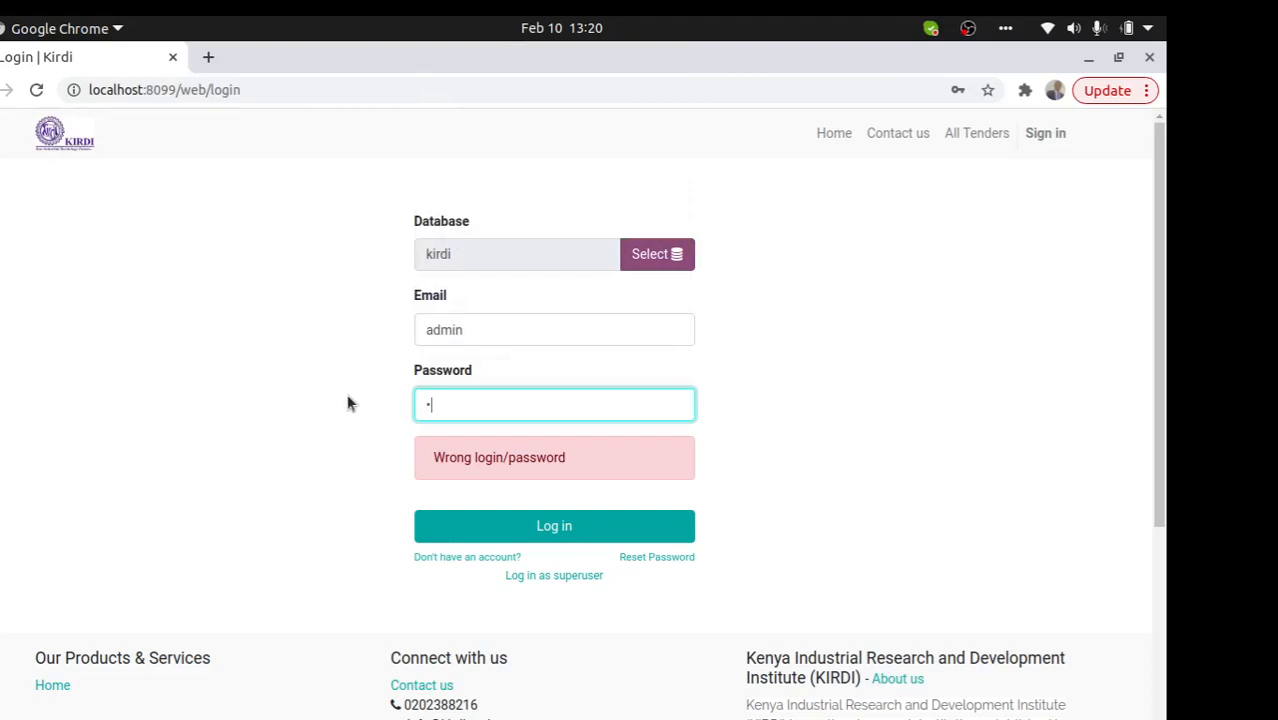
key("BackSpace")
type("admin")
key("Return")
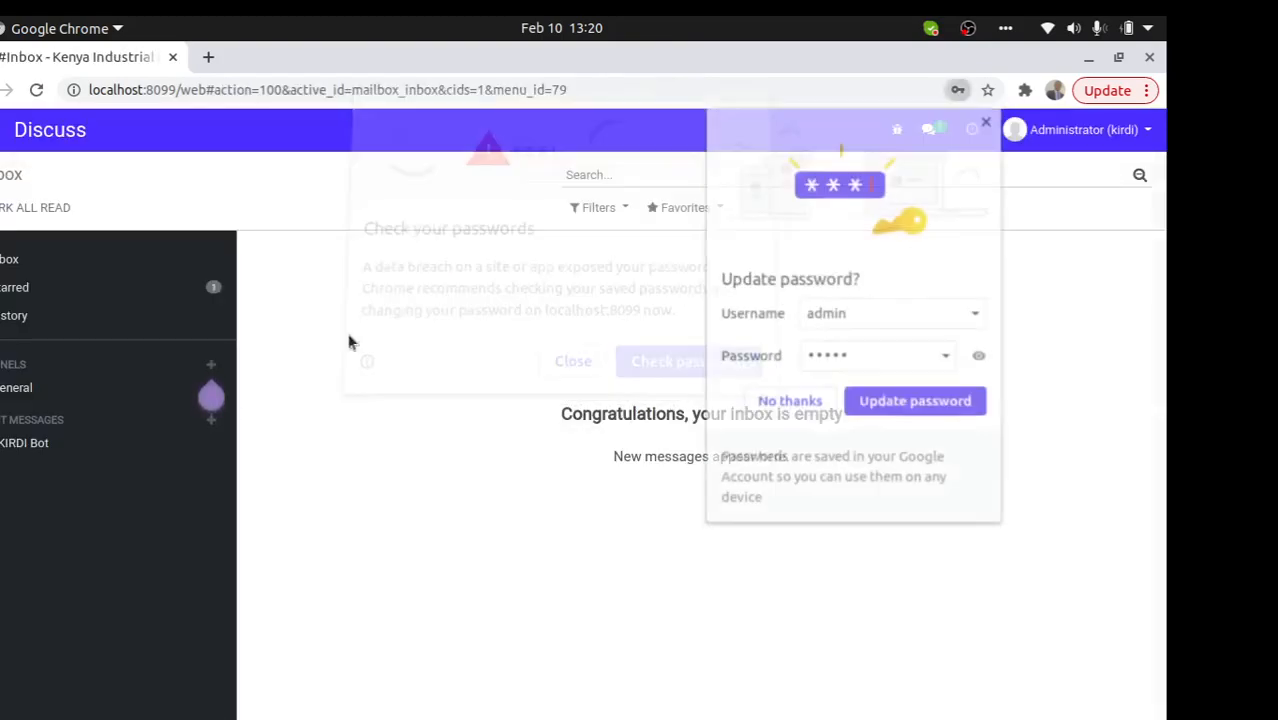
- Open requisition EPR00152 from the Requisitions list, dismissing the browser's save-password prompt
left_click(1, 130)
left_click(360, 275)
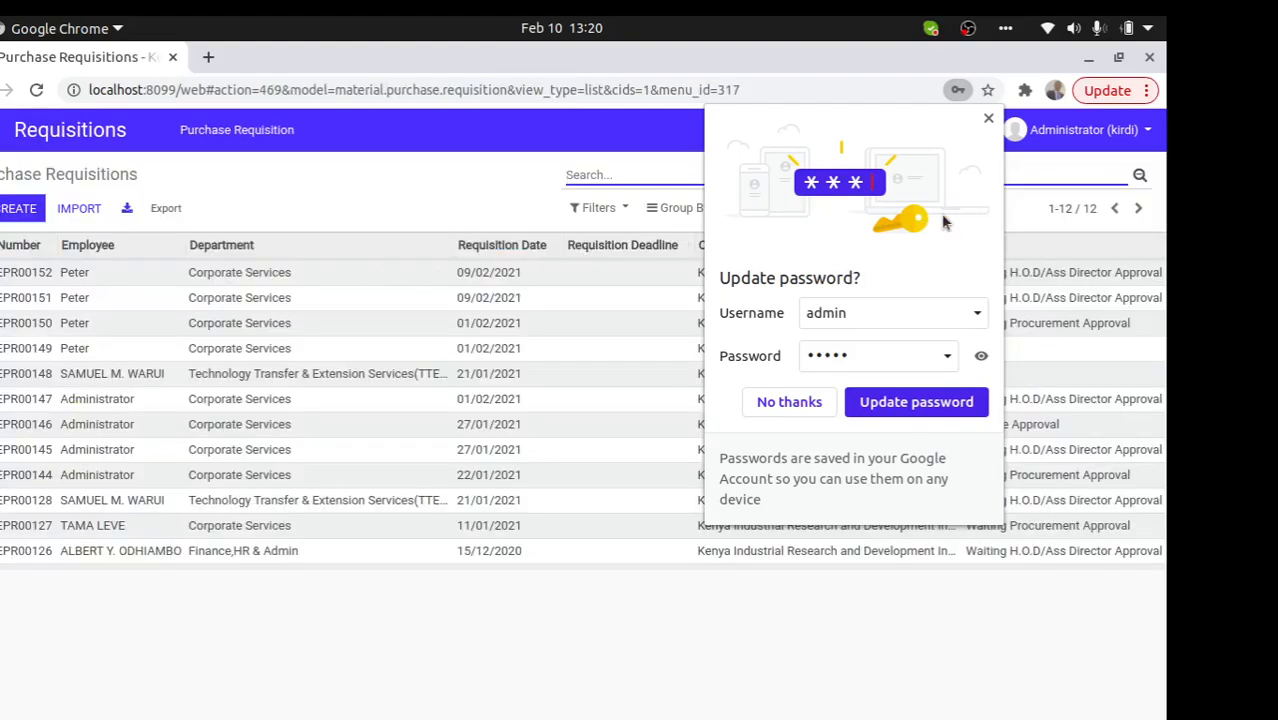
left_click(988, 118)
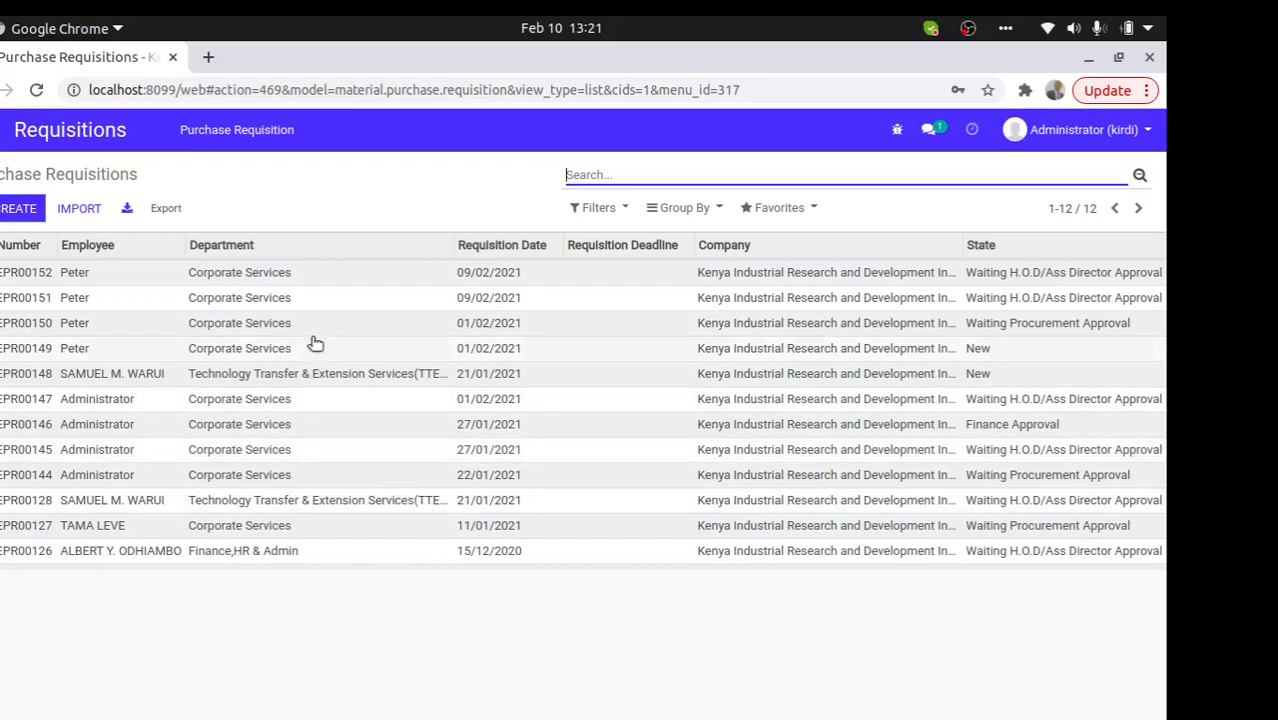
left_click(257, 275)
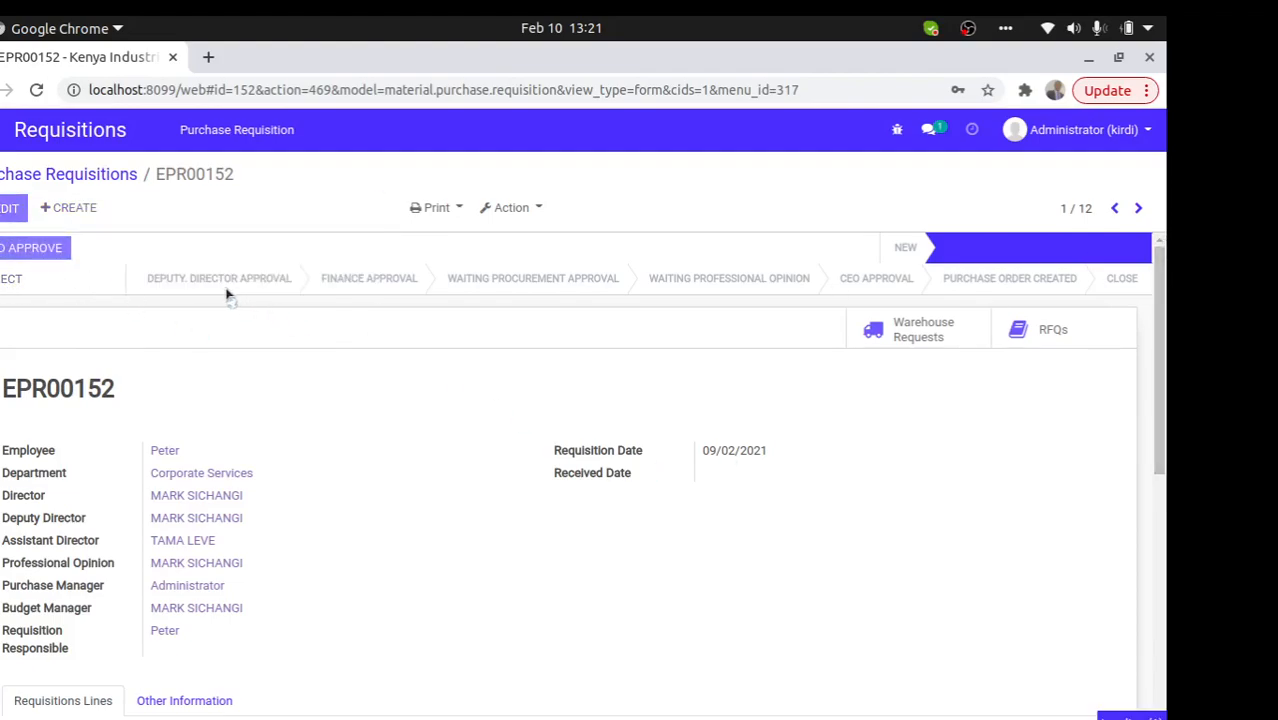
- Give EPR00152 the H.O.D and Deputy Director approvals
left_click(256, 285)
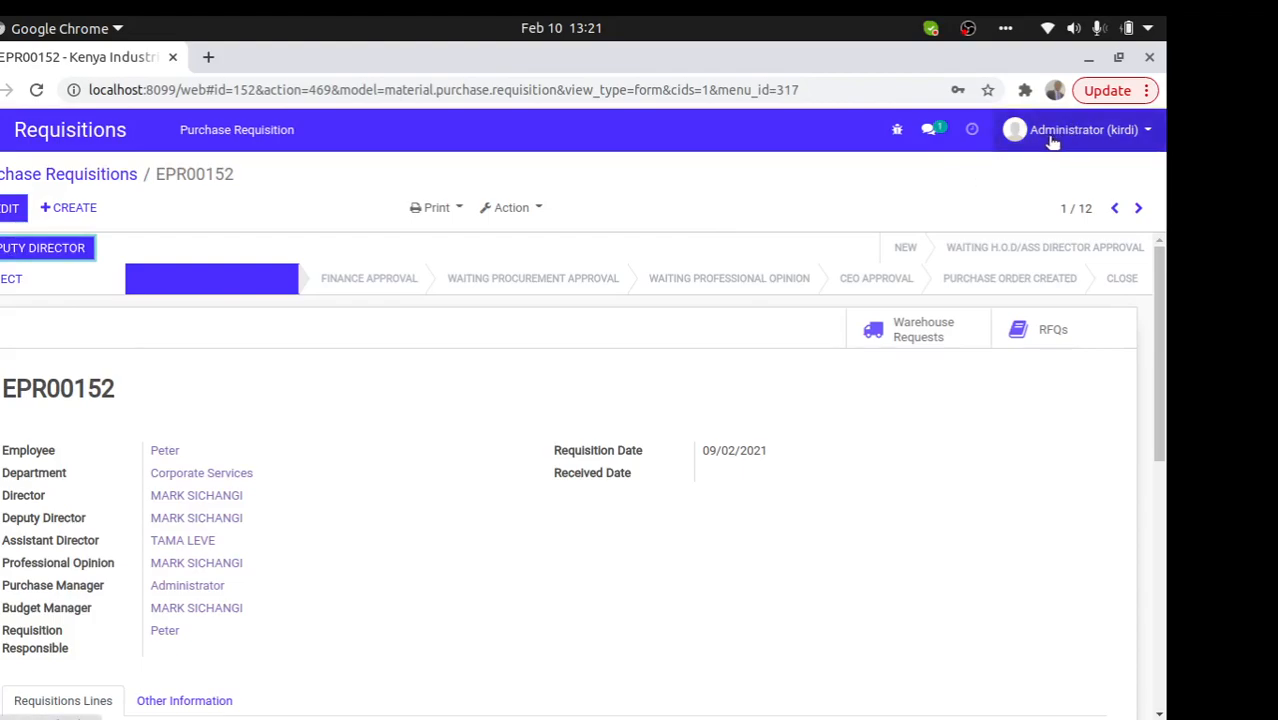
left_click(43, 248)
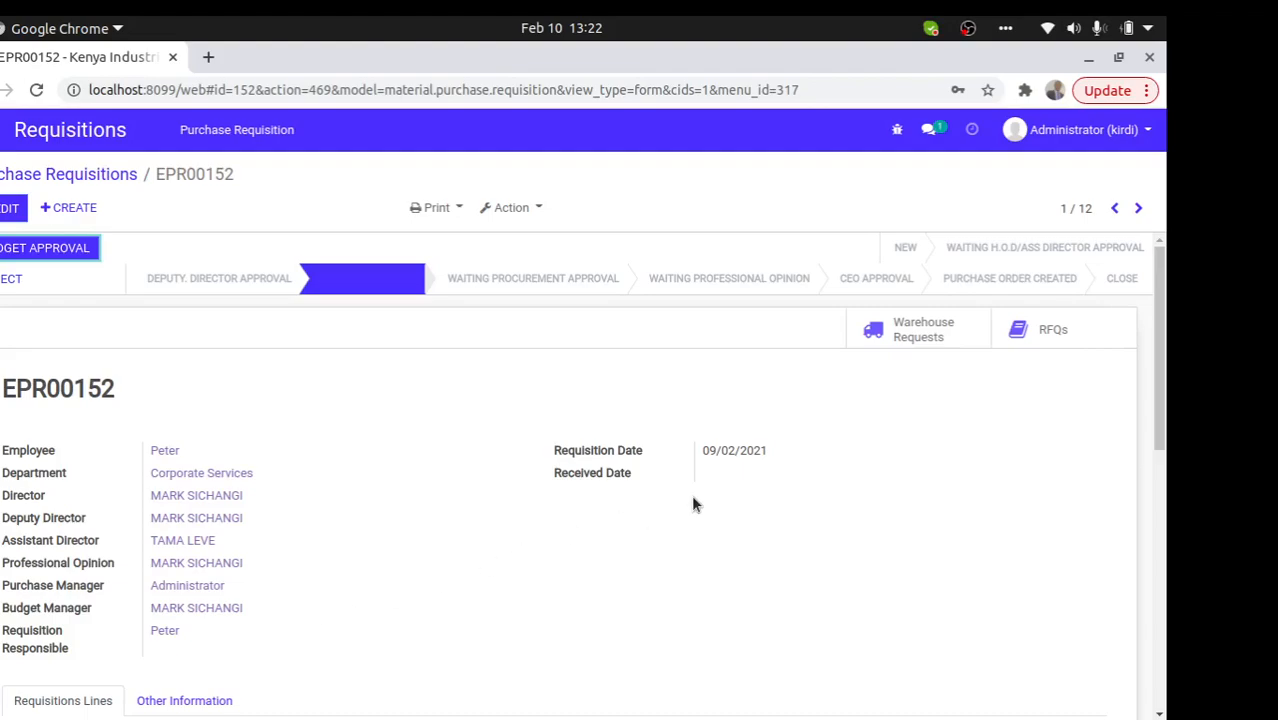
- Submit for budget approval, dismiss the missing budget account error, and edit the requisition
left_click(15, 251)
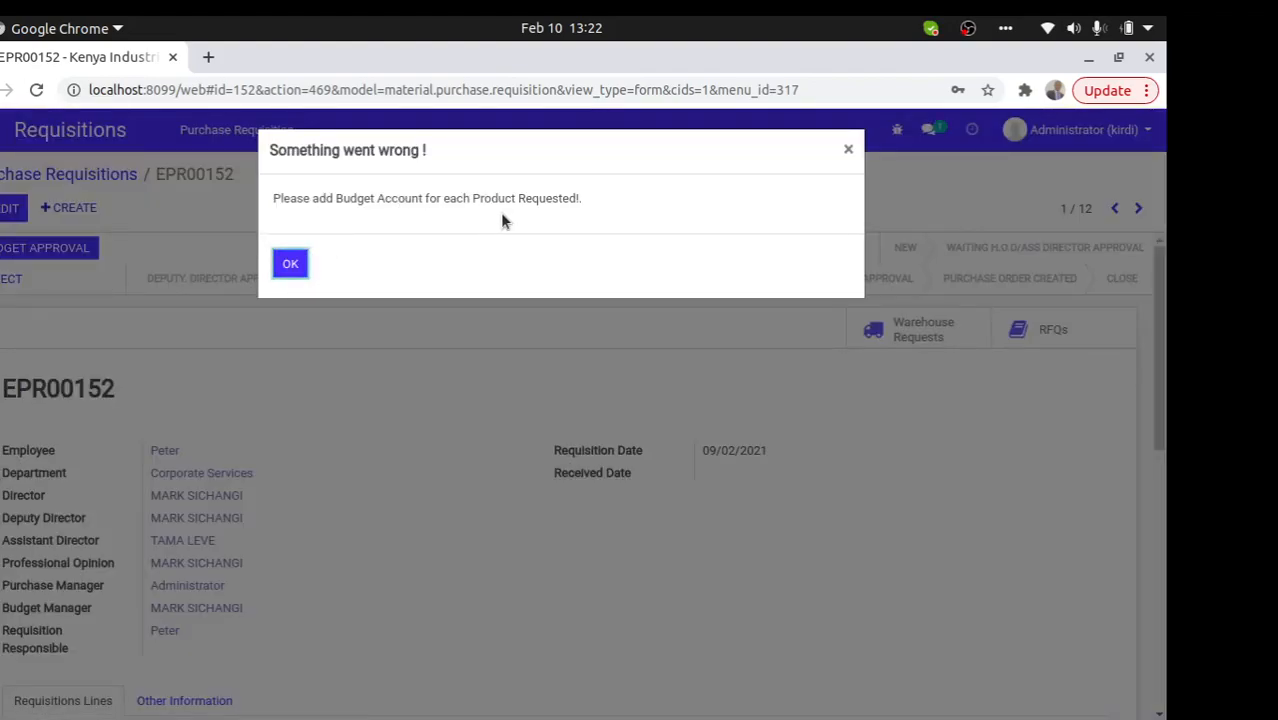
left_click(290, 266)
left_click(14, 208)
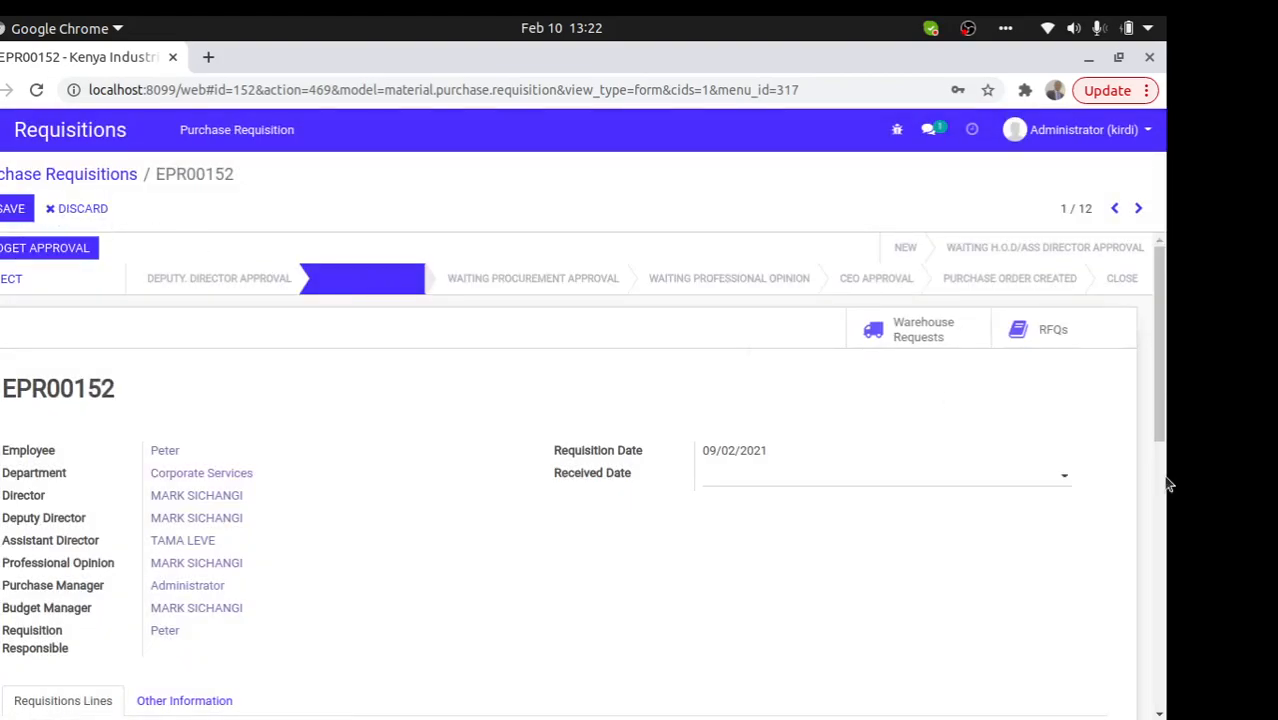
scroll(1163, 470, "down", 3)
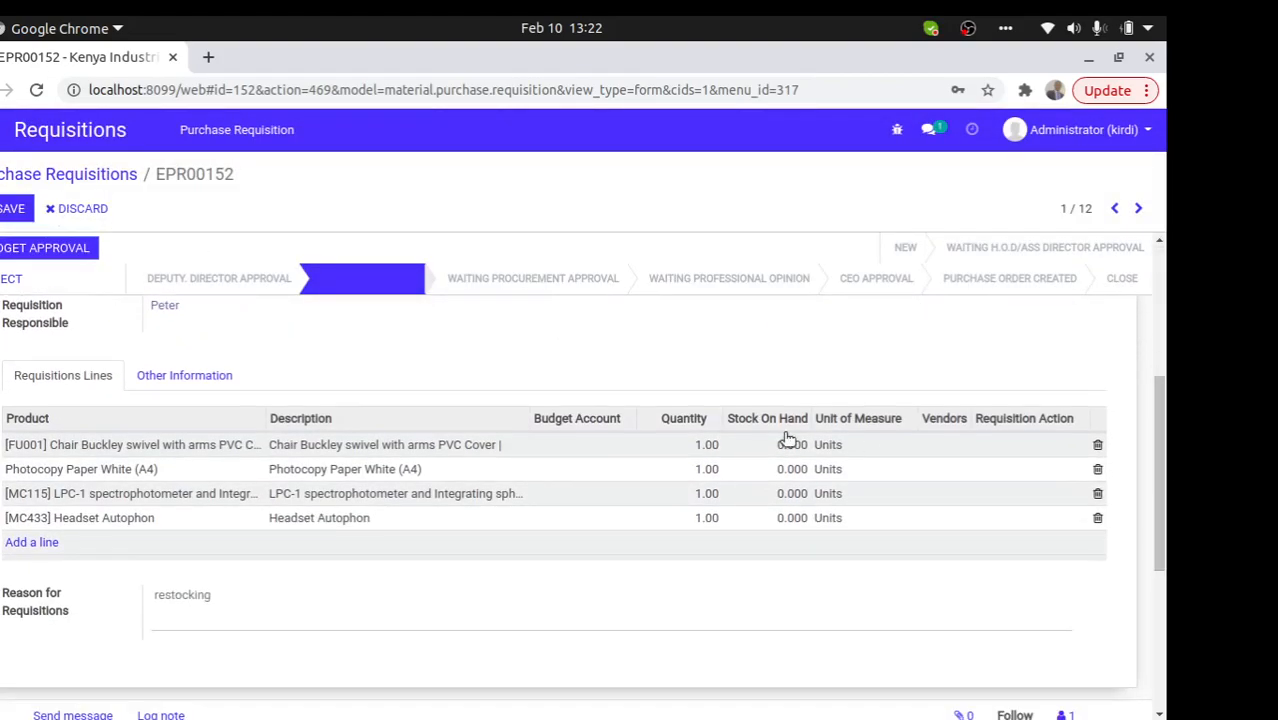
- Set budget account IT on the chair line and Consumables on the photocopy paper line
left_click(588, 448)
left_click(592, 456)
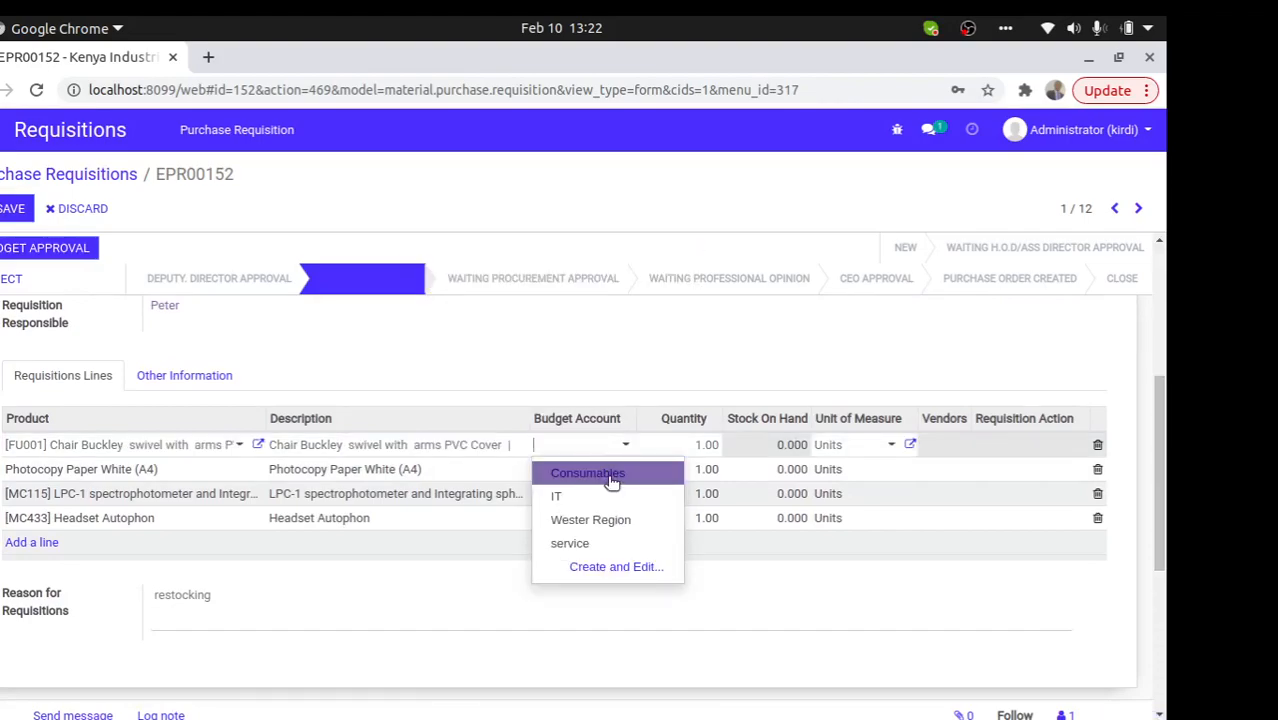
left_click(611, 474)
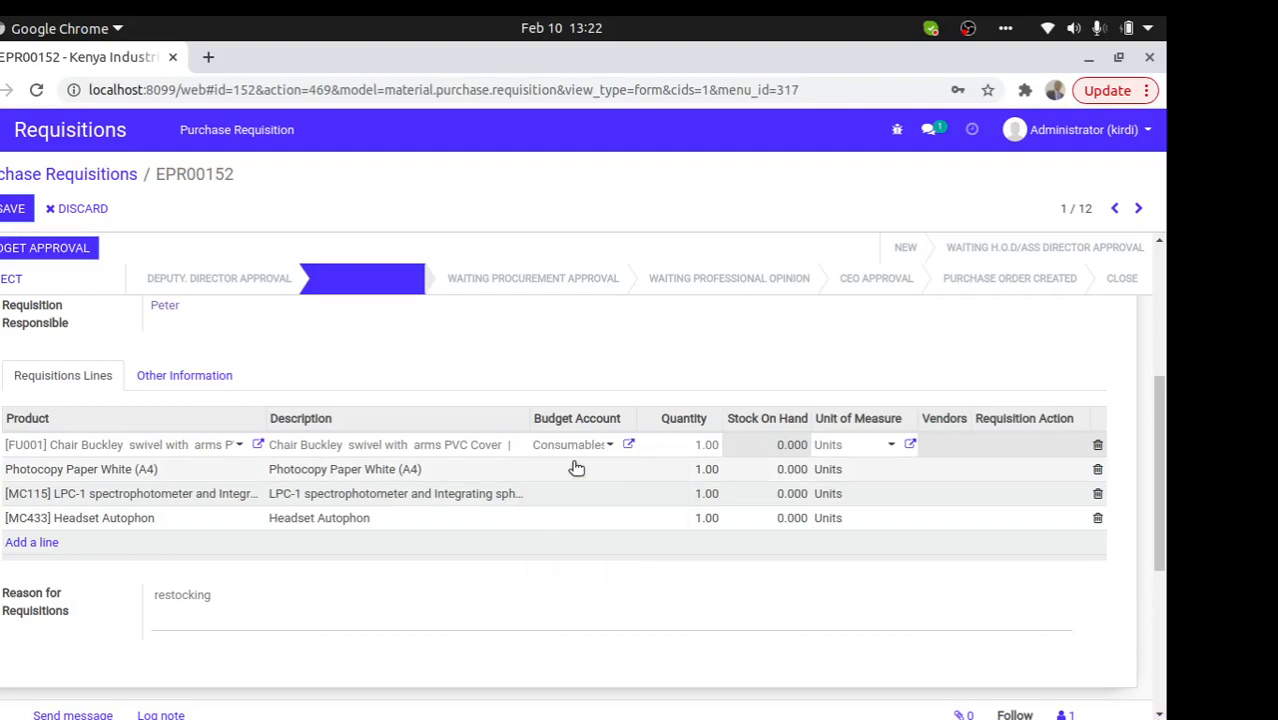
left_click(576, 468)
left_click(578, 468)
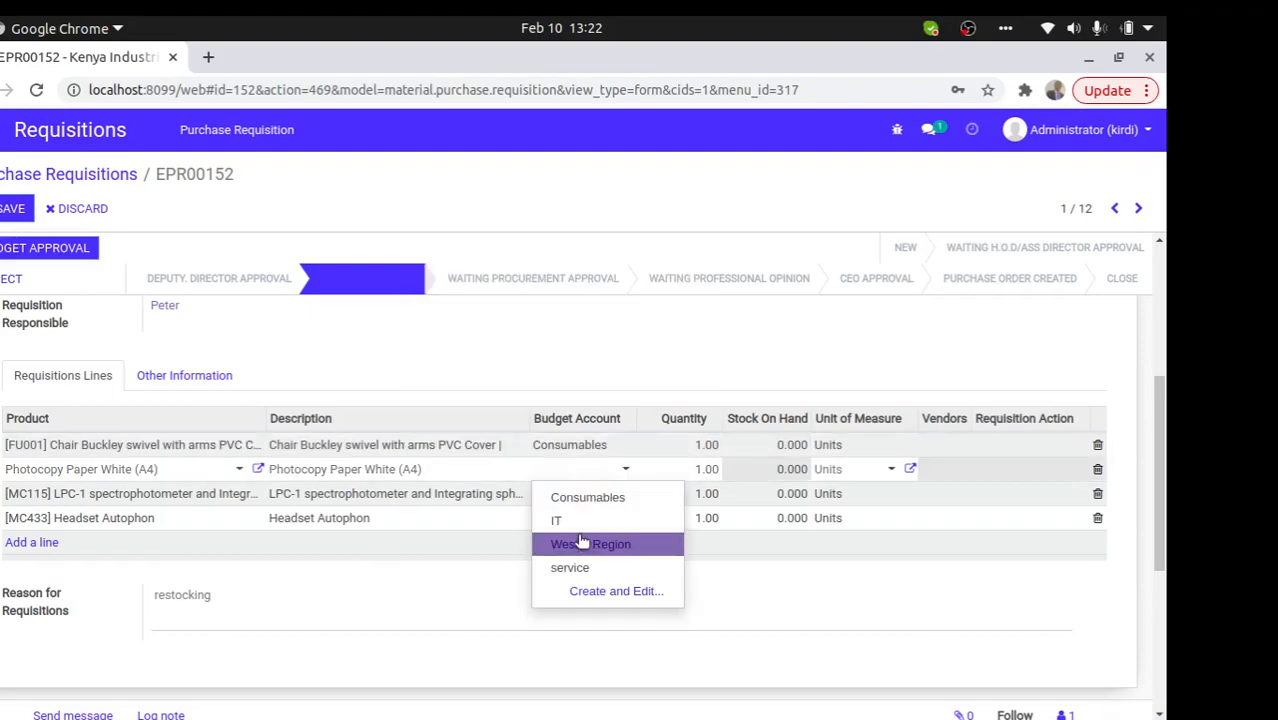
left_click(560, 498)
left_click(578, 446)
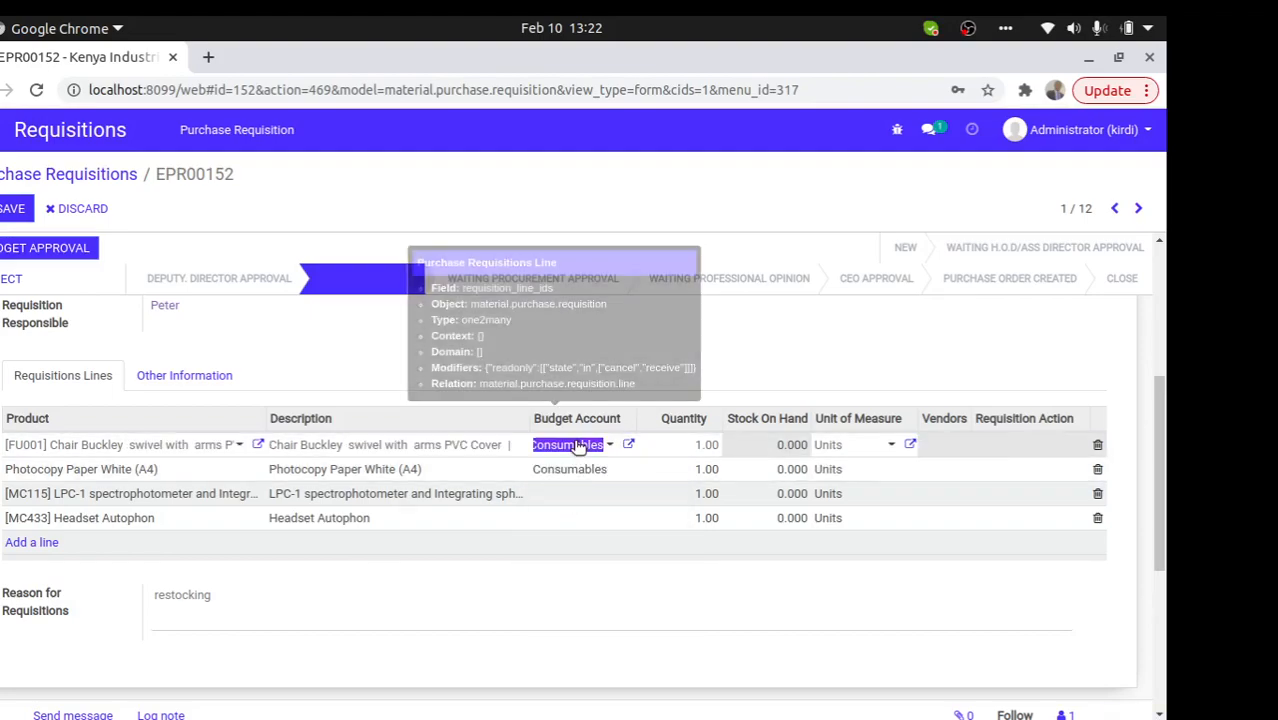
left_click(578, 446)
left_click(578, 494)
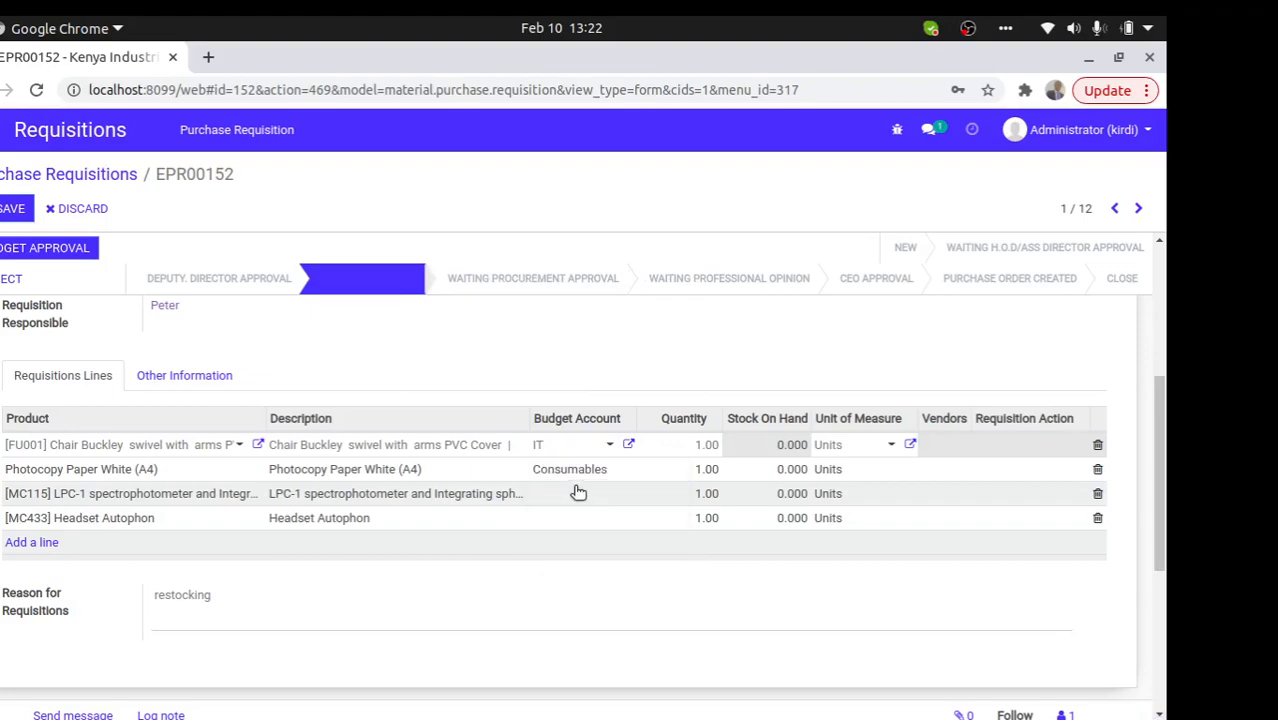
- Set Consumables on the spectrophotometer line and IT on the headset line, then save
left_click(577, 491)
left_click(582, 496)
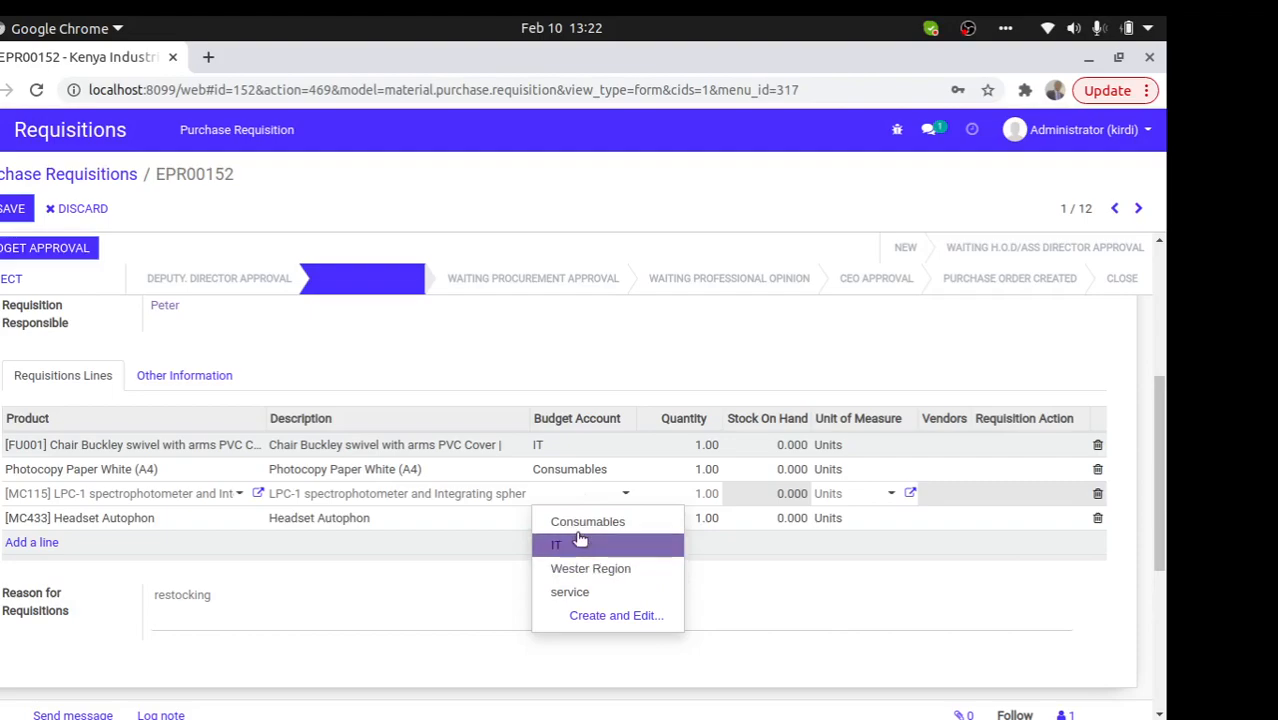
left_click(579, 524)
left_click(572, 520)
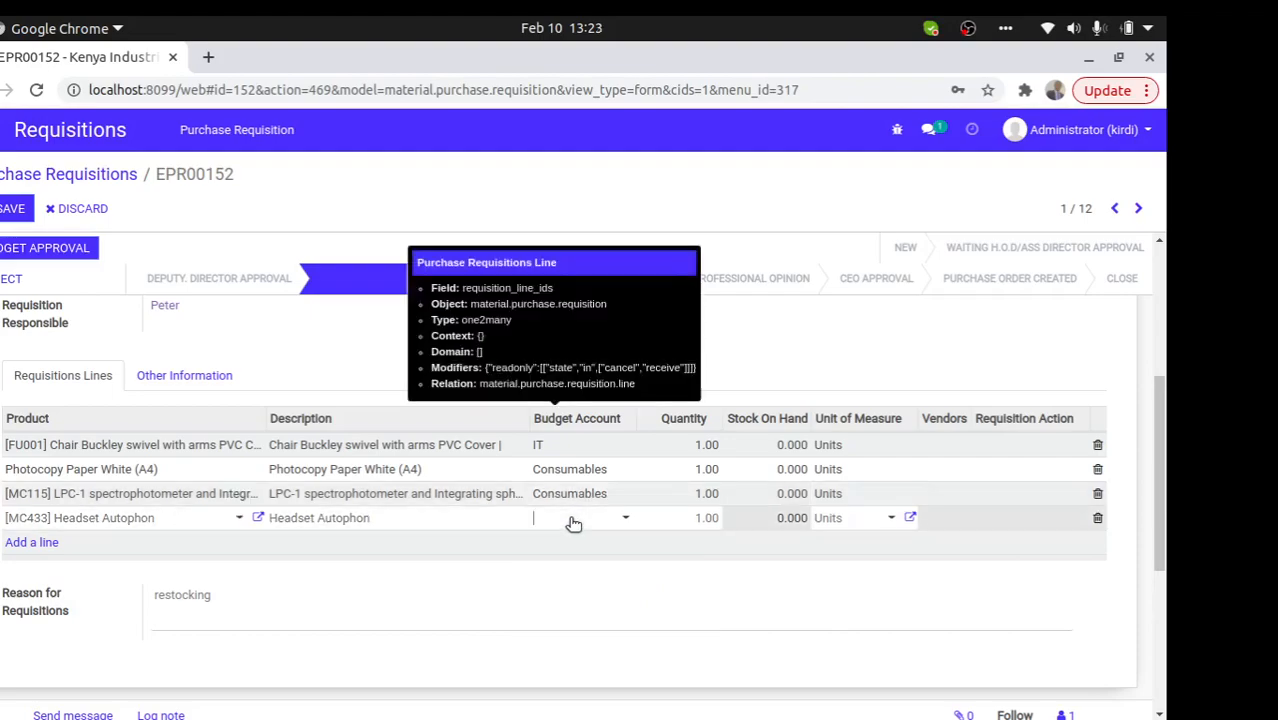
left_click(573, 522)
left_click(588, 570)
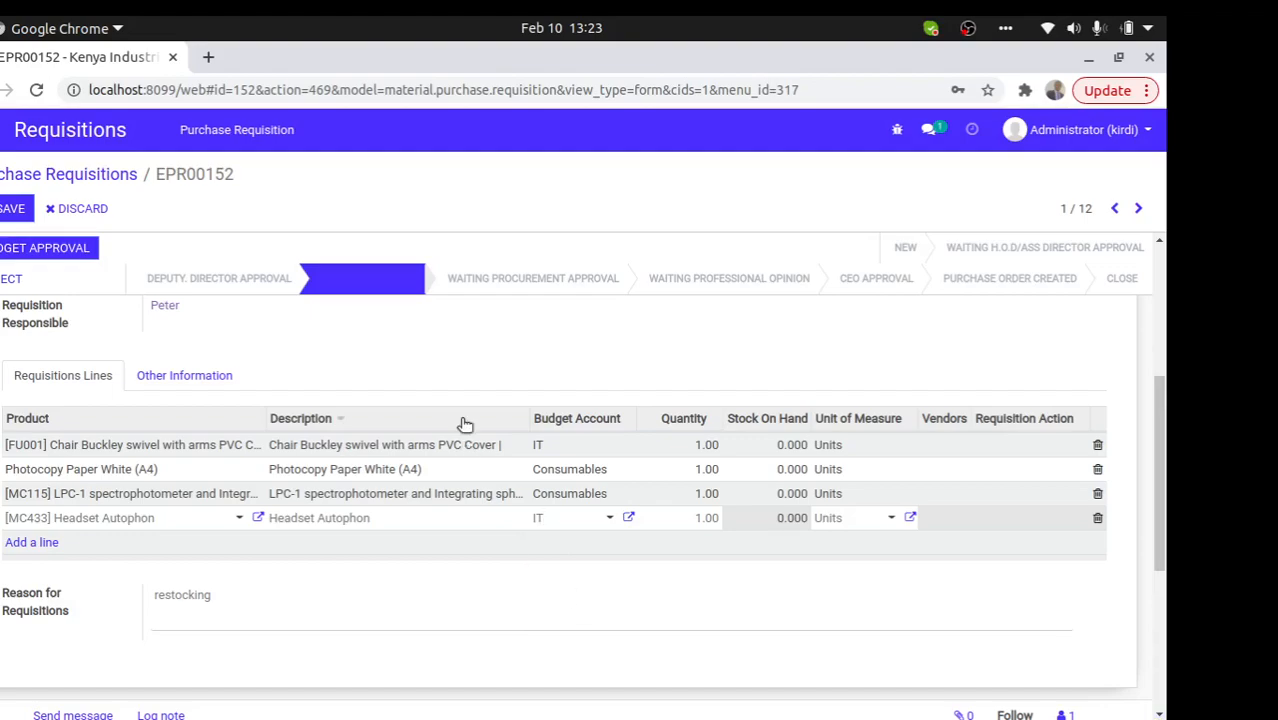
left_click(12, 208)
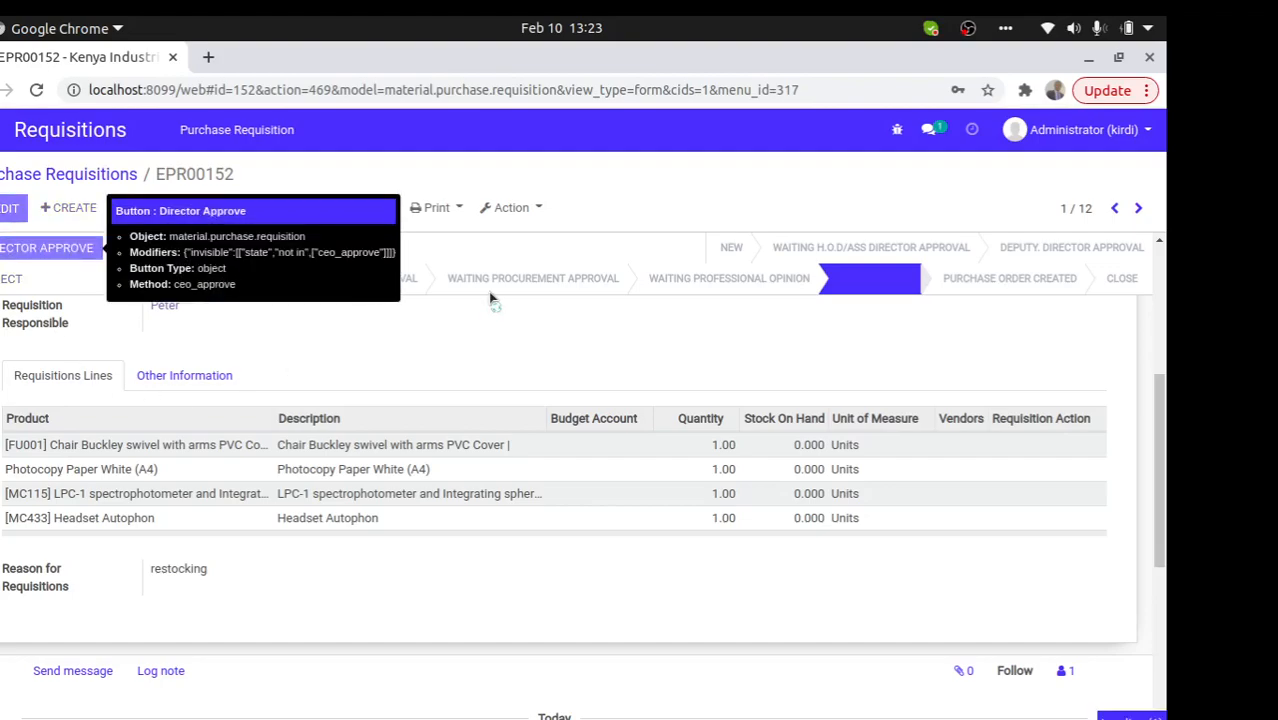
- Give the director approval so EPR00152 reaches Waiting Procurement Approval
left_click(653, 288)
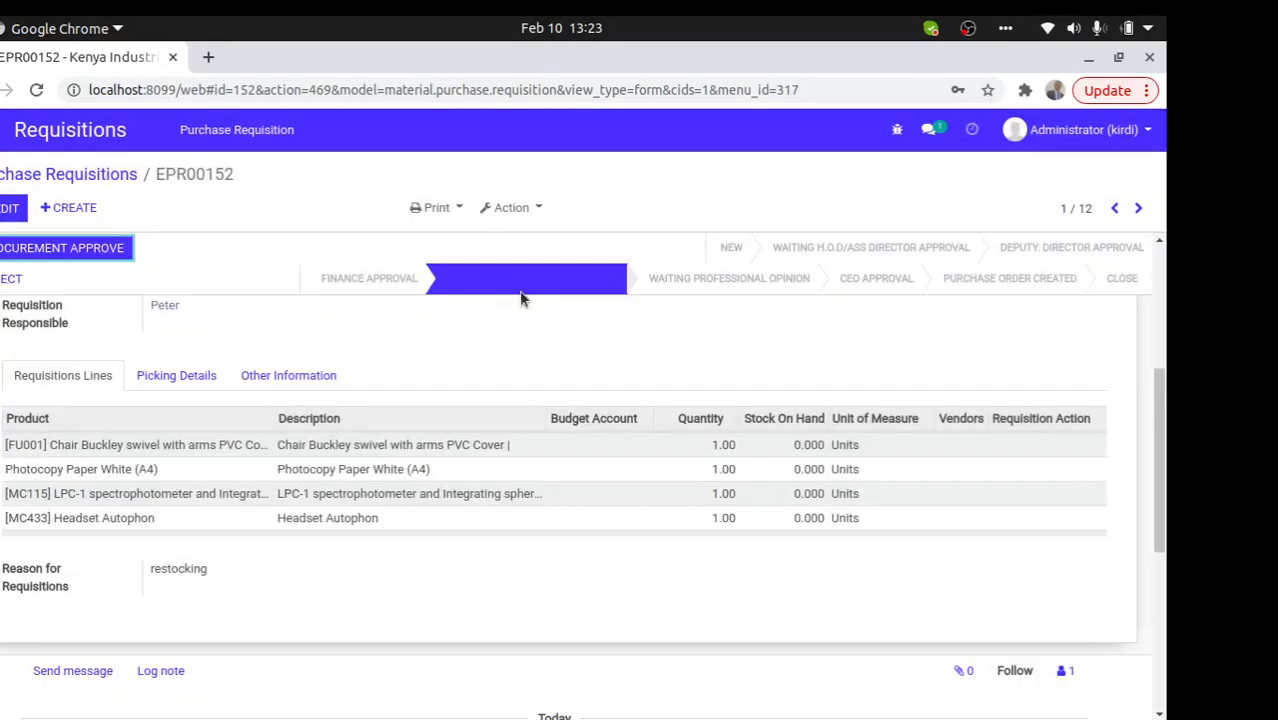
mouse_move(528, 287)
- Attempt procurement approval, then edit and set the chair line's action to Open Tender
left_click(72, 249)
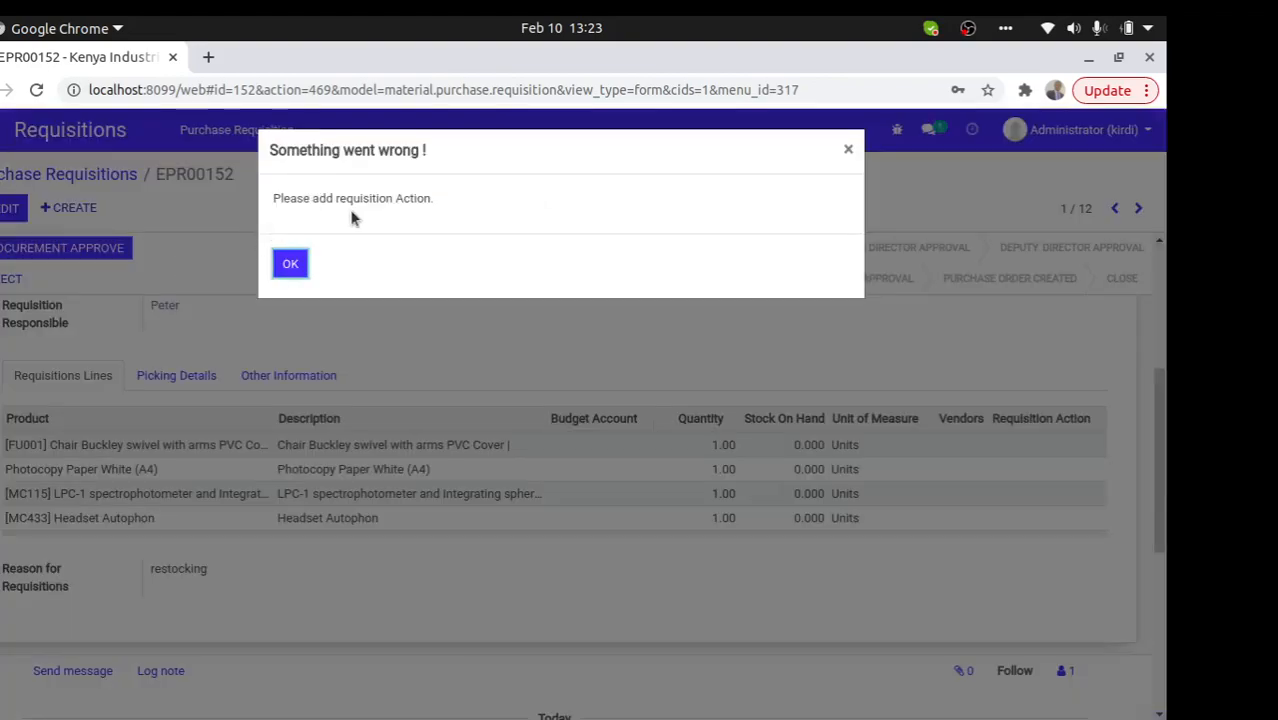
left_click(290, 264)
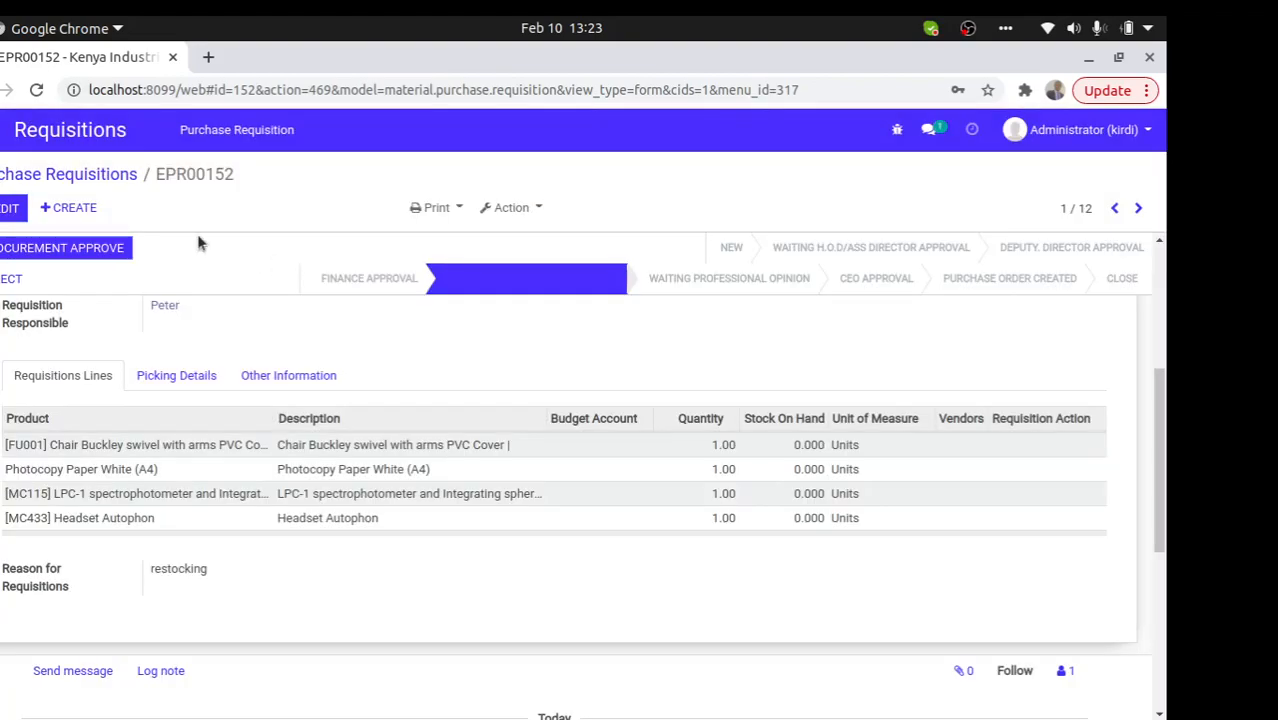
left_click(12, 208)
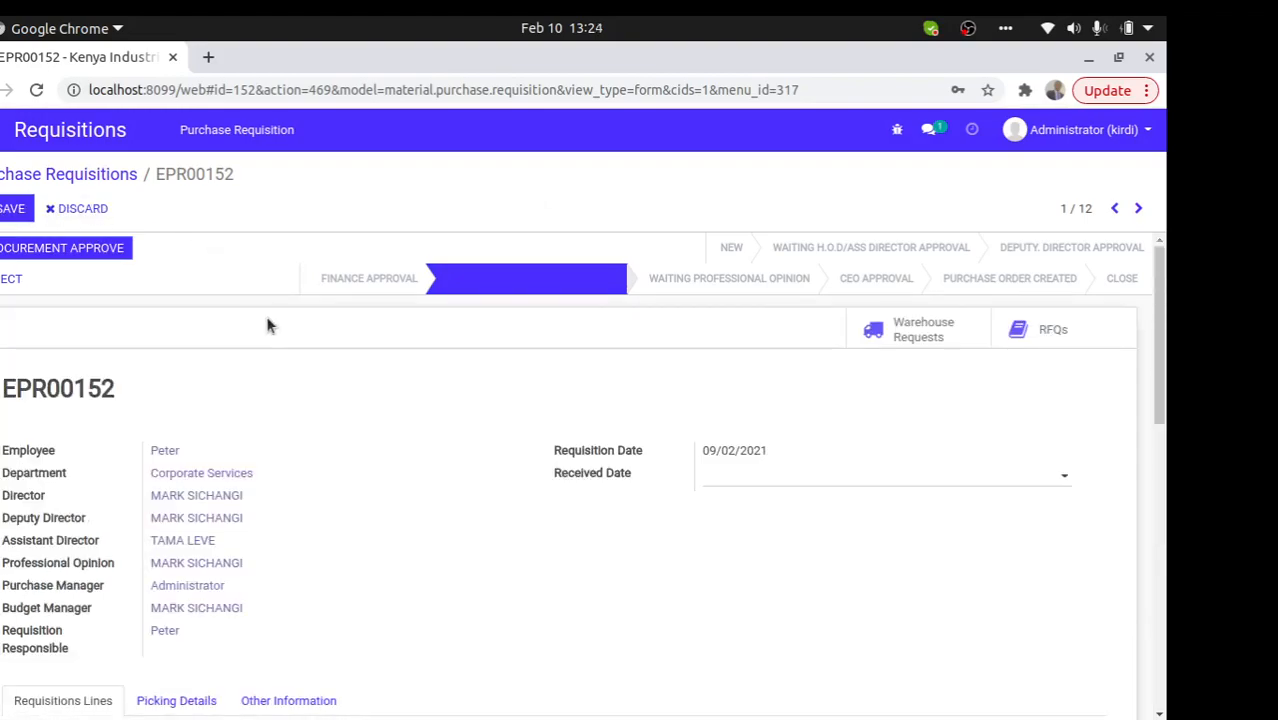
scroll(1128, 404, "down", 5)
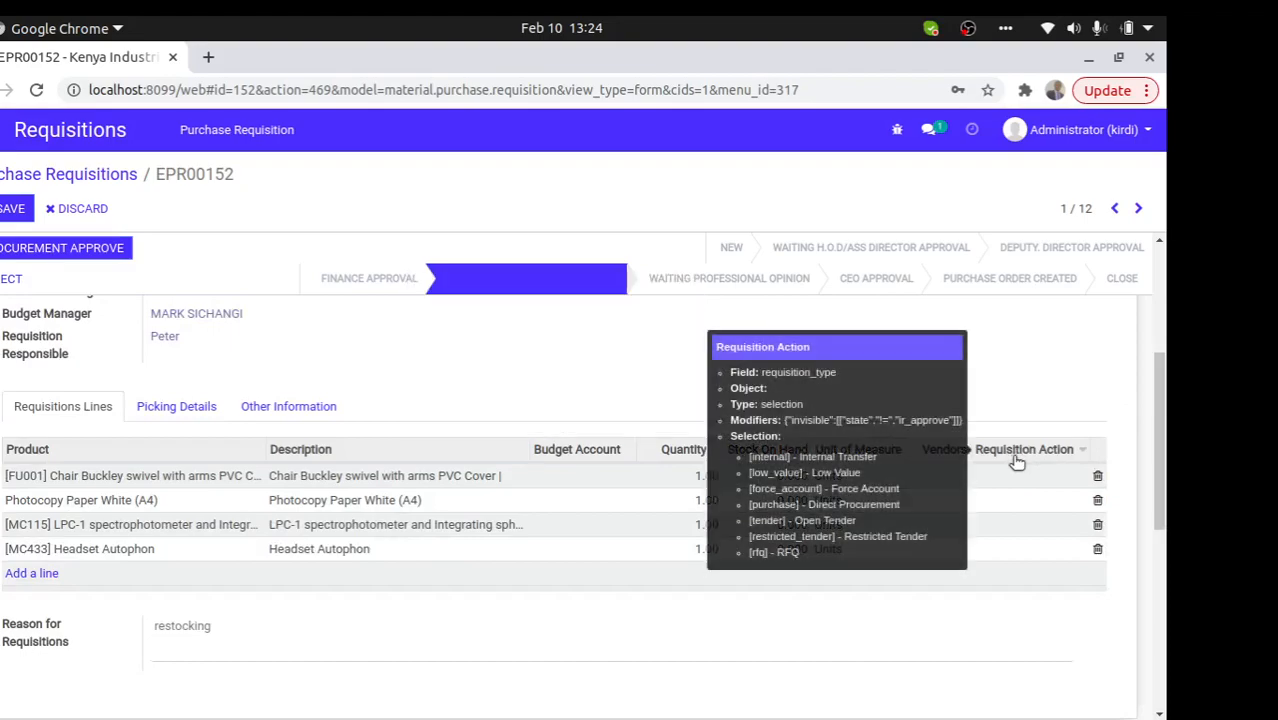
left_click(1017, 478)
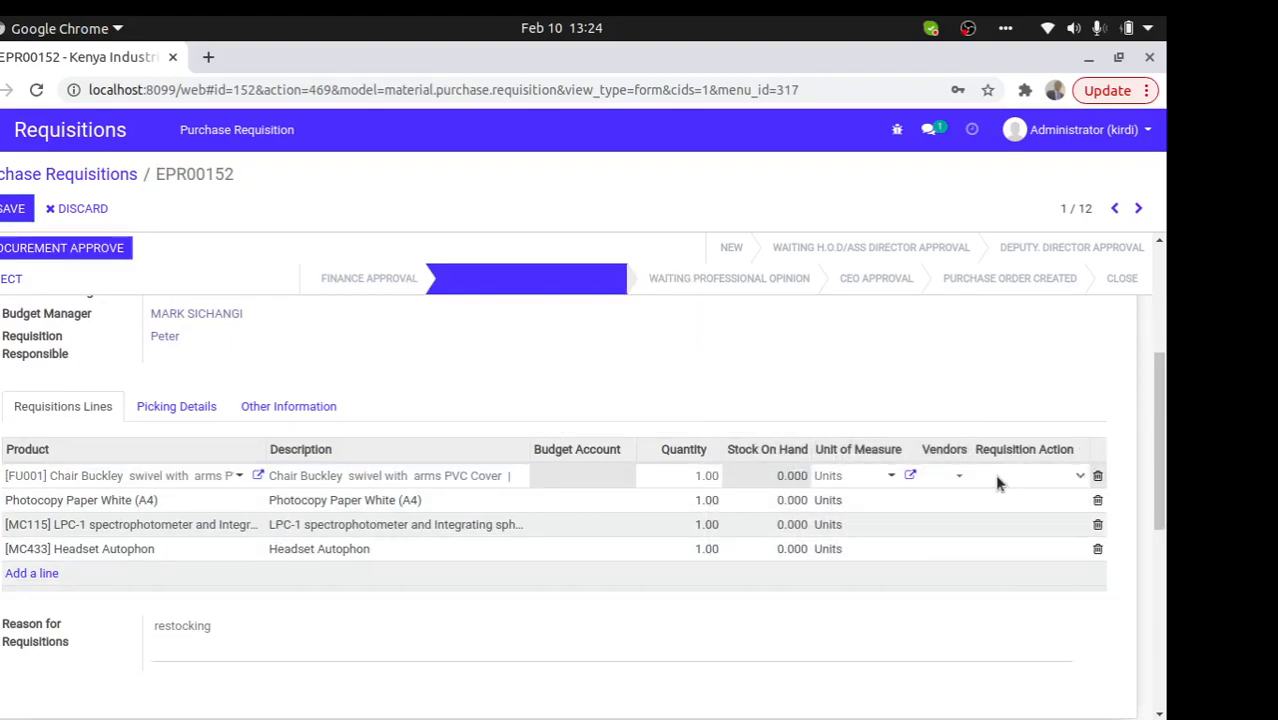
left_click(1025, 478)
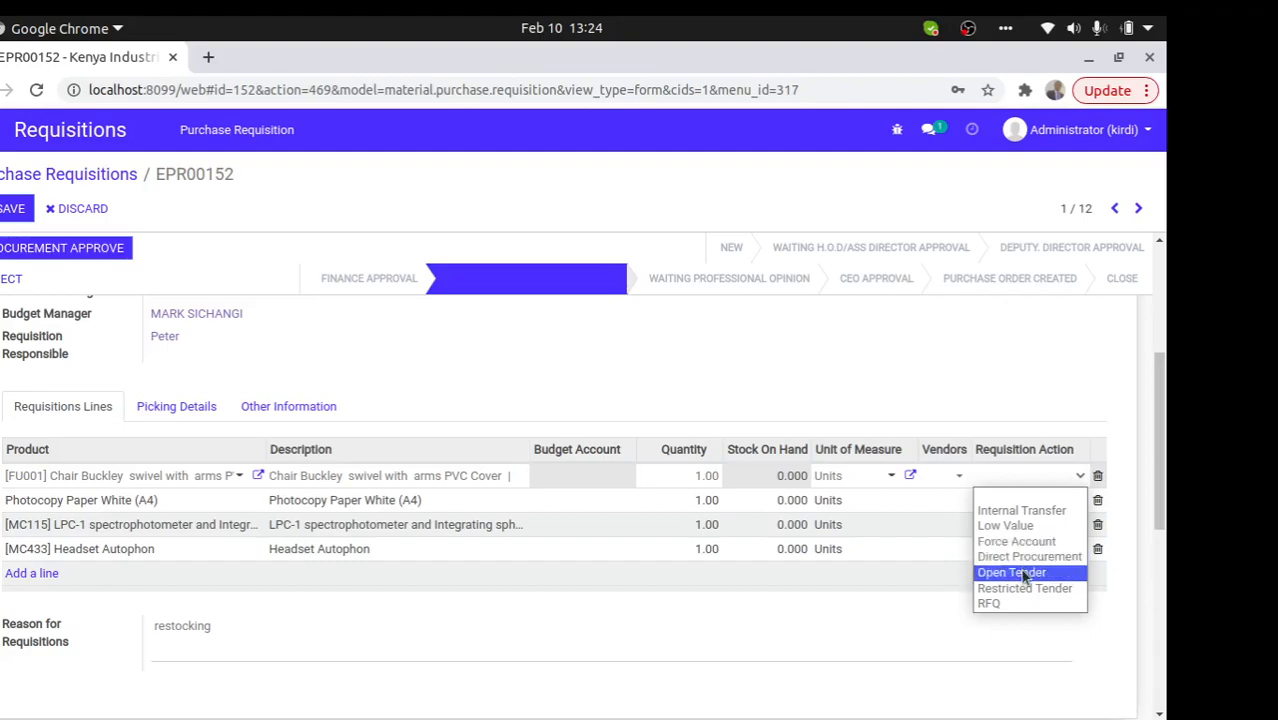
left_click(1013, 572)
- Set actions: Internal Transfer for paper, Direct Procurement for spectrophotometer, Low Value for headset; save
left_click(1021, 504)
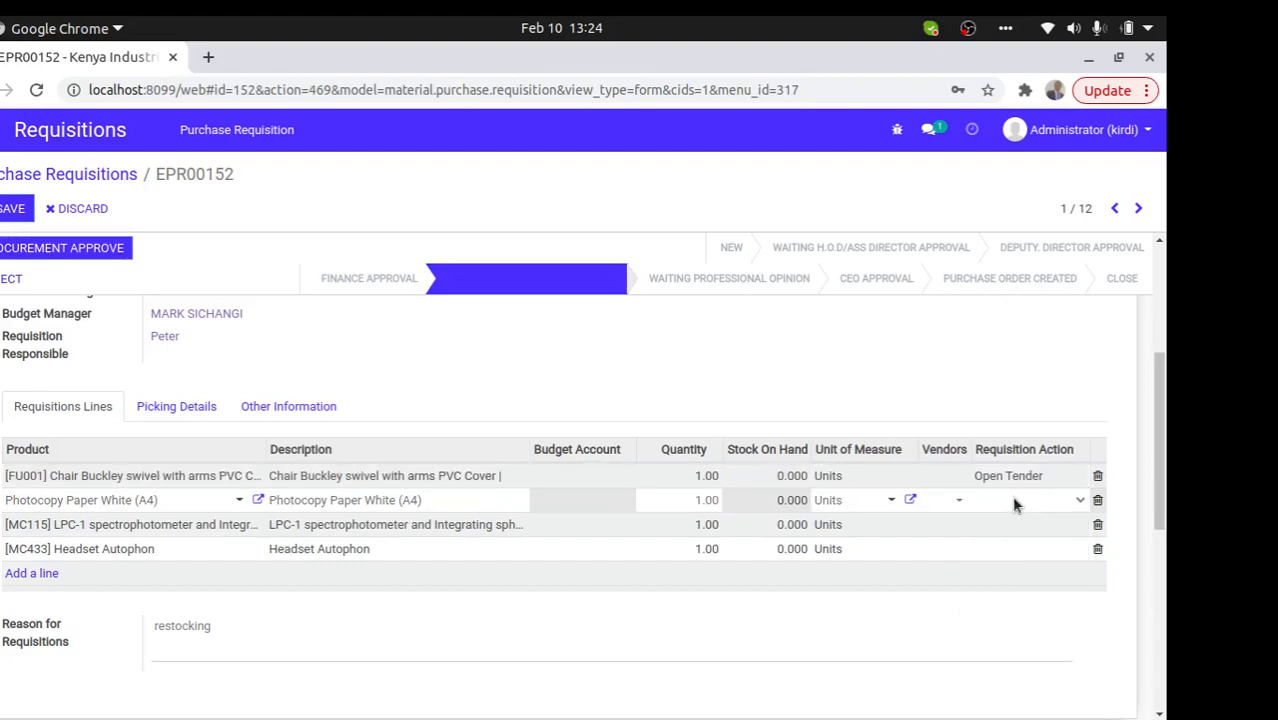
left_click(1015, 505)
left_click(1017, 530)
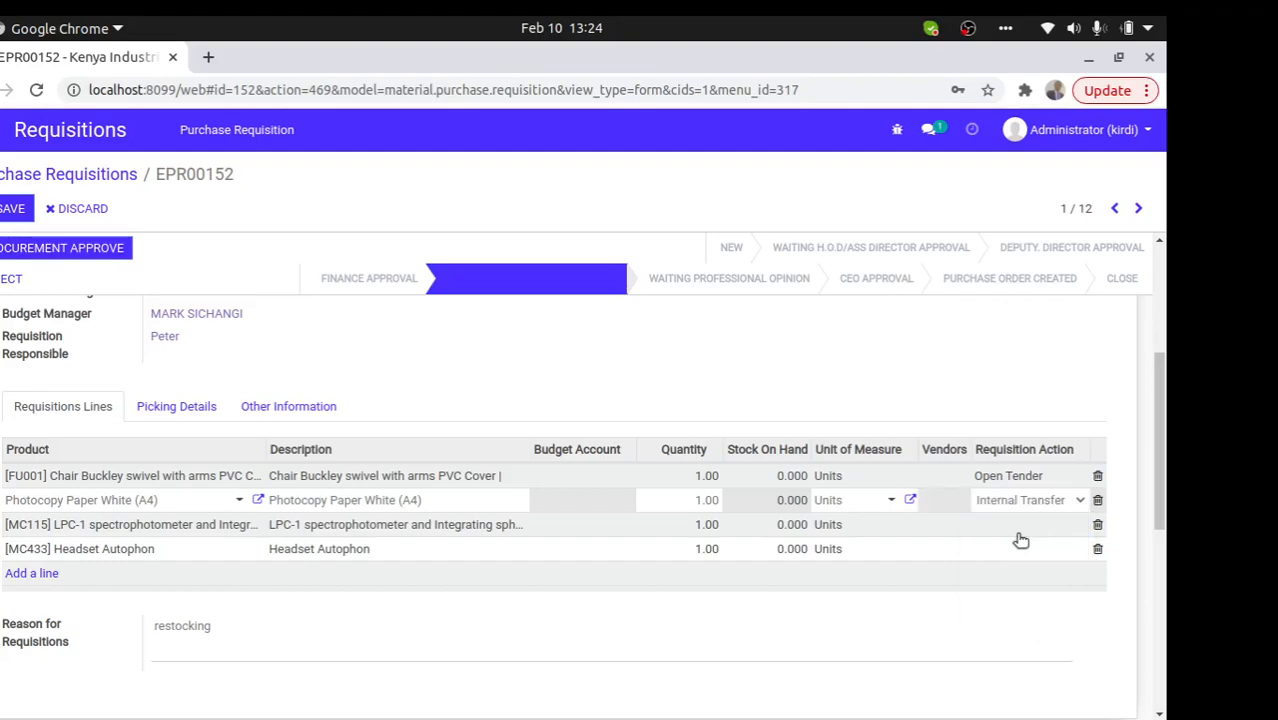
left_click(1015, 530)
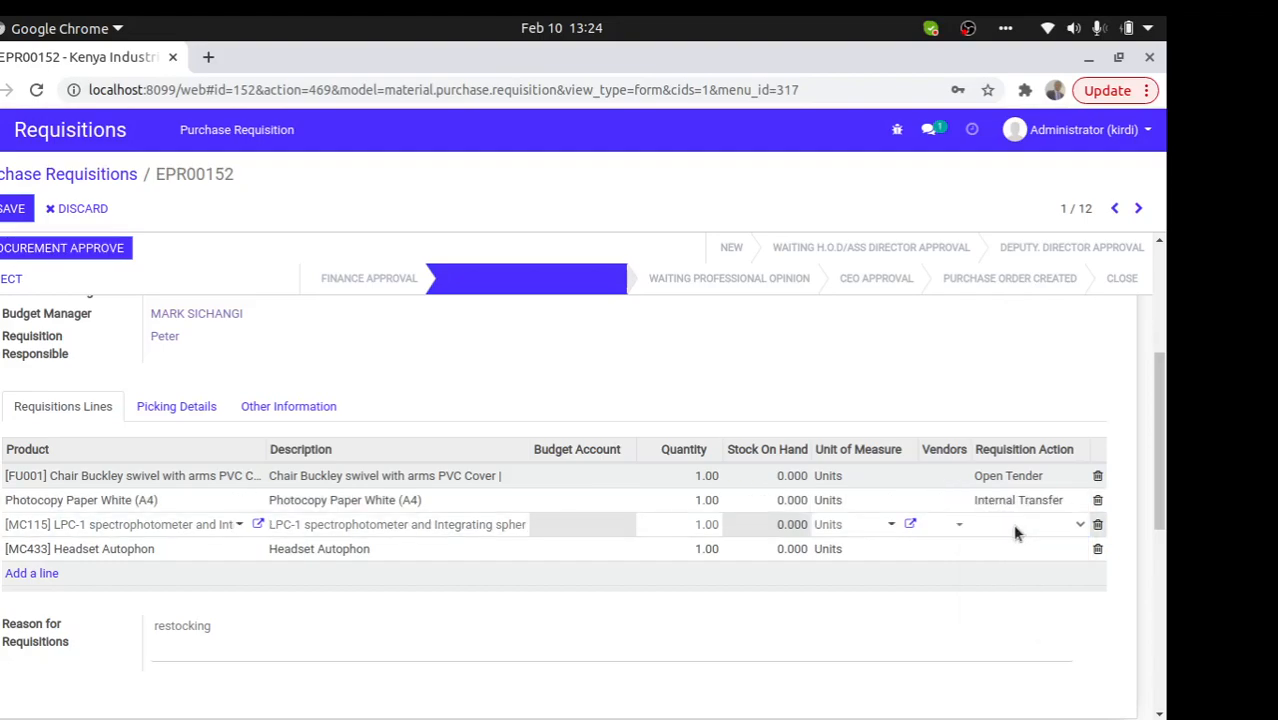
left_click(1015, 533)
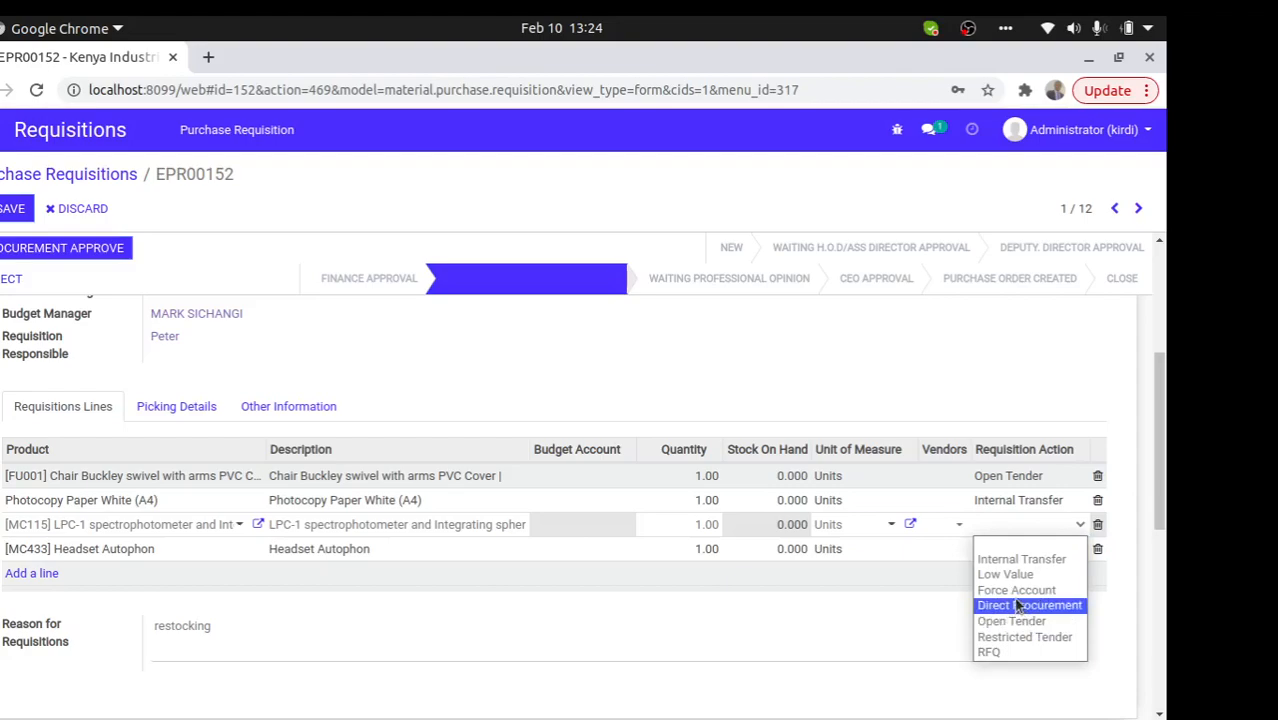
left_click(1017, 606)
left_click(1015, 556)
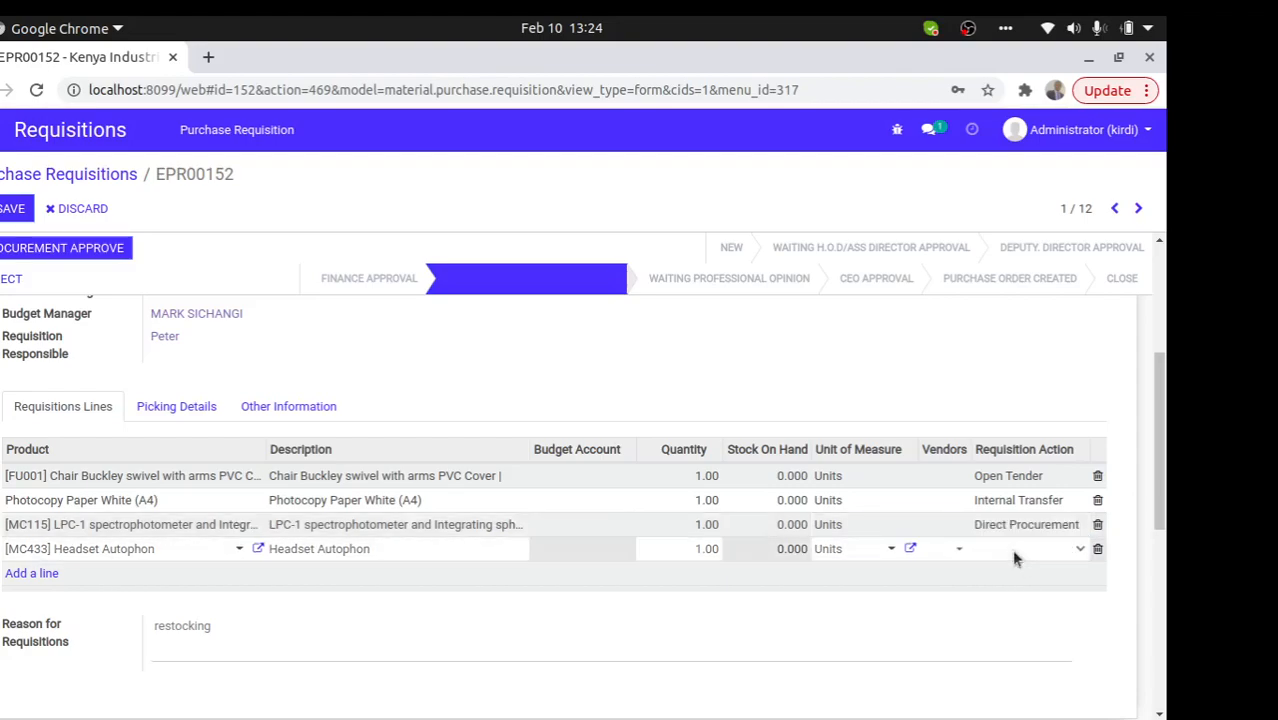
left_click(1013, 556)
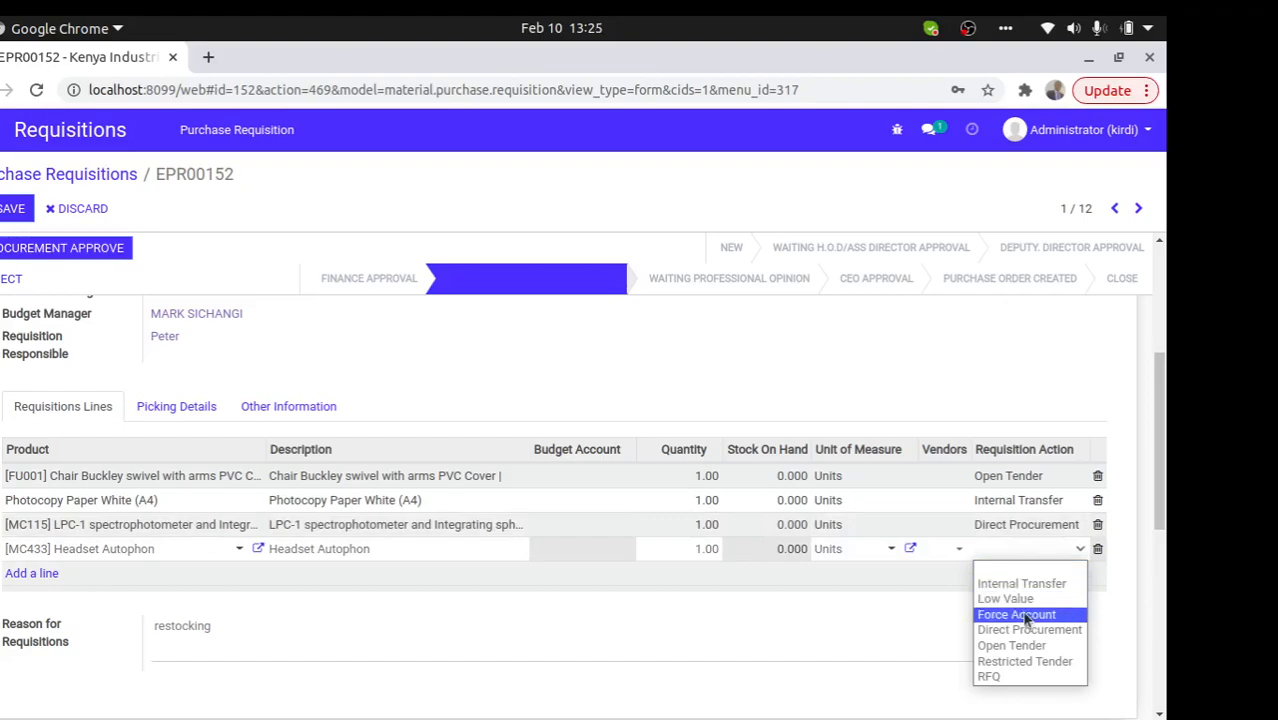
left_click(1008, 598)
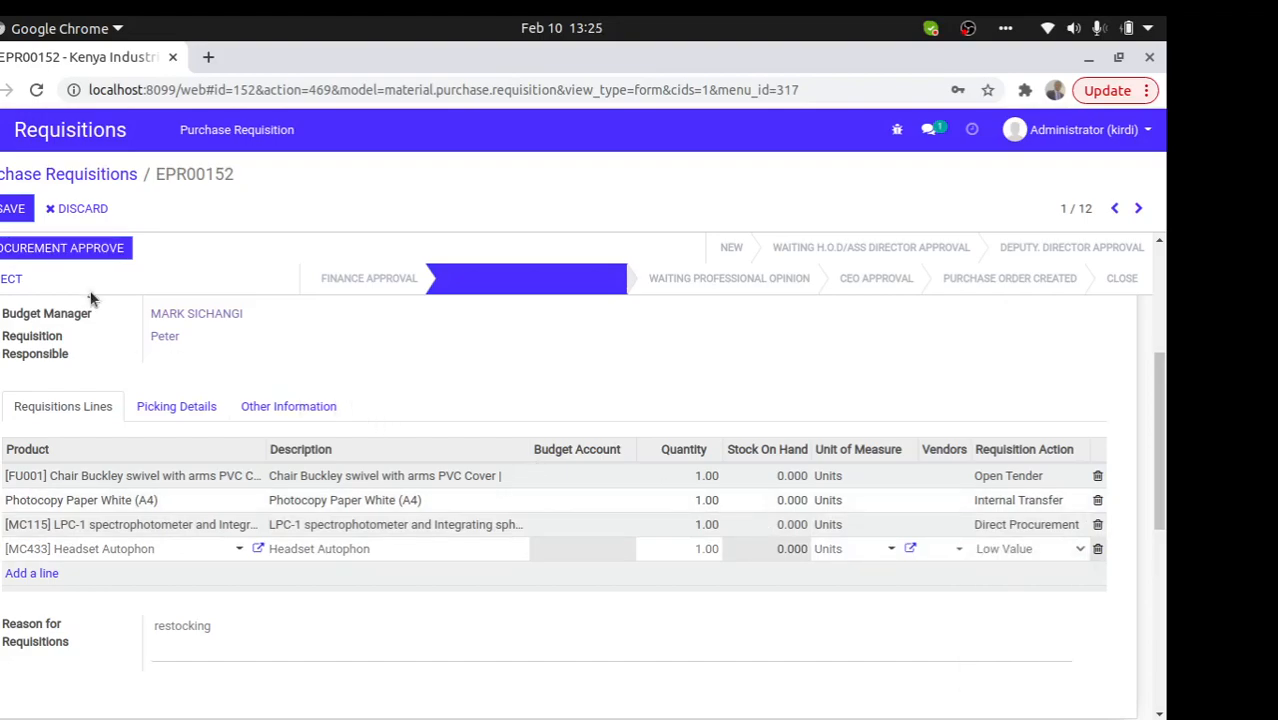
left_click(13, 209)
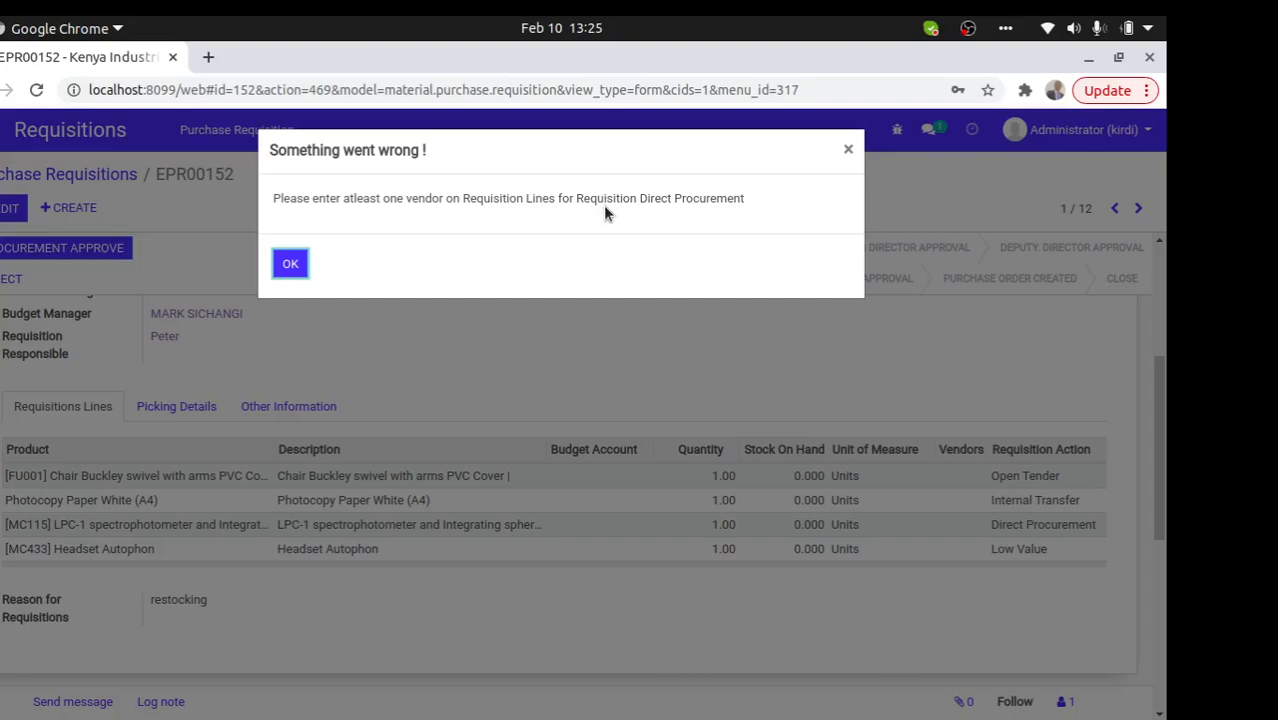
- Dismiss the missing-vendor error and edit the spectrophotometer line's Vendors field
left_click(291, 265)
left_click(10, 208)
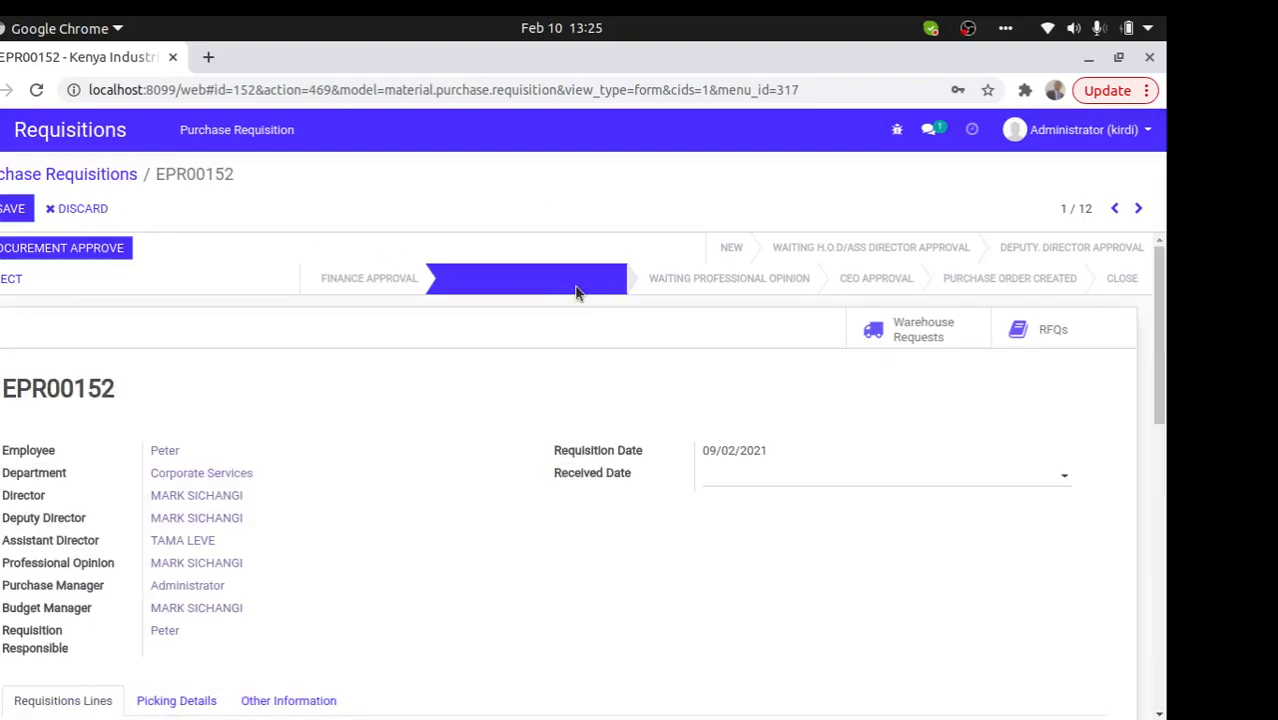
left_click_drag(1160, 331, 1110, 462)
left_click(922, 499)
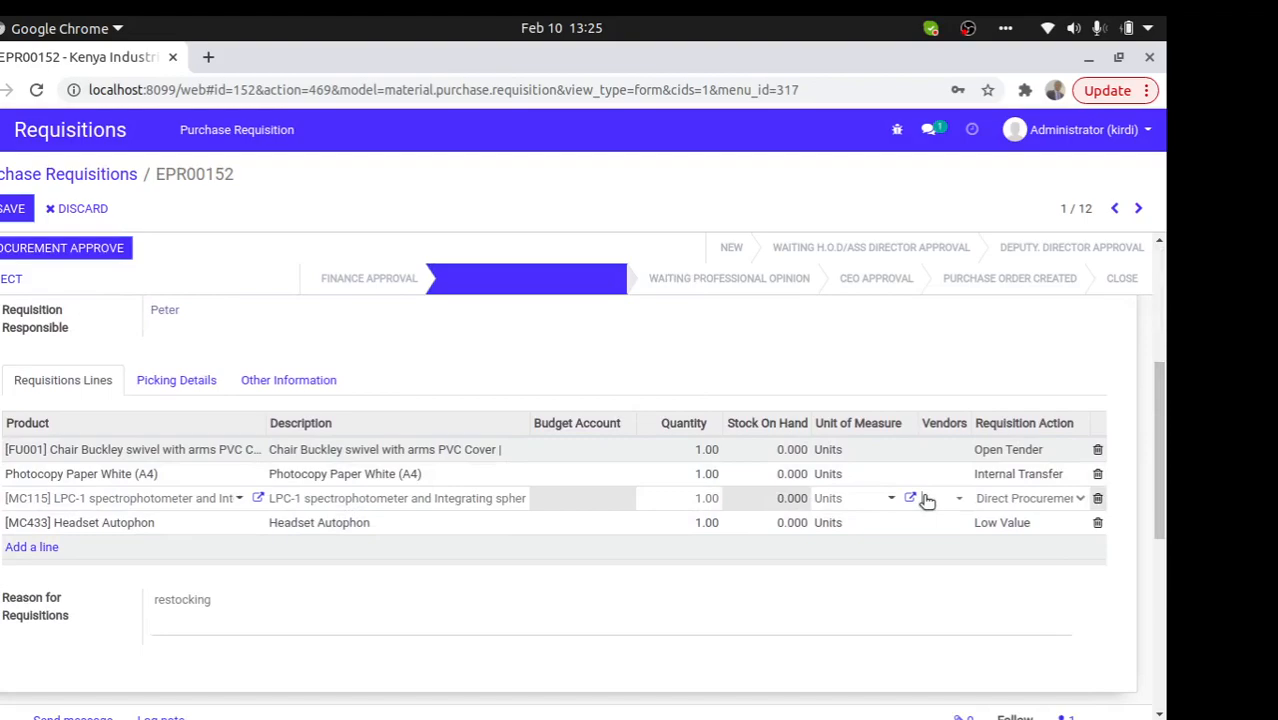
left_click(935, 505)
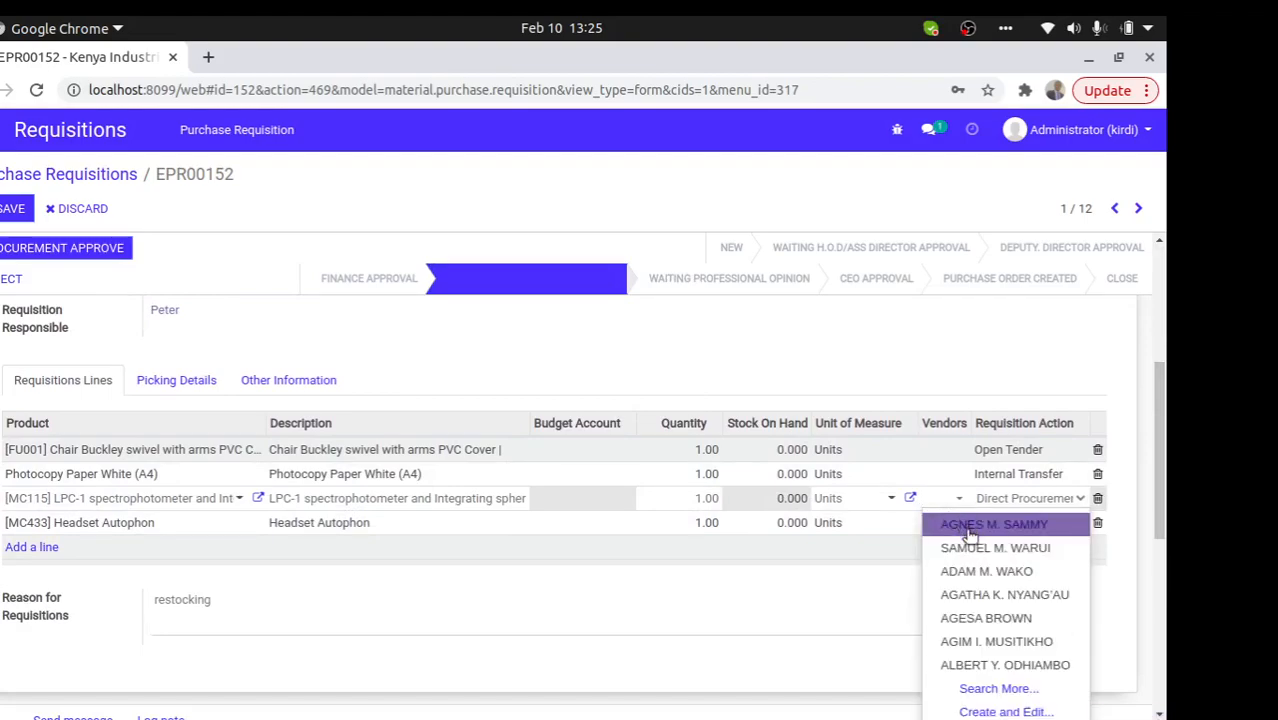
left_click(995, 688)
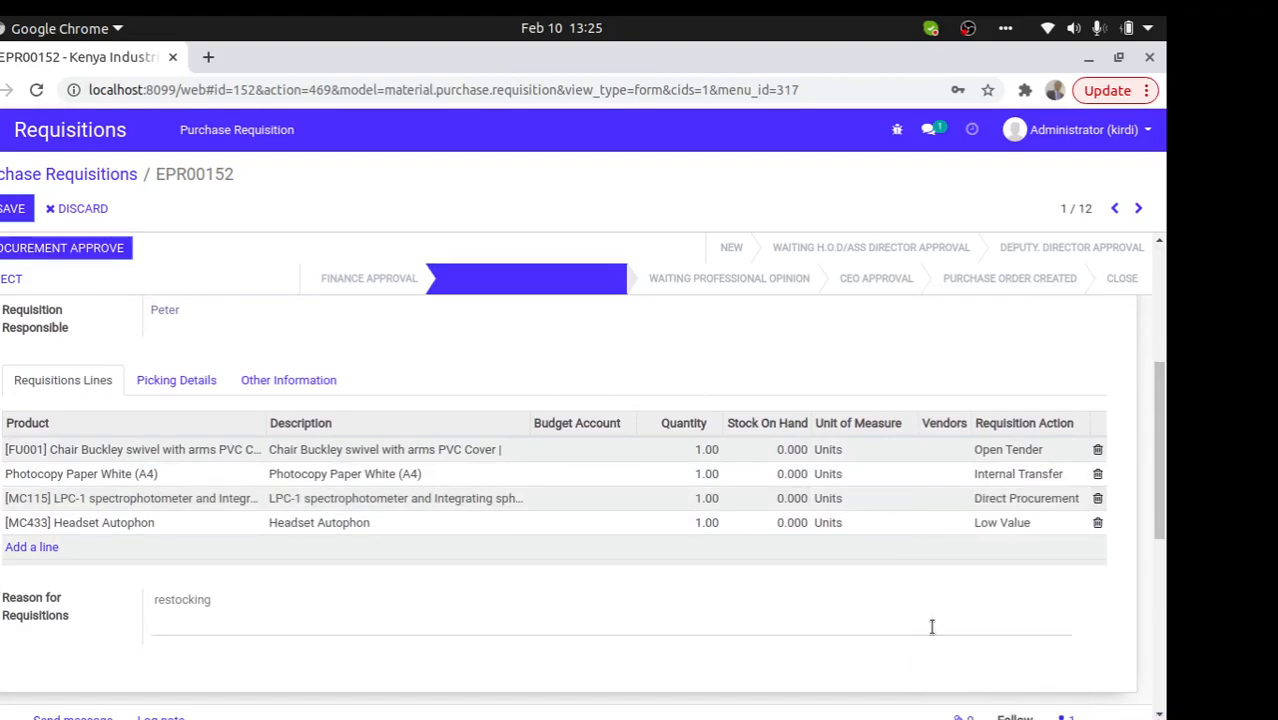
left_click(941, 450)
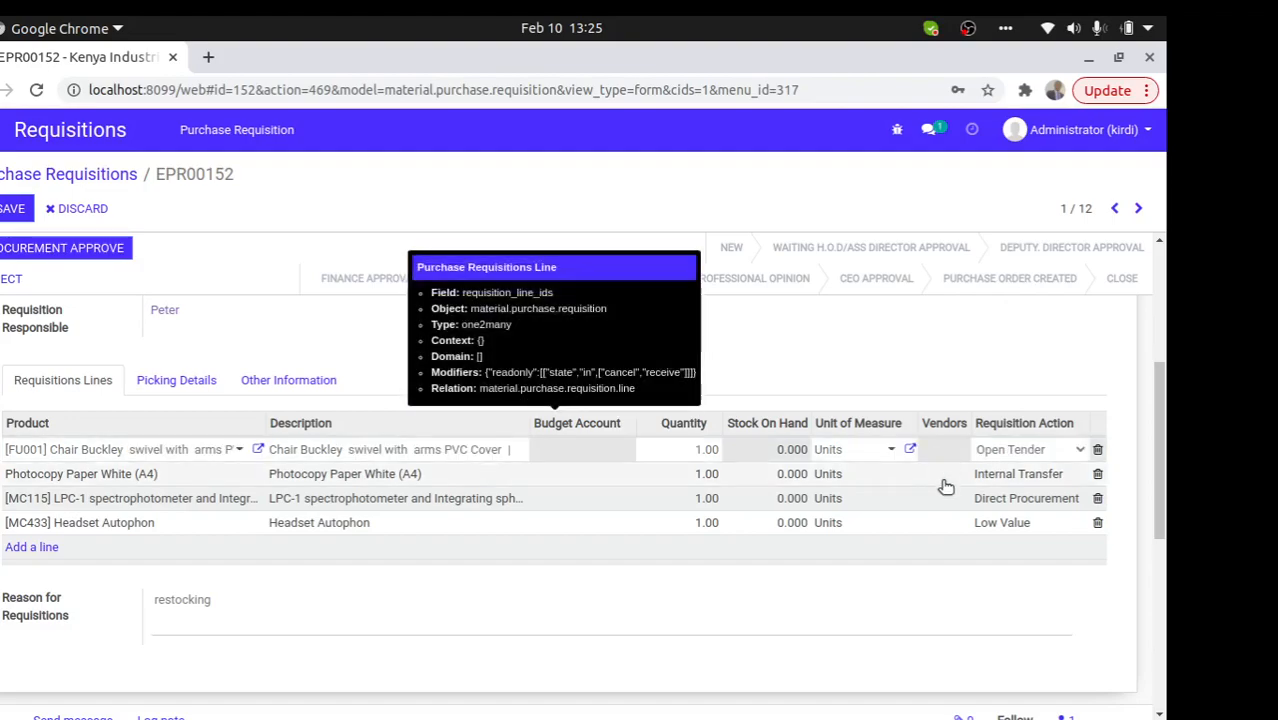
- Pick Avir Enterprises Ltd via Search More, save, and submit for procurement approval
left_click(950, 504)
left_click(950, 503)
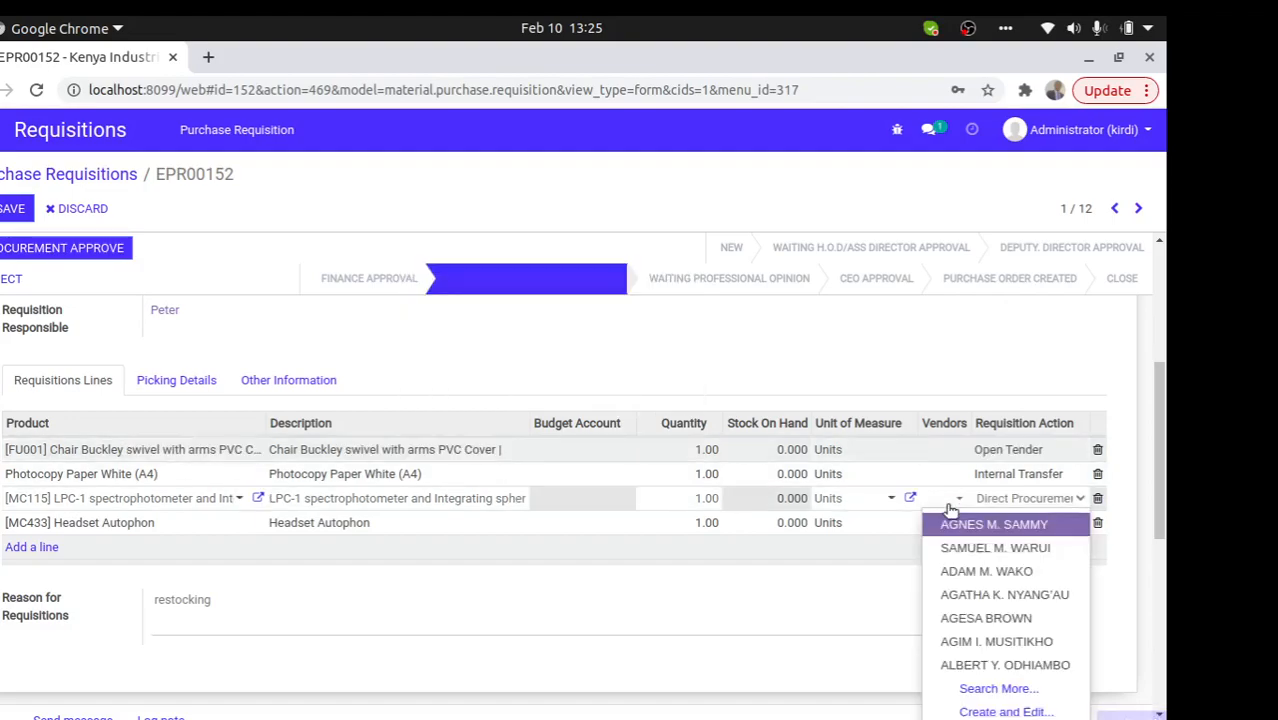
left_click(1008, 688)
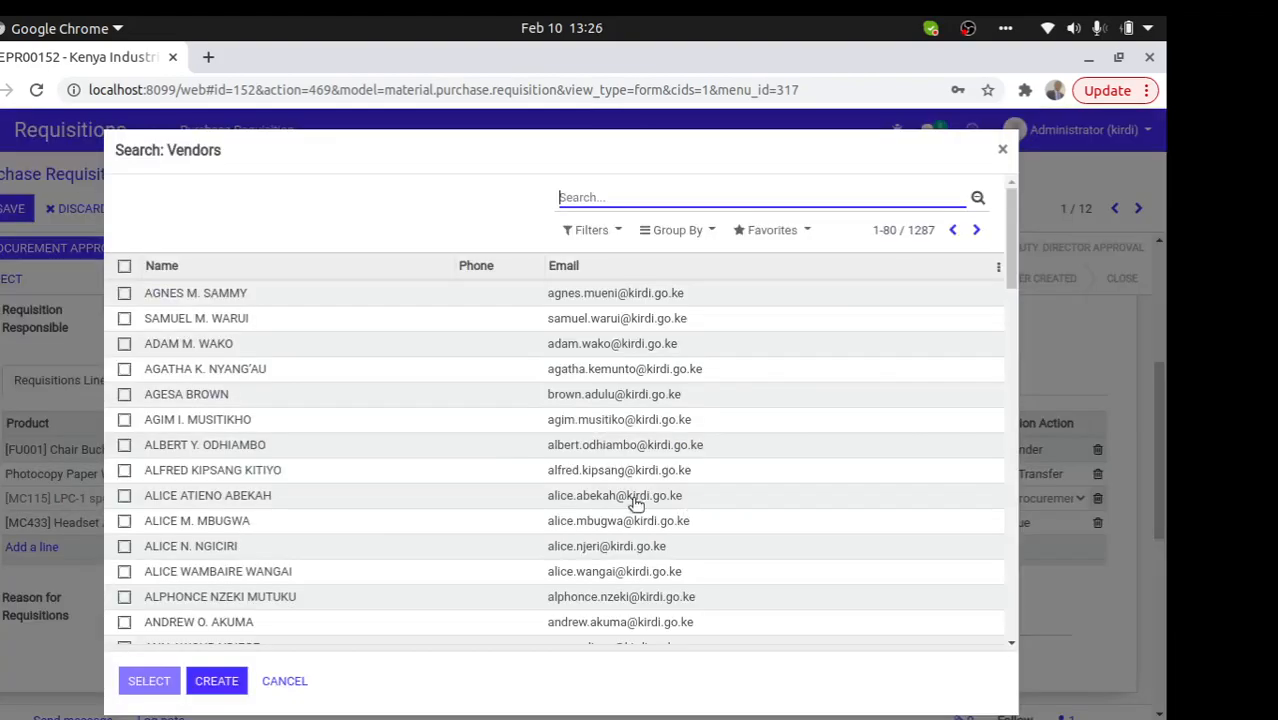
left_click_drag(1012, 264, 961, 699)
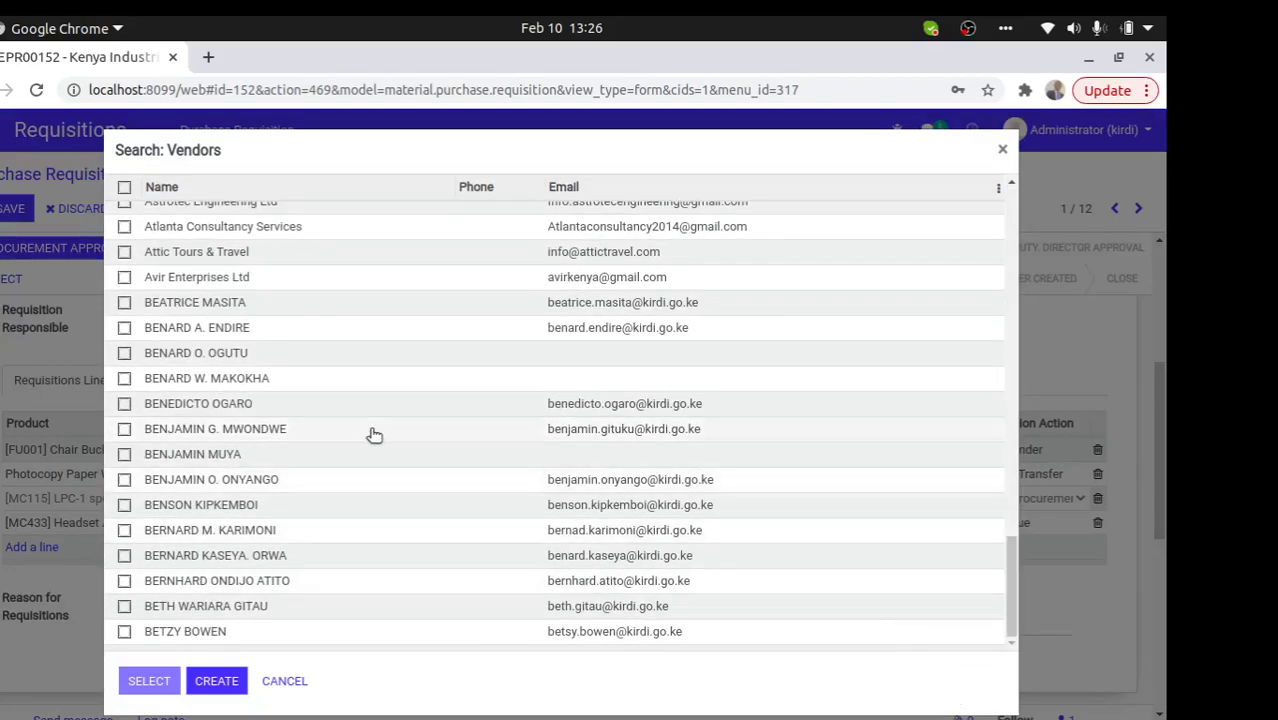
left_click(234, 279)
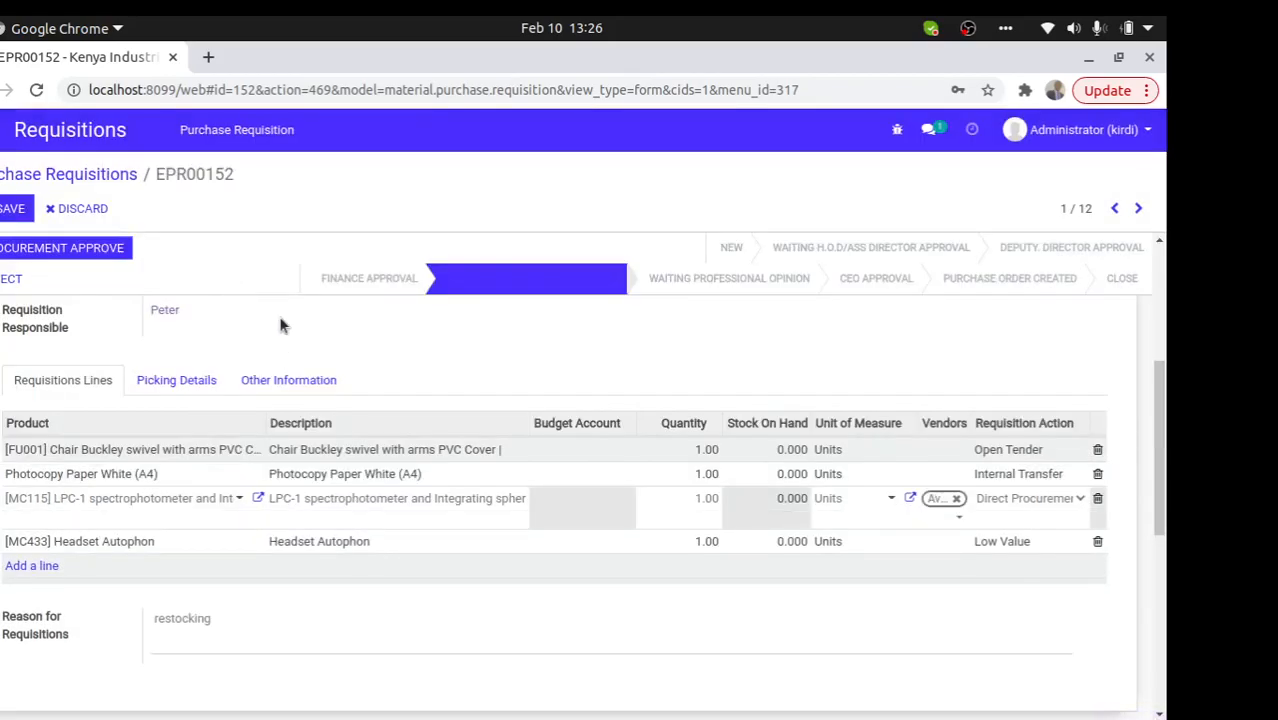
left_click(12, 208)
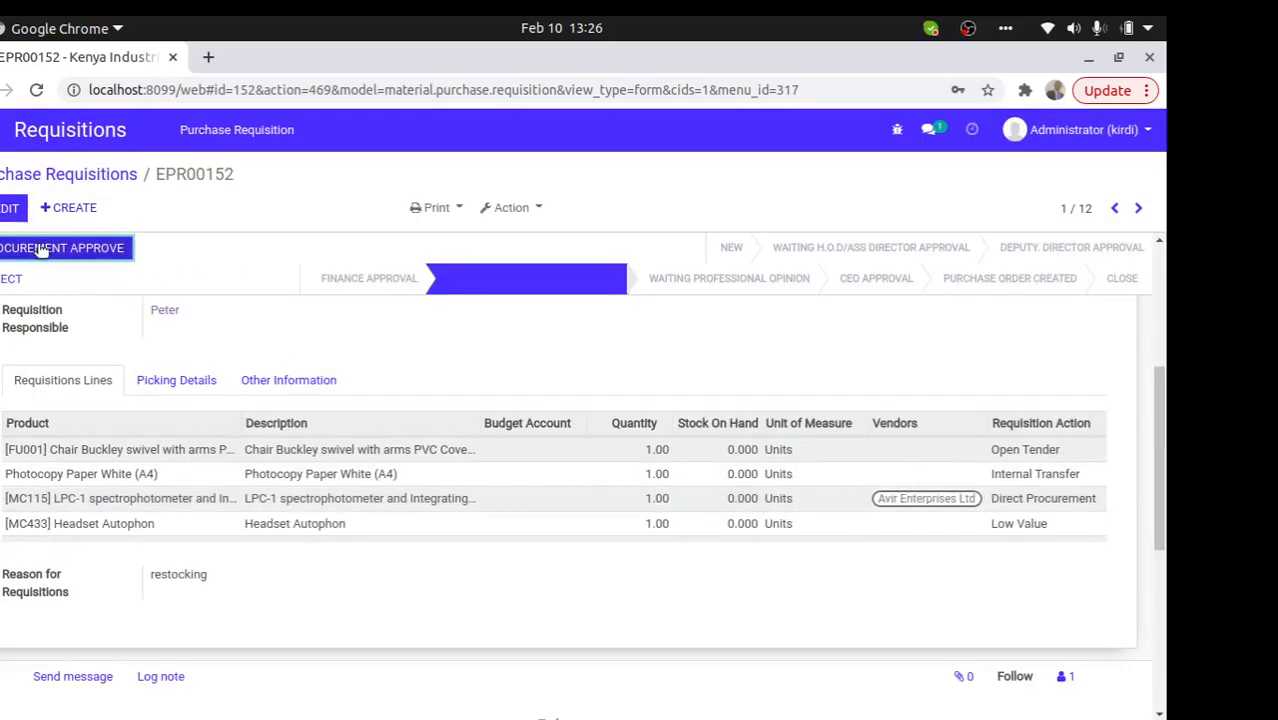
left_click(46, 254)
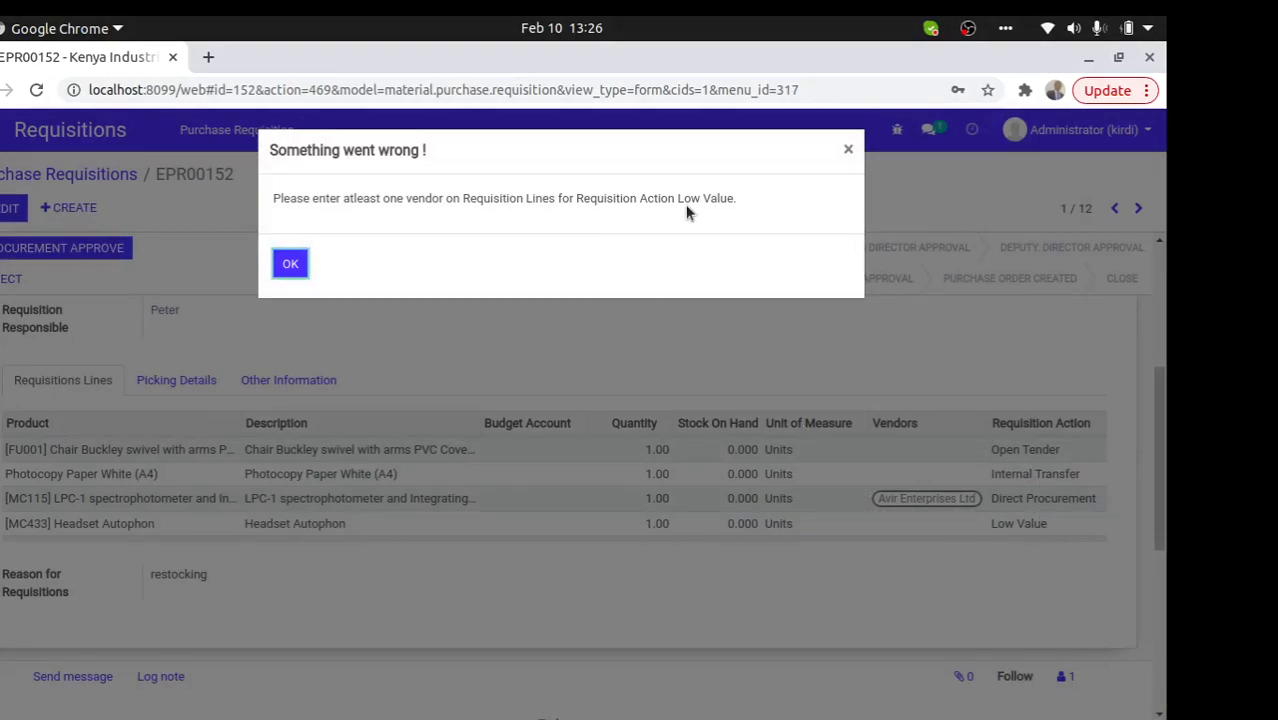
key("Return")
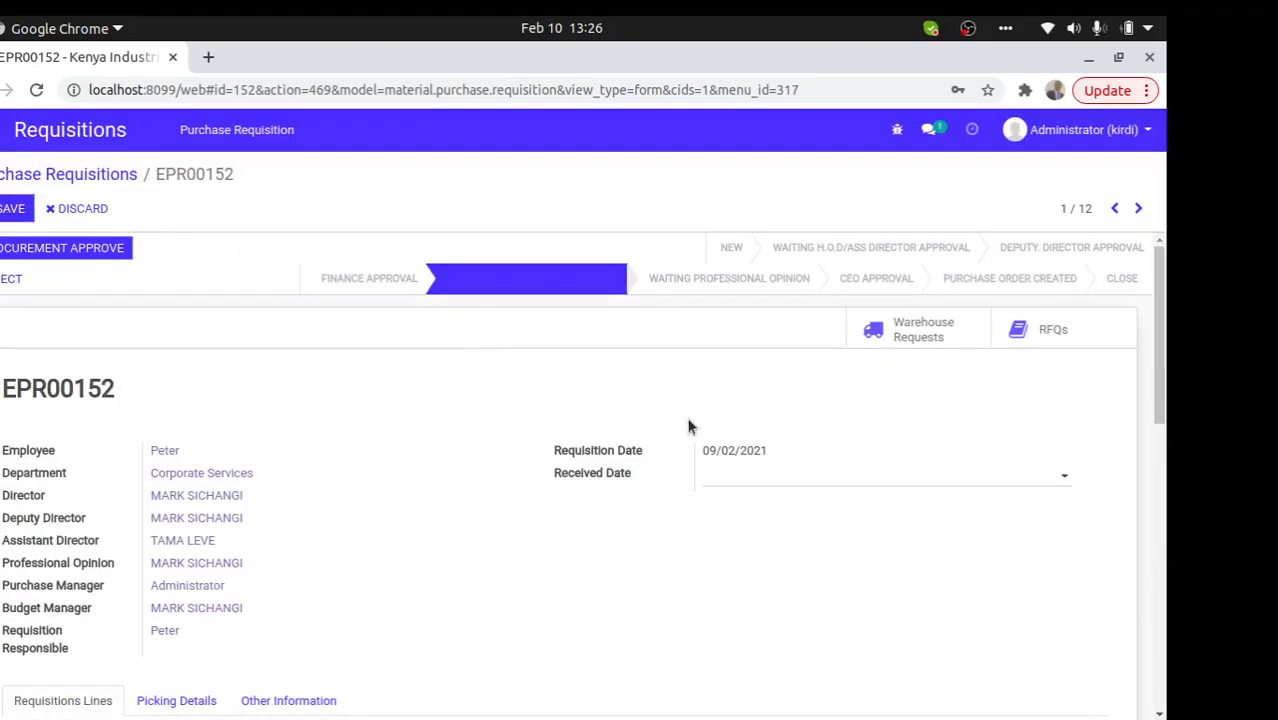
left_click_drag(1160, 366, 1149, 485)
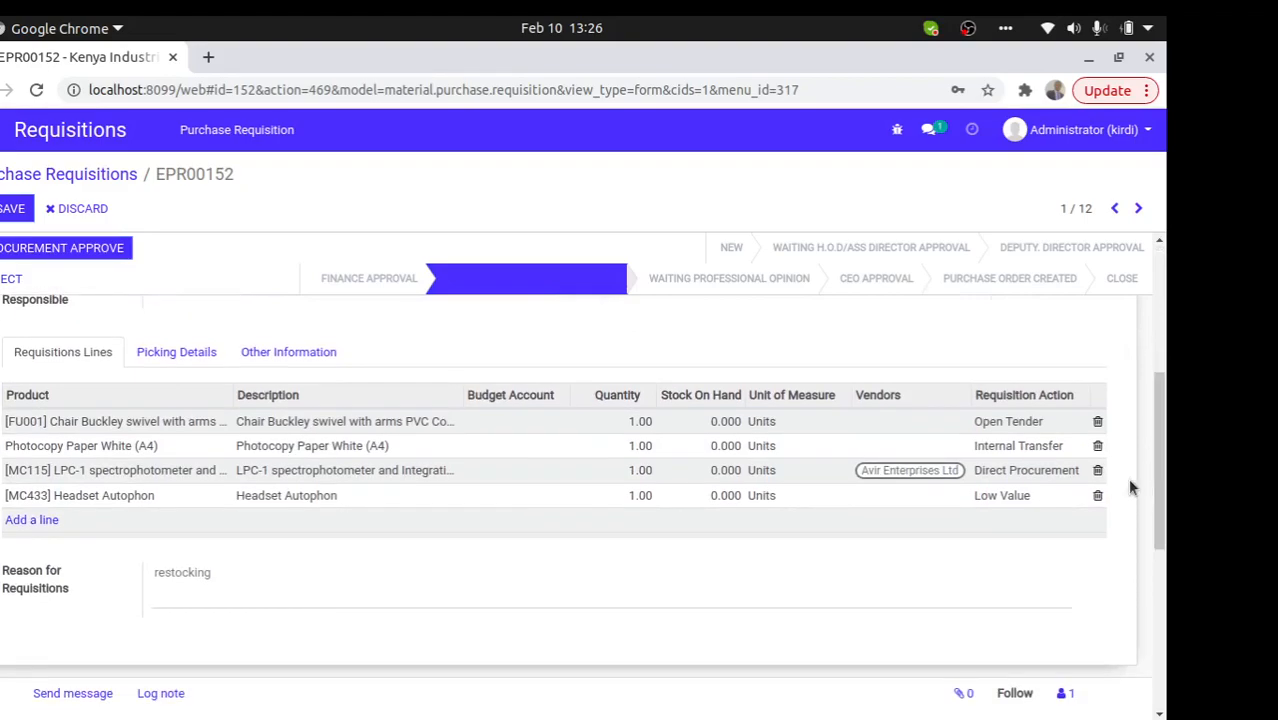
left_click(903, 495)
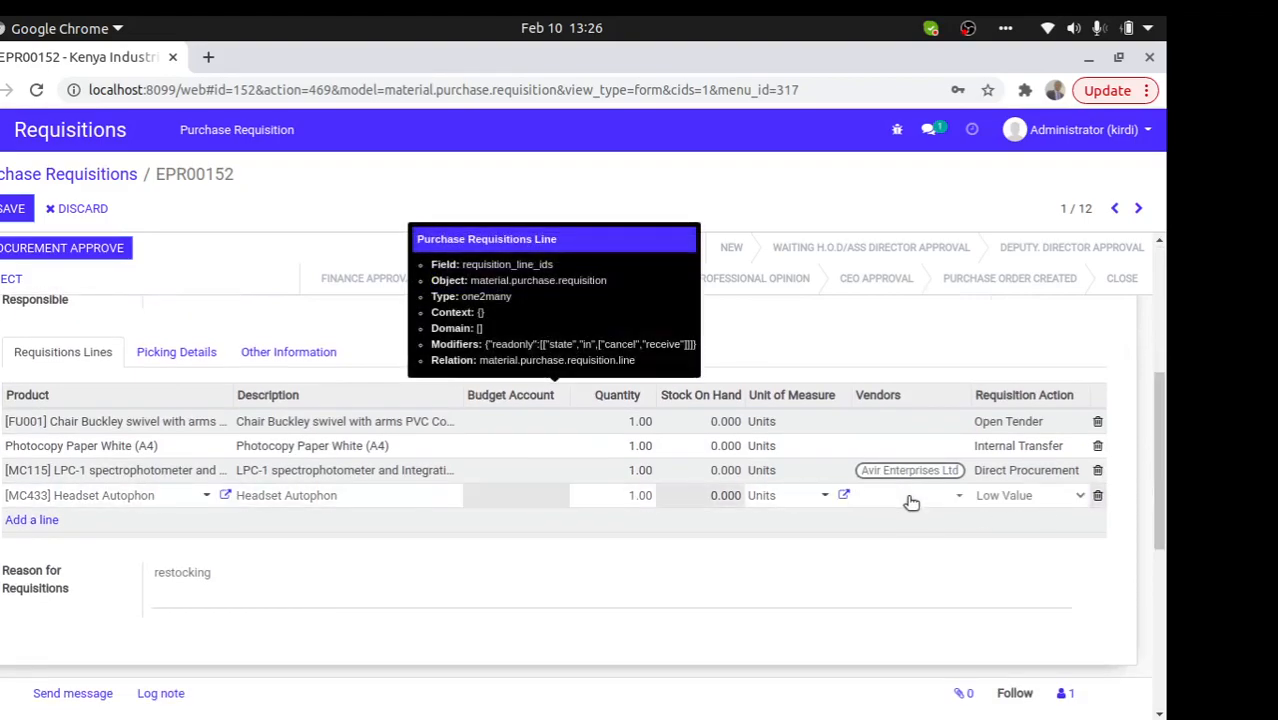
left_click(911, 500)
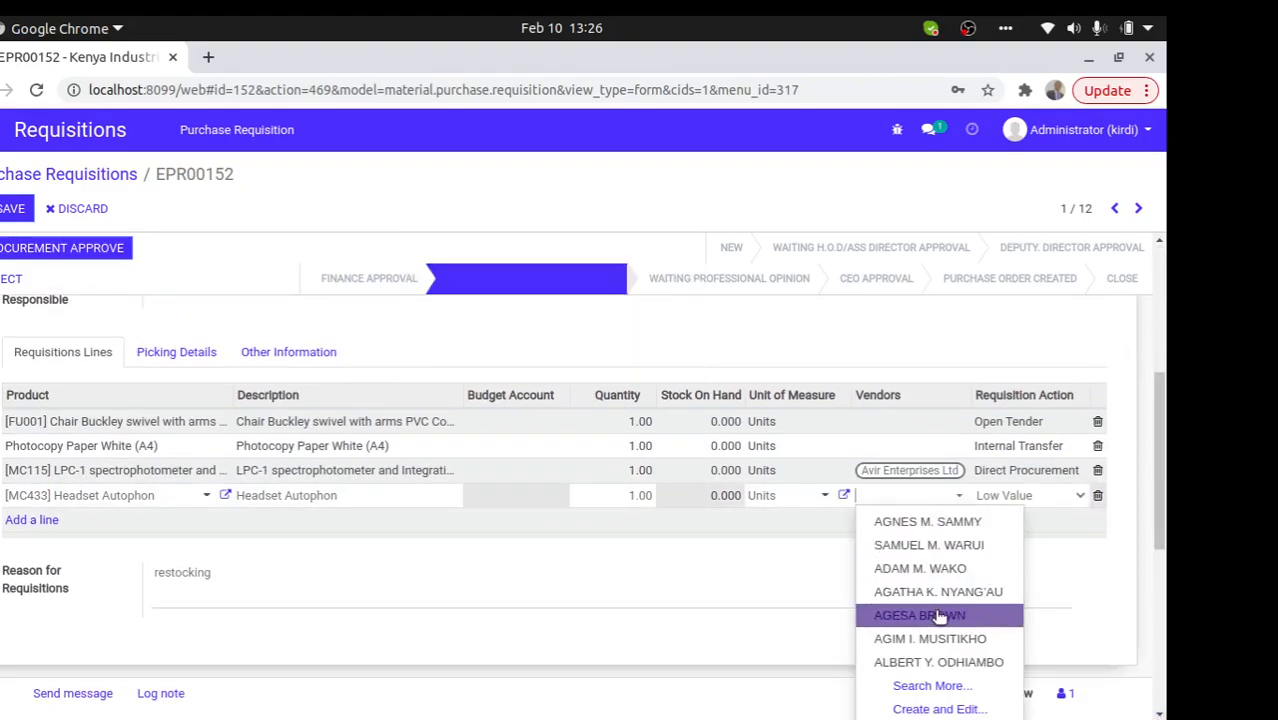
left_click(940, 617)
left_click(5, 211)
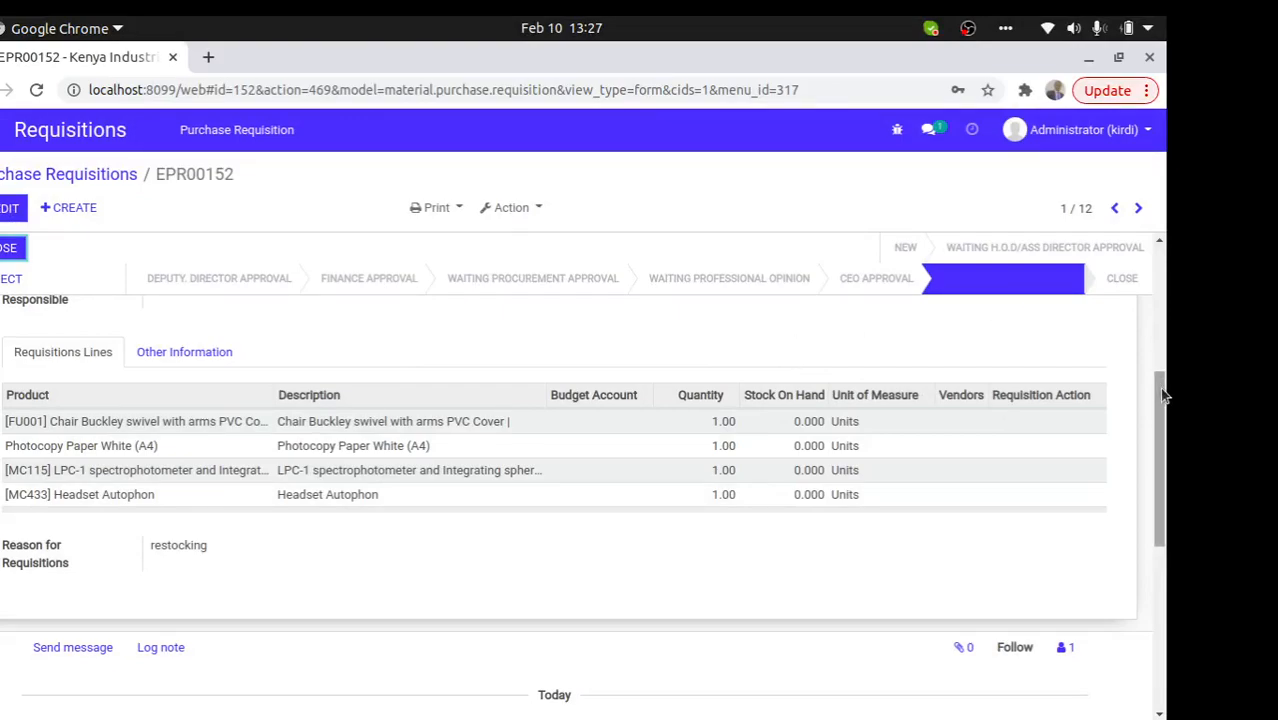
left_click_drag(1159, 387, 1159, 262)
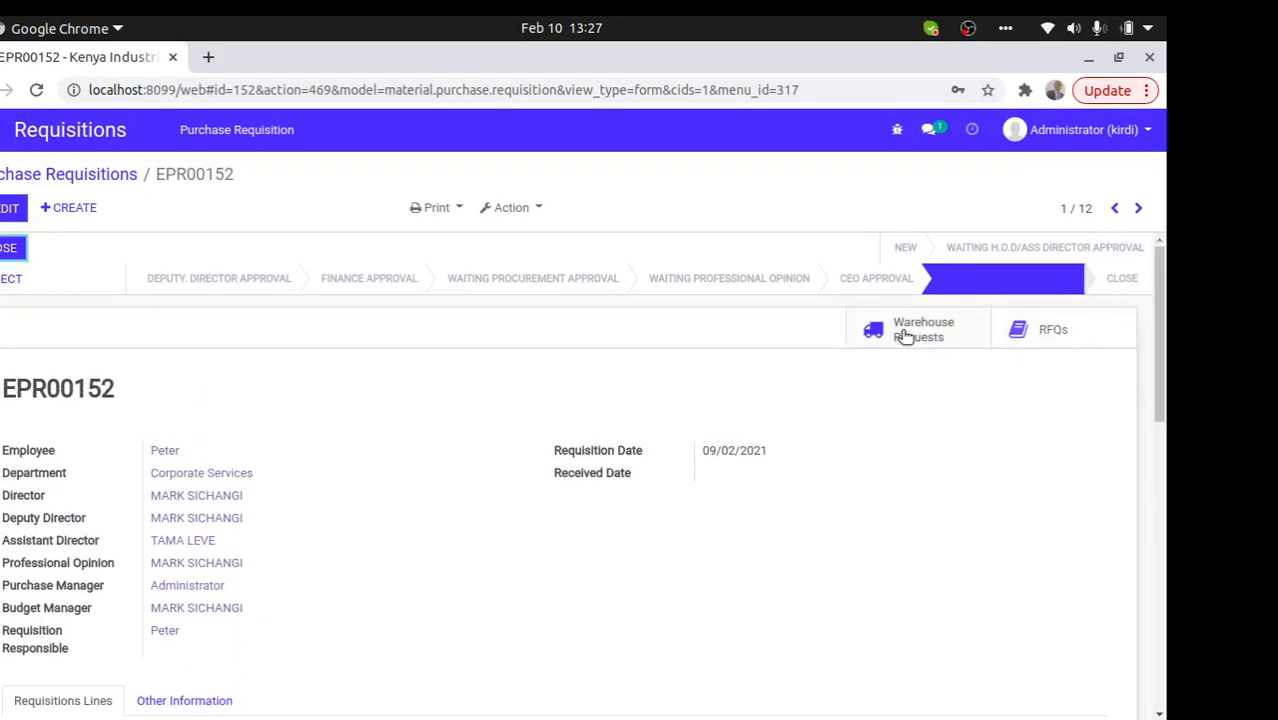
left_click(900, 333)
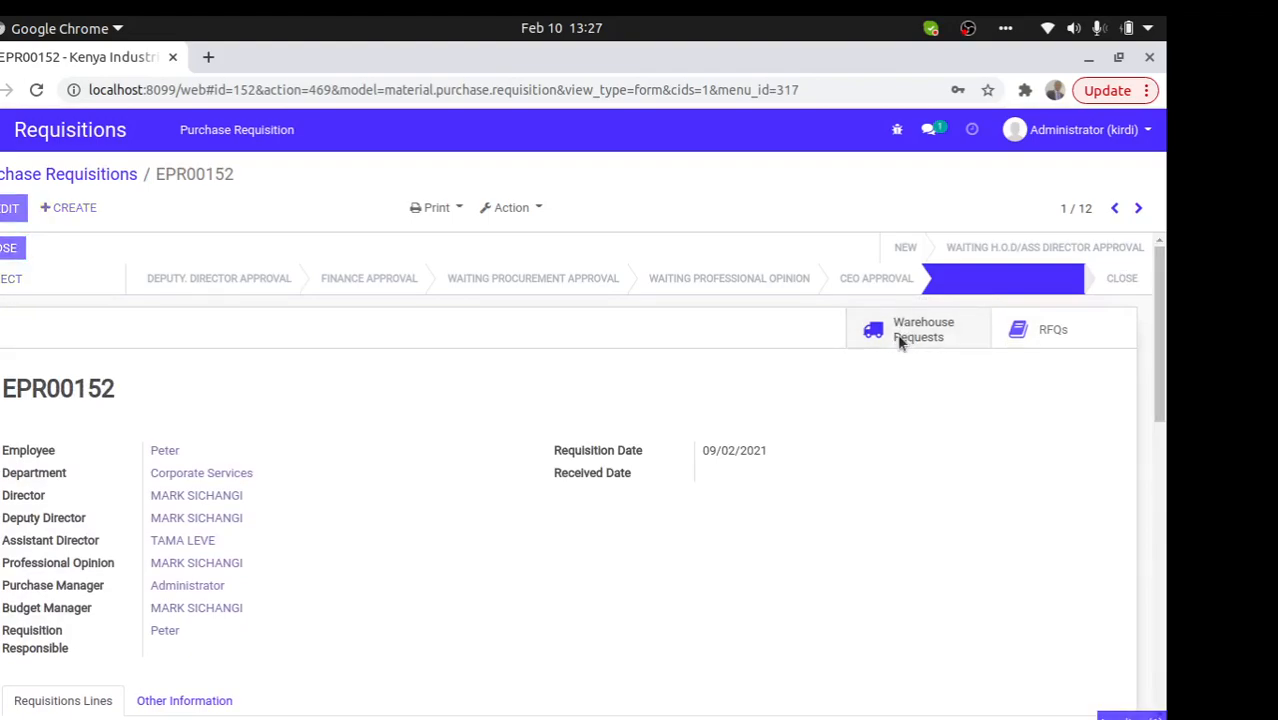
left_click(485, 279)
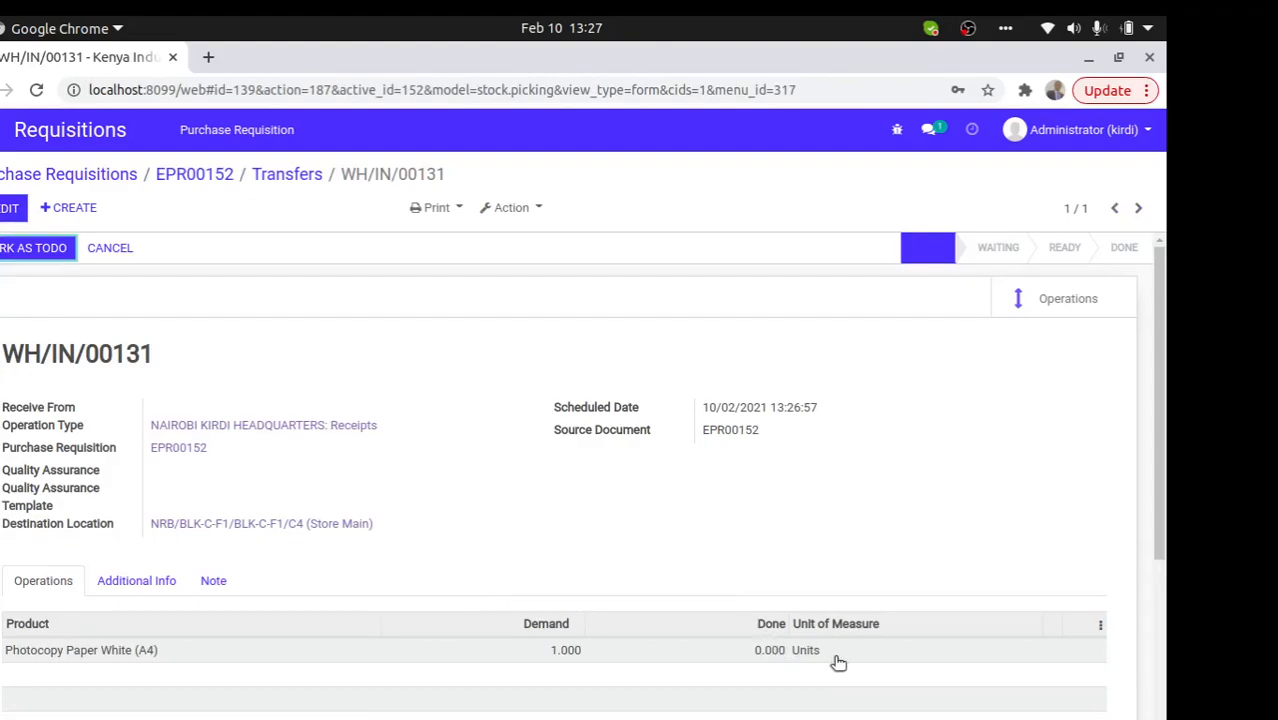
left_click(300, 176)
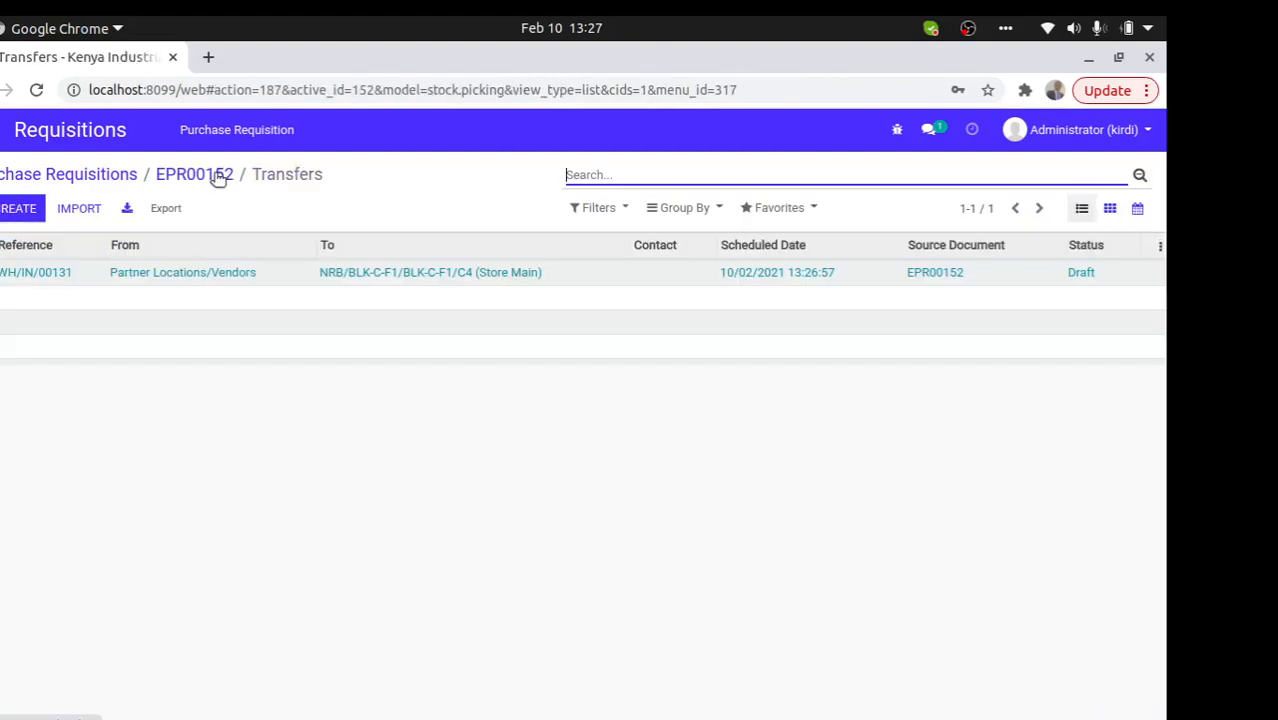
left_click(218, 176)
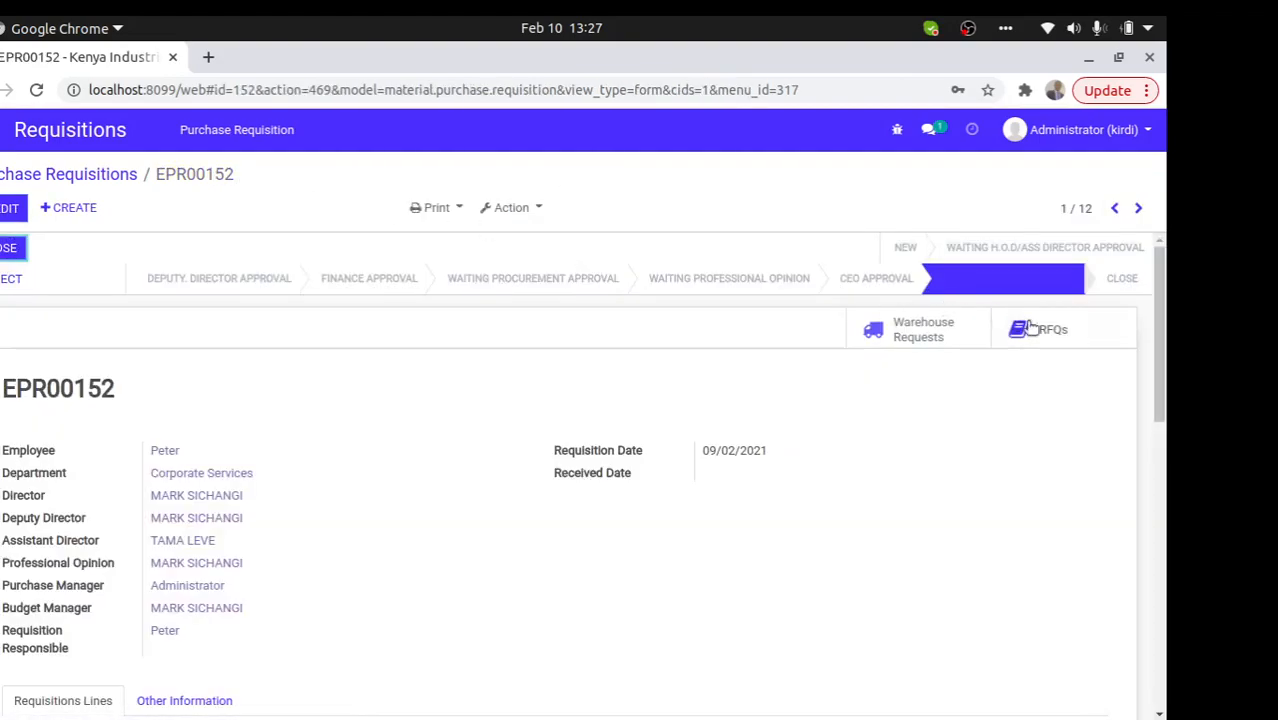
left_click(1053, 331)
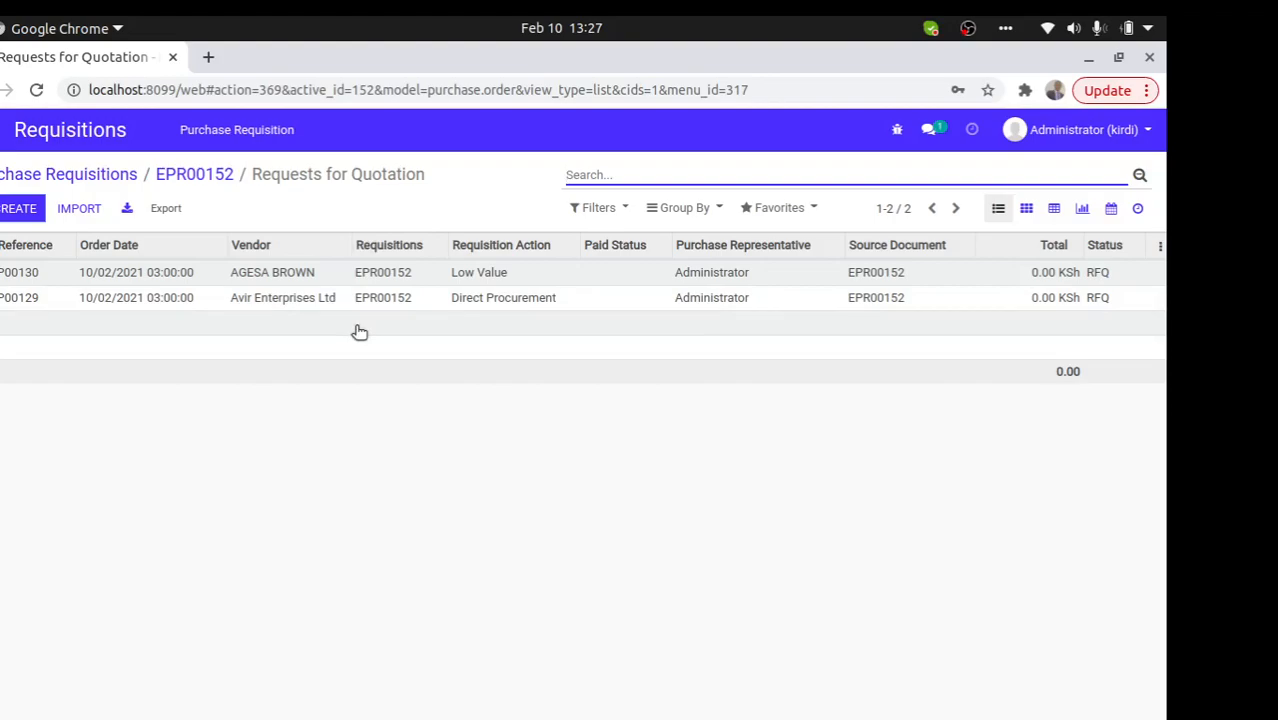
left_click(392, 280)
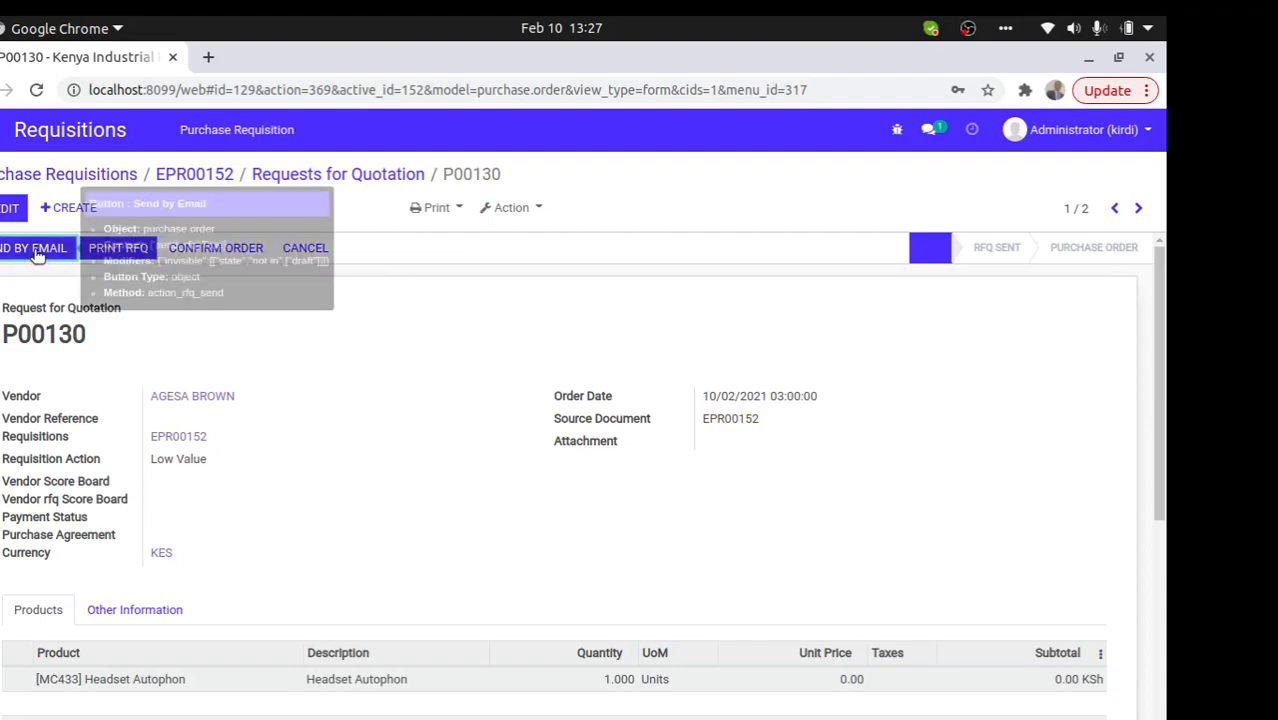
left_click_drag(268, 405, 110, 363)
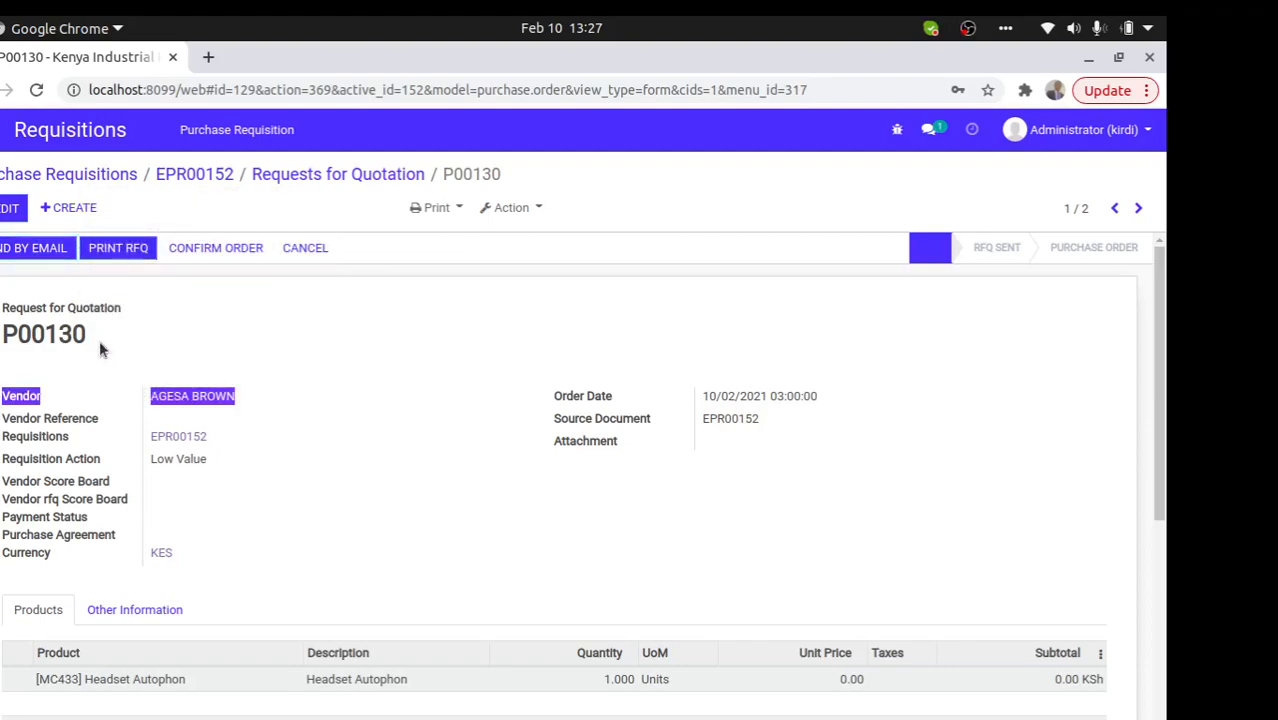
left_click(40, 247)
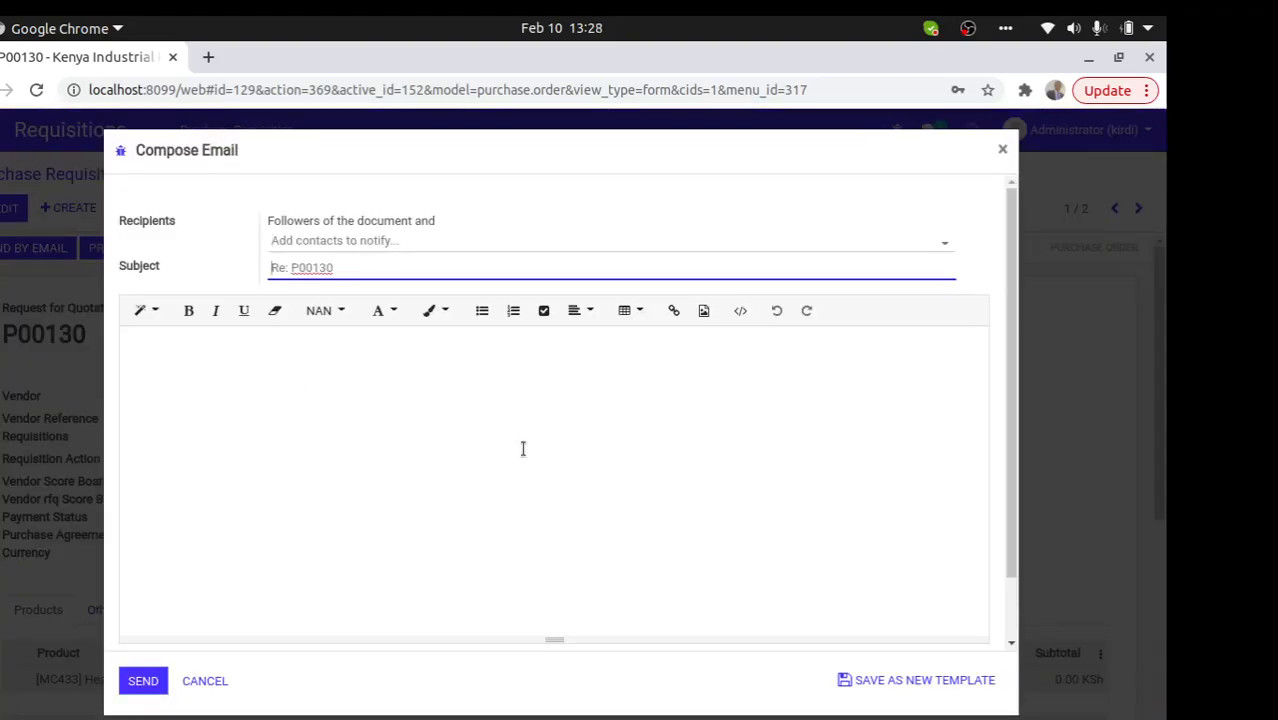
scroll(960, 530, "down", 2)
scroll(960, 530, "up", 2)
left_click(143, 681)
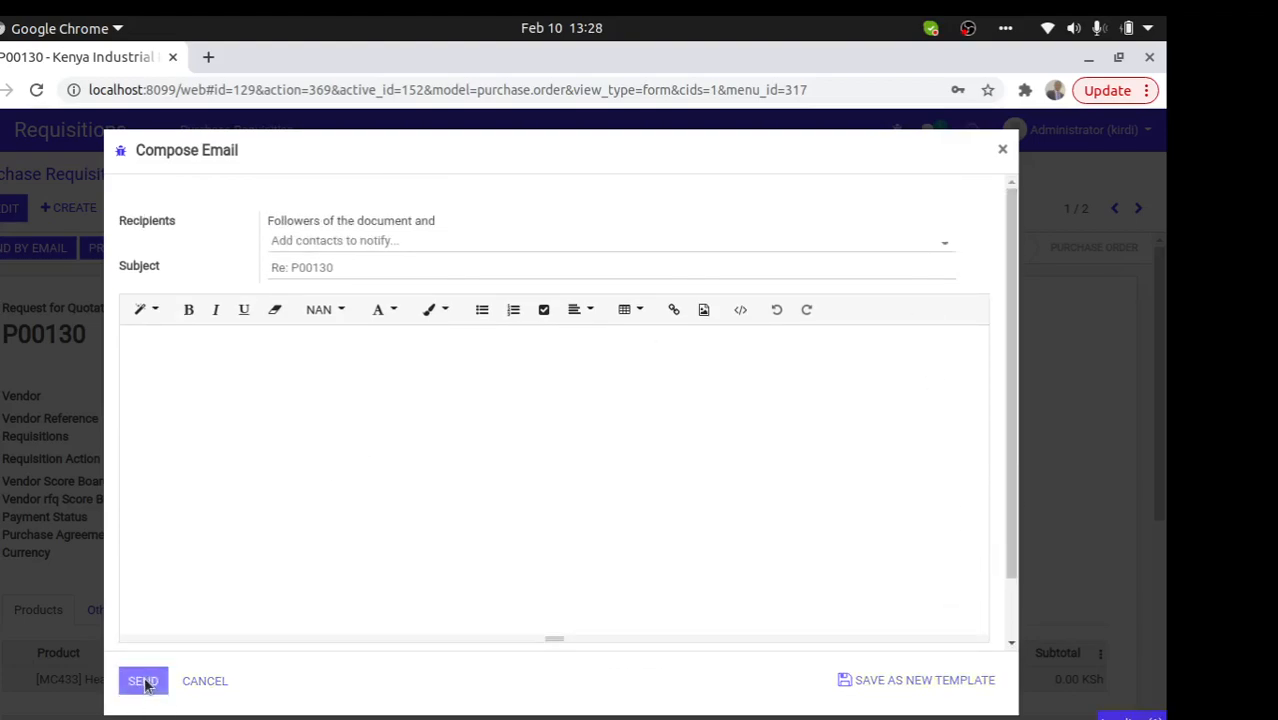
left_click(288, 263)
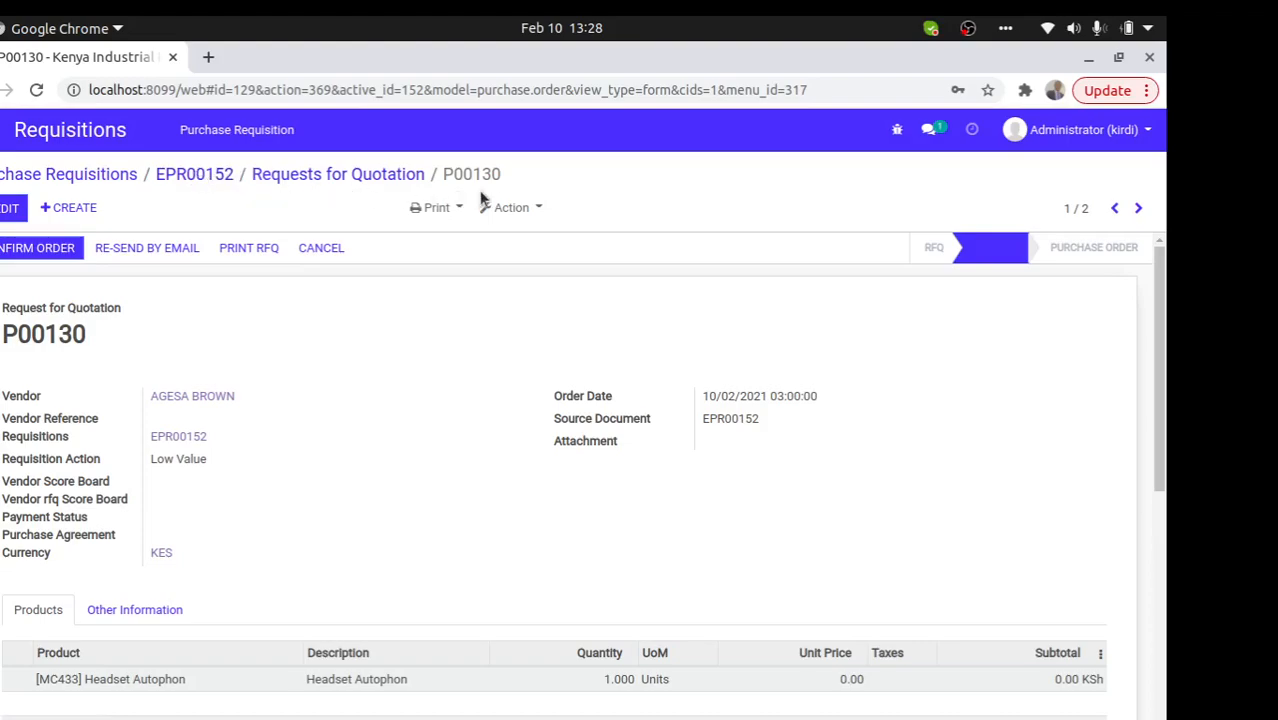
left_click(12, 208)
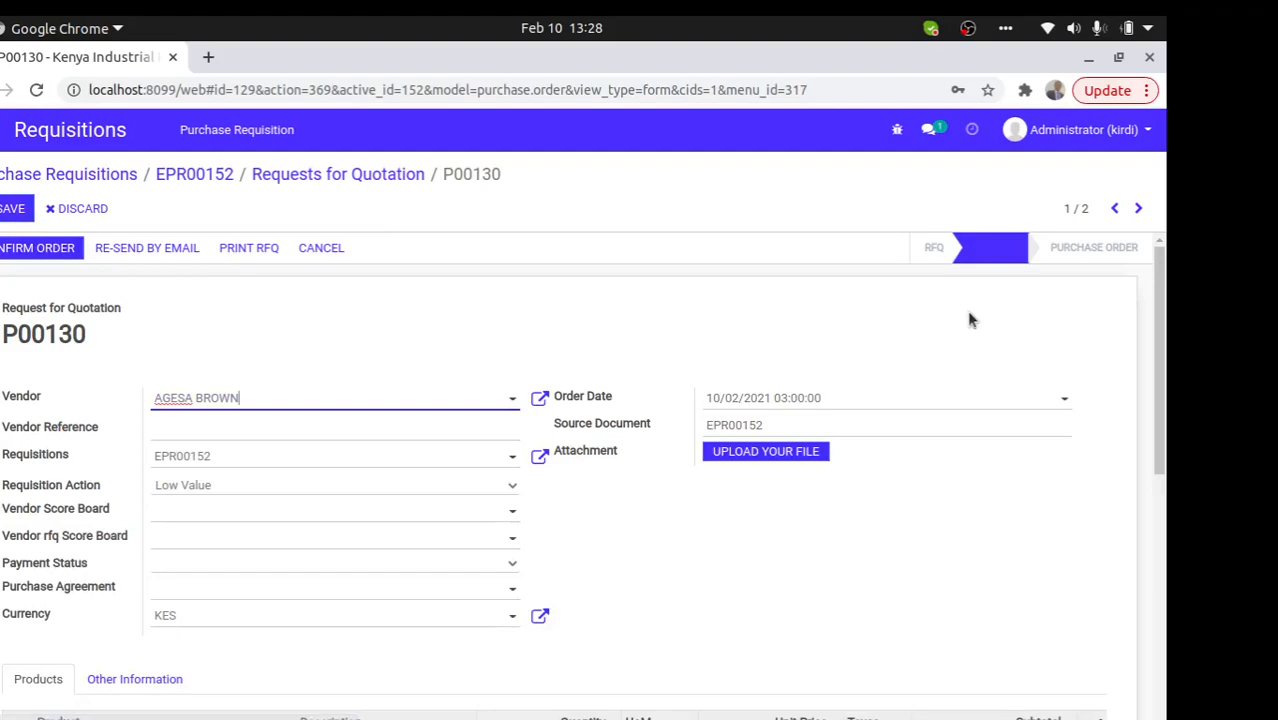
- Price P00130's Headset Autophon line at 1,200 KSh, confirm the order, and return to the RFQ list
scroll(1168, 317, "down", 3)
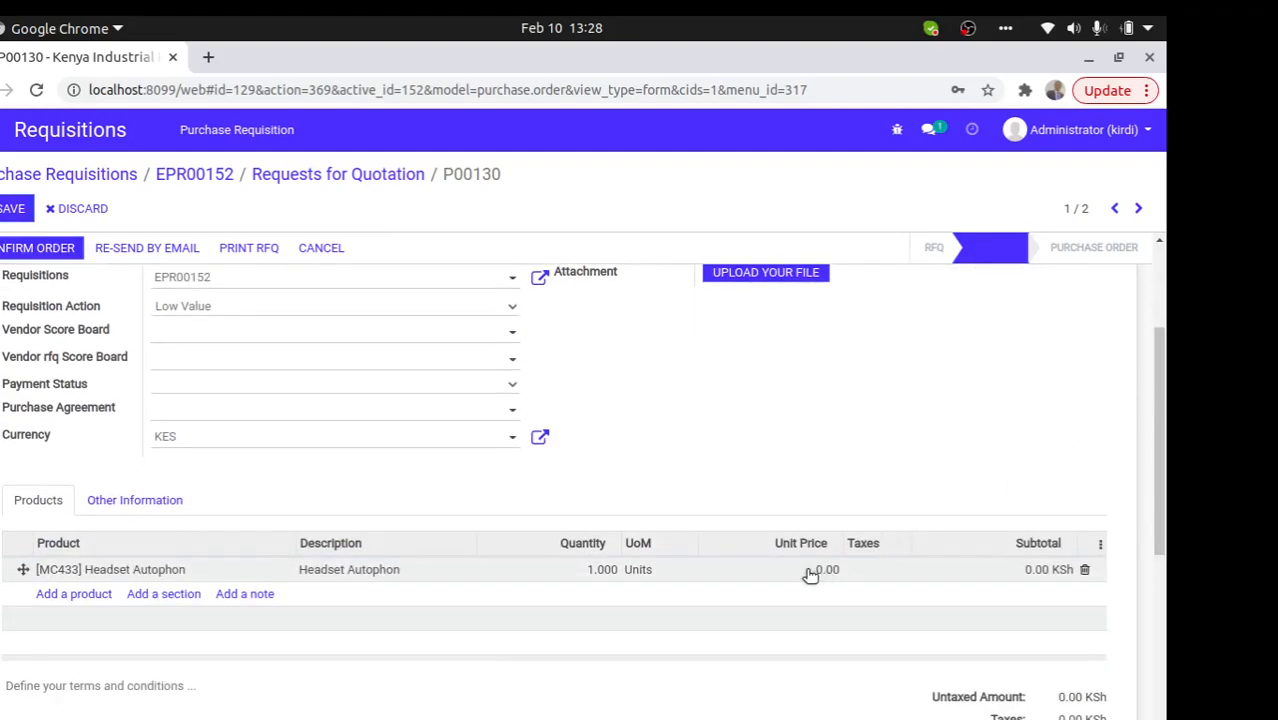
left_click(806, 569)
type("12")
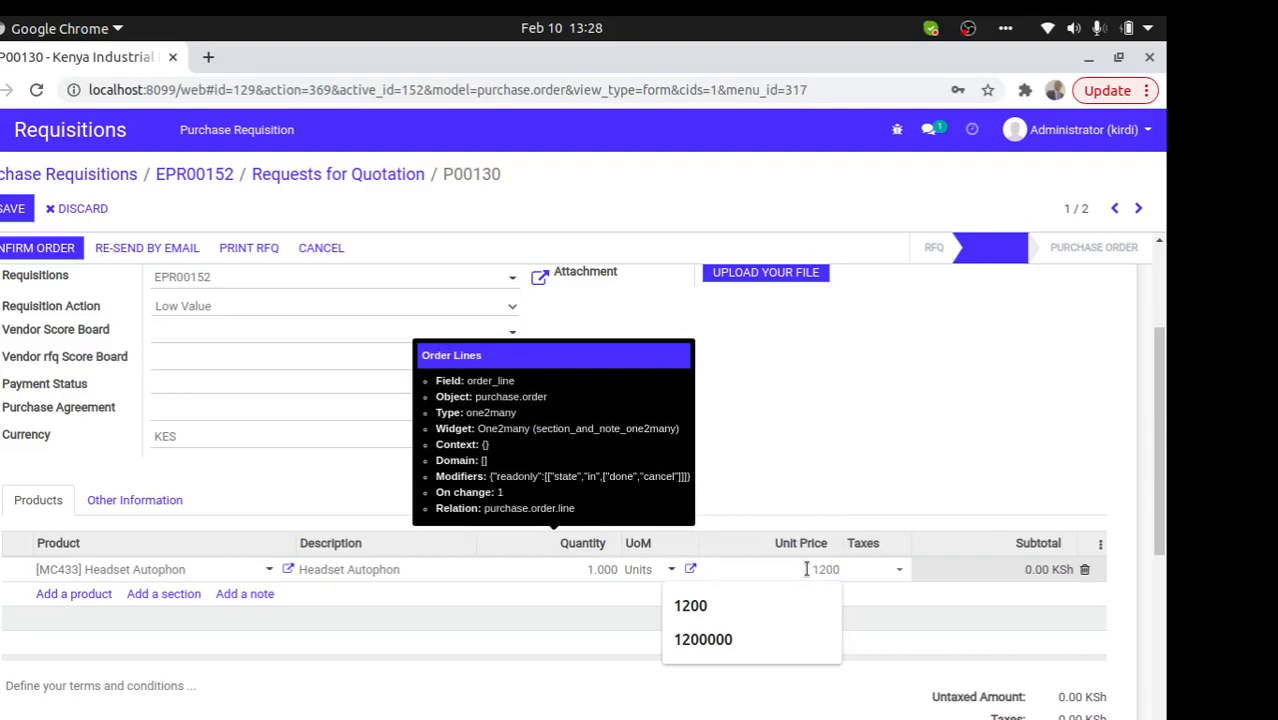
left_click(13, 216)
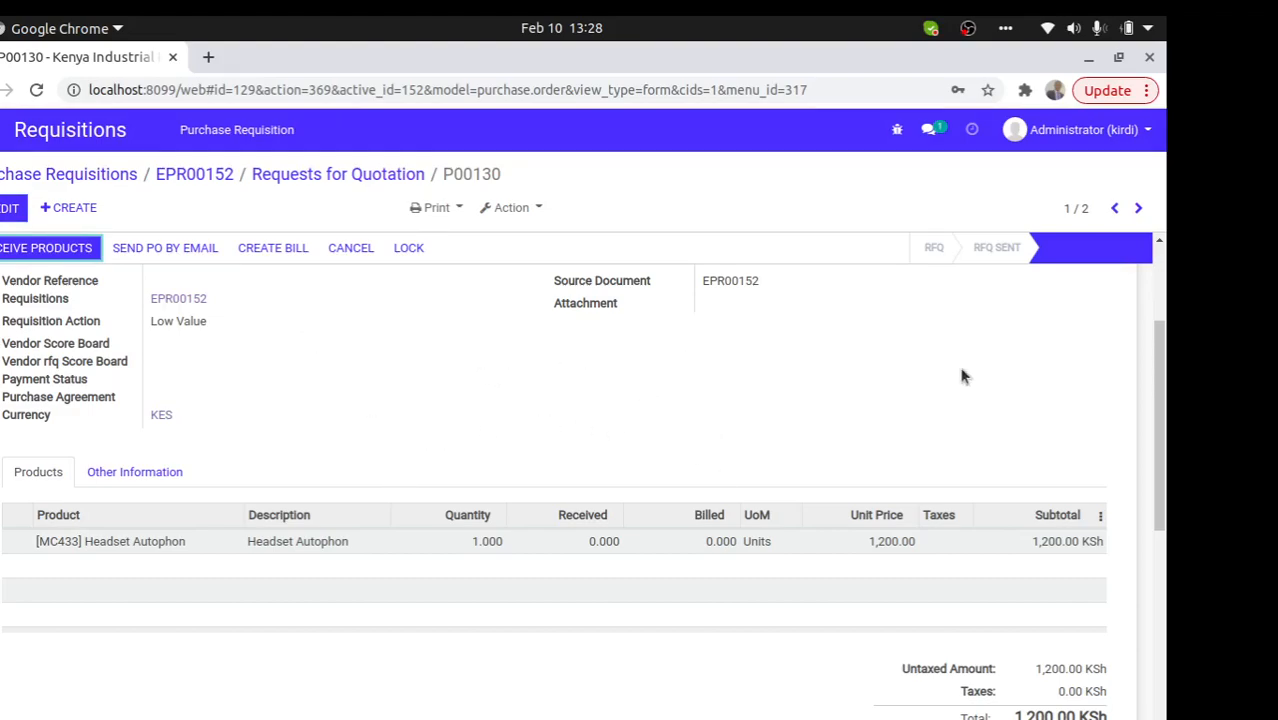
scroll(697, 384, "up", 2)
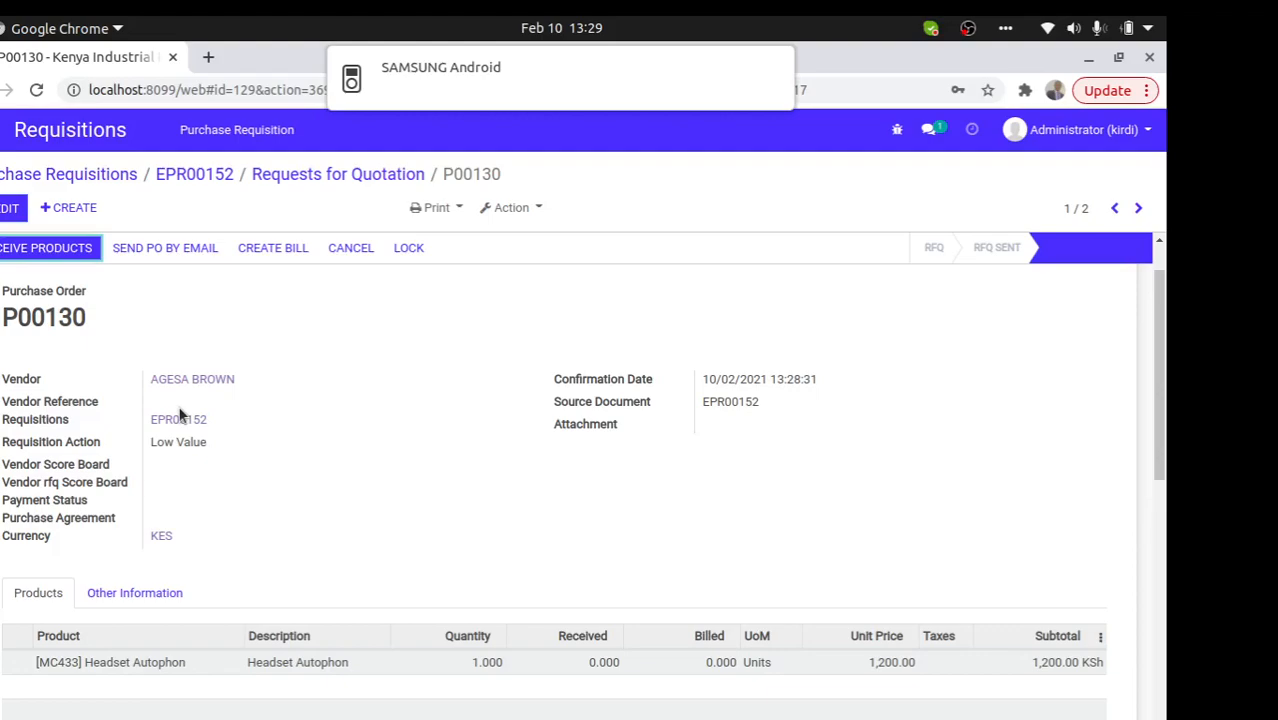
left_click(305, 172)
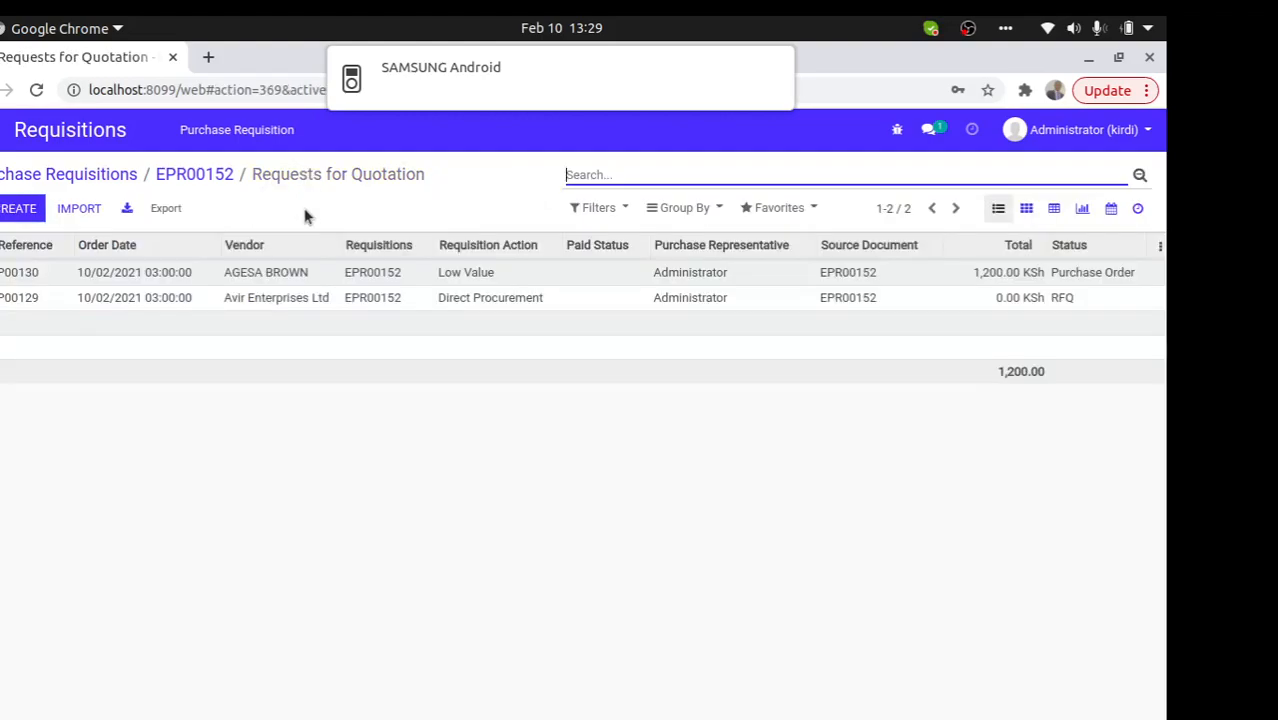
- Open Avir Enterprises Ltd's RFQ P00129, cancel its email, and dismiss the PDF error
left_click(472, 299)
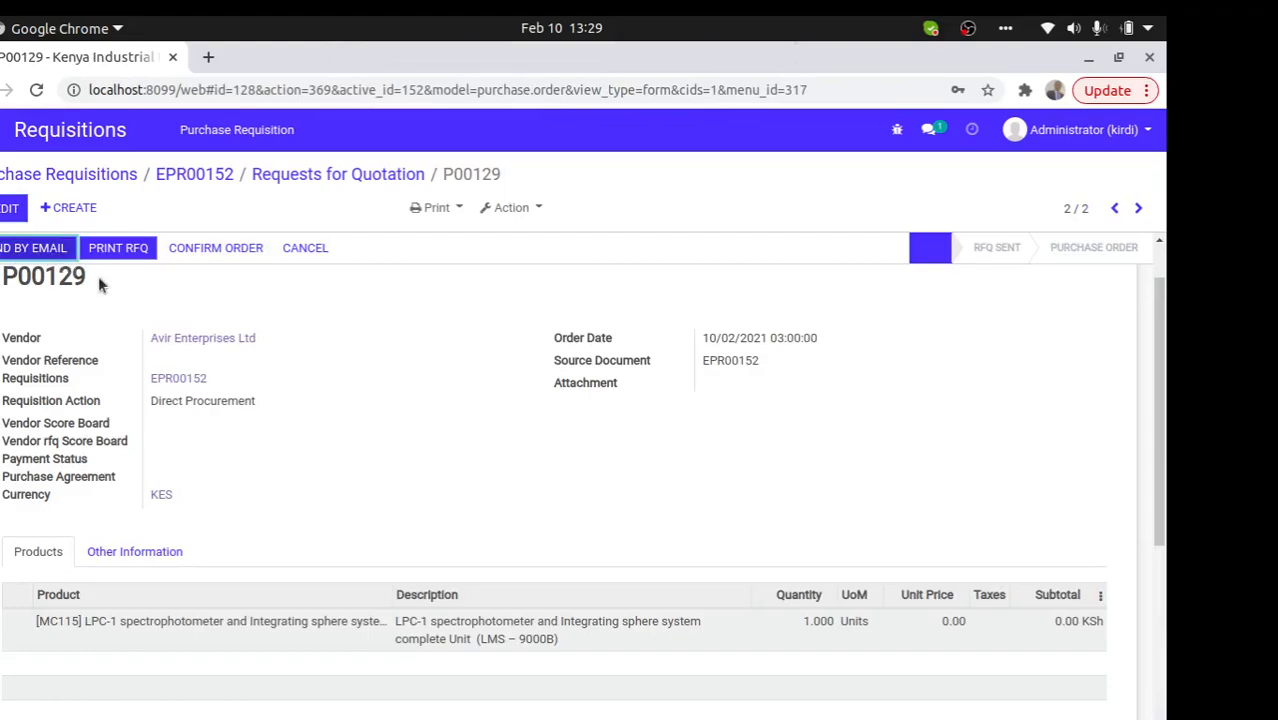
left_click(33, 248)
left_click(288, 260)
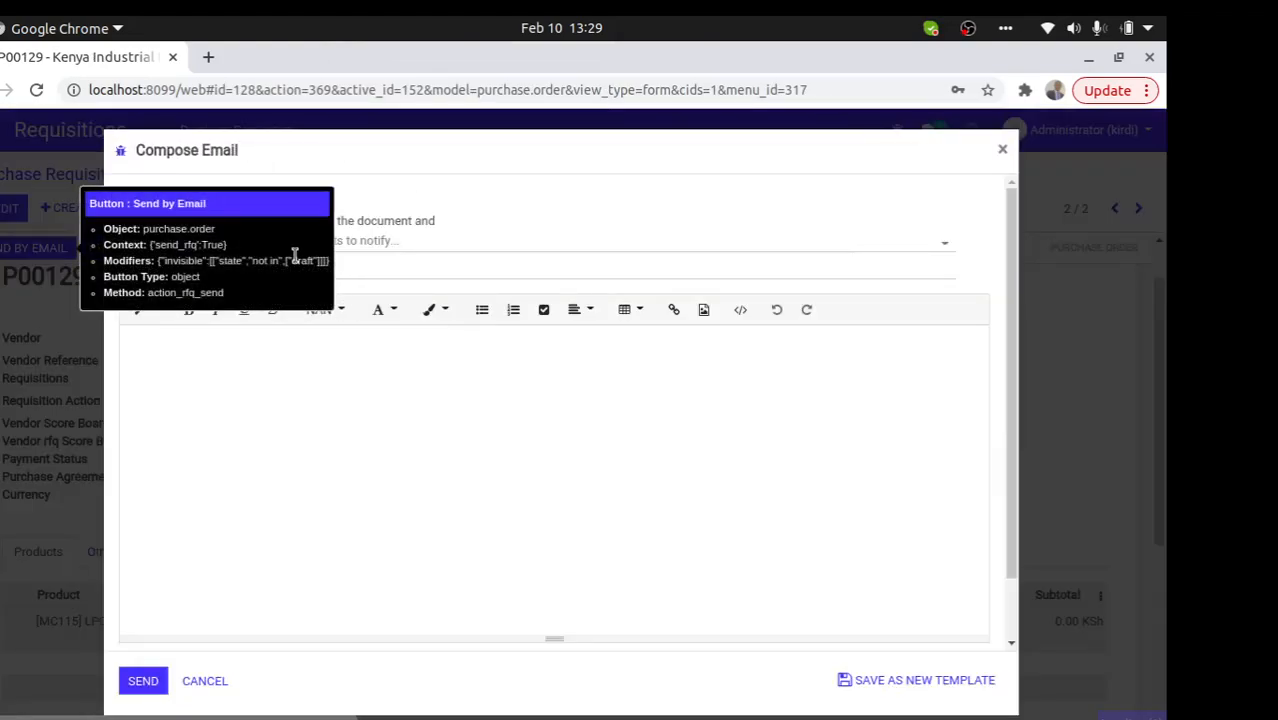
left_click(193, 683)
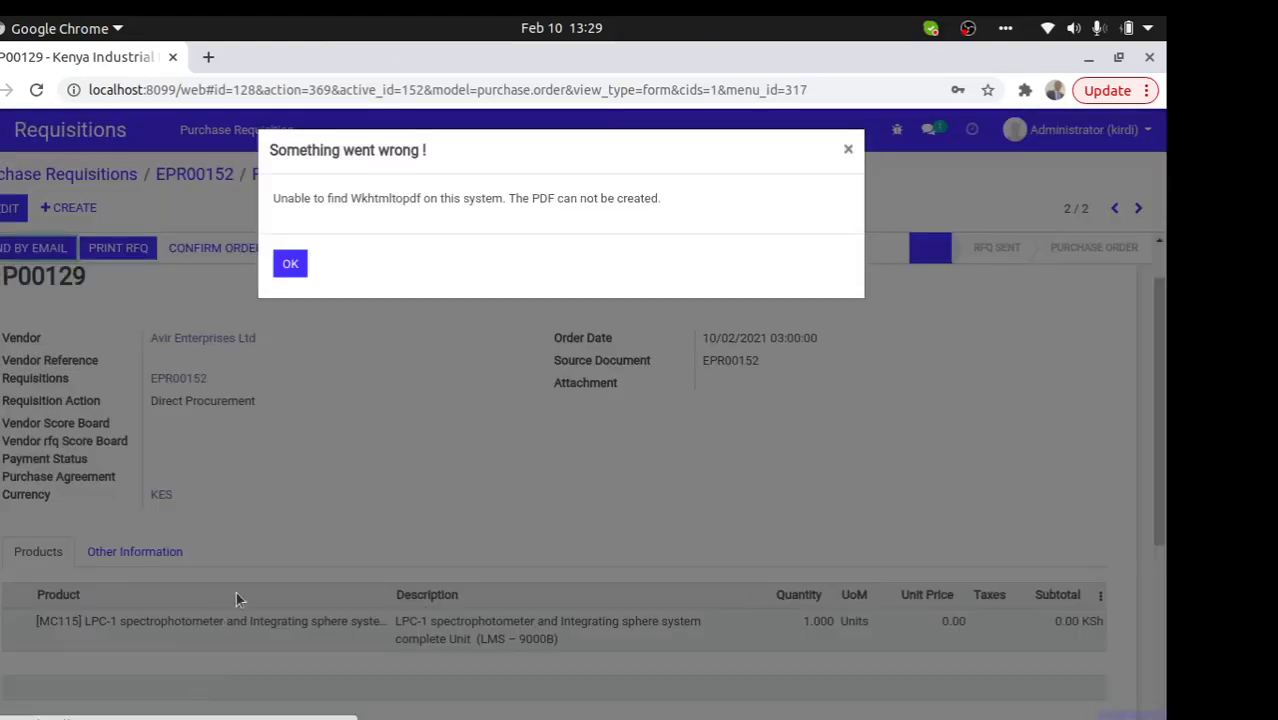
left_click(288, 265)
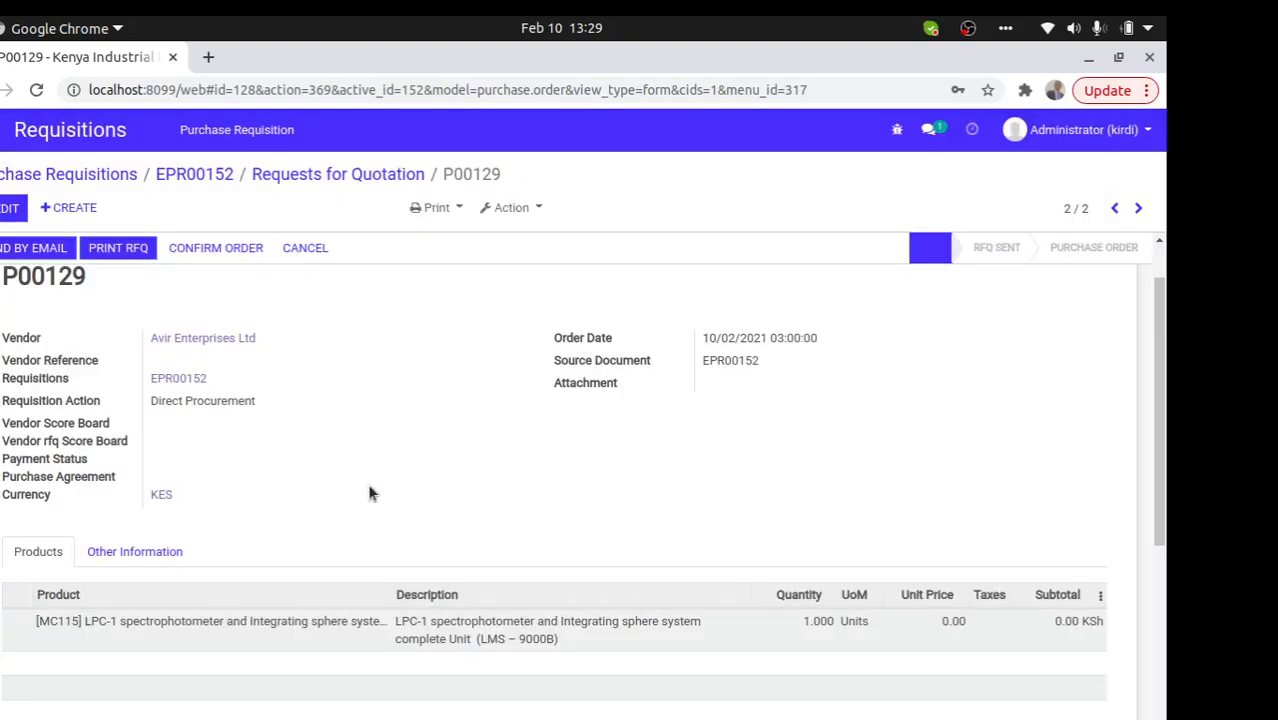
- Set the spectrophotometer line's unit price to 30,000 KSh and save P00129
left_click(10, 208)
left_click(935, 691)
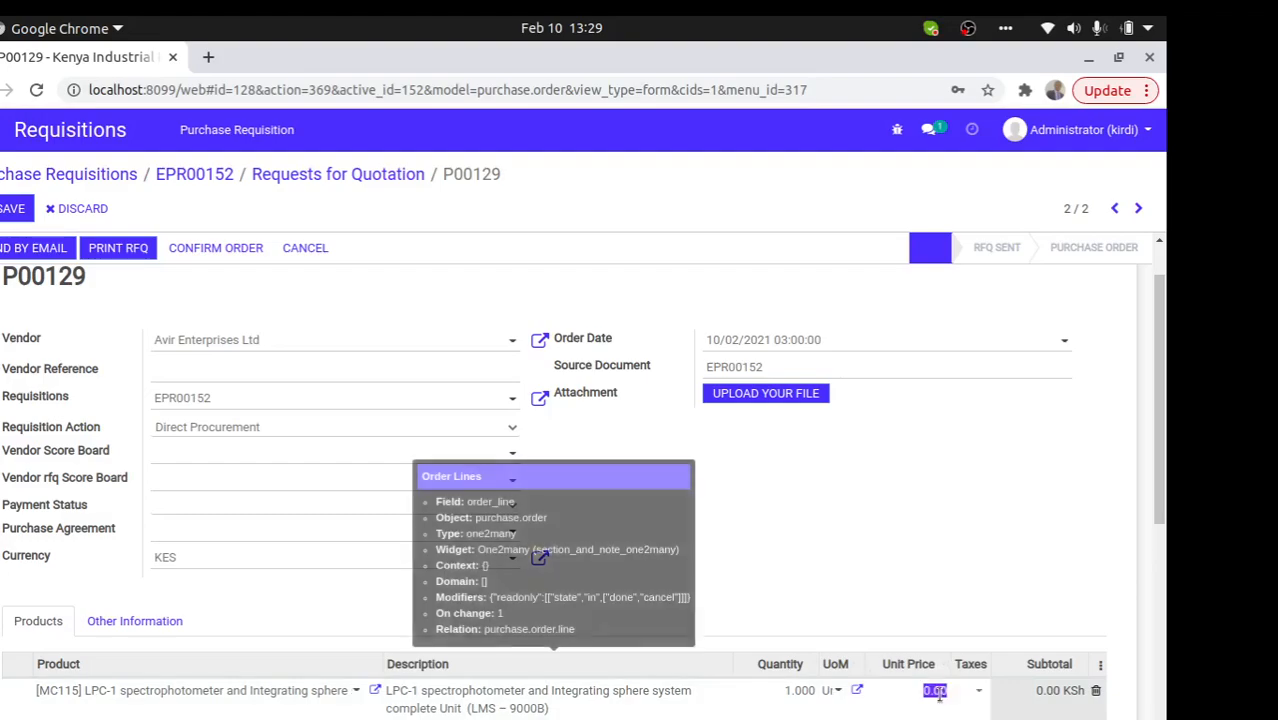
type("3")
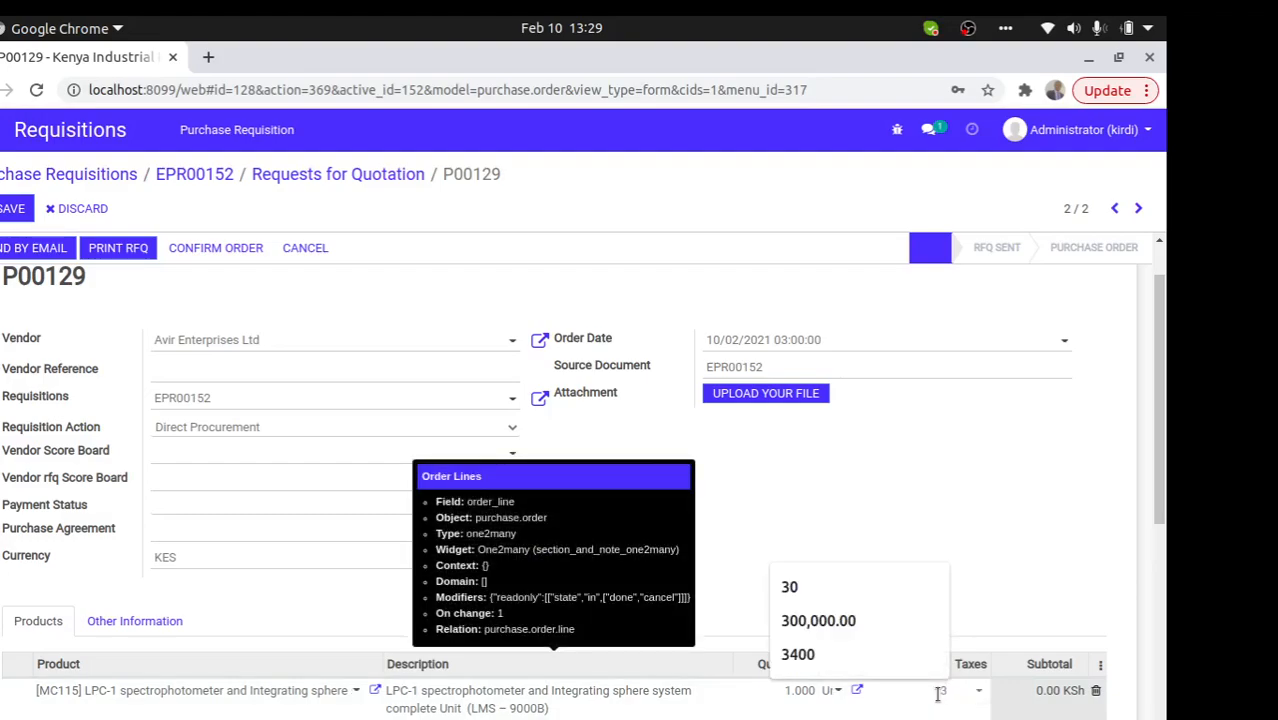
type("0000")
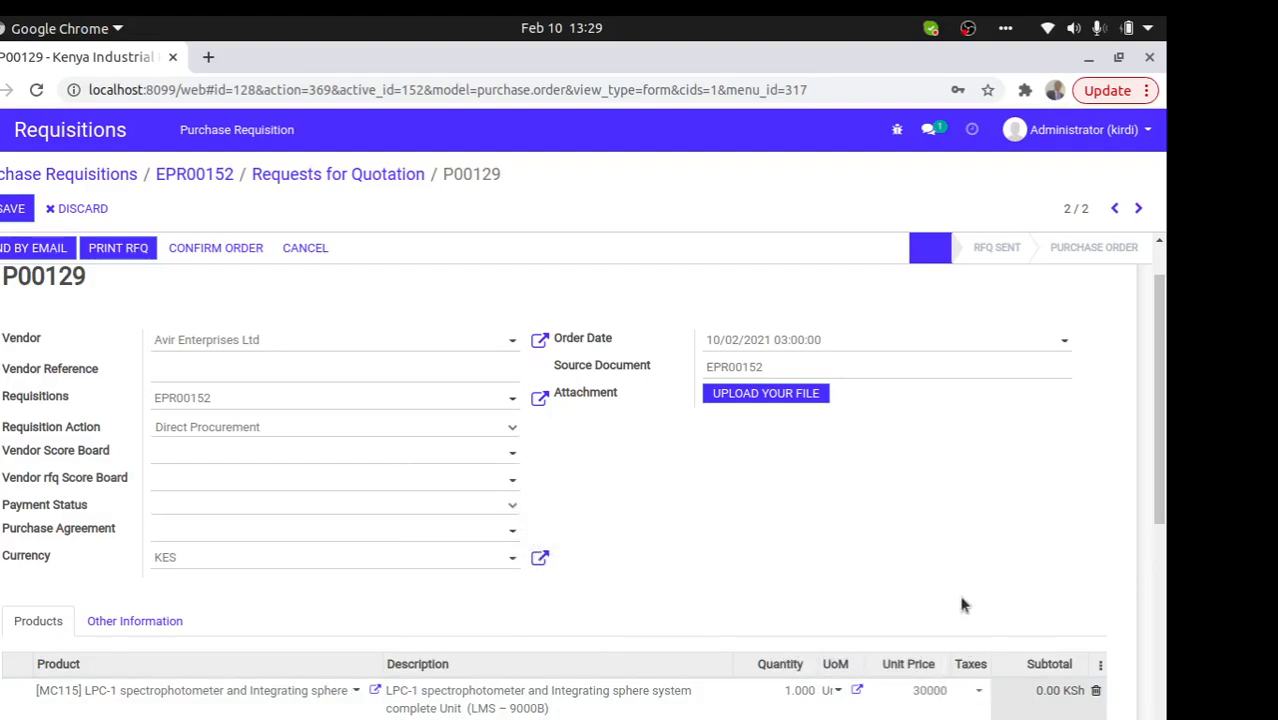
left_click(792, 478)
left_click(12, 207)
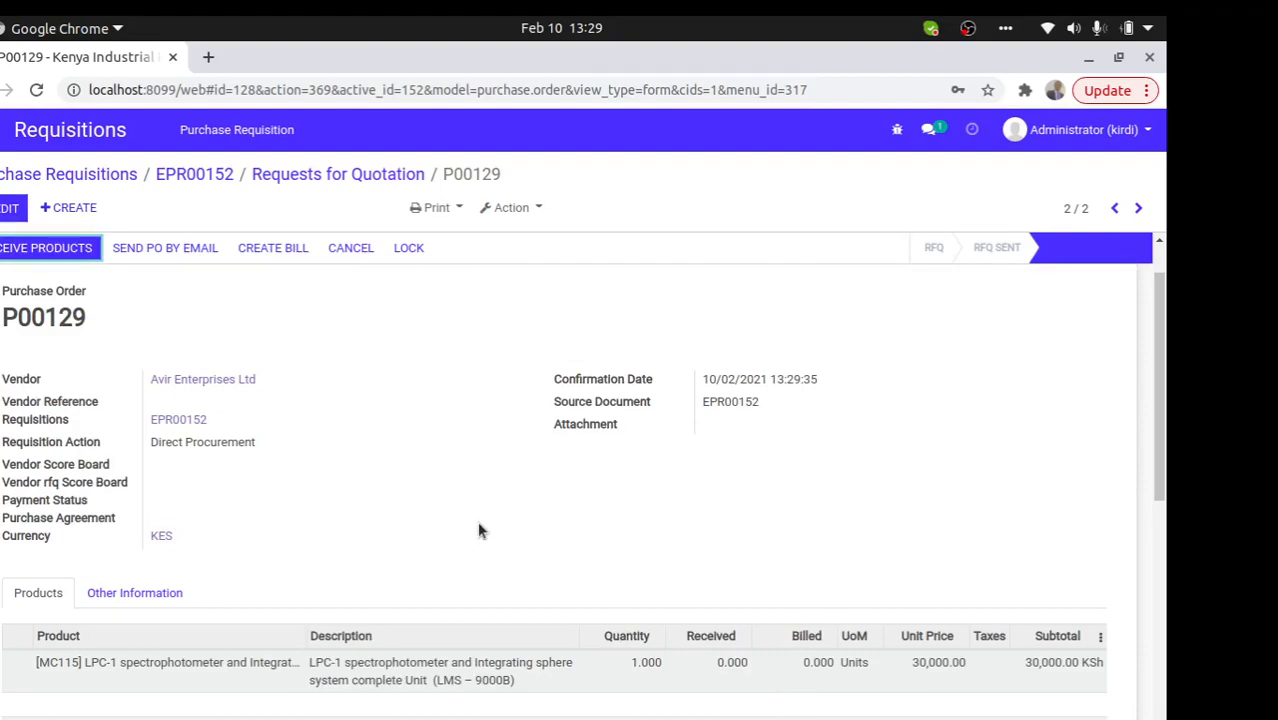
- Cancel emailing purchase order P00129, dismiss the PDF error, and return to the RFQ list
left_click(153, 247)
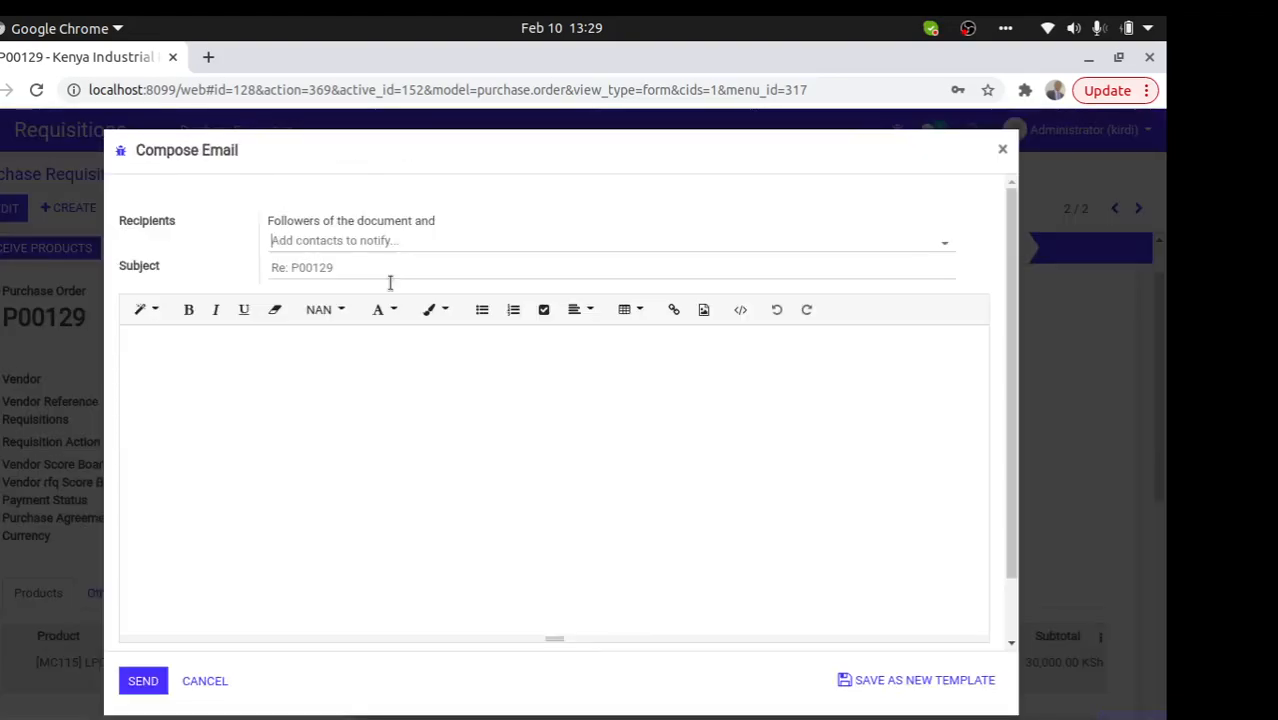
left_click(193, 677)
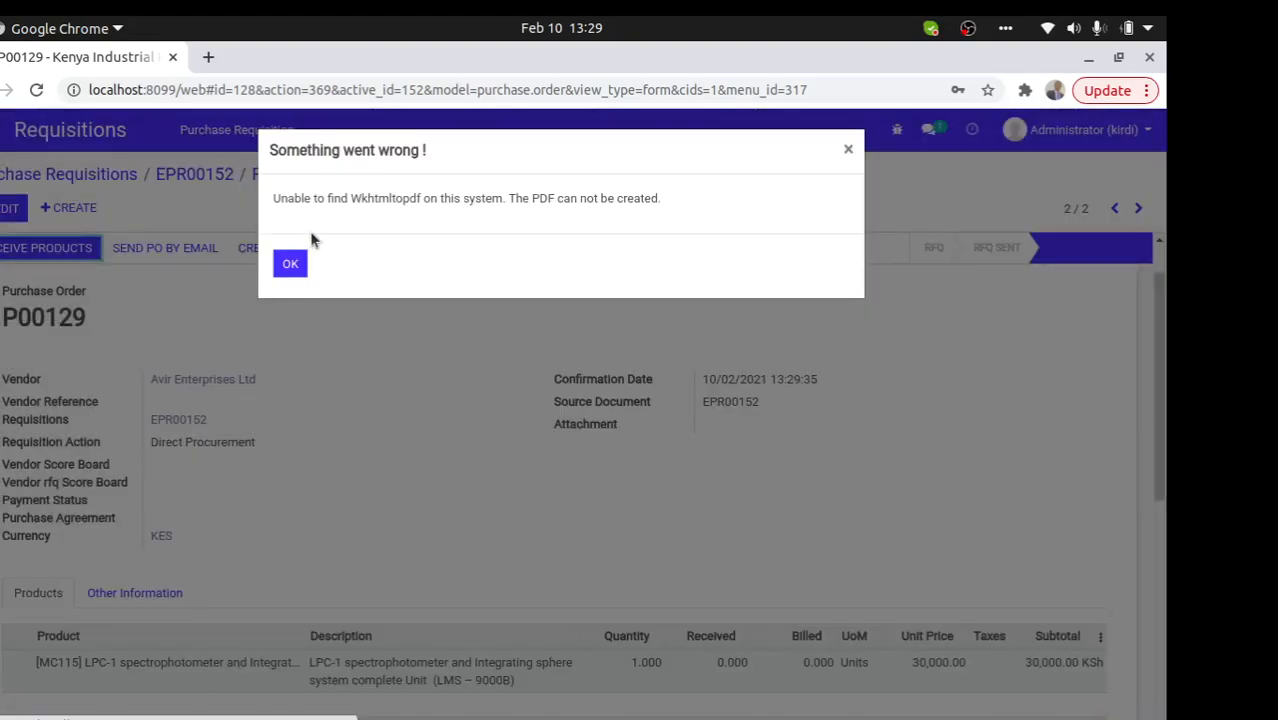
left_click(300, 262)
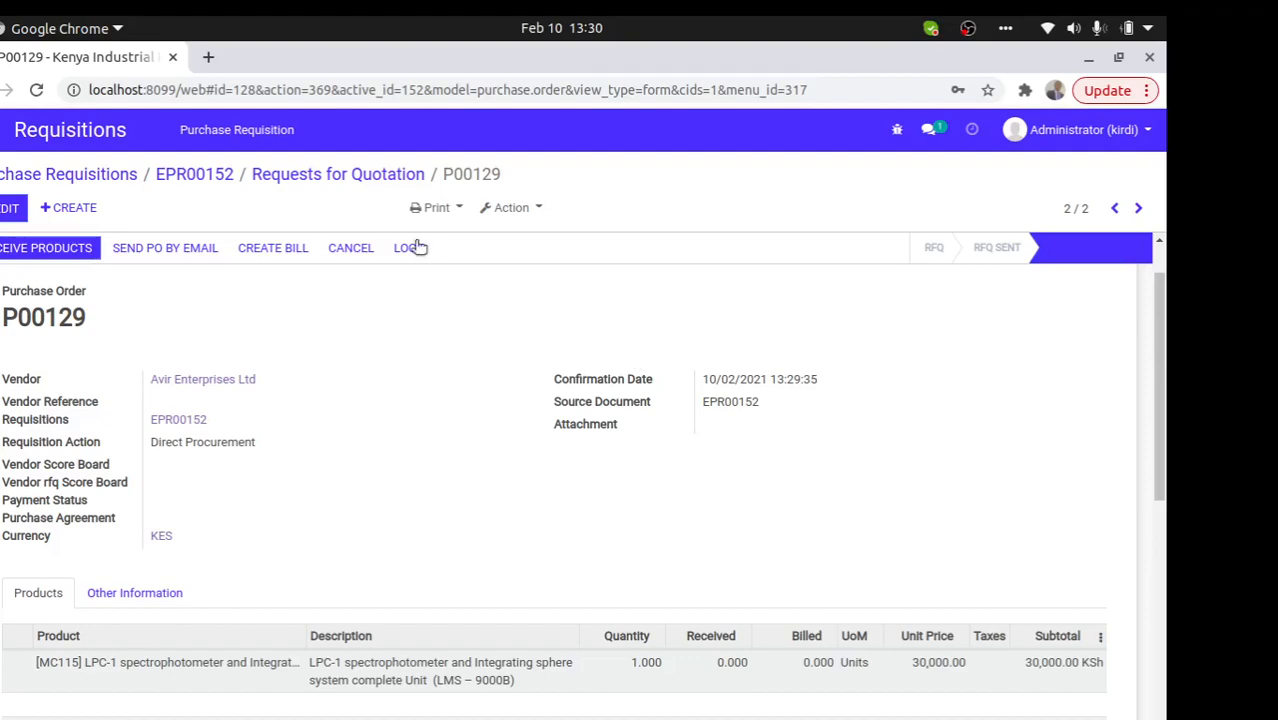
left_click(358, 178)
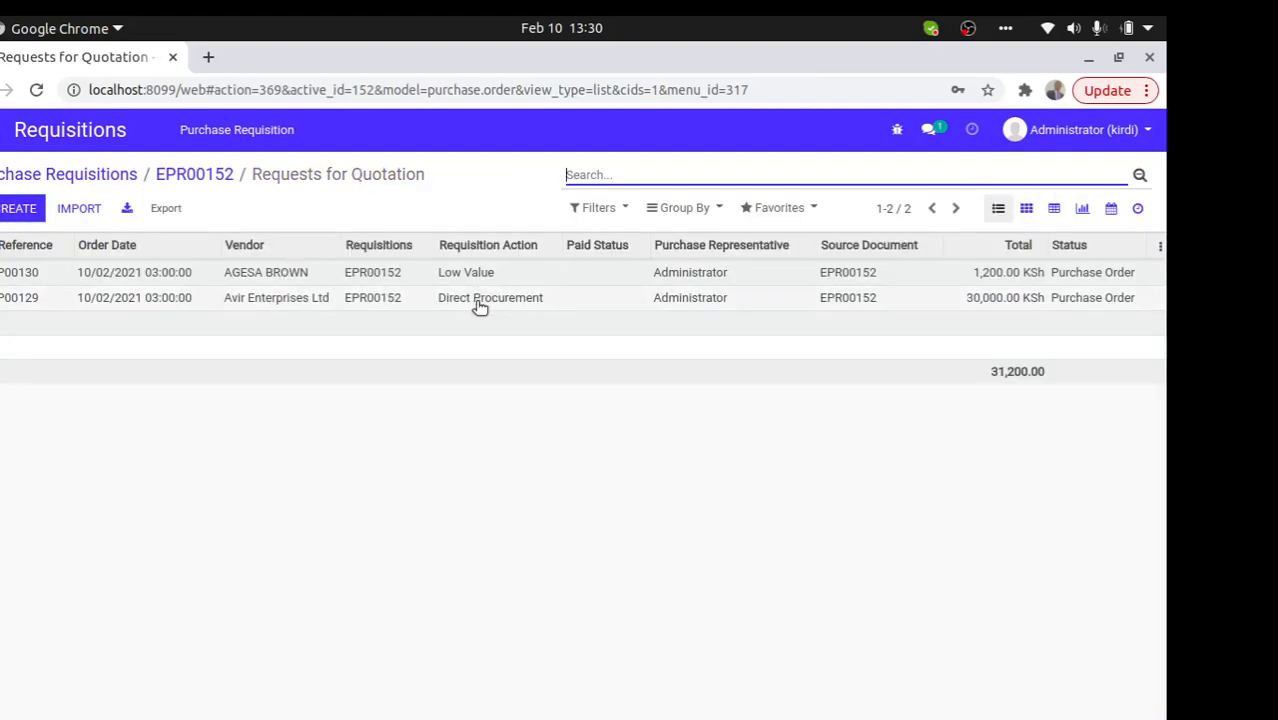
- Inspect EPR00152's draft receipt WH/IN/00131, then go back through the requisitions to the apps menu
left_click(203, 176)
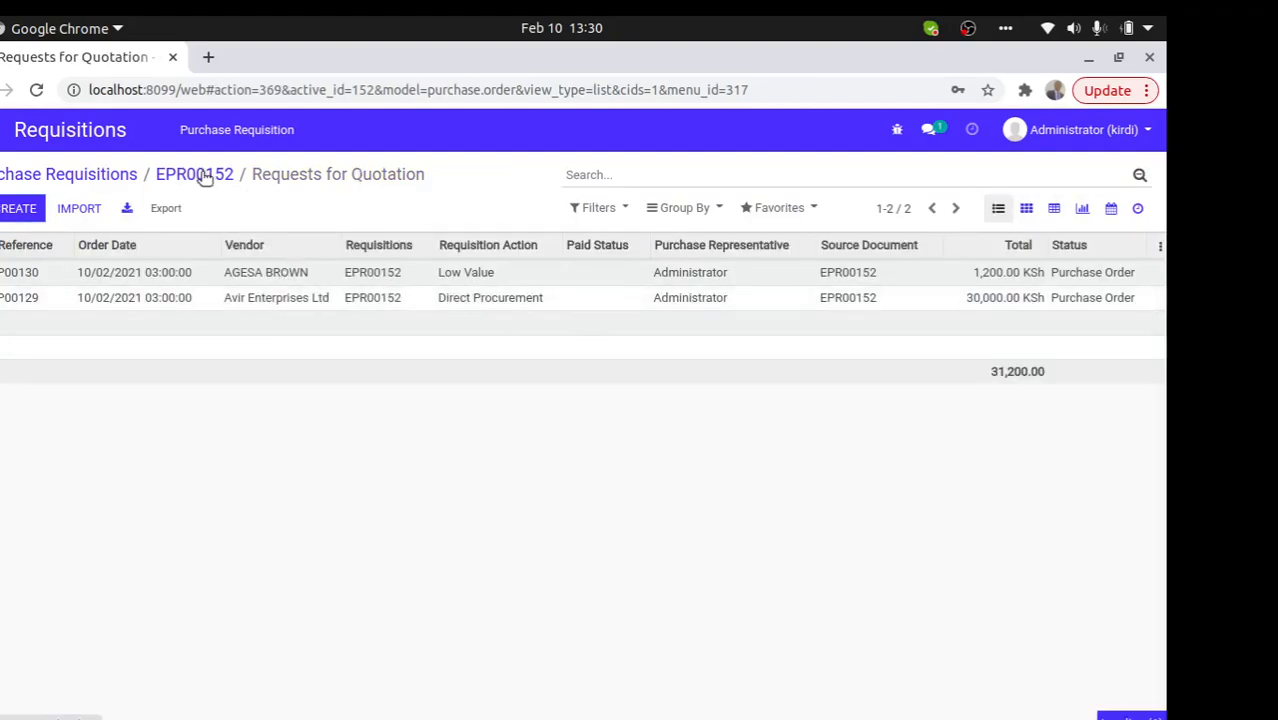
left_click(927, 330)
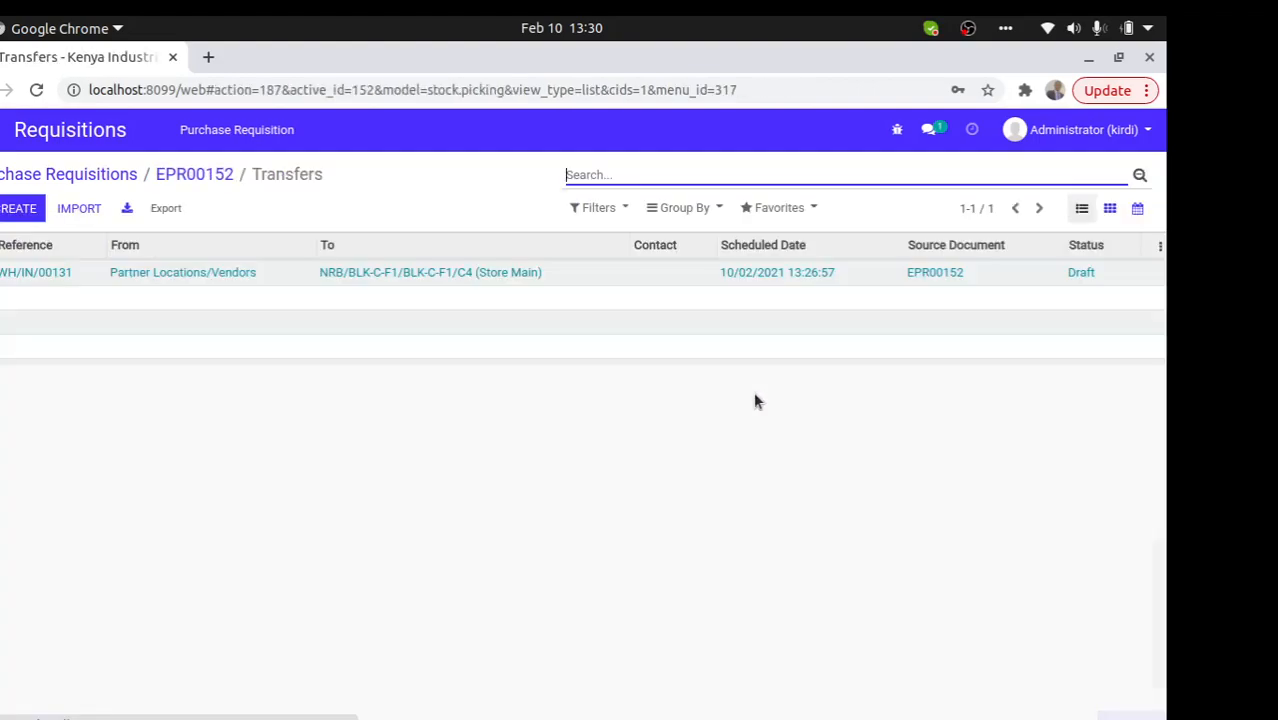
left_click(484, 287)
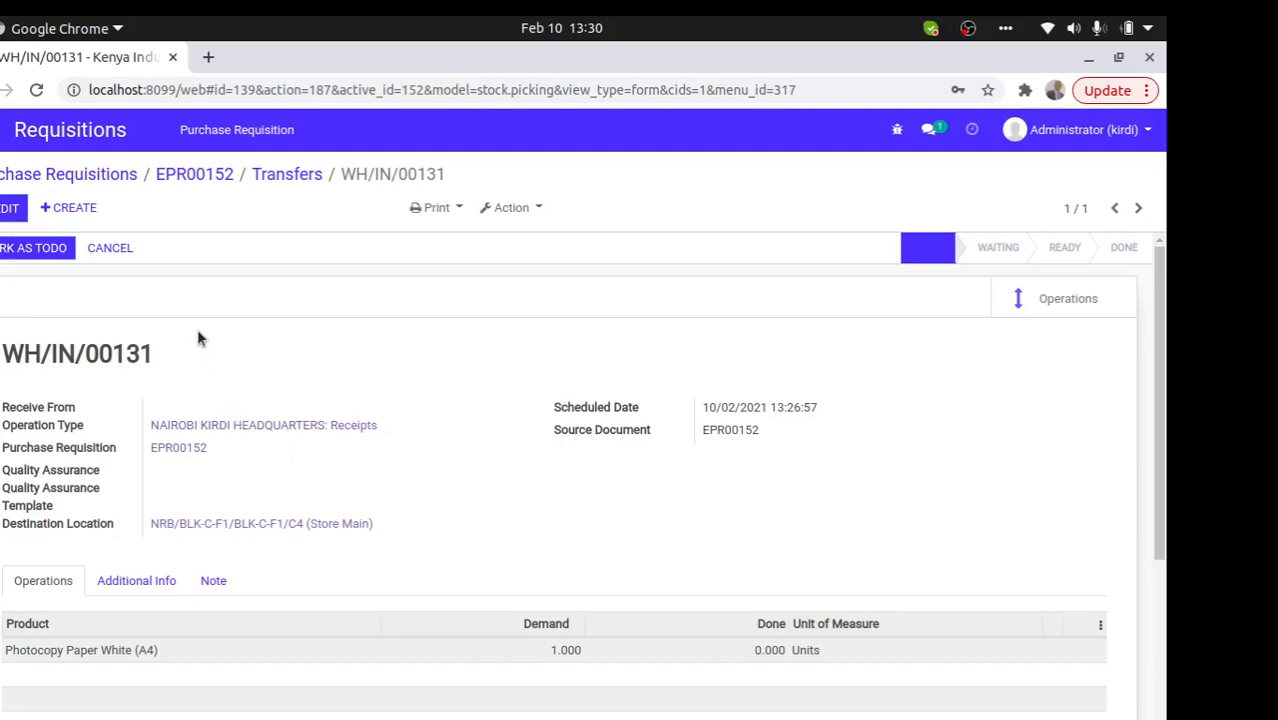
left_click(266, 176)
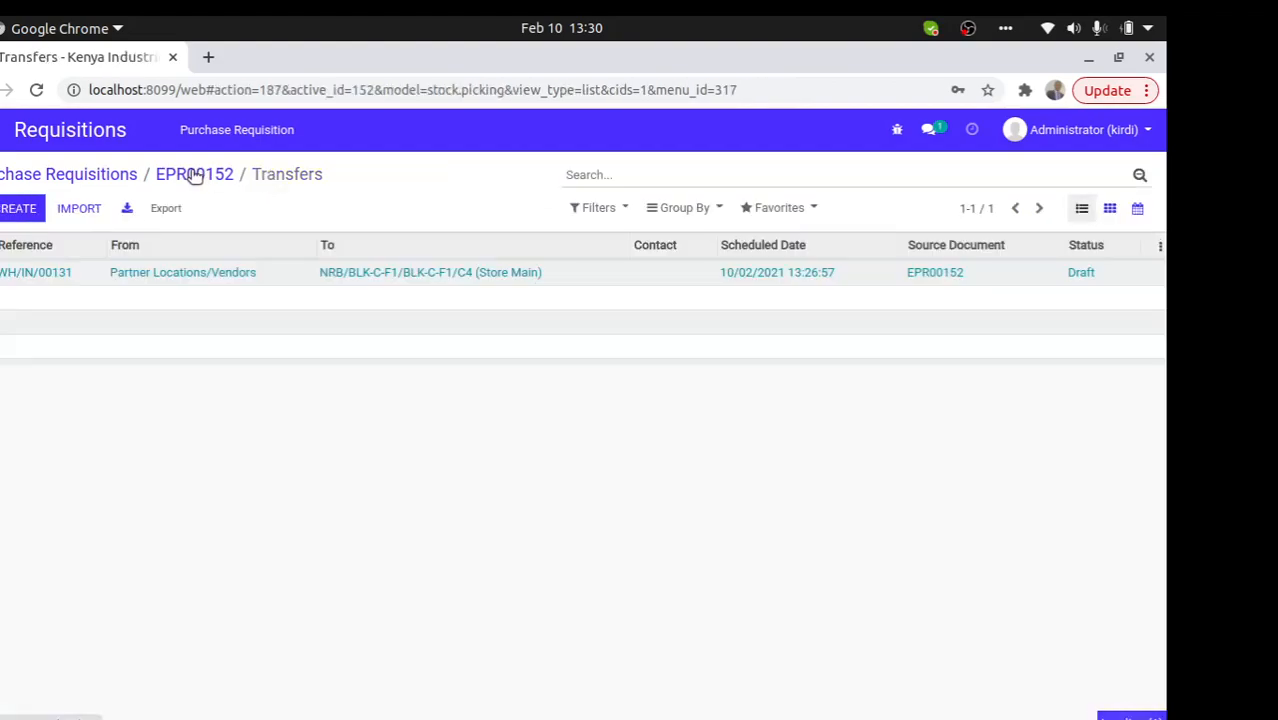
left_click(195, 175)
left_click(75, 175)
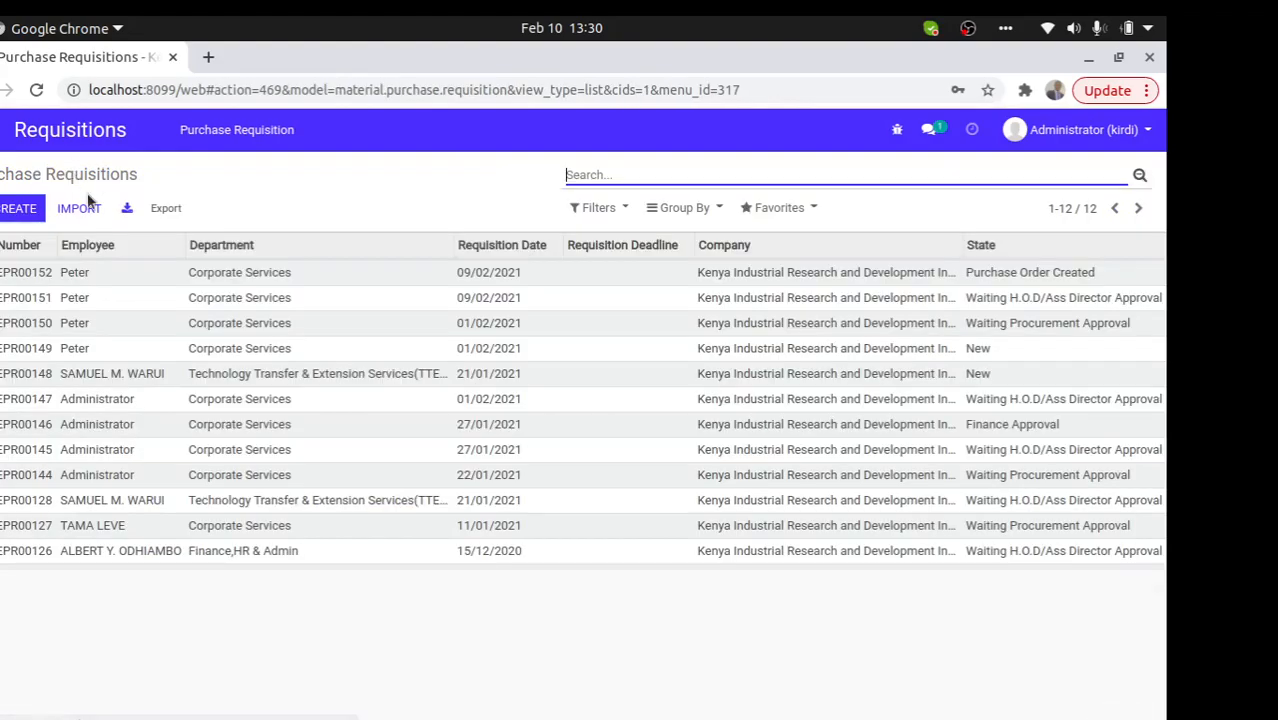
left_click(40, 130)
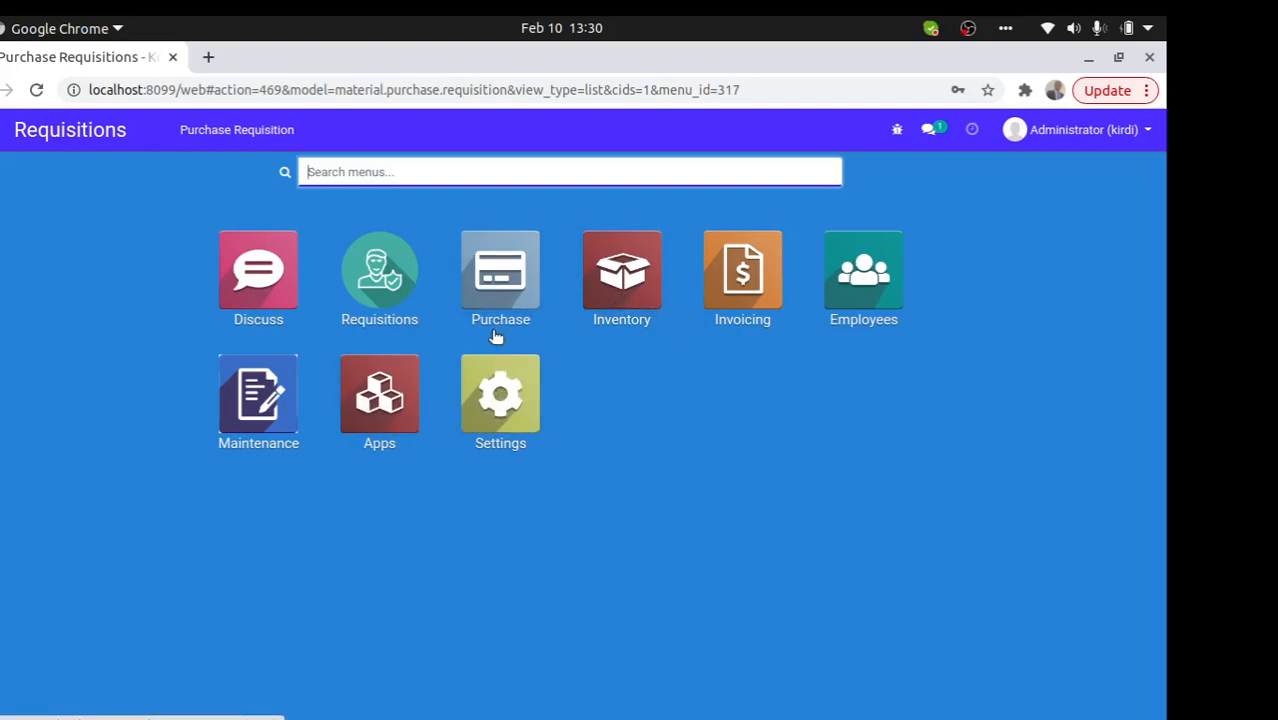
- Edit an employee record and open its department's destination location choices
left_click(834, 284)
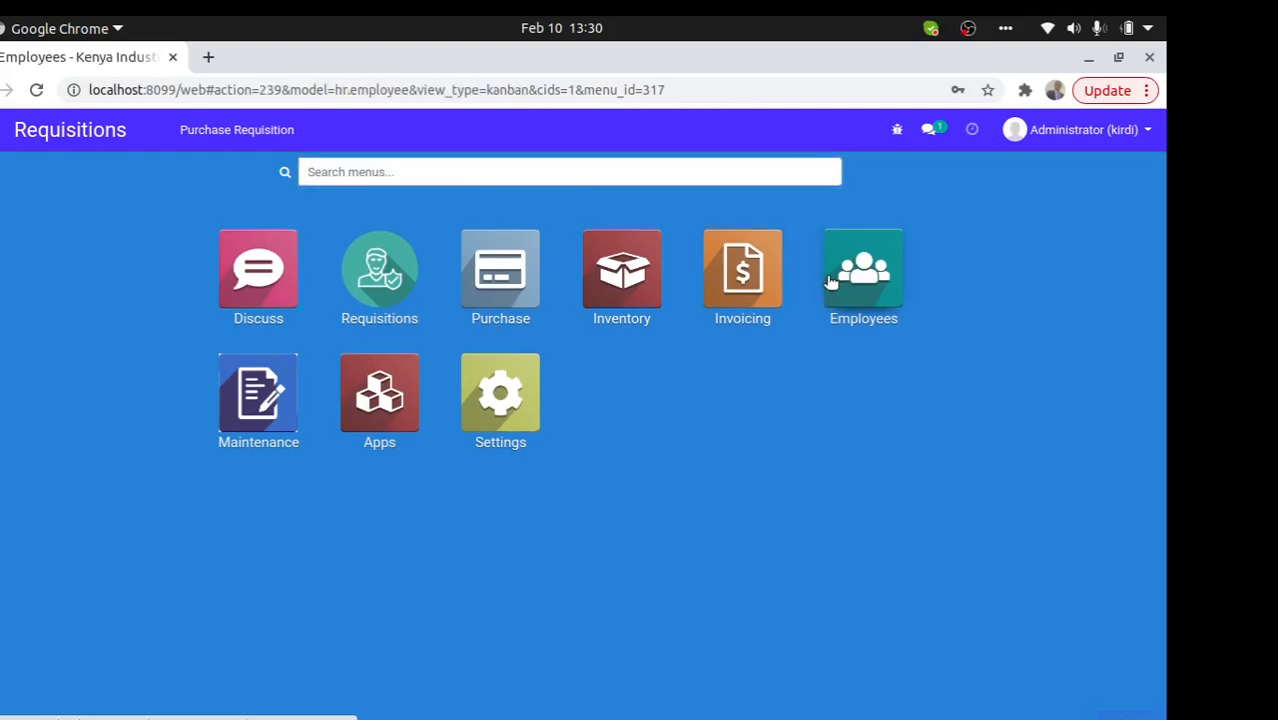
left_click(667, 285)
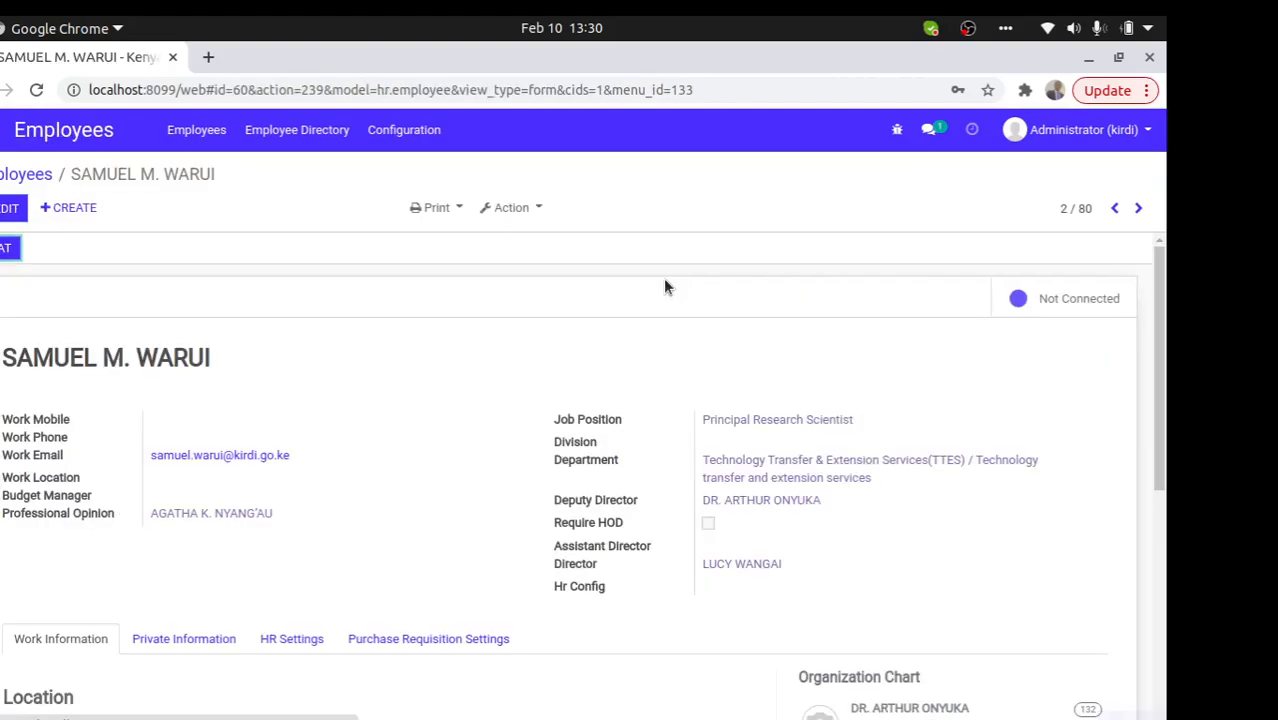
left_click(18, 210)
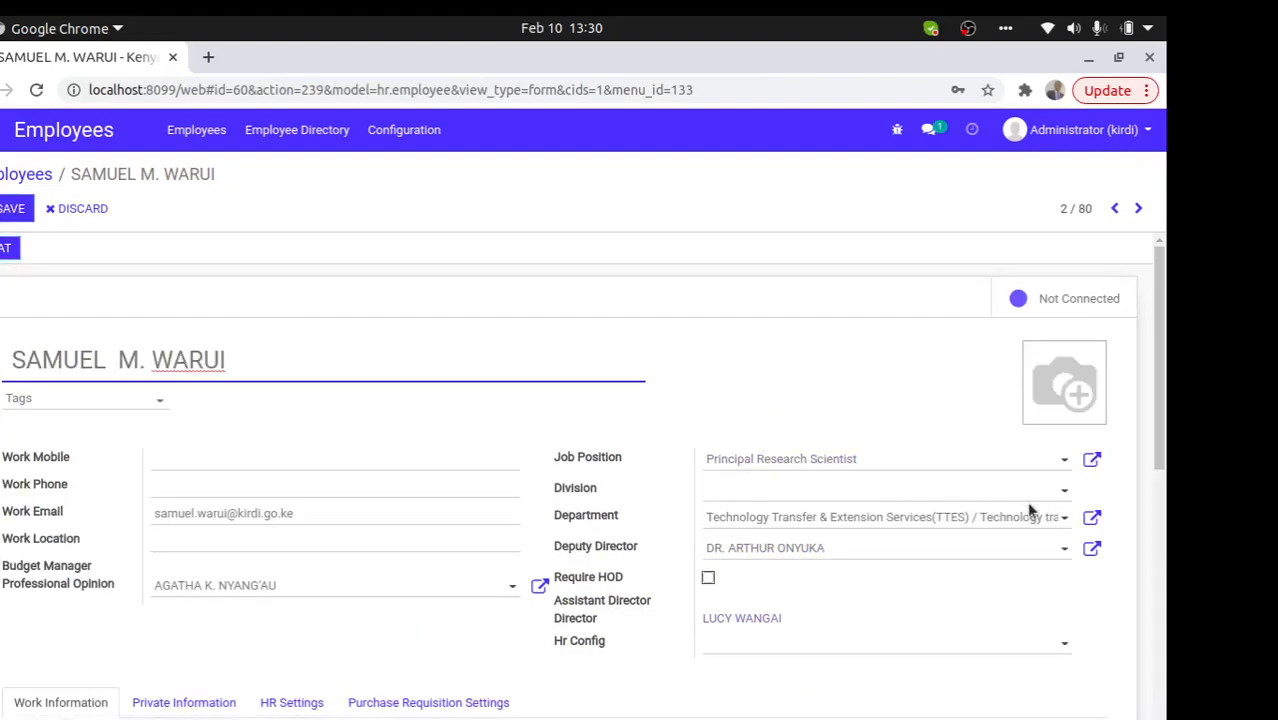
left_click(1092, 517)
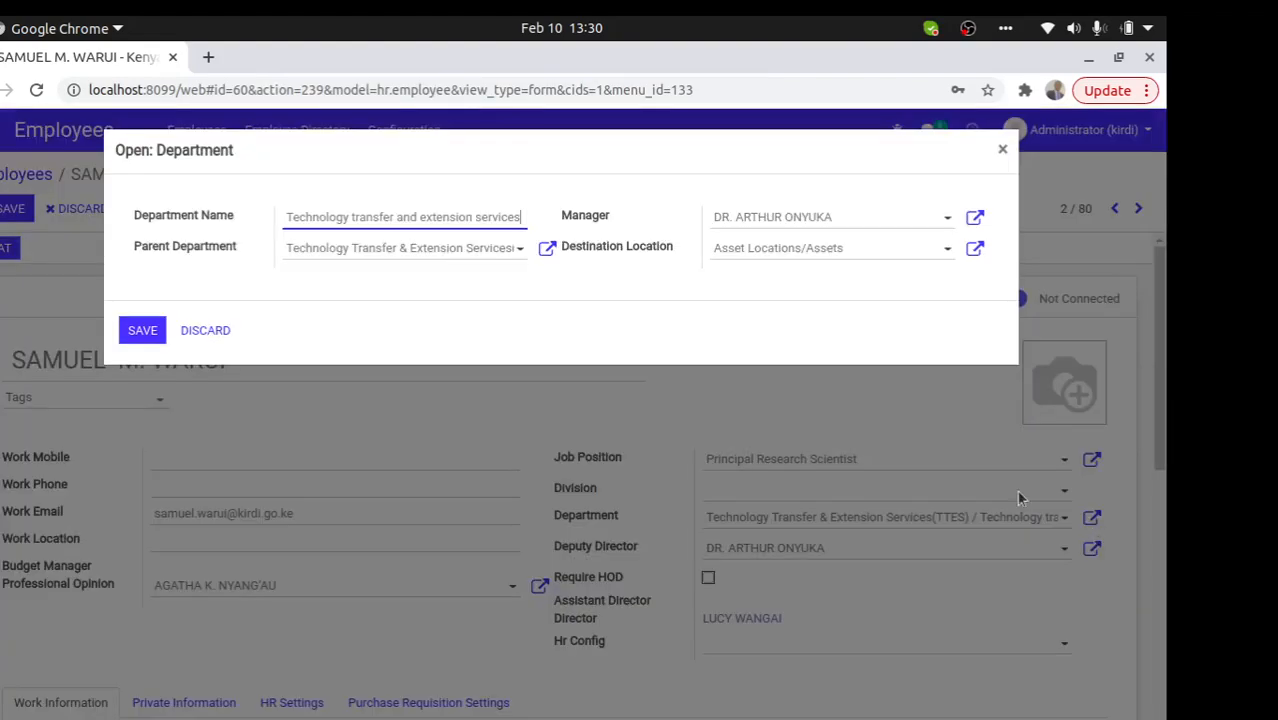
left_click_drag(668, 250, 582, 250)
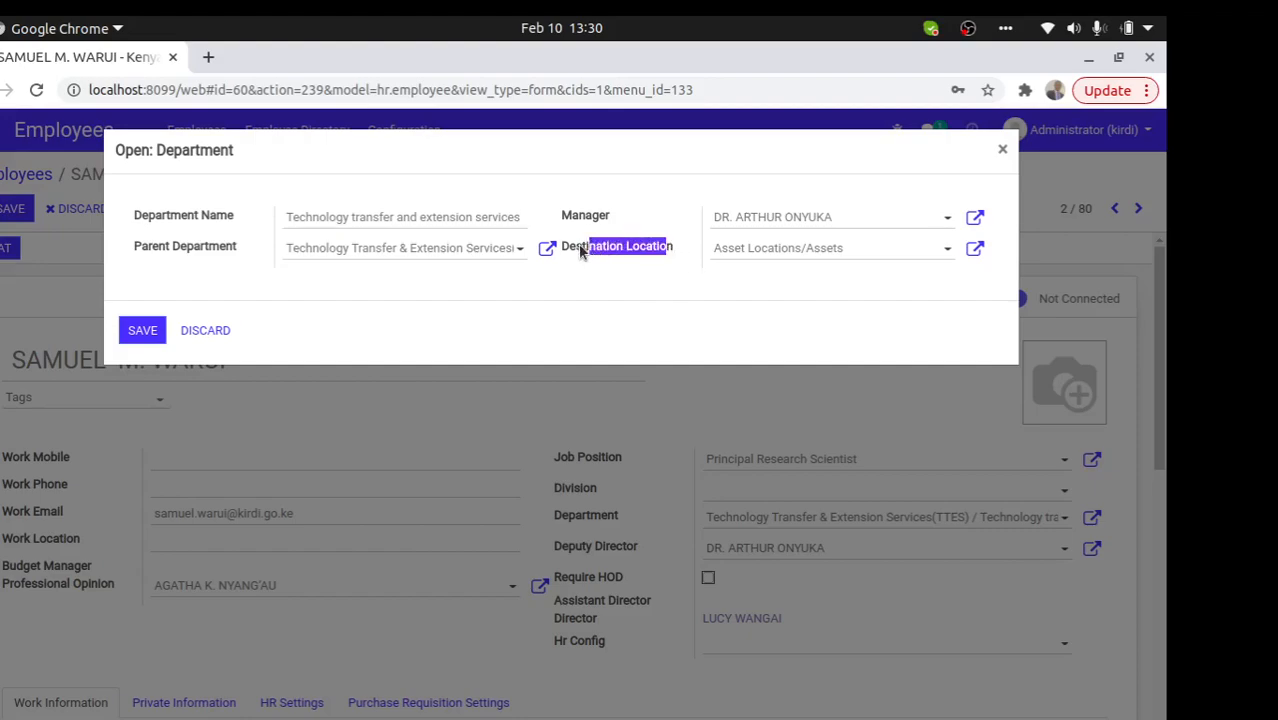
left_click(748, 252)
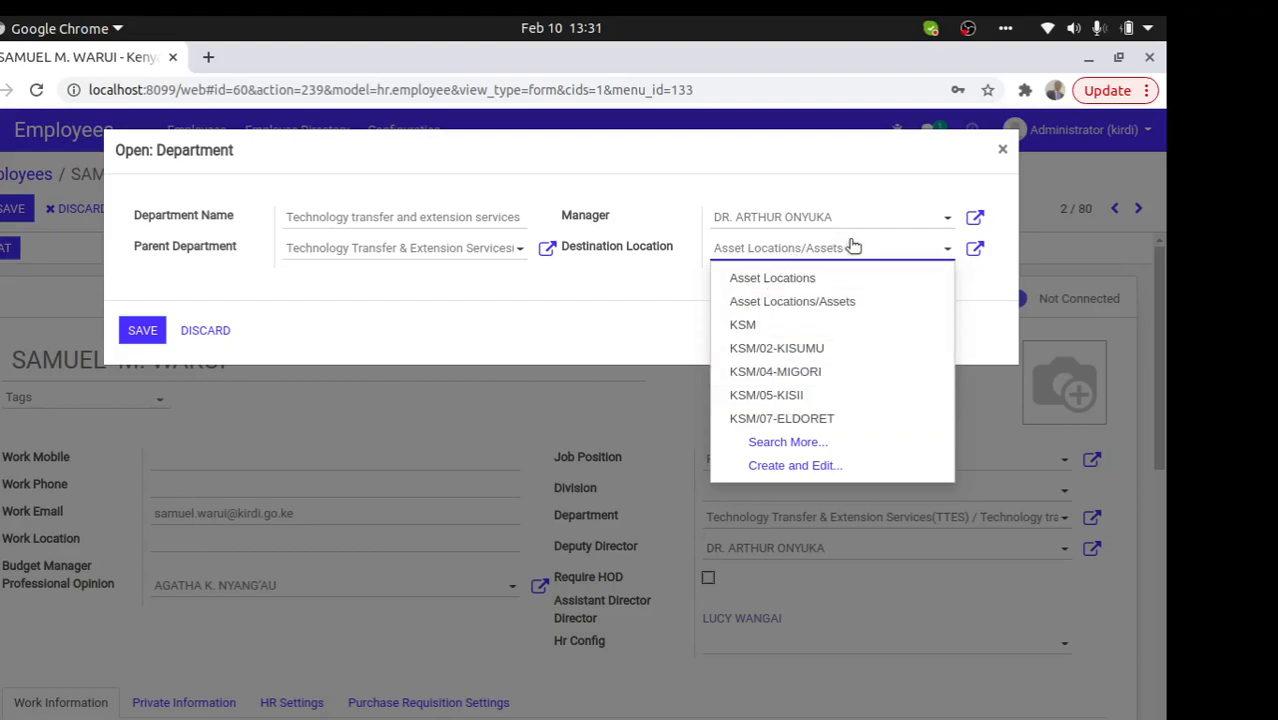
- Search destination locations for 'nrb' and 'main', abandon creating 'main', and discard the department changes
left_click_drag(843, 248, 725, 258)
type("nrb")
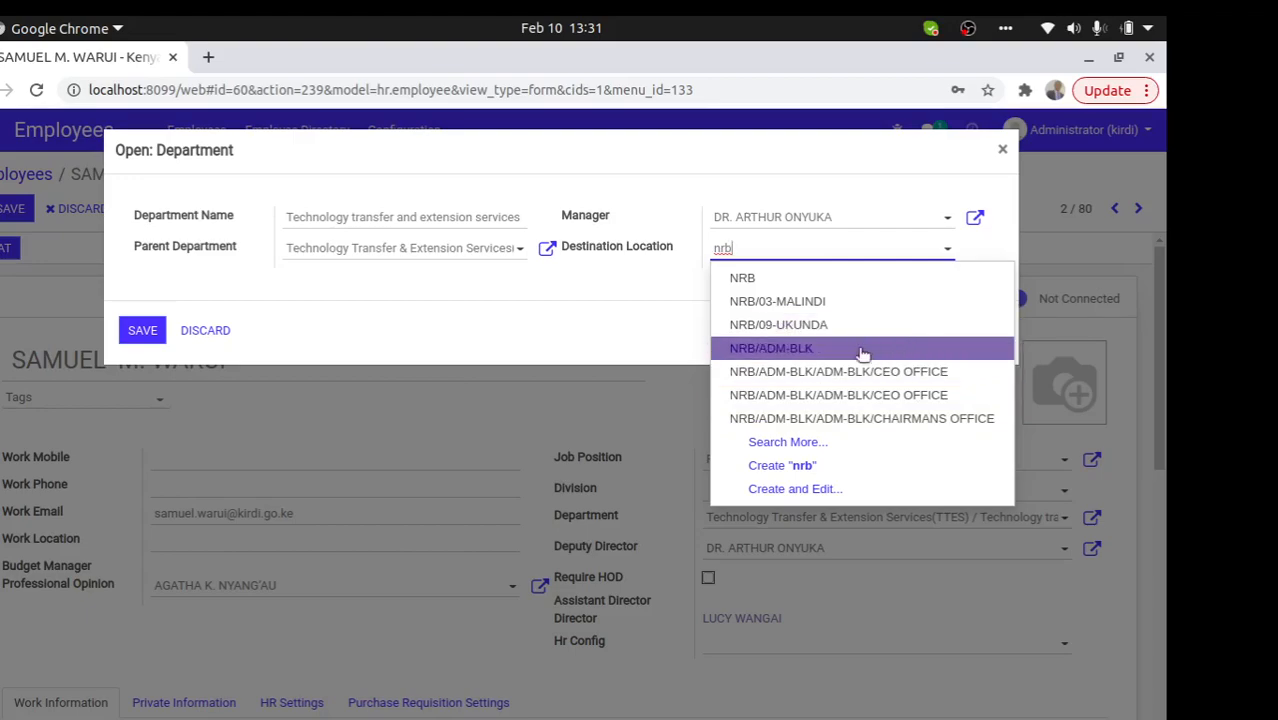
left_click_drag(752, 250, 722, 254)
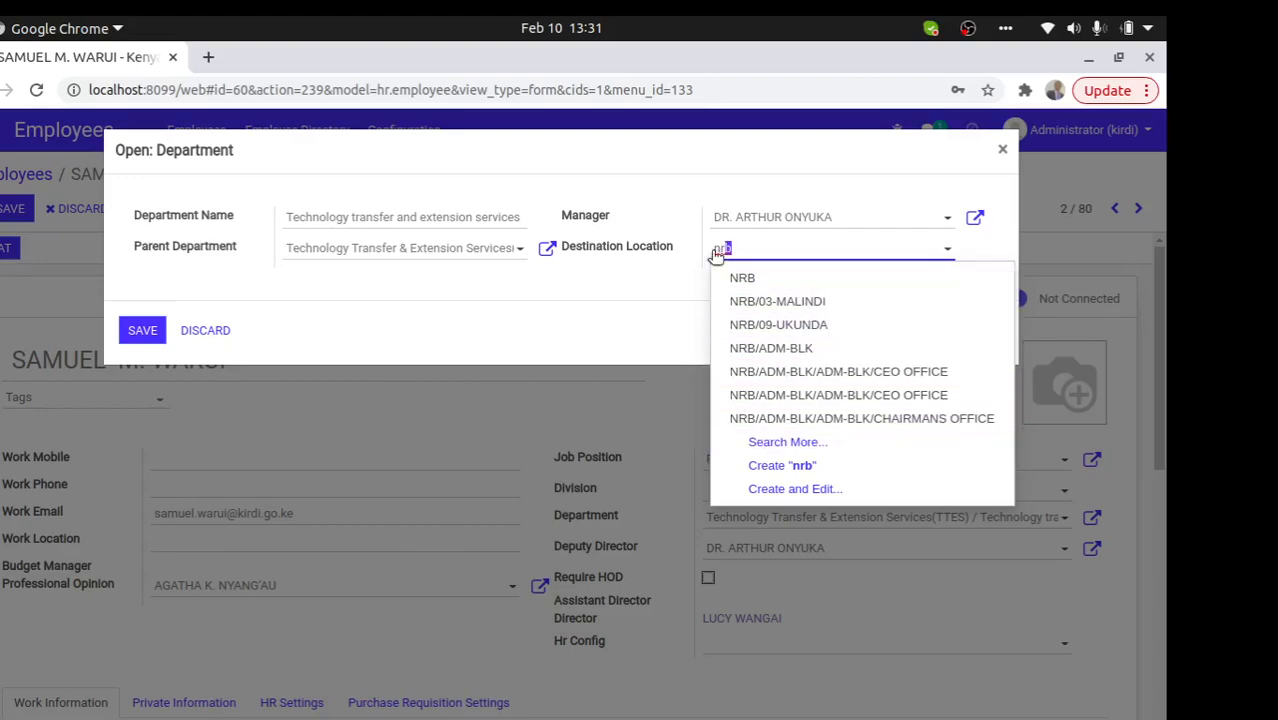
type("main")
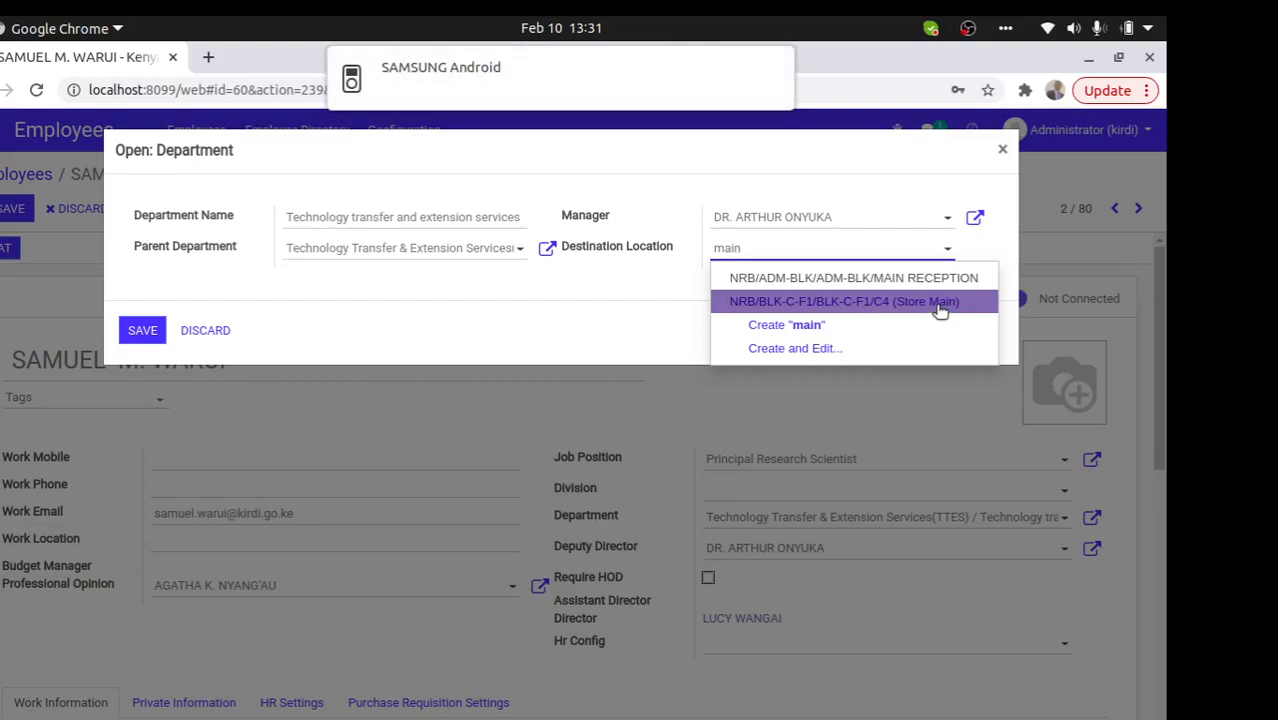
left_click(770, 325)
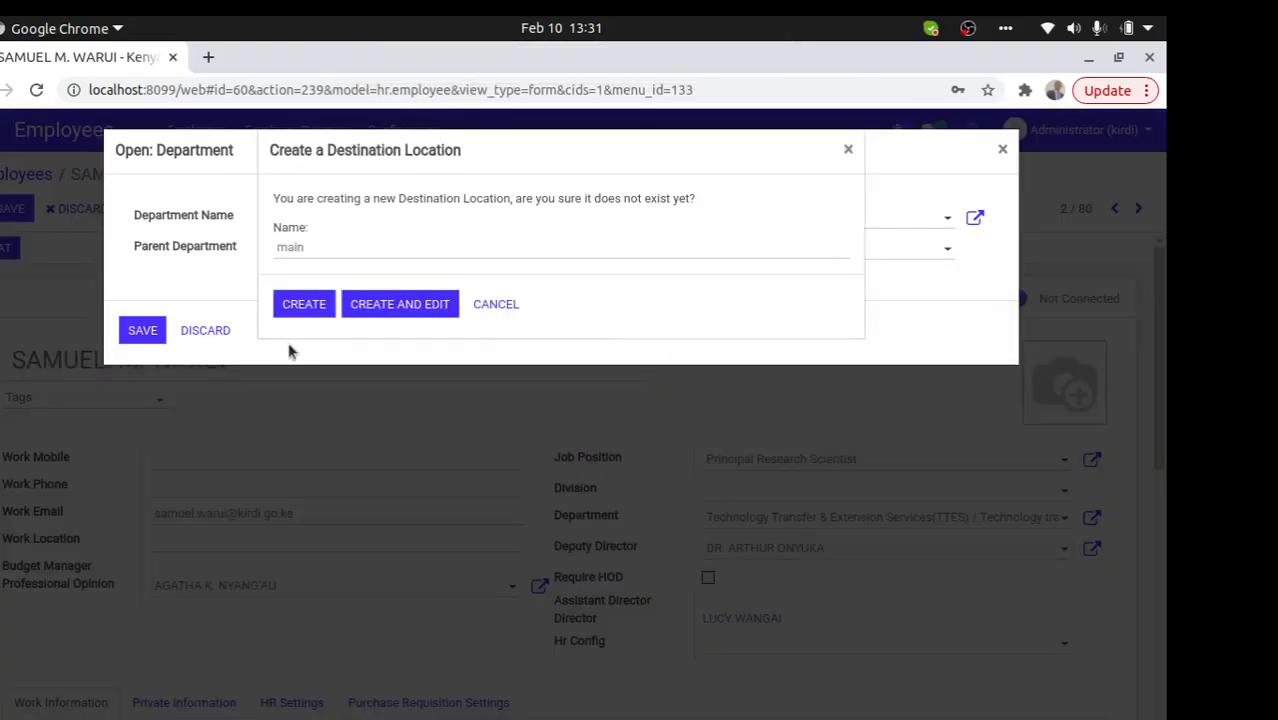
left_click(489, 309)
left_click(205, 330)
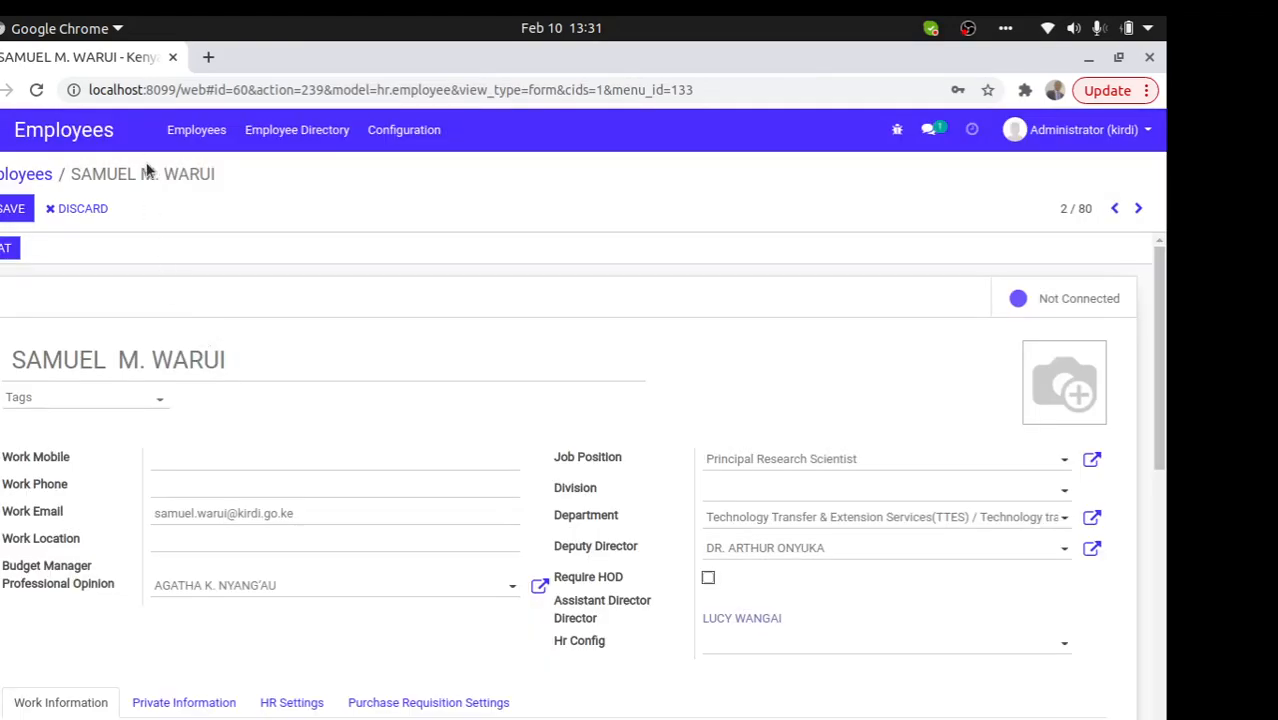
left_click(30, 176)
left_click(3, 136)
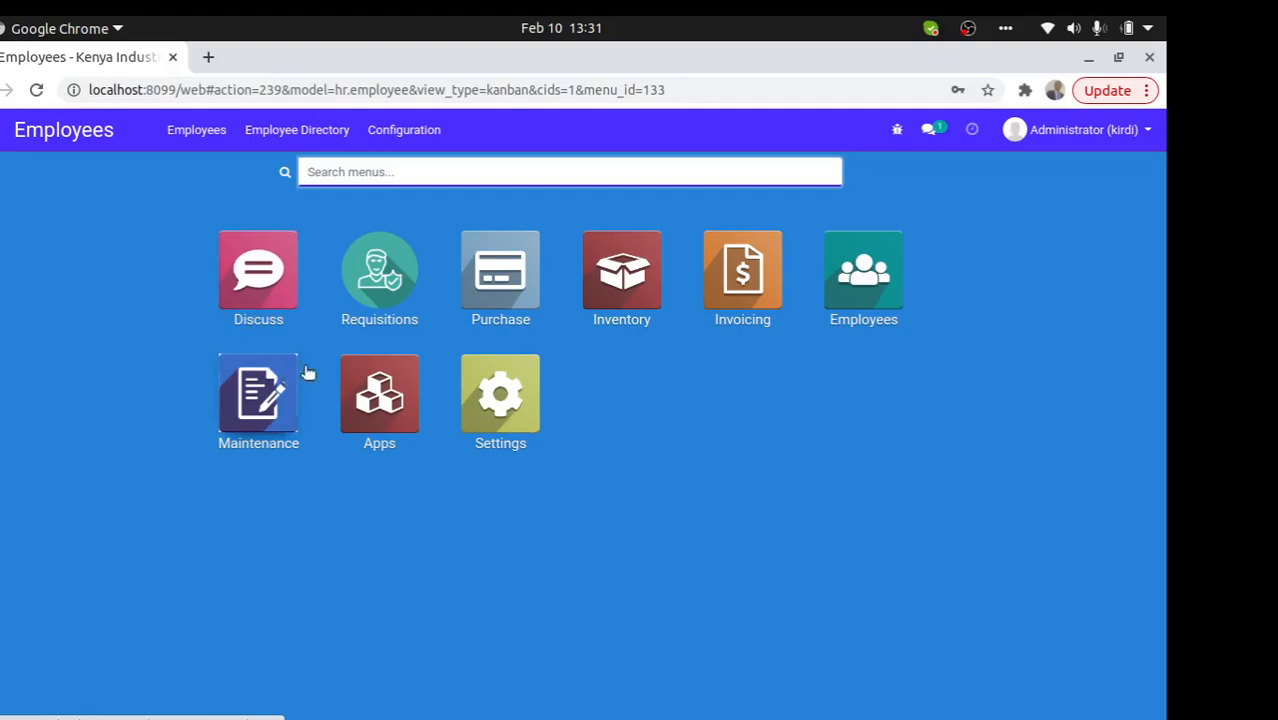
- Open headquarters receipt WH/IN/00133, attempt validation, dismiss the missing-template error, and start editing
left_click(616, 306)
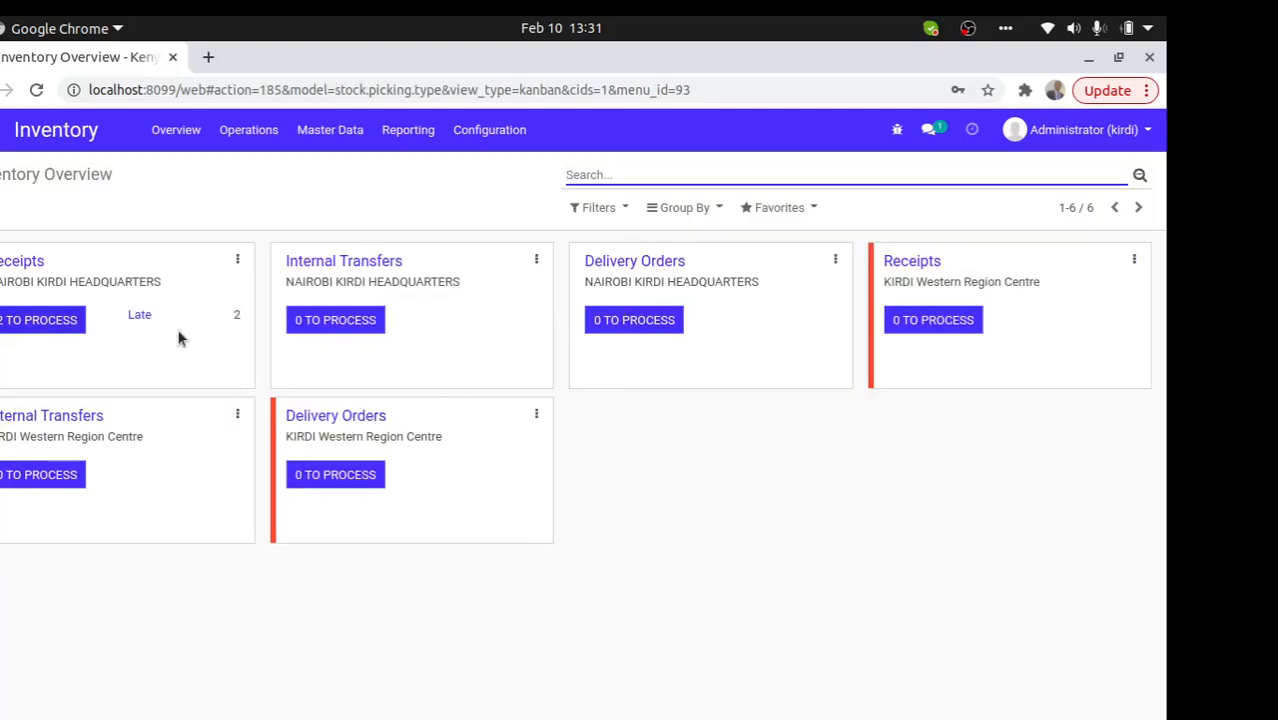
left_click(60, 320)
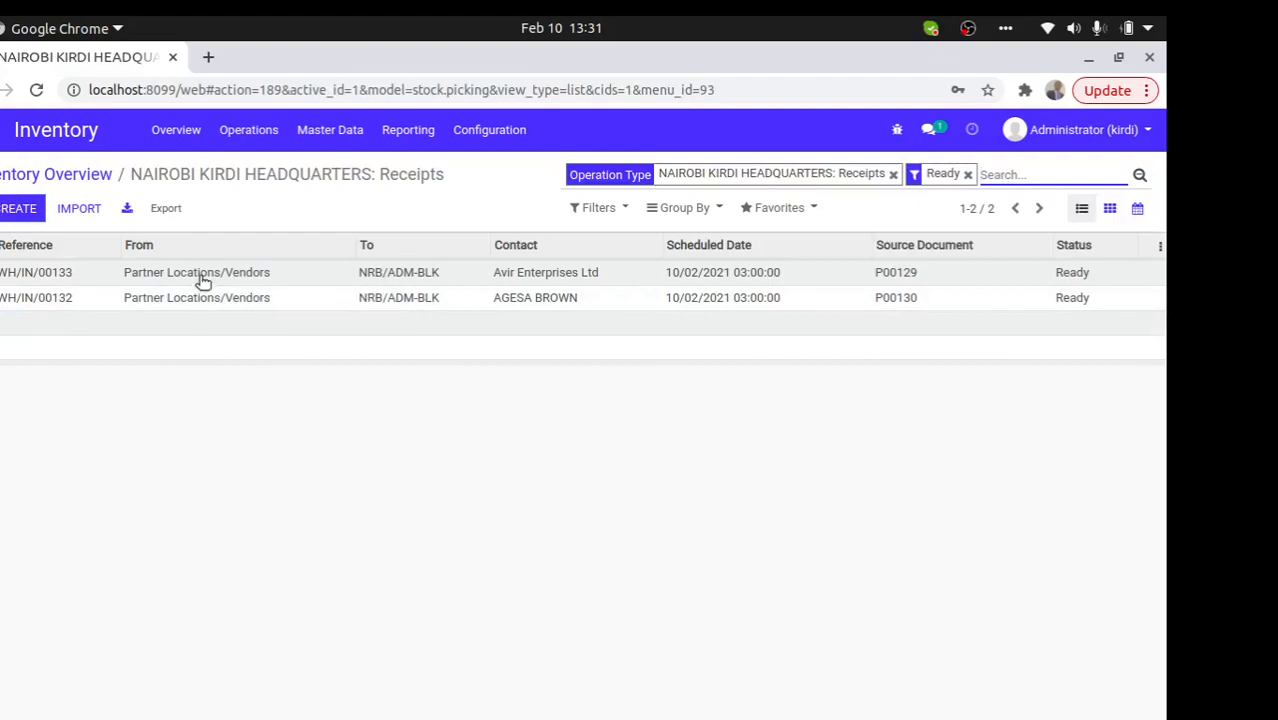
left_click(201, 277)
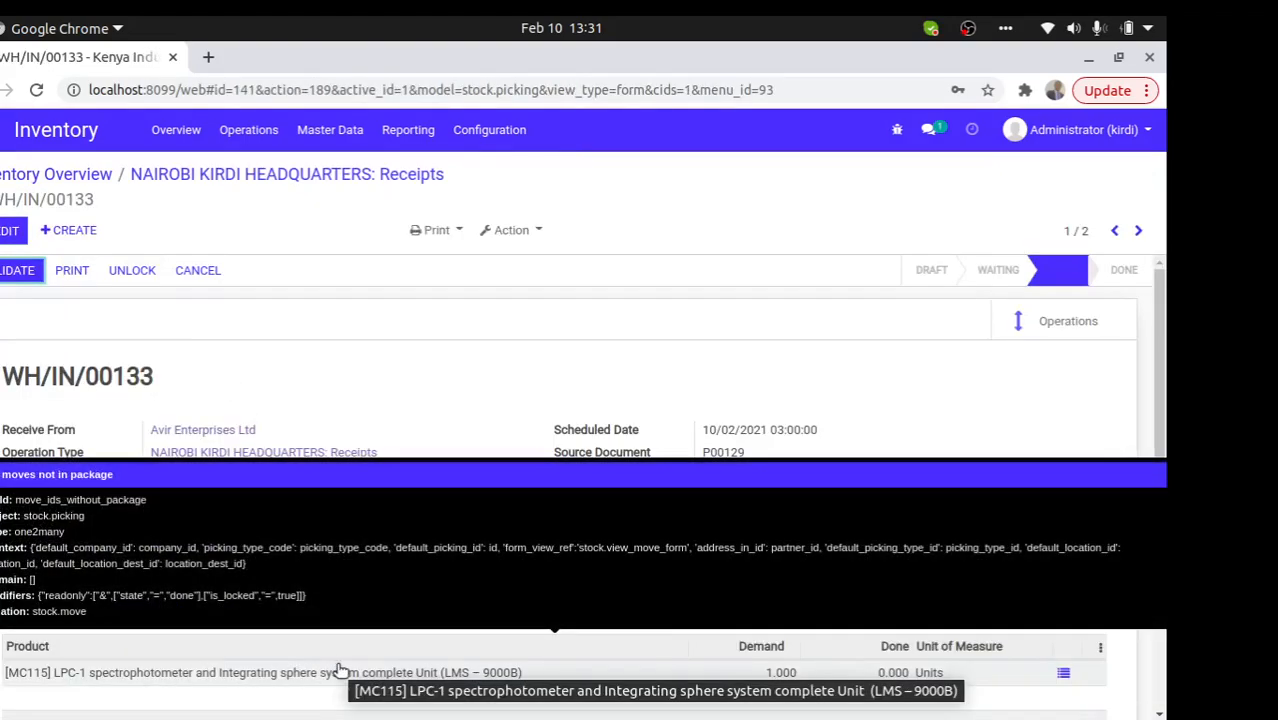
left_click(17, 270)
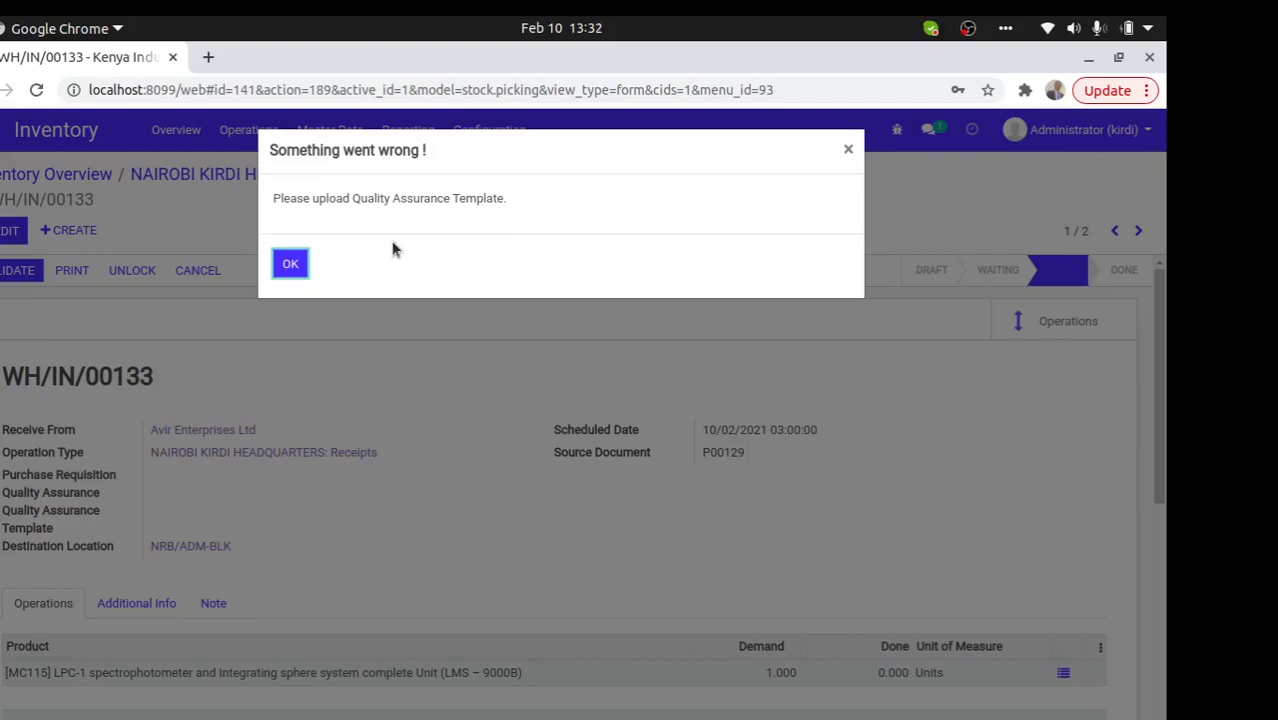
left_click(290, 265)
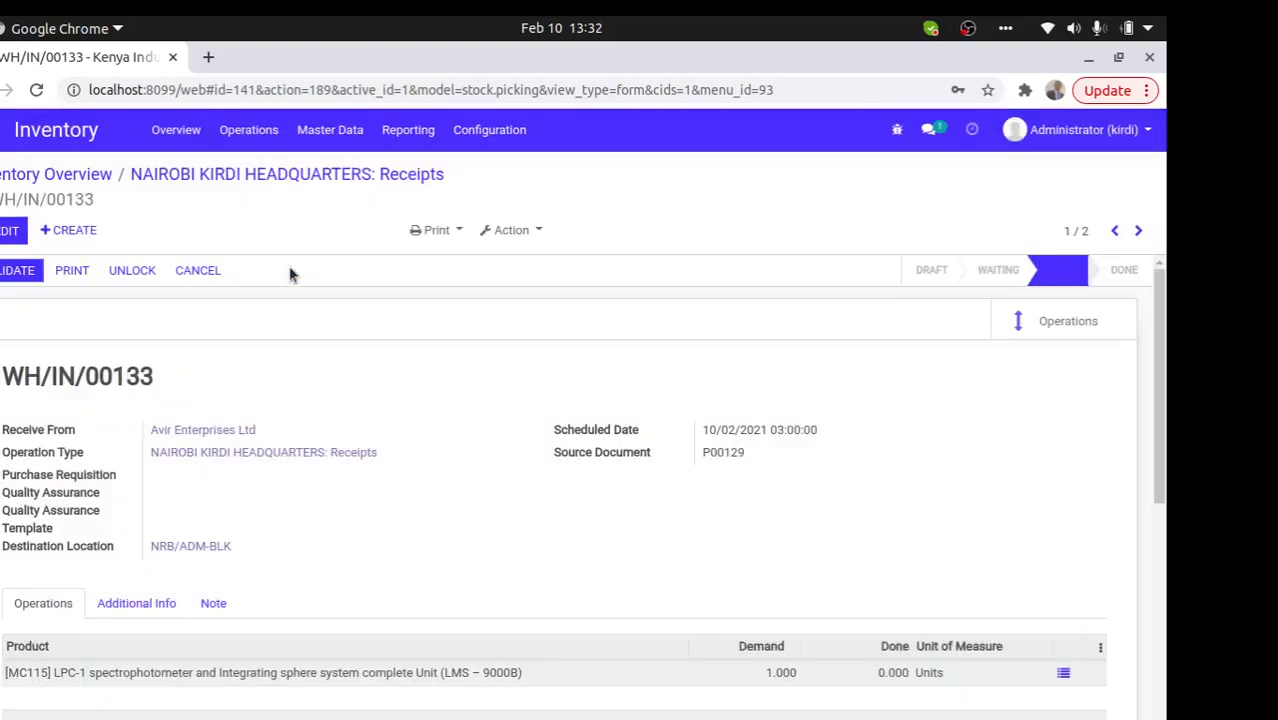
left_click(7, 236)
- Attach download.jpeg as the Quality Assurance Template and save receipt WH/IN/00133
left_click(210, 530)
left_click(254, 343)
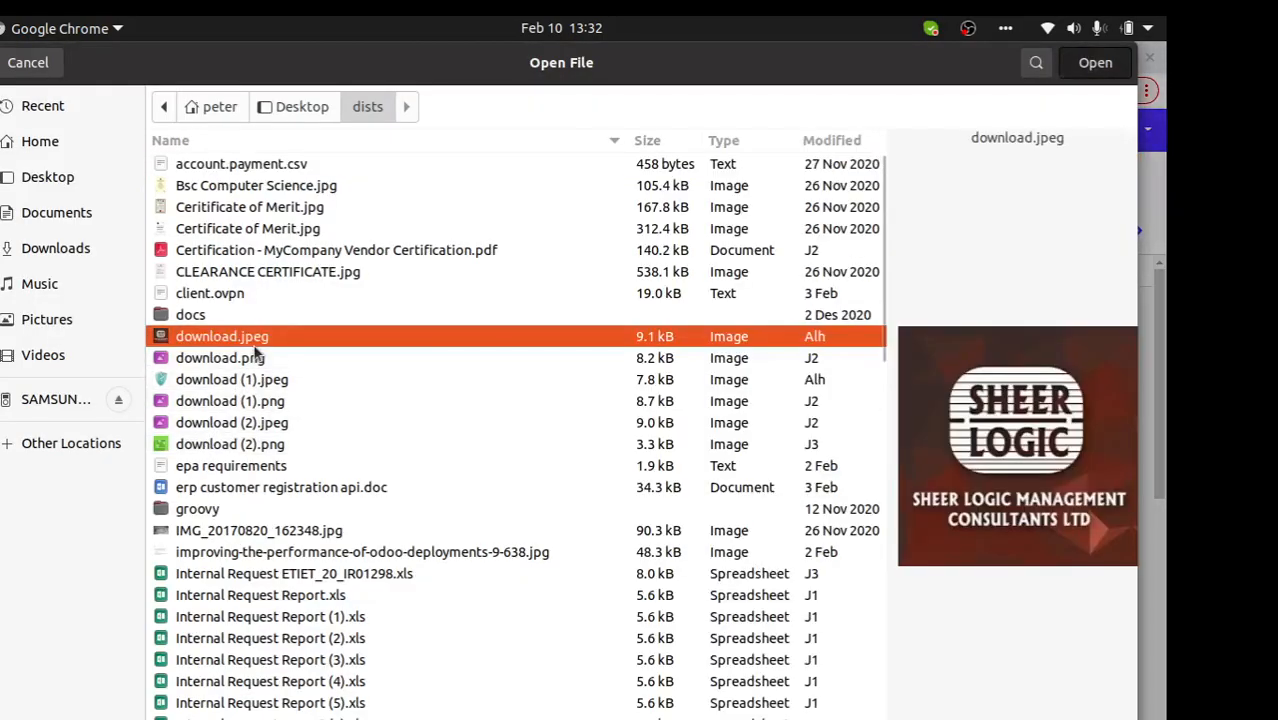
double_click(254, 342)
left_click(14, 234)
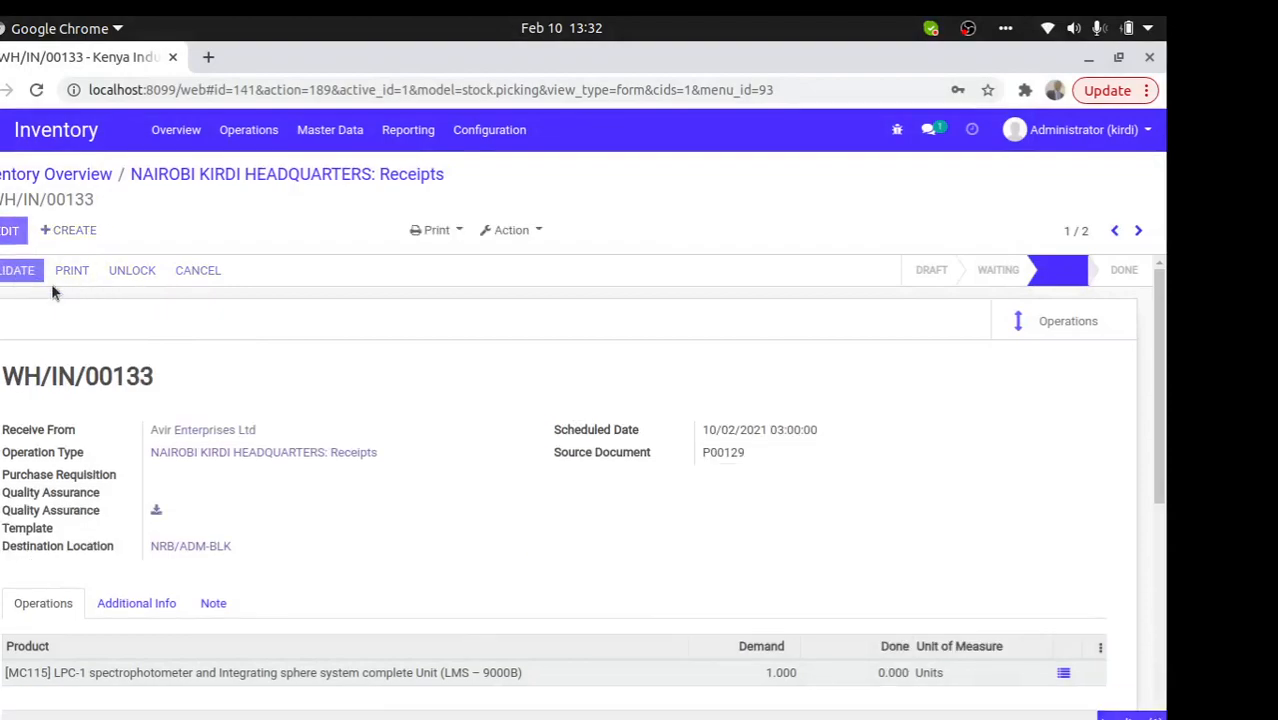
- Validate WH/IN/00133 with all quantities applied, then return to the Inventory Overview
left_click(20, 272)
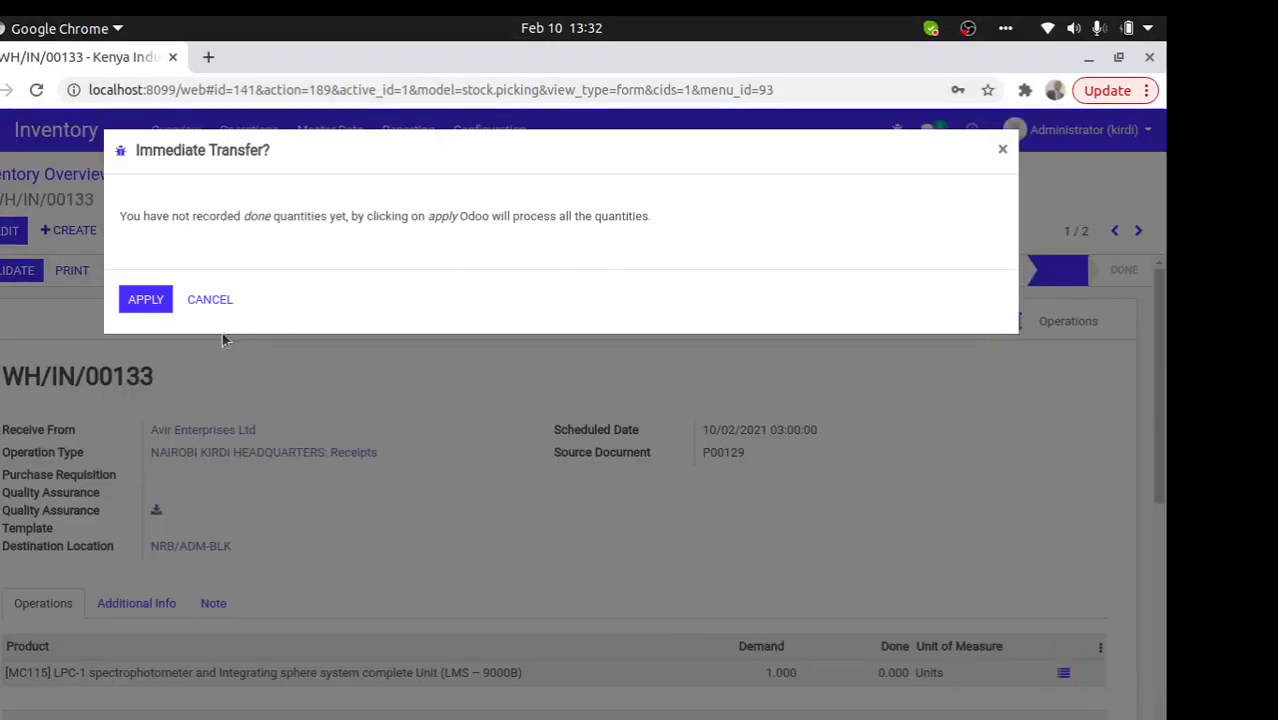
left_click(145, 300)
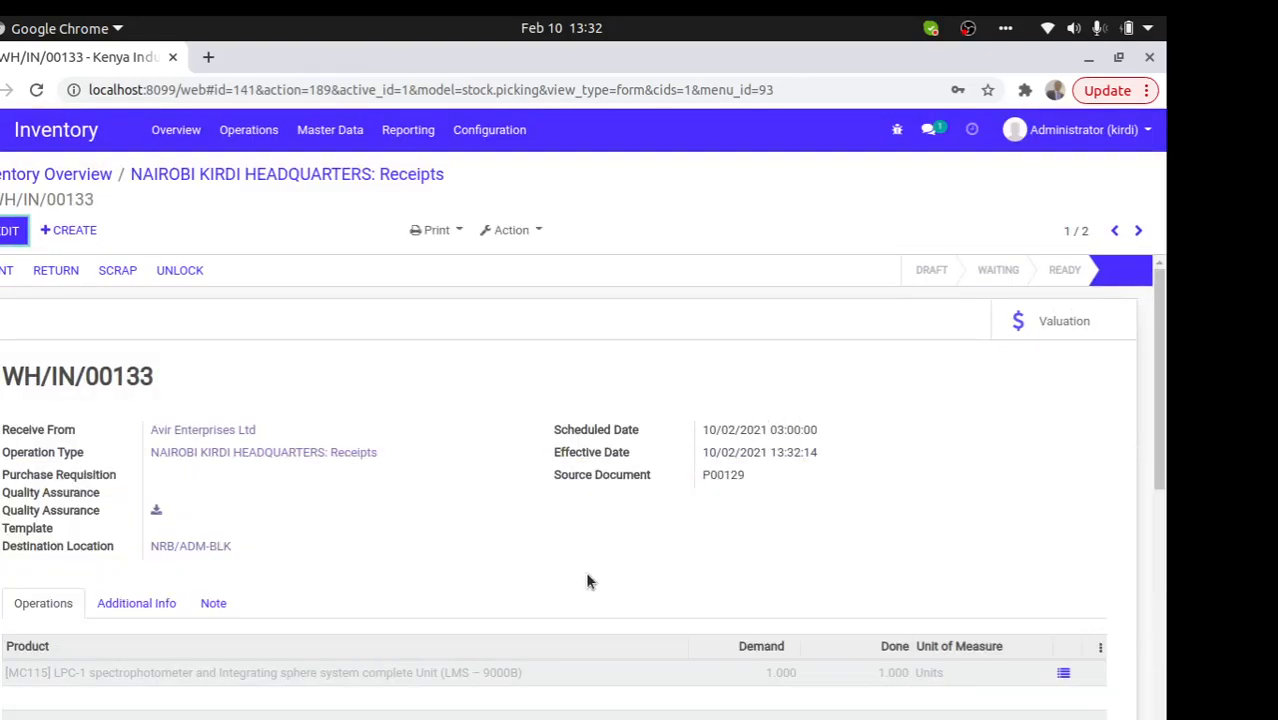
left_click_drag(235, 548, 174, 508)
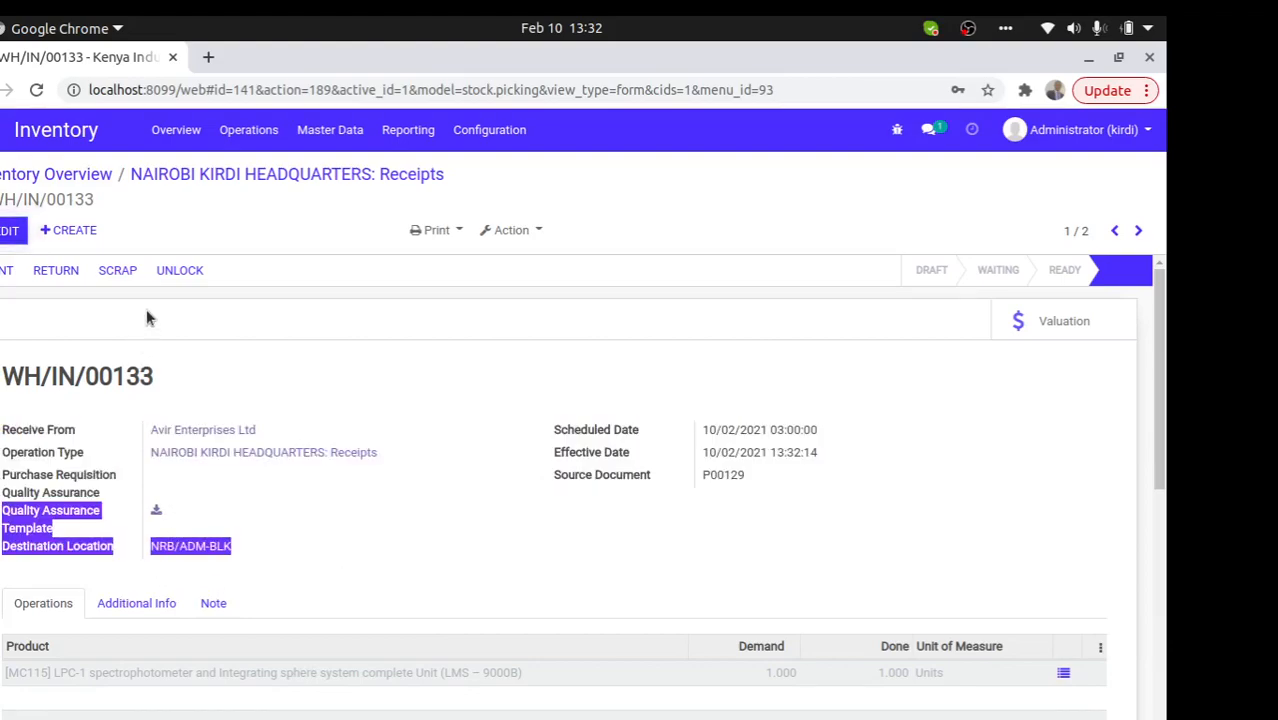
left_click(63, 177)
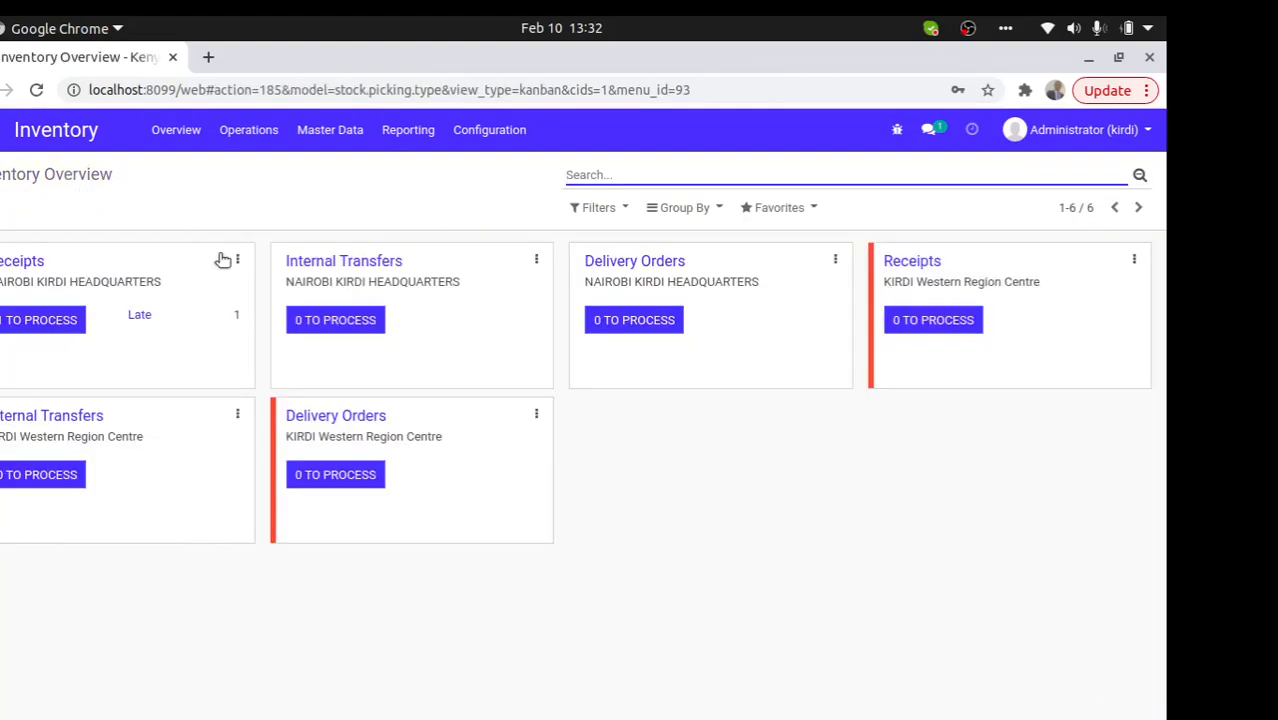
- Open headquarters receipt WH/IN/00132, attach download (1).jpeg as its Quality Assurance Template, and save
left_click(30, 322)
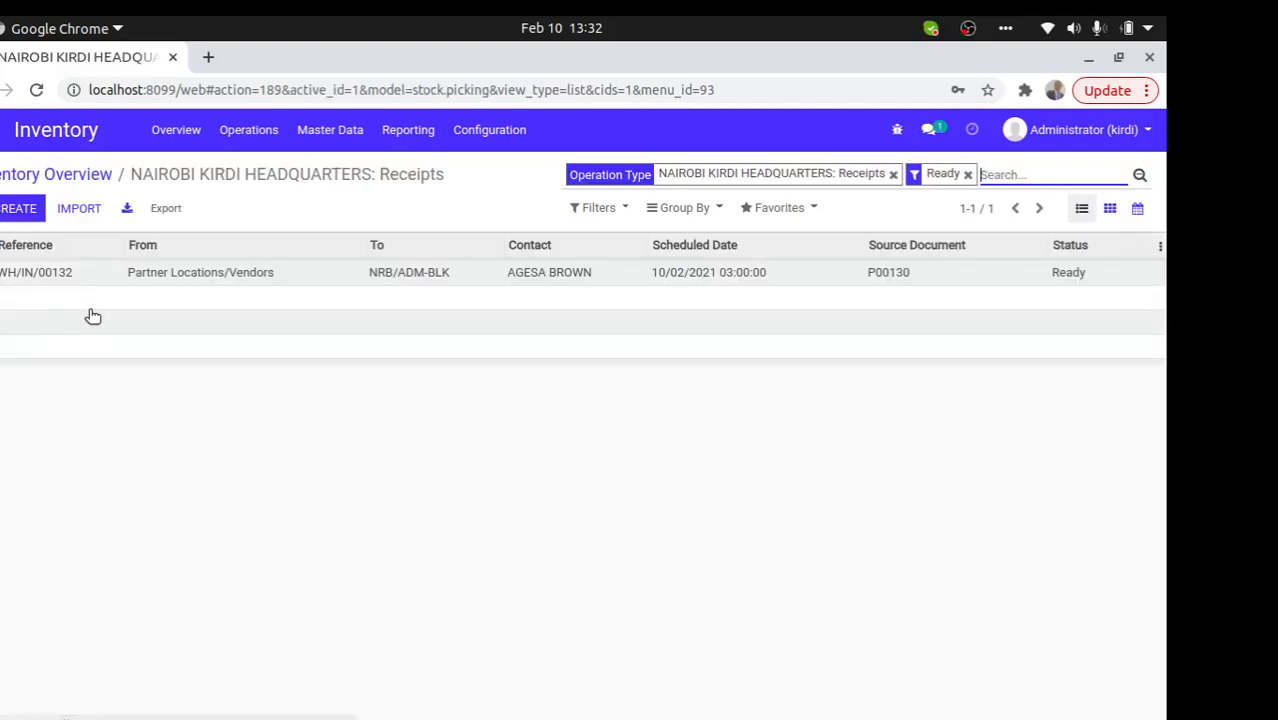
left_click(203, 273)
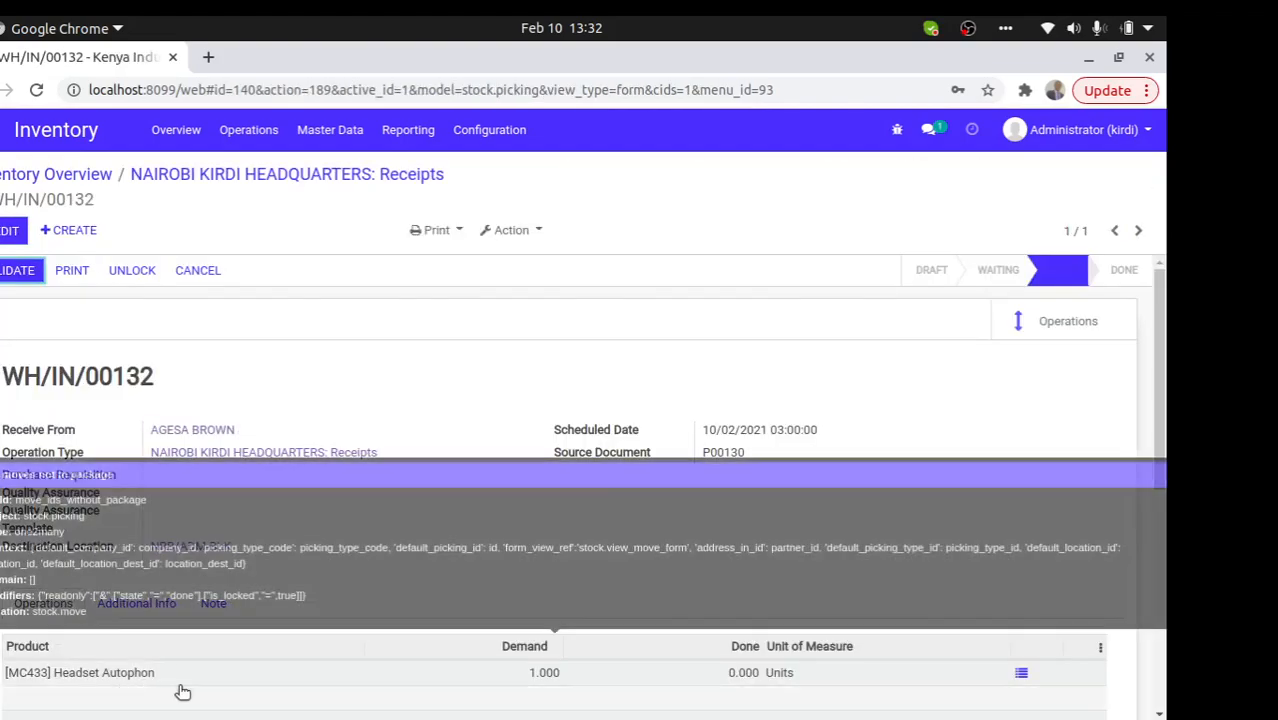
left_click(10, 230)
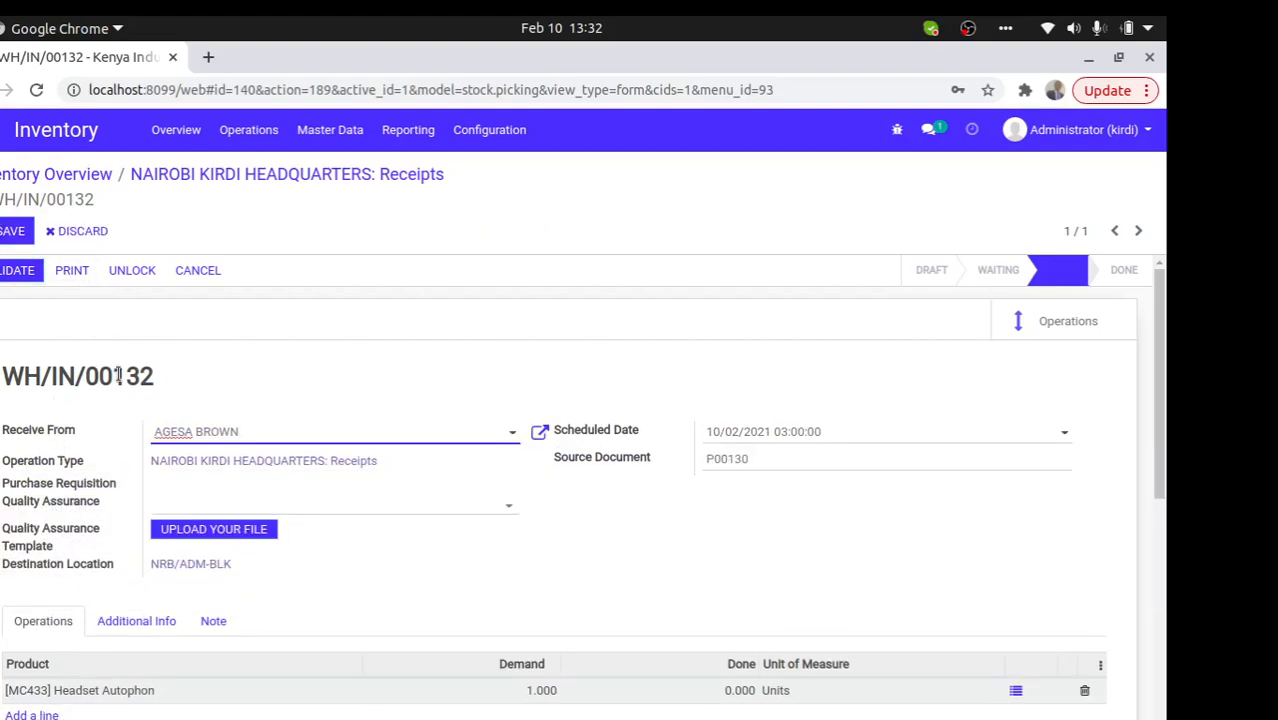
left_click(192, 530)
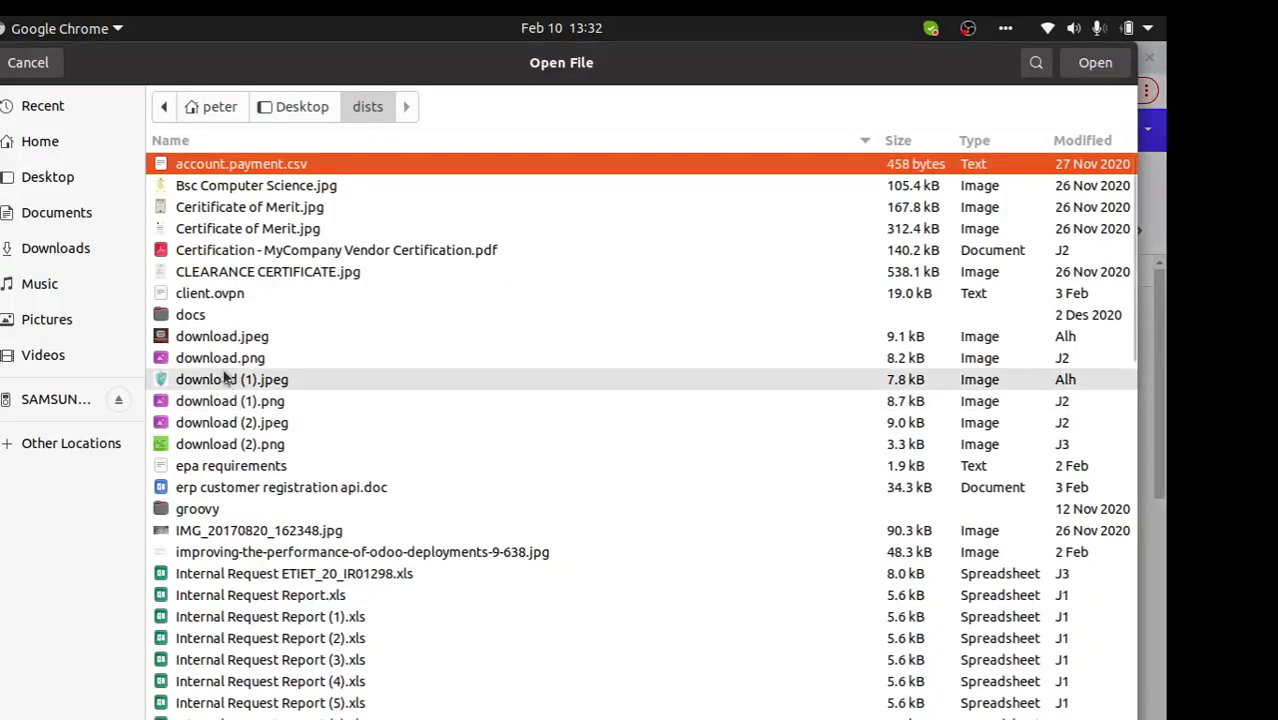
double_click(228, 379)
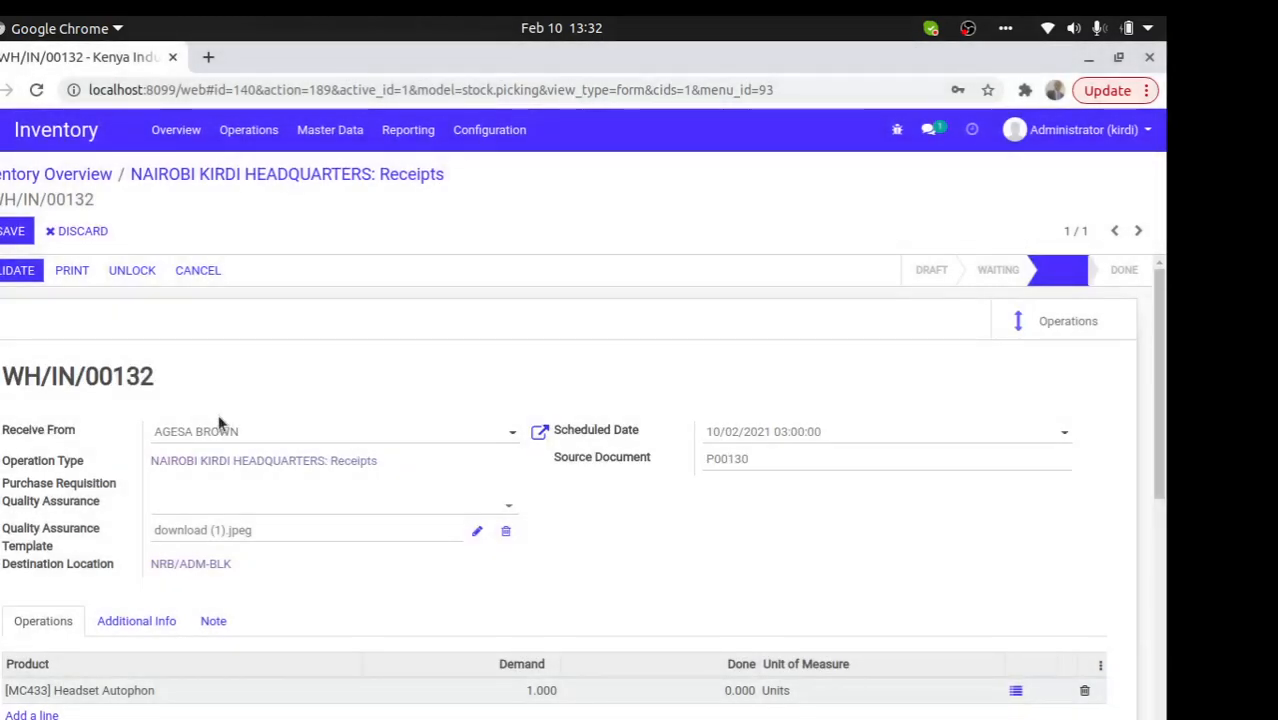
left_click(12, 231)
- Validate WH/IN/00132 for all quantities, print its delivery slip, and return to Inventory Overview
left_click(13, 278)
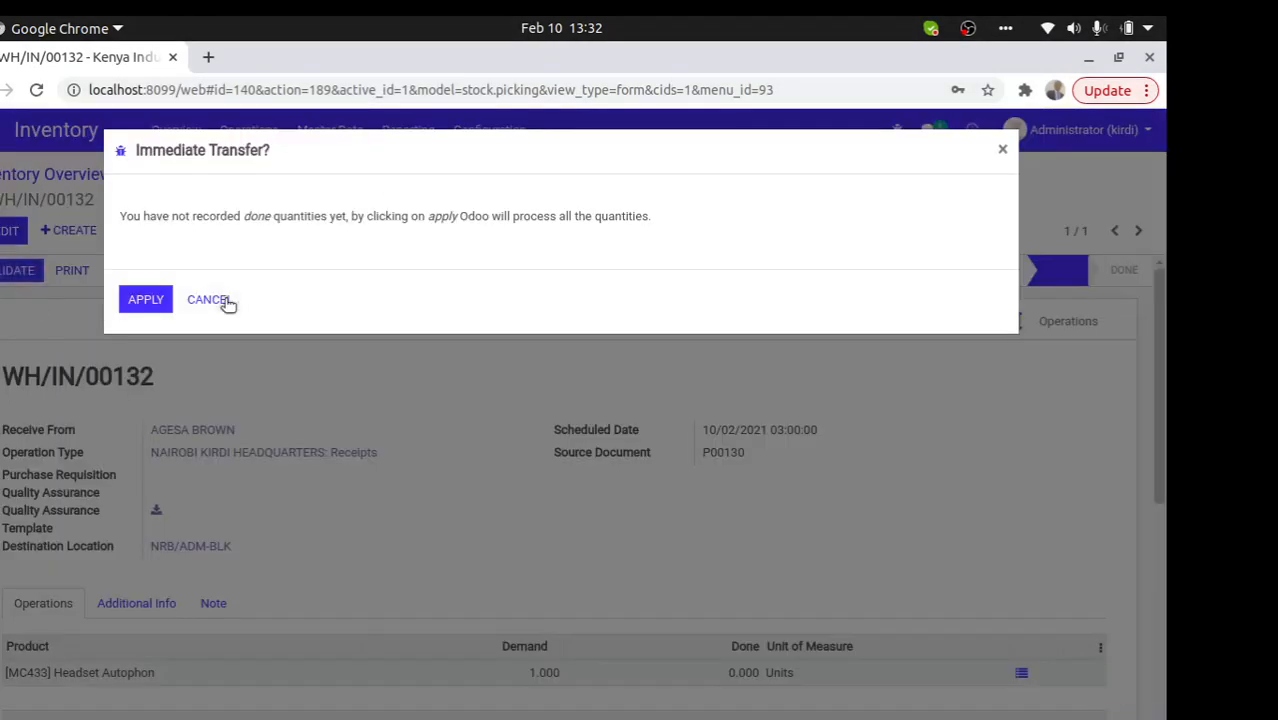
left_click(140, 300)
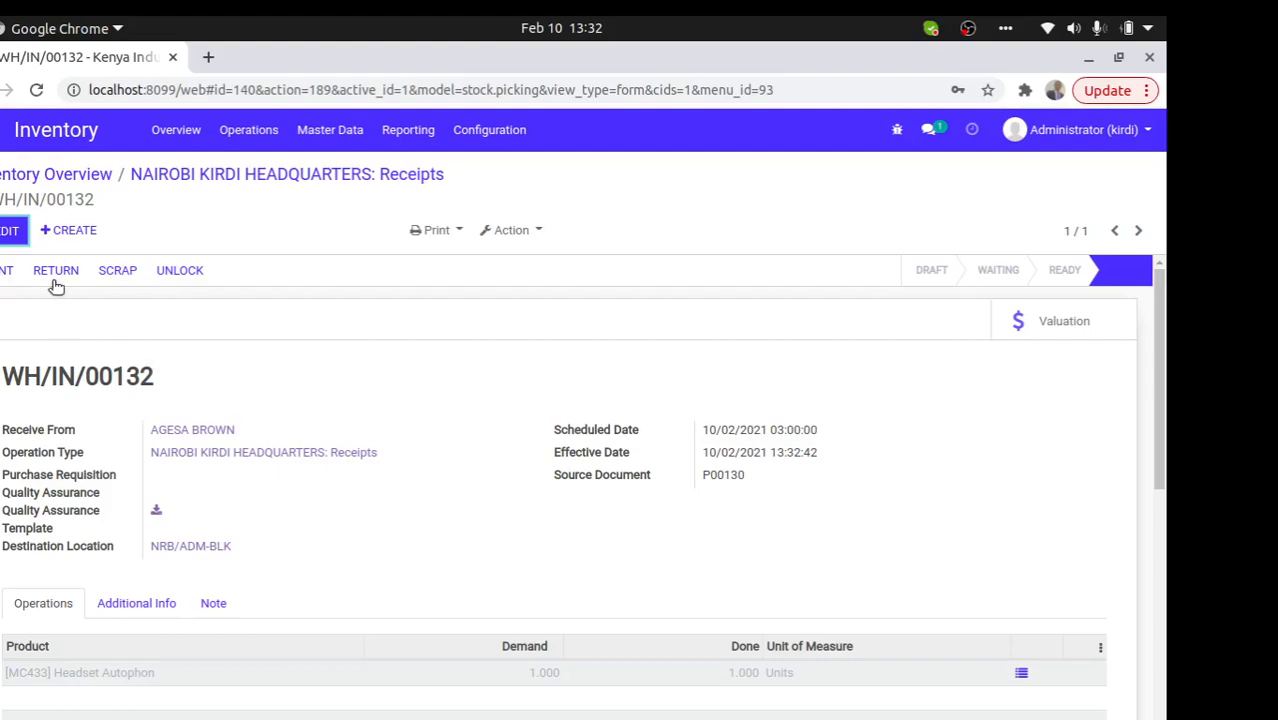
left_click(6, 273)
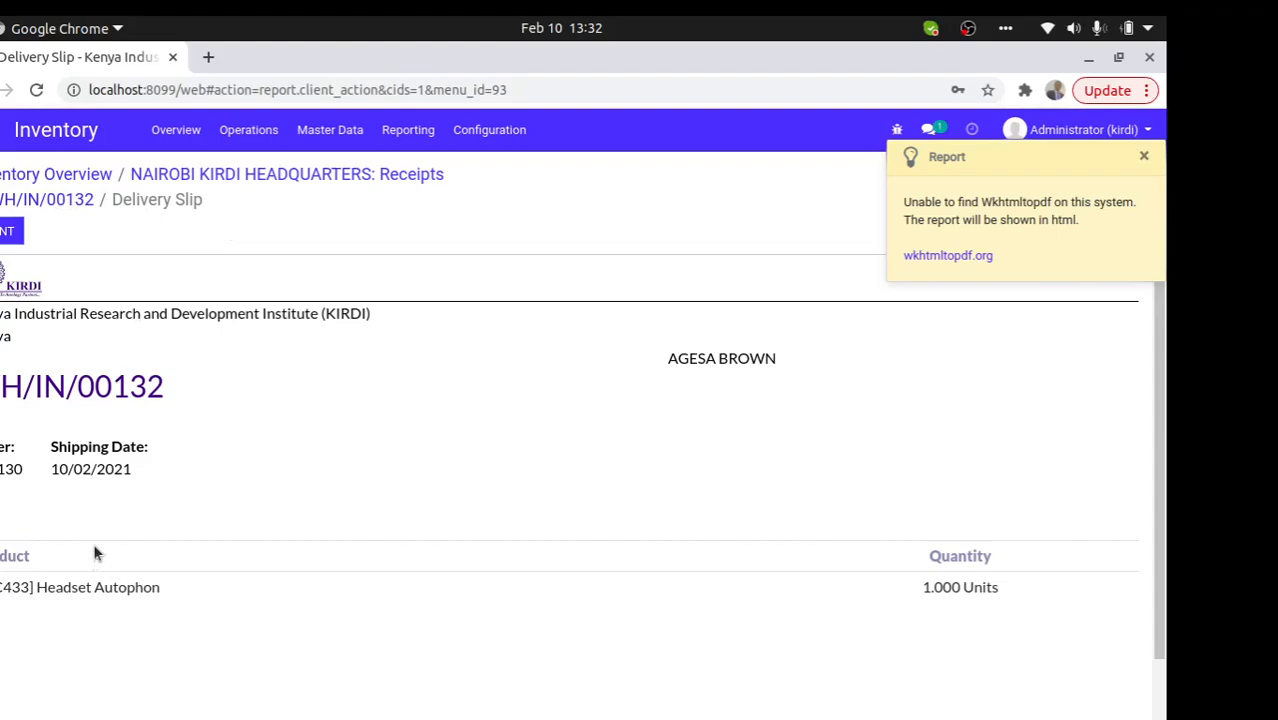
left_click(76, 205)
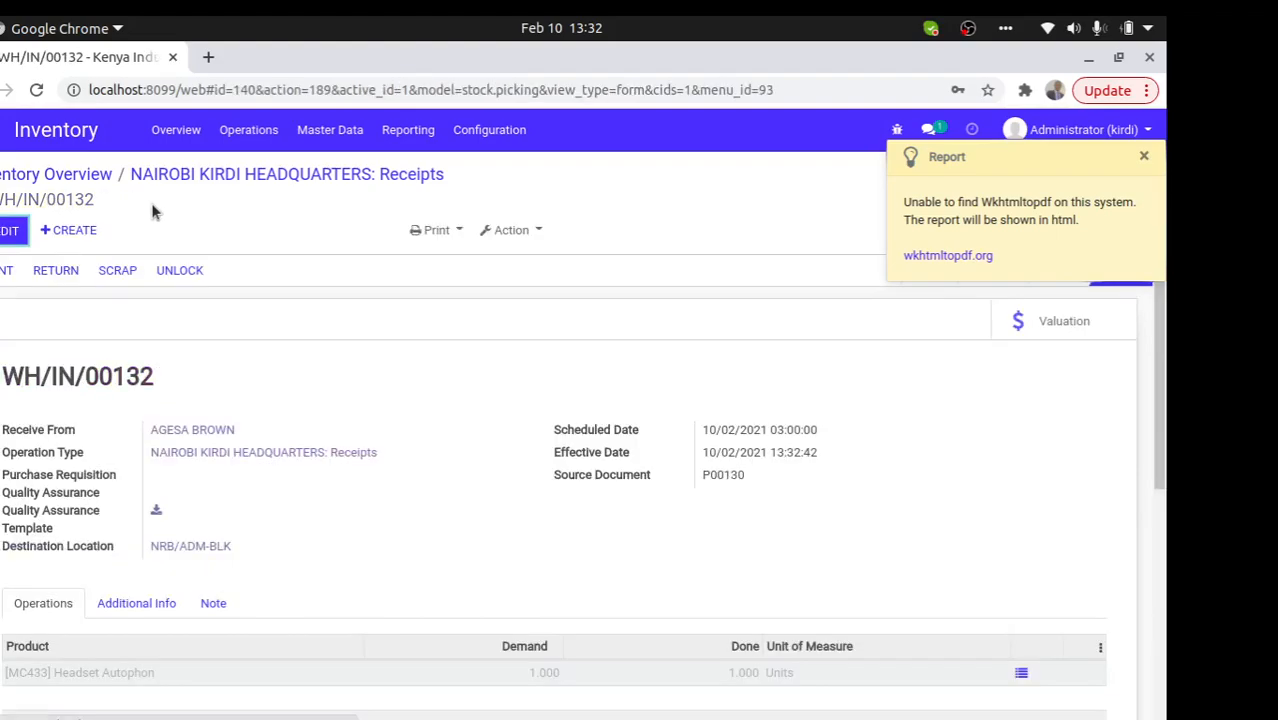
left_click(238, 178)
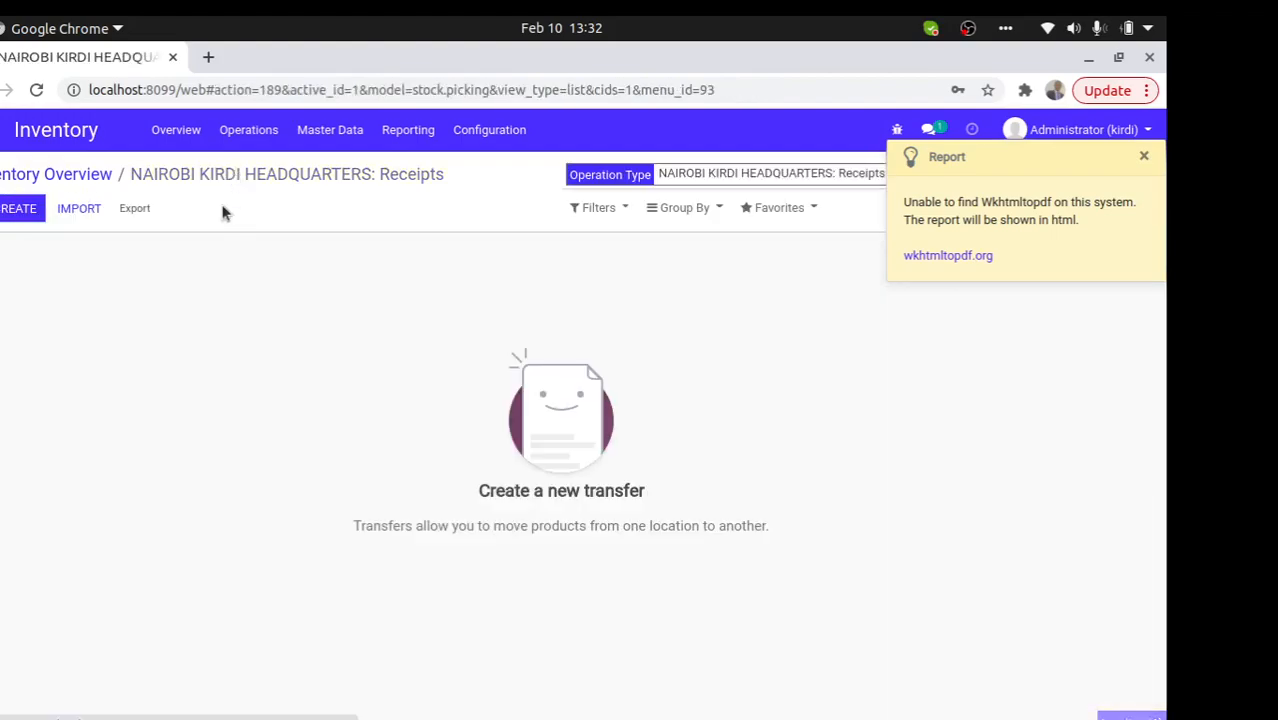
left_click(88, 175)
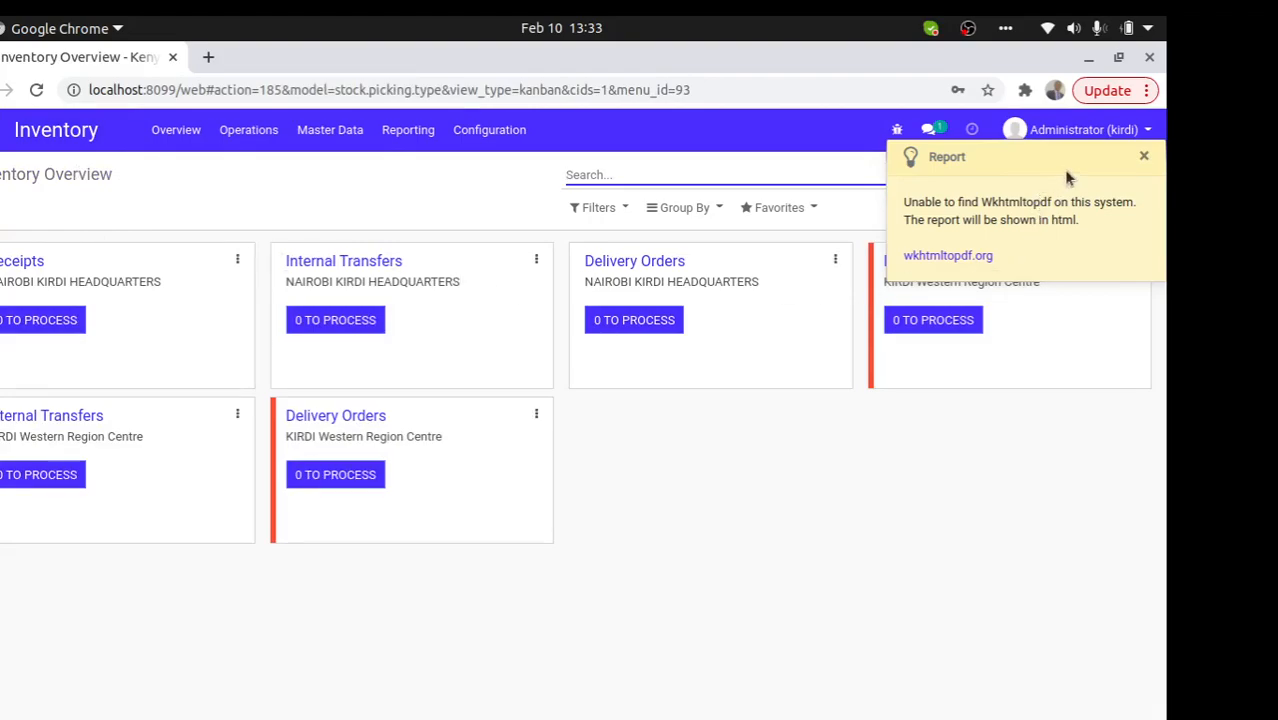
left_click(1144, 156)
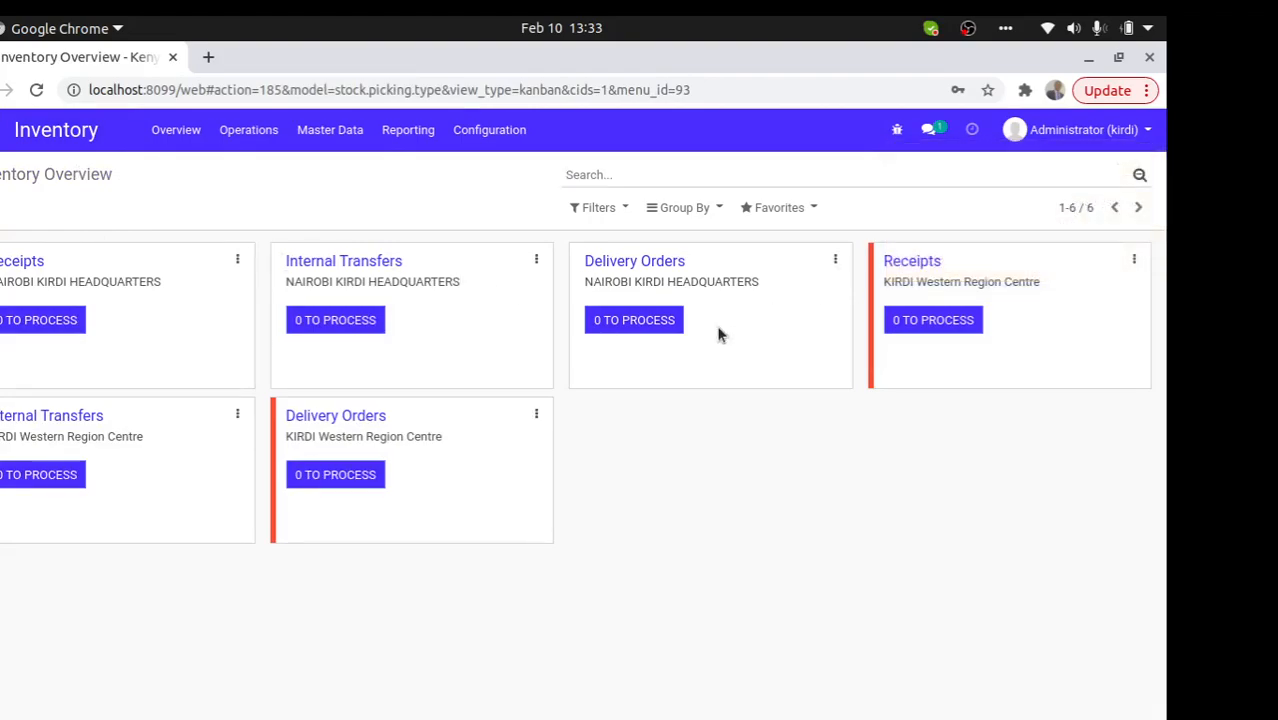
- Create a new Planned Transfer from the headquarters Internal Transfers card menu
left_click(237, 259)
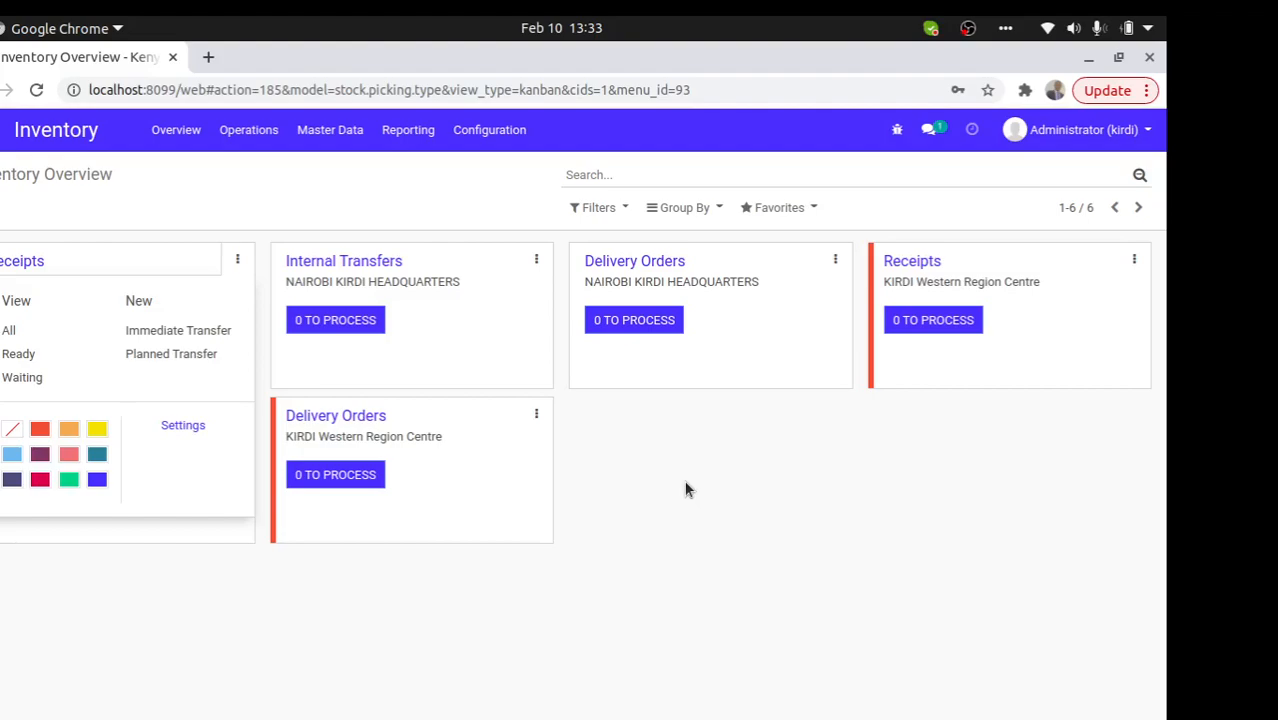
left_click(238, 260)
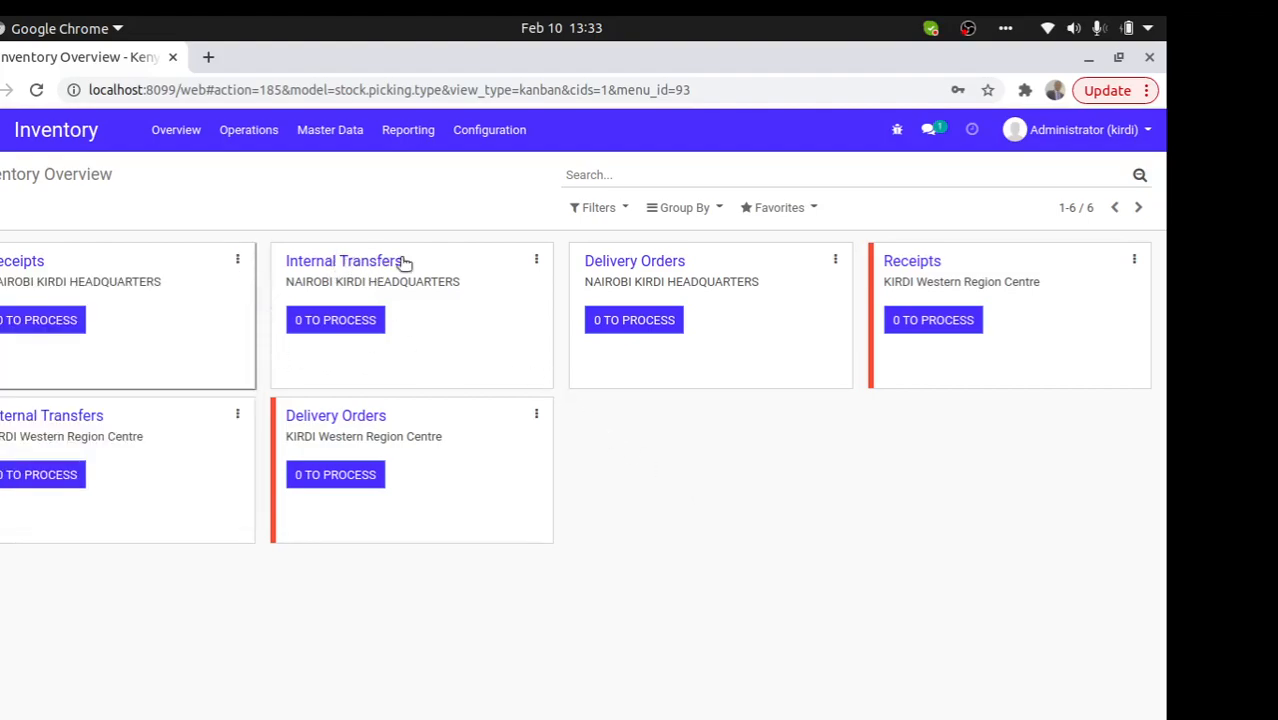
left_click(537, 262)
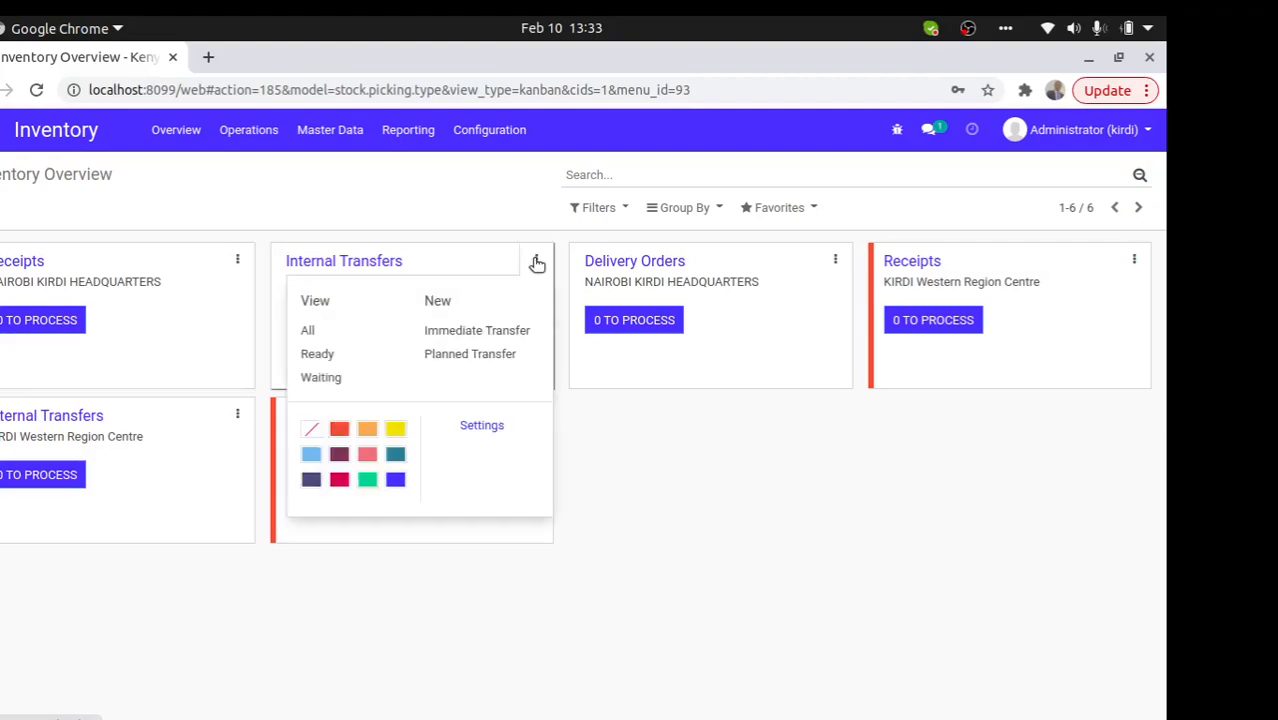
left_click(490, 356)
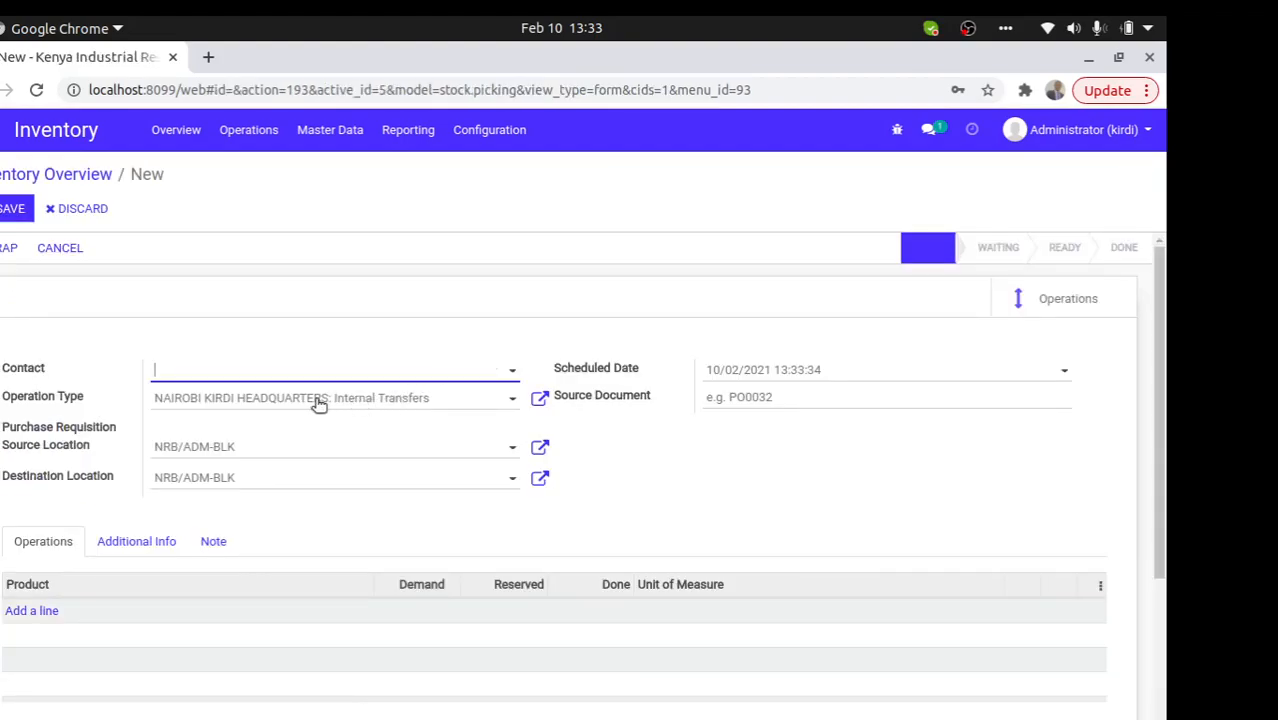
- Set the transfer's contact, source location Store Main, and destination CEO OFFICE
left_click(268, 372)
left_click(257, 423)
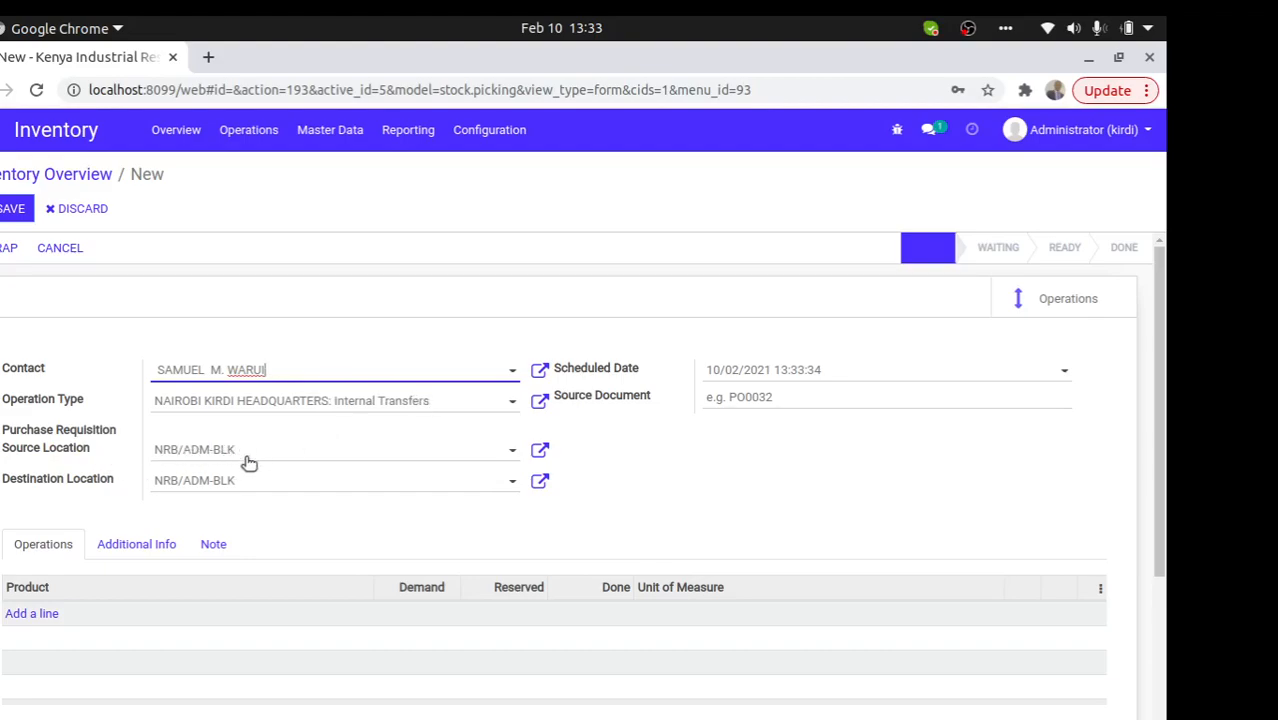
left_click_drag(250, 458, 128, 458)
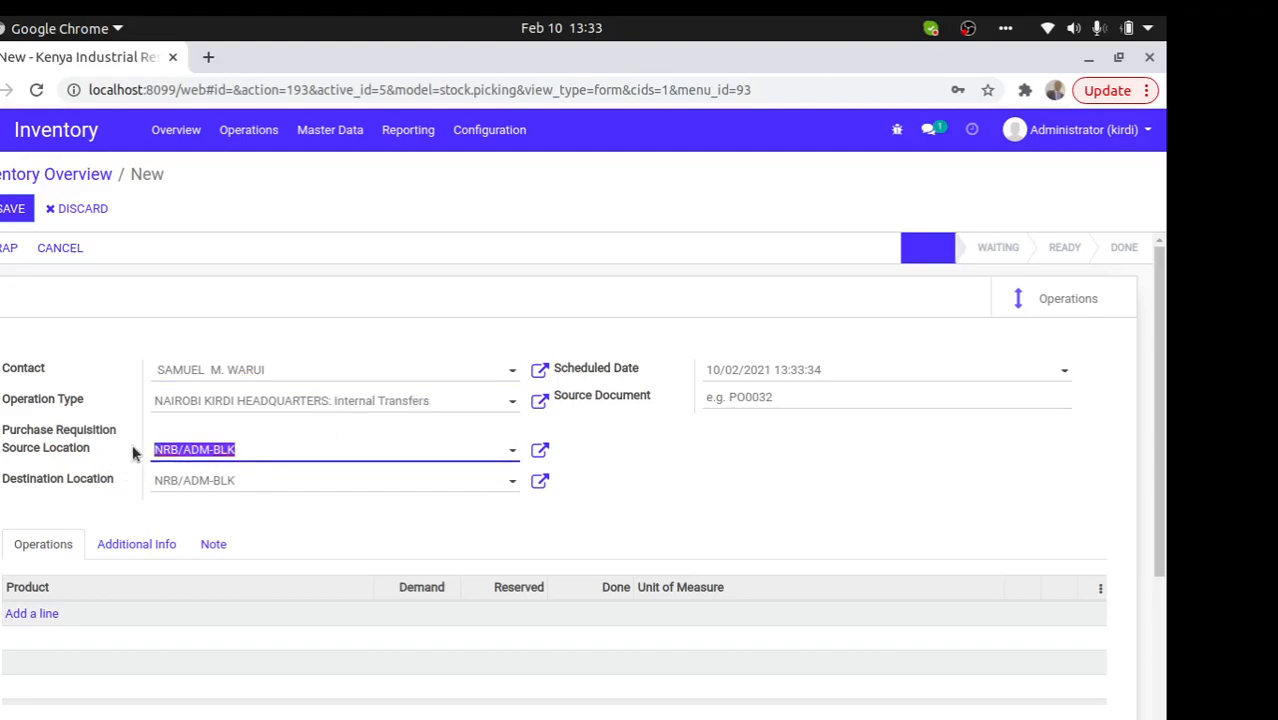
type("main")
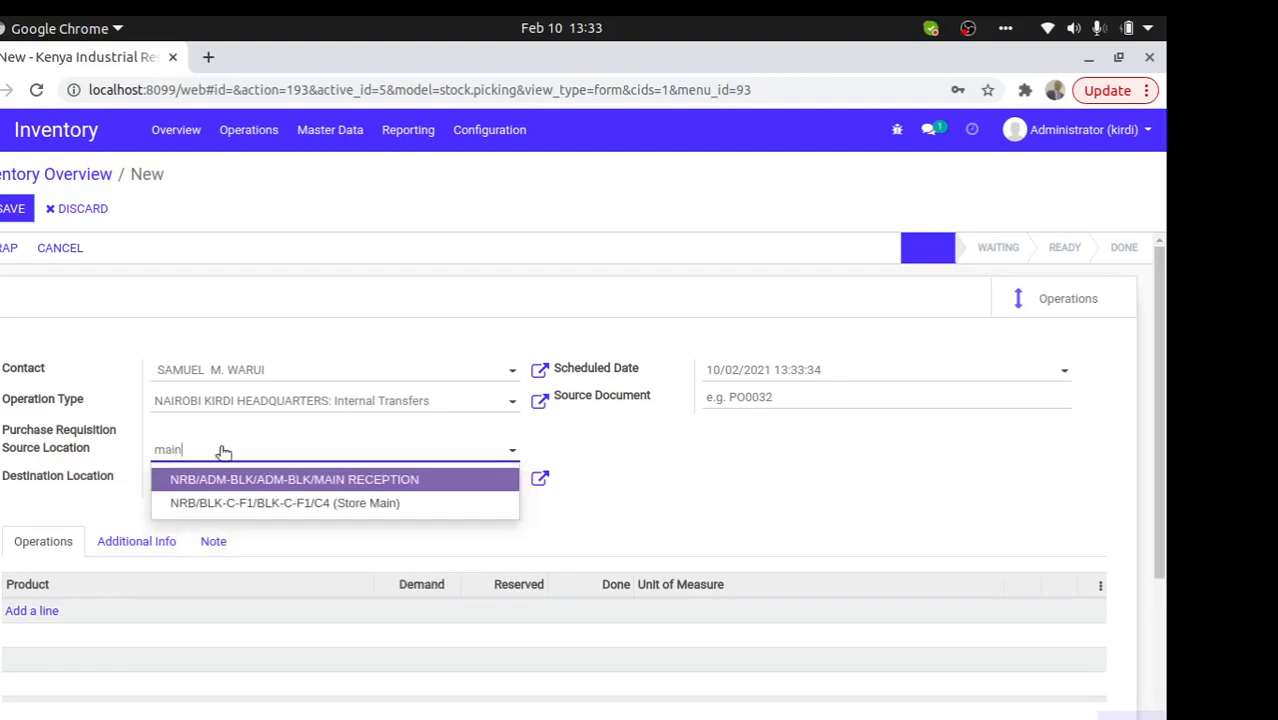
left_click(355, 504)
left_click_drag(242, 482, 116, 478)
type("ict")
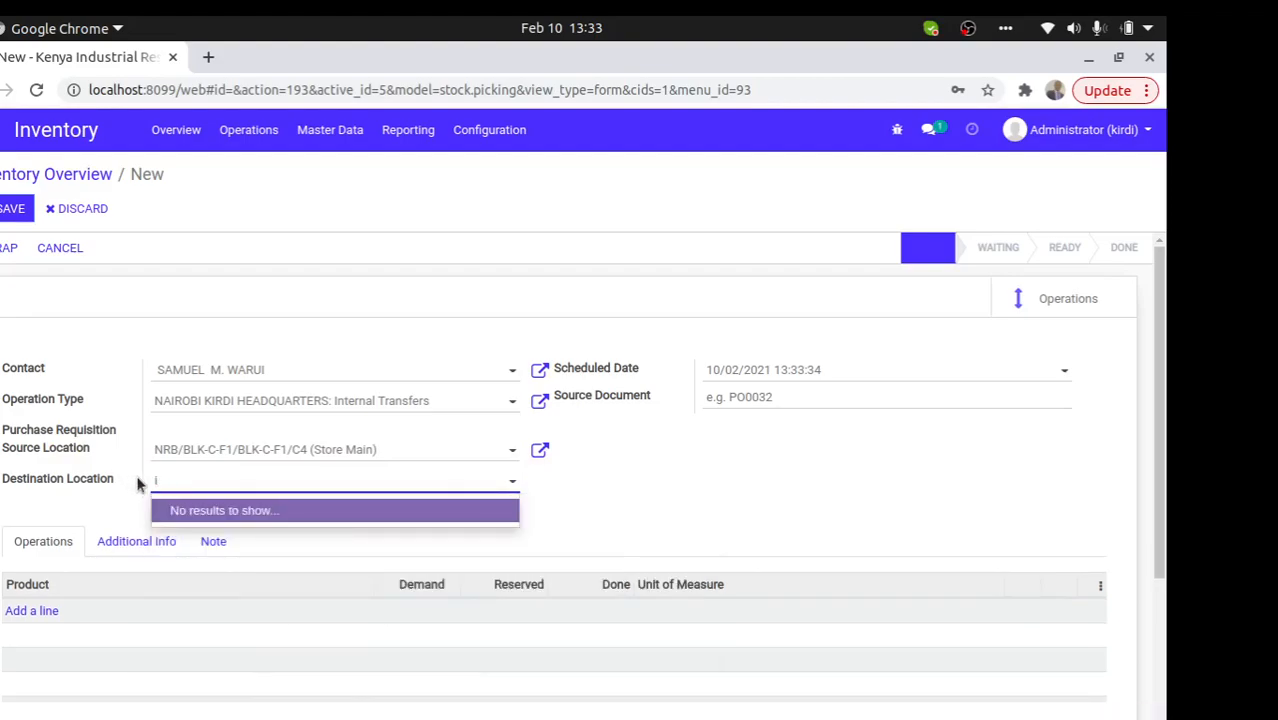
key("BackSpace")
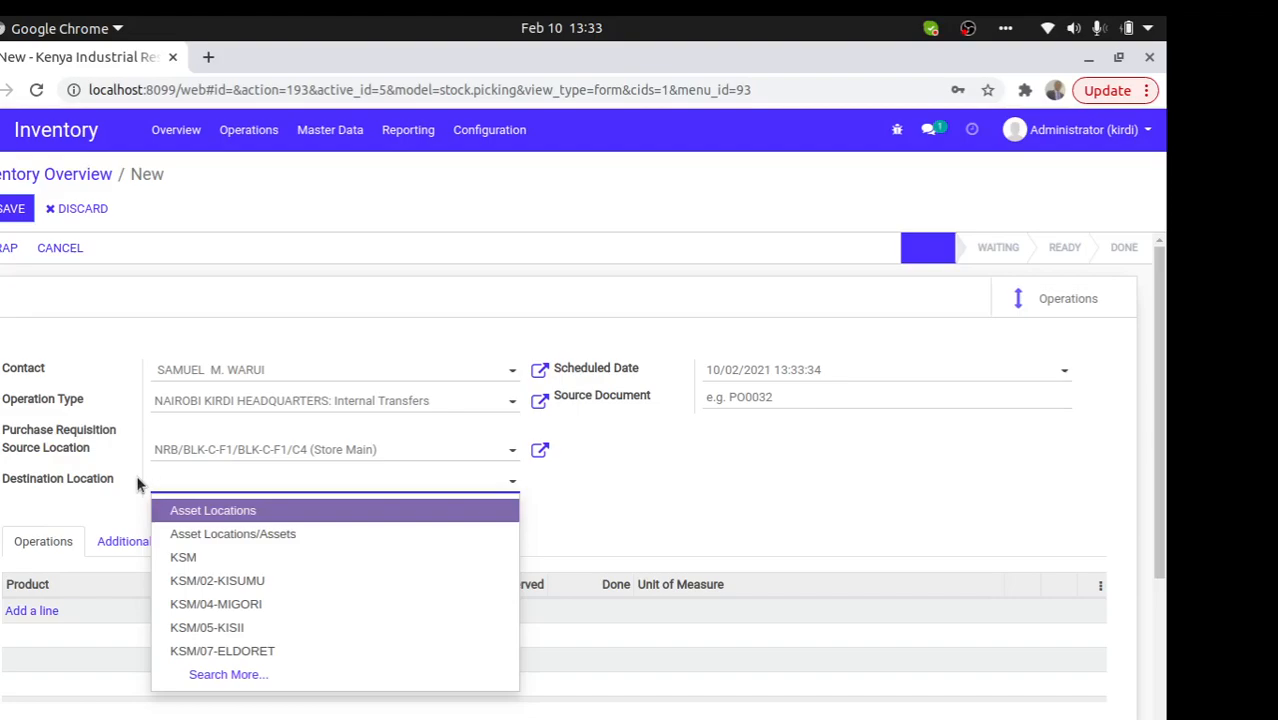
left_click(245, 675)
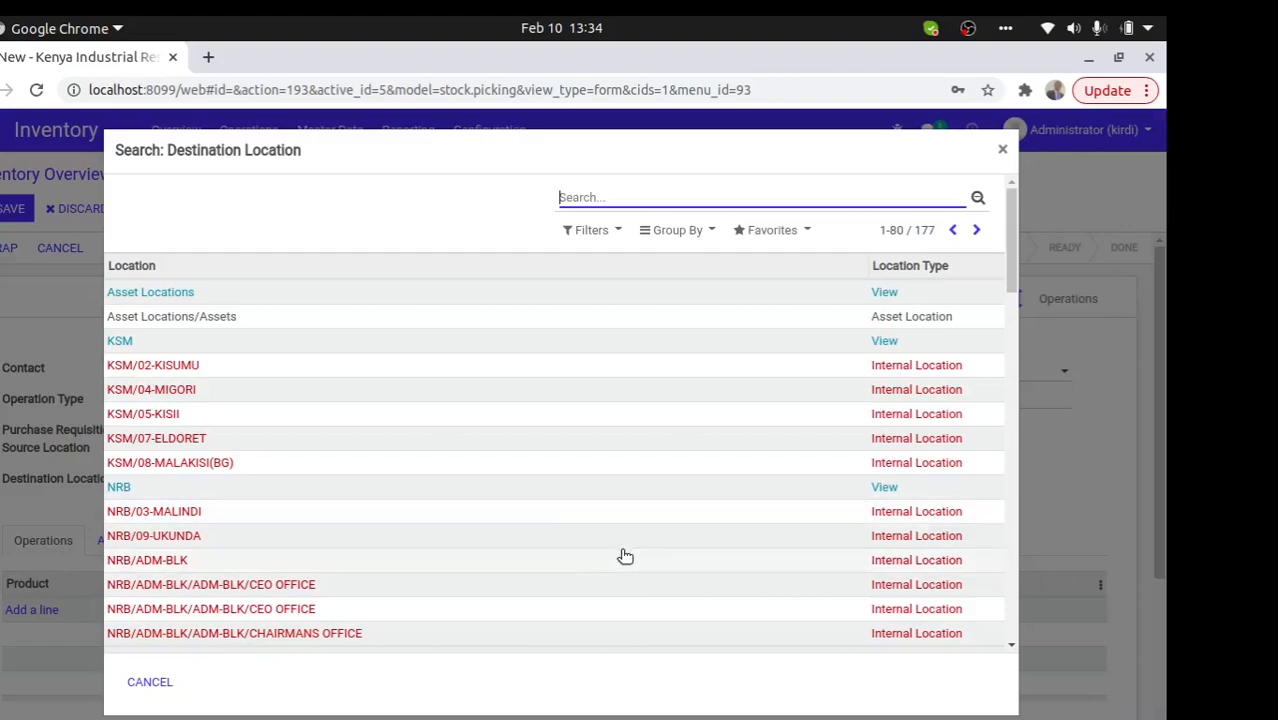
left_click(305, 585)
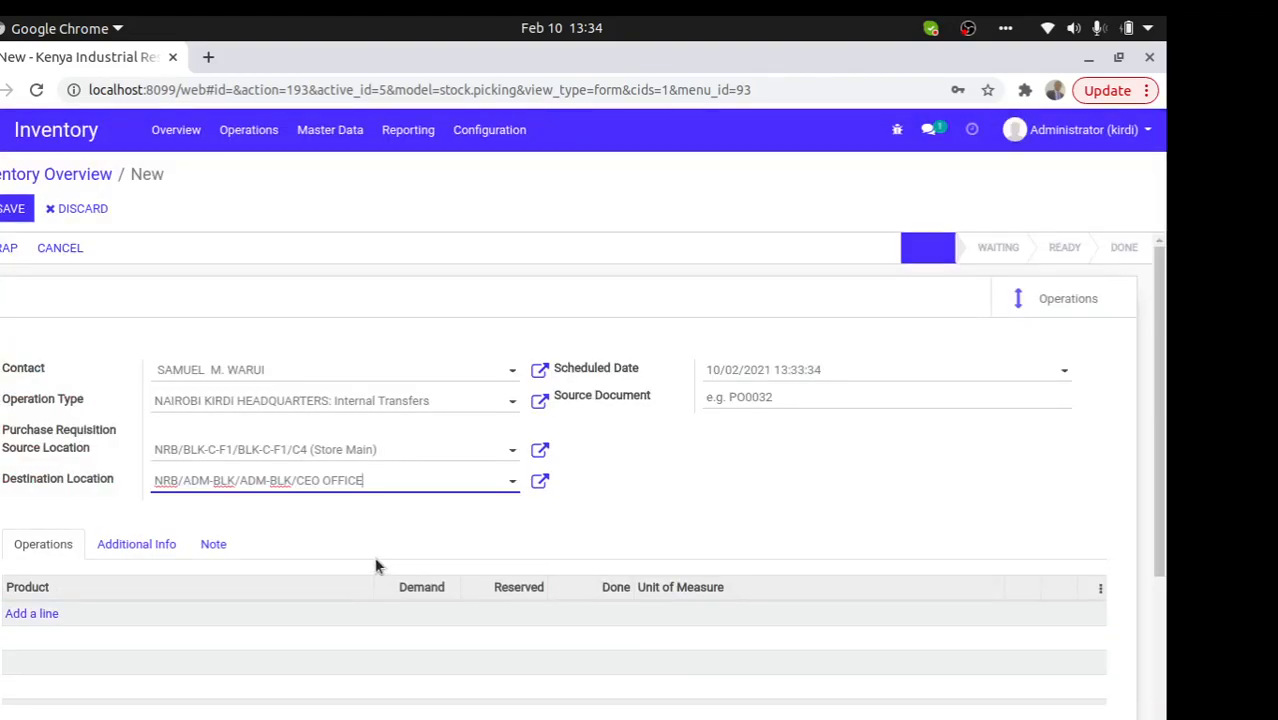
- Add a line for the FU006 Buckley swivel chair with demand 1 and save the transfer
left_click(37, 612)
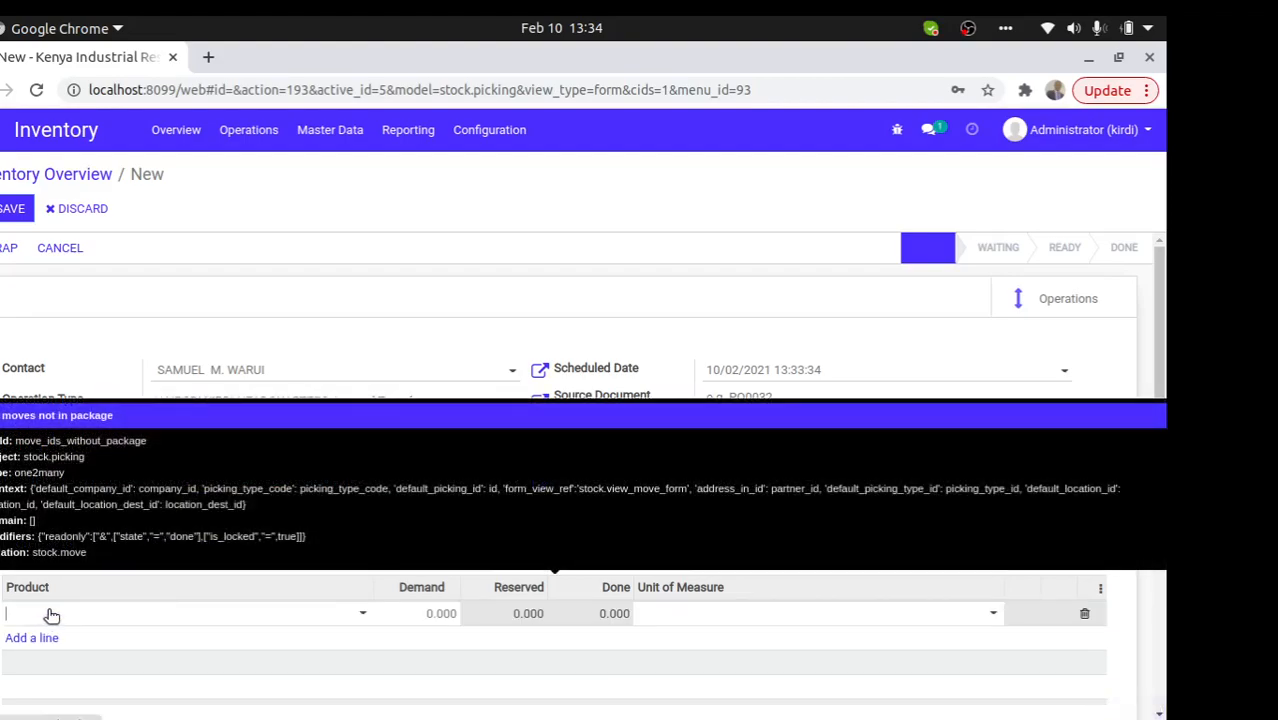
left_click(80, 617)
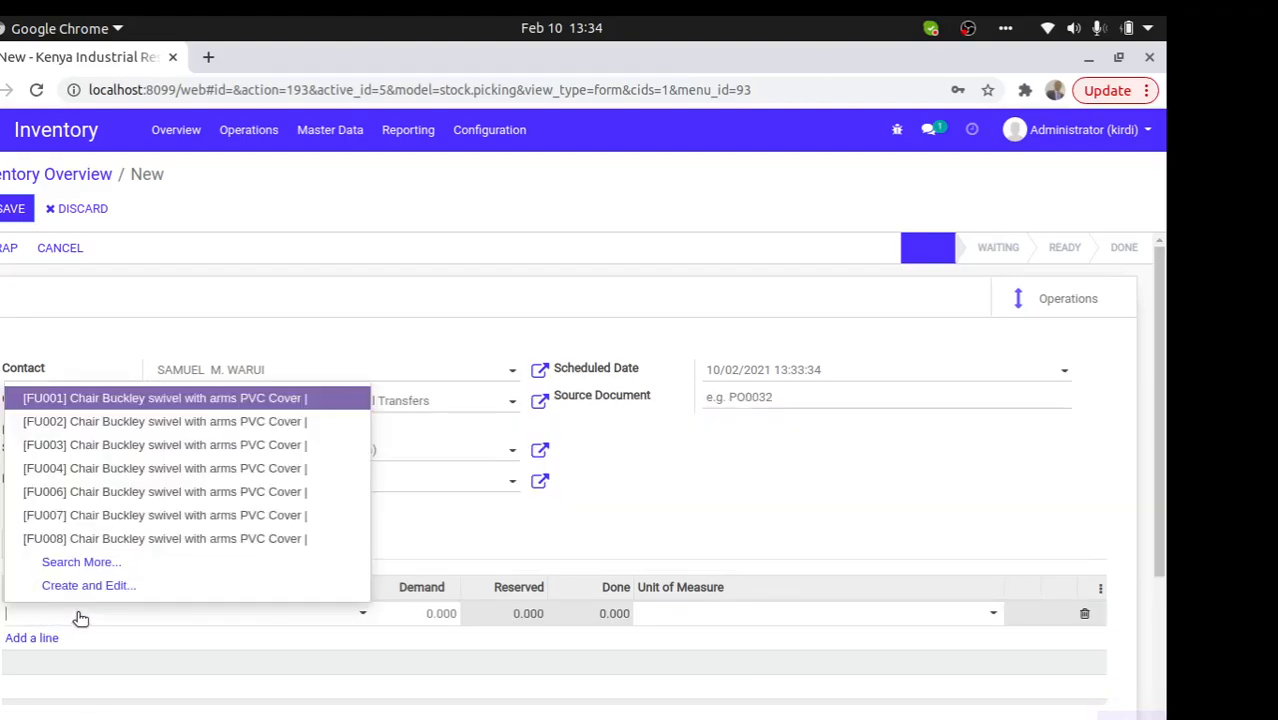
left_click(150, 491)
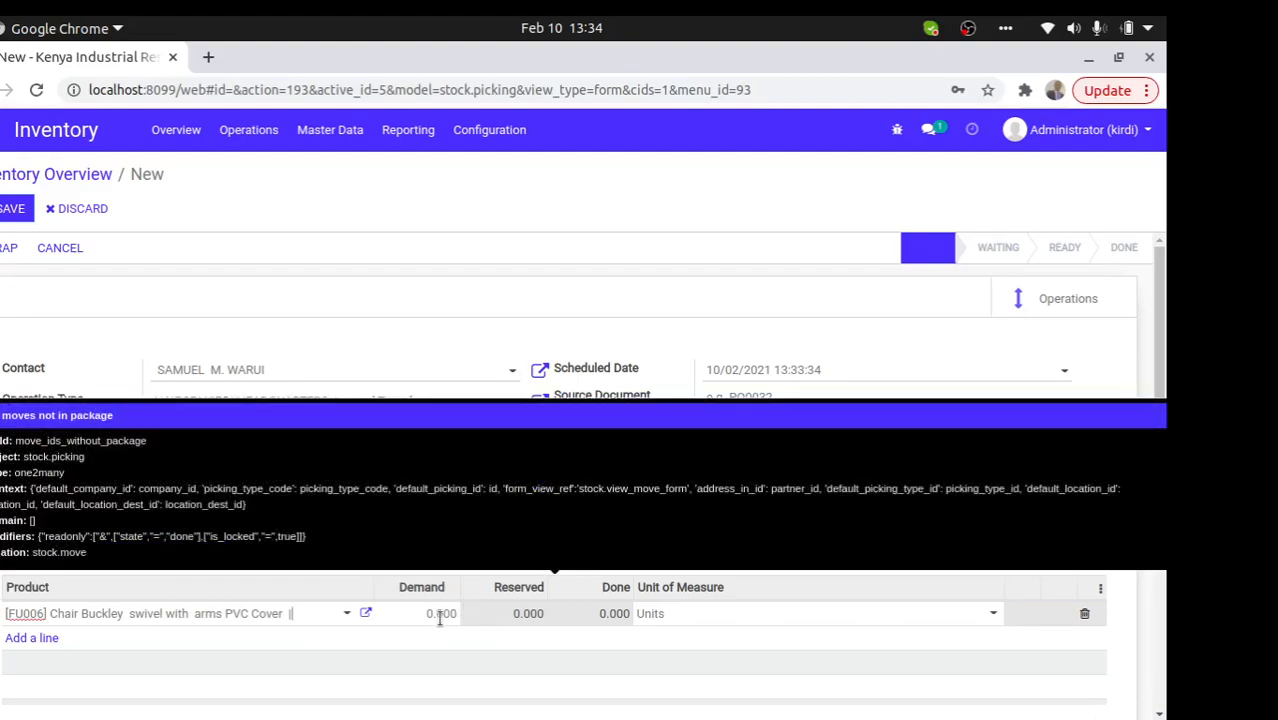
left_click(434, 613)
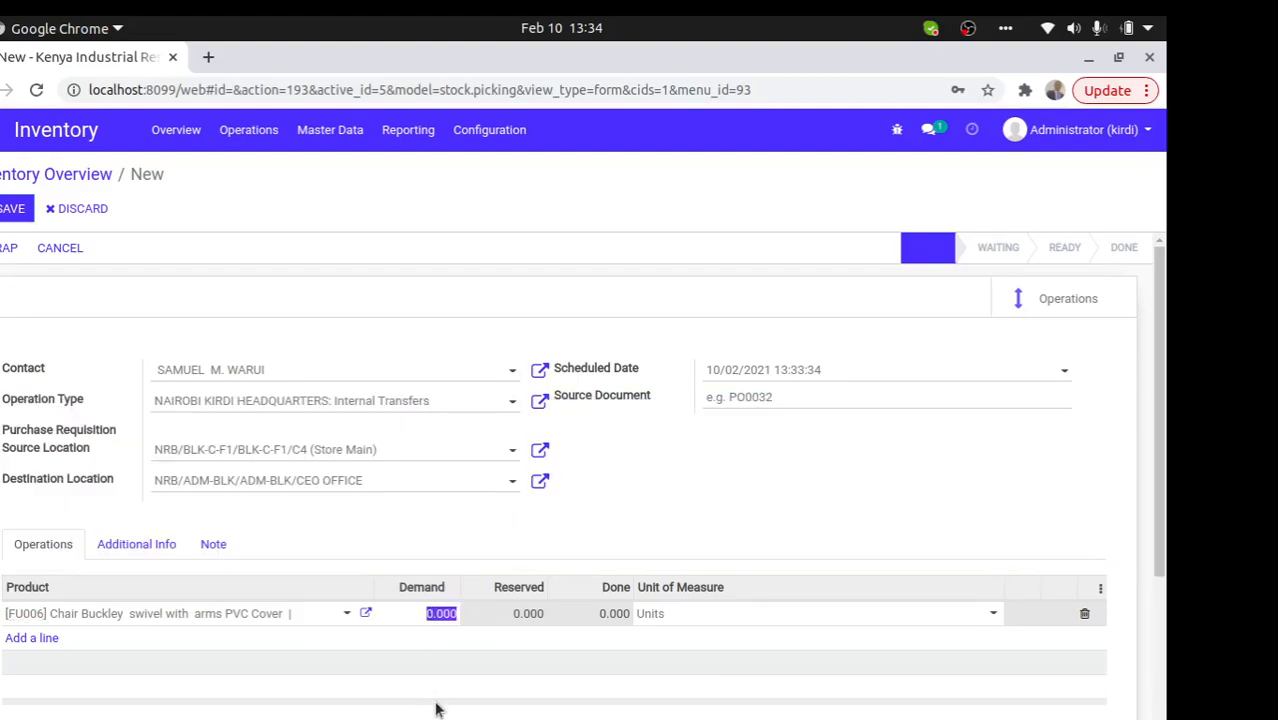
type("1")
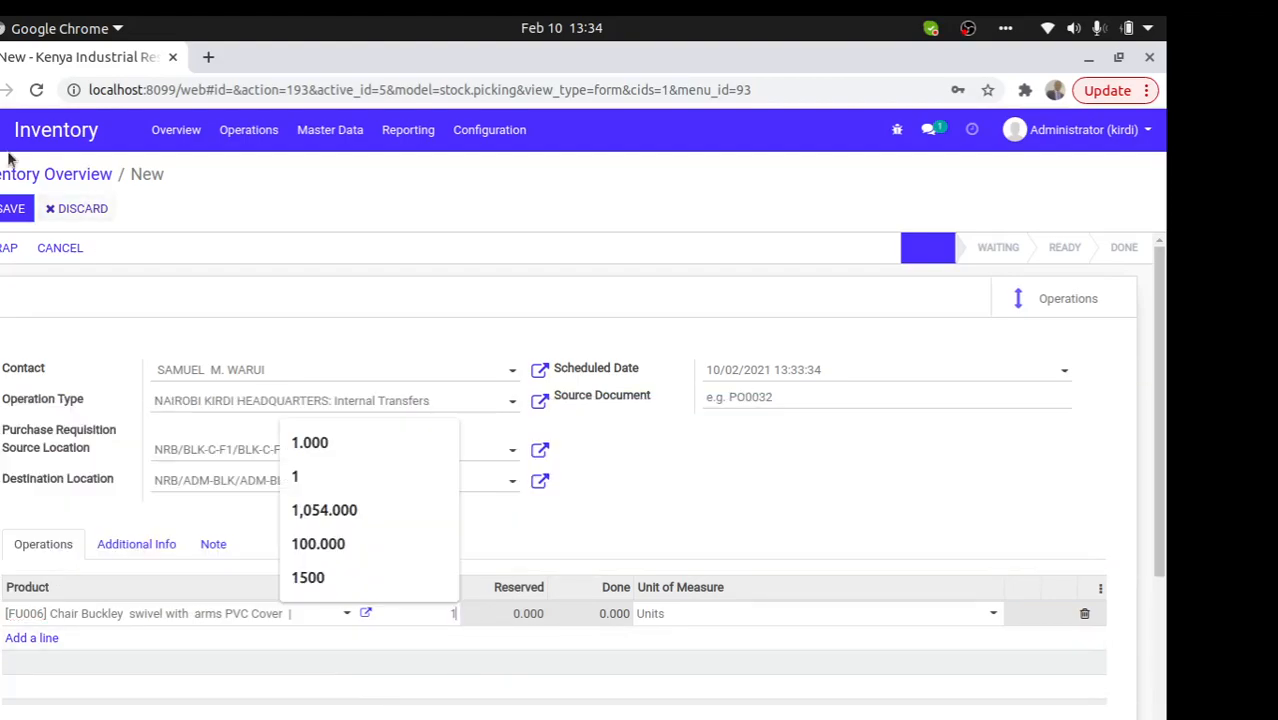
left_click(6, 208)
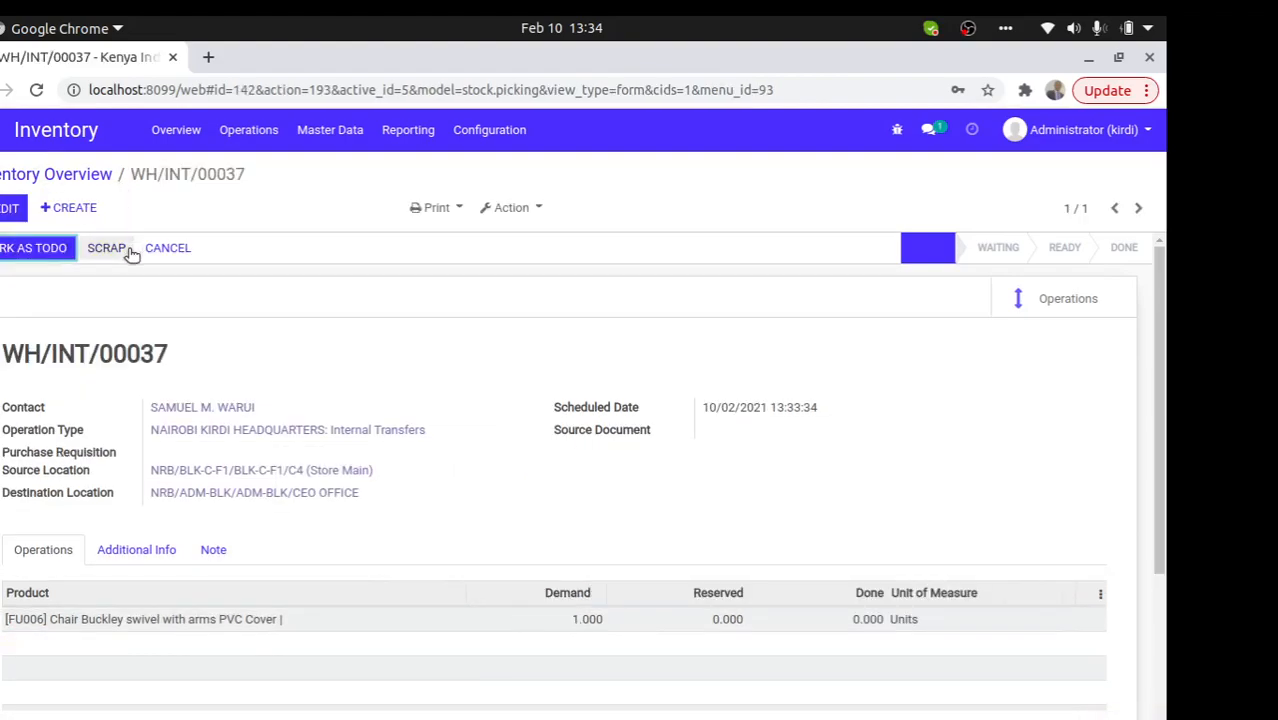
- Mark WH/INT/00037 as to-do, dismiss the validation error, and return to Inventory Overview
left_click(42, 250)
left_click(55, 251)
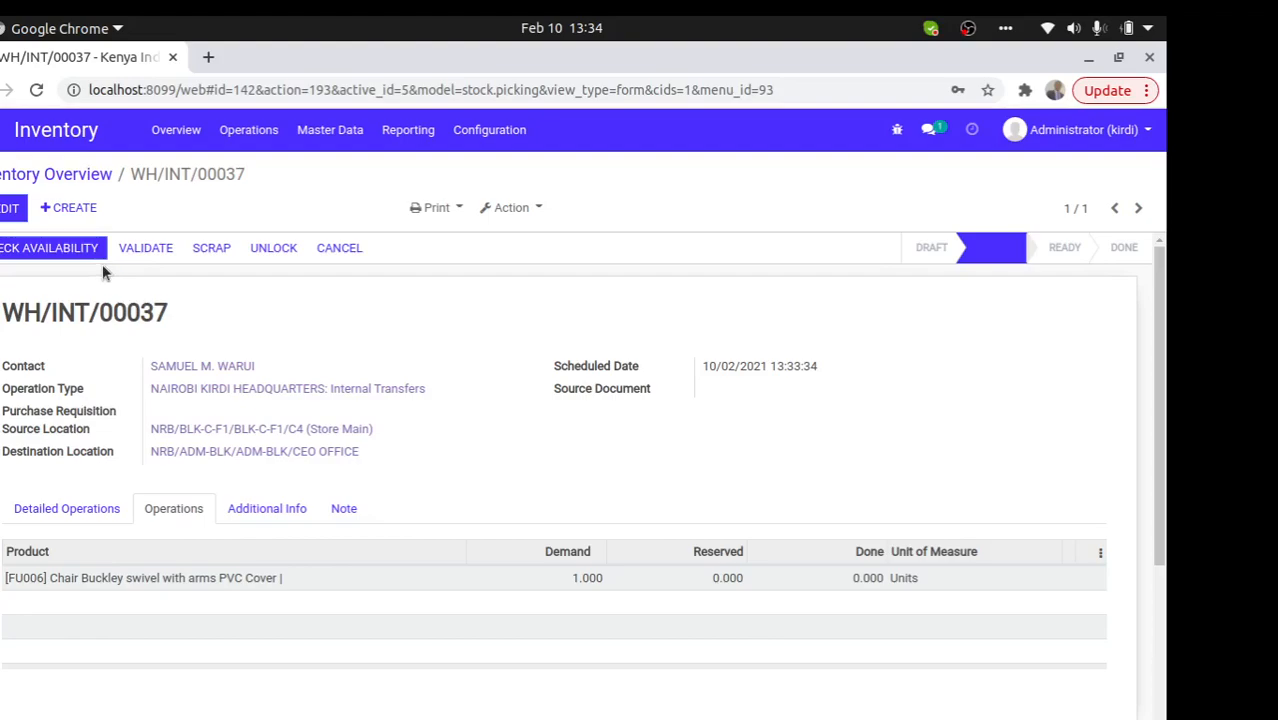
left_click(140, 247)
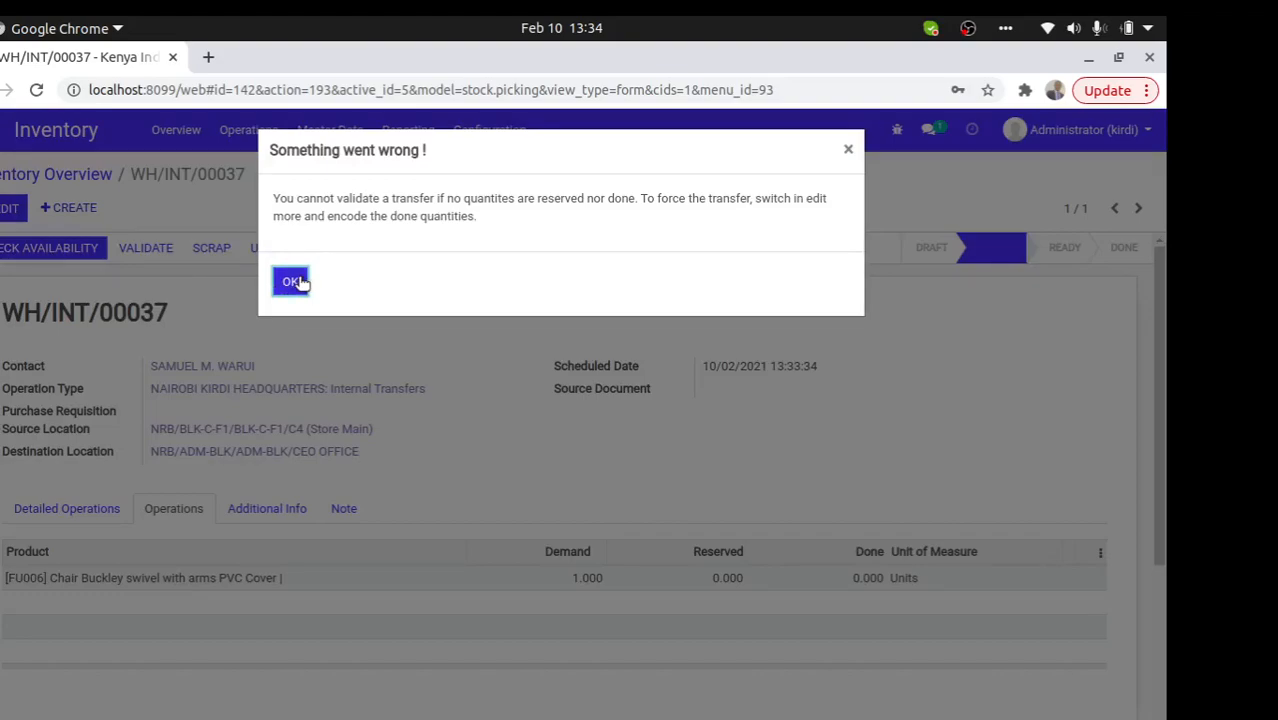
left_click(291, 281)
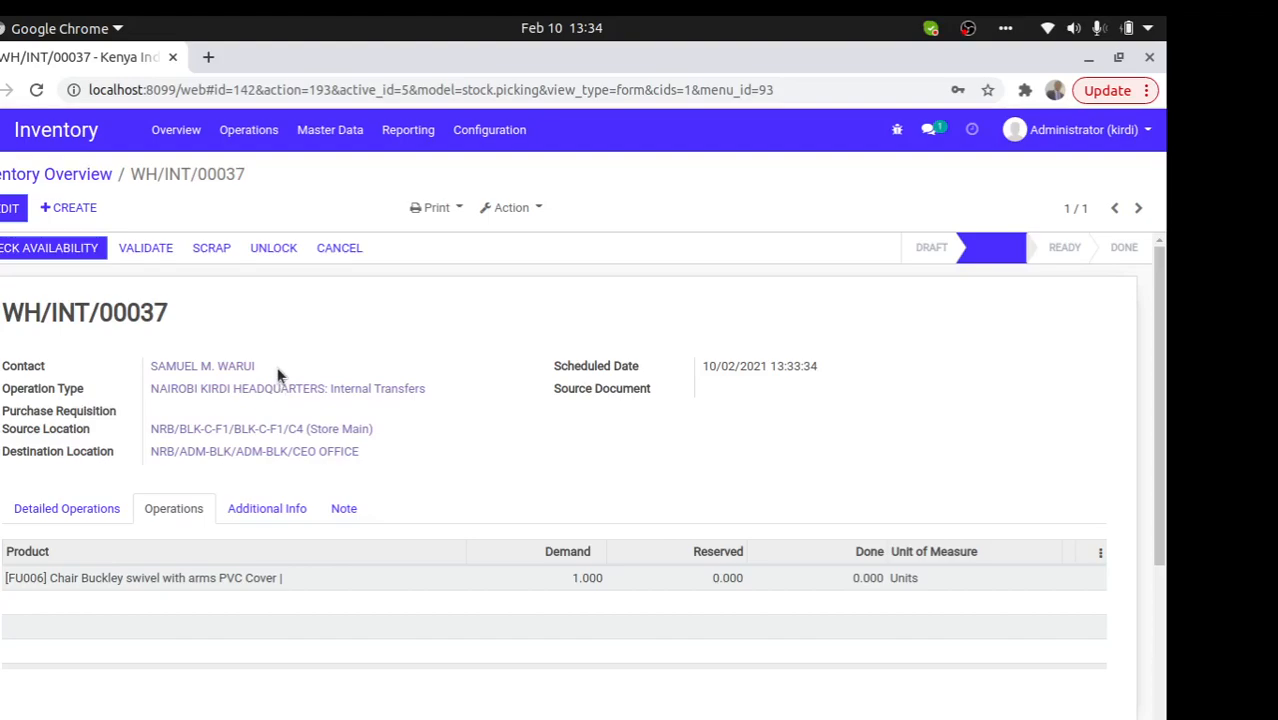
left_click_drag(258, 366, 148, 366)
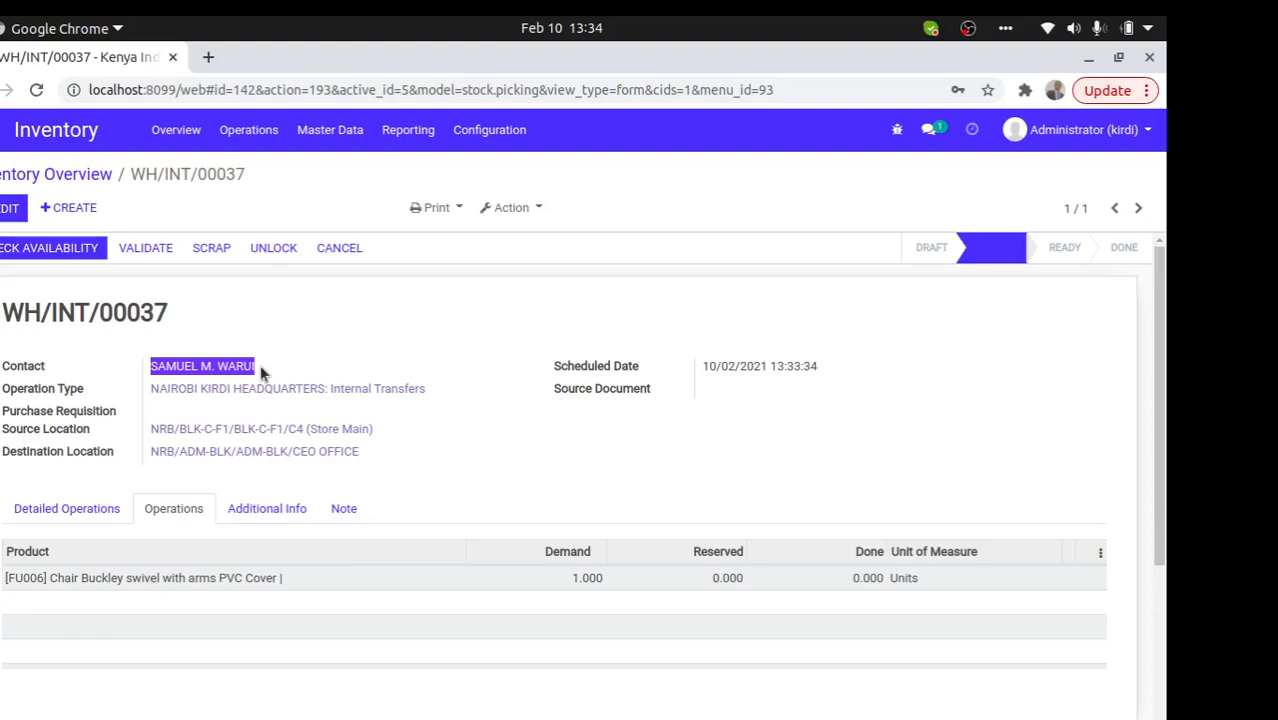
left_click(80, 177)
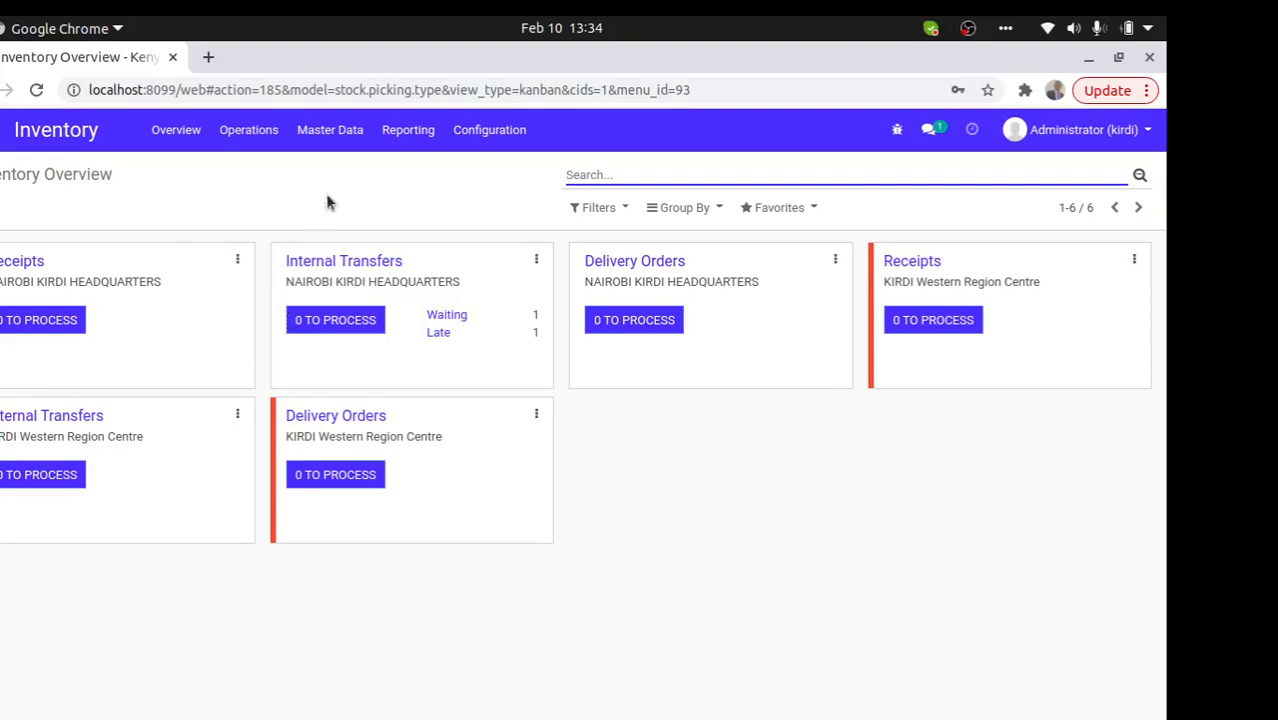
- Set up a Stock Card report for 2020 covering chairs FU001, FU003 and FU006
left_click(404, 138)
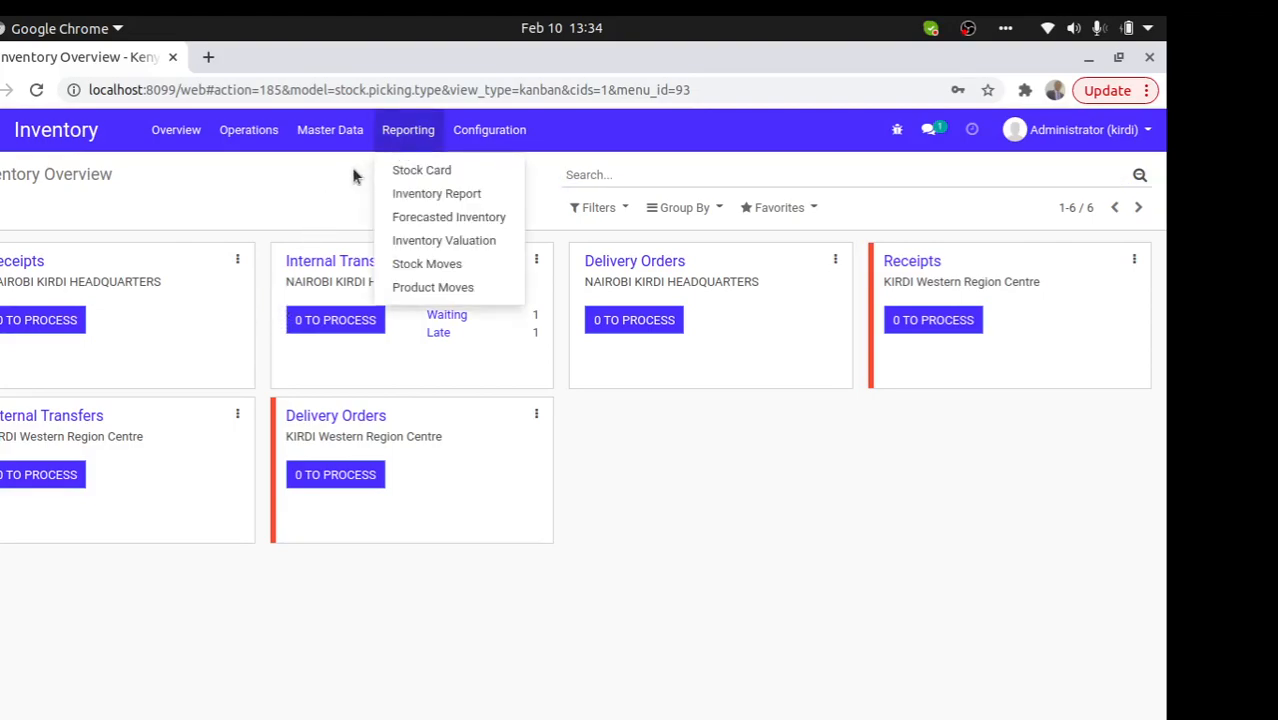
left_click(430, 172)
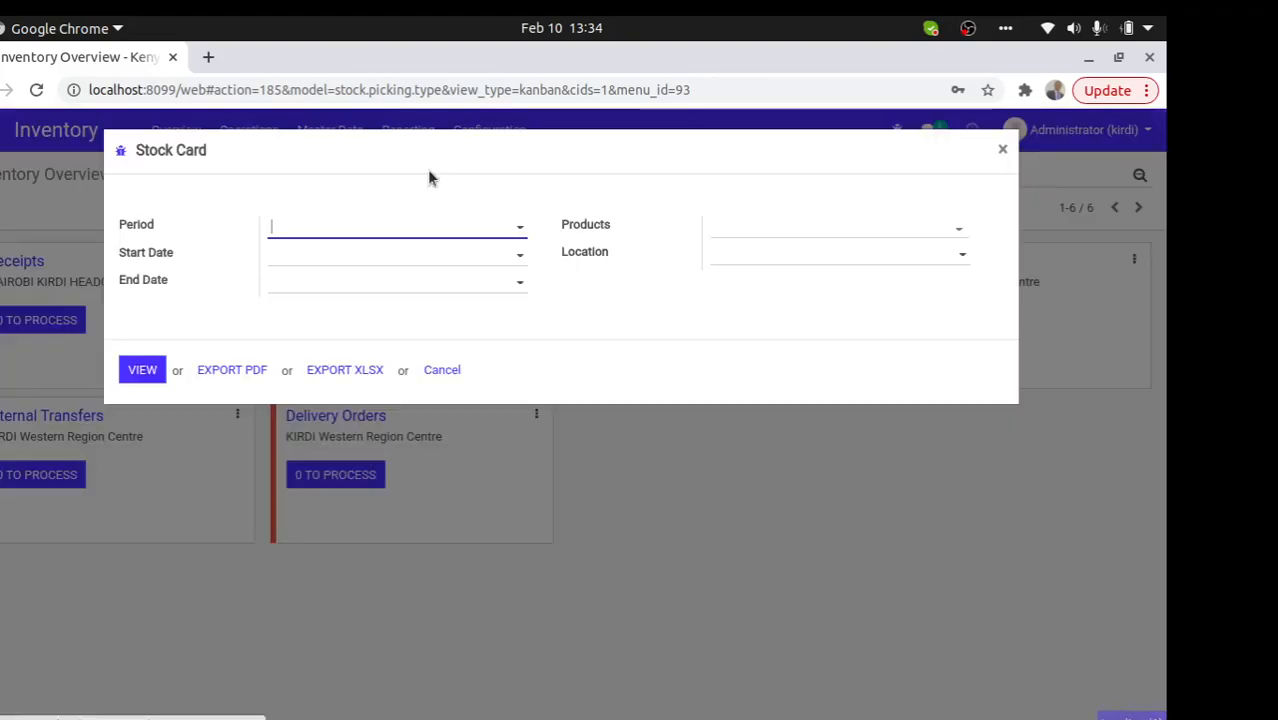
left_click(385, 232)
left_click(373, 255)
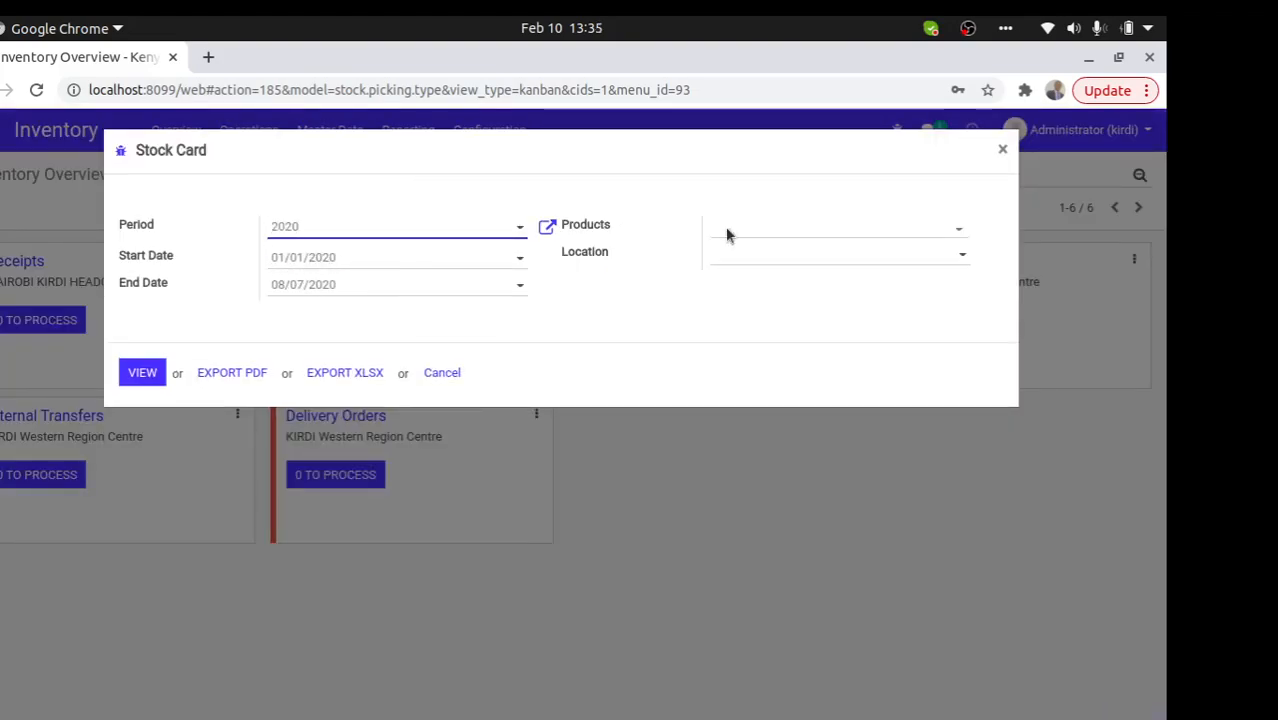
left_click(846, 232)
left_click(805, 252)
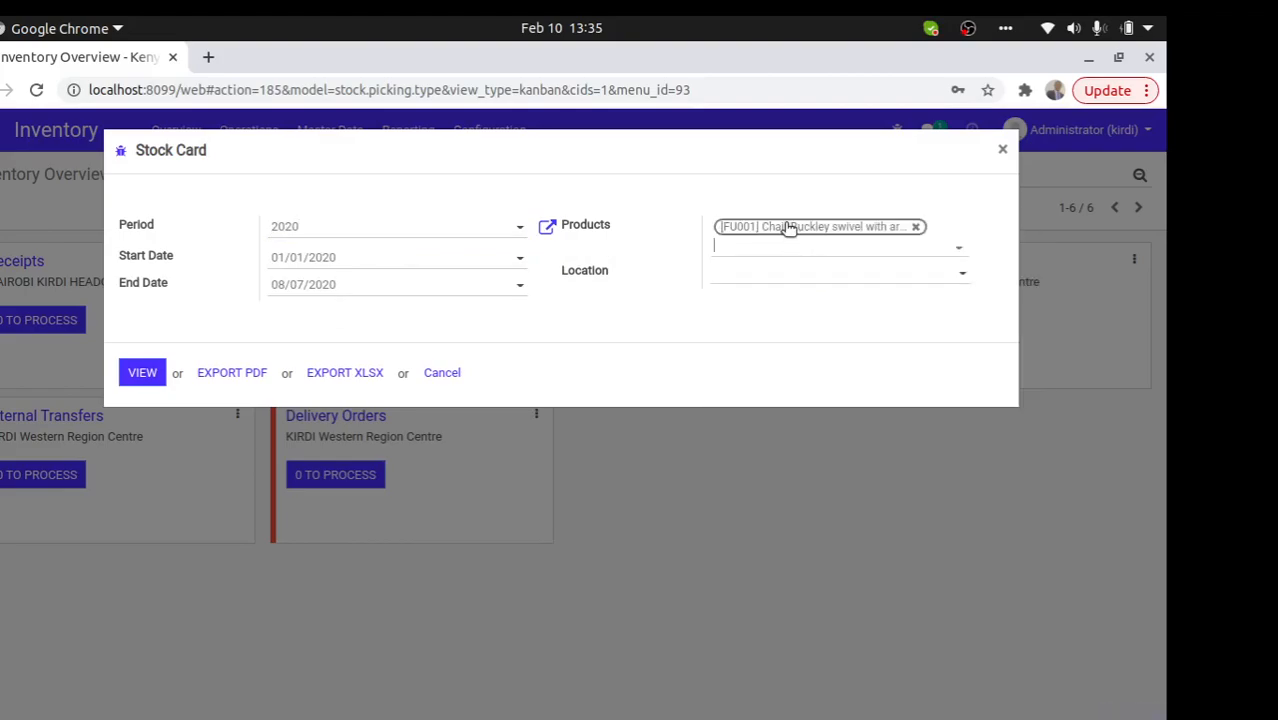
left_click(830, 249)
left_click(830, 306)
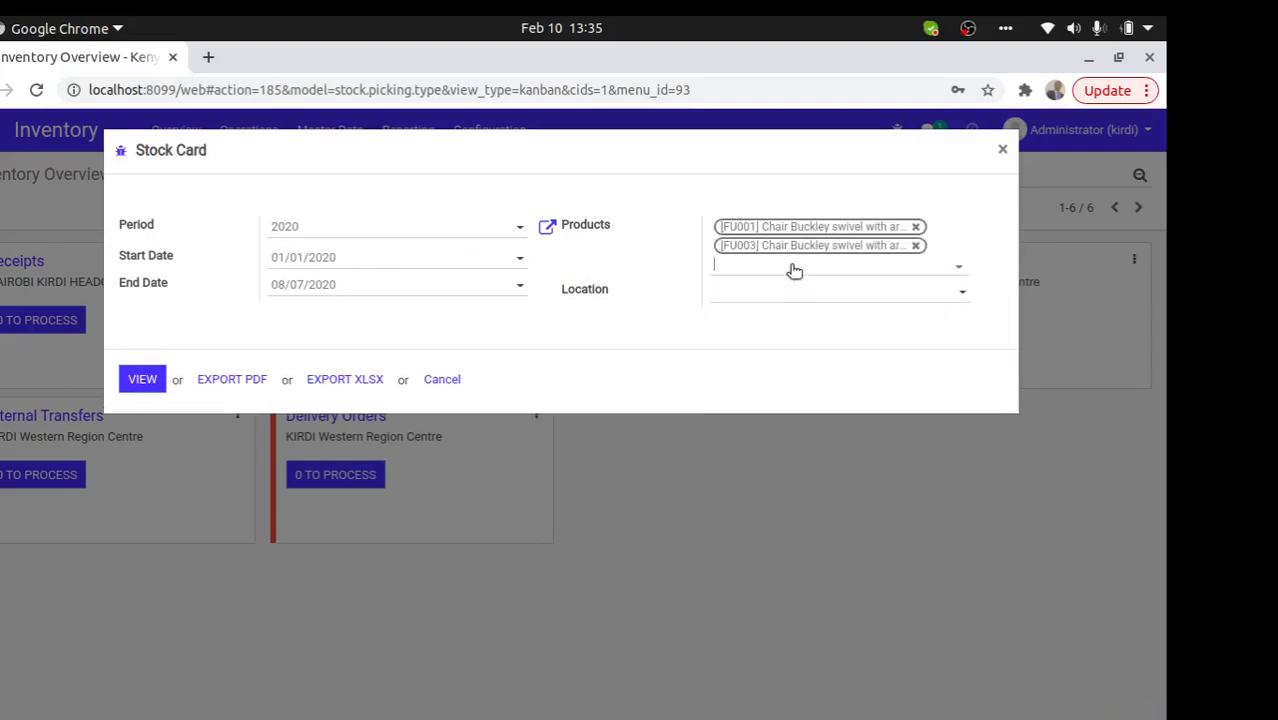
left_click(815, 268)
left_click(780, 334)
- Try Asset Locations/Assets as the report location, clear it, and attempt a PDF export
left_click(778, 312)
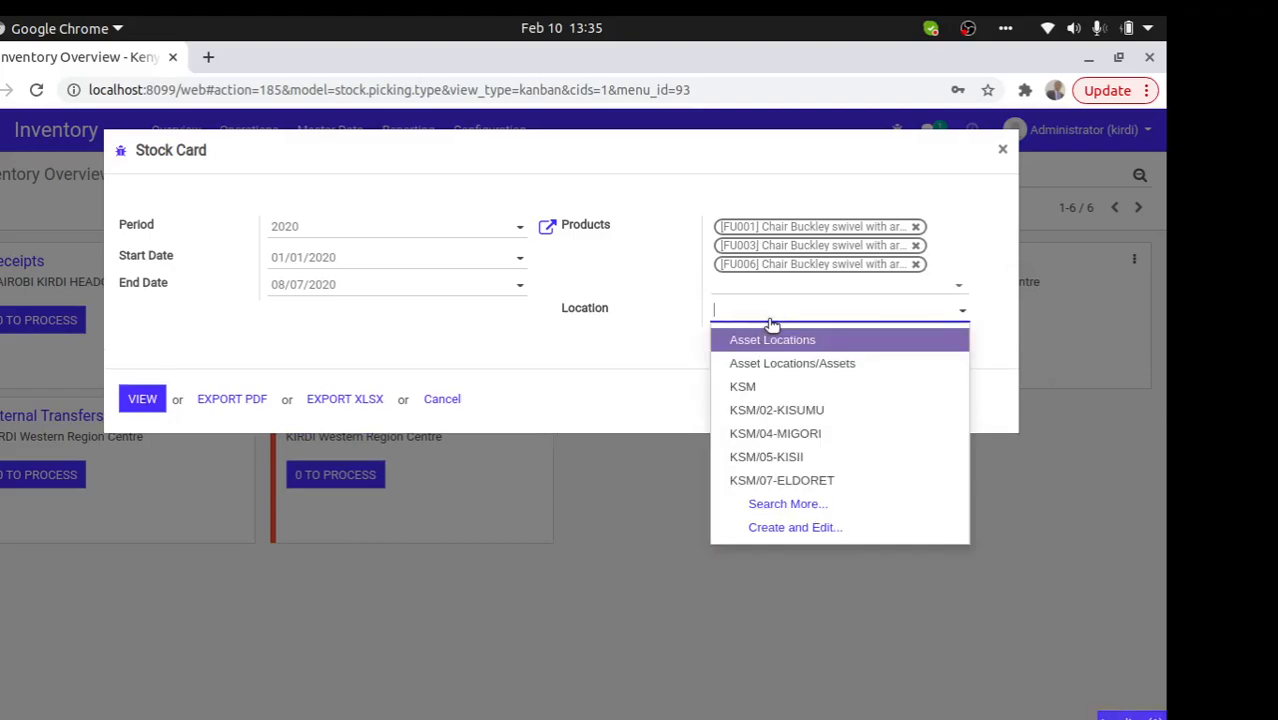
left_click(758, 362)
left_click_drag(869, 309, 717, 328)
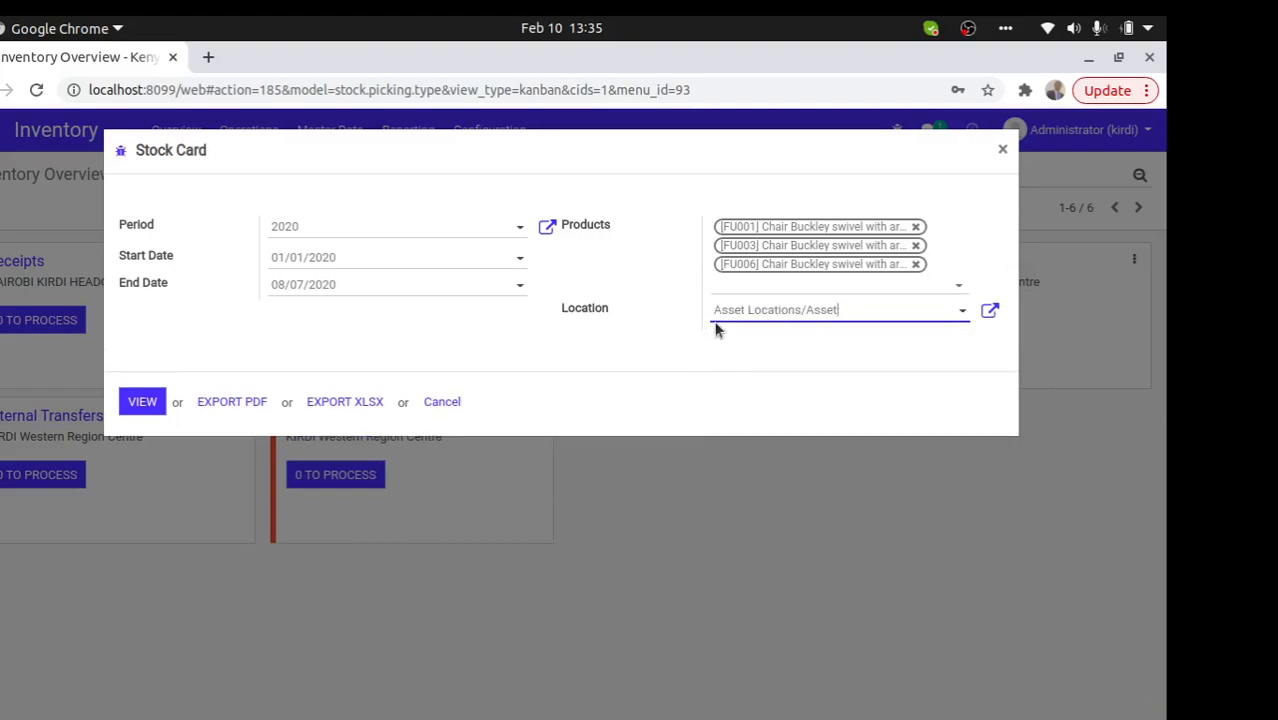
key("BackSpace")
key("BackSpace")
key("BackSpace")
key("BackSpace")
key("BackSpace")
key("BackSpace")
key("BackSpace")
key("BackSpace")
key("BackSpace")
key("BackSpace")
key("BackSpace")
key("BackSpace")
key("BackSpace")
key("BackSpace")
key("BackSpace")
key("BackSpace")
key("BackSpace")
key("BackSpace")
key("BackSpace")
key("BackSpace")
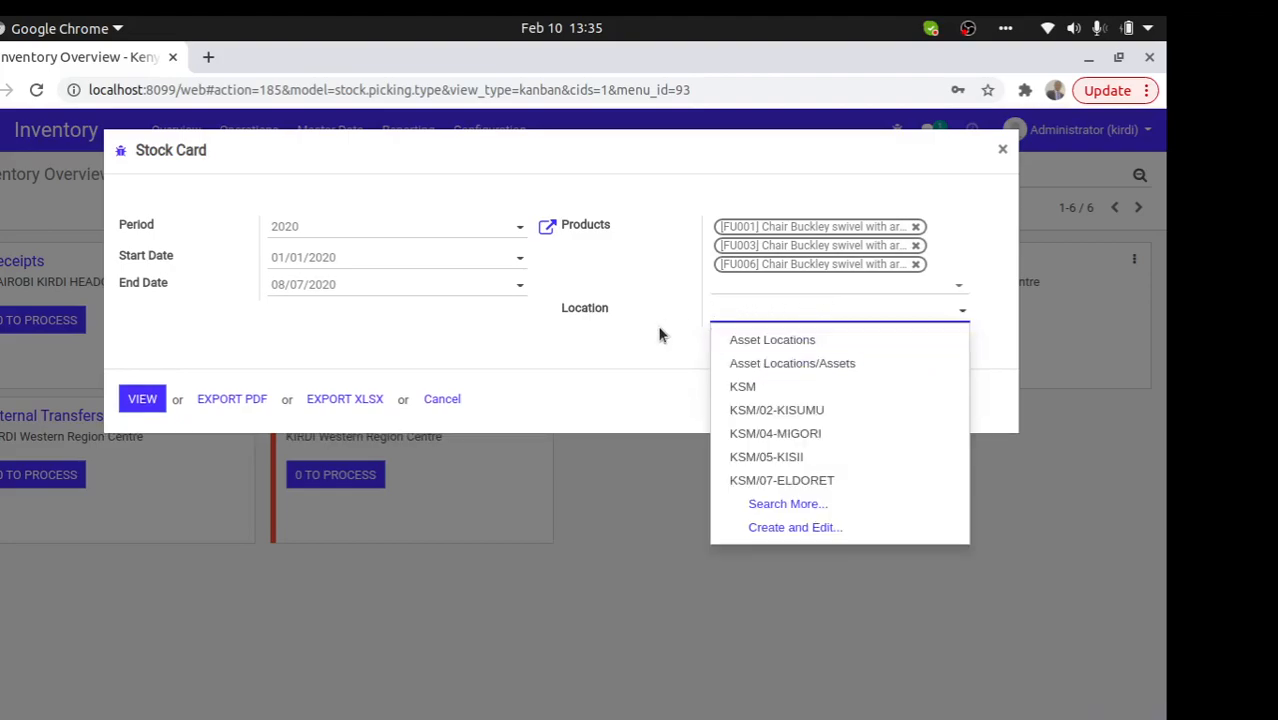
left_click(659, 335)
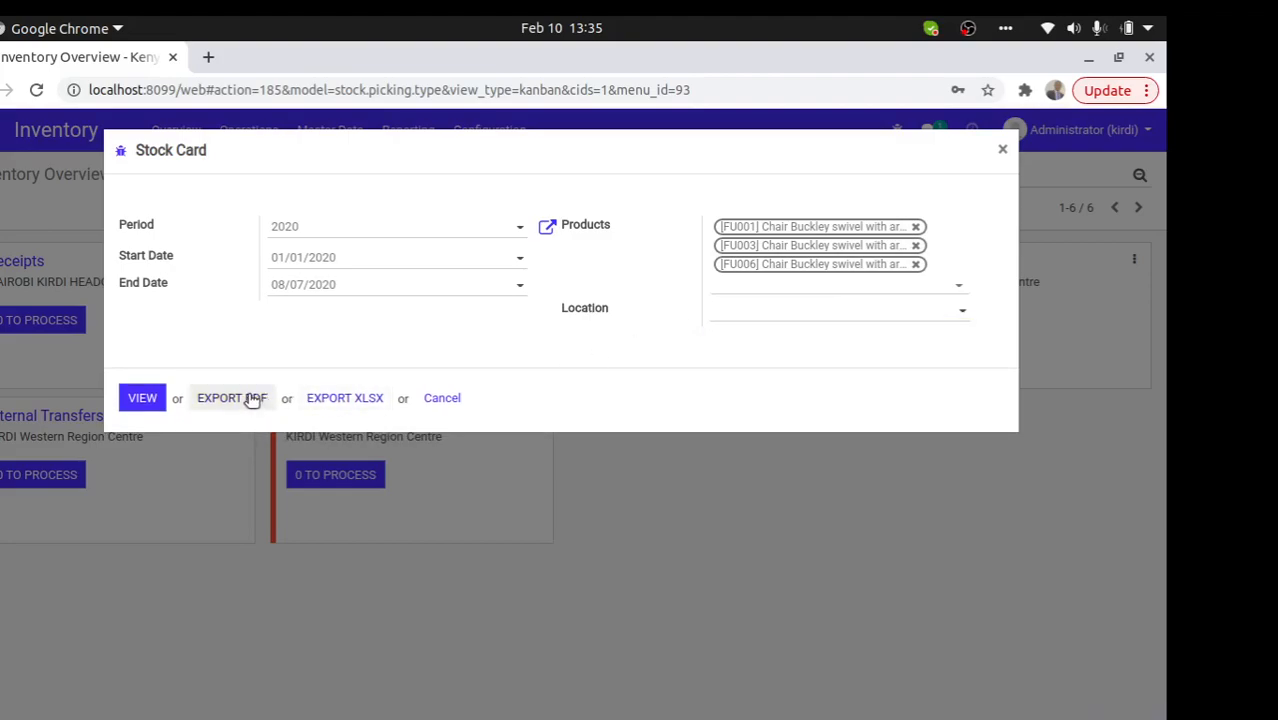
left_click(220, 398)
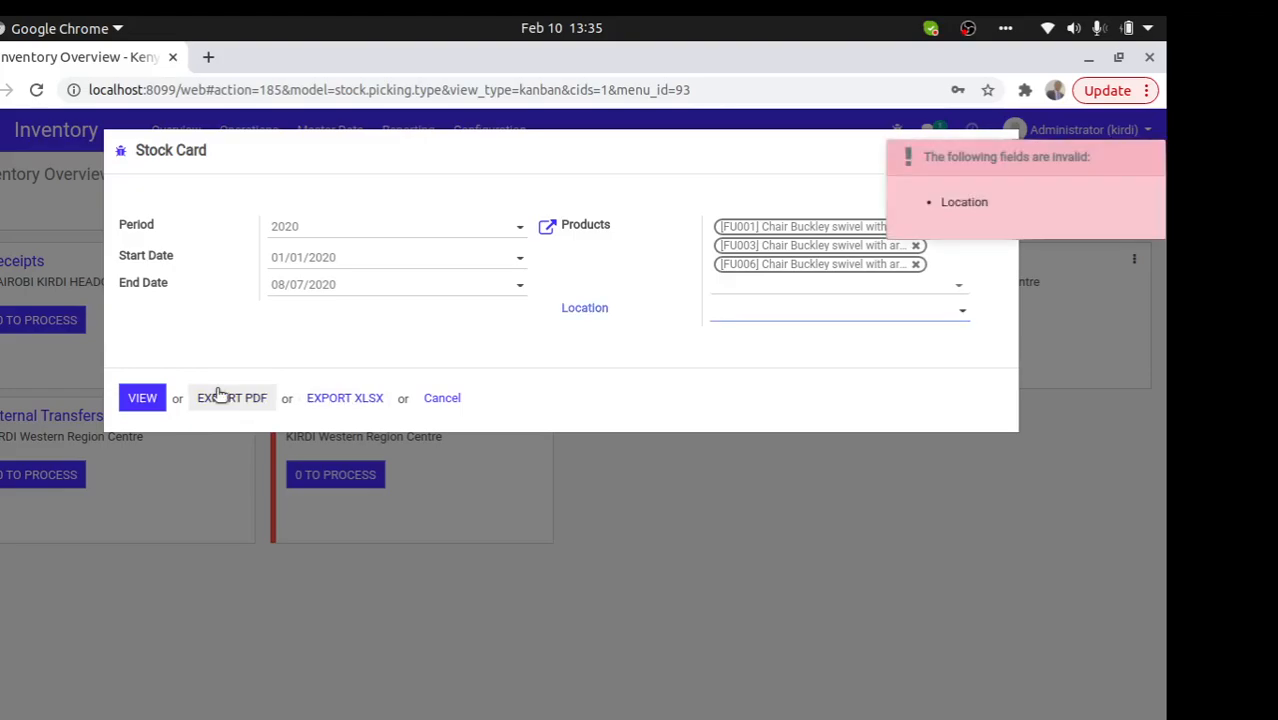
- Set the report location to Store Main, dismiss the XLSX export error, and export as PDF
left_click(731, 316)
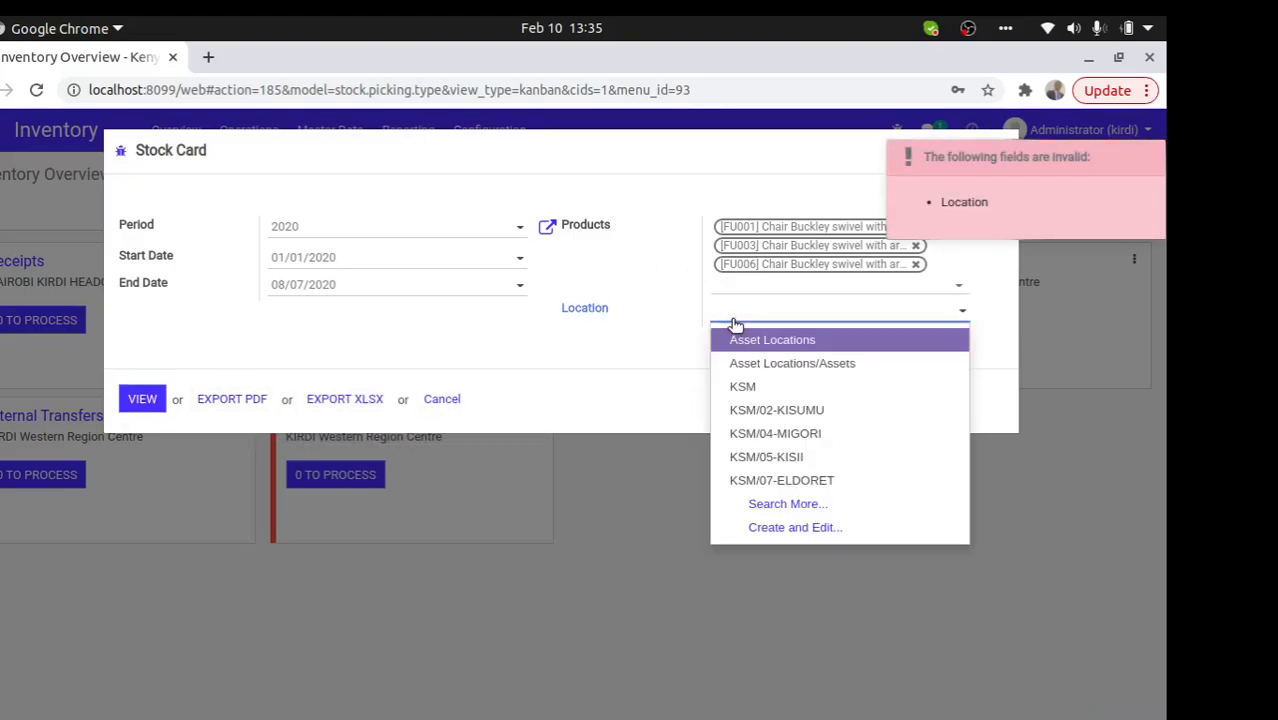
type("main")
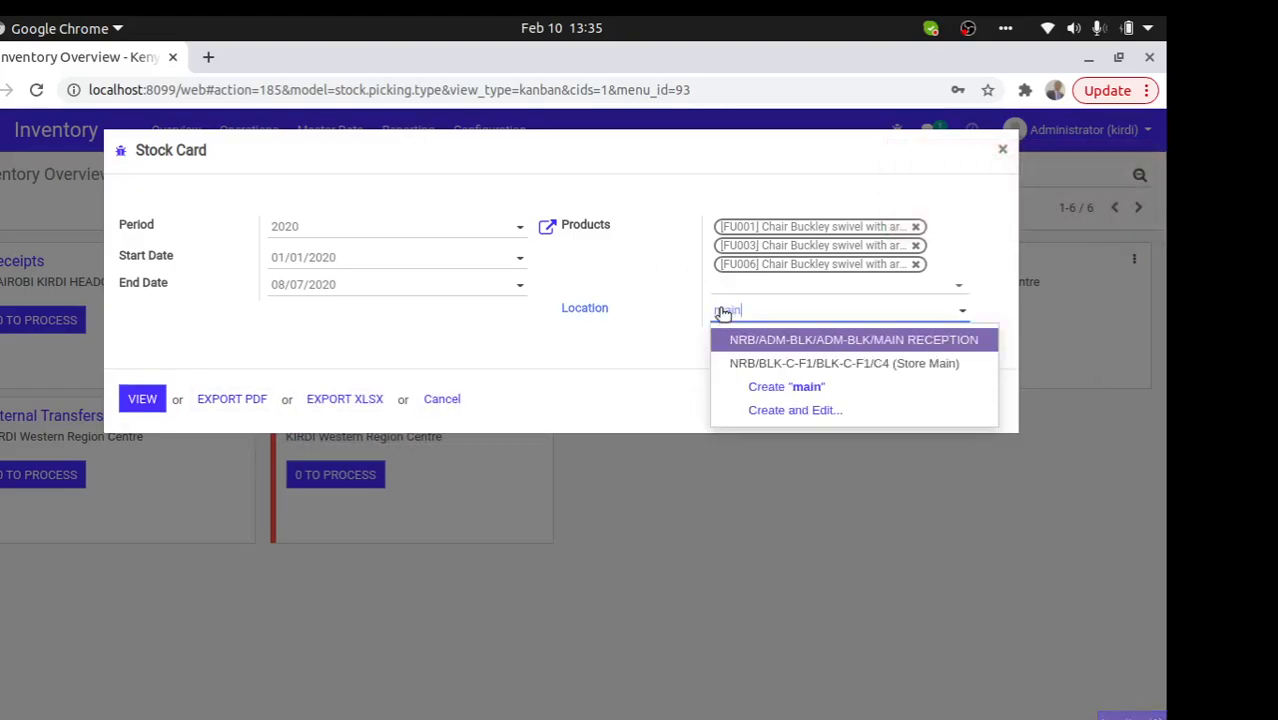
left_click(908, 363)
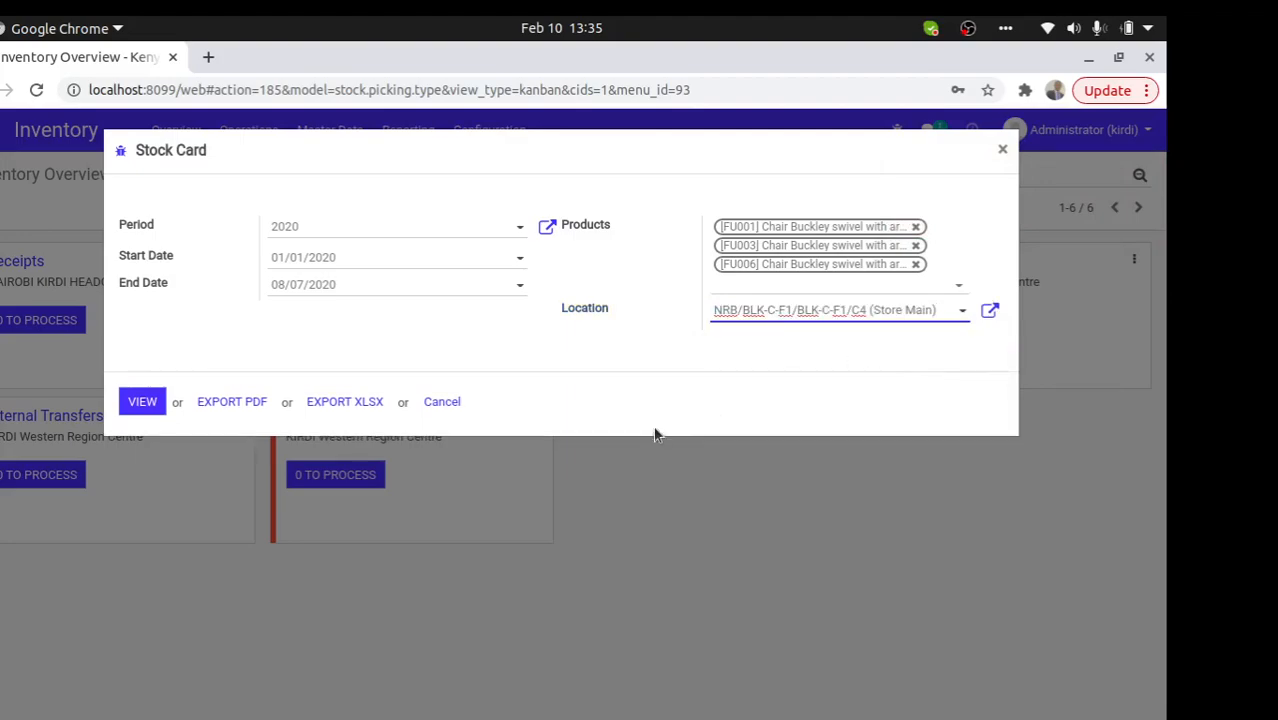
left_click(337, 404)
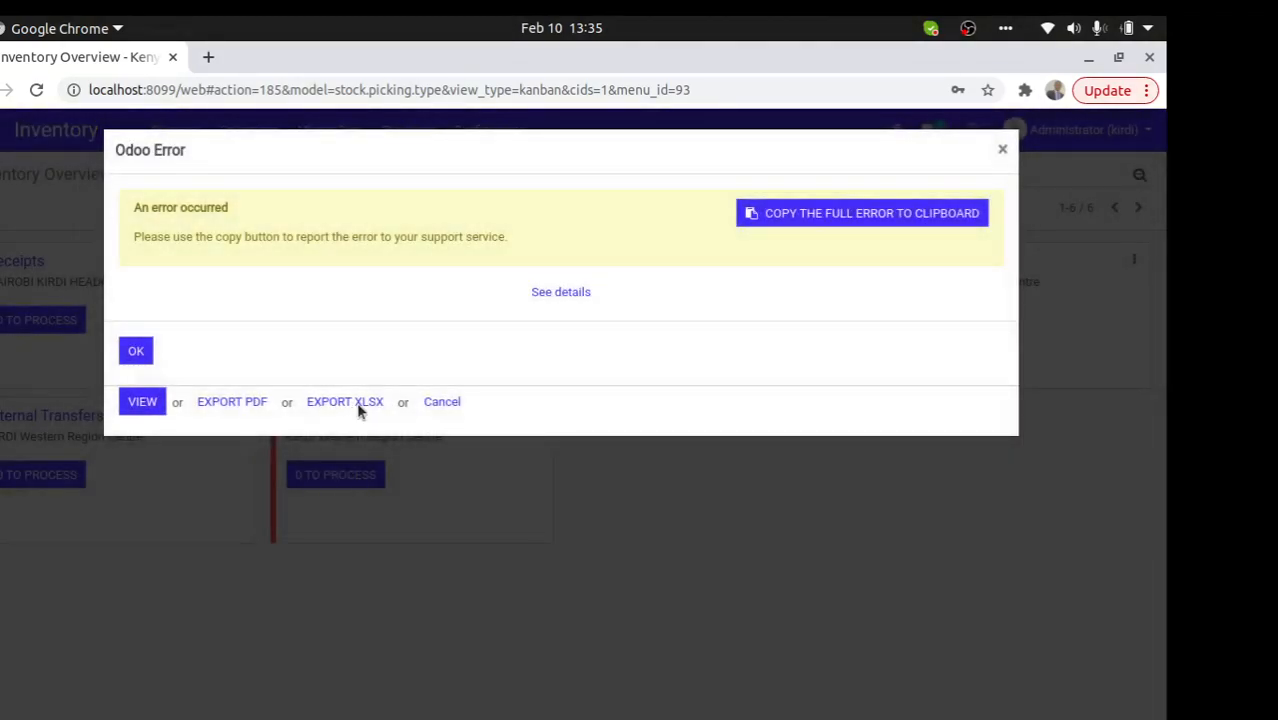
left_click(555, 292)
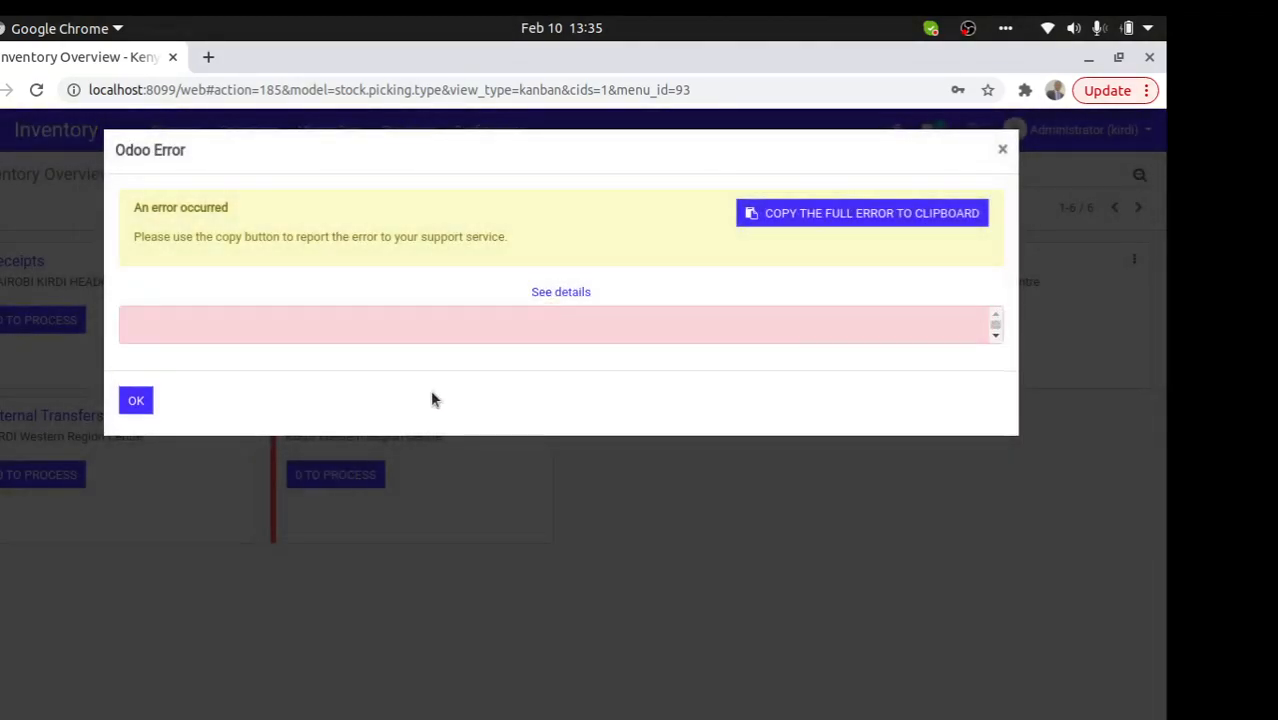
left_click(532, 292)
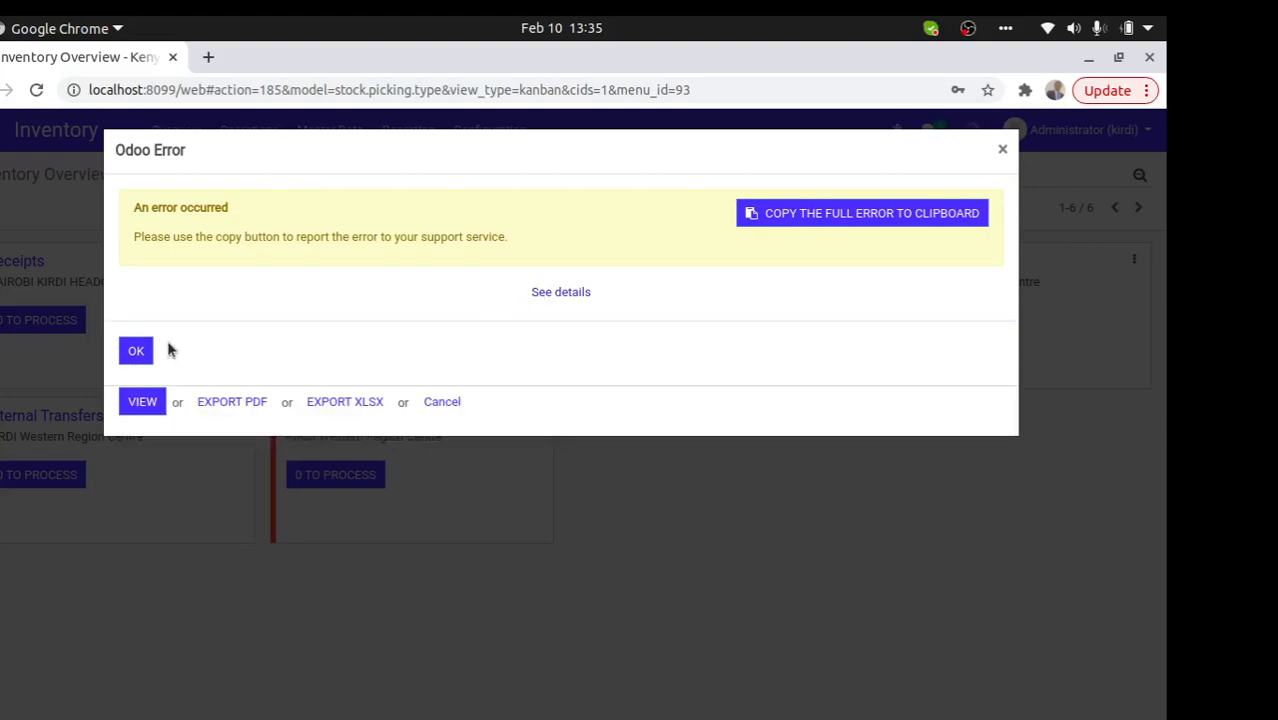
left_click(128, 350)
left_click(243, 406)
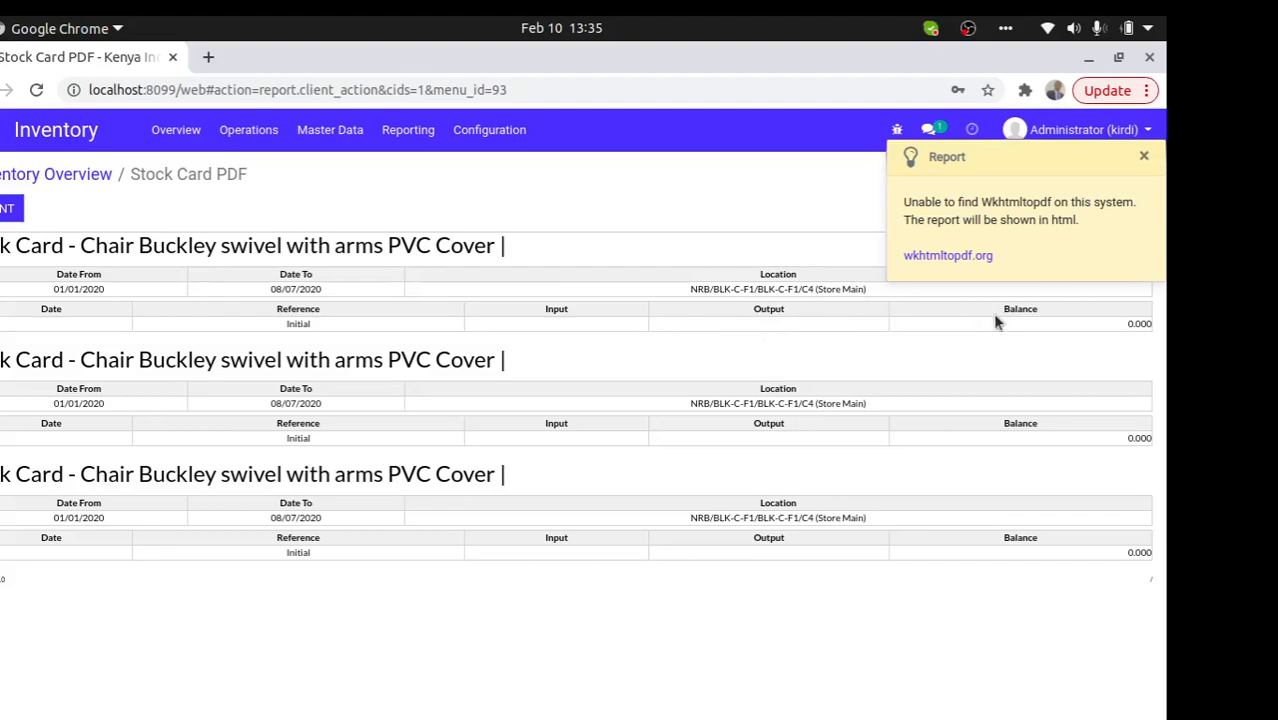
- Print the stock card, then go back to Inventory Overview and open Reporting
left_click(1144, 157)
left_click(8, 208)
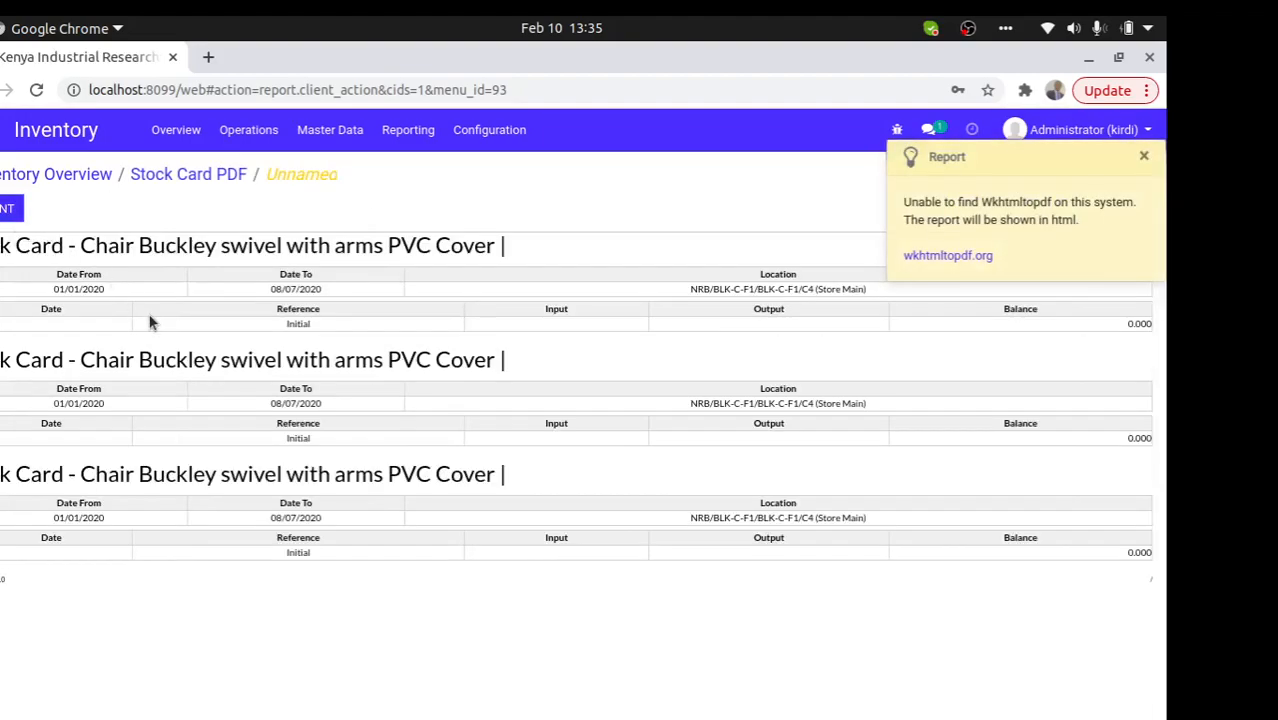
left_click(207, 176)
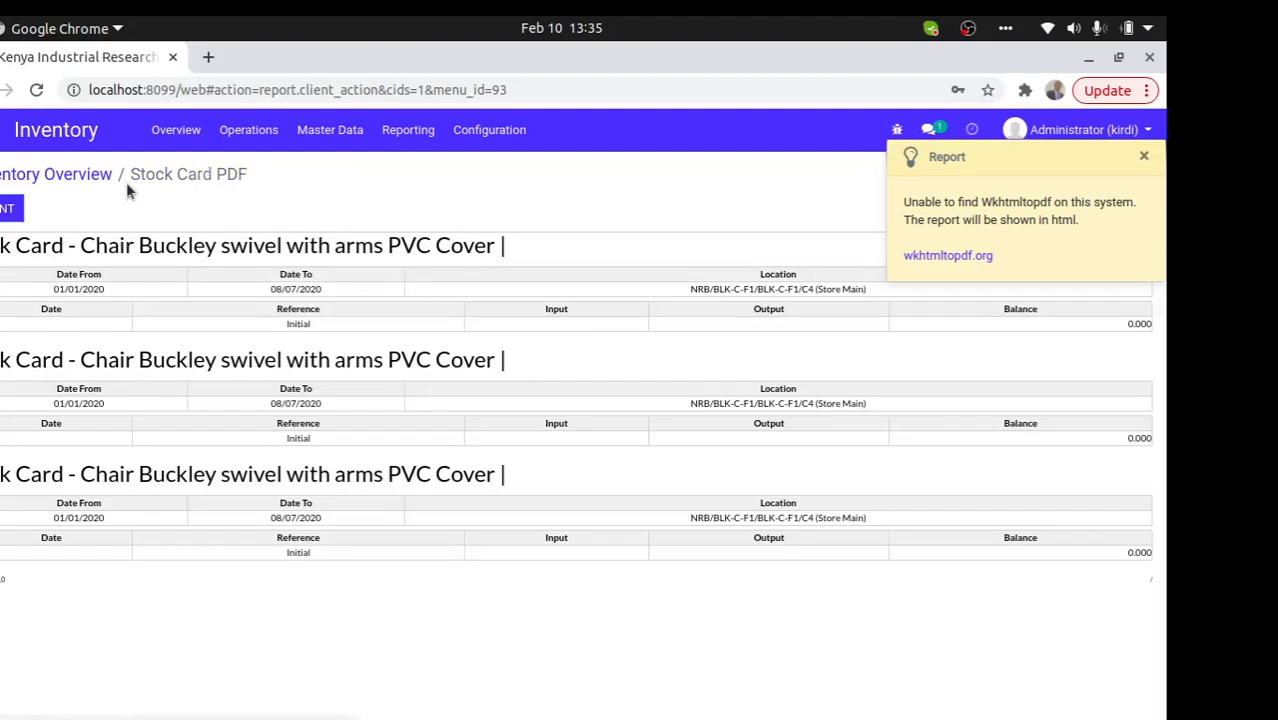
left_click(73, 174)
left_click(410, 129)
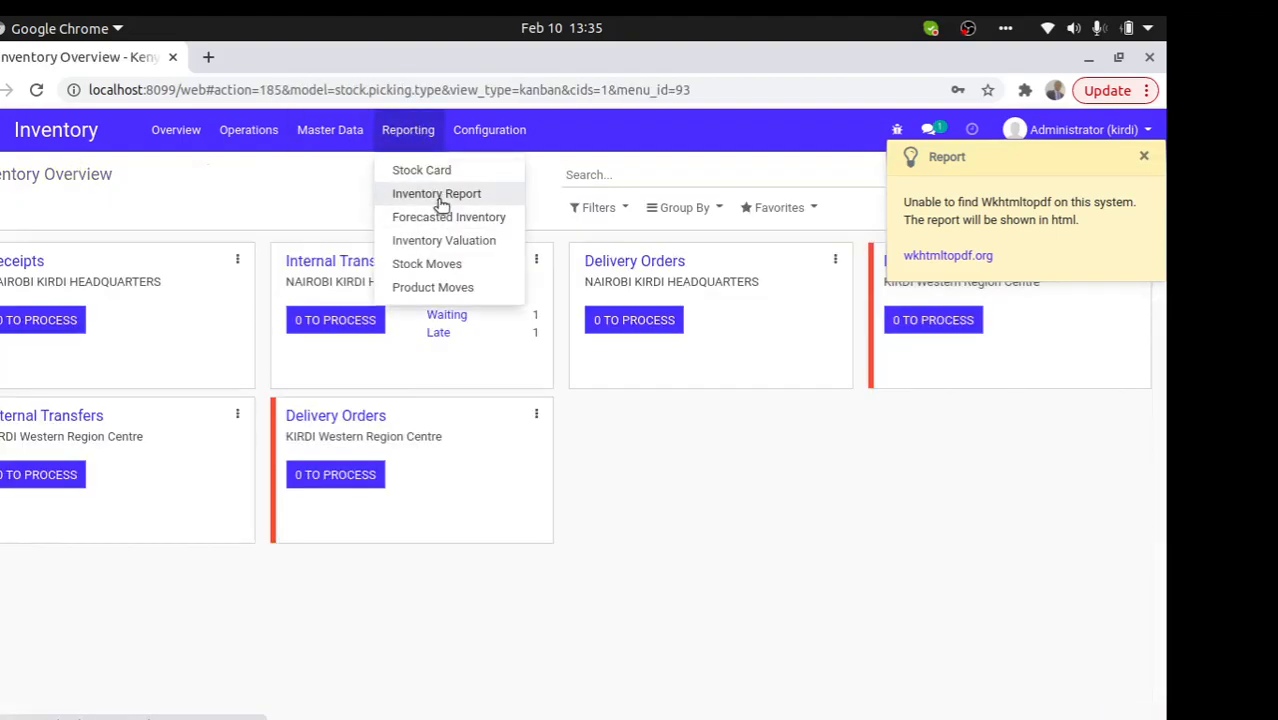
- View the on-hand Inventory Report, dismiss the Wkhtmltopdf warning, and reopen Reporting
left_click(441, 200)
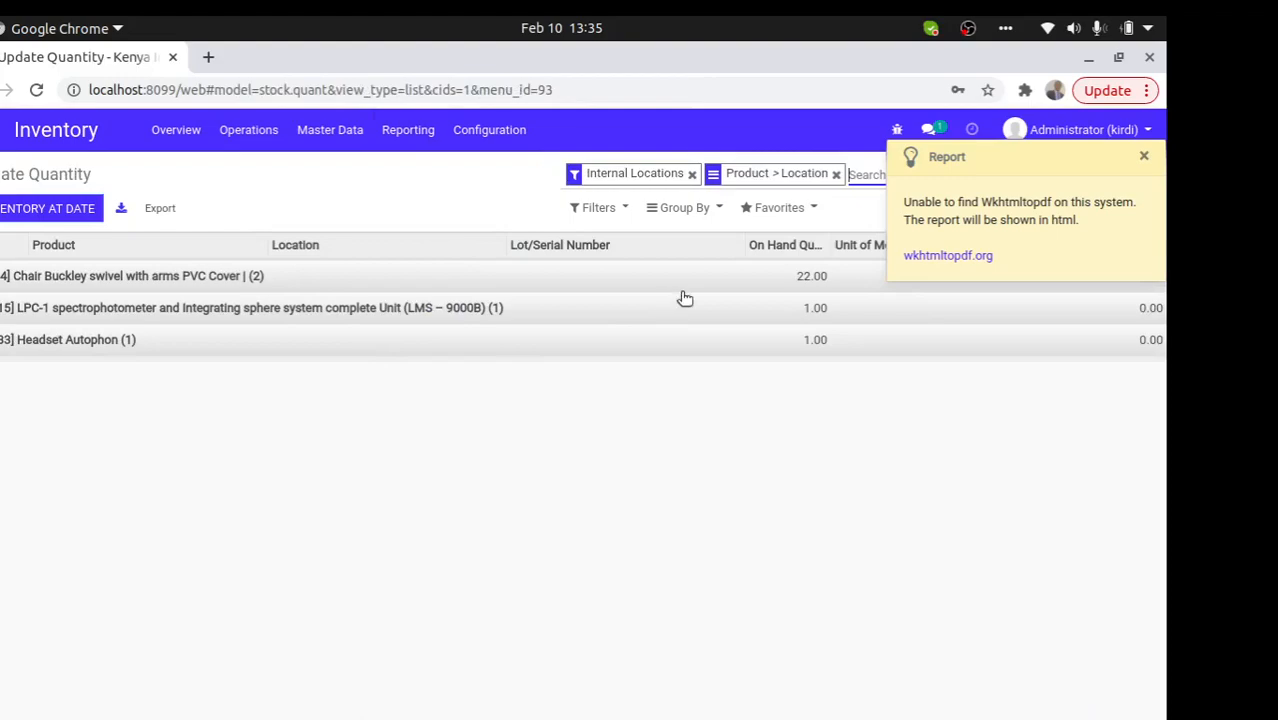
left_click(1145, 157)
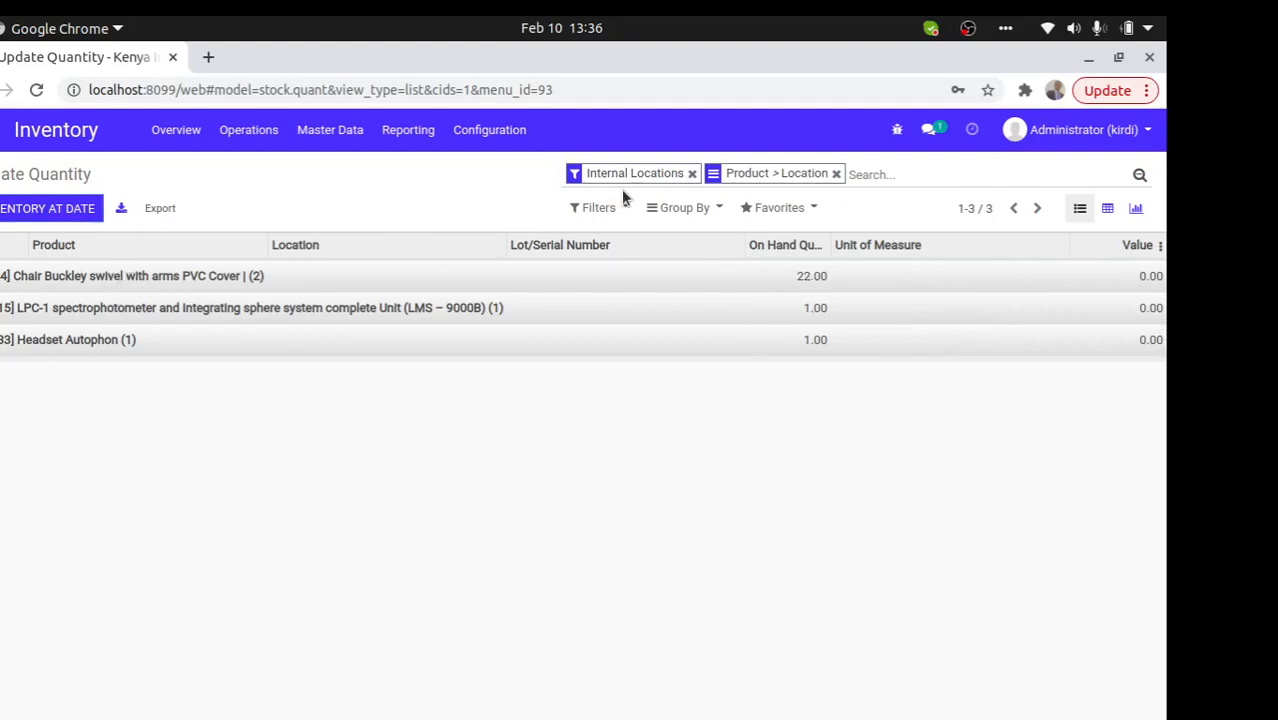
left_click(411, 132)
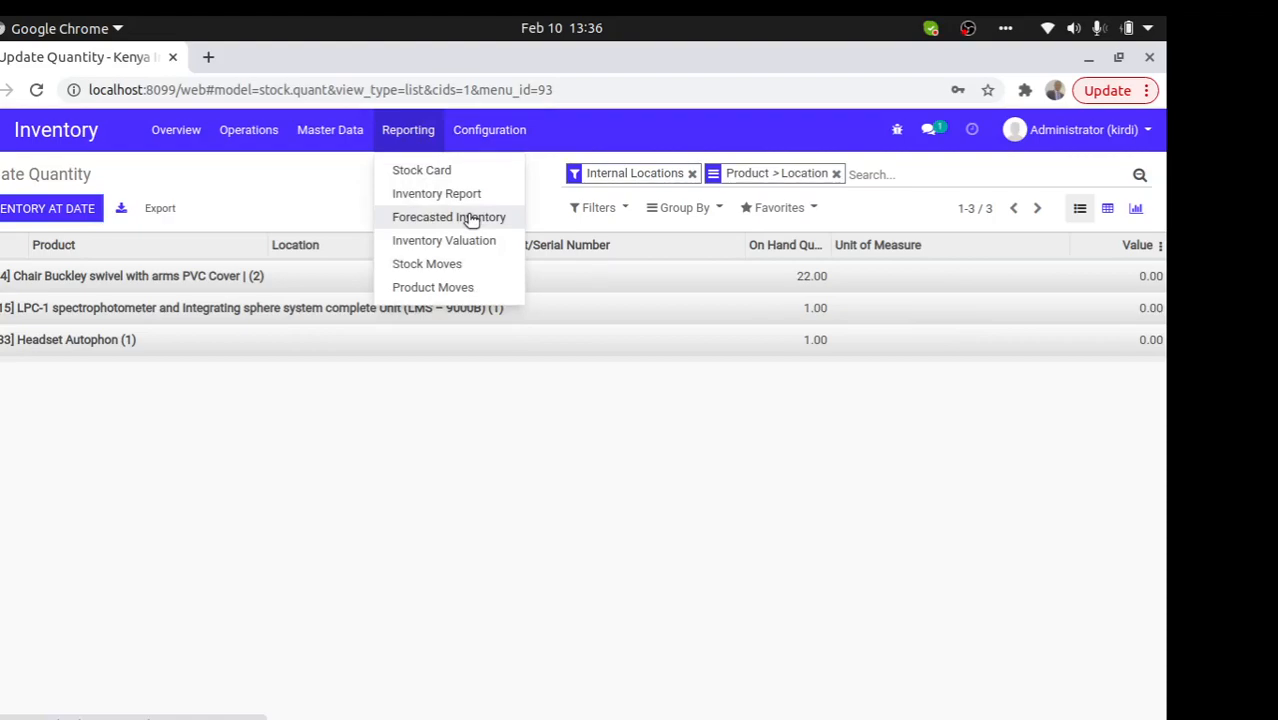
- Open the Forecasted Inventory graph and group it by month after trying year and quarter
left_click(468, 218)
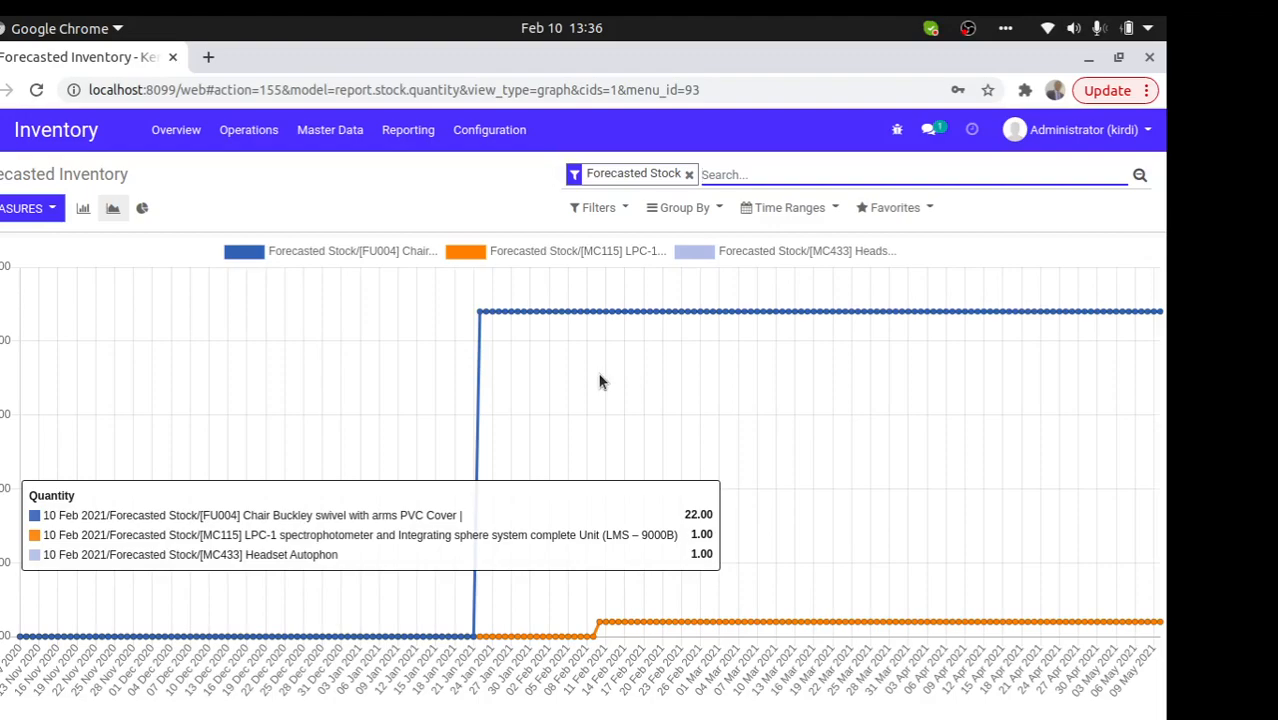
left_click(670, 208)
left_click(675, 248)
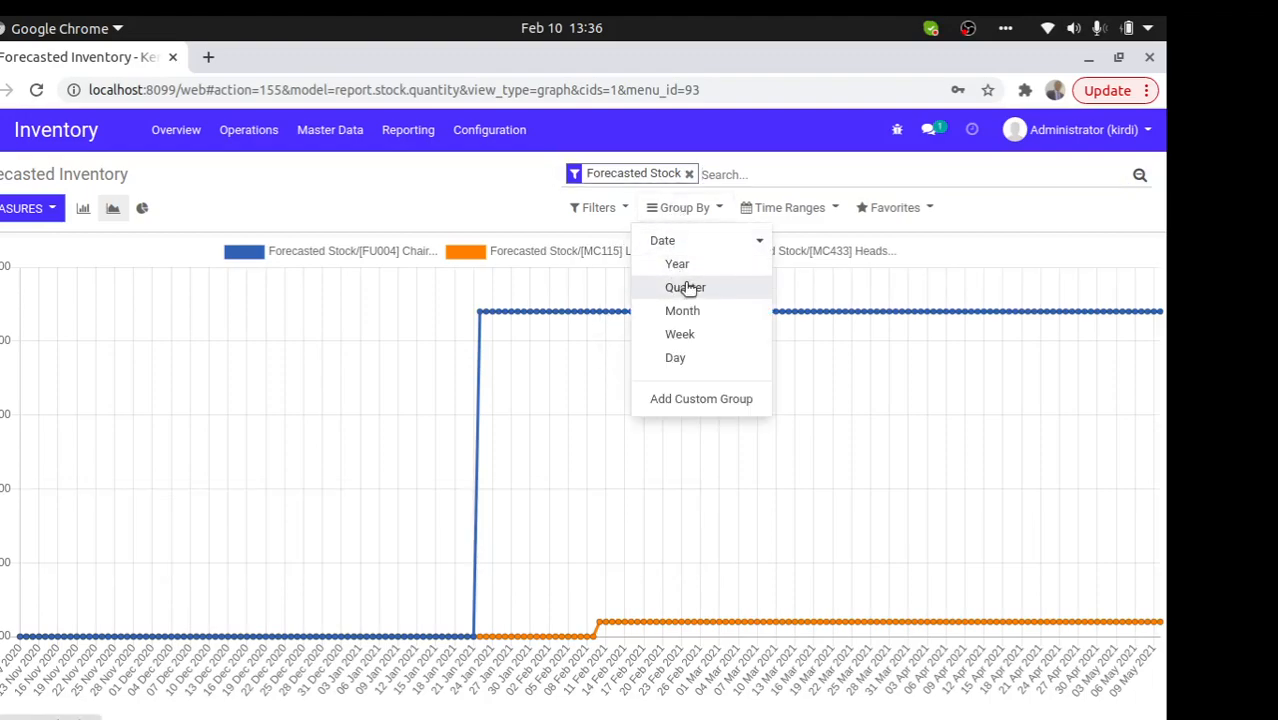
left_click(679, 267)
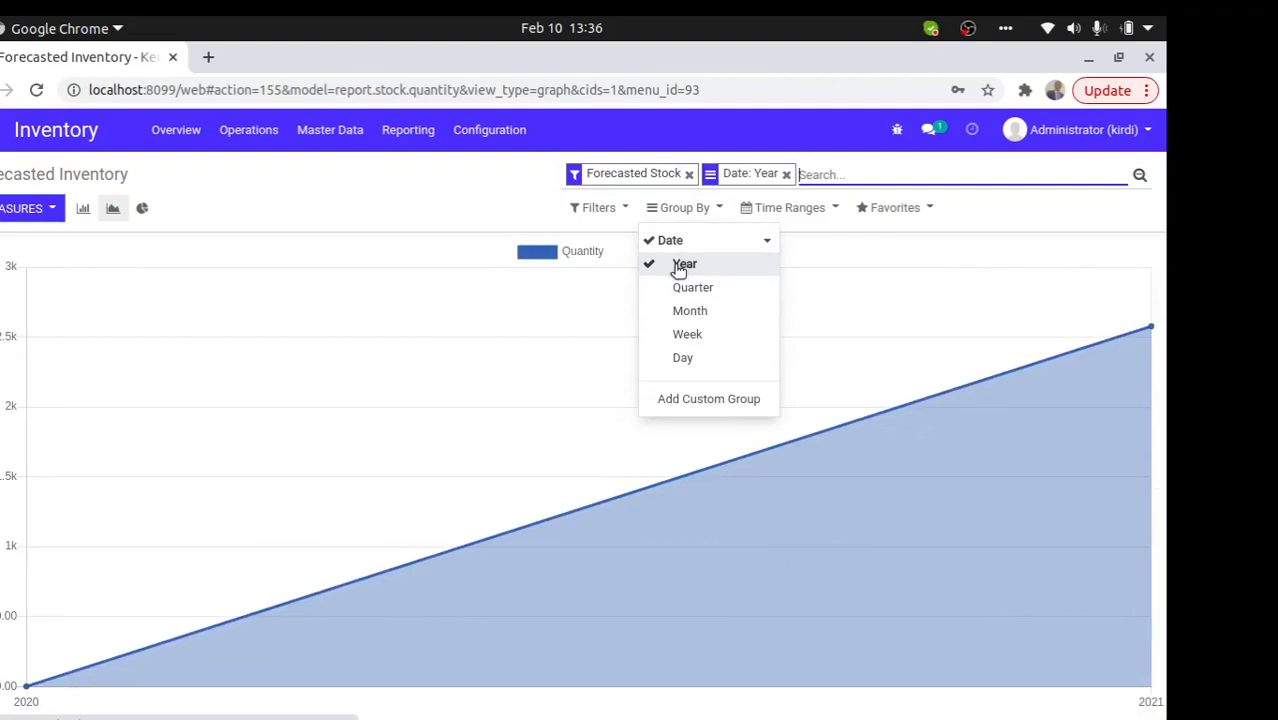
left_click(680, 267)
left_click(692, 288)
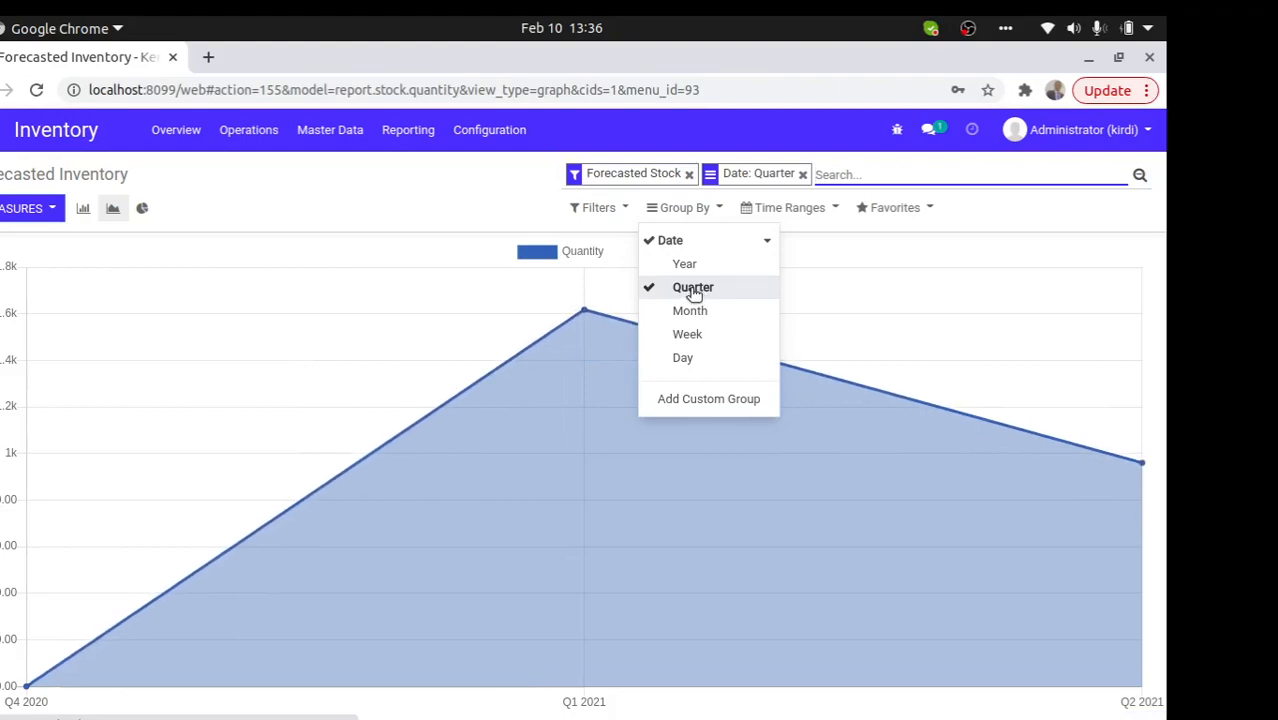
left_click(692, 288)
left_click(692, 310)
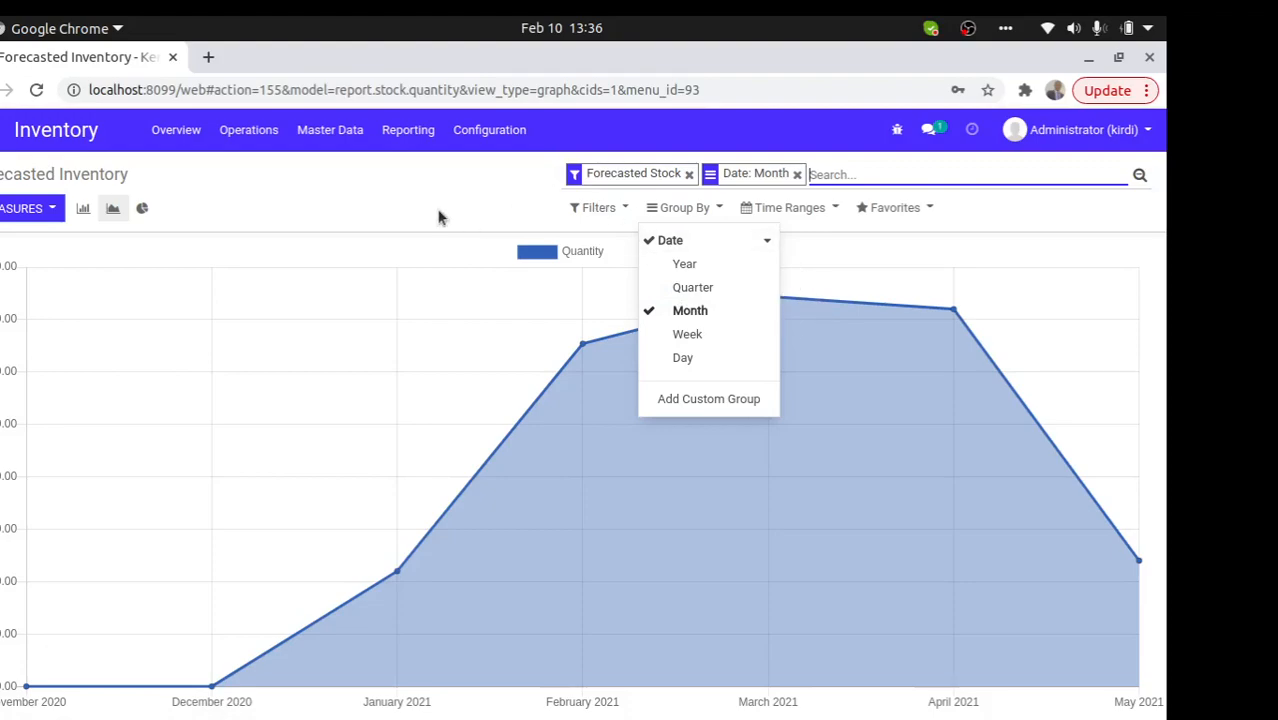
left_click(499, 200)
- Check the available filters, then reopen Reporting and go to the apps home screen
left_click(598, 208)
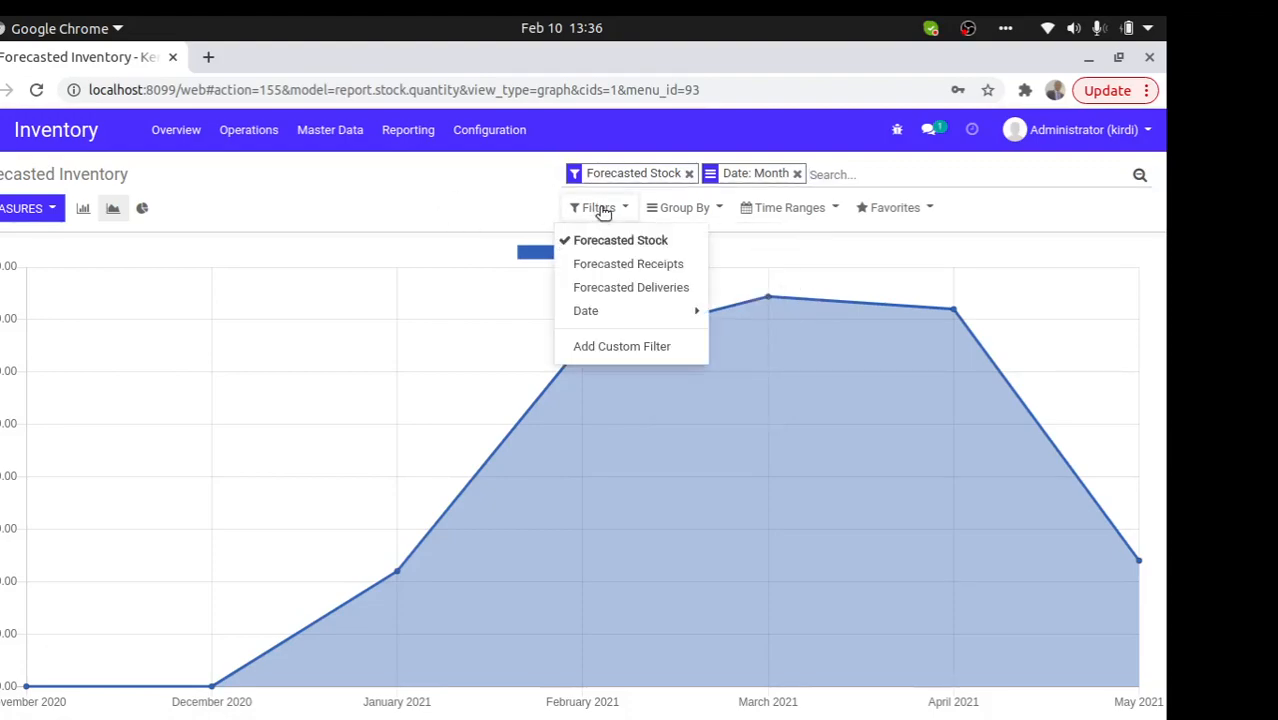
left_click(501, 219)
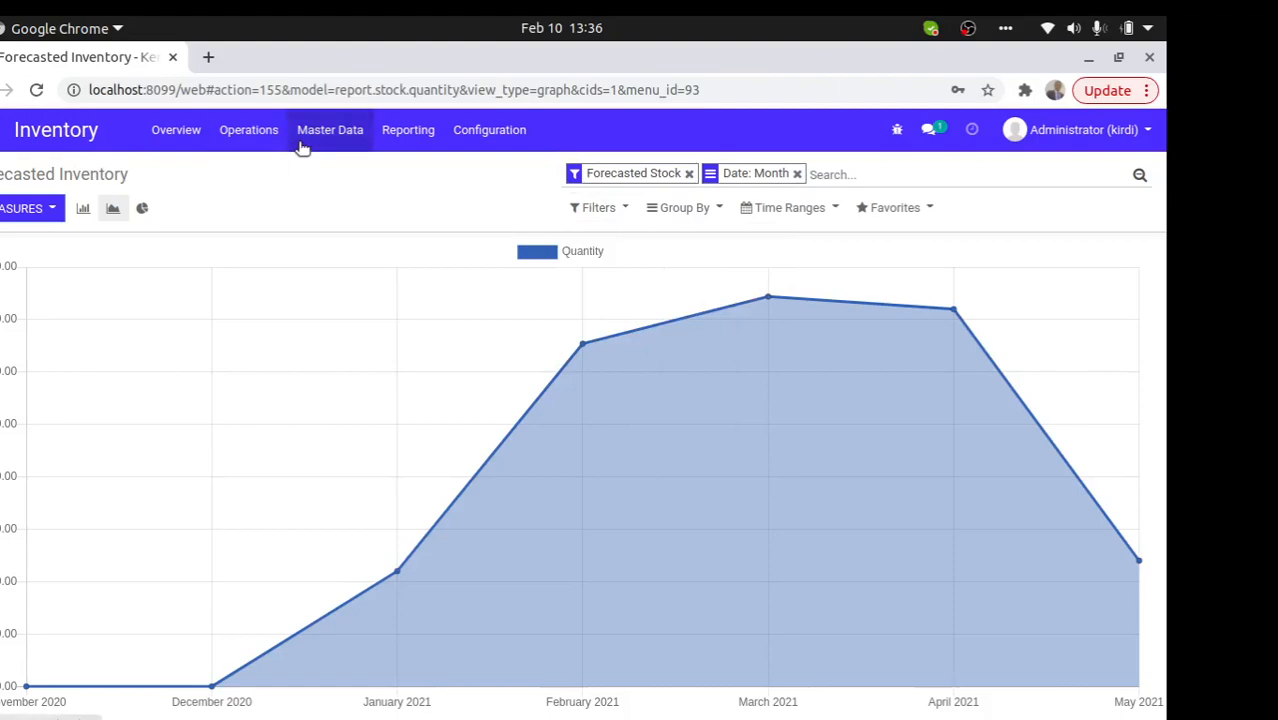
left_click(408, 130)
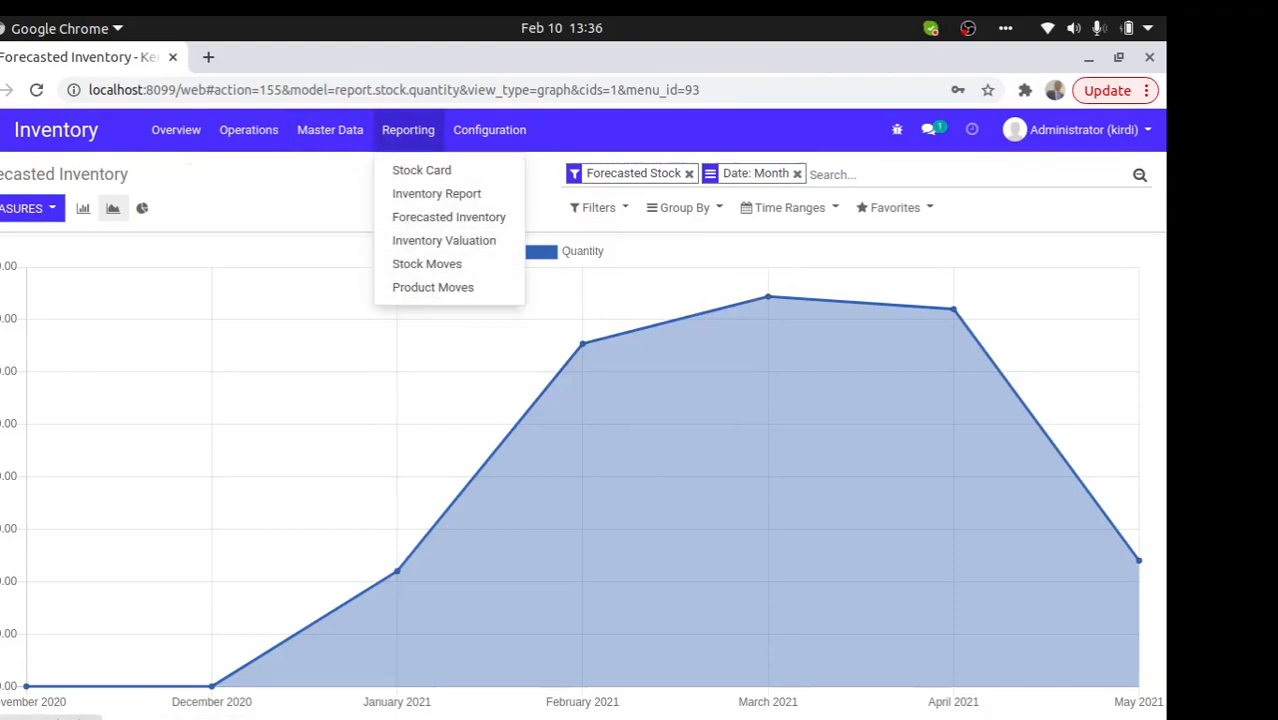
left_click(1, 134)
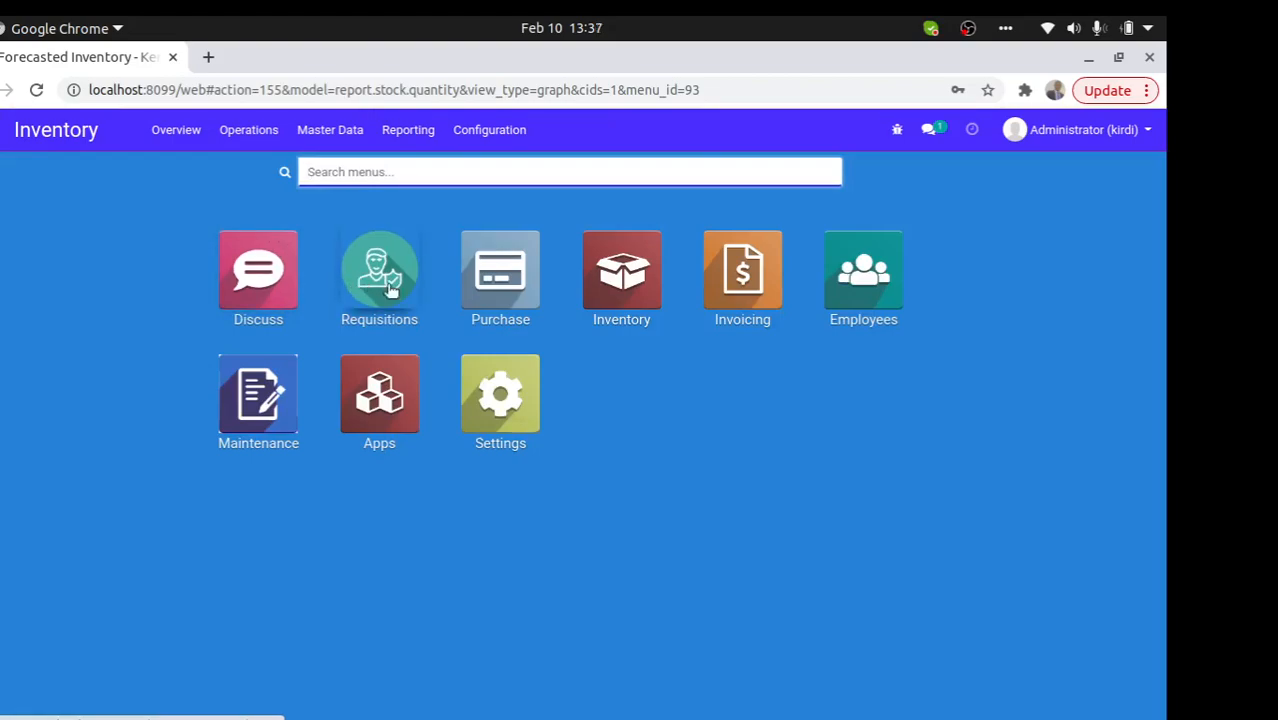
- Open the Inventory app's Operations > Inventory Adjustments list
left_click(618, 292)
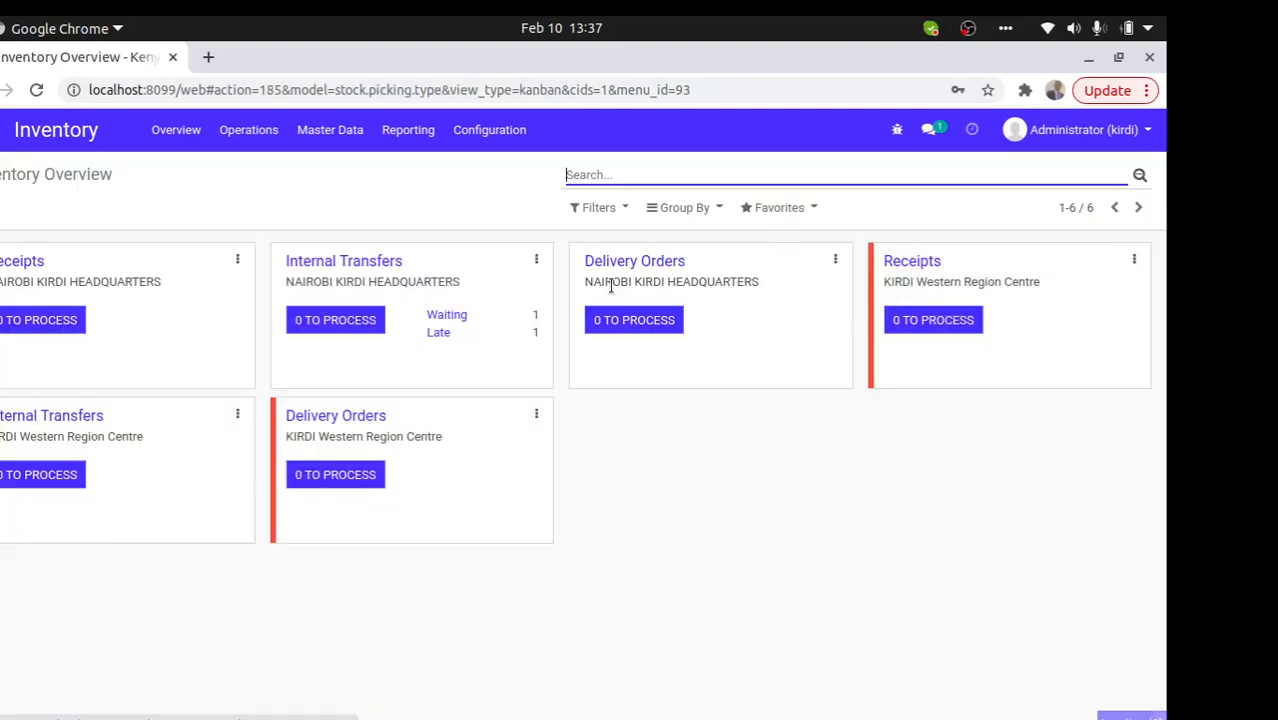
left_click(246, 128)
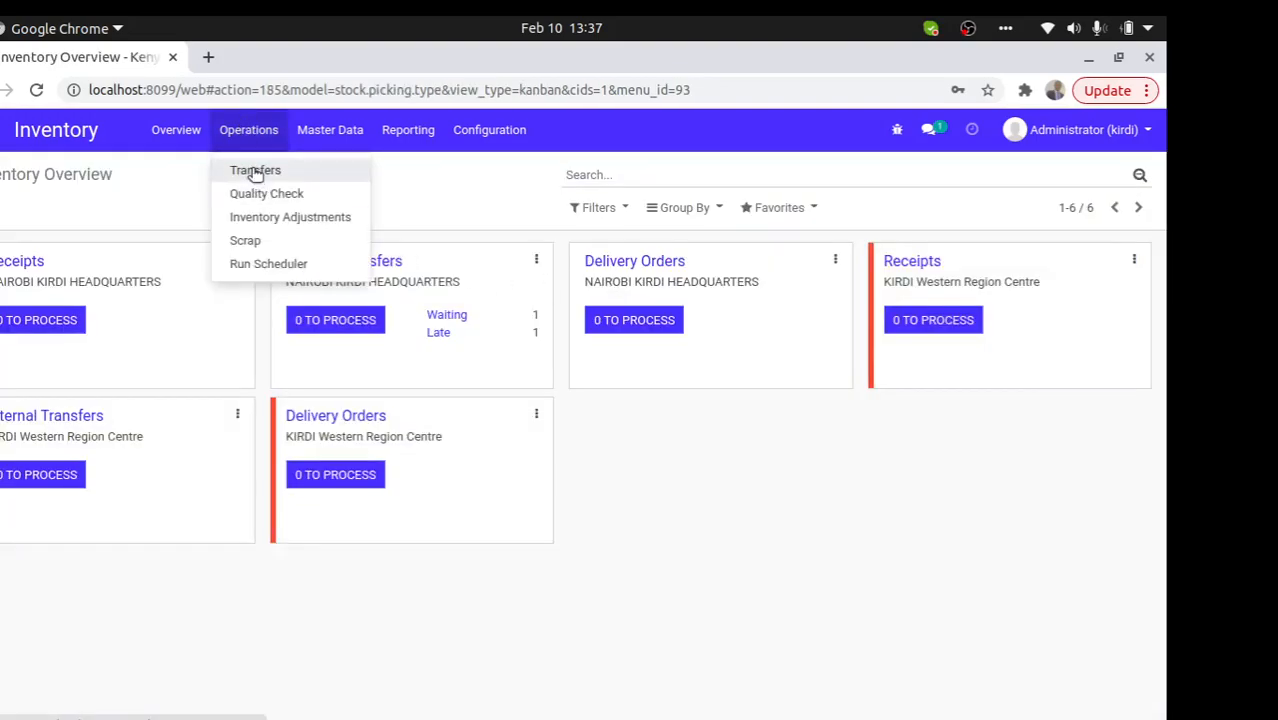
left_click(265, 217)
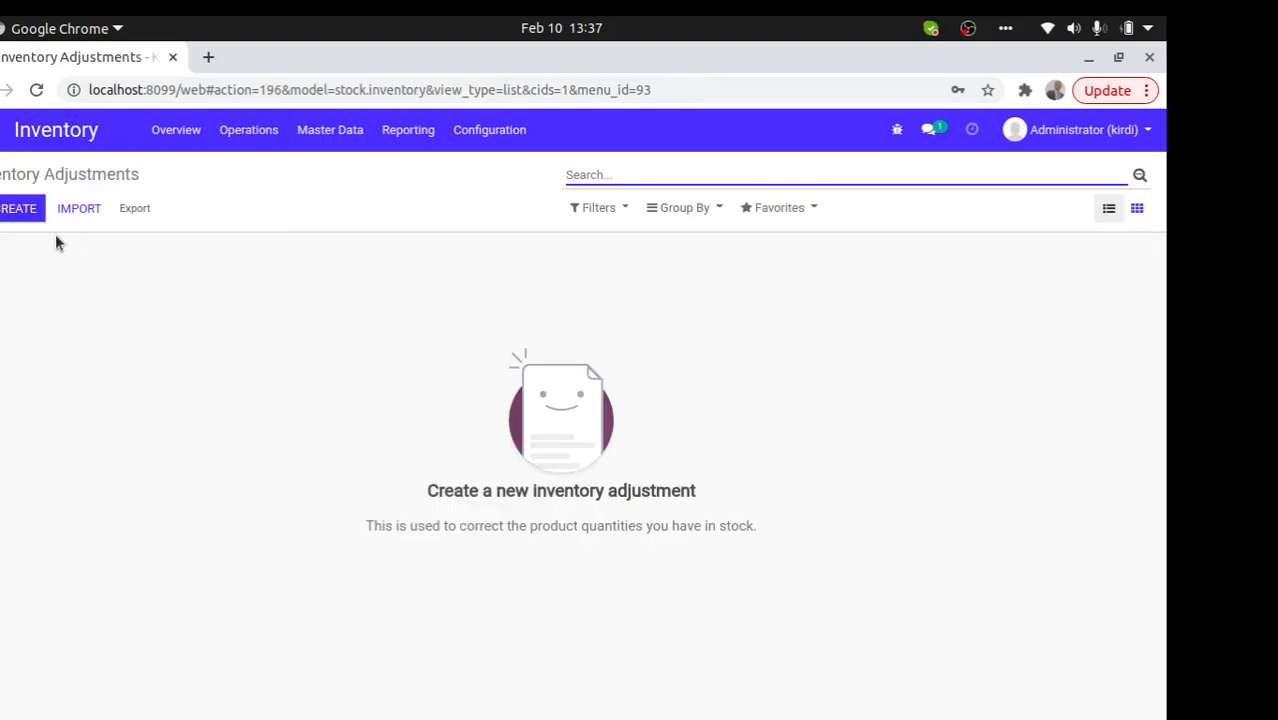
- Create the 'February adjustment' inventory adjustment for location Store Main and save it
left_click(16, 208)
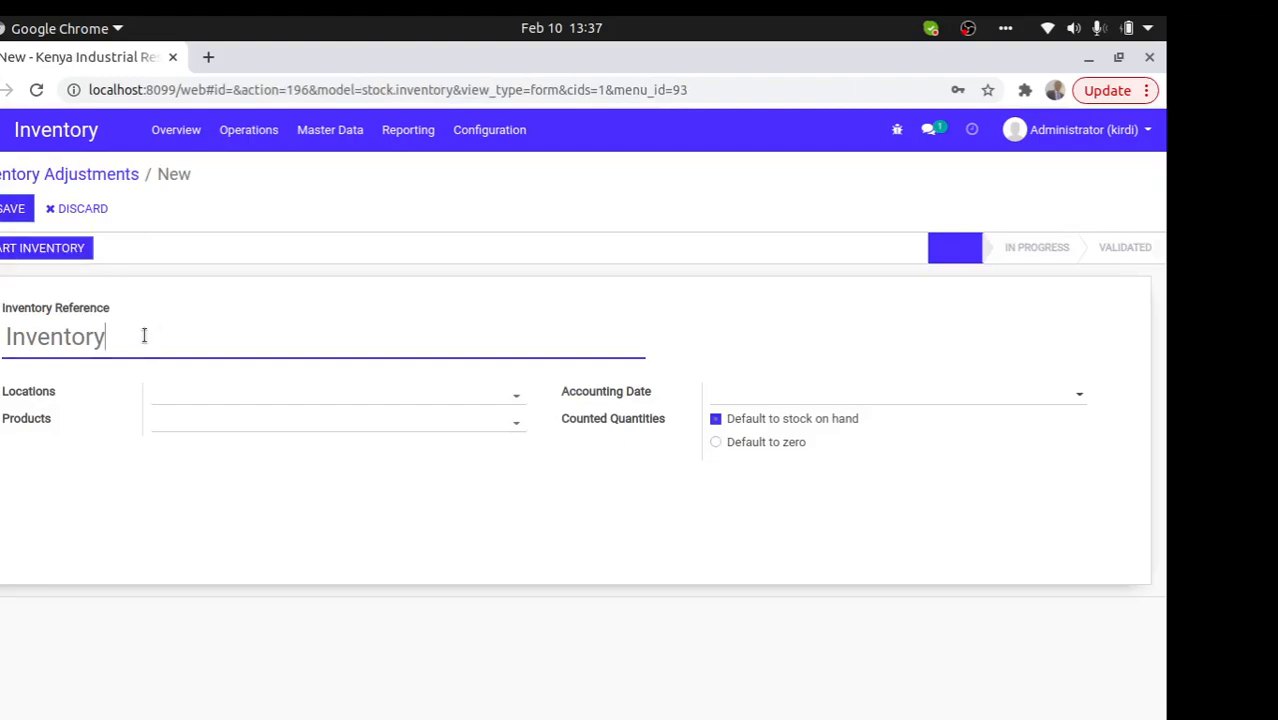
double_click(142, 337)
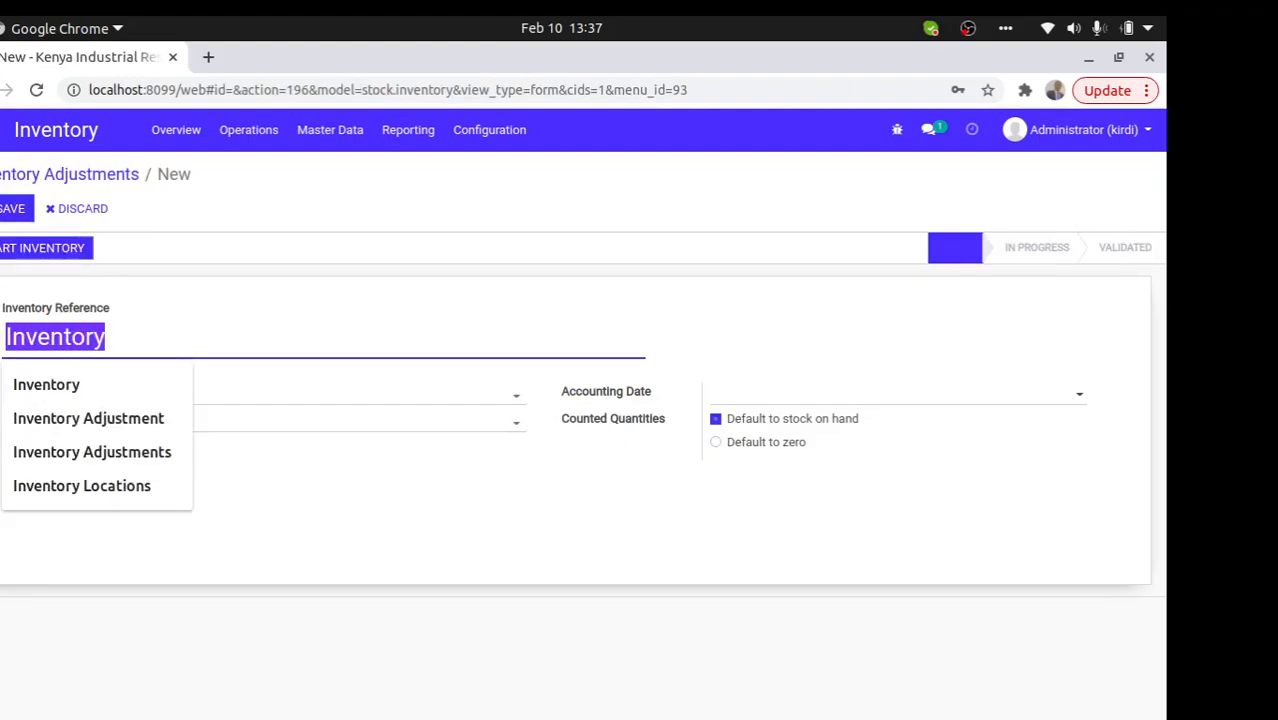
type("Febr")
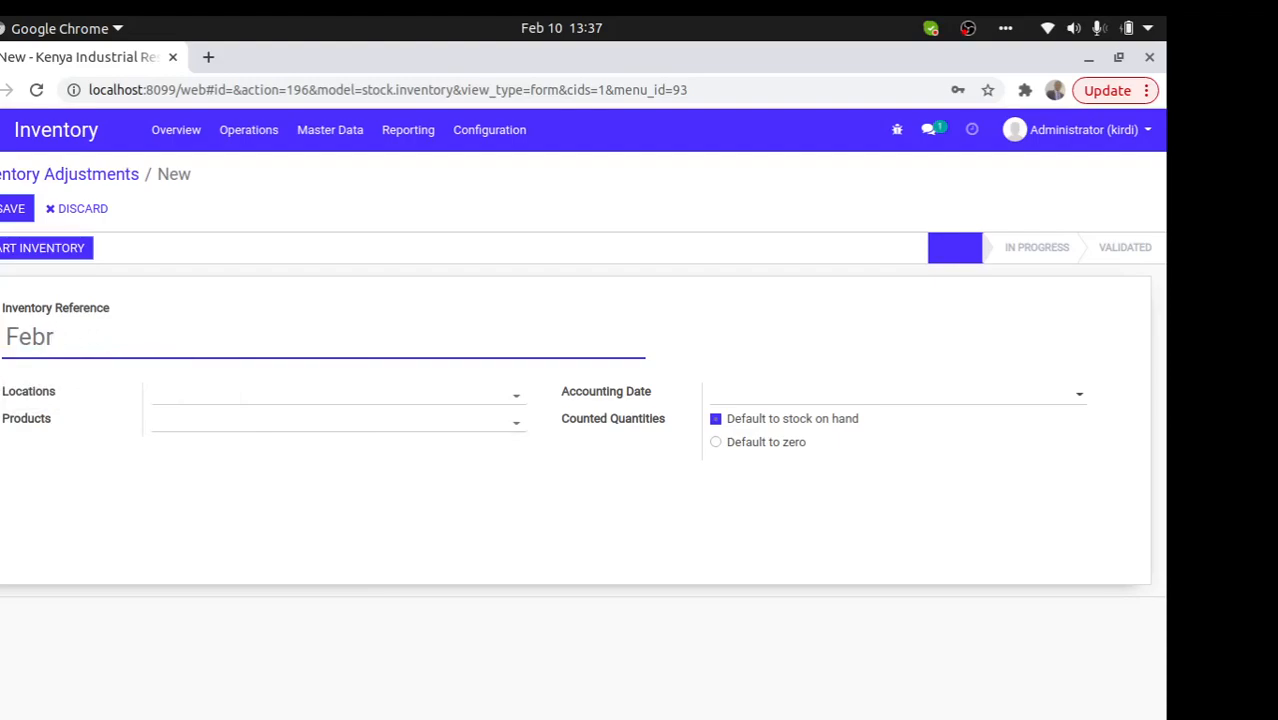
type("juary adjustment")
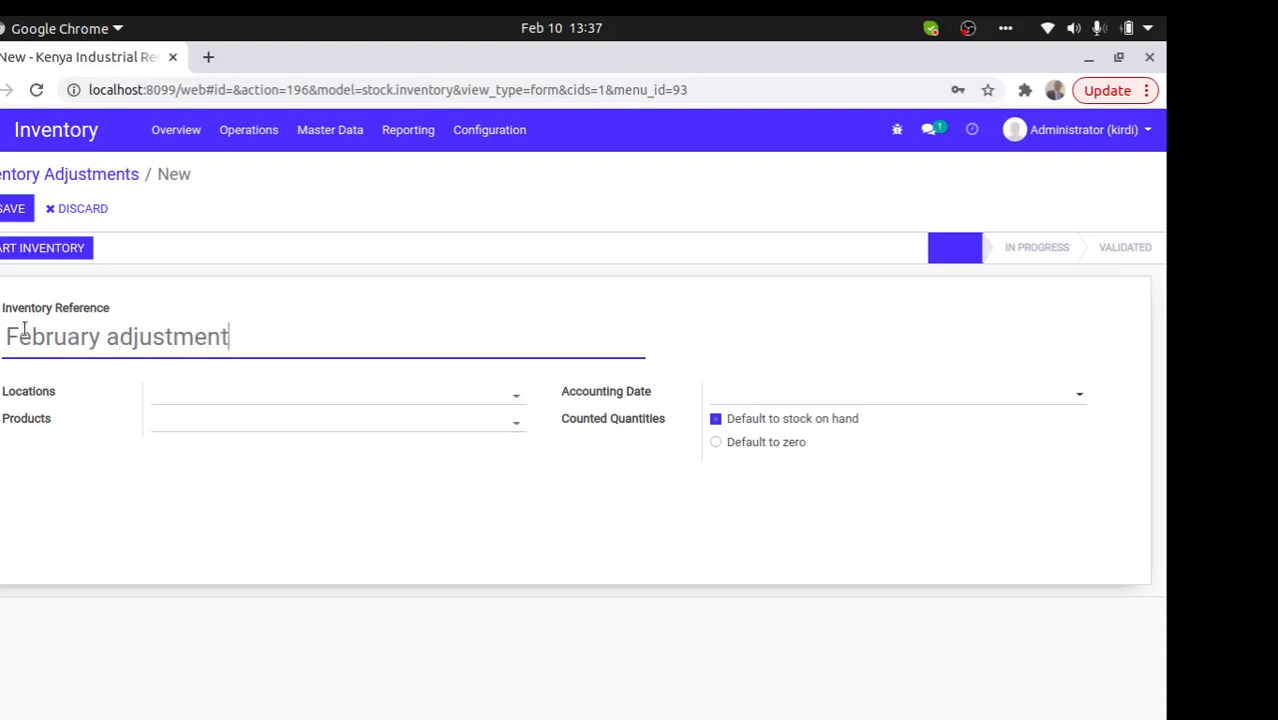
left_click(200, 404)
type("ma")
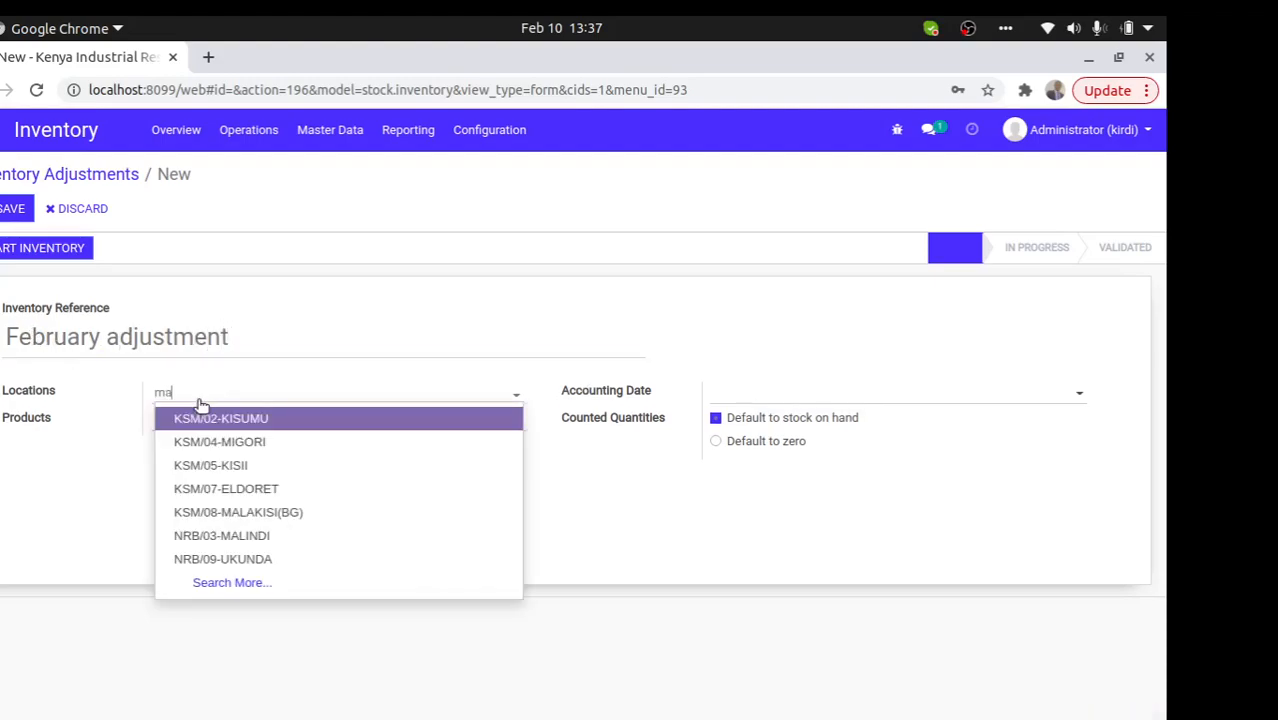
type("in")
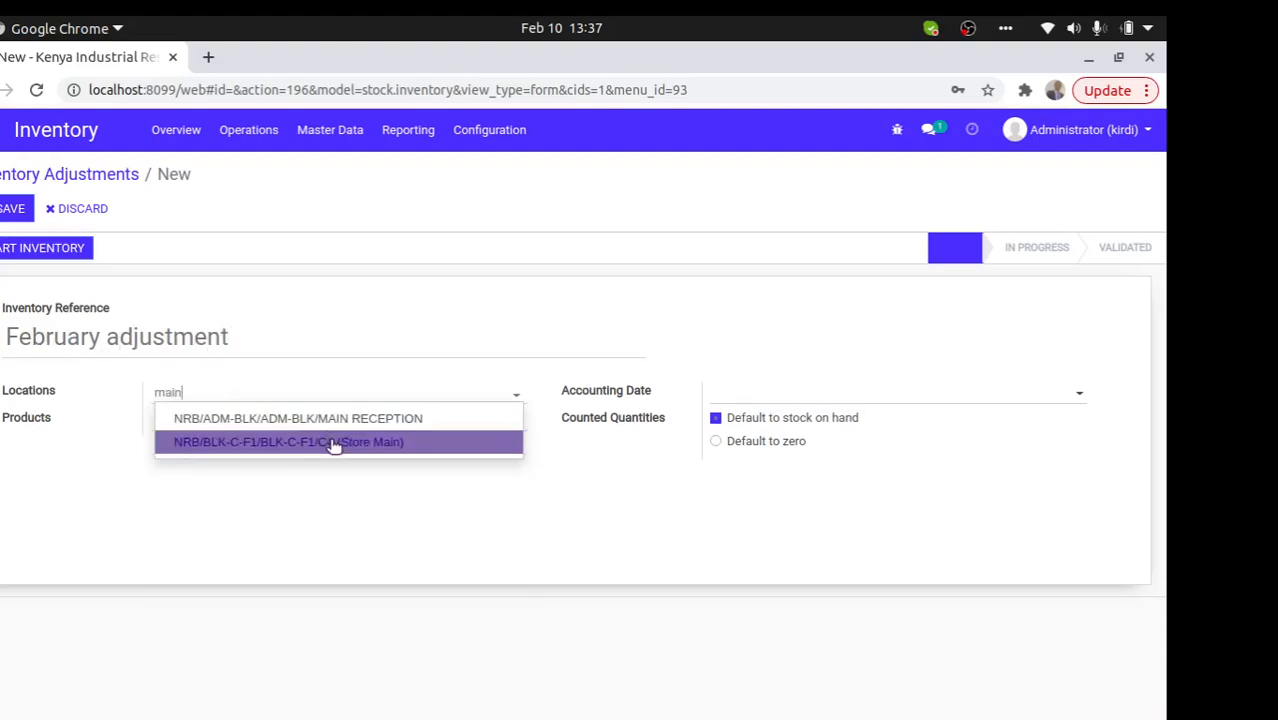
left_click(335, 445)
left_click(212, 424)
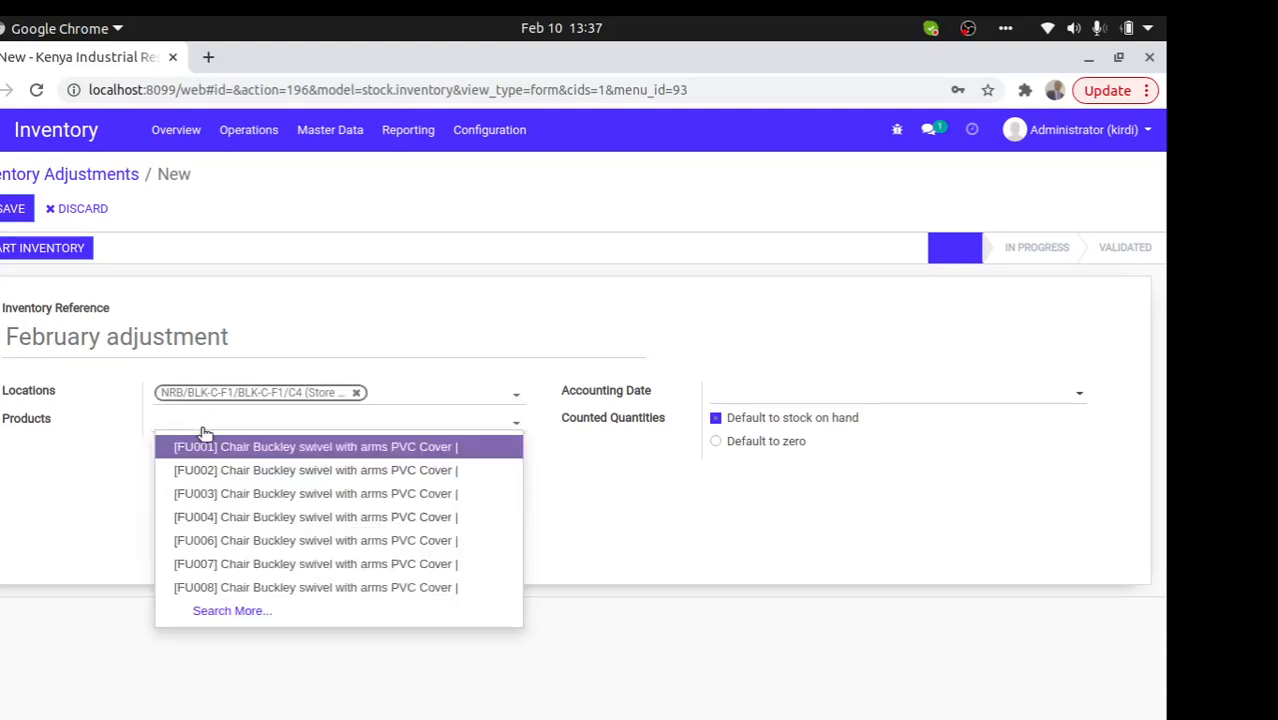
left_click(200, 426)
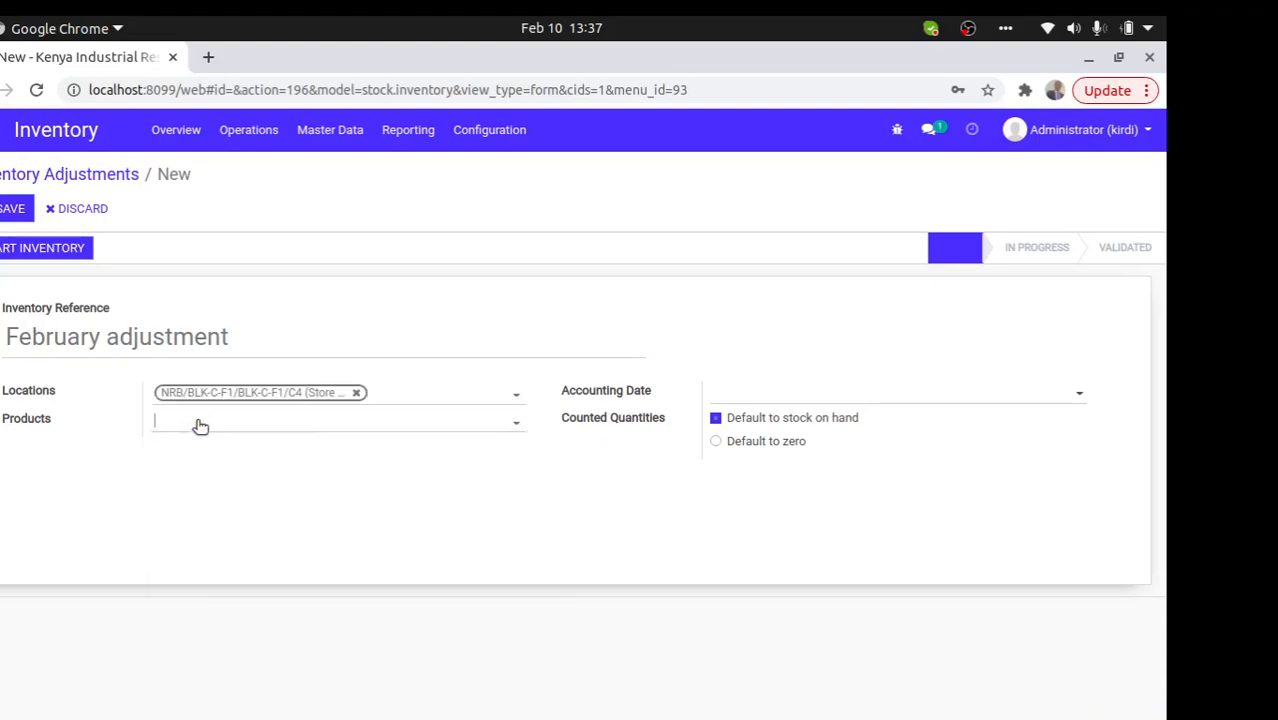
left_click(9, 210)
- Start the inventory count and add chair FU001 with a counted quantity of 4
left_click(30, 250)
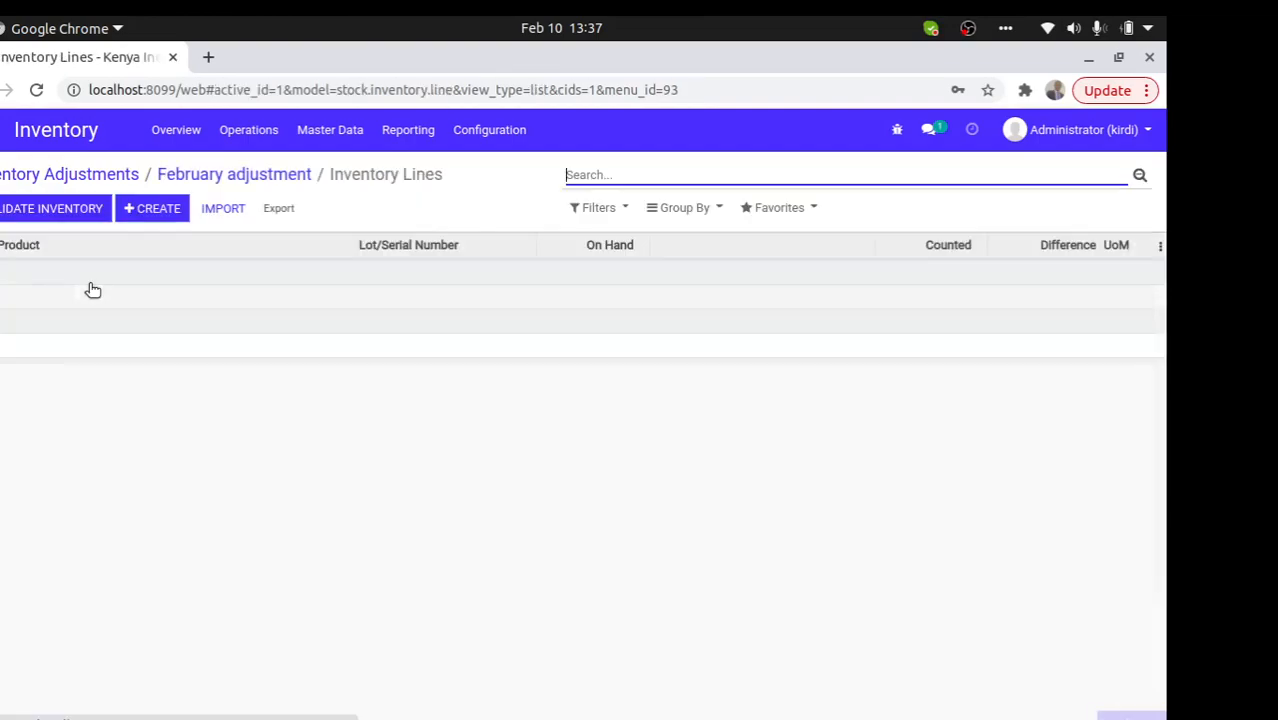
left_click(140, 212)
left_click(150, 285)
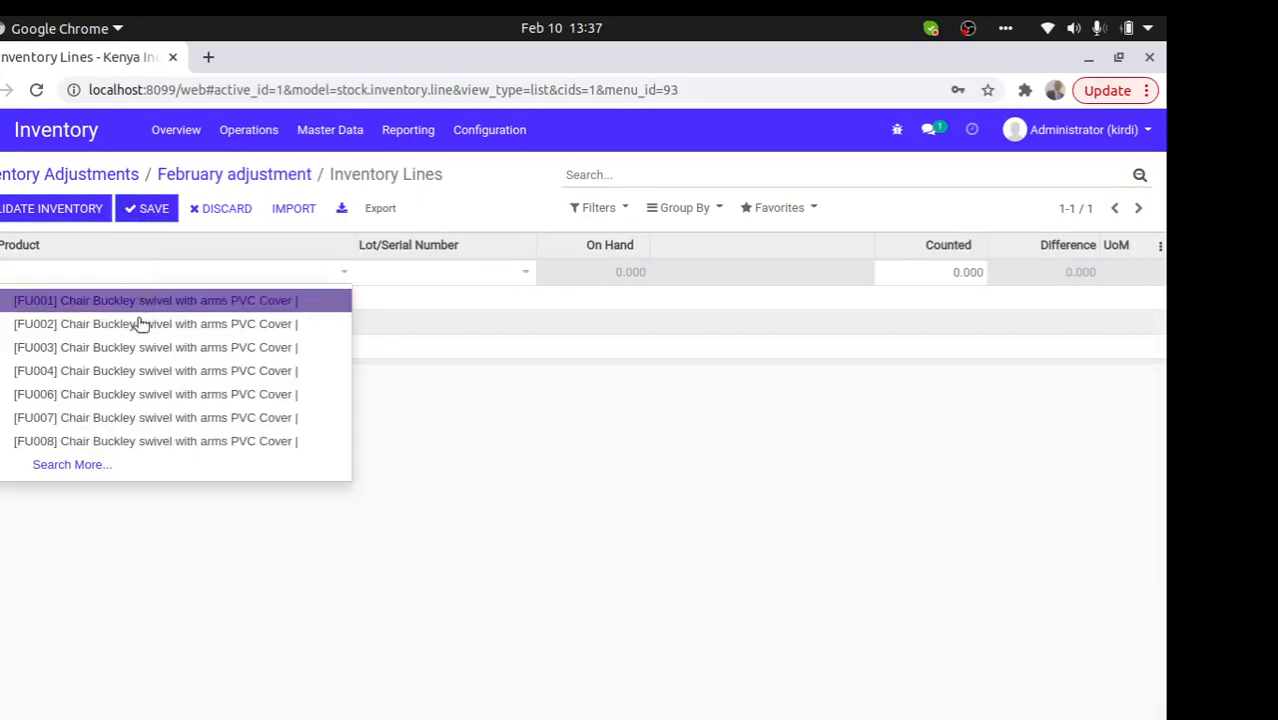
left_click(131, 299)
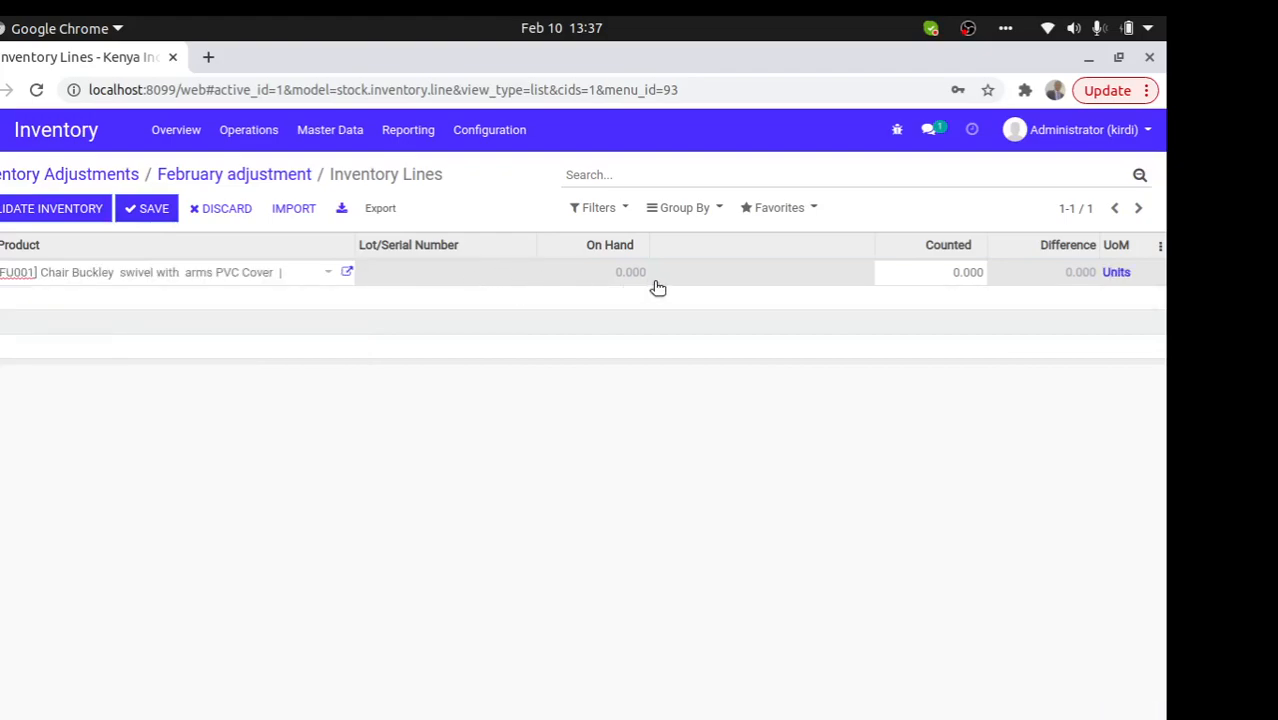
left_click(931, 270)
type("4")
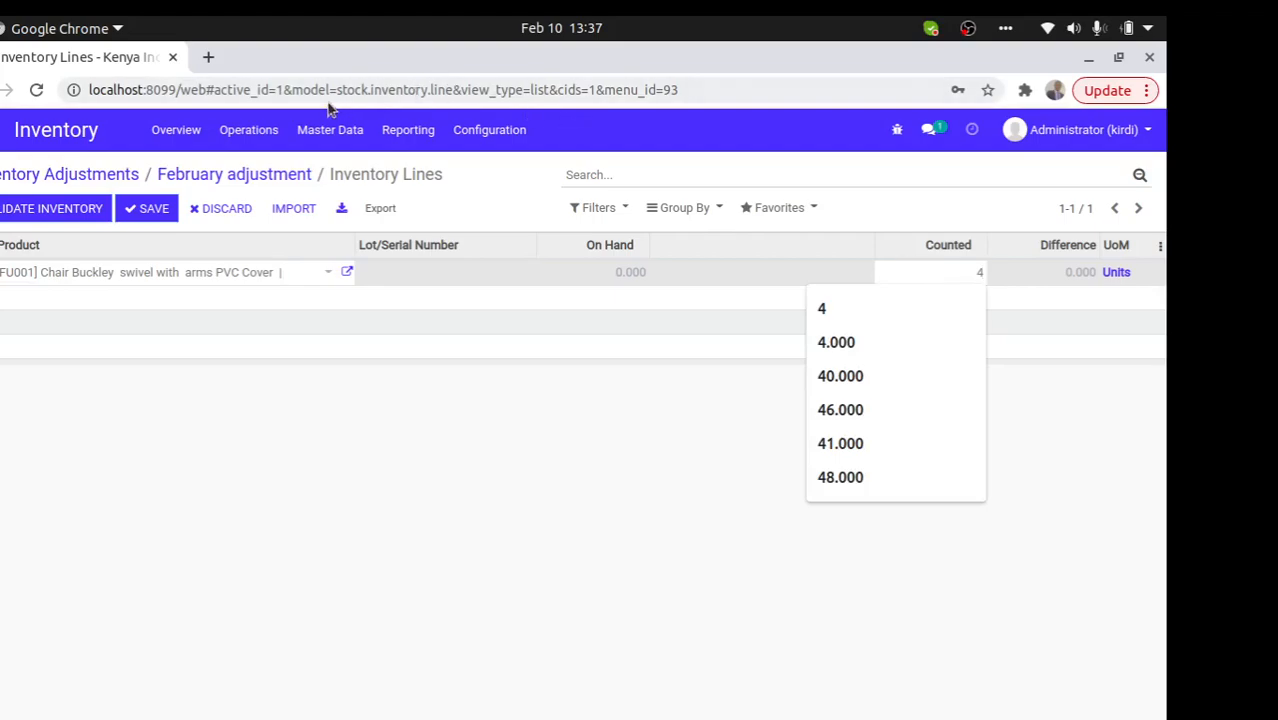
left_click(146, 216)
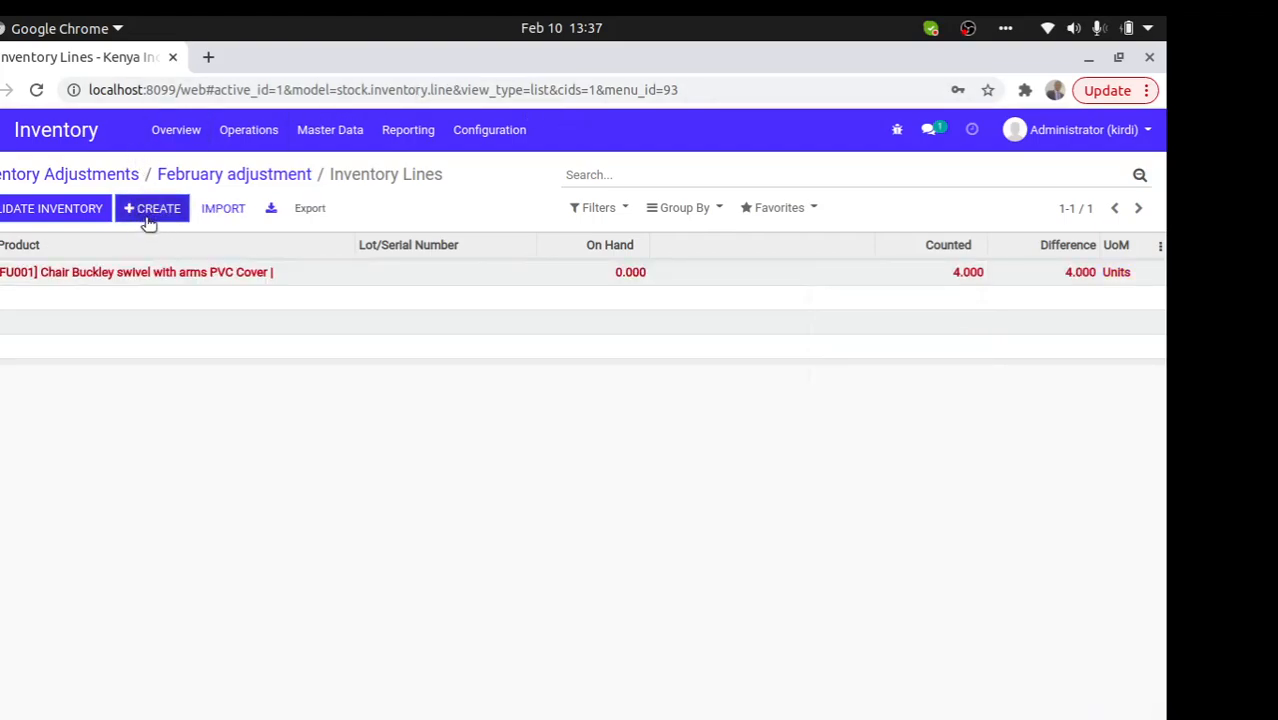
- Add count lines for chair FU004 (quantity 2) and chair FU008 (quantity 1)
left_click(148, 216)
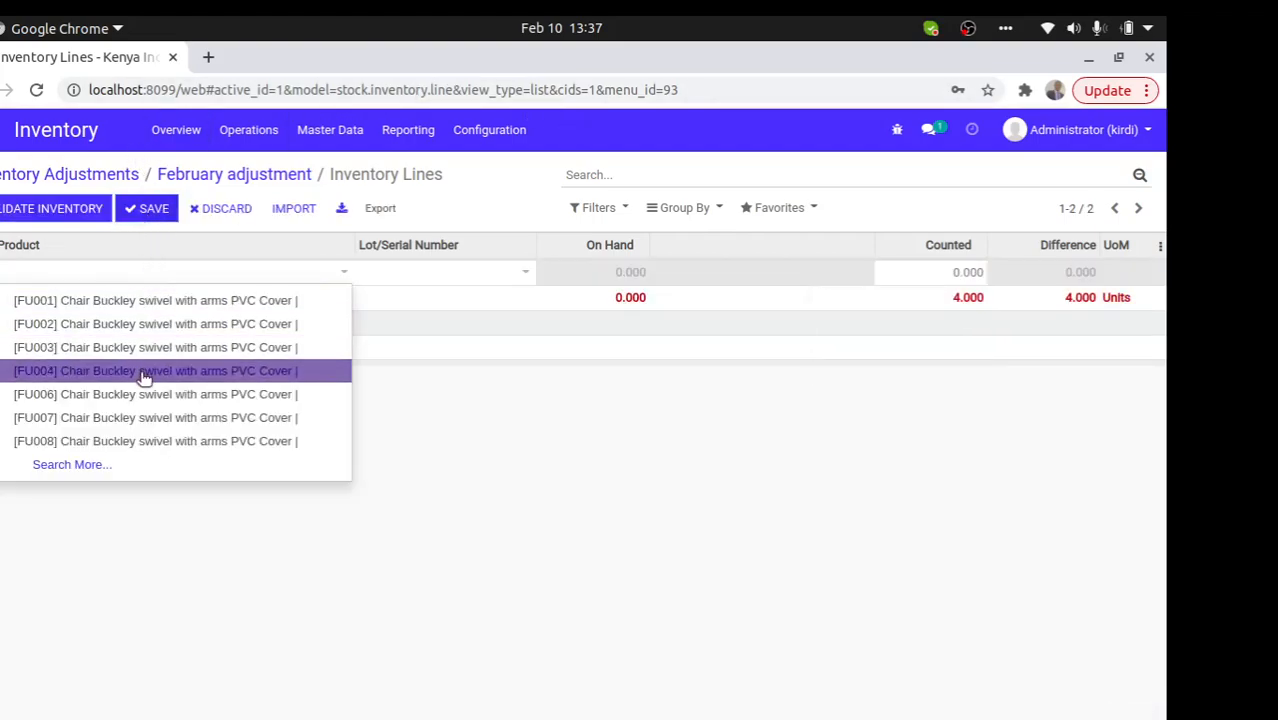
left_click(143, 371)
left_click(948, 275)
type("2")
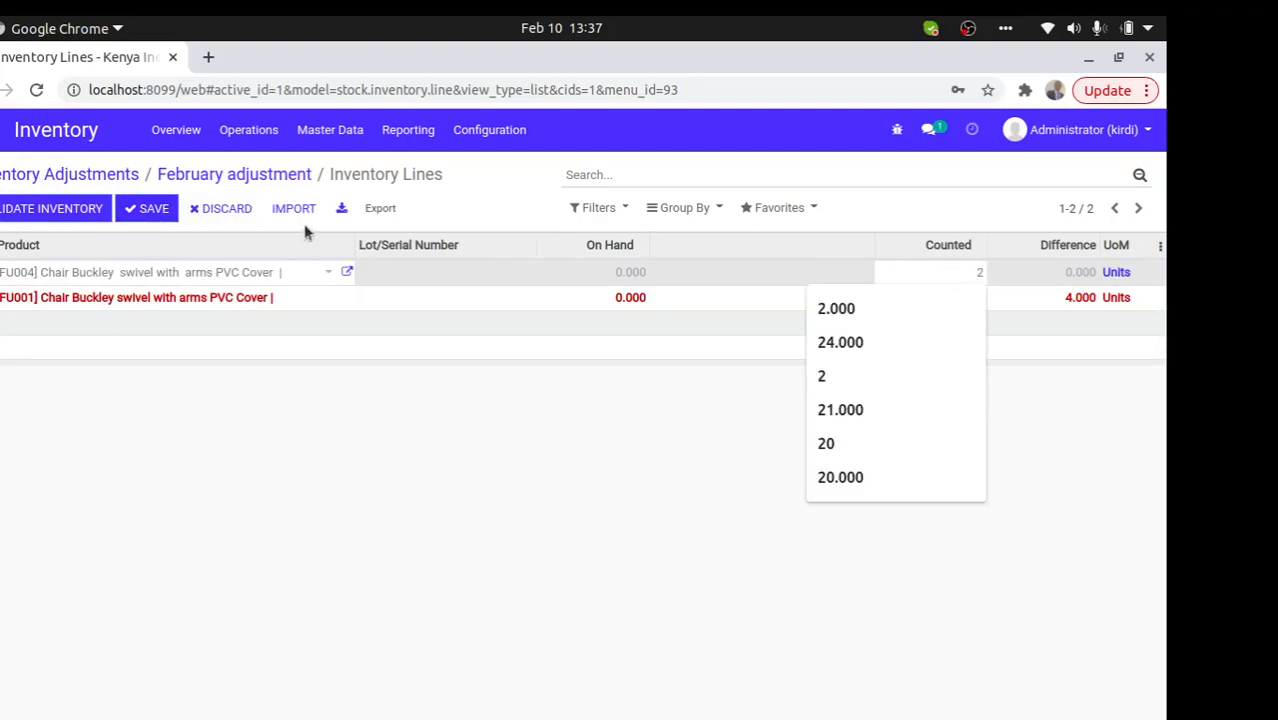
left_click(145, 208)
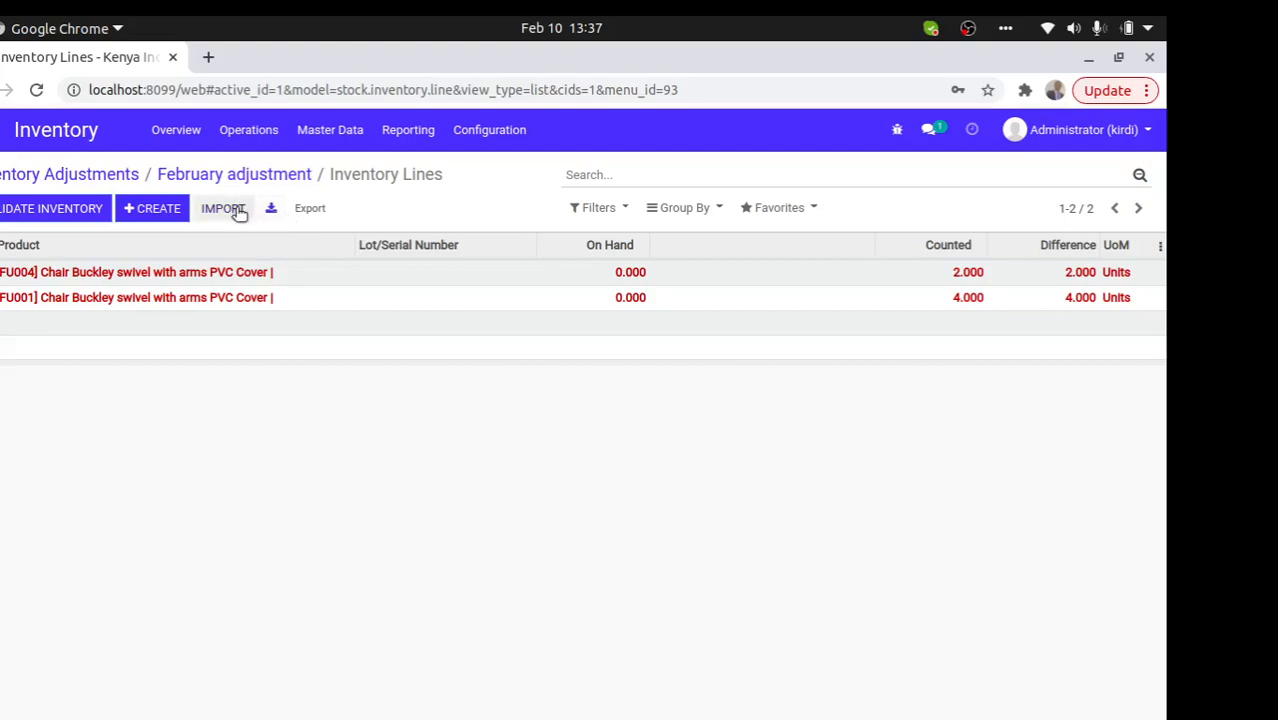
left_click(163, 208)
left_click(208, 266)
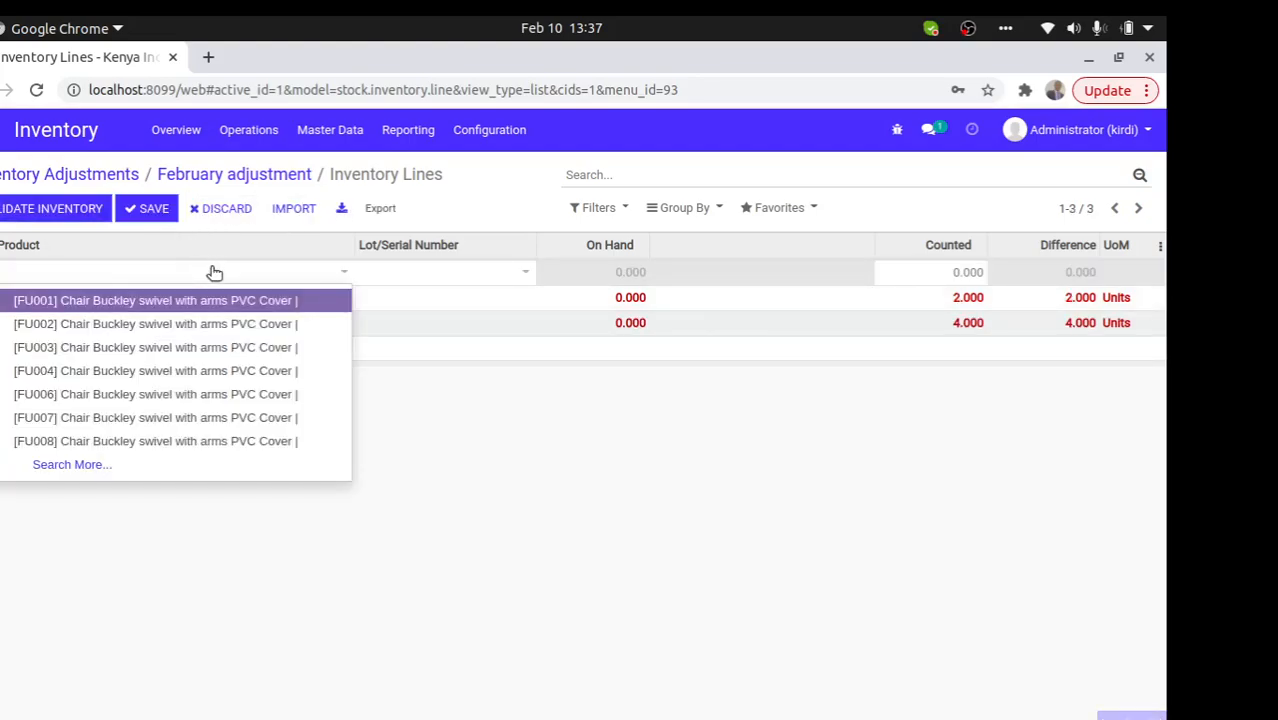
left_click(228, 444)
left_click(930, 265)
type("1")
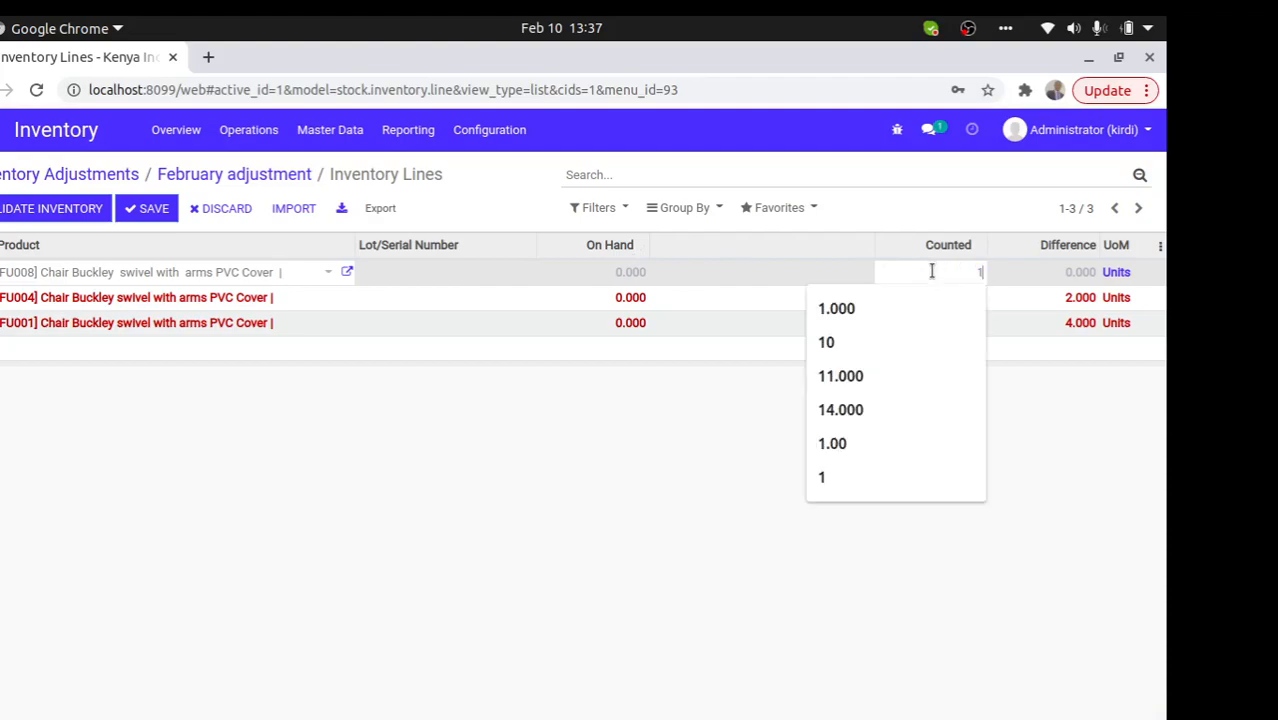
left_click(155, 218)
- Validate the February adjustment, then return to the adjustments list and the apps home
left_click(62, 208)
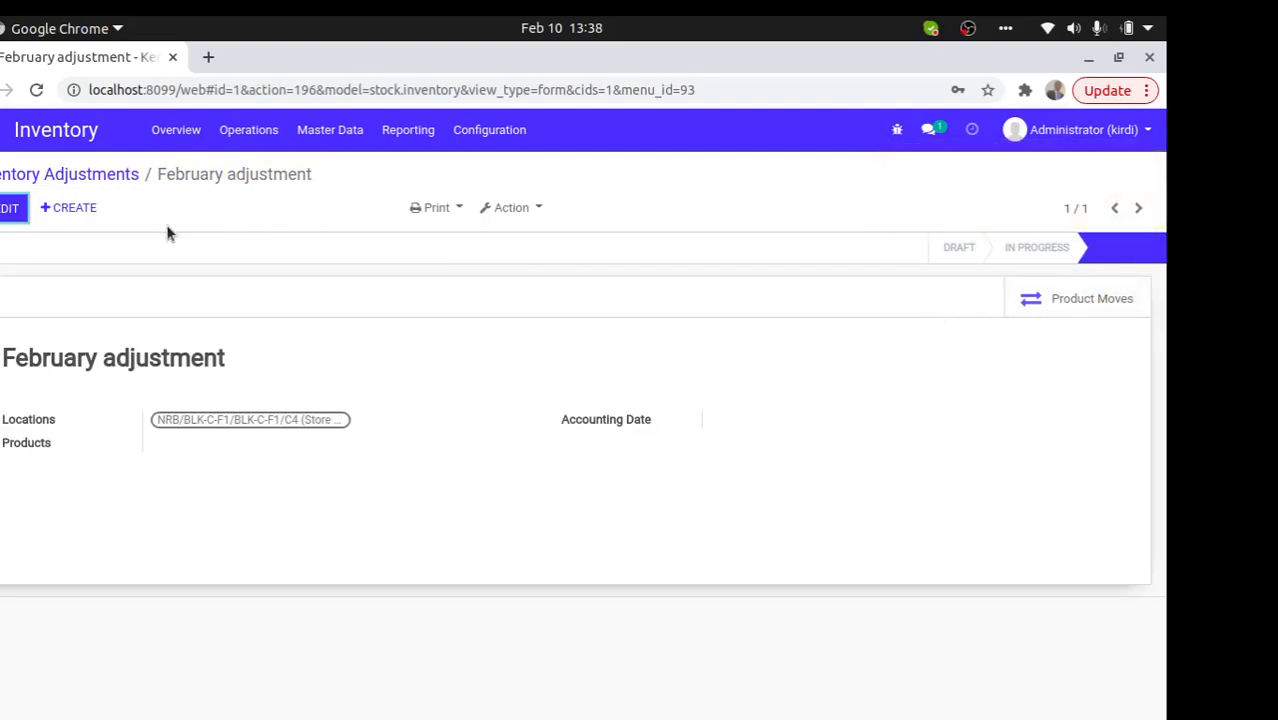
left_click(86, 176)
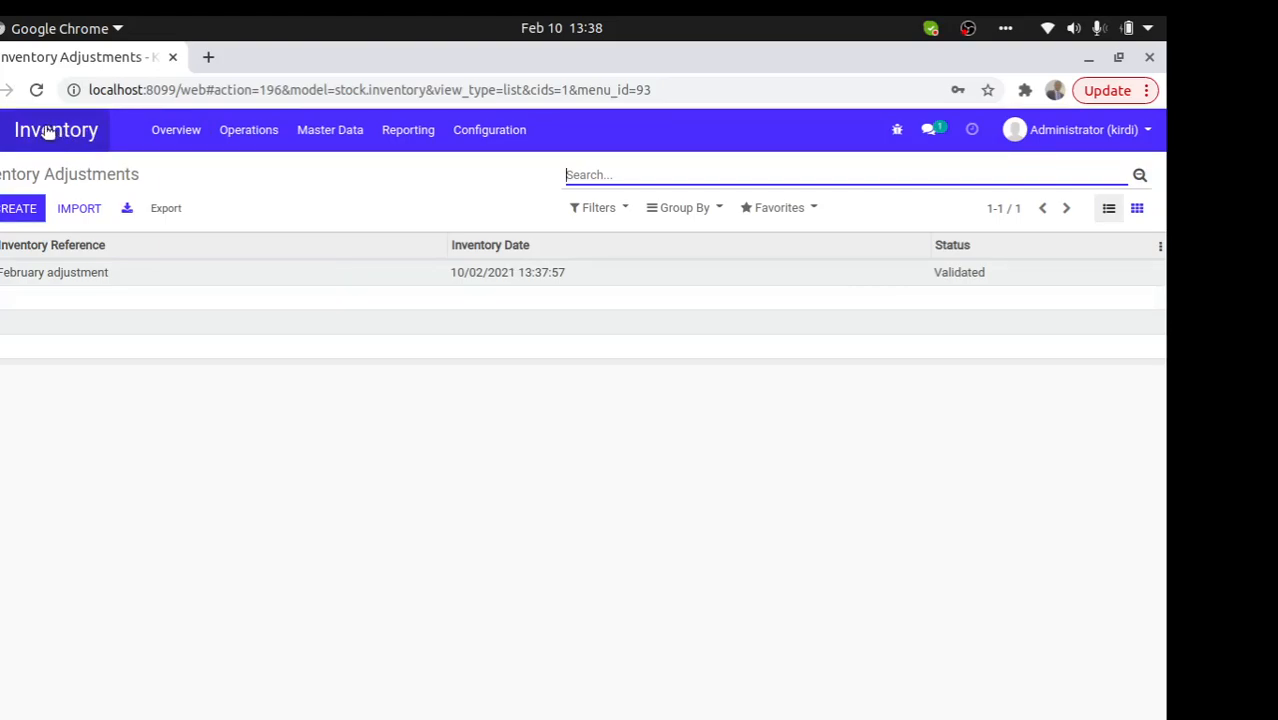
left_click(10, 140)
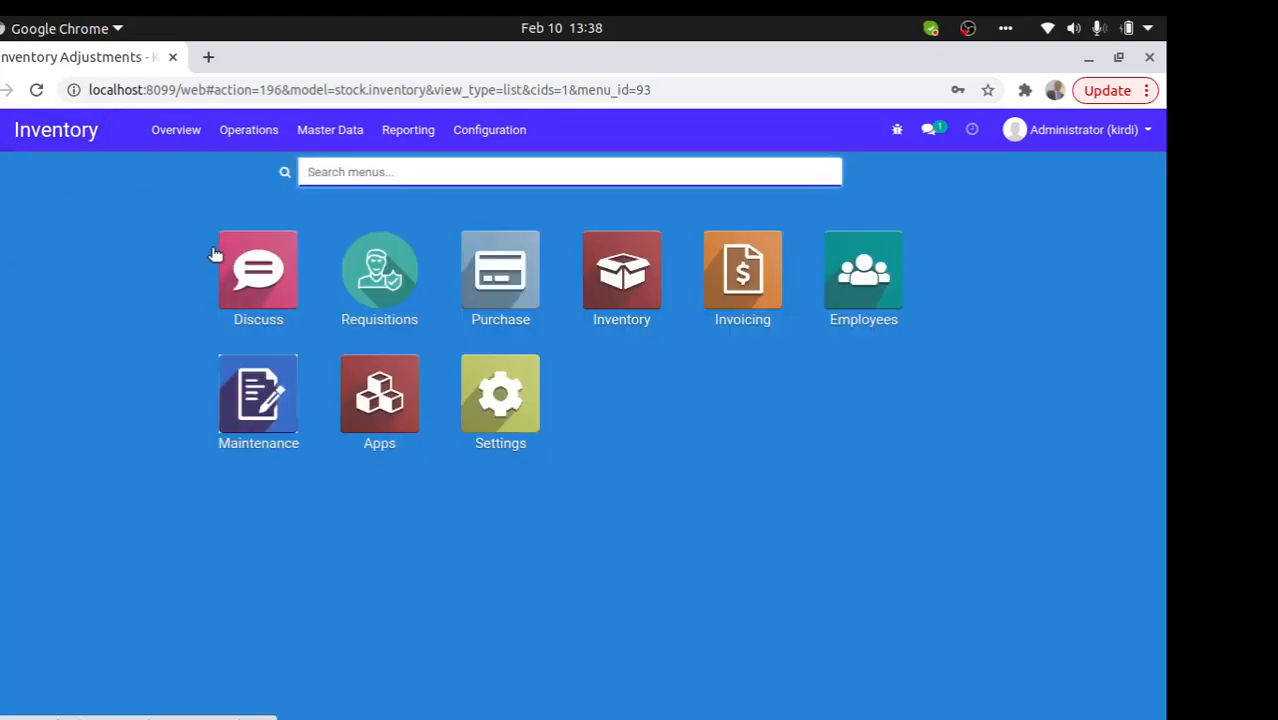
- Open Purchase's Requests for Quotation and select all three orders (P00130, P00129, P00127)
left_click(497, 272)
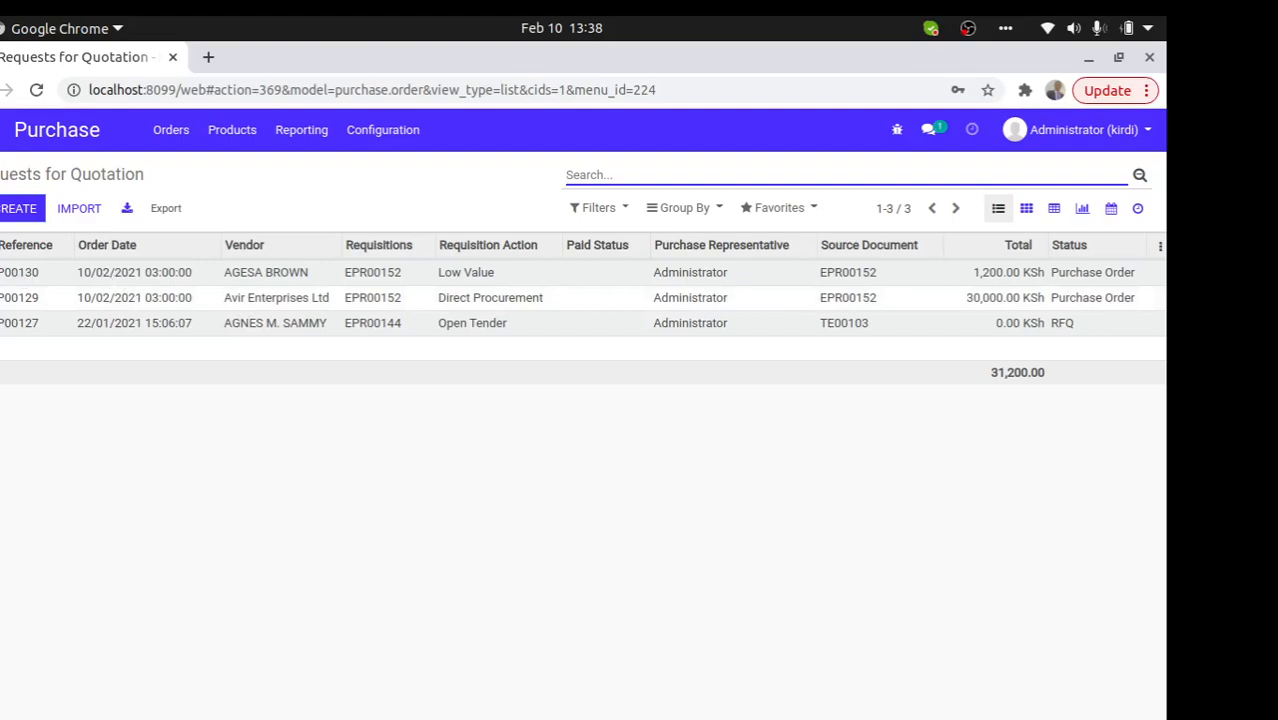
left_click(437, 209)
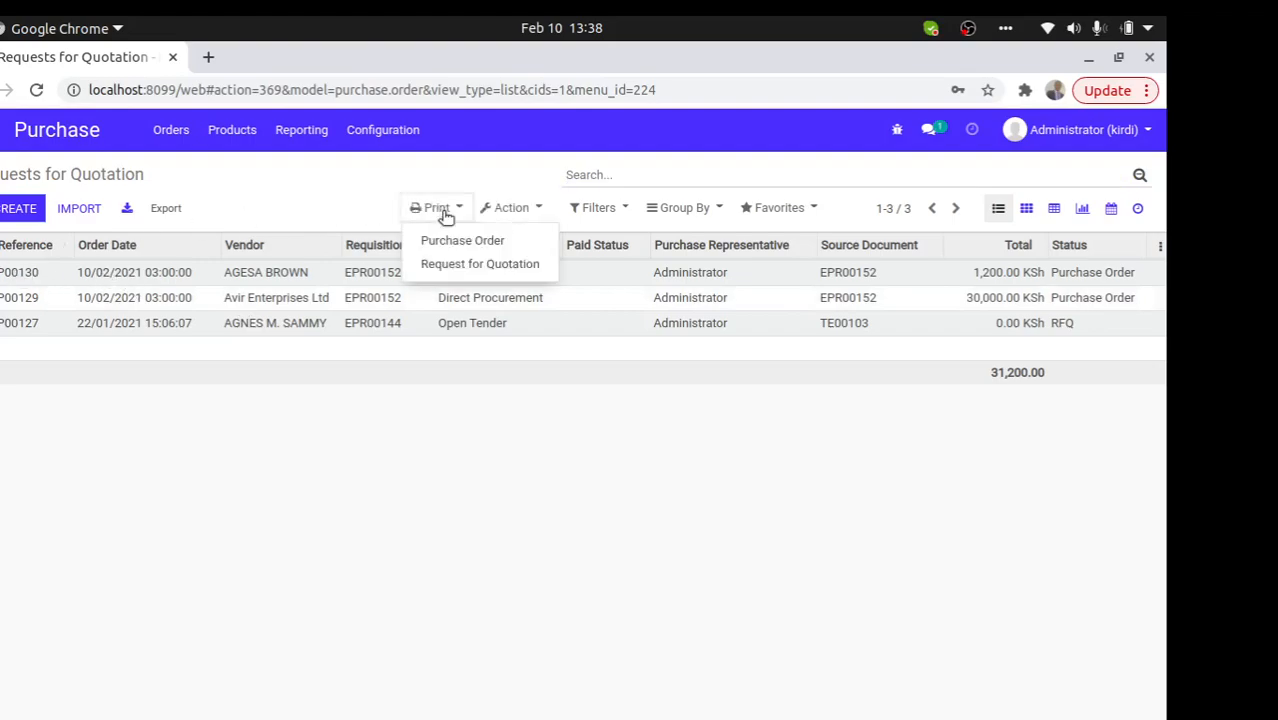
- Print the Purchase Order report, then generate the Purchase Order Excel Report for all orders
left_click(459, 240)
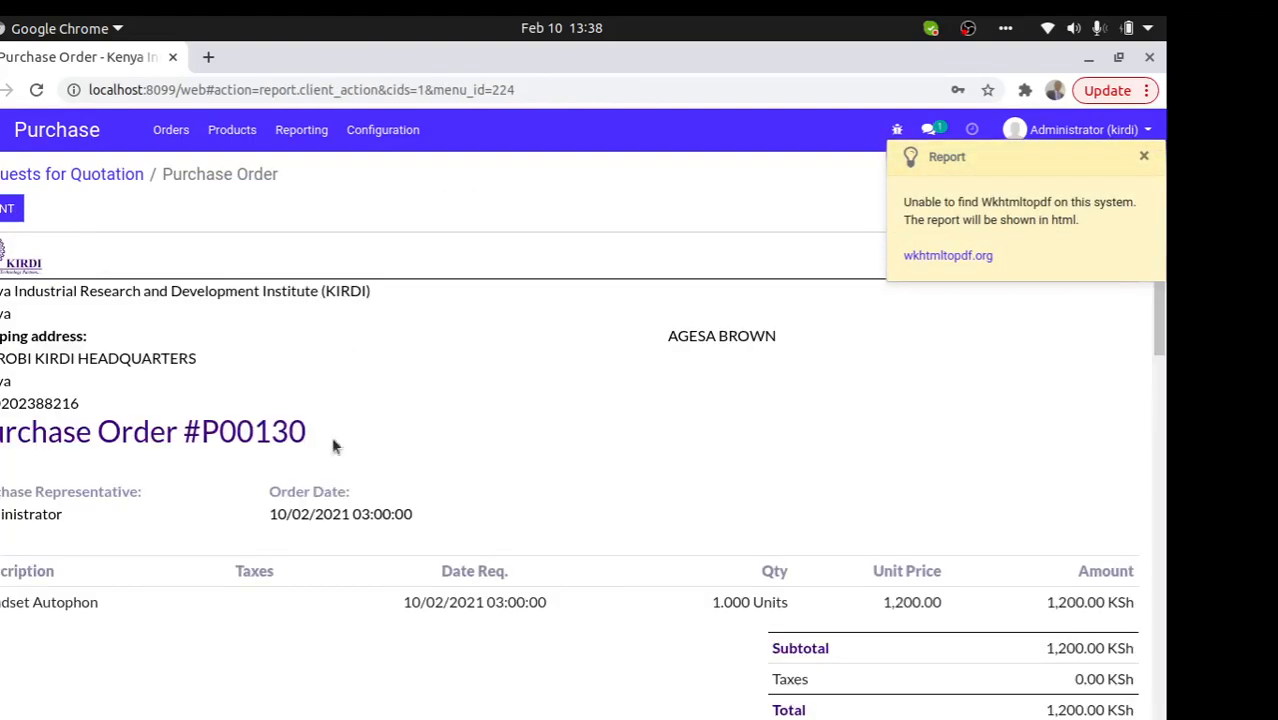
left_click(93, 175)
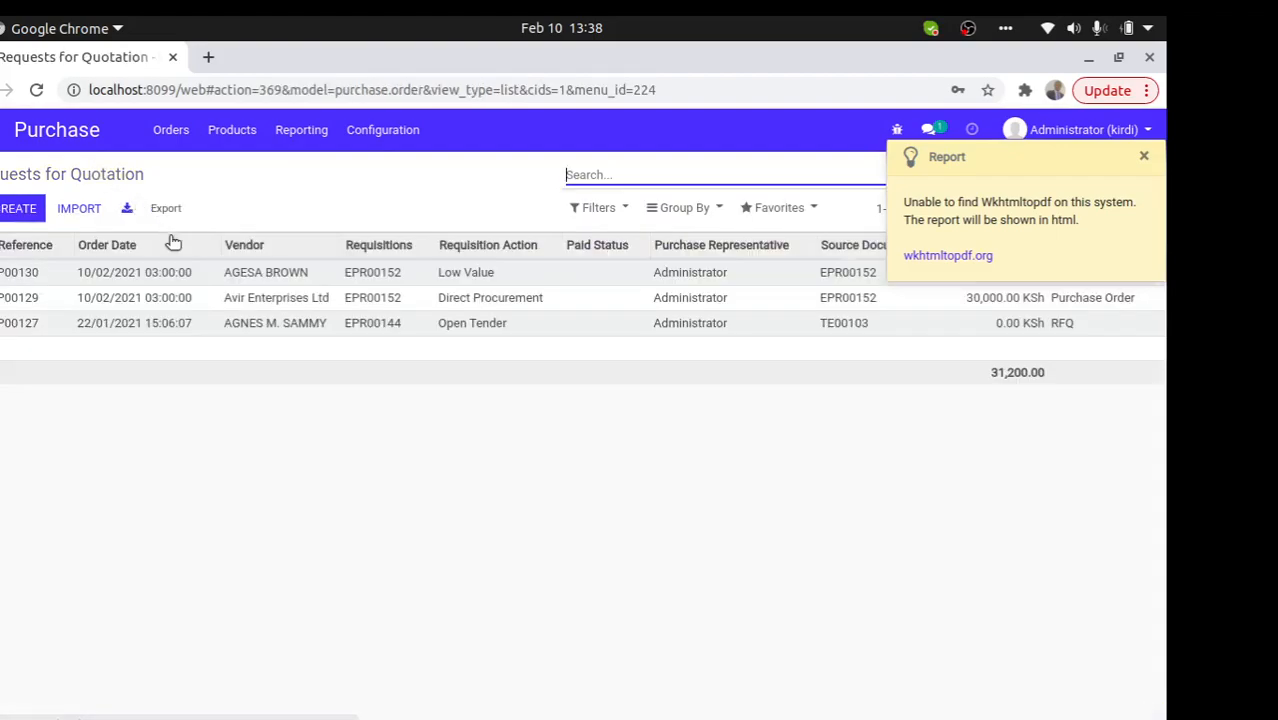
left_click(0, 245)
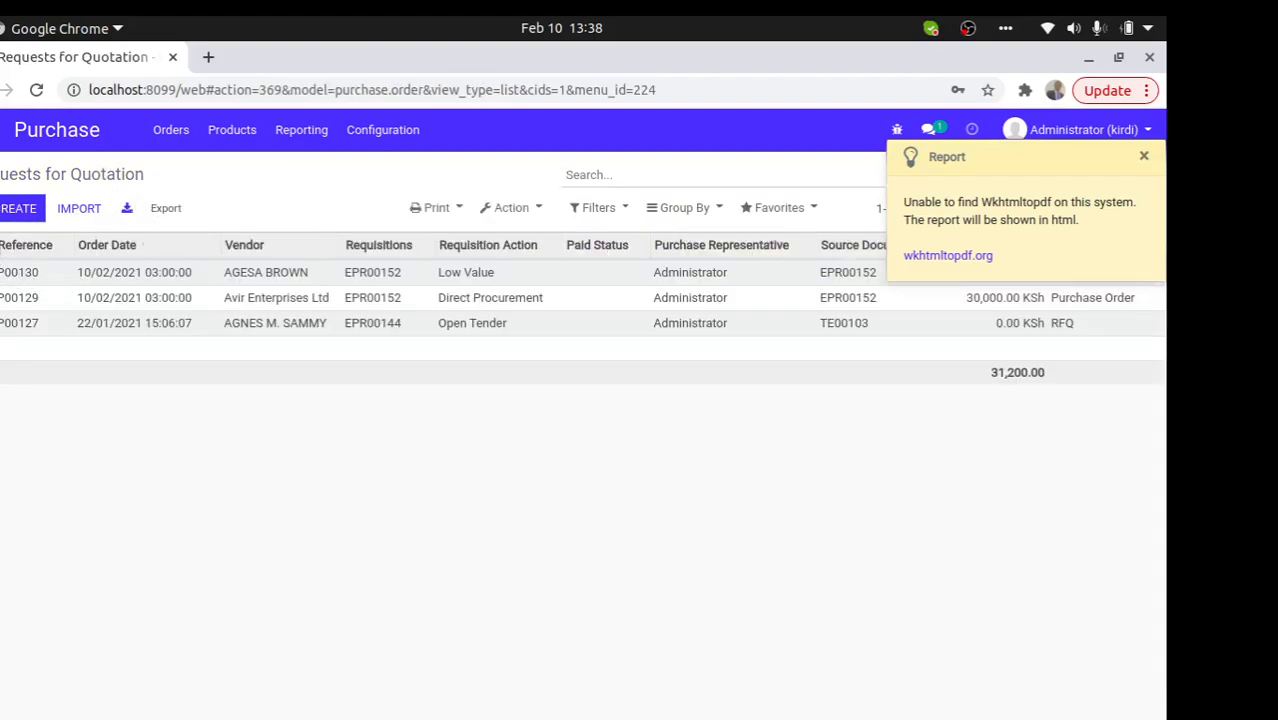
left_click(512, 208)
left_click(566, 294)
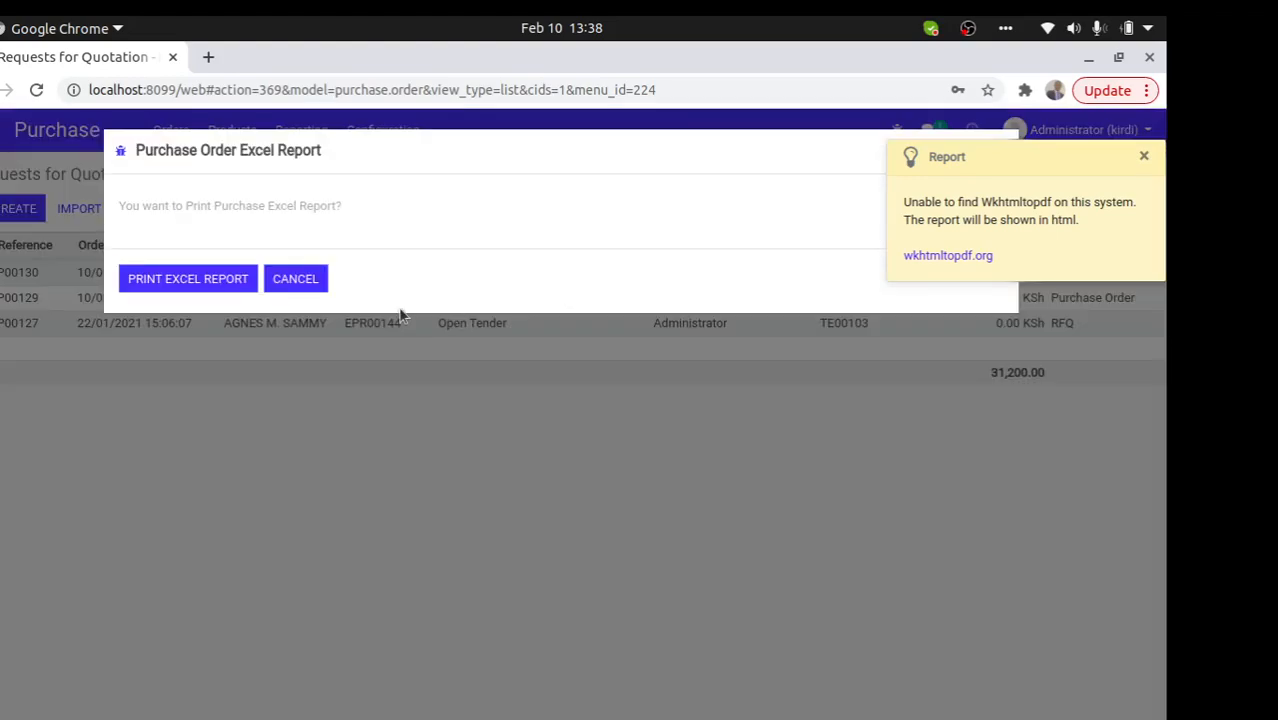
left_click(238, 290)
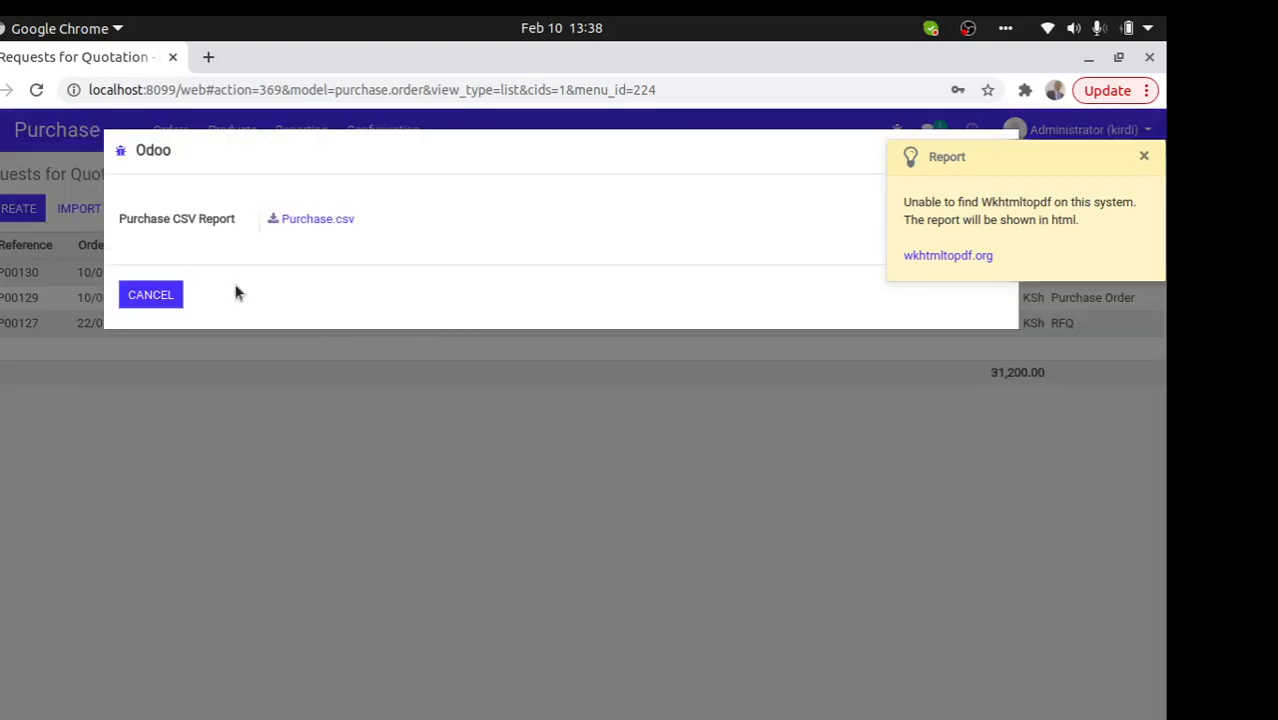
- Save the report as Purchase.csv in the dists folder and open it
triple_click(316, 219)
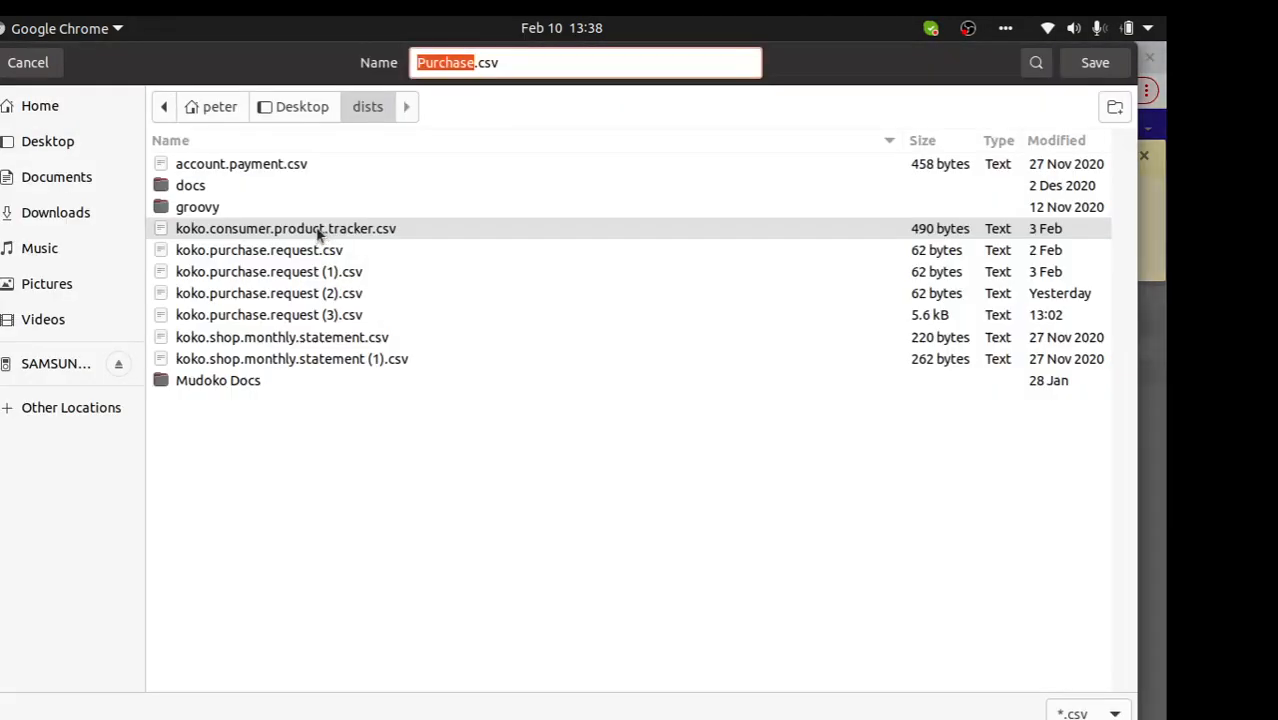
left_click(1119, 65)
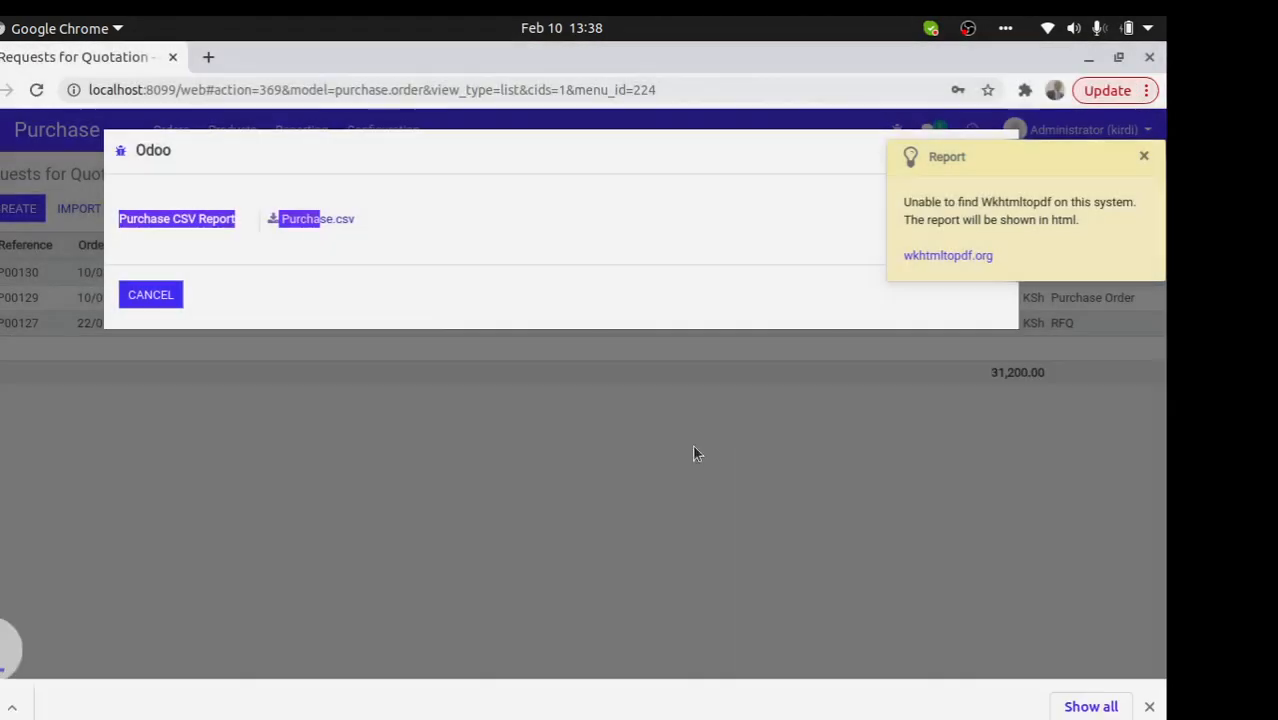
left_click(66, 708)
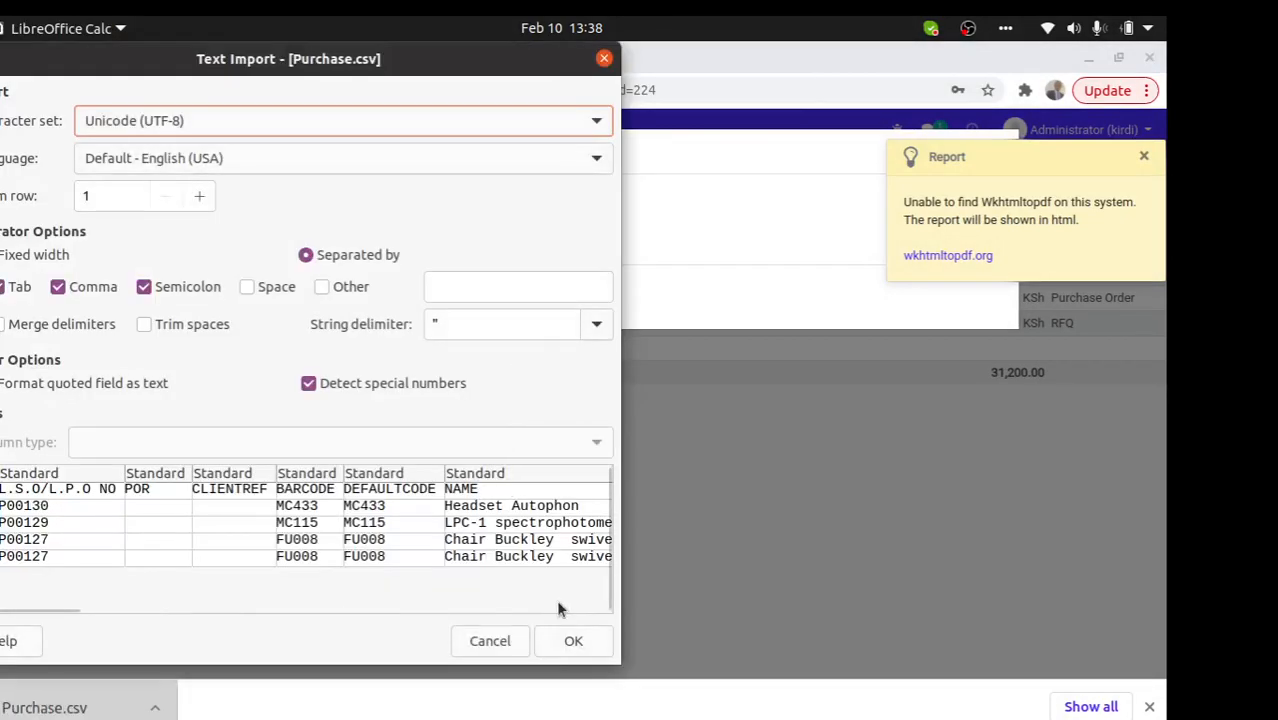
- Accept the default import settings for Purchase.csv and scroll across its columns A–Y
left_click(573, 640)
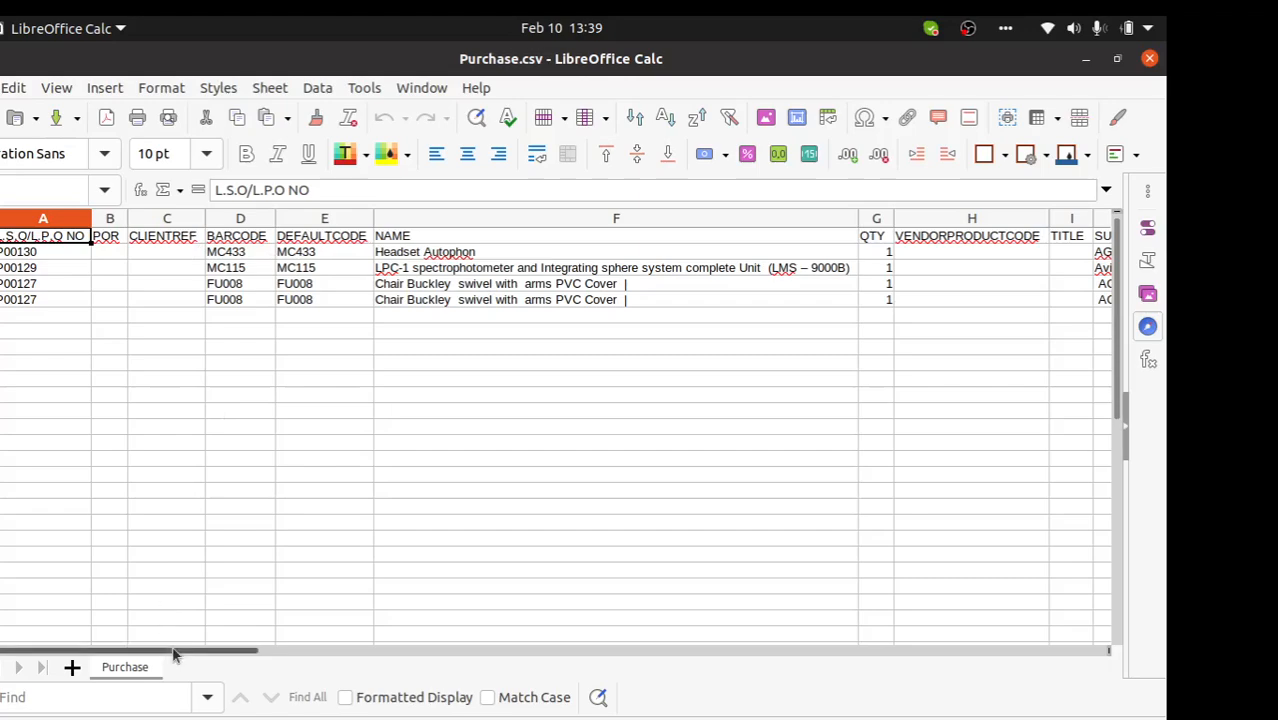
left_click_drag(175, 652, 101, 608)
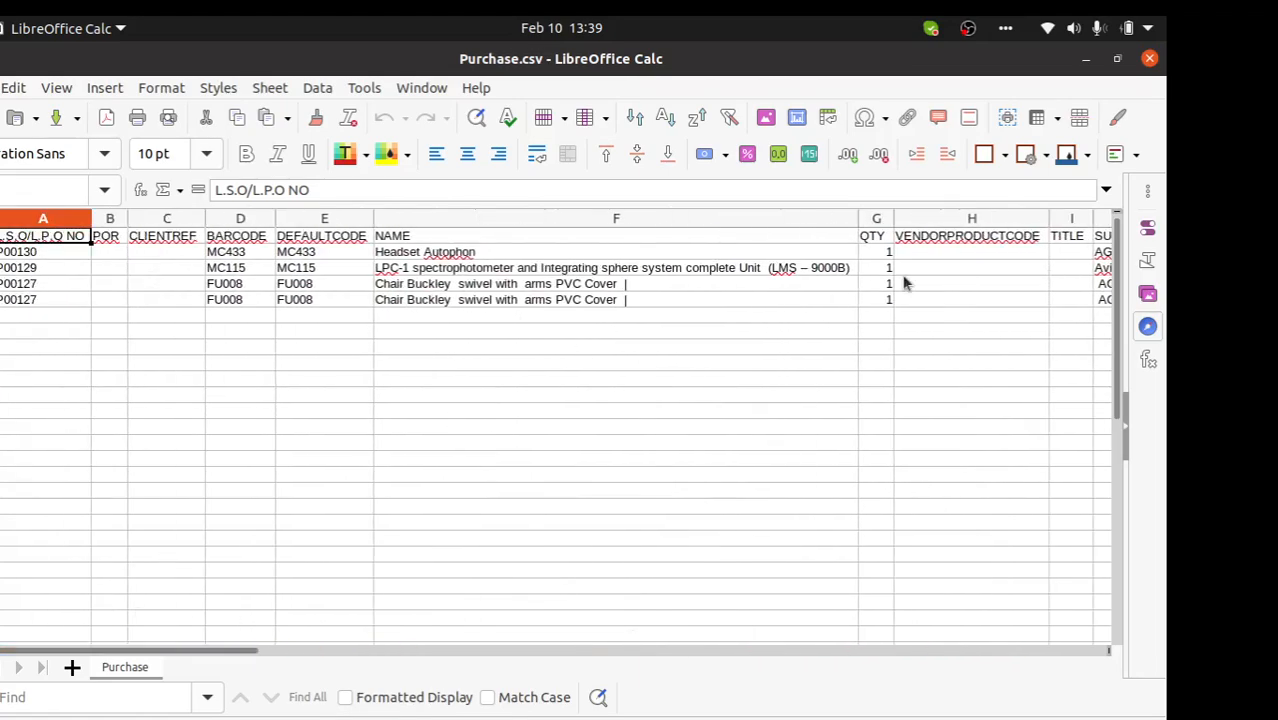
- Close Calc, open the EPR00152 agreement under Purchase Agreements, and confirm it as TE00104
left_click(1151, 60)
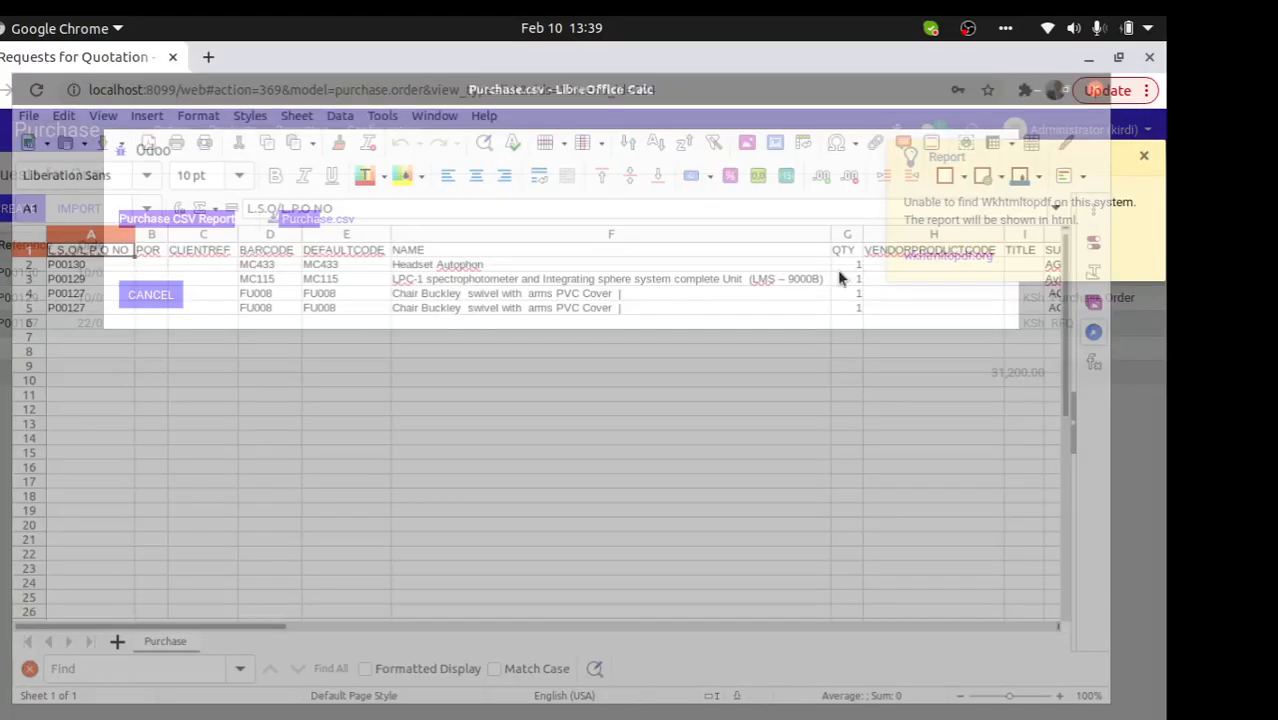
left_click(170, 294)
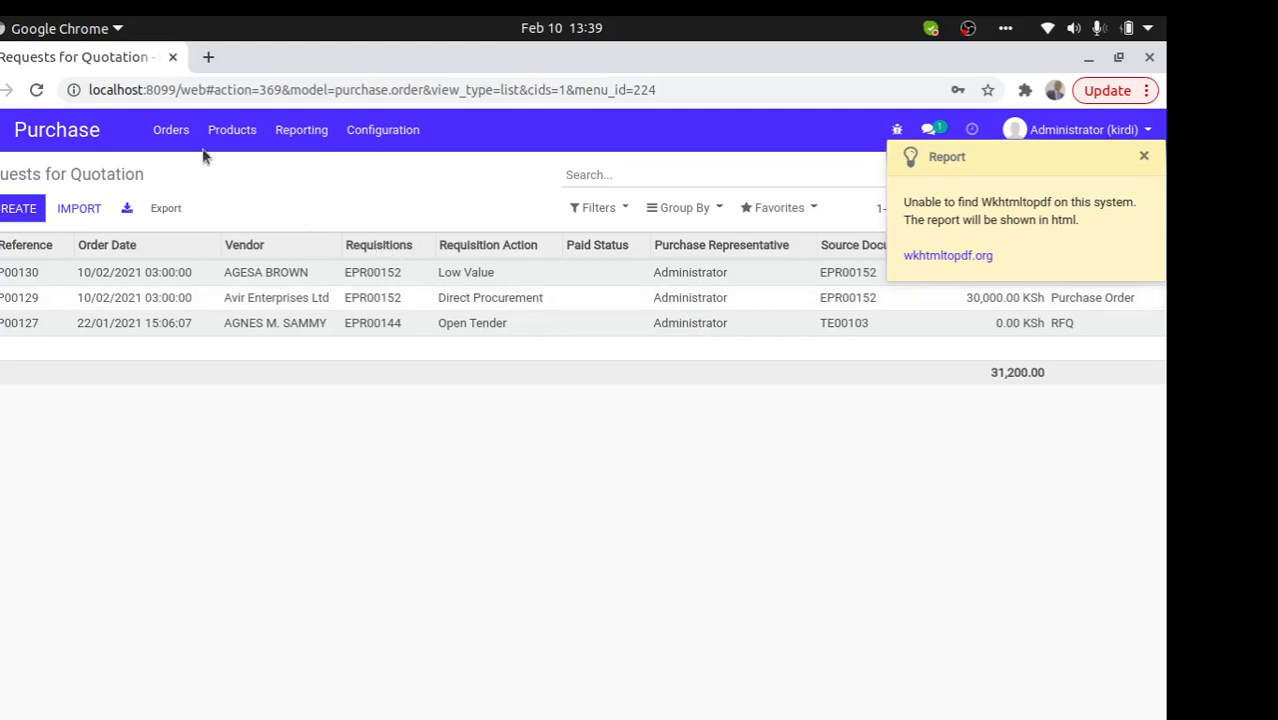
left_click(171, 130)
left_click(211, 195)
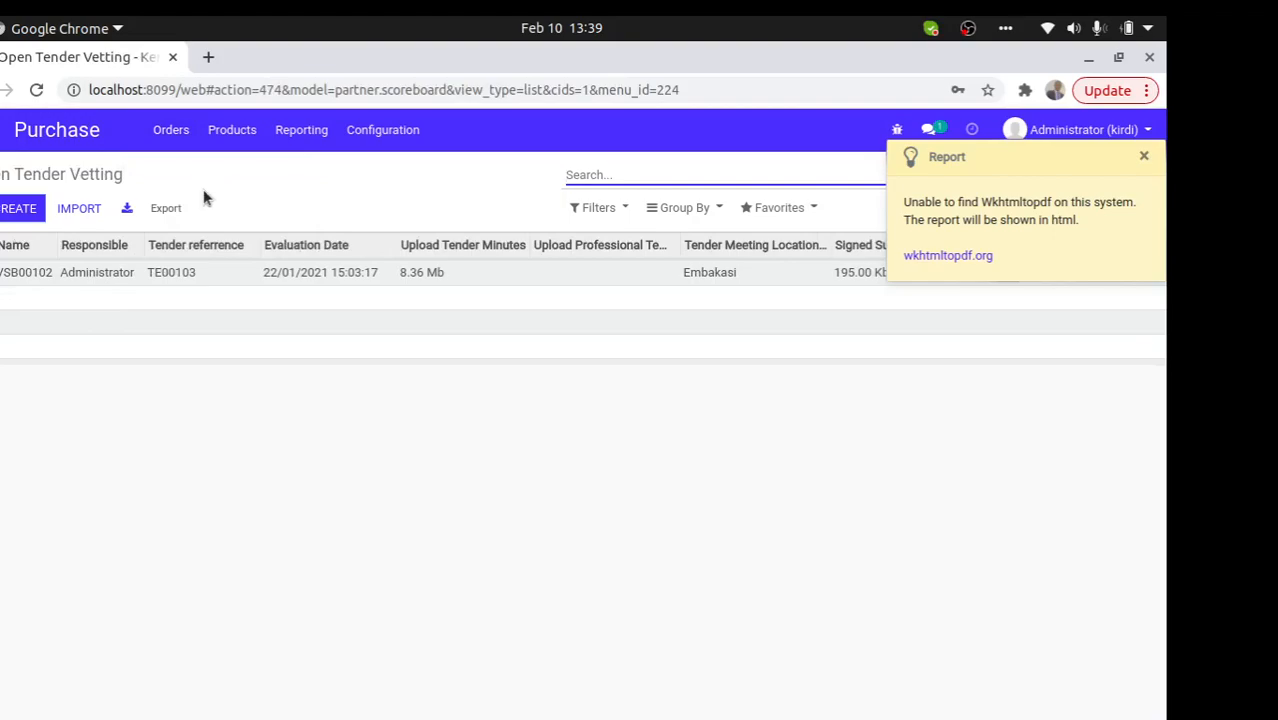
left_click(171, 130)
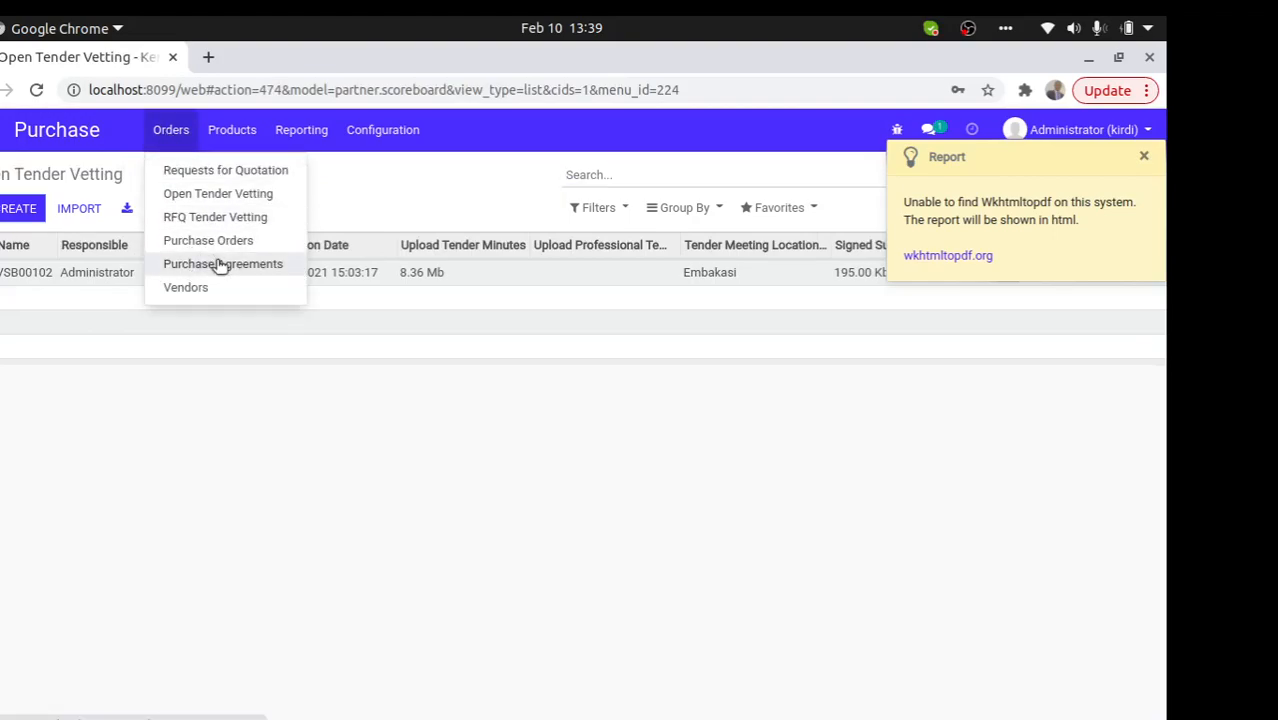
left_click_drag(220, 265, 205, 258)
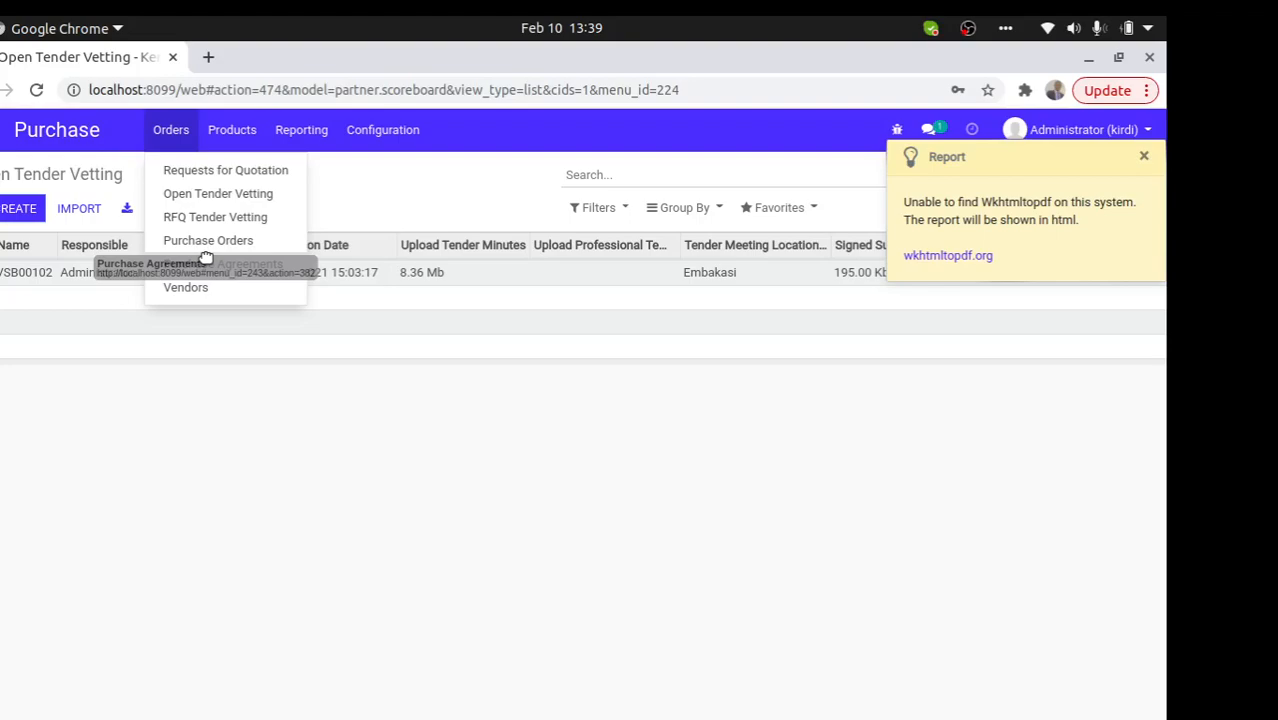
left_click_drag(205, 258, 208, 261)
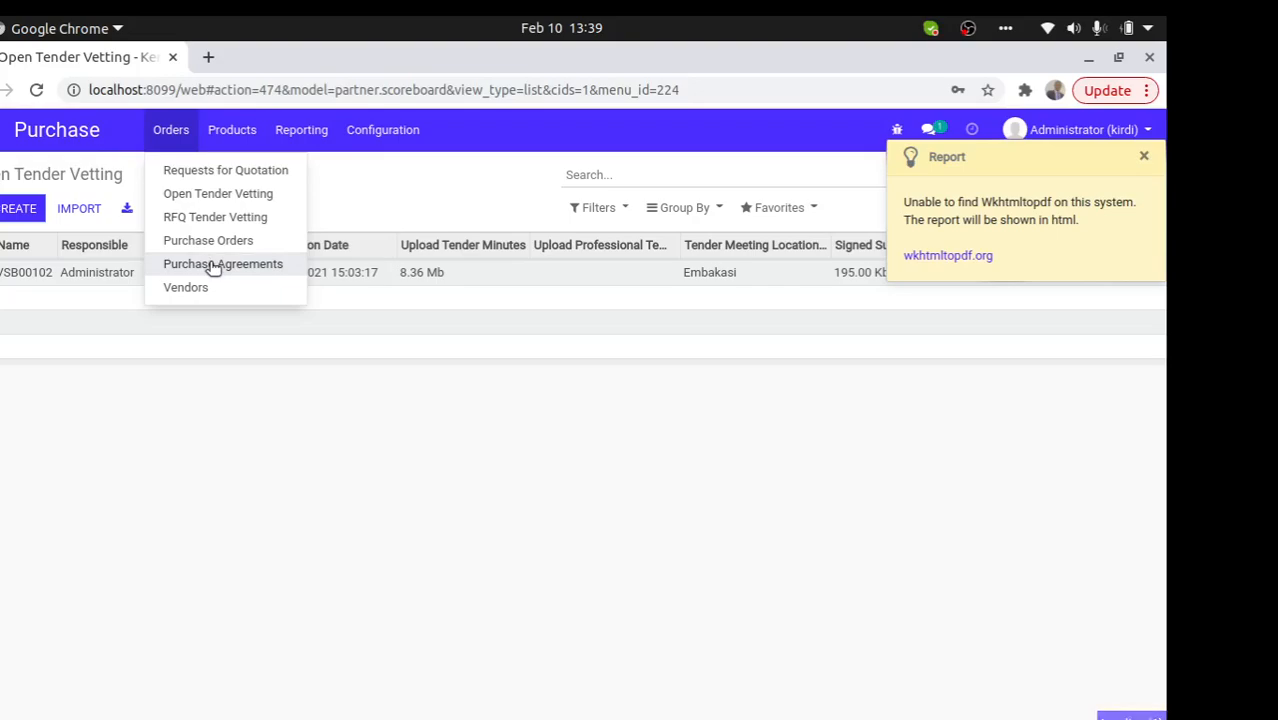
left_click(209, 265)
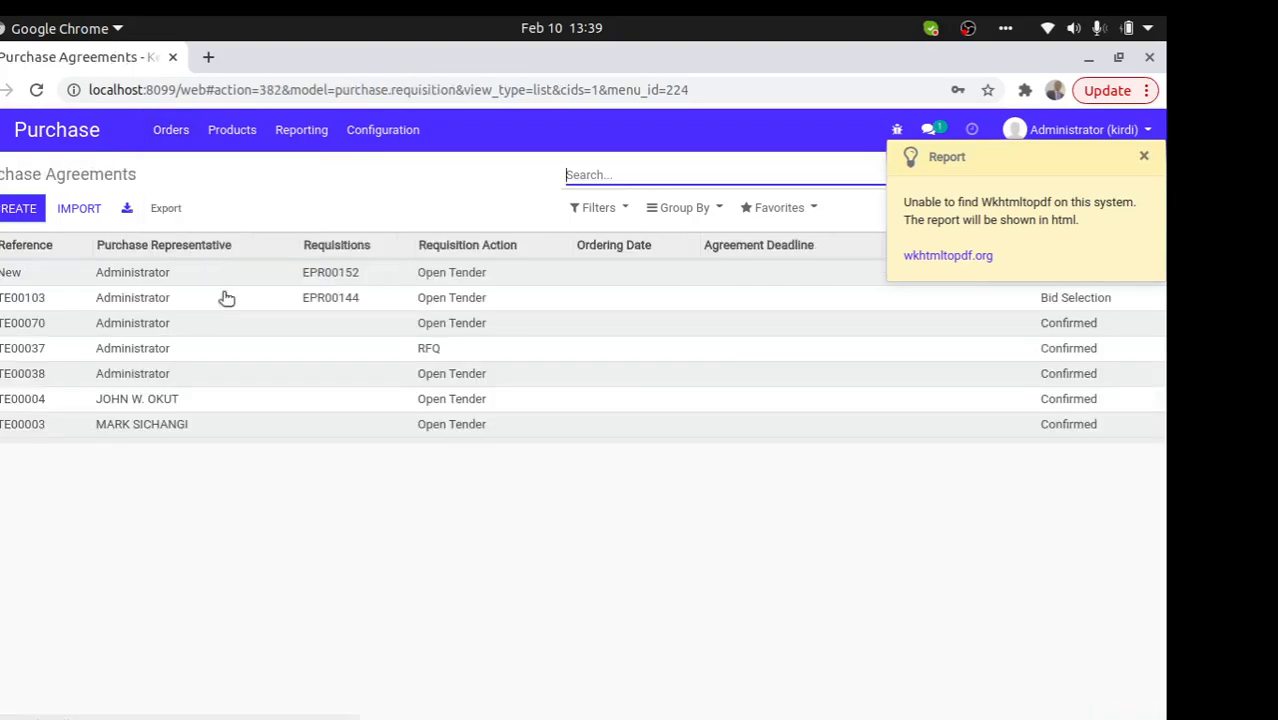
left_click(355, 276)
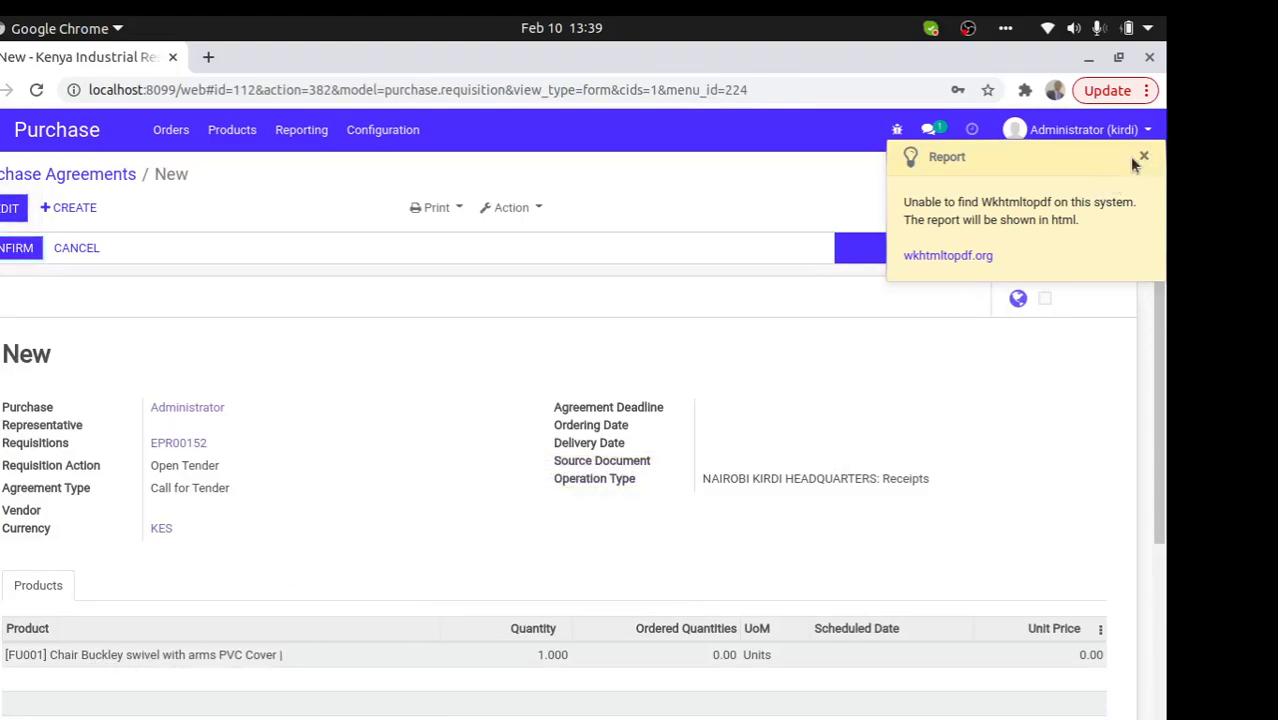
left_click(20, 249)
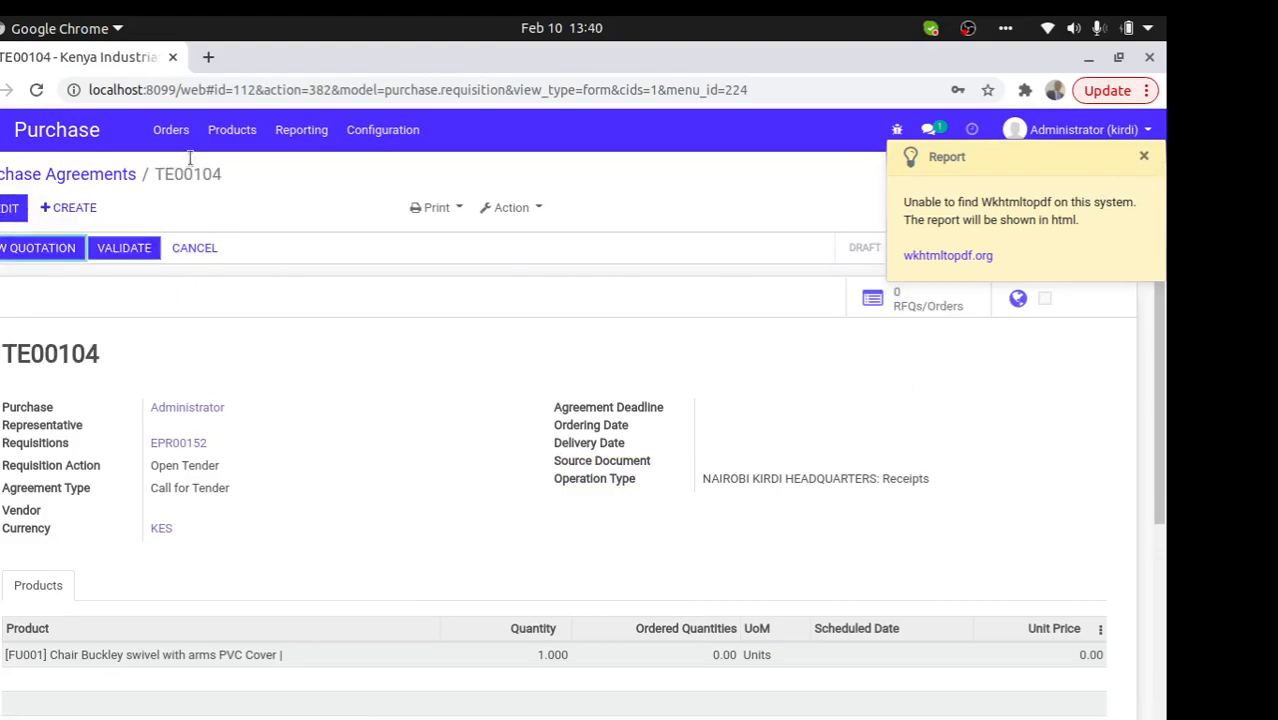
- Create a new Open Tender Vetting record with three tender committee members
left_click(171, 135)
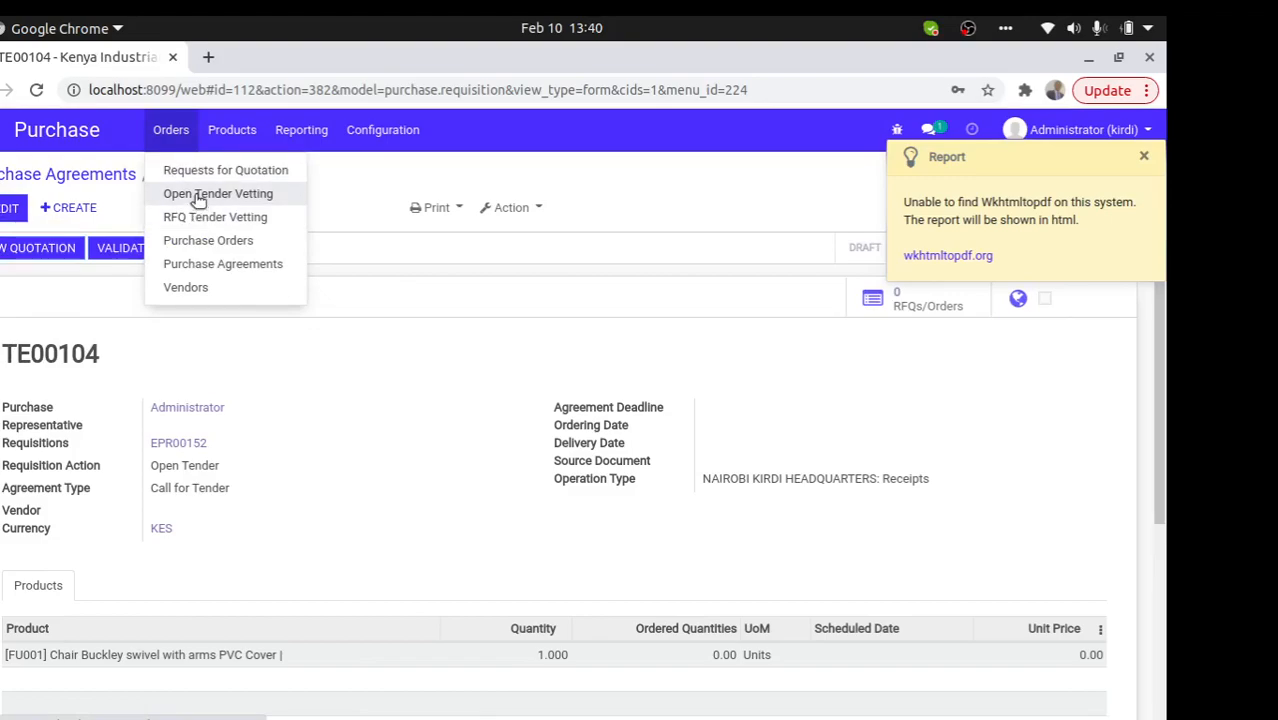
left_click(198, 196)
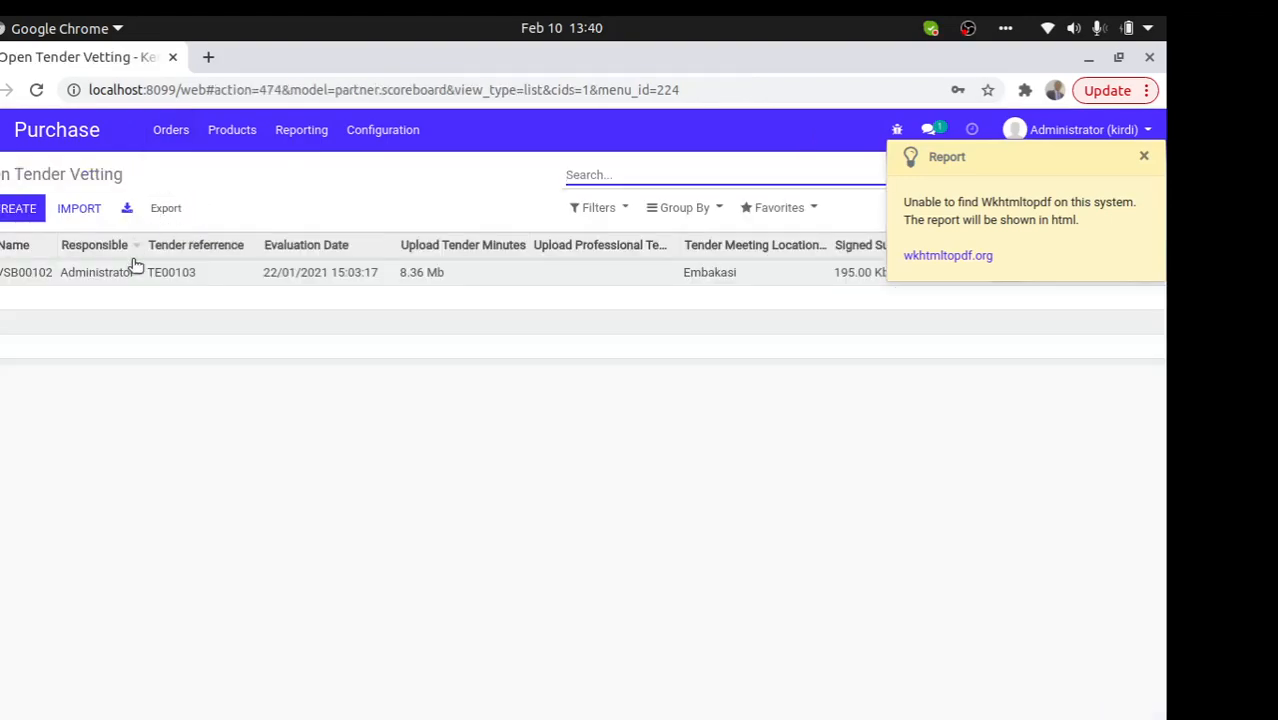
left_click(30, 214)
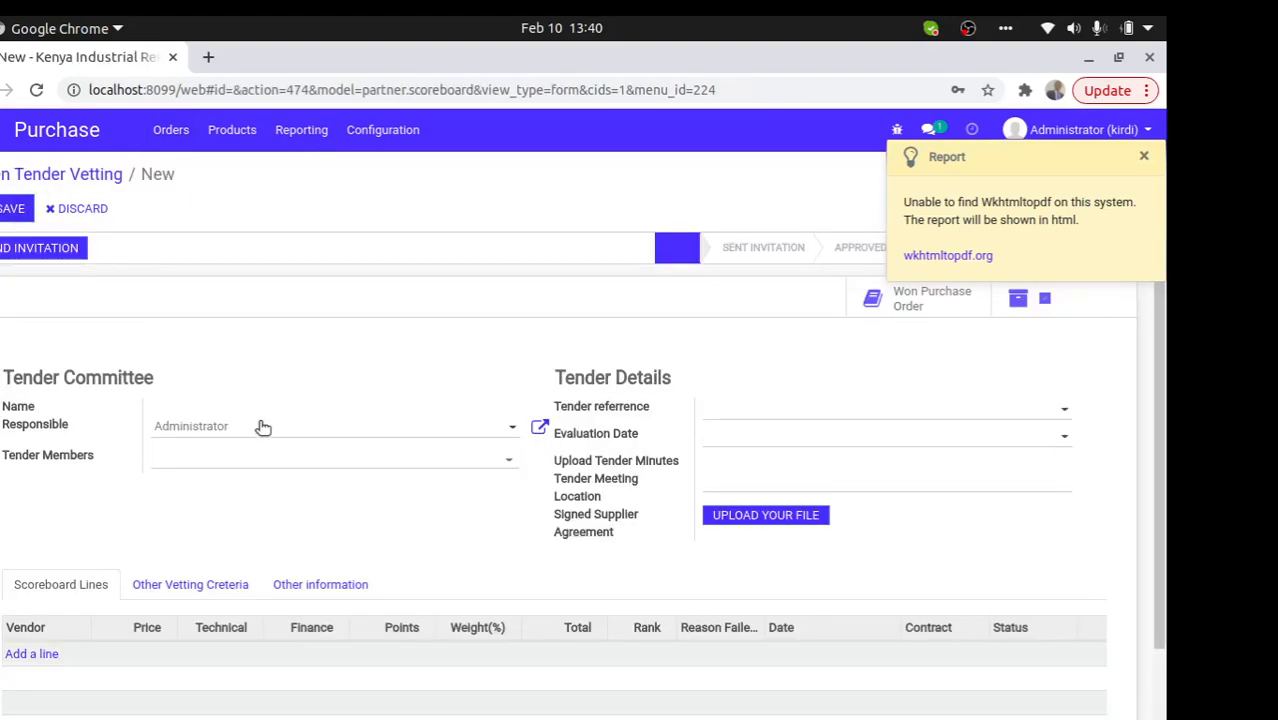
left_click(280, 456)
left_click(217, 481)
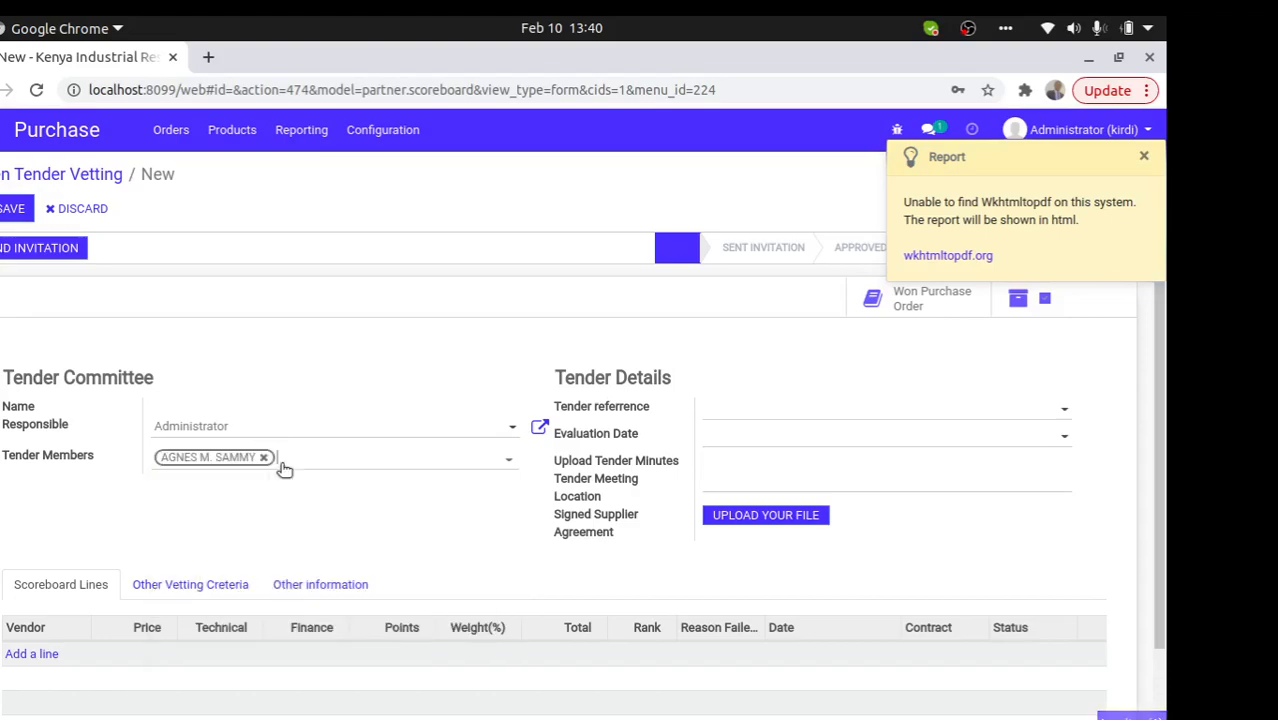
left_click(303, 463)
left_click(342, 506)
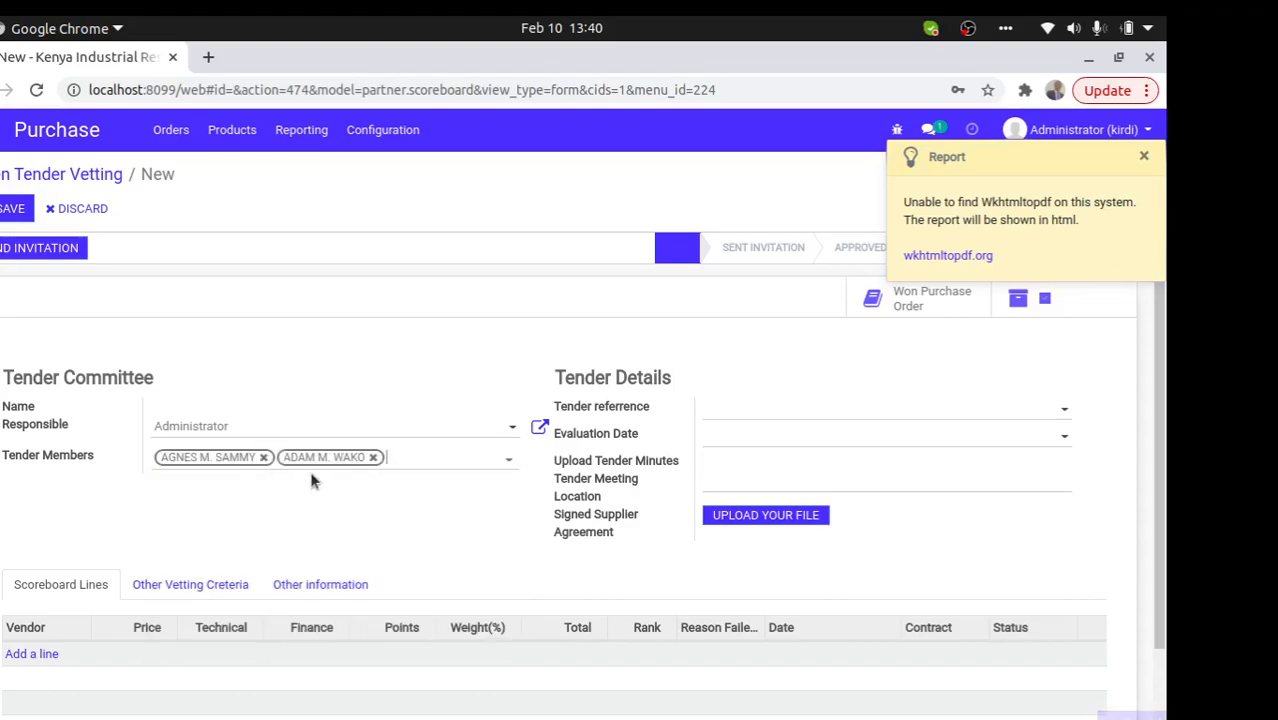
left_click(408, 460)
left_click(418, 507)
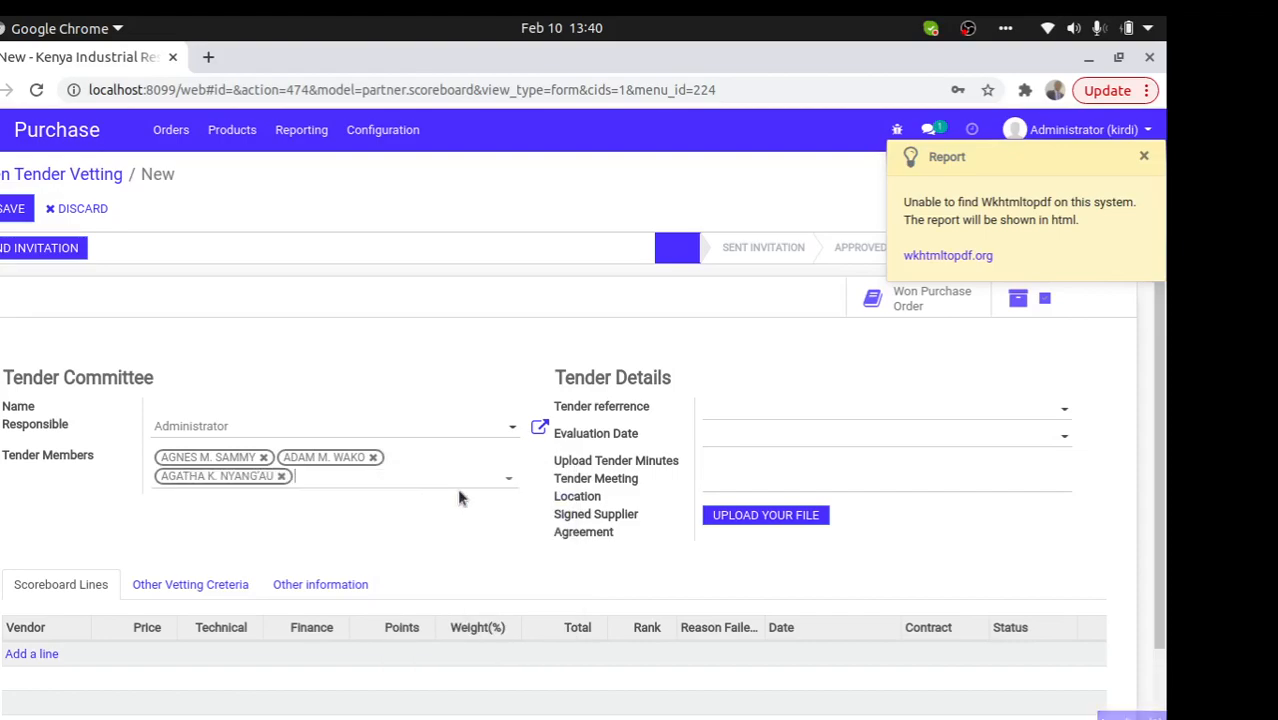
- Link the vetting record to tender TE00104 and review its details
left_click(768, 413)
left_click(776, 438)
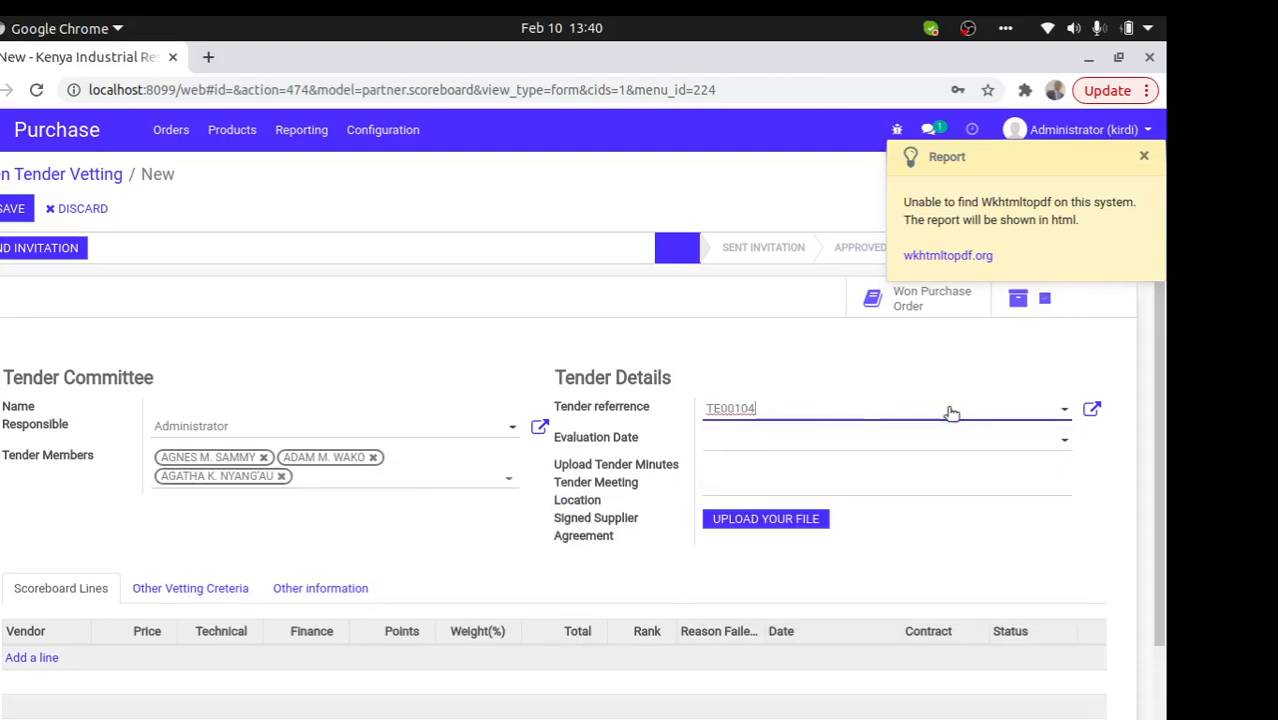
left_click(1091, 409)
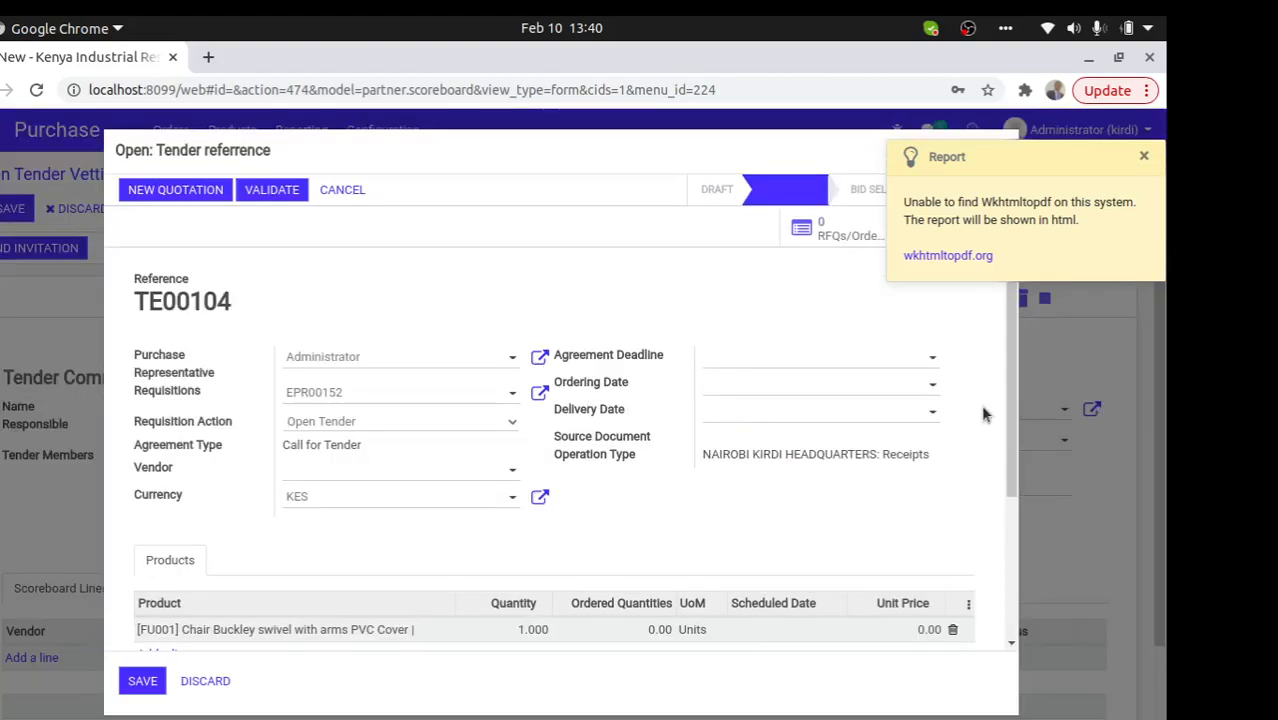
scroll(740, 490, "down", 1)
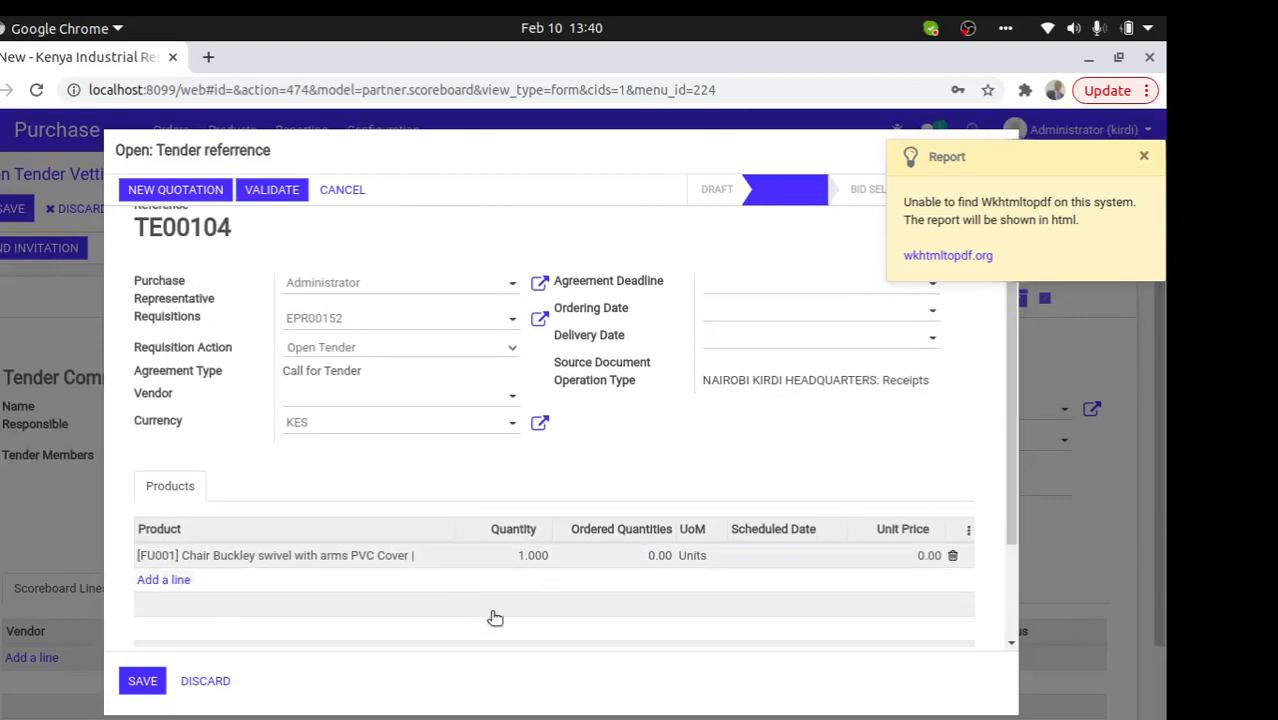
left_click(142, 681)
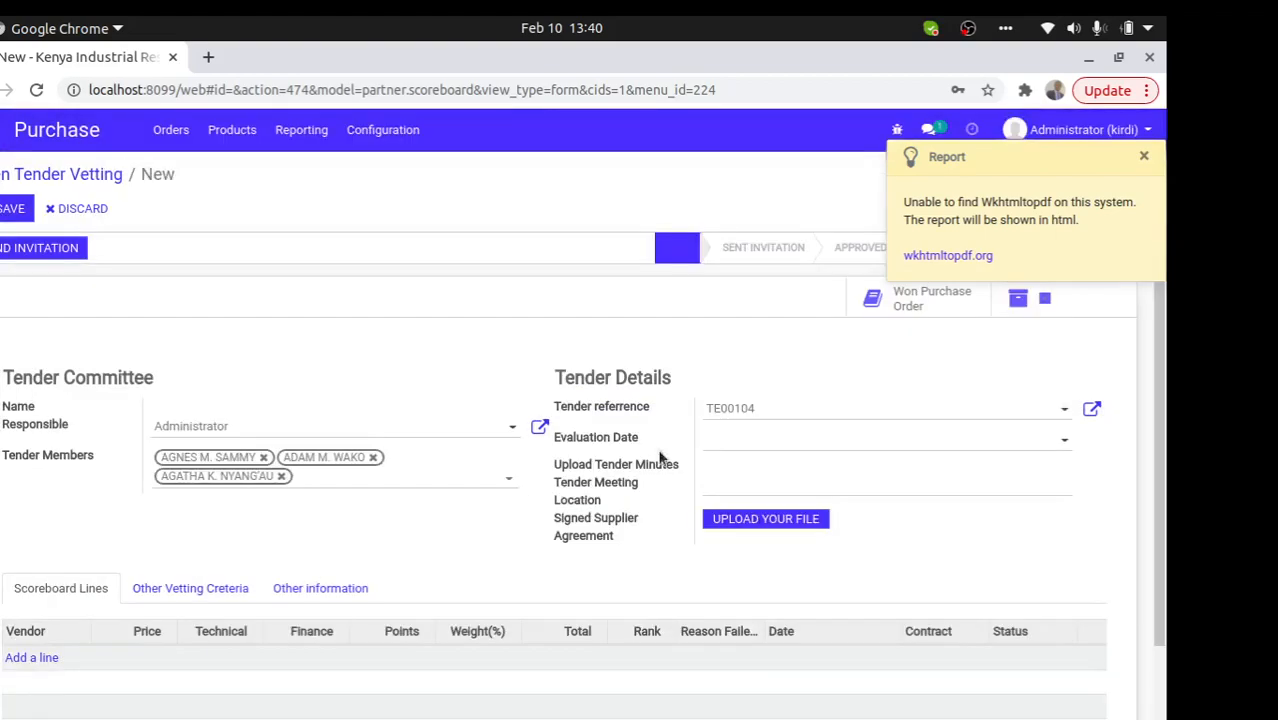
- Set the evaluation date to 11/02/2021 and save the record as VSB00103
left_click(760, 451)
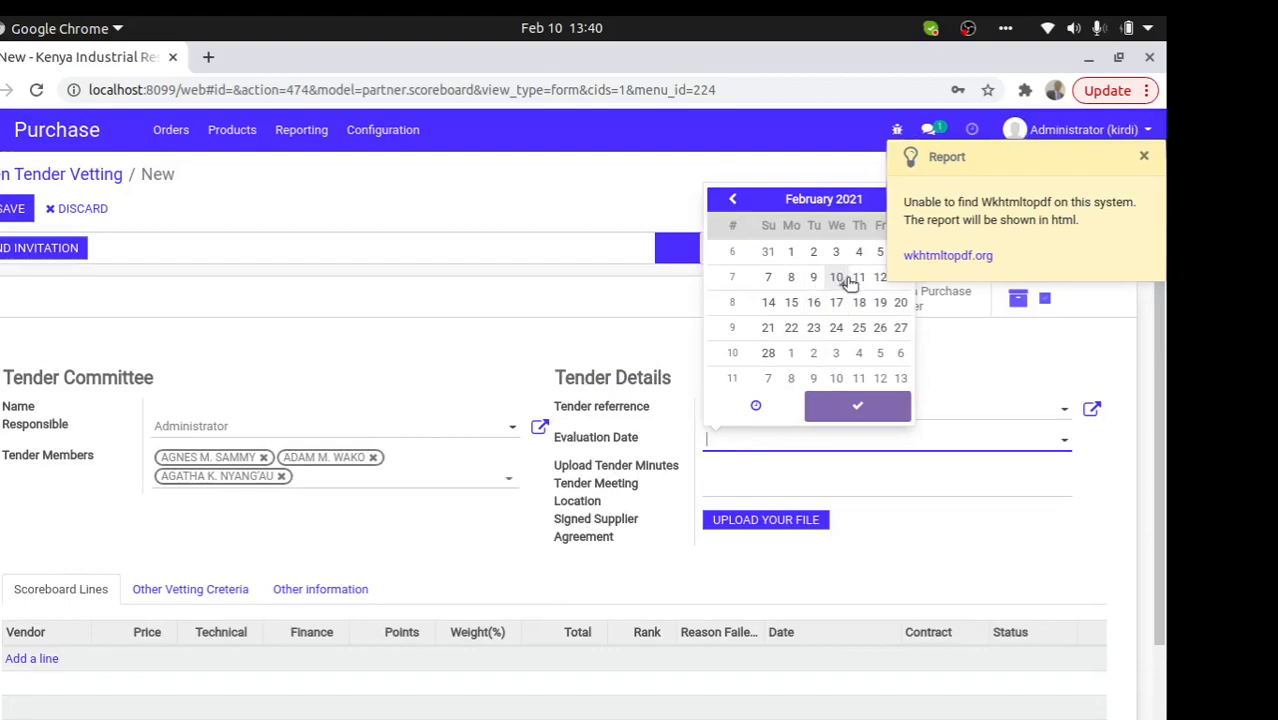
left_click(855, 279)
left_click(711, 477)
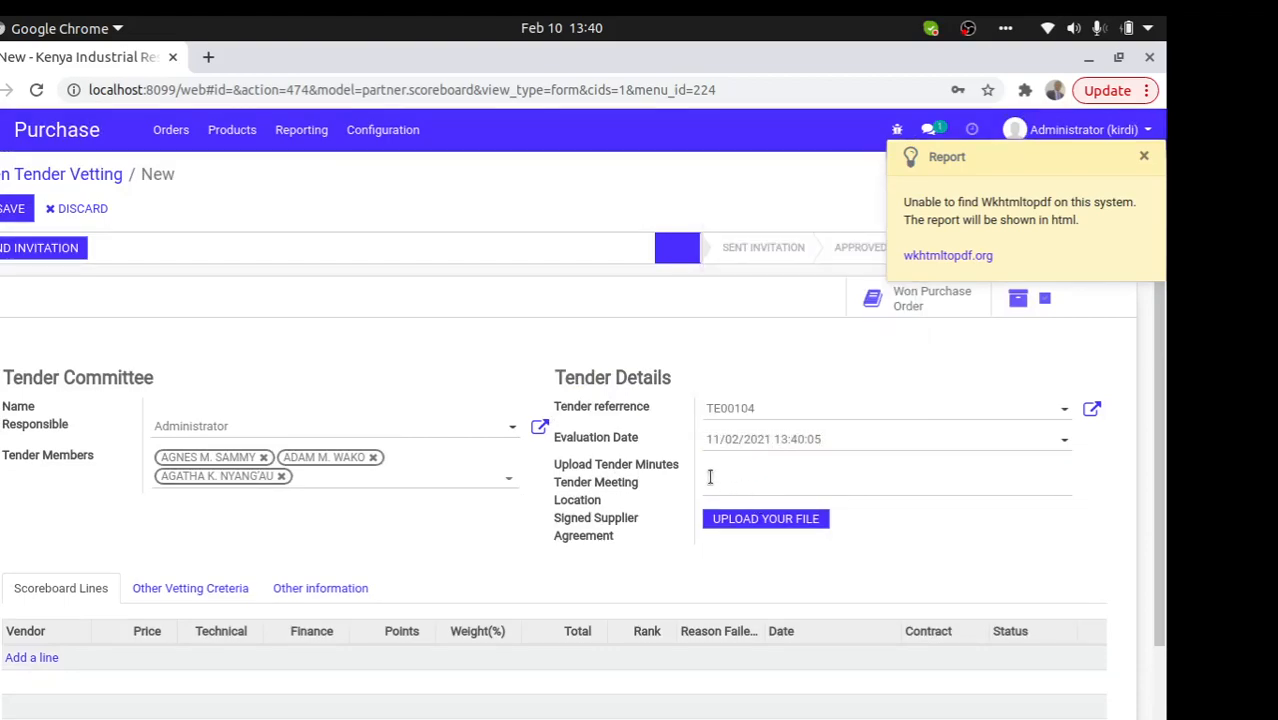
left_click(12, 208)
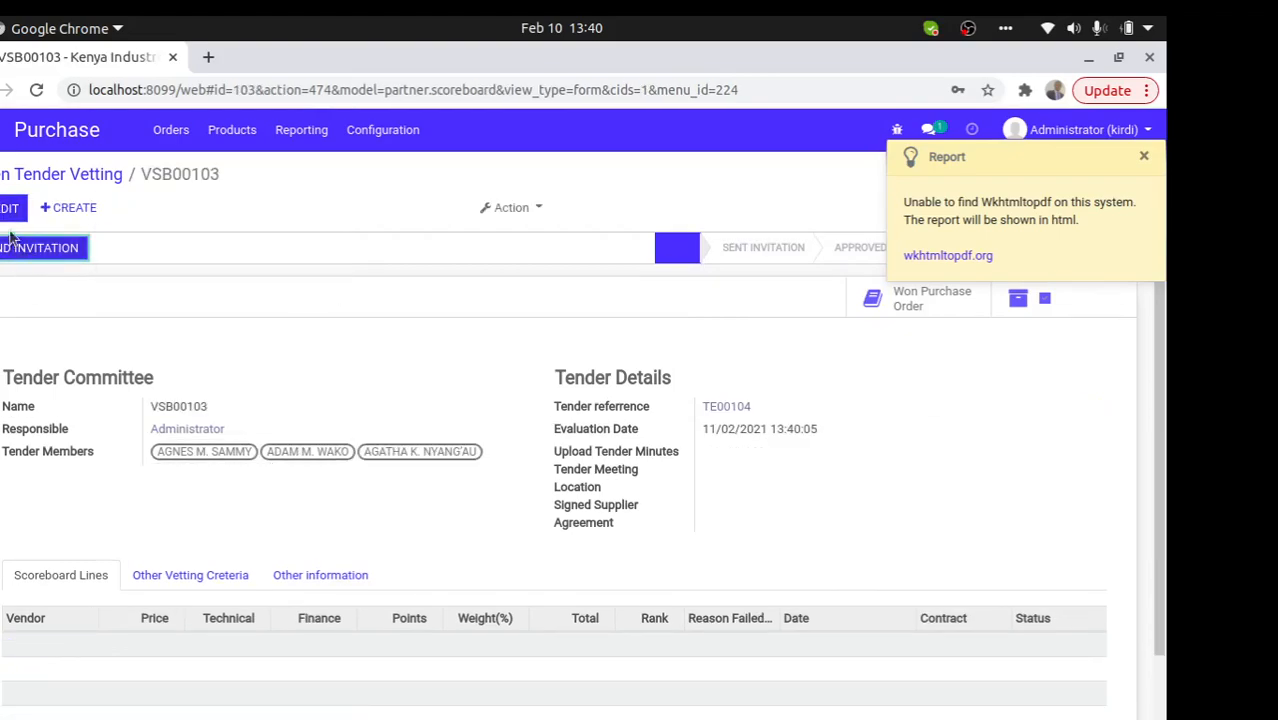
- Attempt to send the tender invitation, dismissing the missing-details errors, and put the record in edit mode
left_click(40, 248)
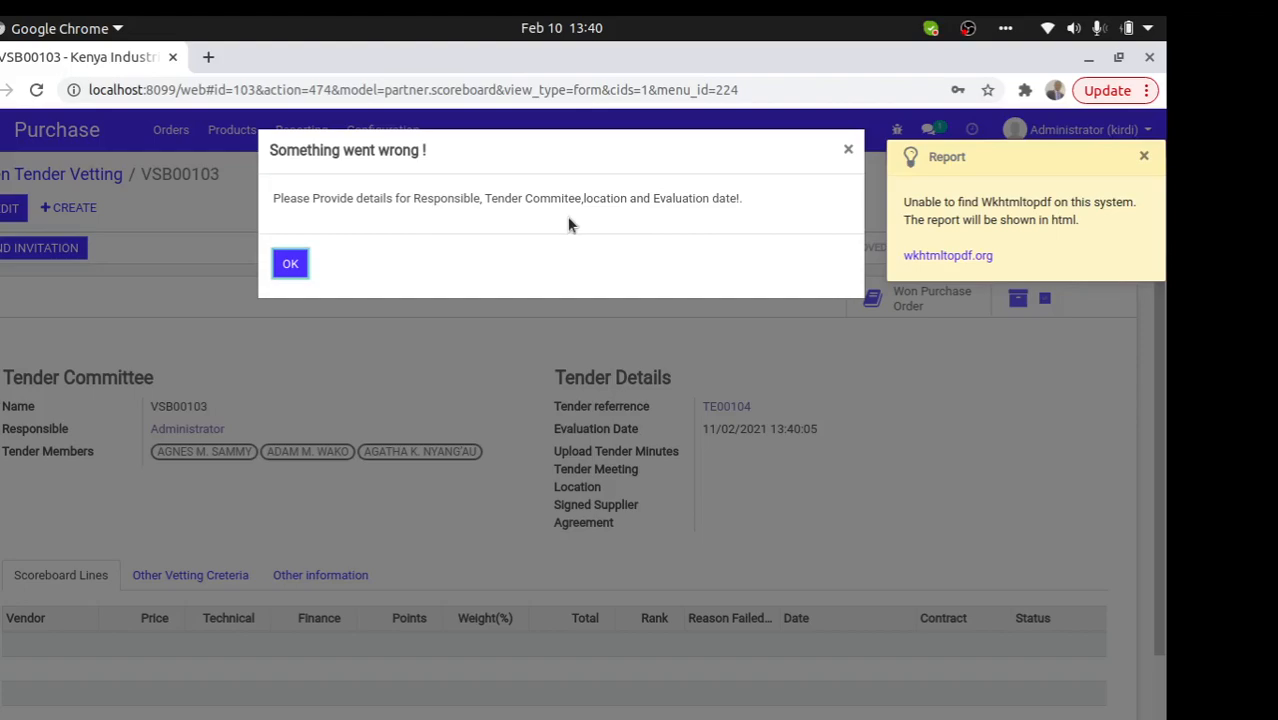
left_click(292, 265)
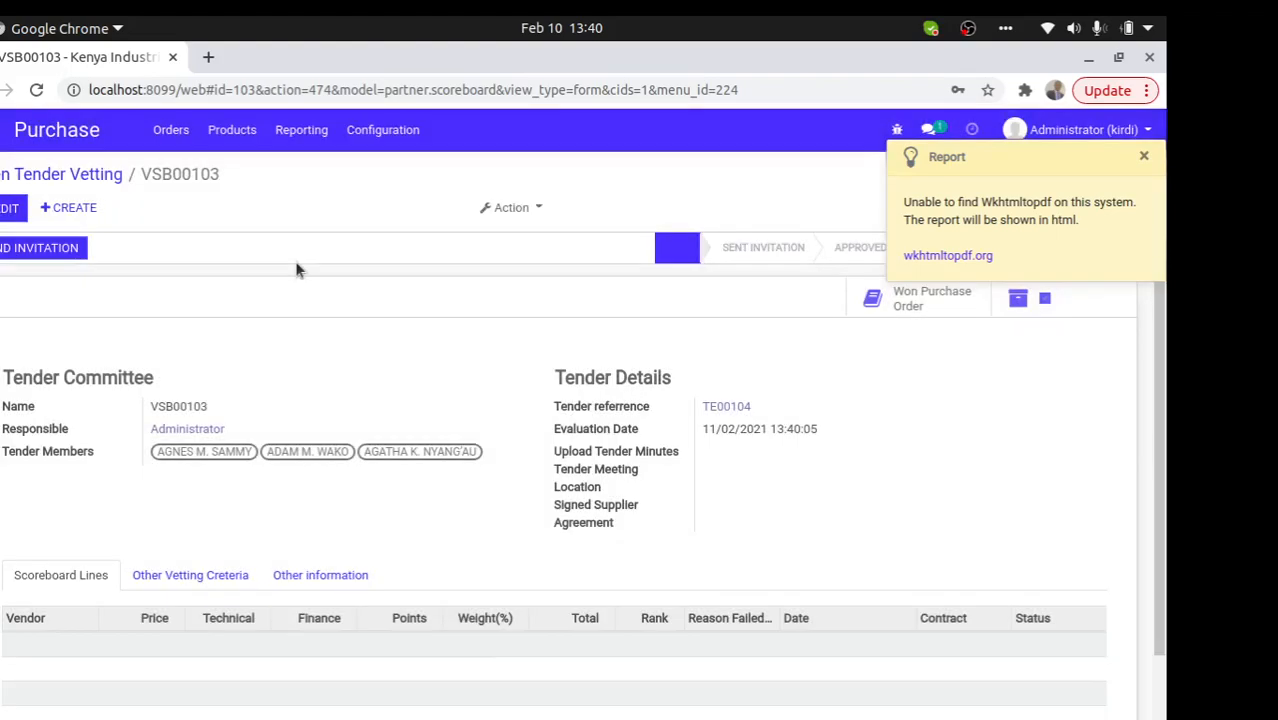
left_click(10, 208)
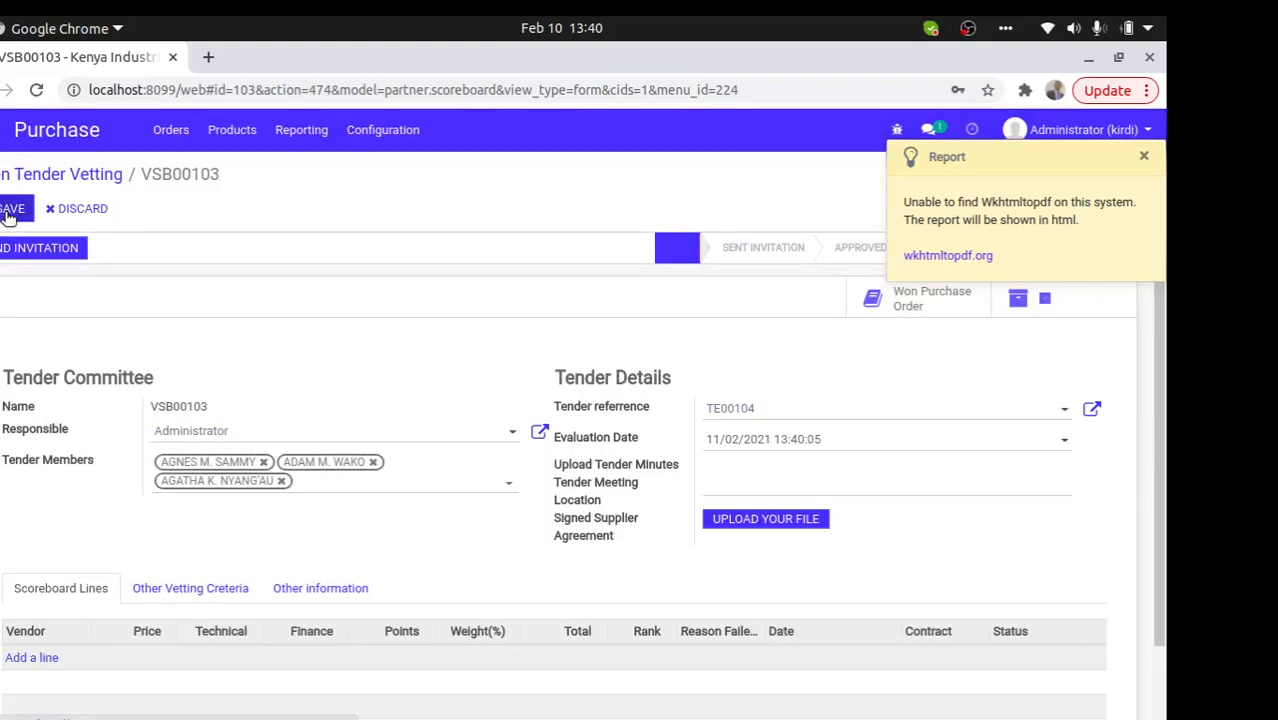
left_click(42, 256)
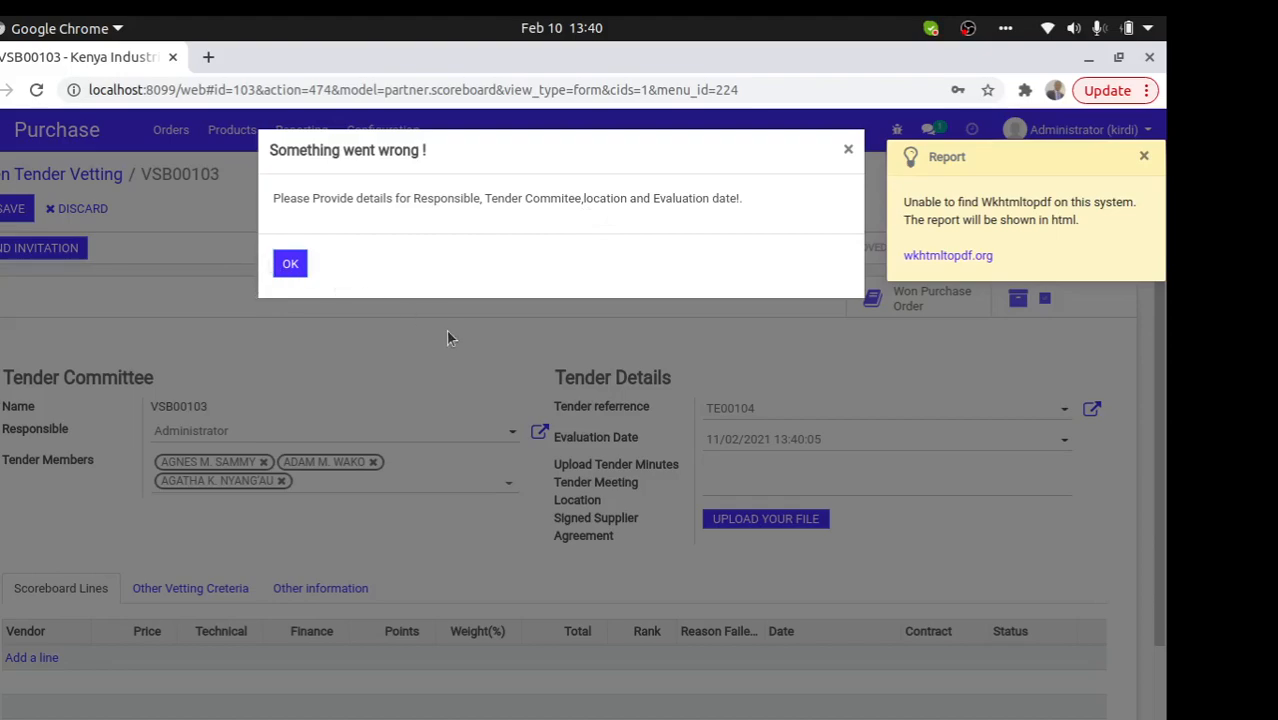
left_click(288, 264)
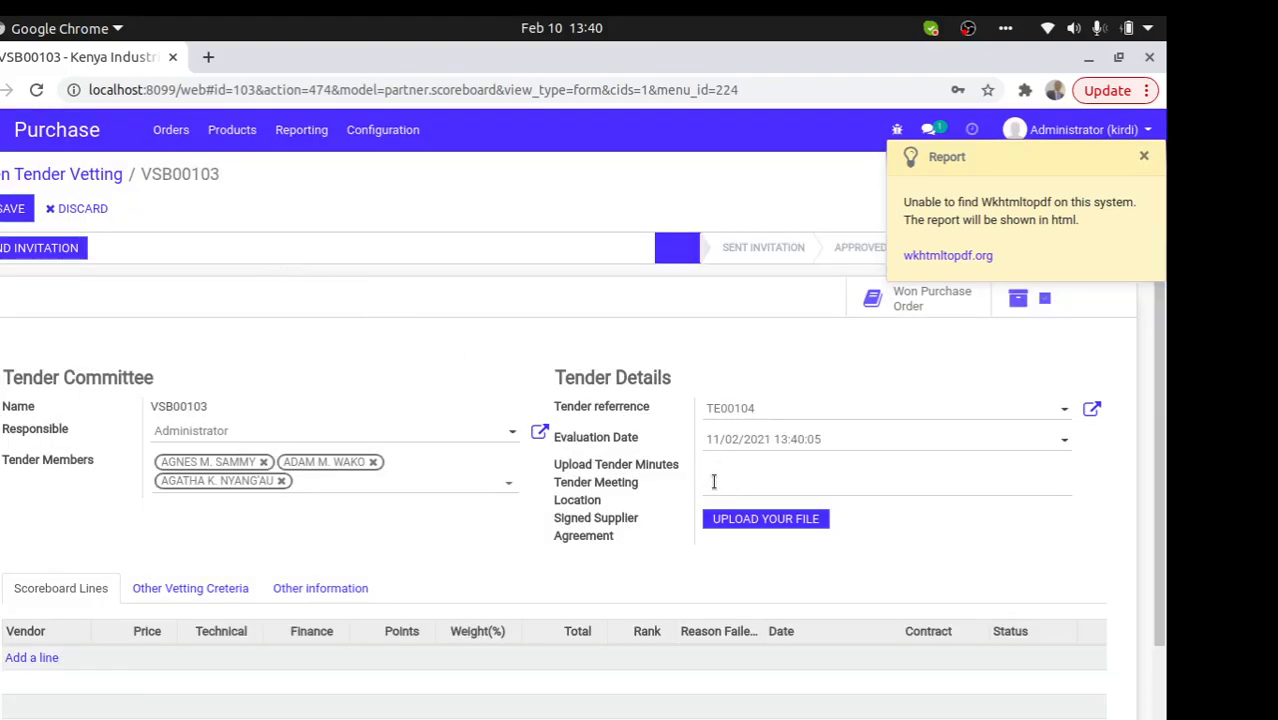
- Set the tender meeting location to Kirdi Conference Room, save, and mark the invitation sent
left_click(722, 488)
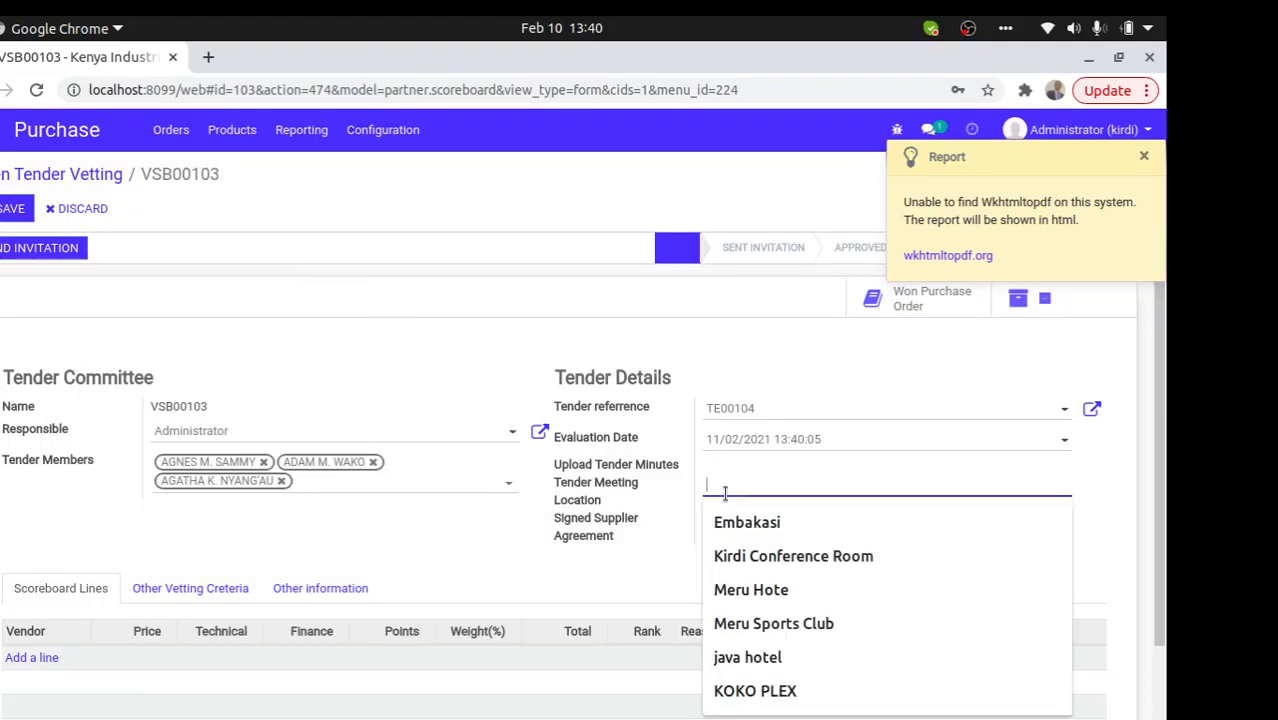
left_click(759, 548)
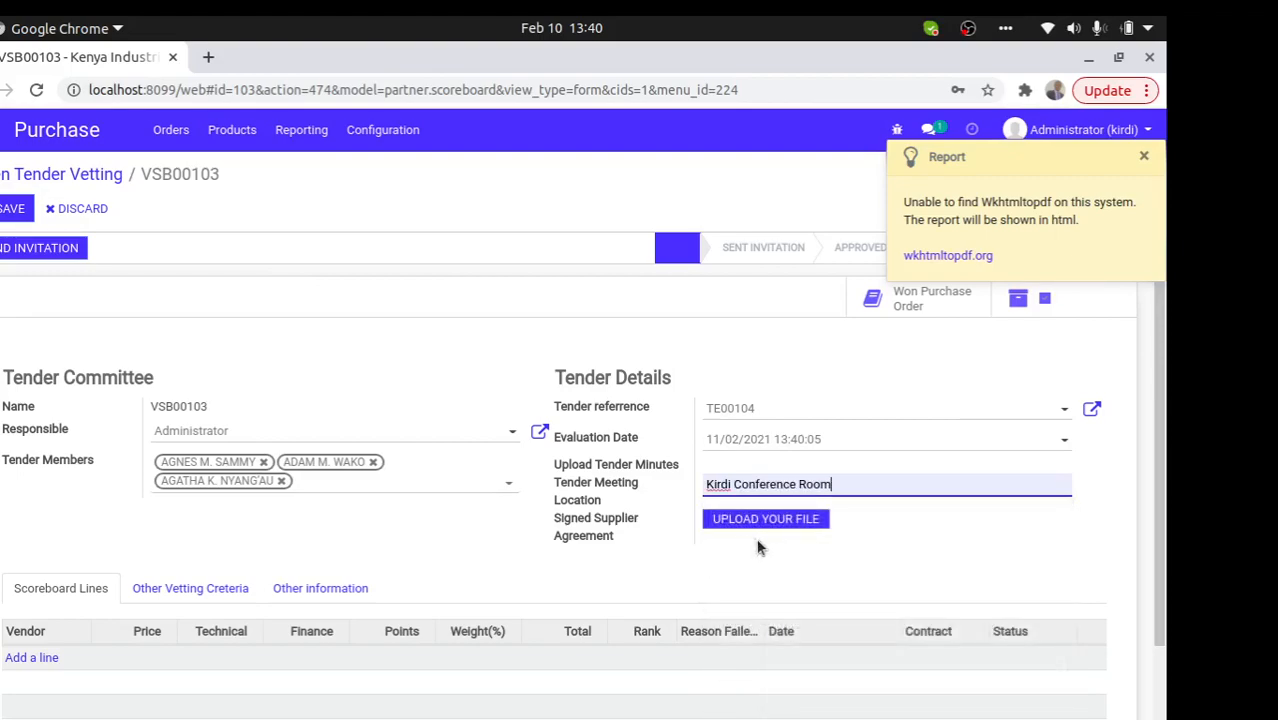
left_click(10, 208)
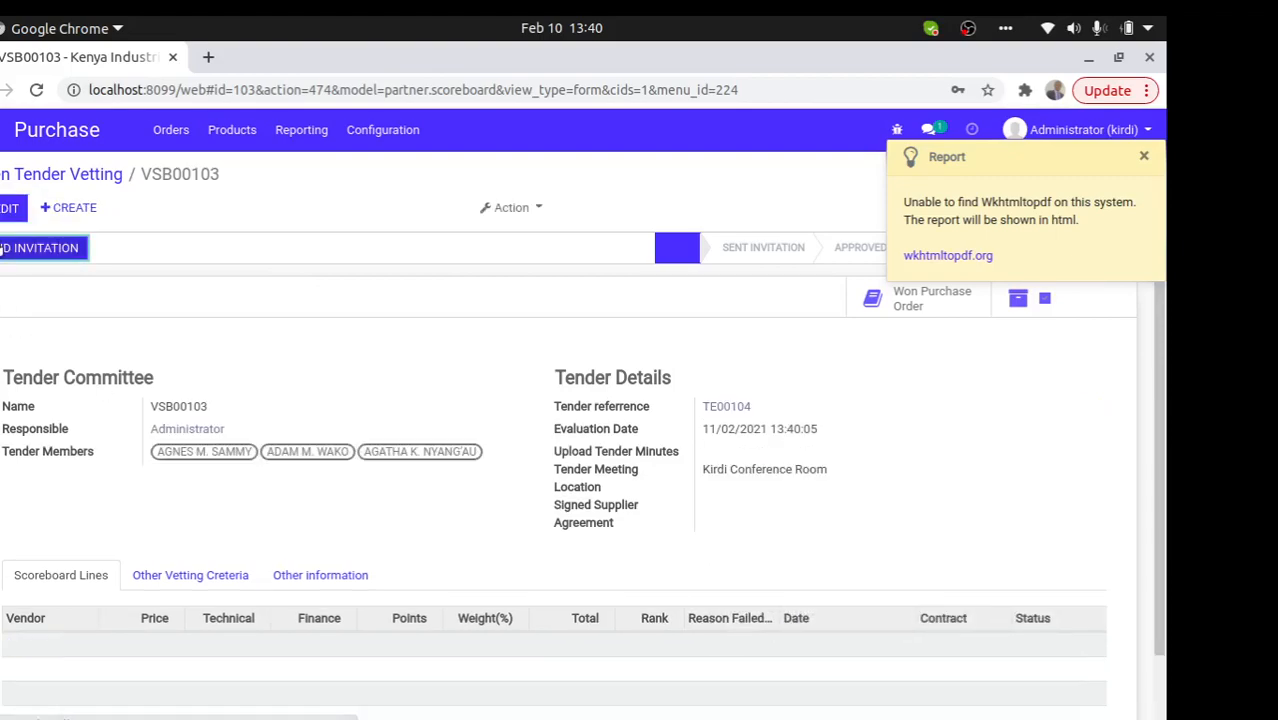
left_click(779, 252)
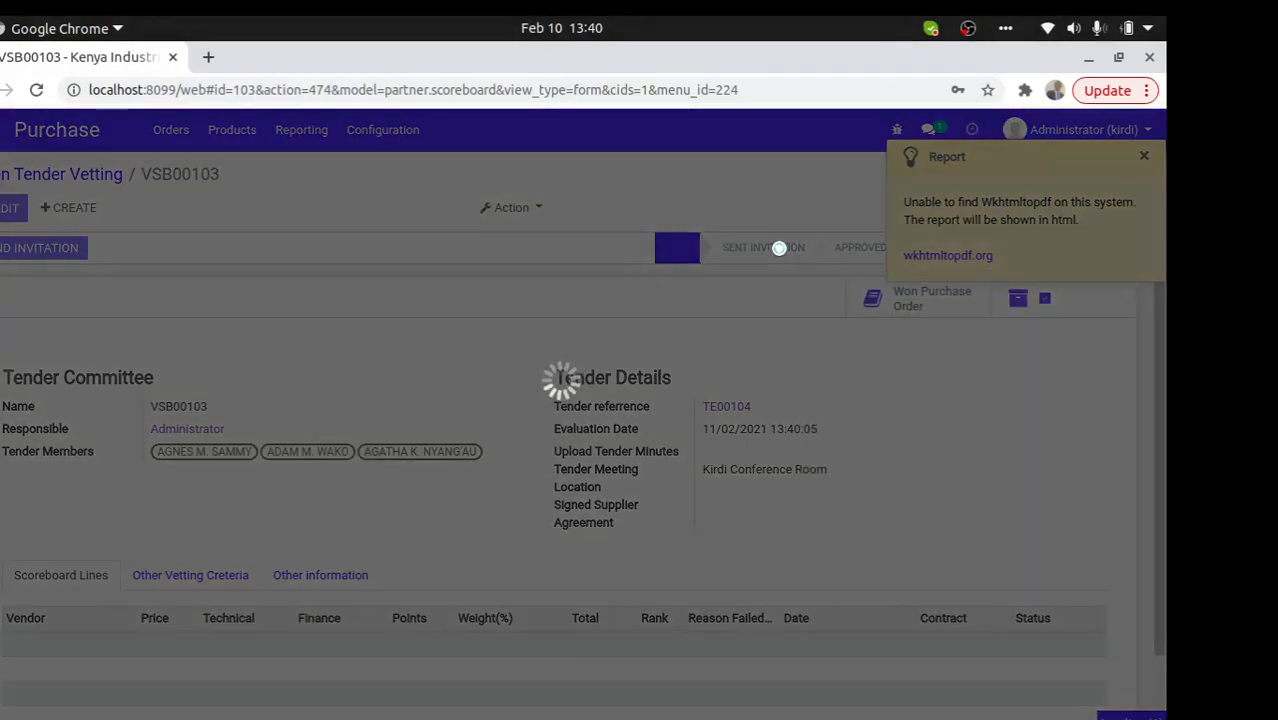
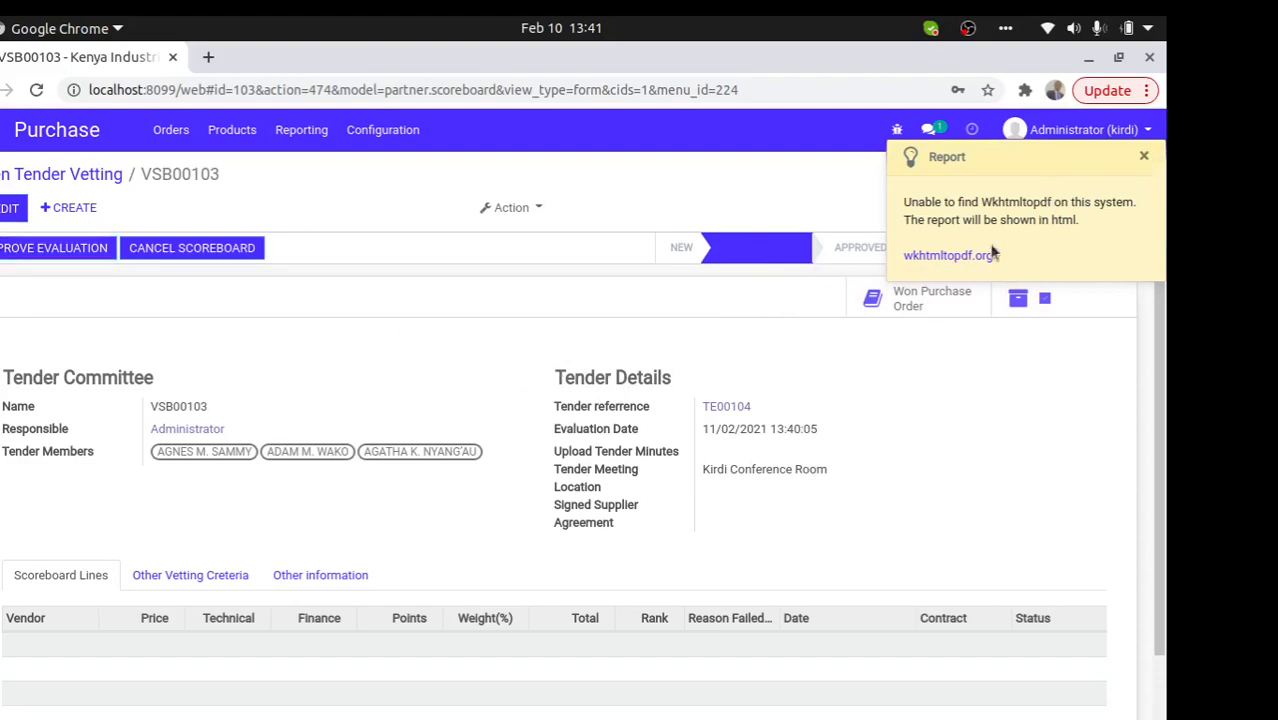
- Try approving the tender evaluation and dismiss the missing vetted suppliers error and report notice
left_click(72, 249)
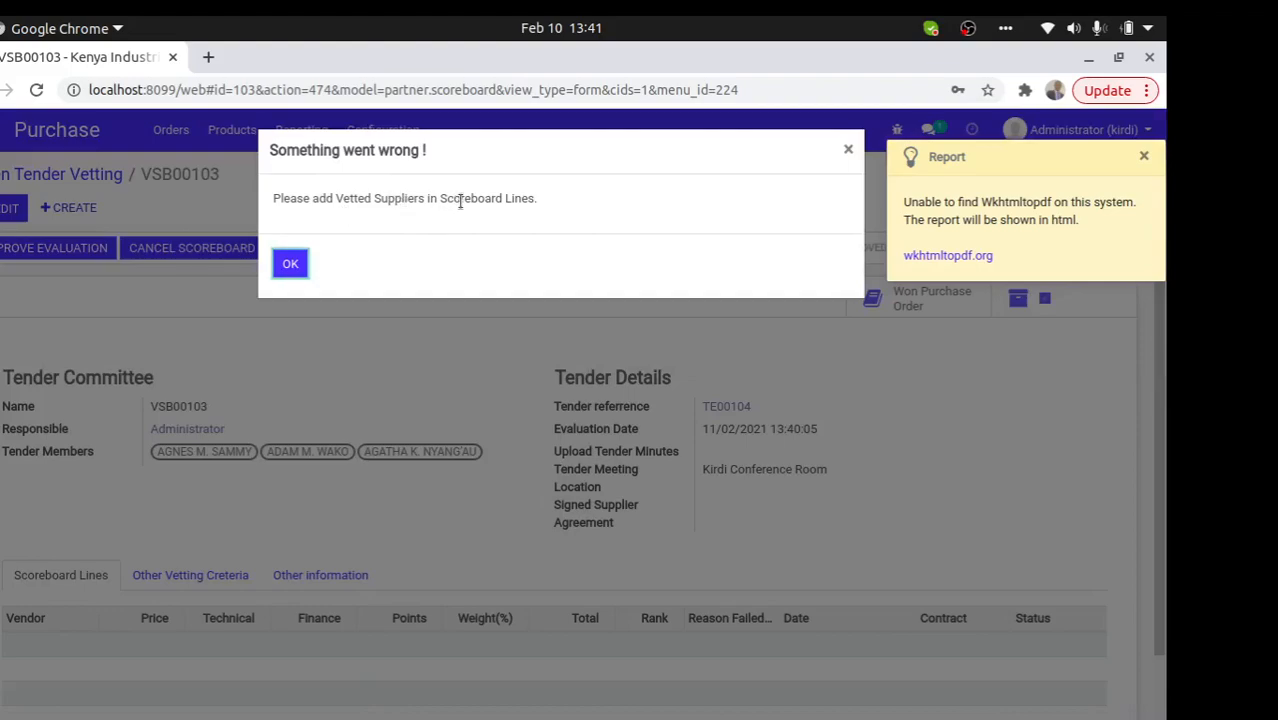
left_click(298, 261)
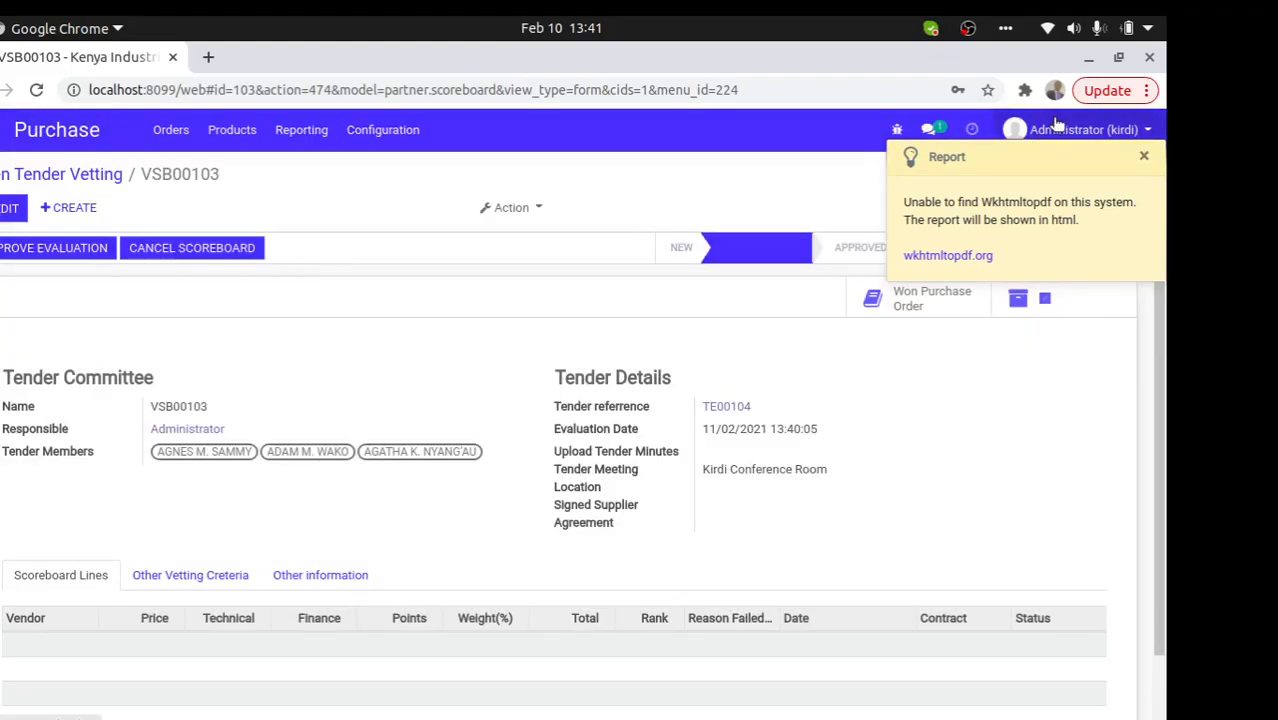
left_click(1146, 160)
triple_click(859, 177)
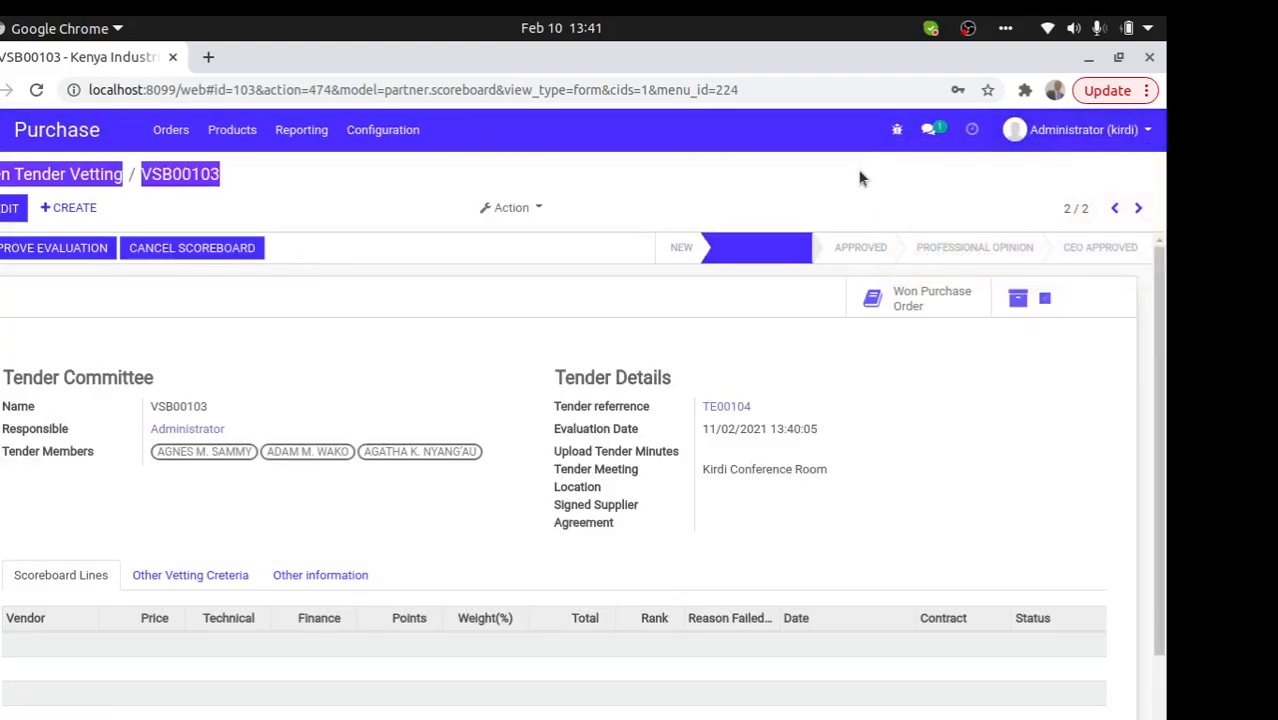
left_click(445, 208)
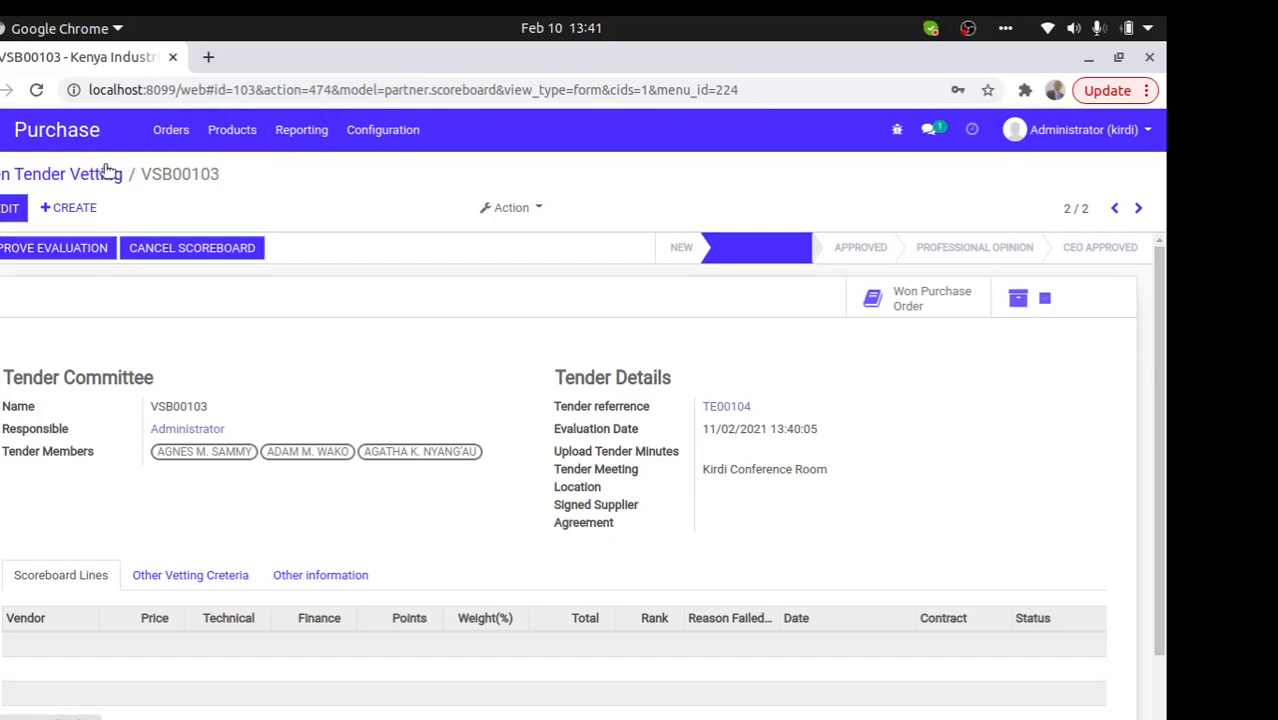
- Reopen tender vetting record VSB00103 from the open tender list and put it in edit mode
left_click(177, 131)
left_click(182, 135)
left_click(185, 140)
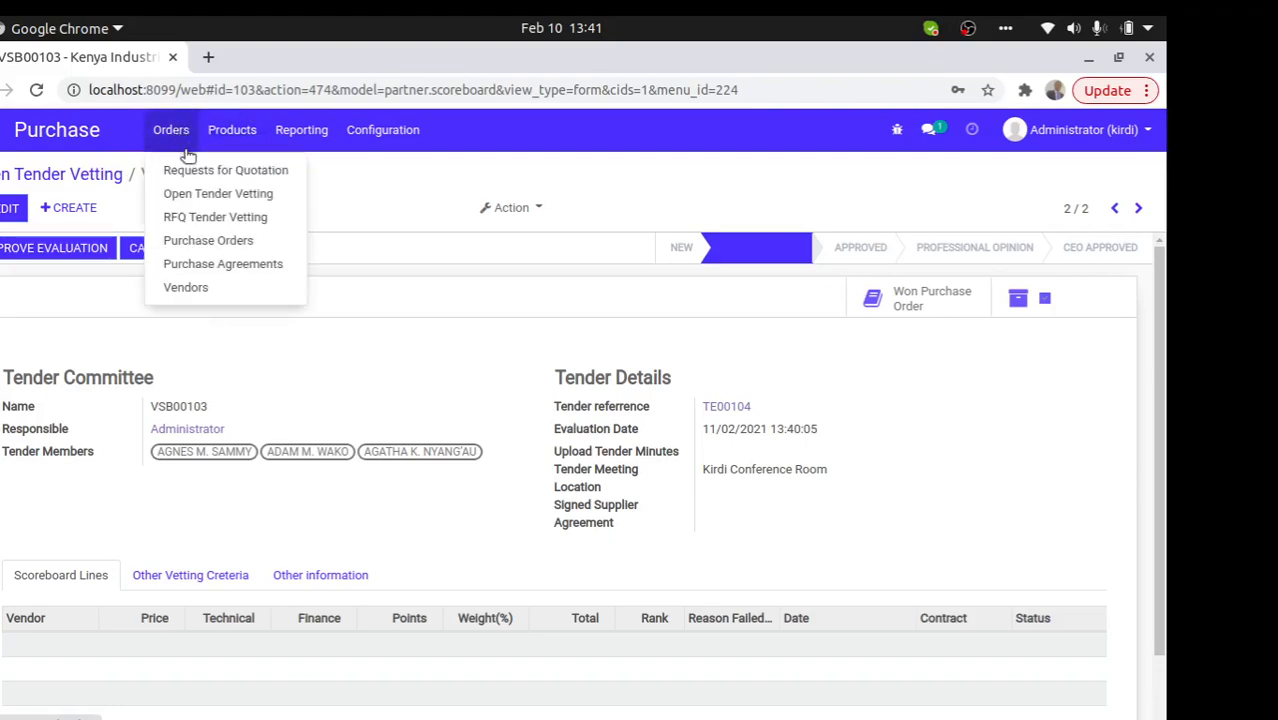
left_click(205, 195)
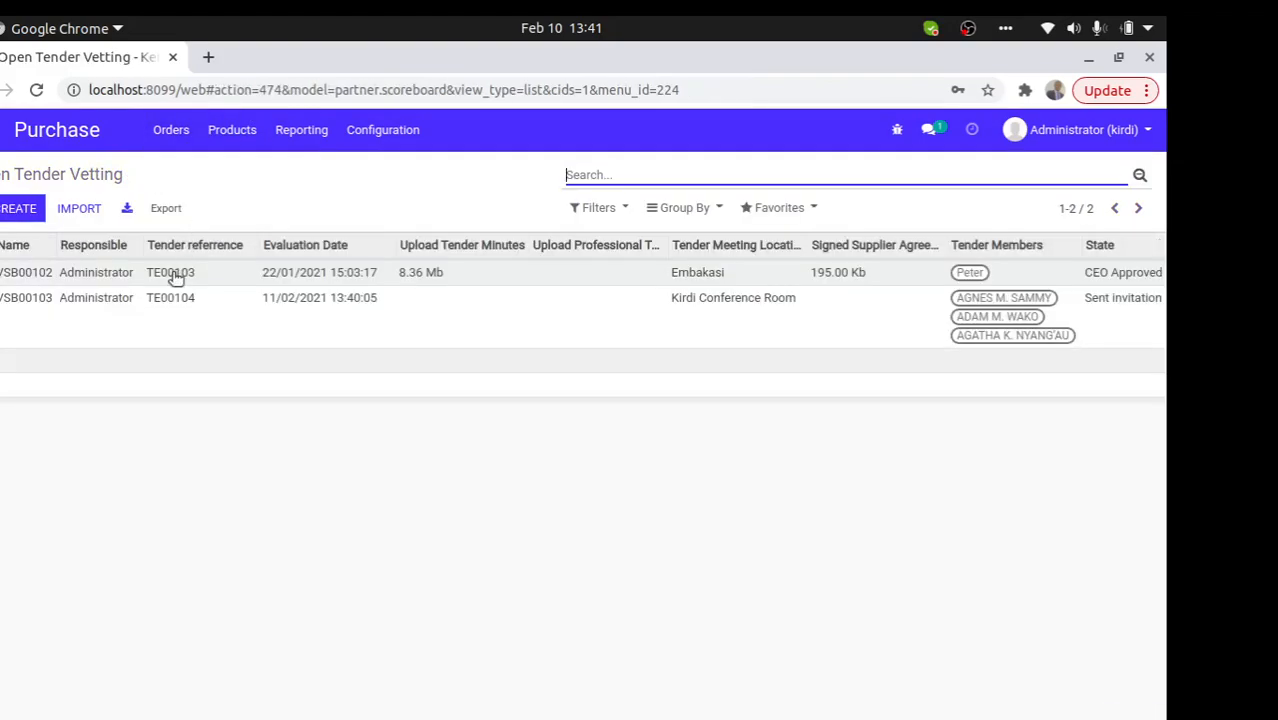
left_click(192, 306)
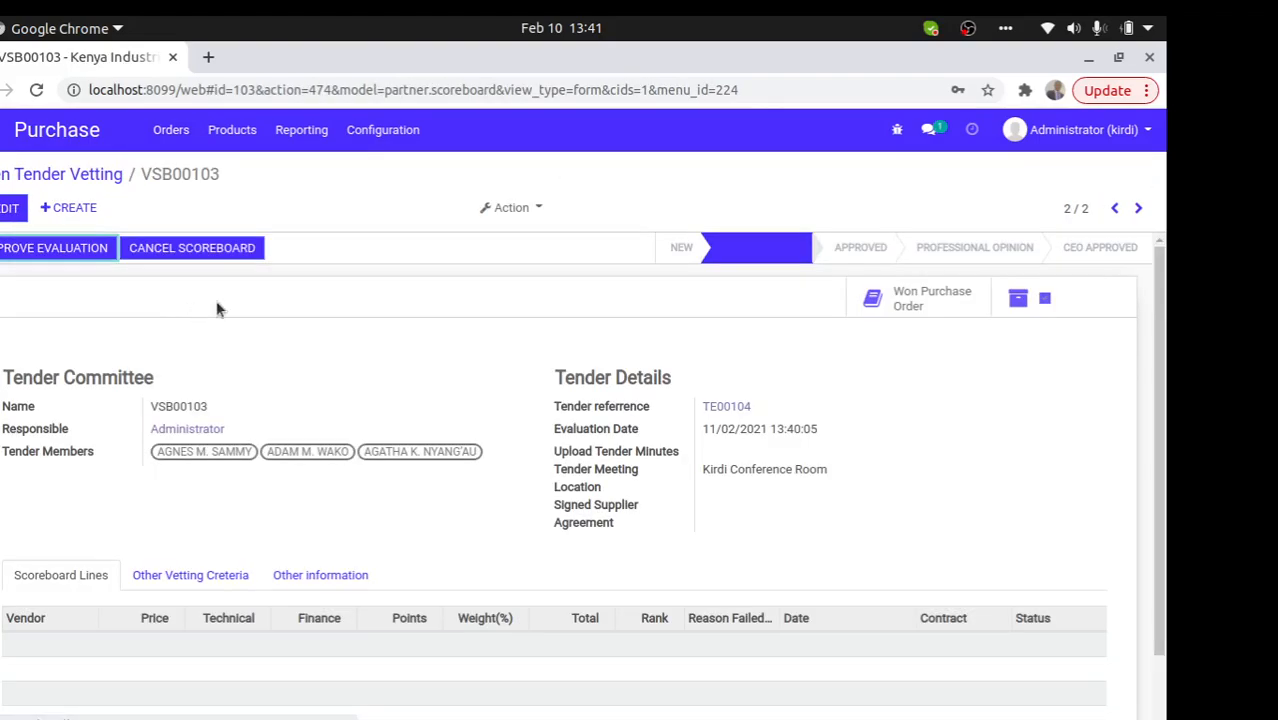
left_click(12, 208)
scroll(1165, 338, "down", 1)
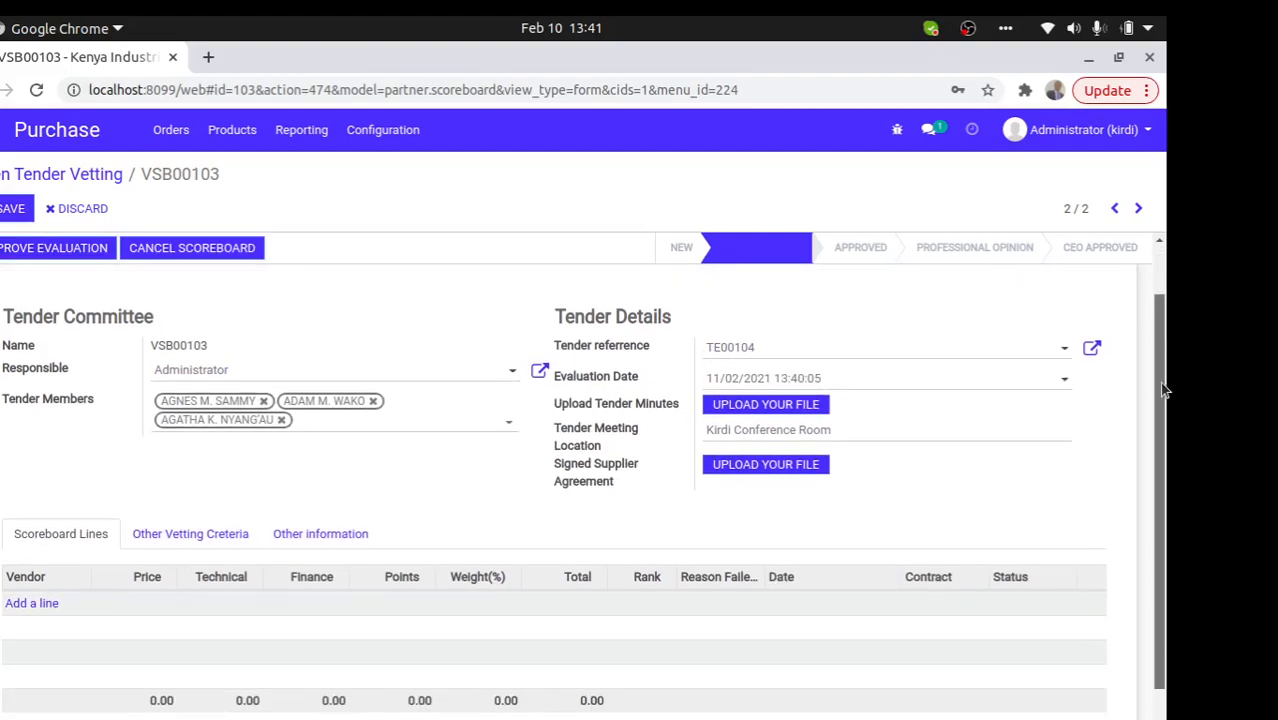
- Add a new scoreboard line with vendor Adventure Educator Kenya
left_click(12, 597)
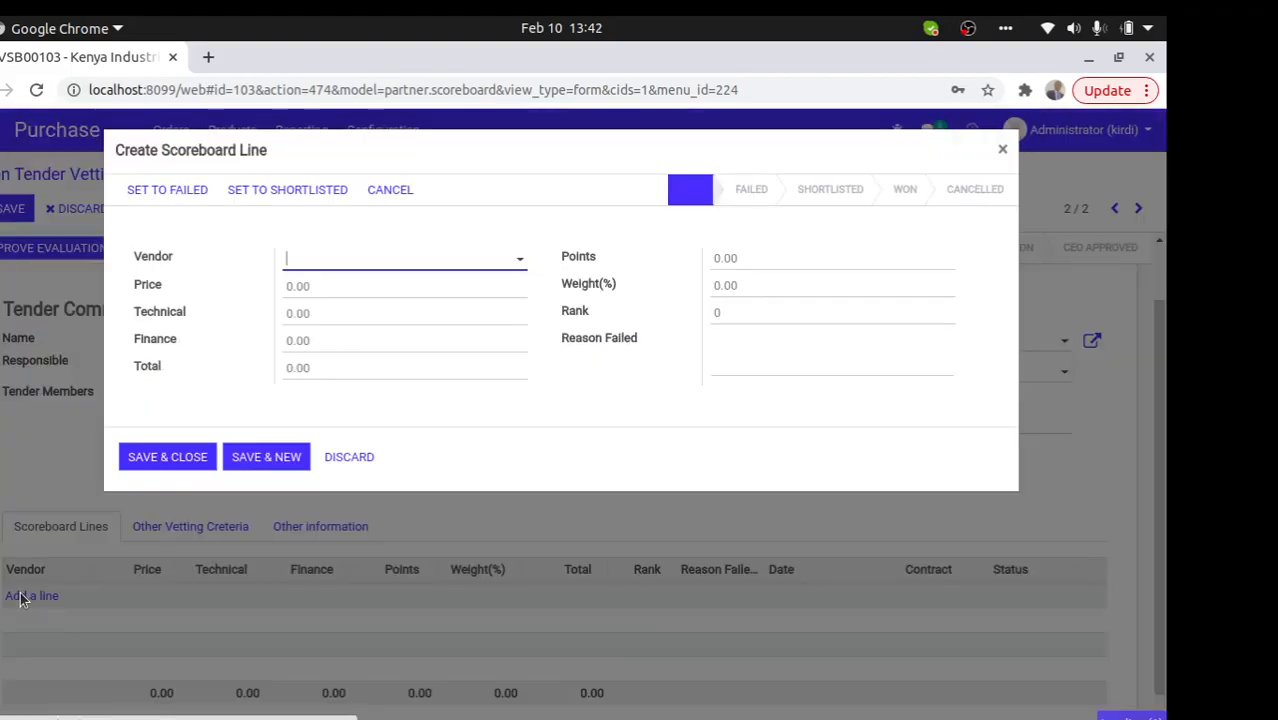
left_click(385, 264)
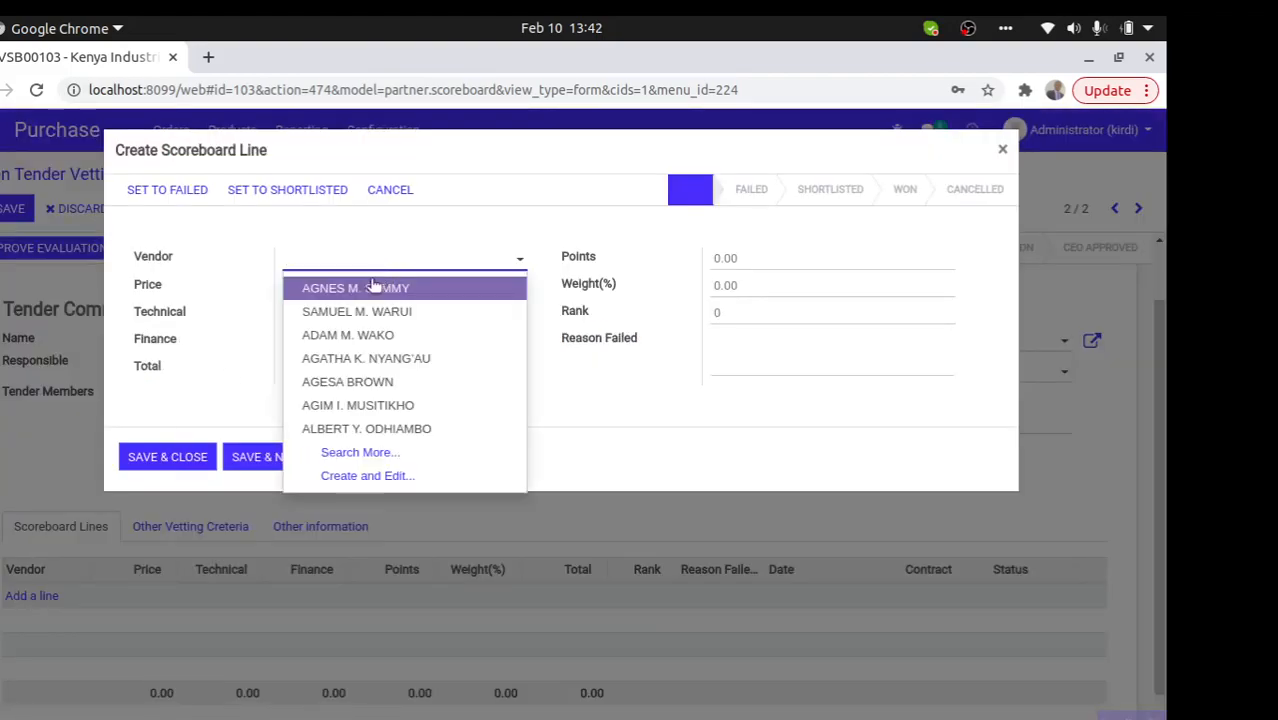
left_click(369, 288)
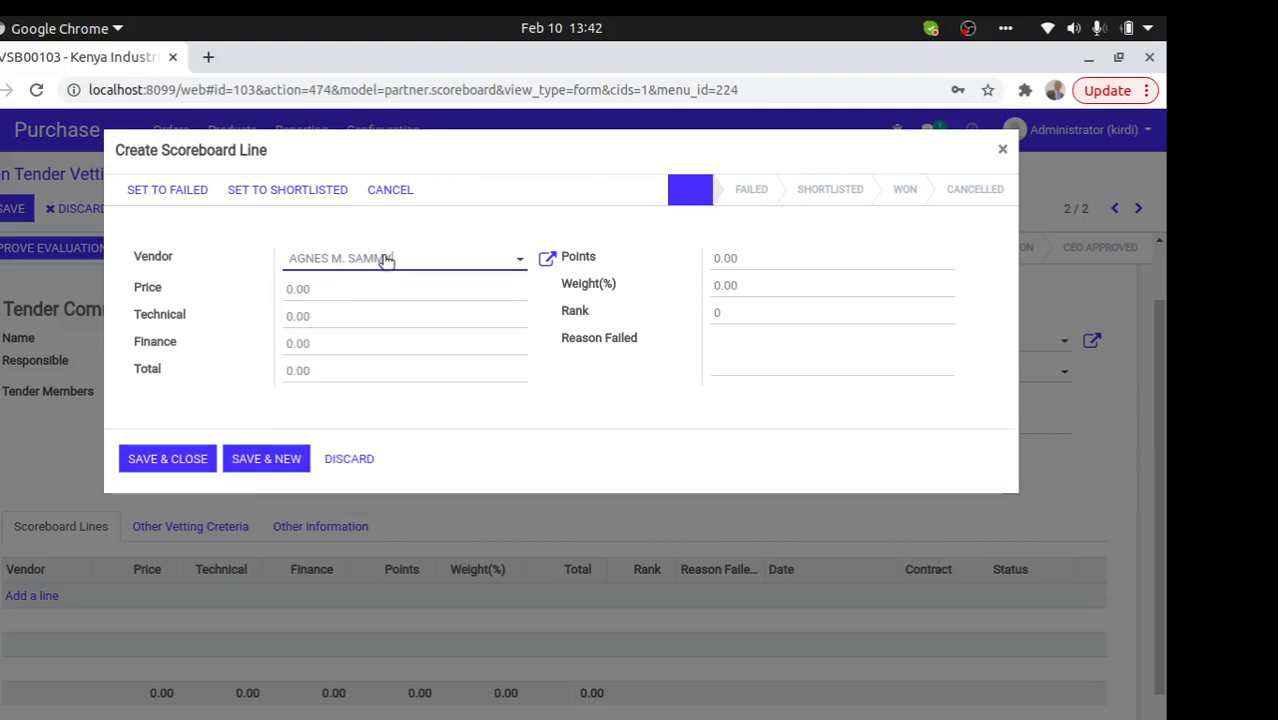
left_click_drag(399, 262, 258, 260)
type("a")
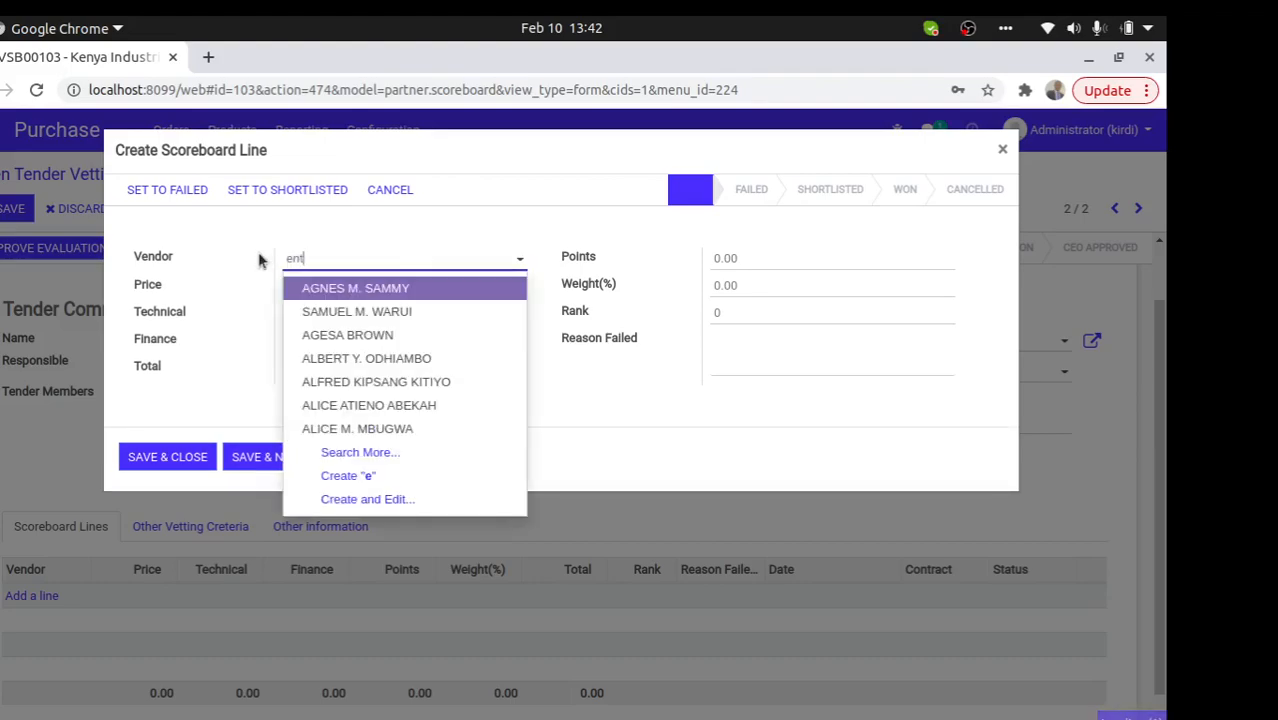
left_click(339, 287)
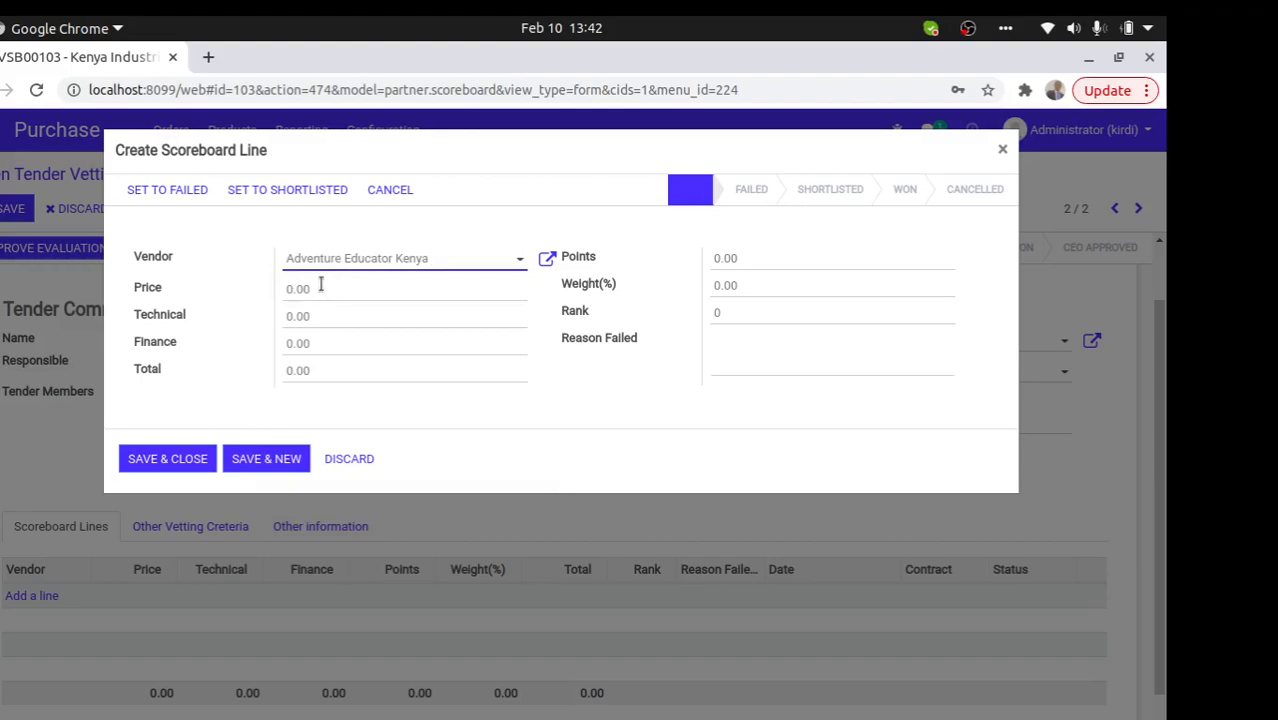
- Enter price 12,000, technical 10, finance 100 and total 110 on the line
left_click(316, 287)
type("120")
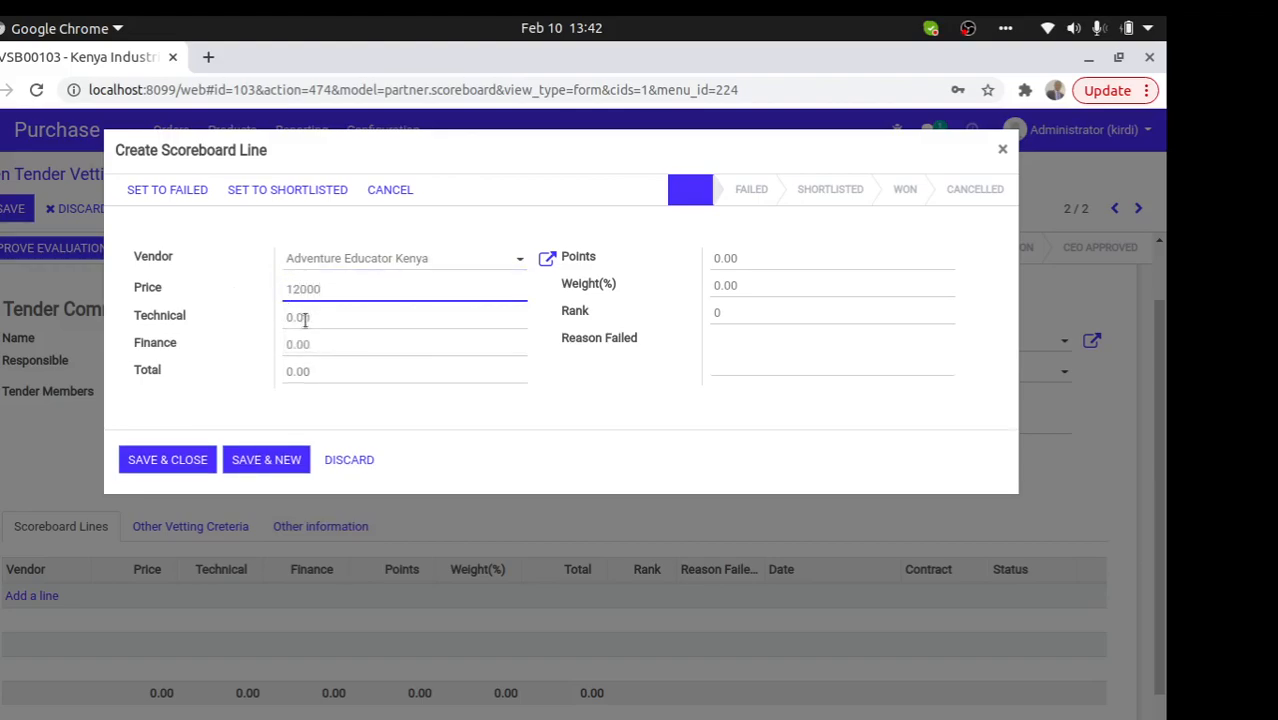
left_click(339, 317)
type("10")
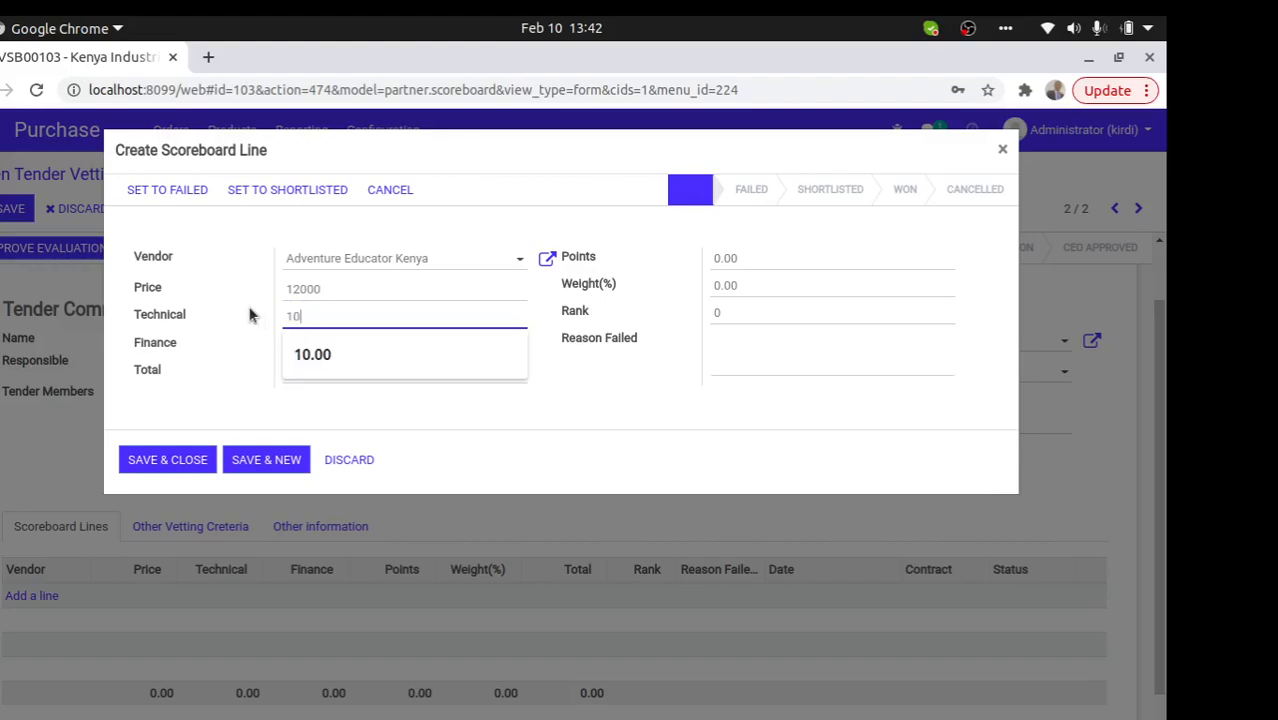
left_click(326, 342)
type("100")
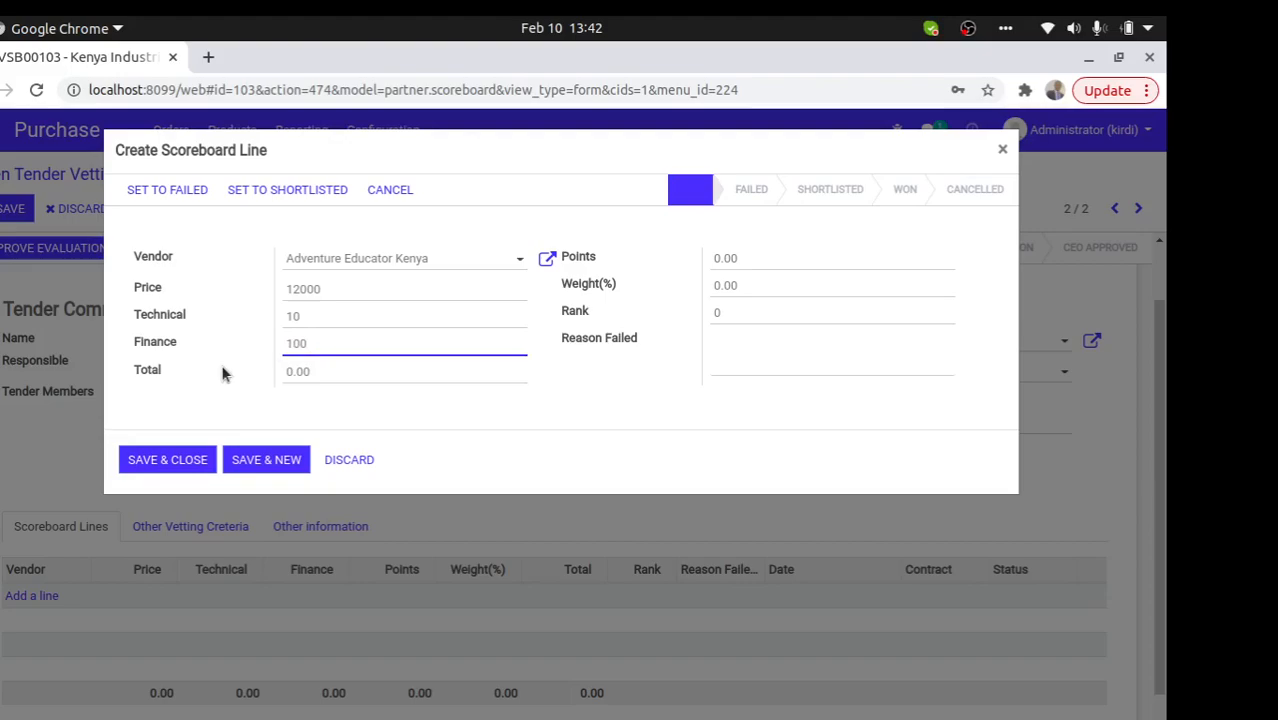
left_click(316, 370)
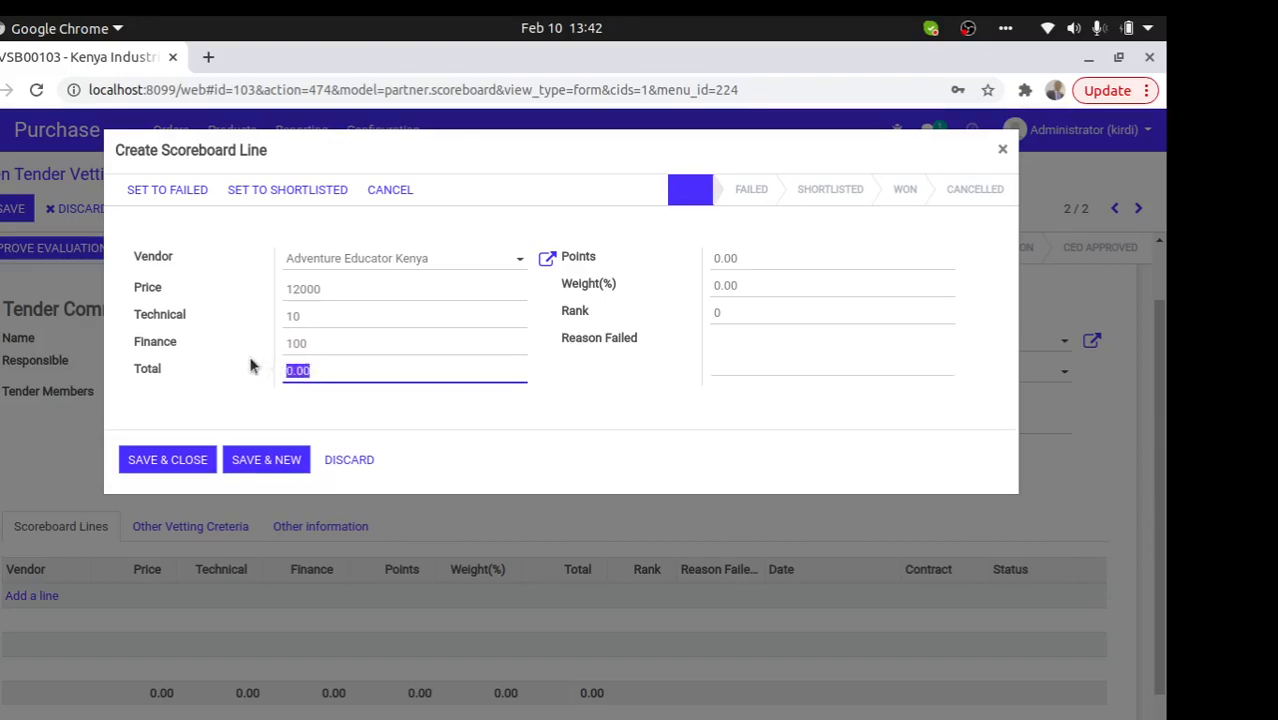
type("110")
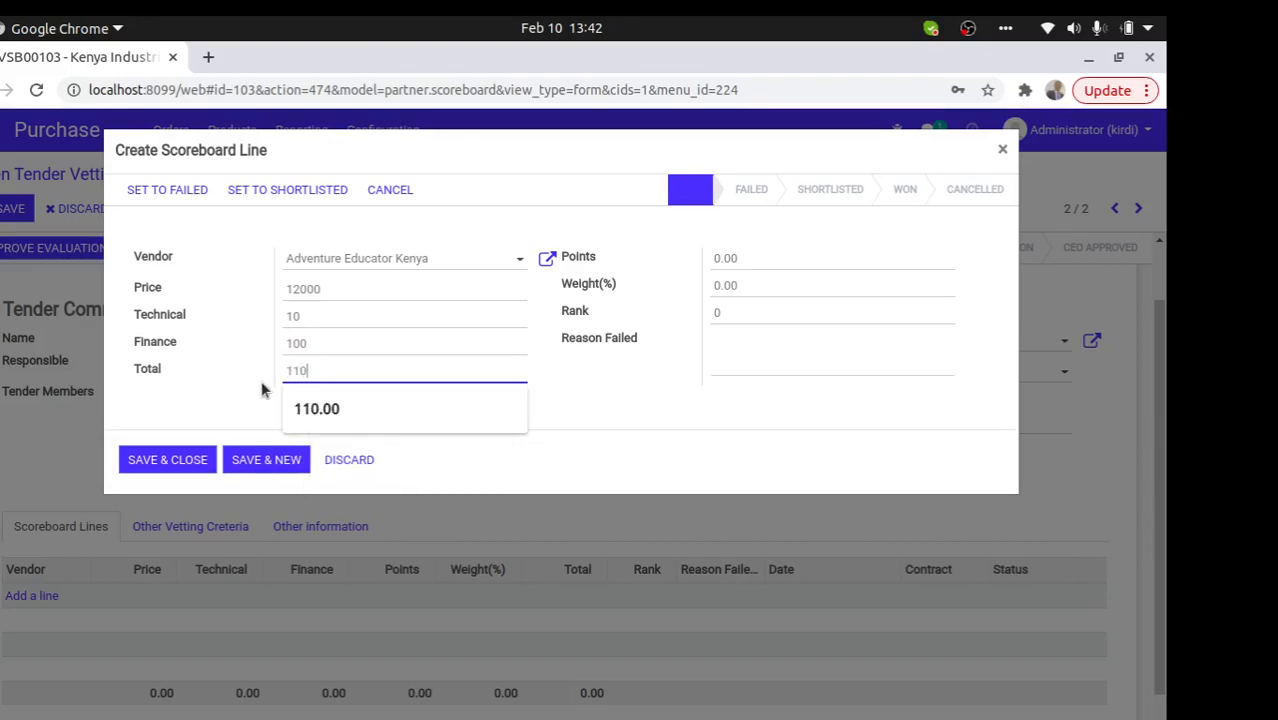
left_click(574, 424)
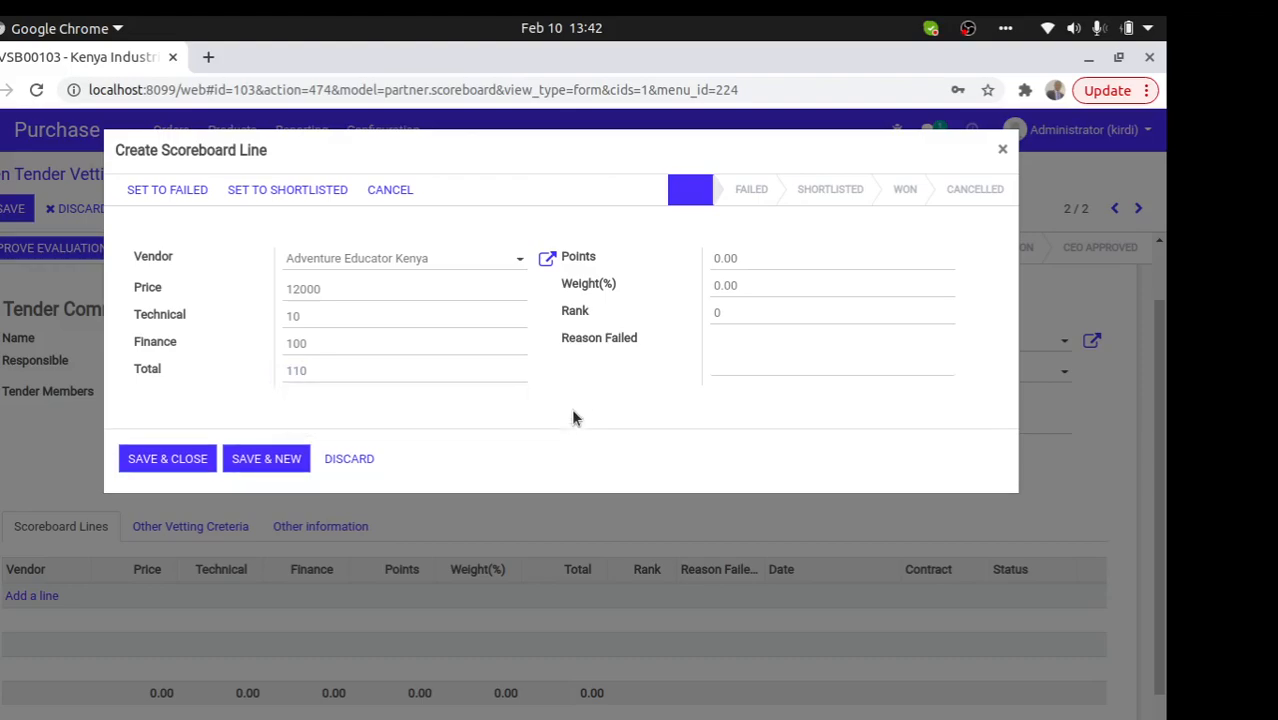
- Set points 34, weight 1 and rank 3, then save the scoreboard line
left_click(747, 260)
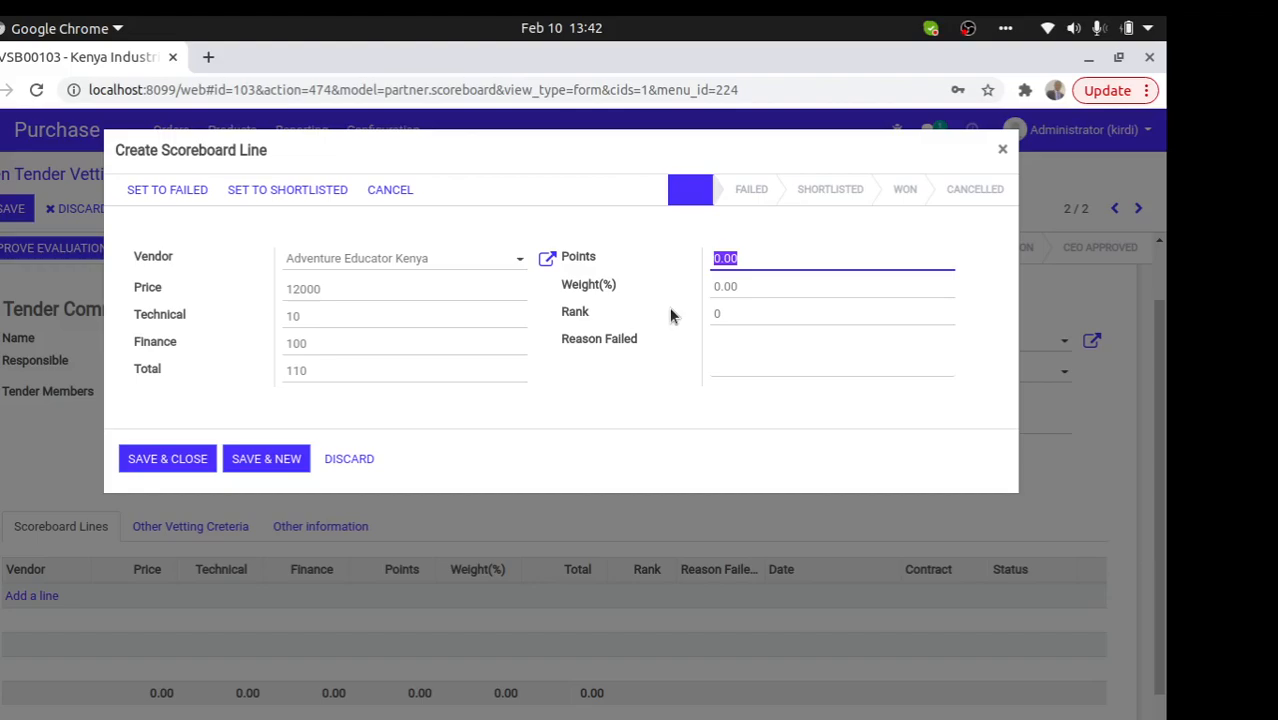
type("34")
left_click(745, 287)
type("1")
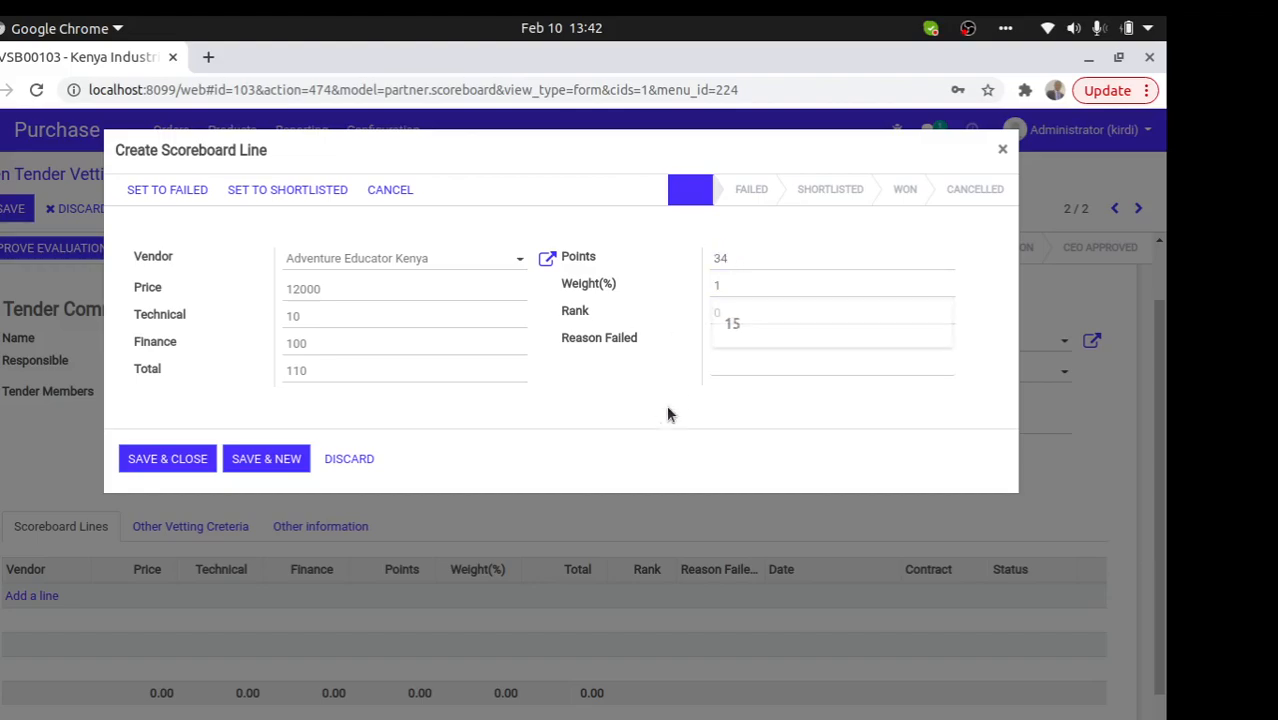
left_click(727, 308)
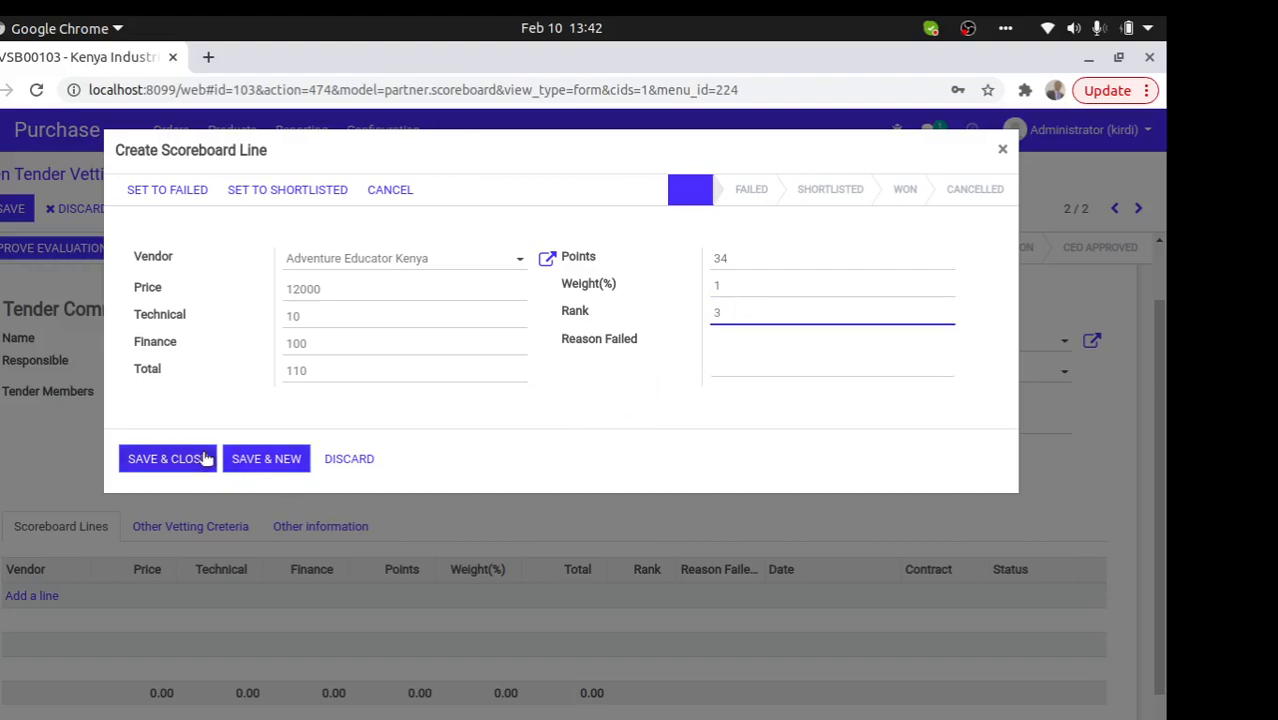
left_click(187, 457)
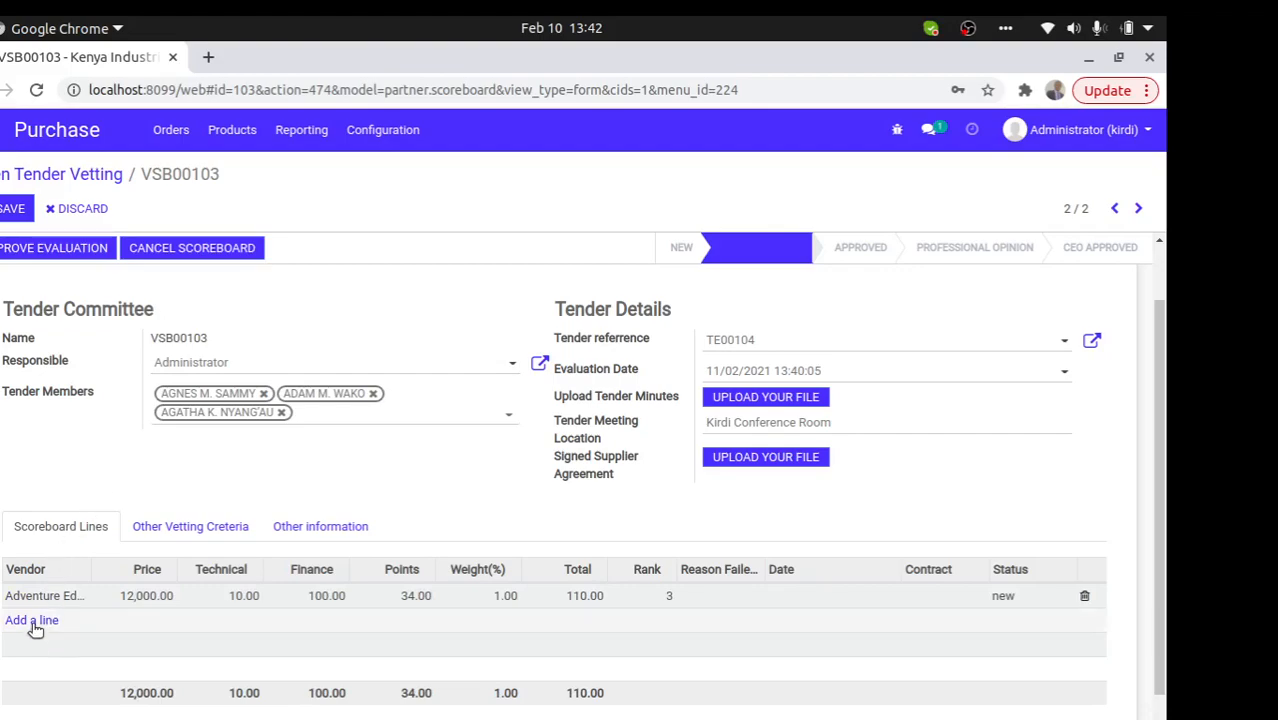
left_click(33, 624)
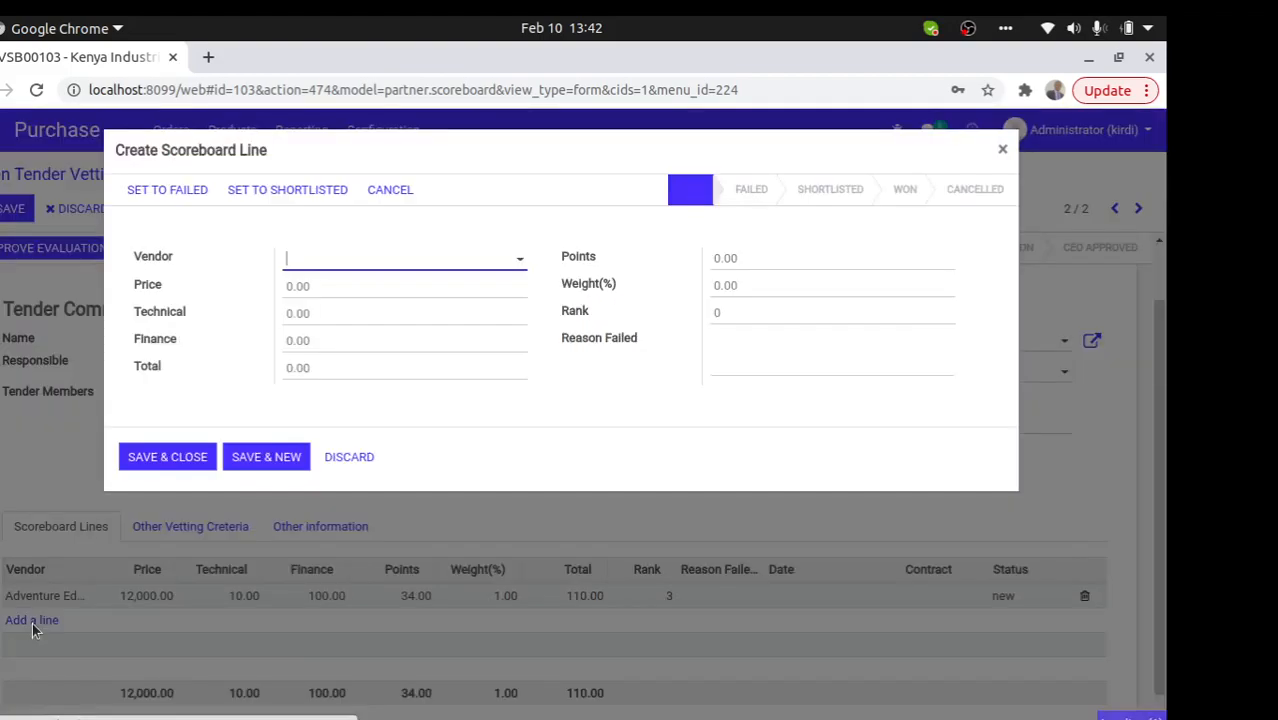
- Choose vendor Affirm Innovation Enterprises with price 10 and technical score 20
left_click(386, 268)
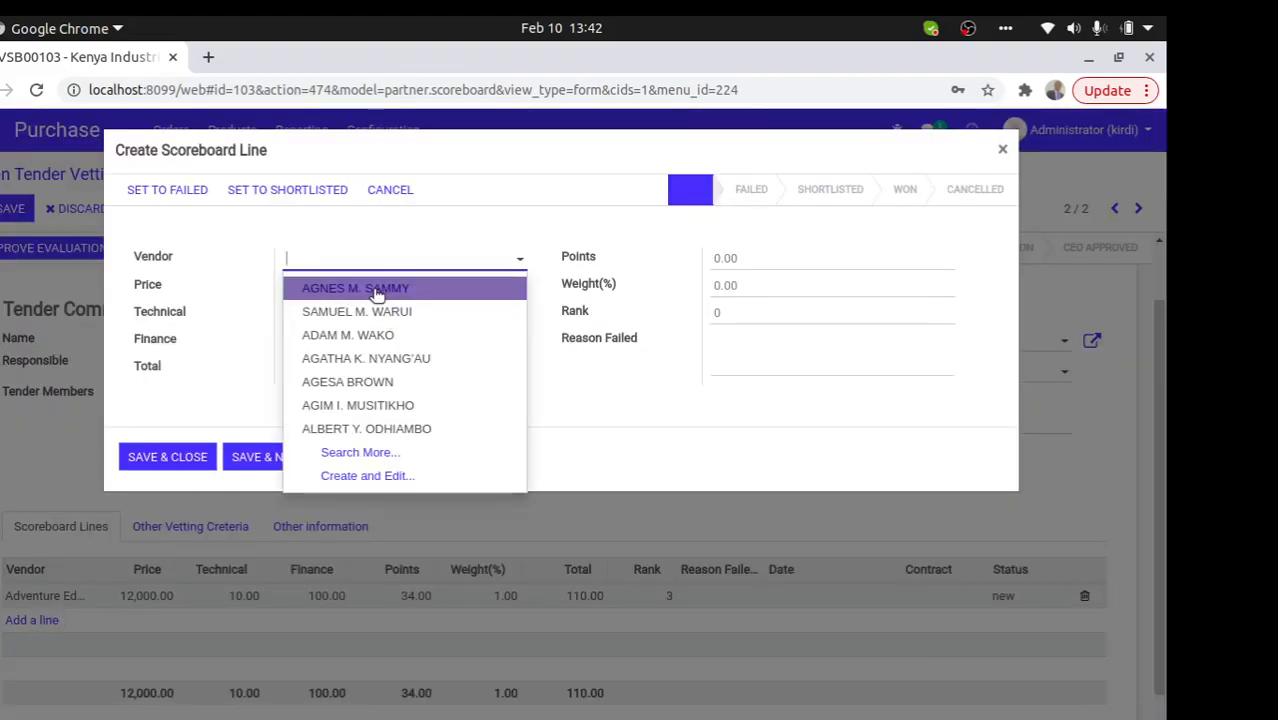
type("ent")
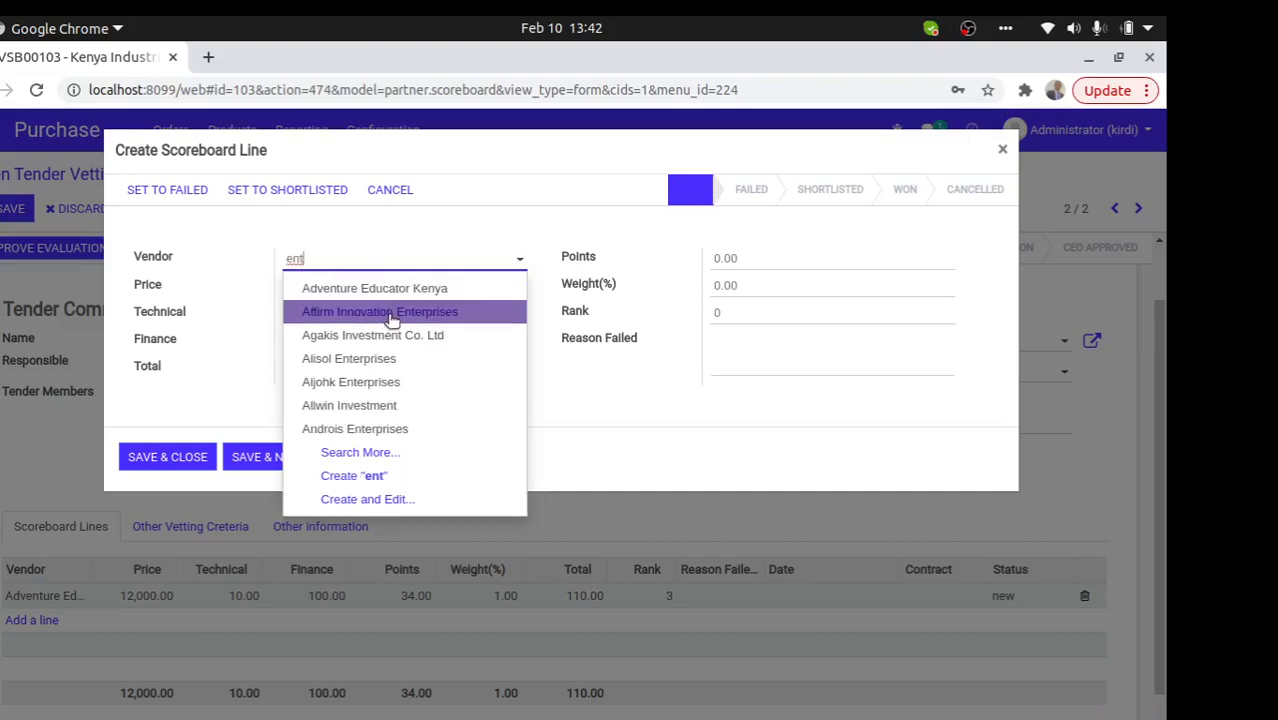
left_click(380, 311)
left_click(337, 288)
type("10")
key("Tab")
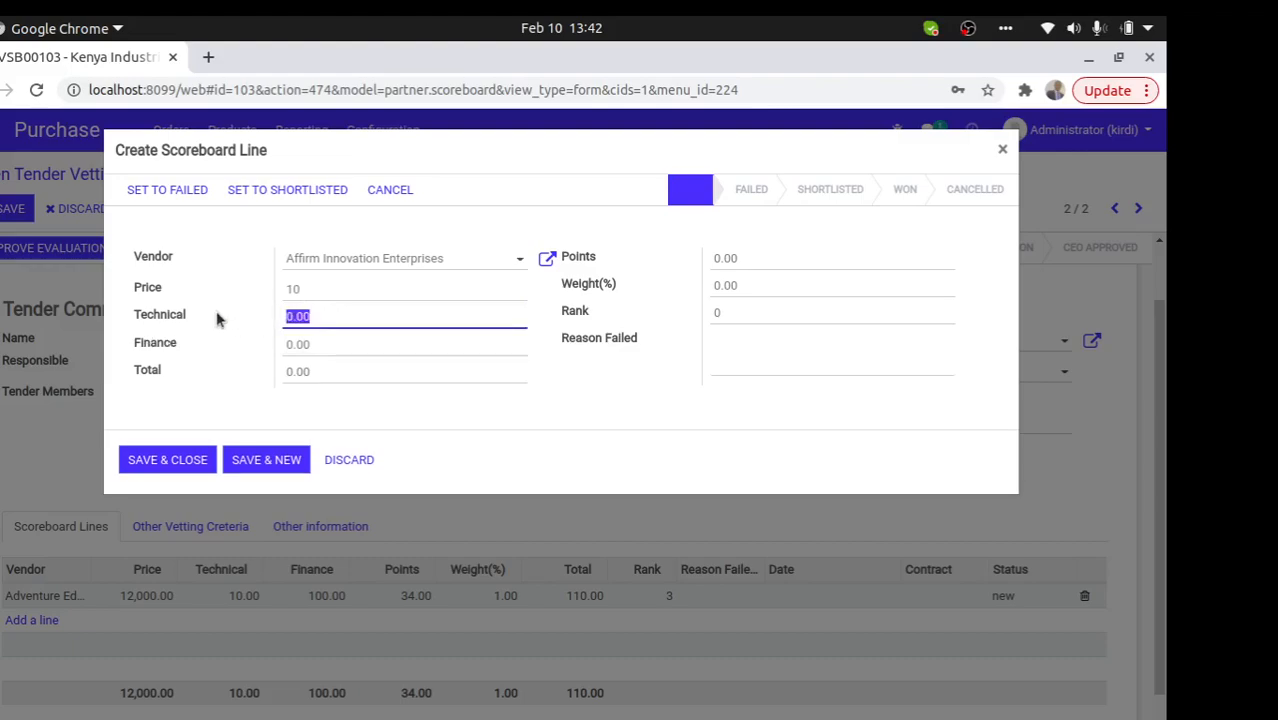
type("20")
- Enter finance 78, total 118, points 78, weight 23% and the rank, then save the line
left_click(320, 349)
type("78")
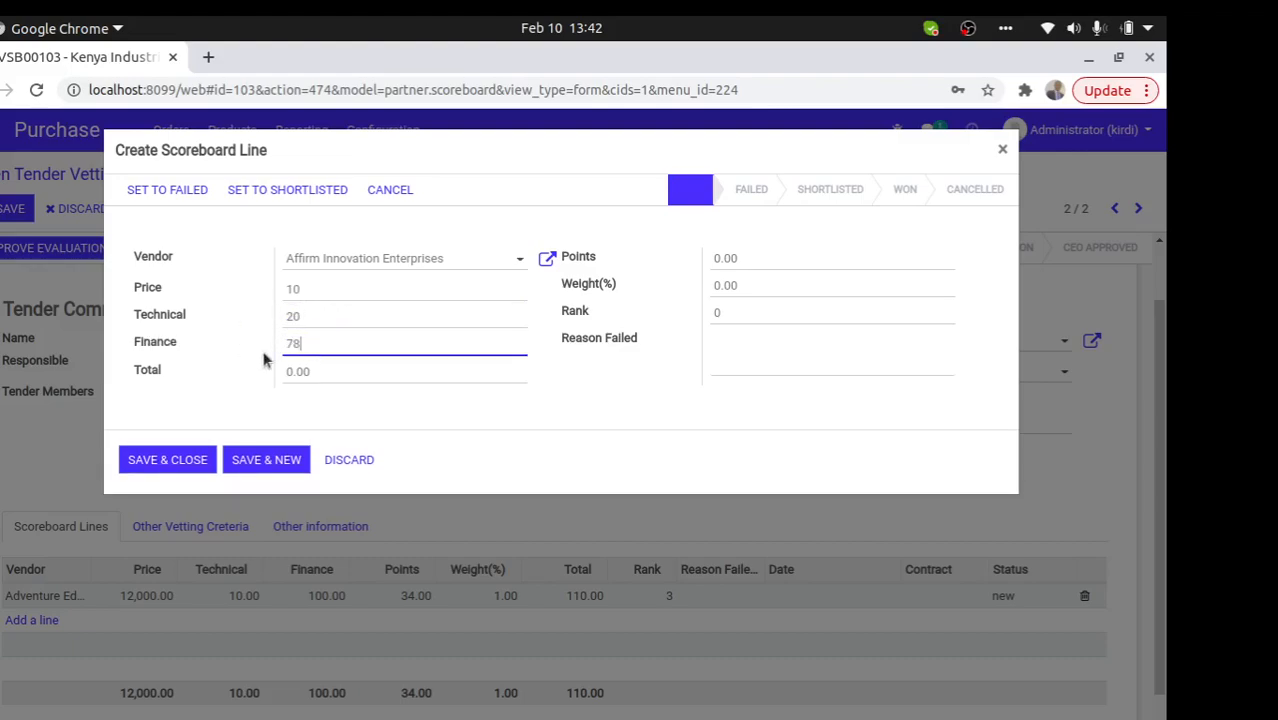
left_click(328, 368)
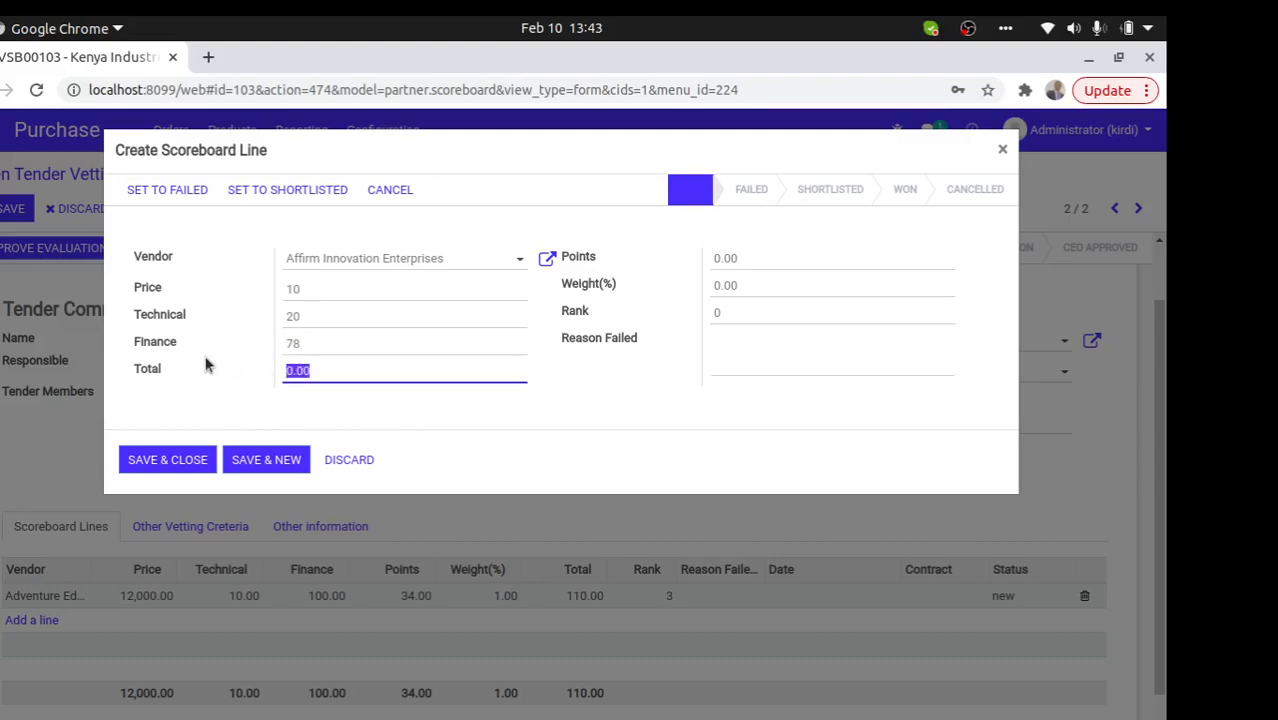
type("118")
left_click(707, 257)
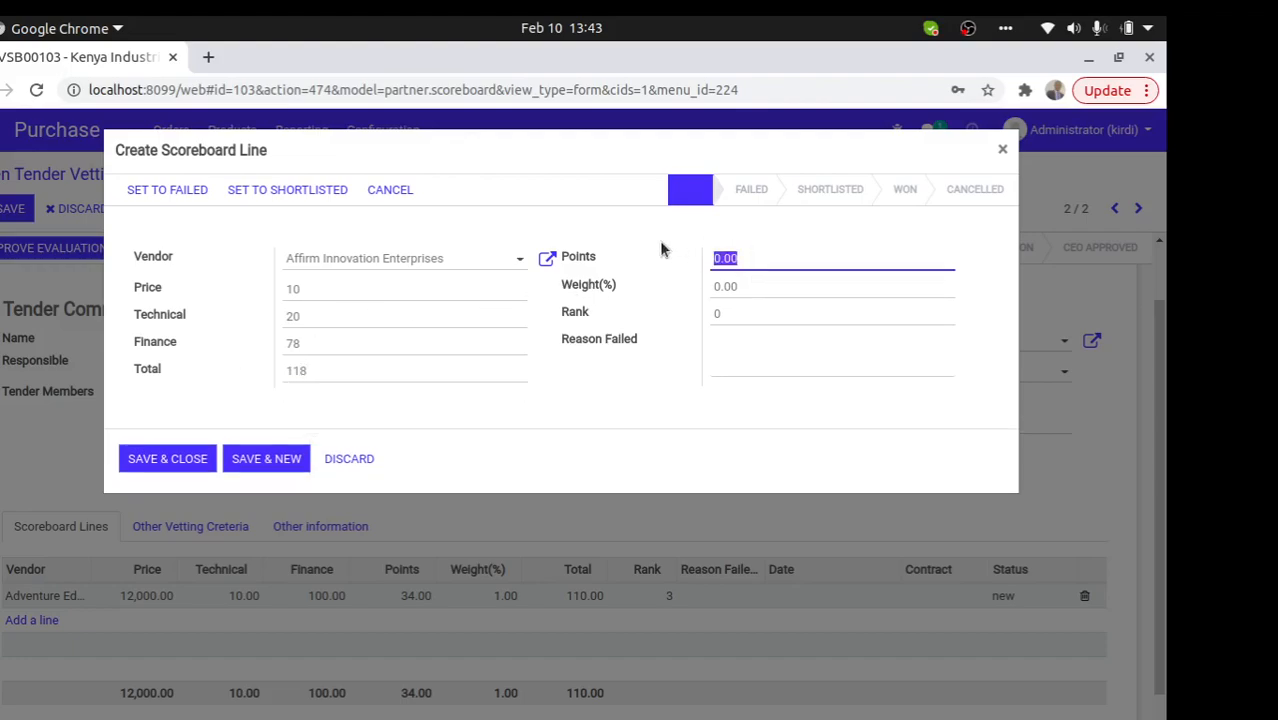
type("78")
key("Tab")
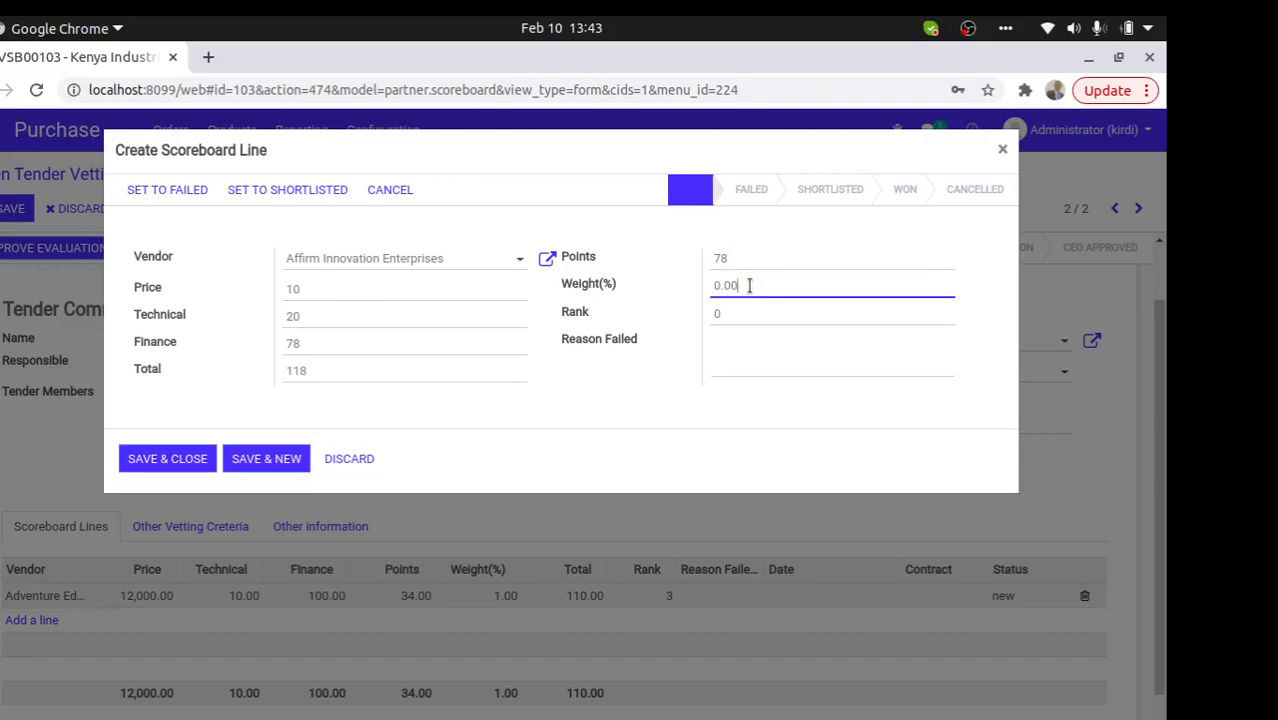
type("23")
left_click(747, 304)
left_click(720, 312)
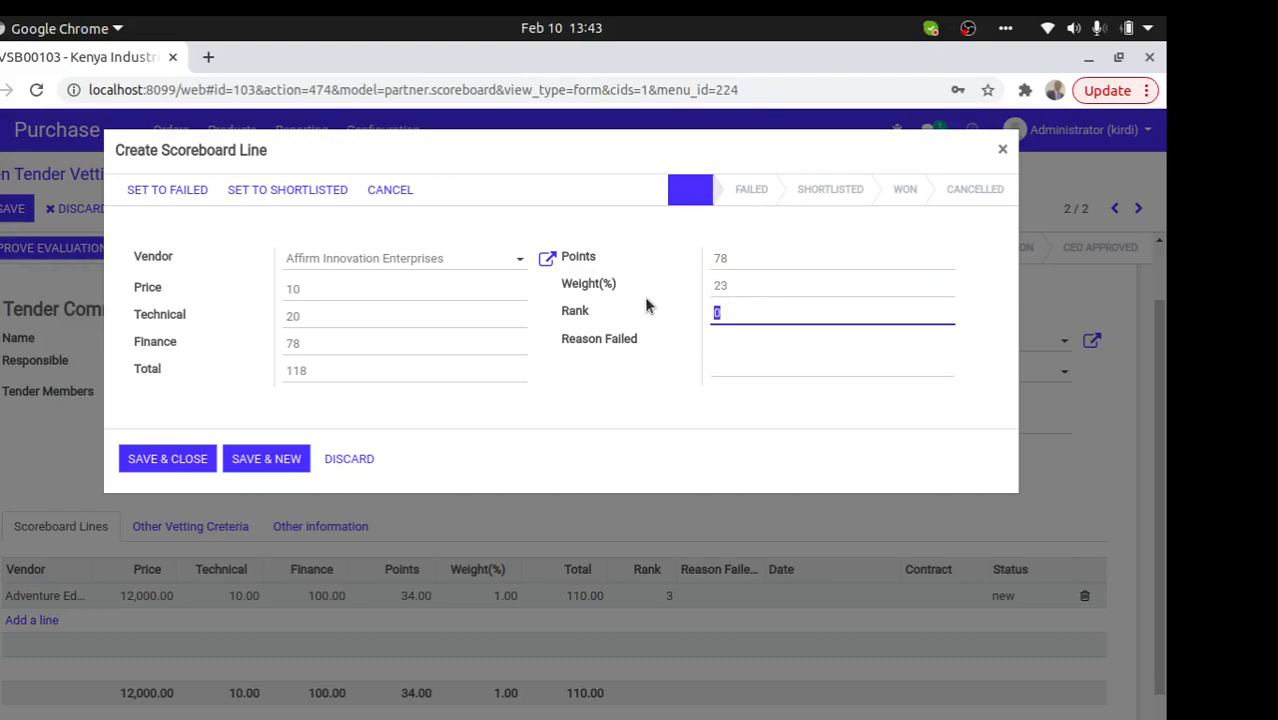
type("4")
left_click(167, 458)
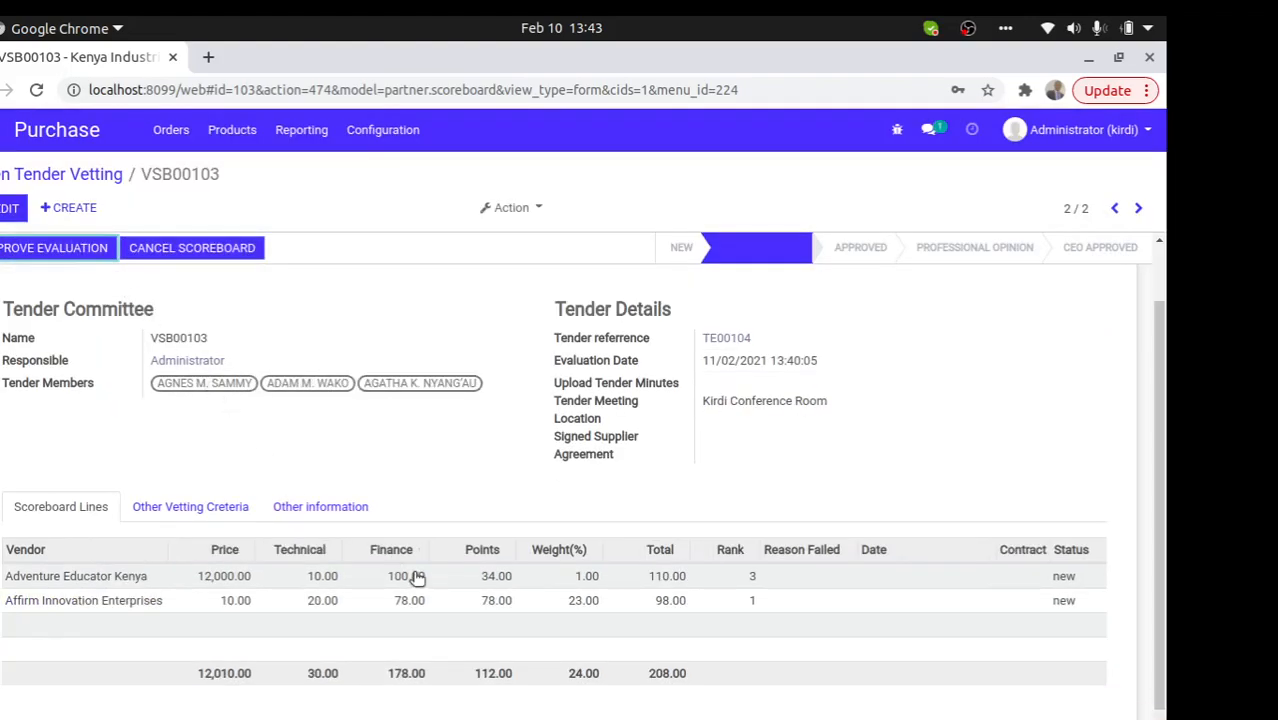
- Attempt evaluation approval, dismiss the missing tender minutes error, and make the form editable
left_click(44, 257)
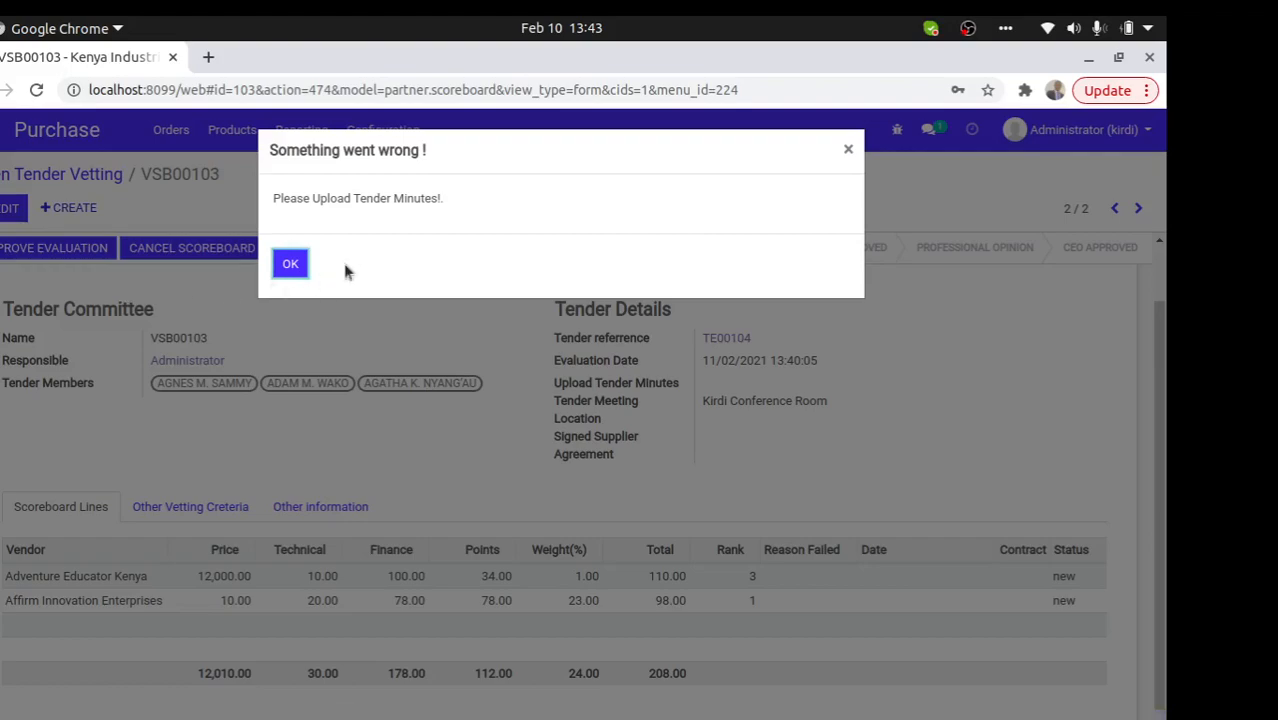
left_click(295, 263)
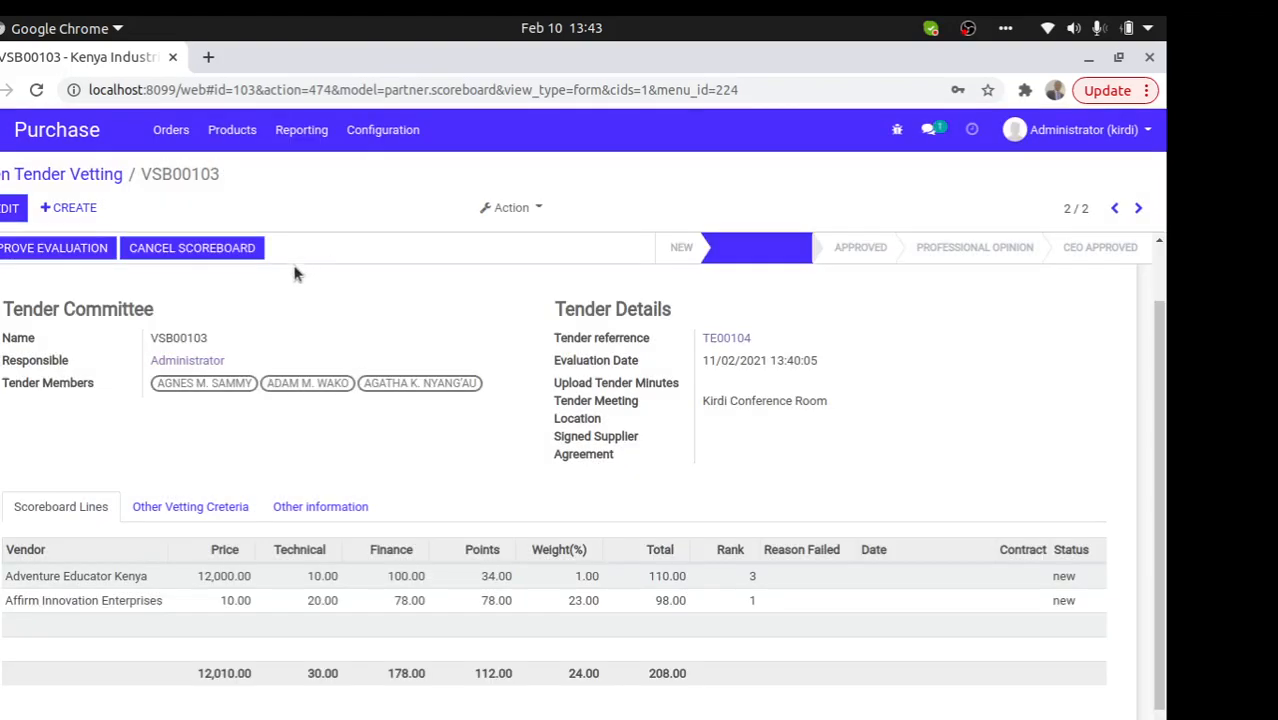
left_click(10, 208)
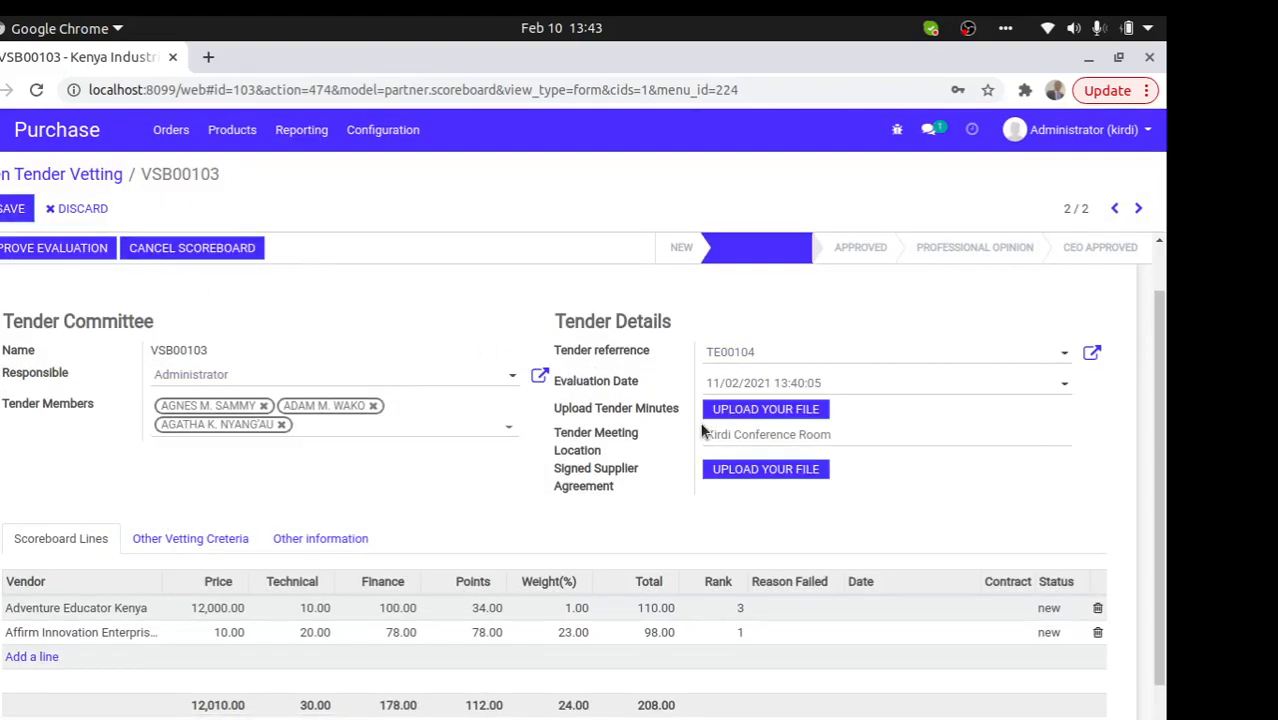
- Attach Internal Request ETIET_20_IR01298.xls as tender minutes, save, and retry approval
left_click(726, 414)
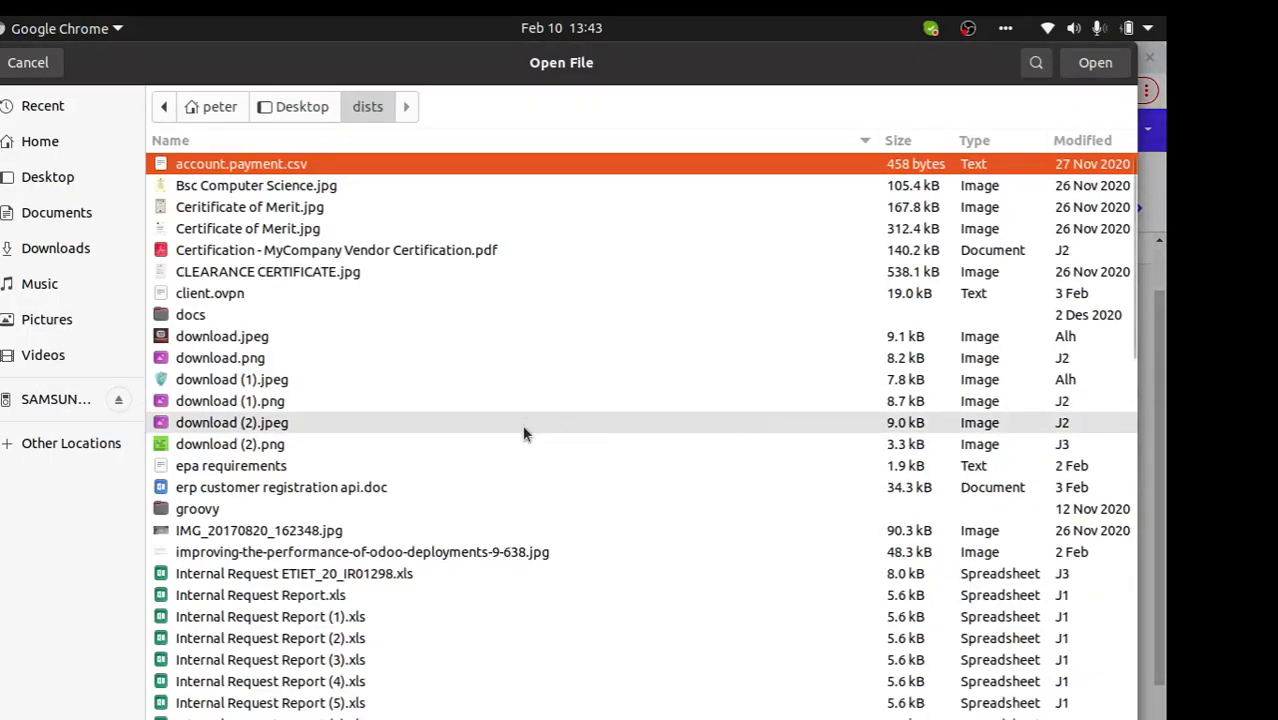
left_click(482, 574)
double_click(478, 573)
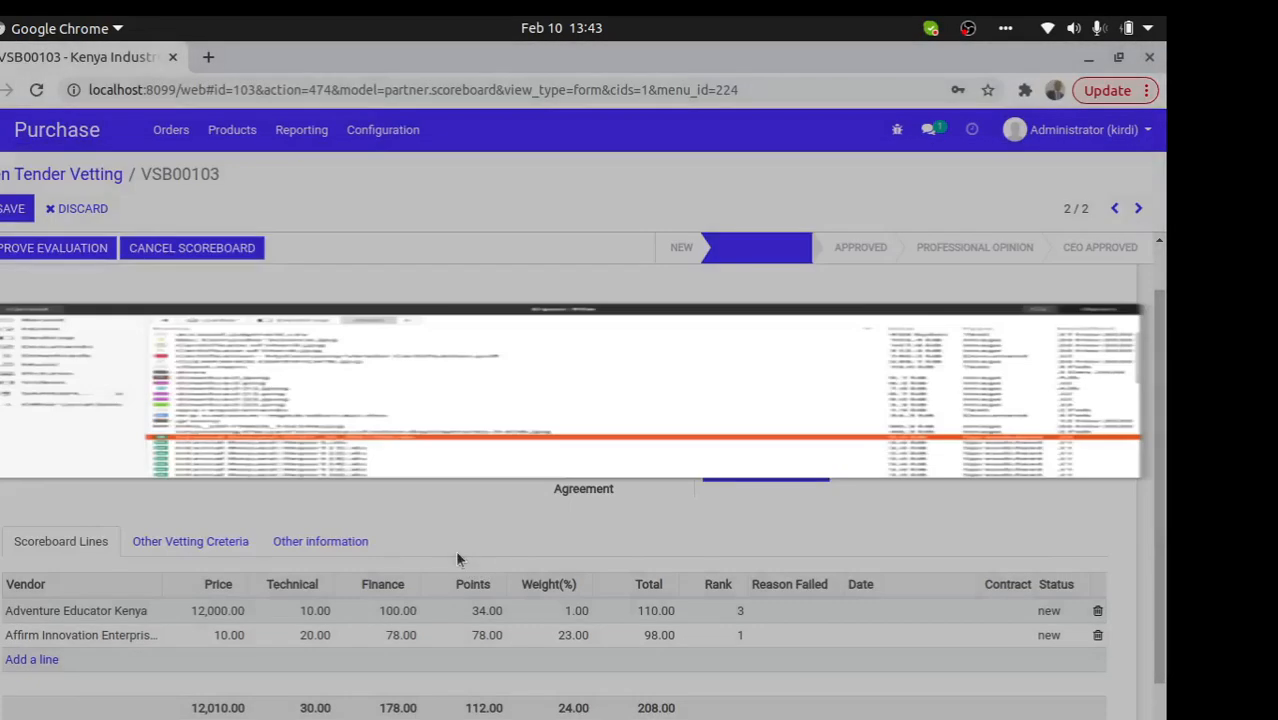
left_click(10, 208)
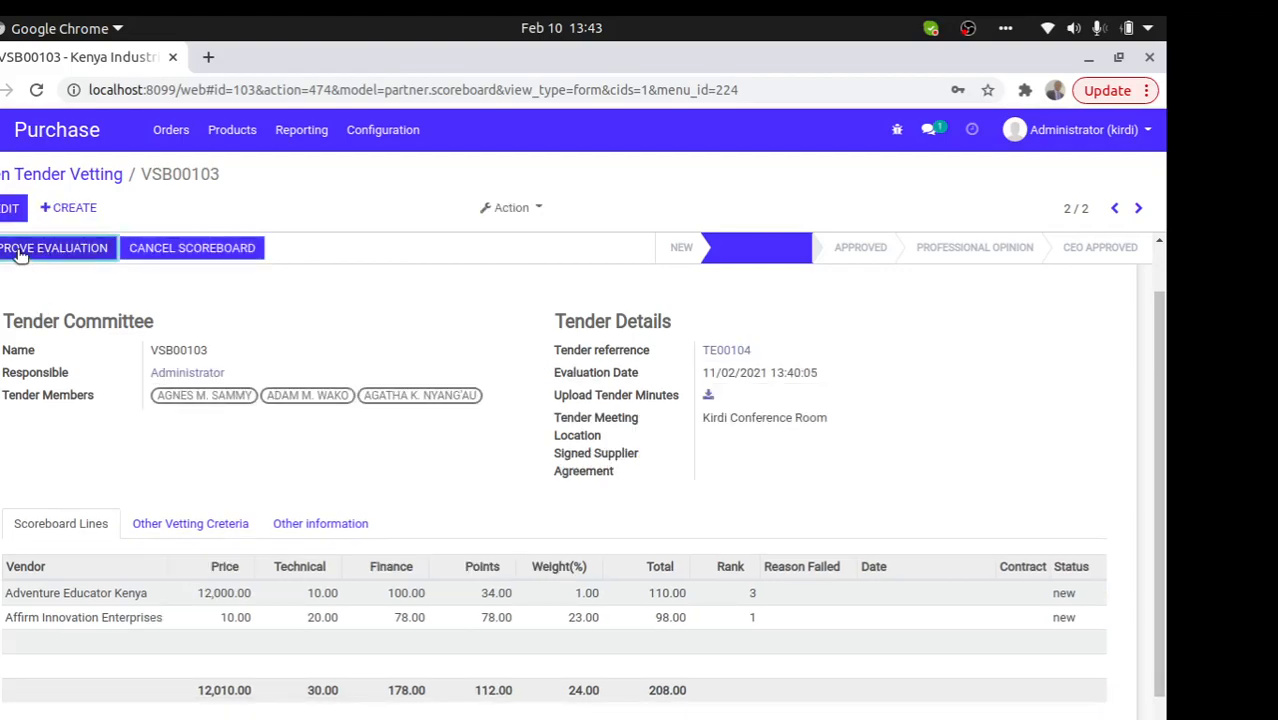
left_click(18, 252)
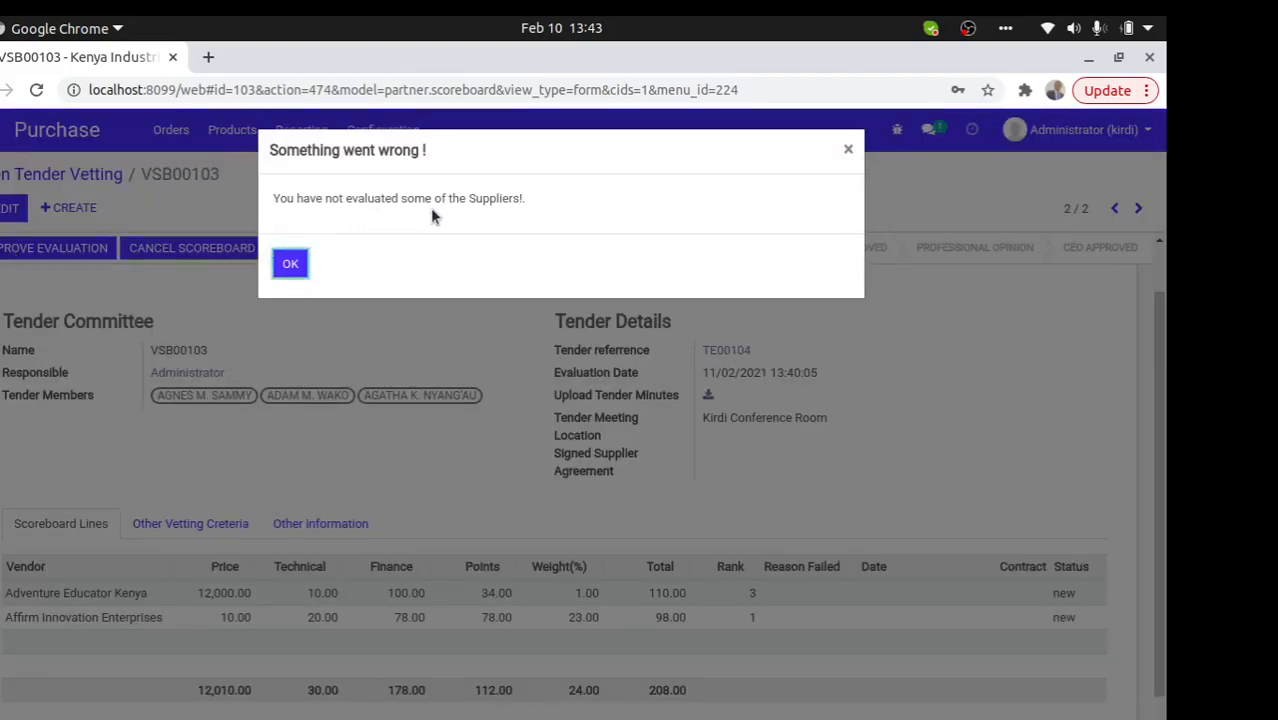
left_click(297, 266)
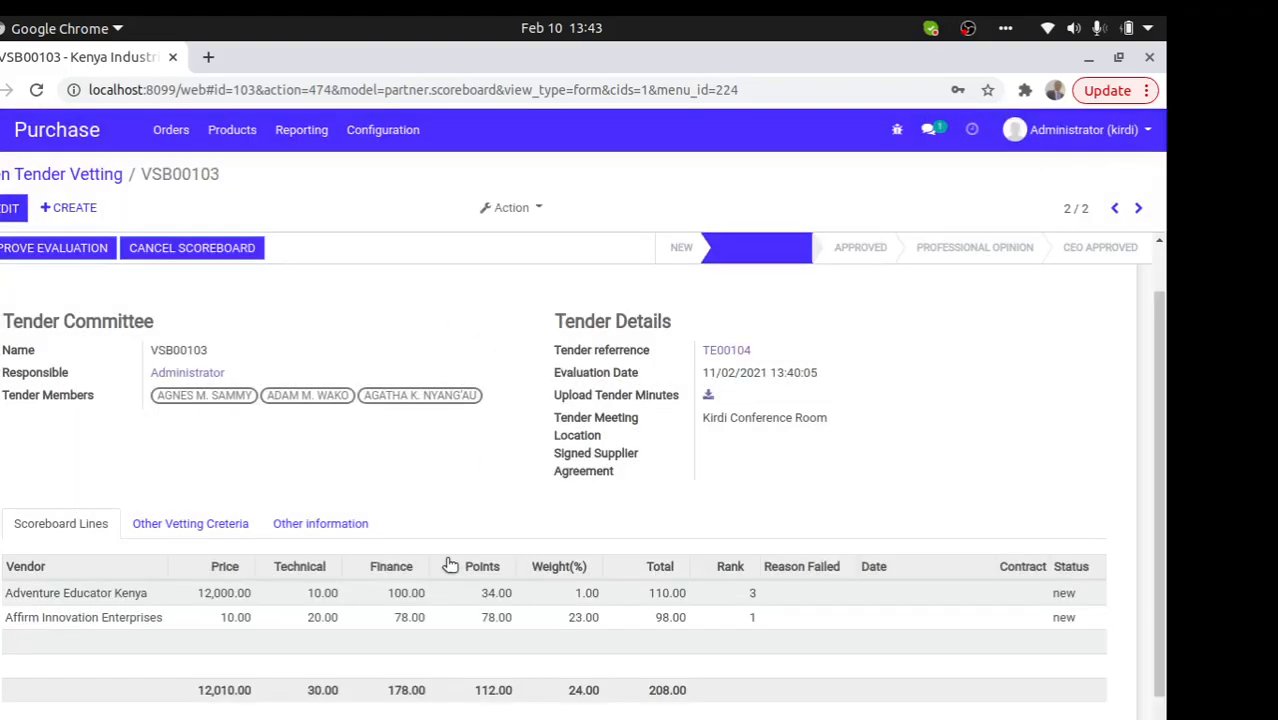
- Try failing Adventure Educator Kenya's line, which is rejected for a missing reason
left_click(642, 597)
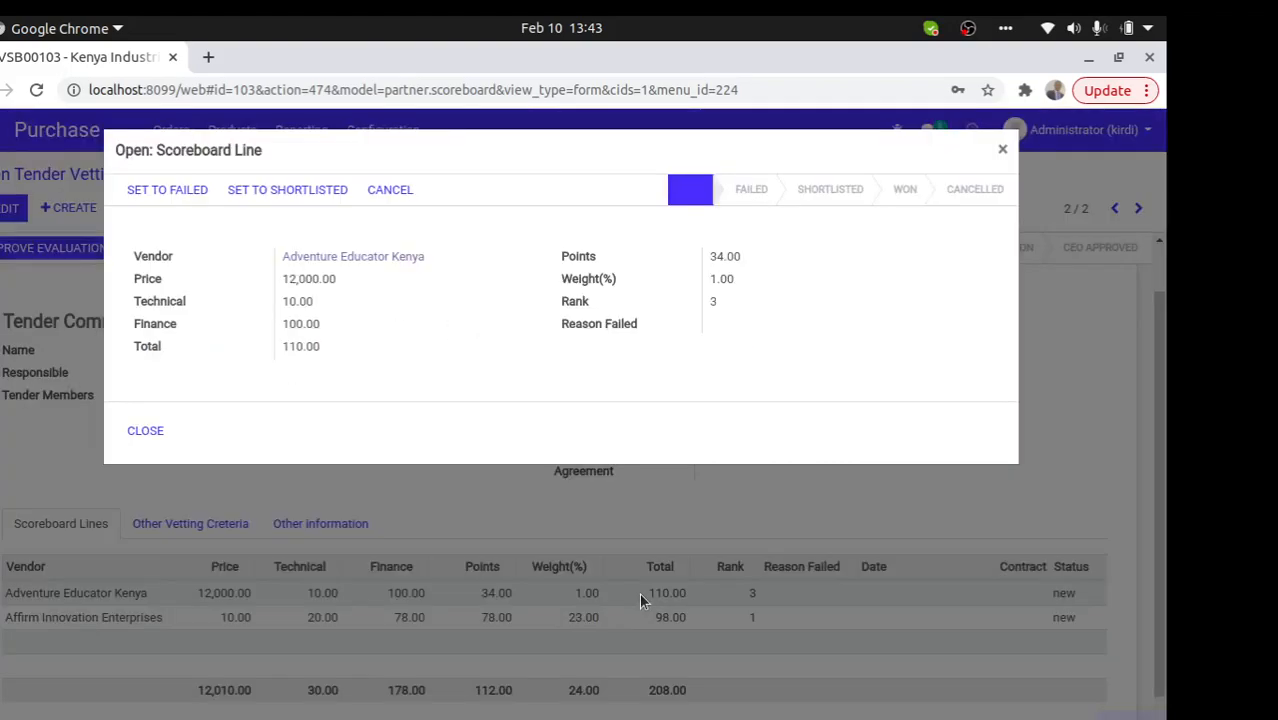
left_click(166, 203)
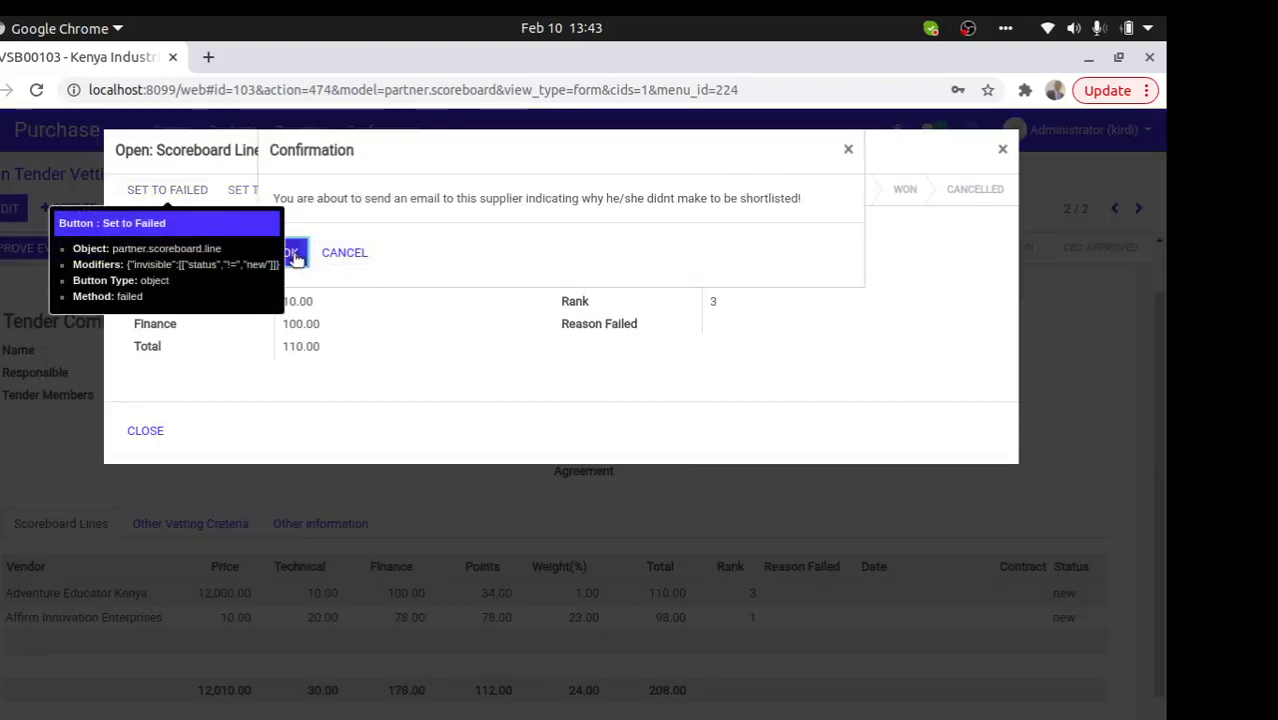
left_click(296, 252)
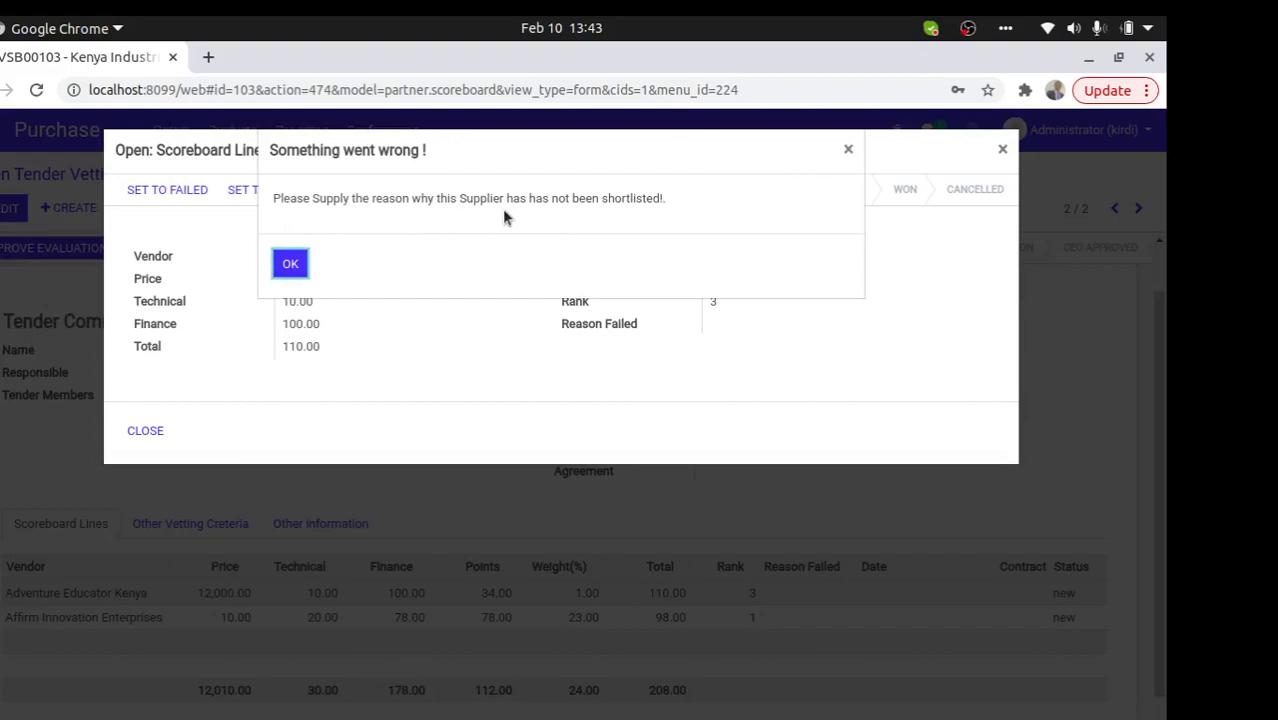
left_click(290, 265)
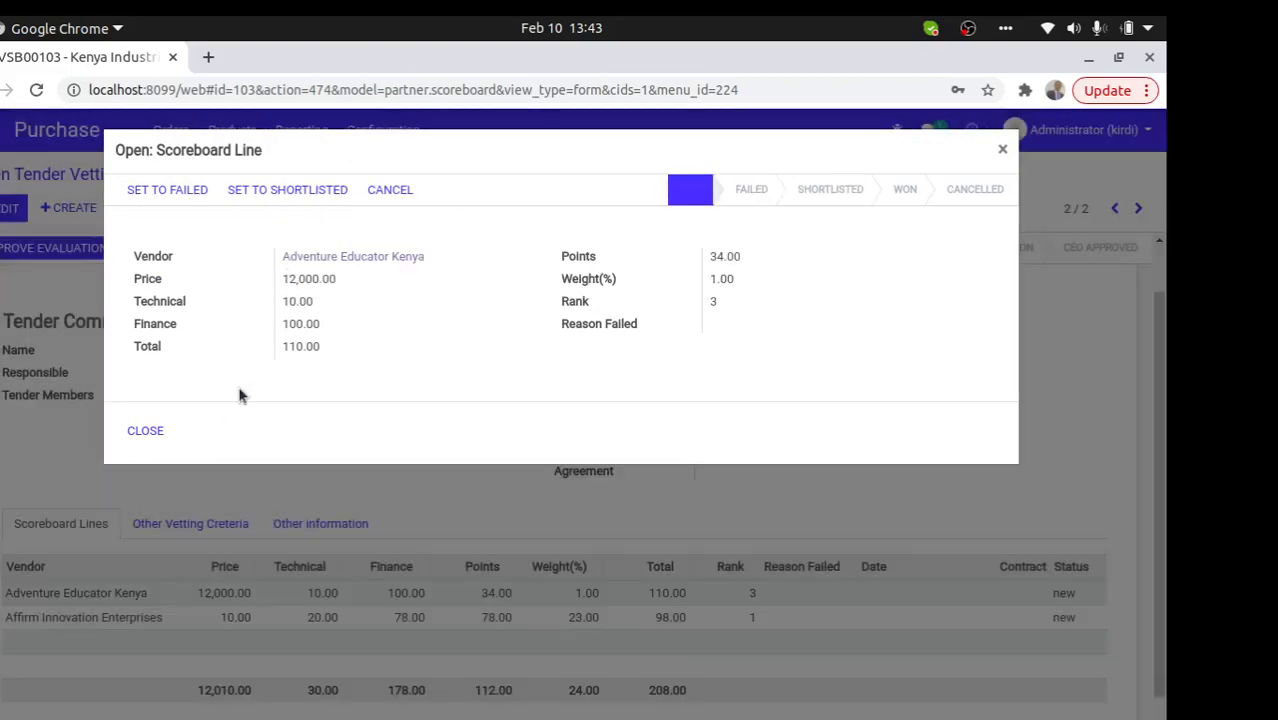
left_click(156, 430)
- Enter failure reason 'points very low', set the line to Failed, confirm, and save
left_click(5, 212)
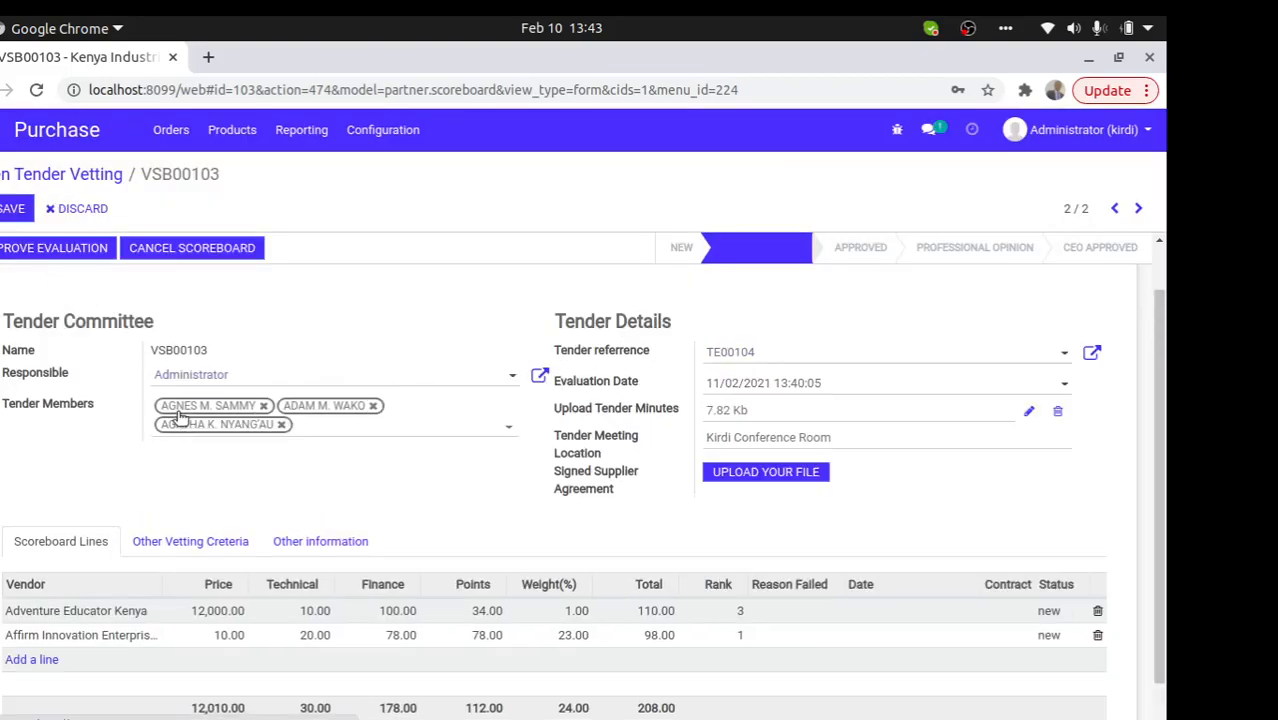
left_click(200, 610)
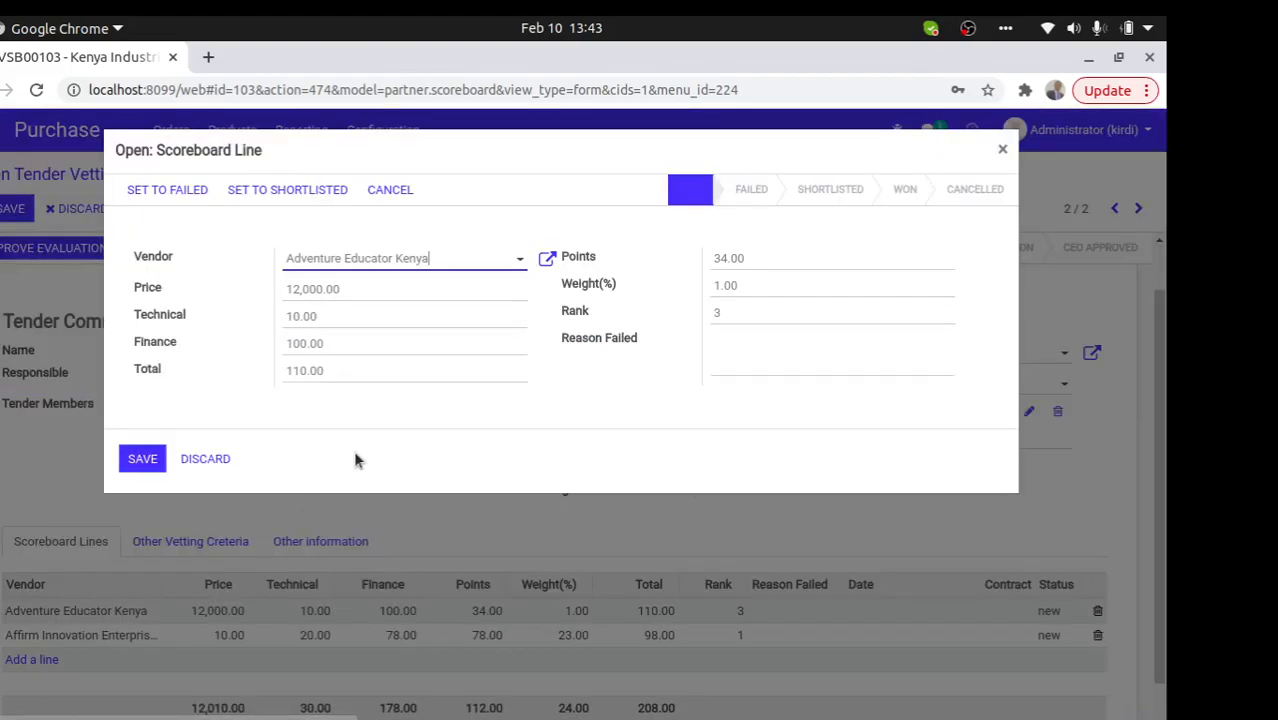
left_click(833, 358)
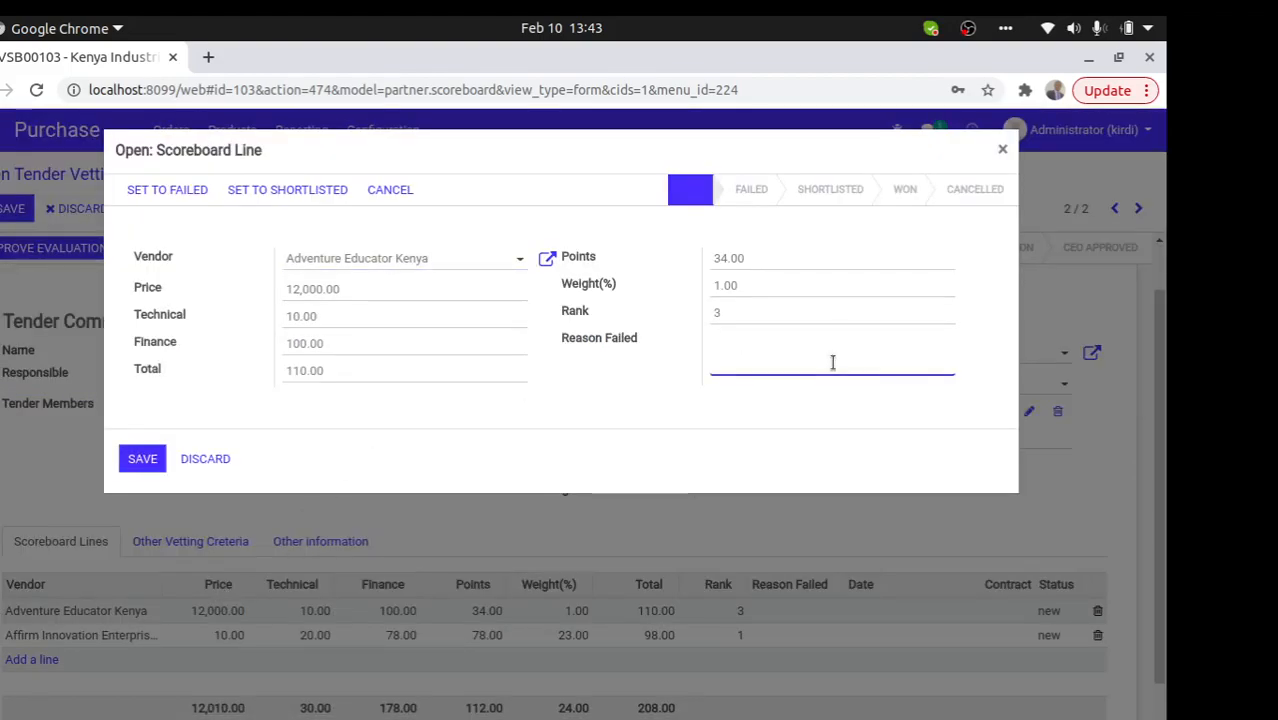
key("BackSpace")
left_click(172, 190)
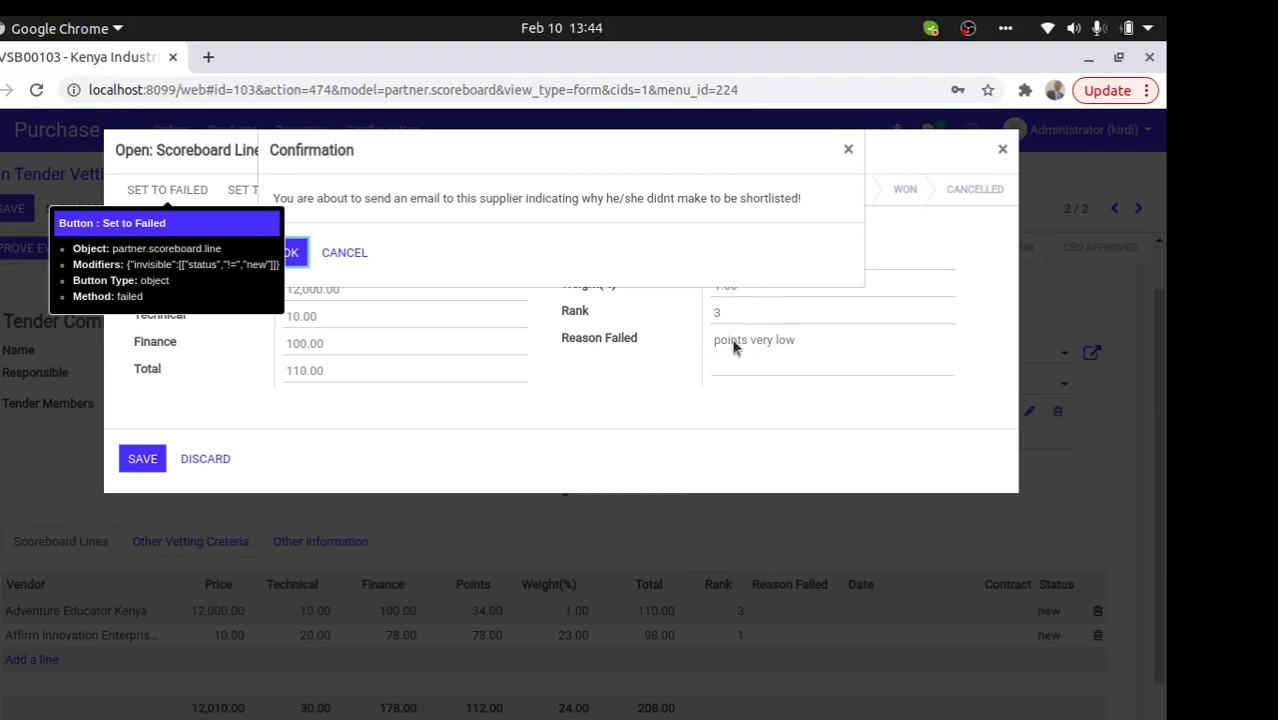
left_click(290, 252)
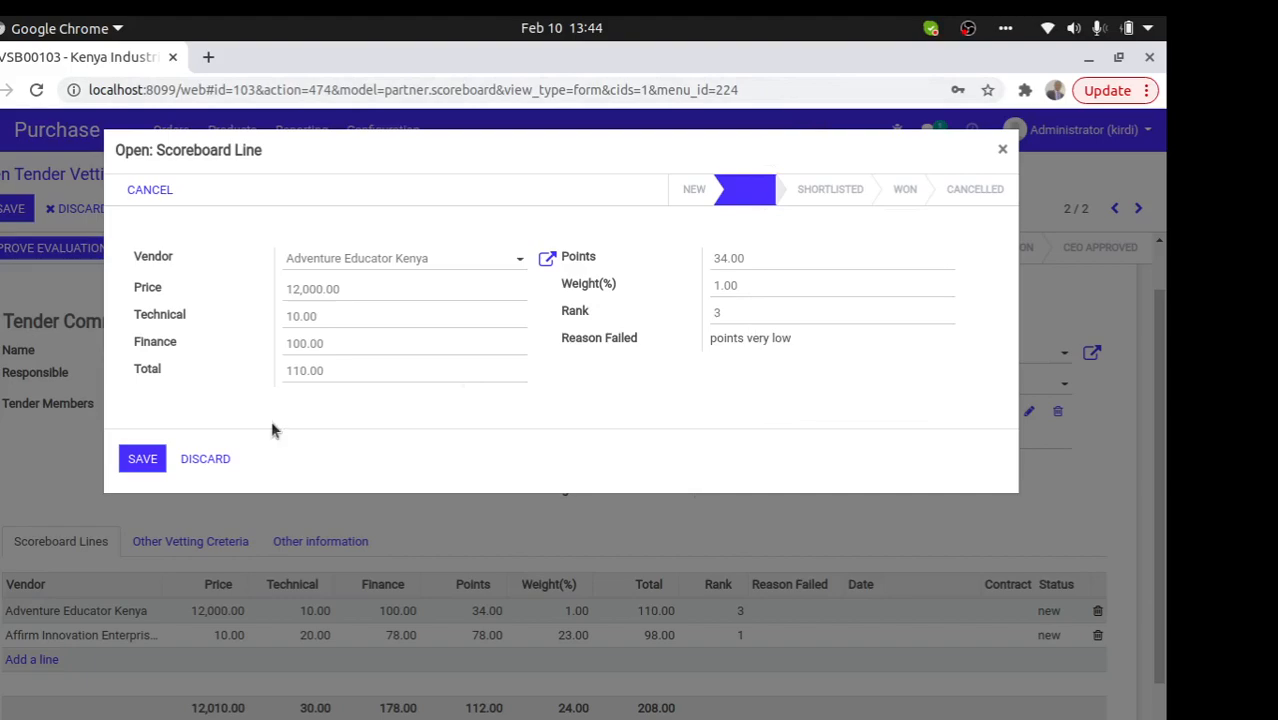
left_click(142, 458)
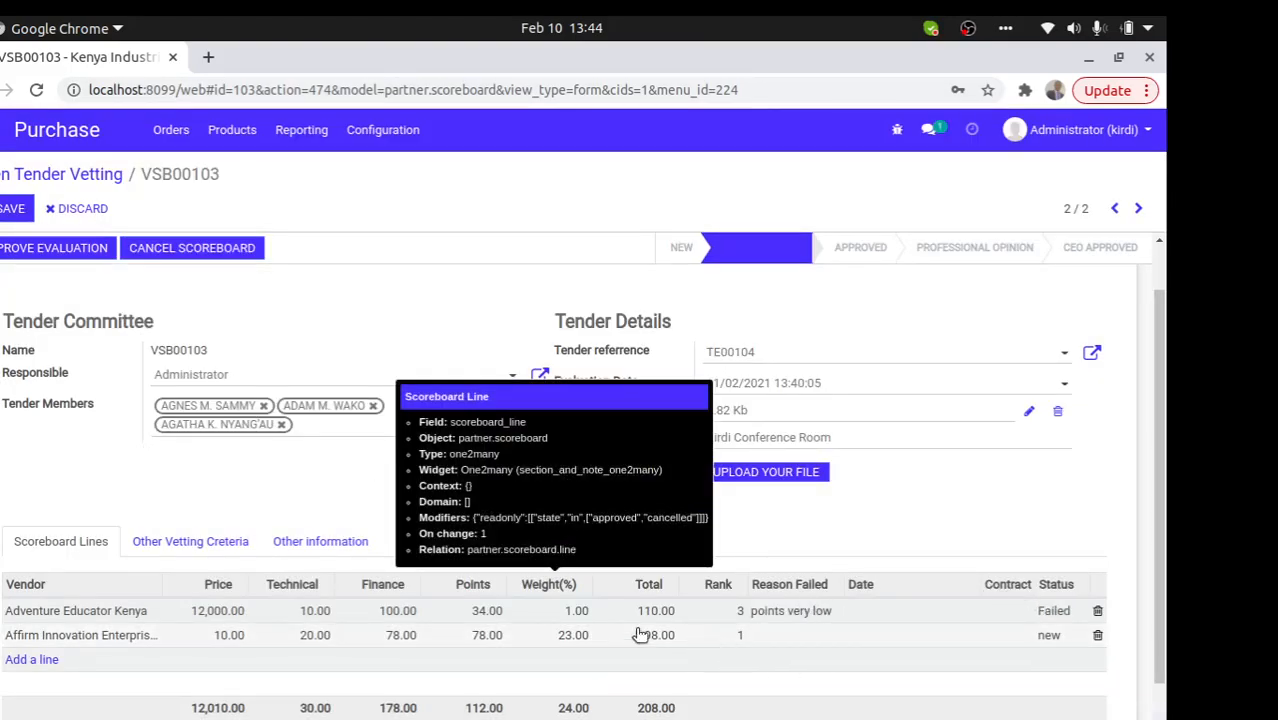
- Save Affirm Innovation's shortlisted line and attempt approval, dismissing the missing signed agreement error
left_click(310, 637)
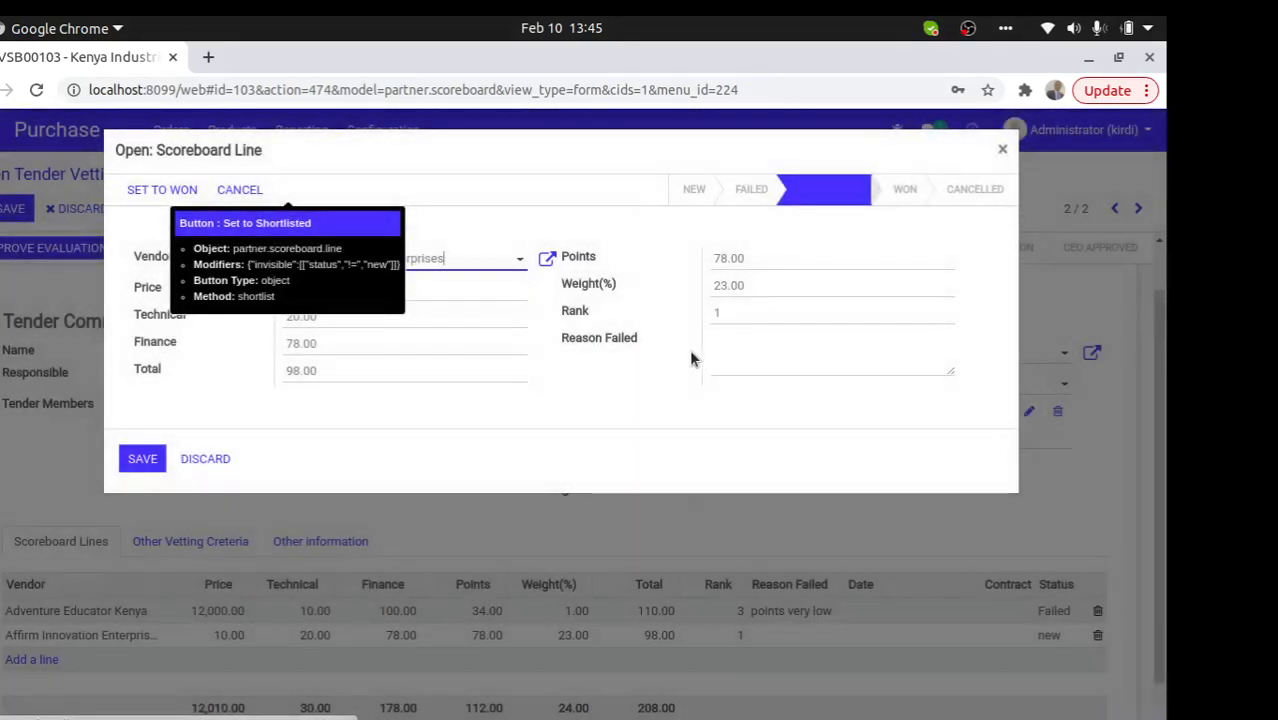
left_click(142, 458)
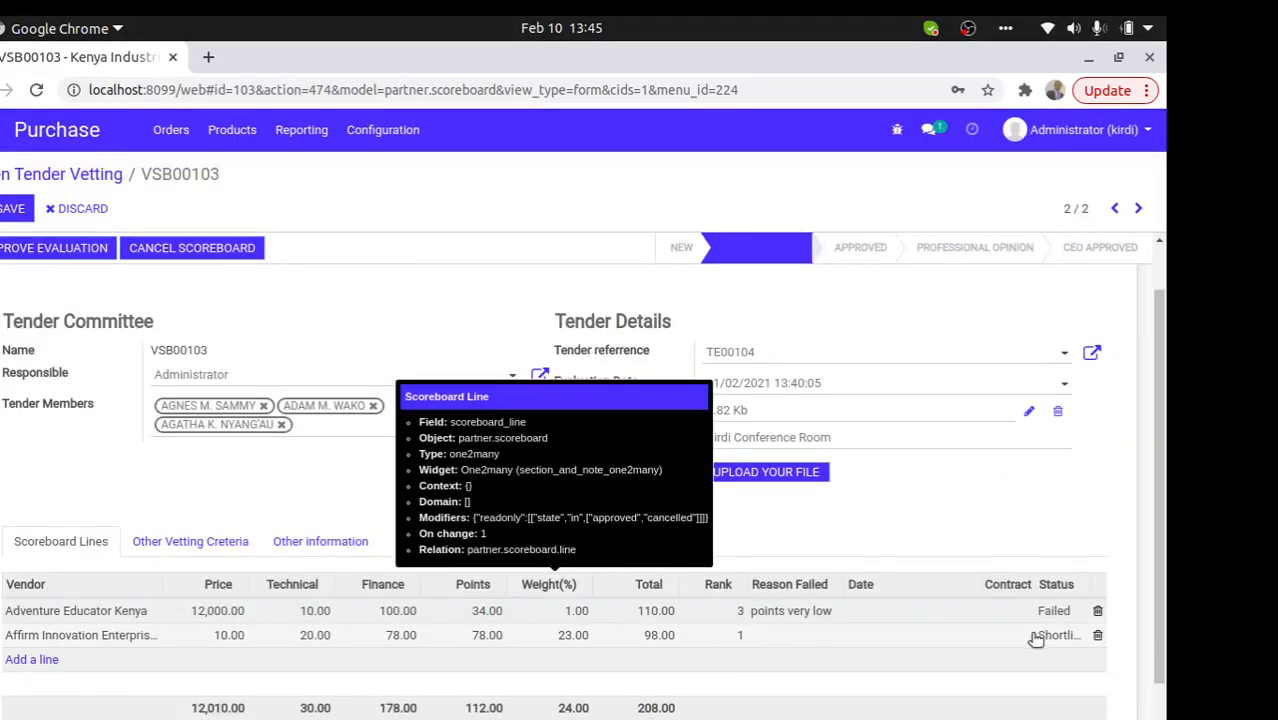
left_click(10, 212)
left_click(12, 252)
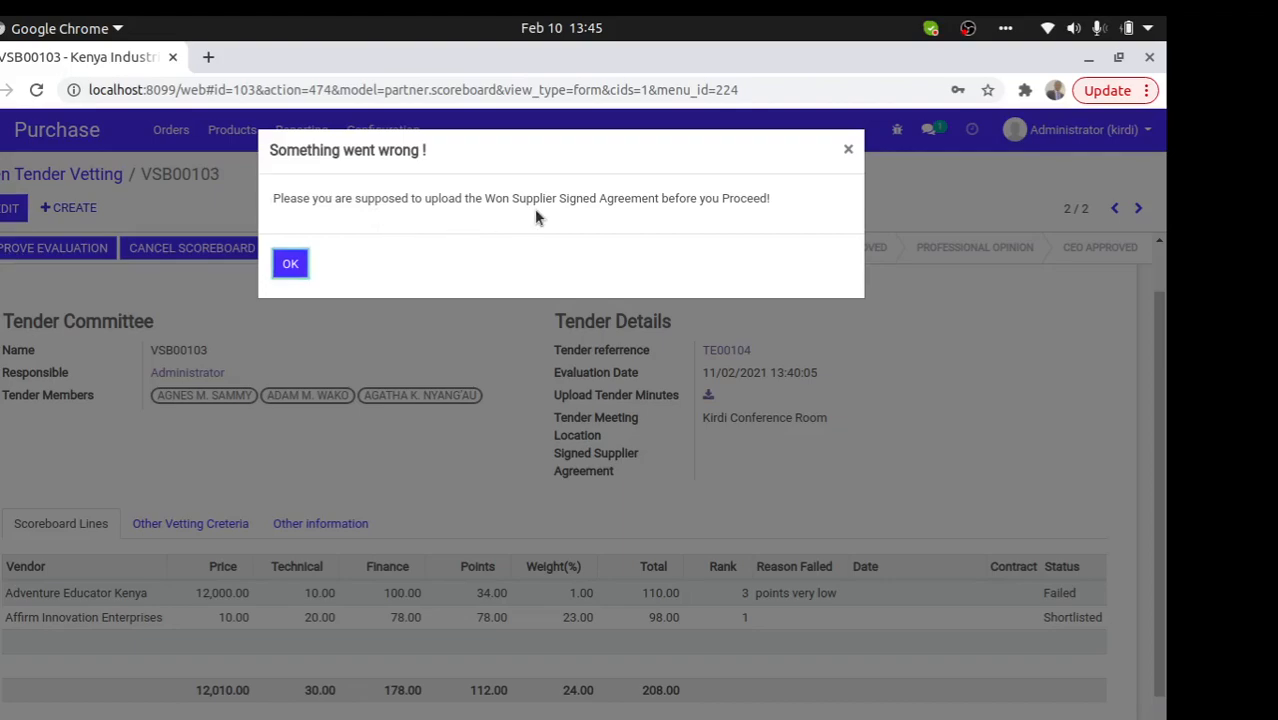
left_click(291, 266)
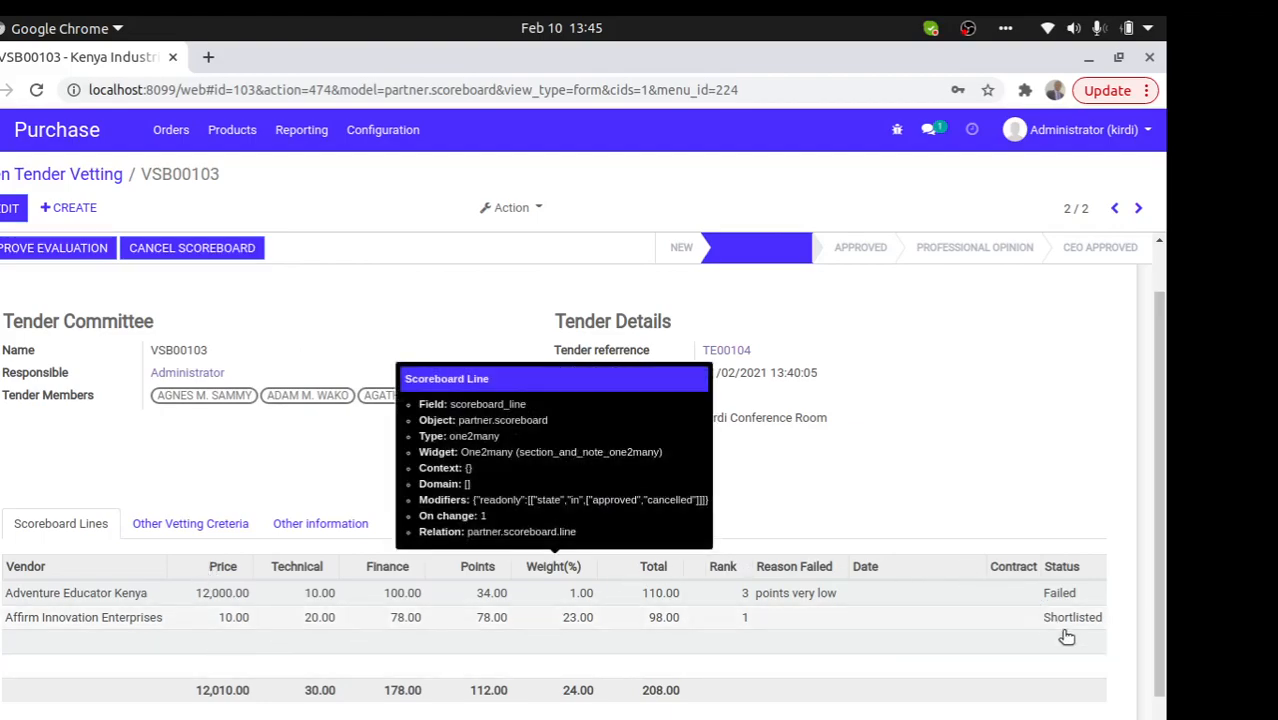
- Twice try setting Affirm Innovation Enterprises as winner, dismiss the professional opinion error, then edit the scoreboard
left_click(459, 619)
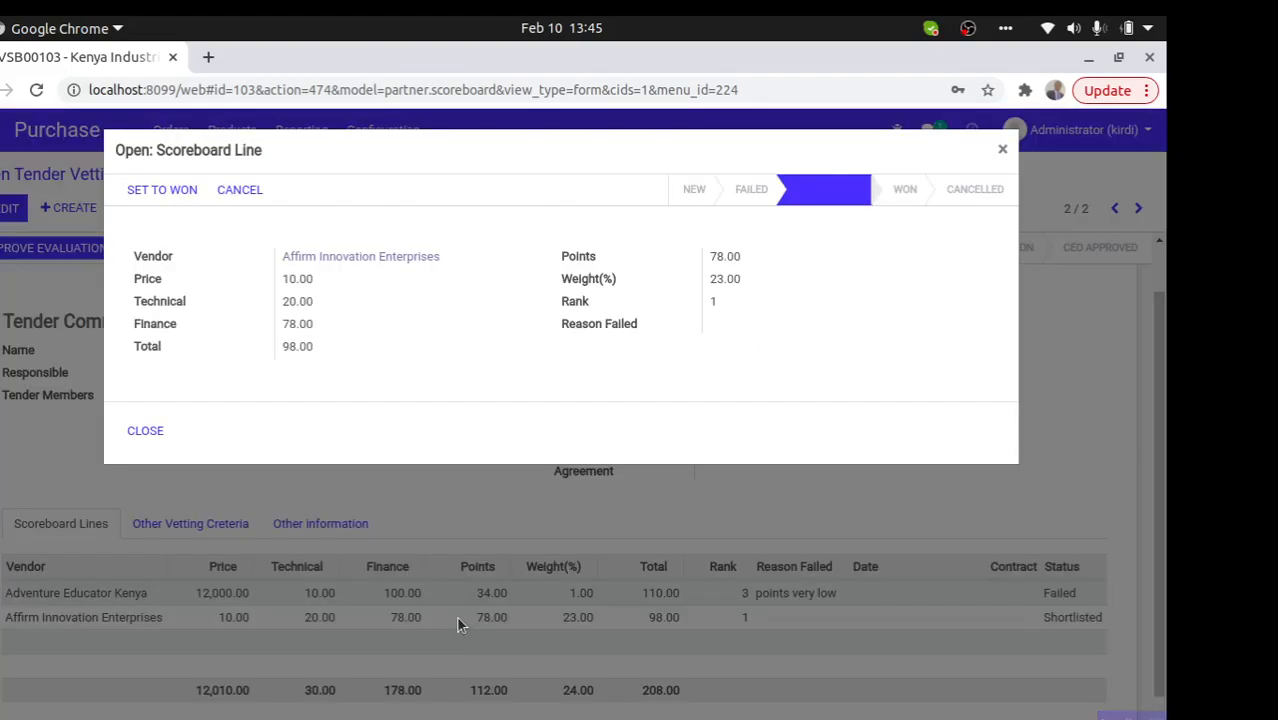
left_click(148, 189)
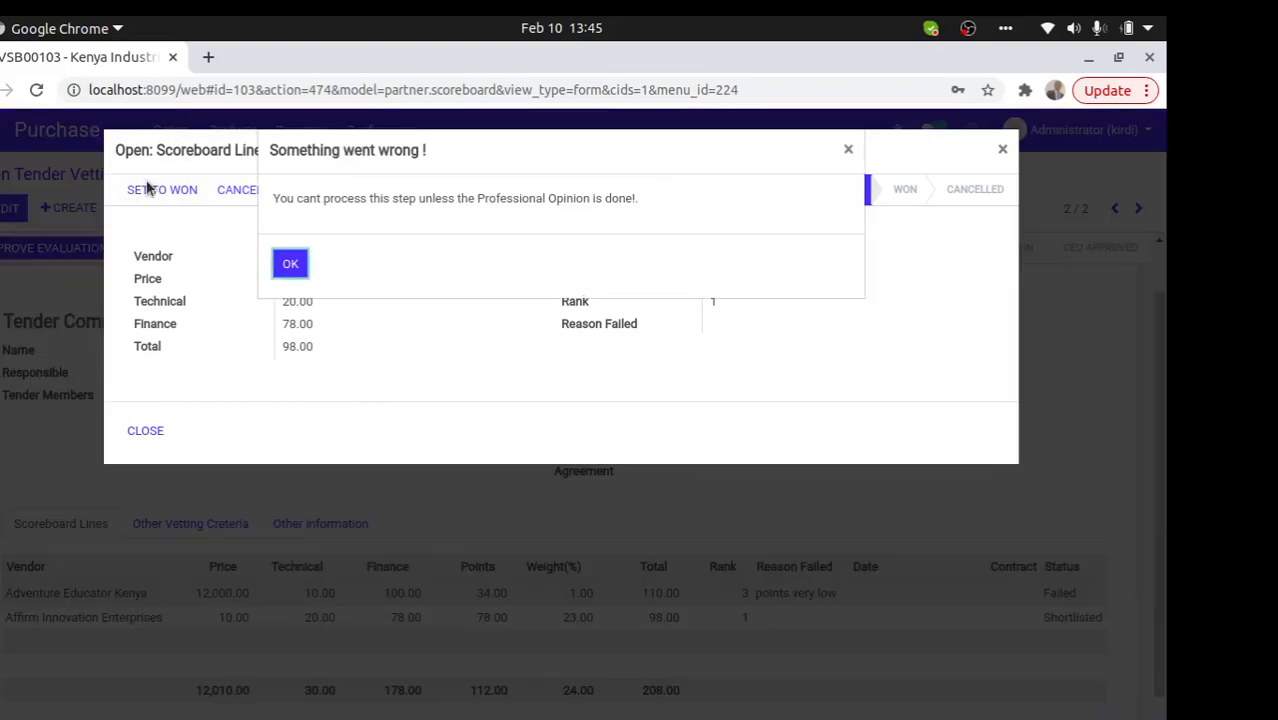
left_click(293, 264)
left_click(142, 431)
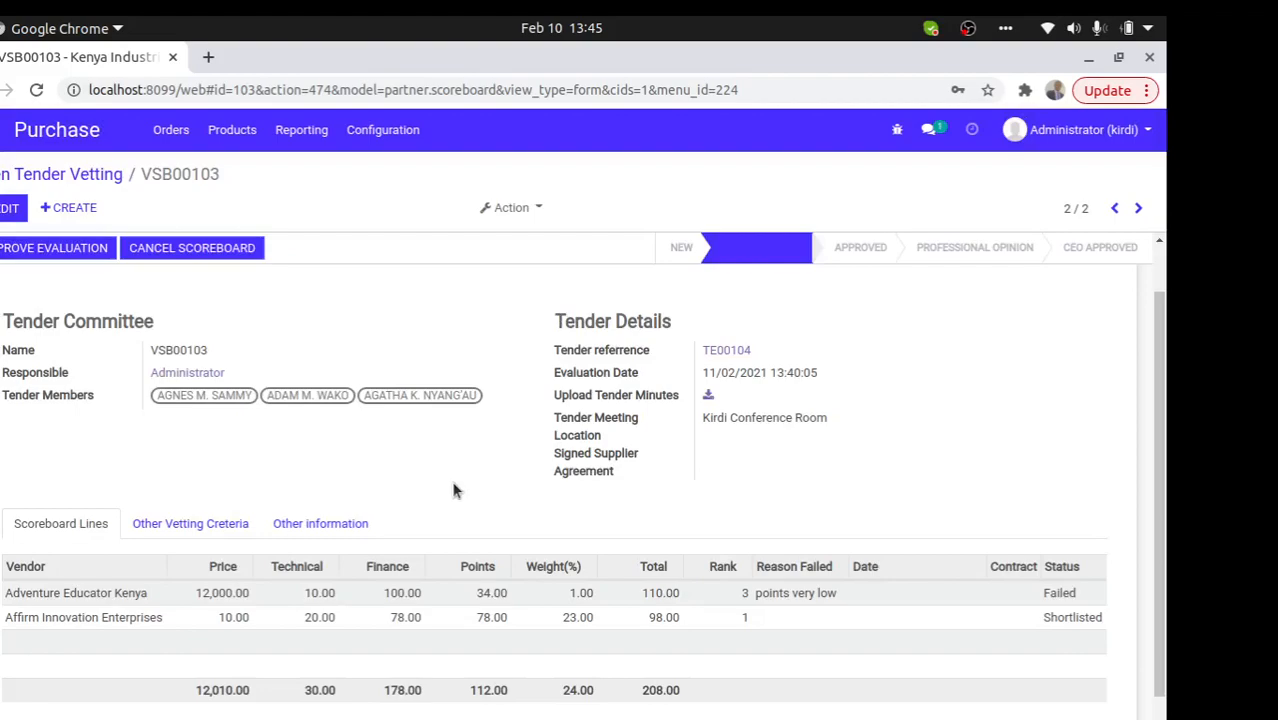
left_click(189, 627)
left_click(205, 201)
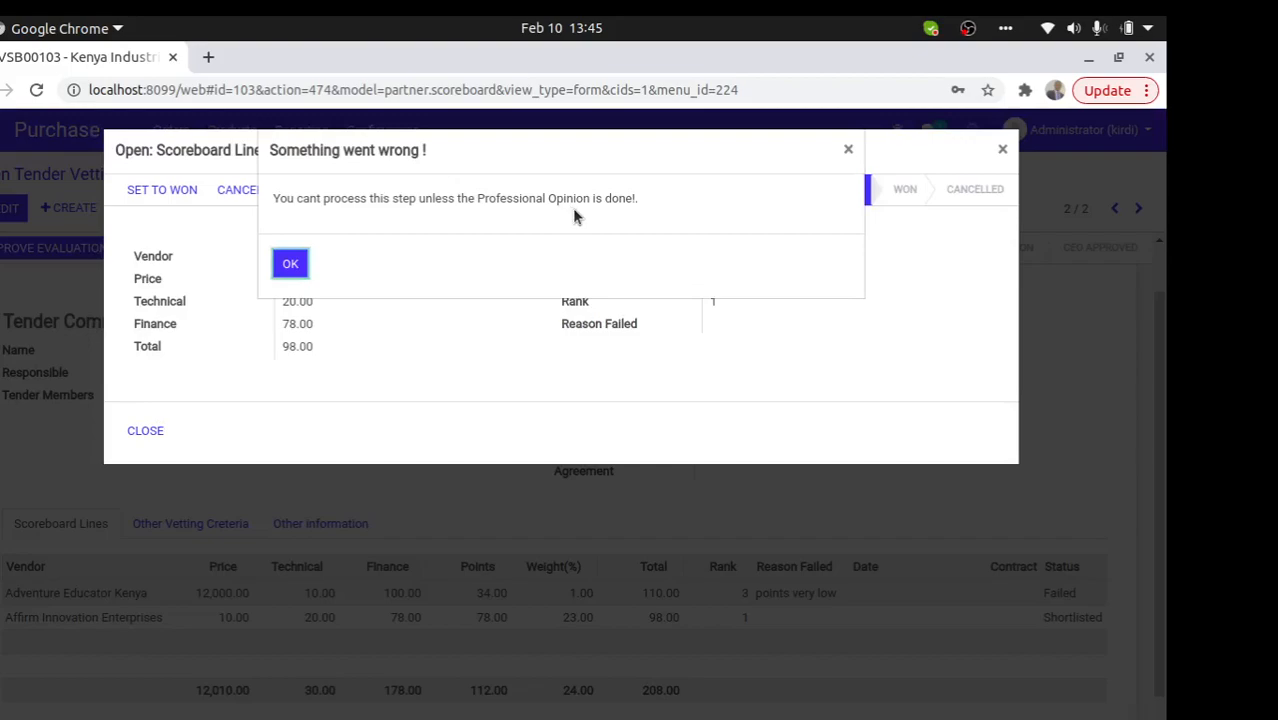
left_click(289, 264)
left_click(147, 432)
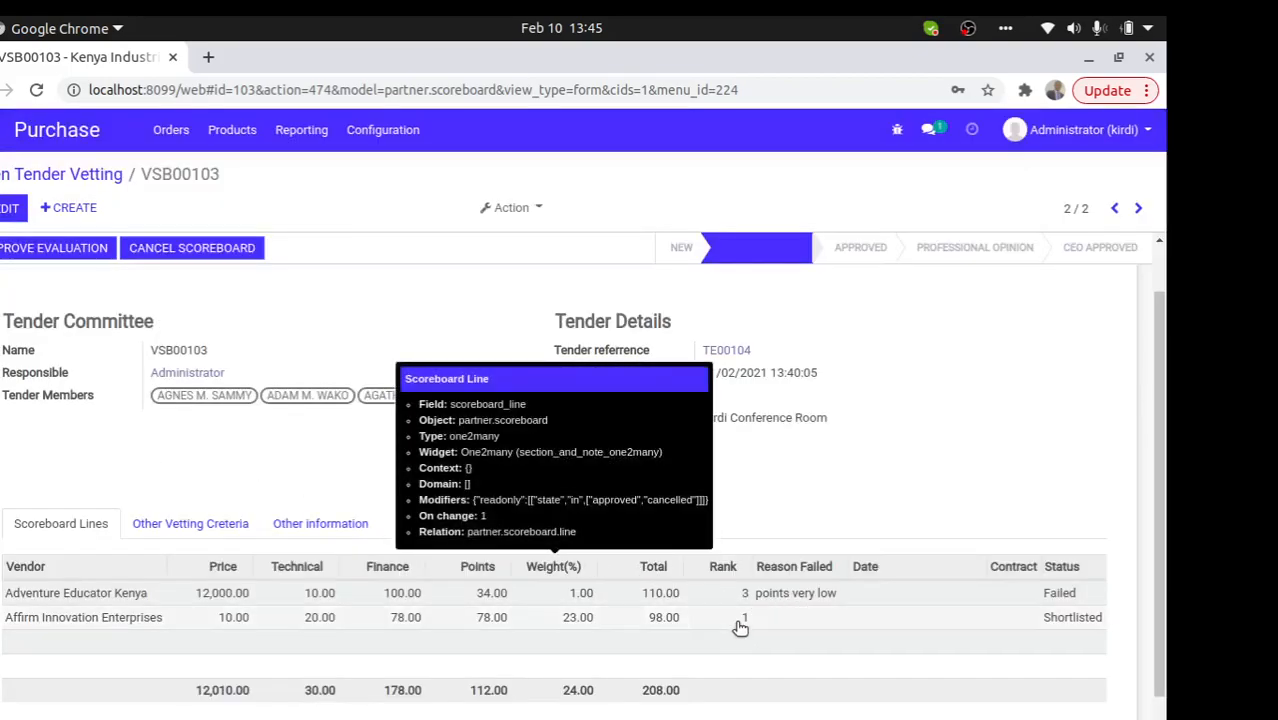
left_click(6, 209)
- Attach the odoo-deployments image as the signed supplier agreement, save, and approve the evaluation
left_click(740, 474)
left_click(376, 556)
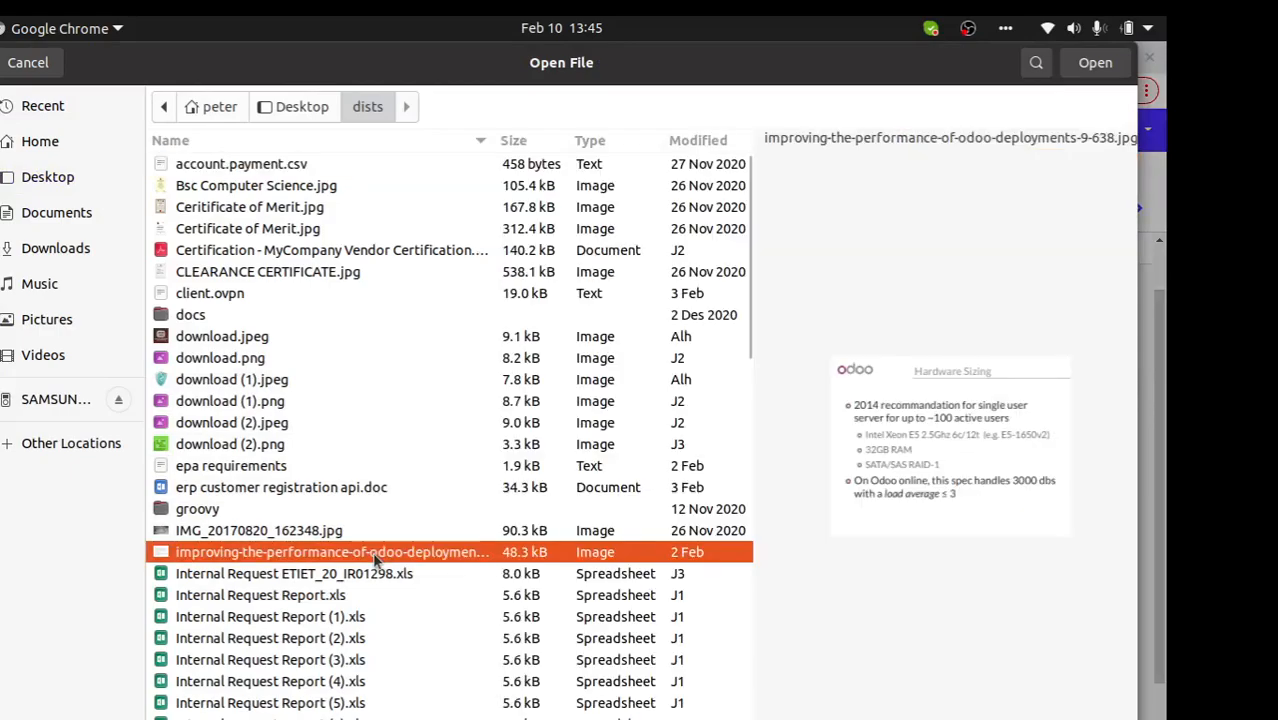
double_click(376, 556)
left_click(12, 208)
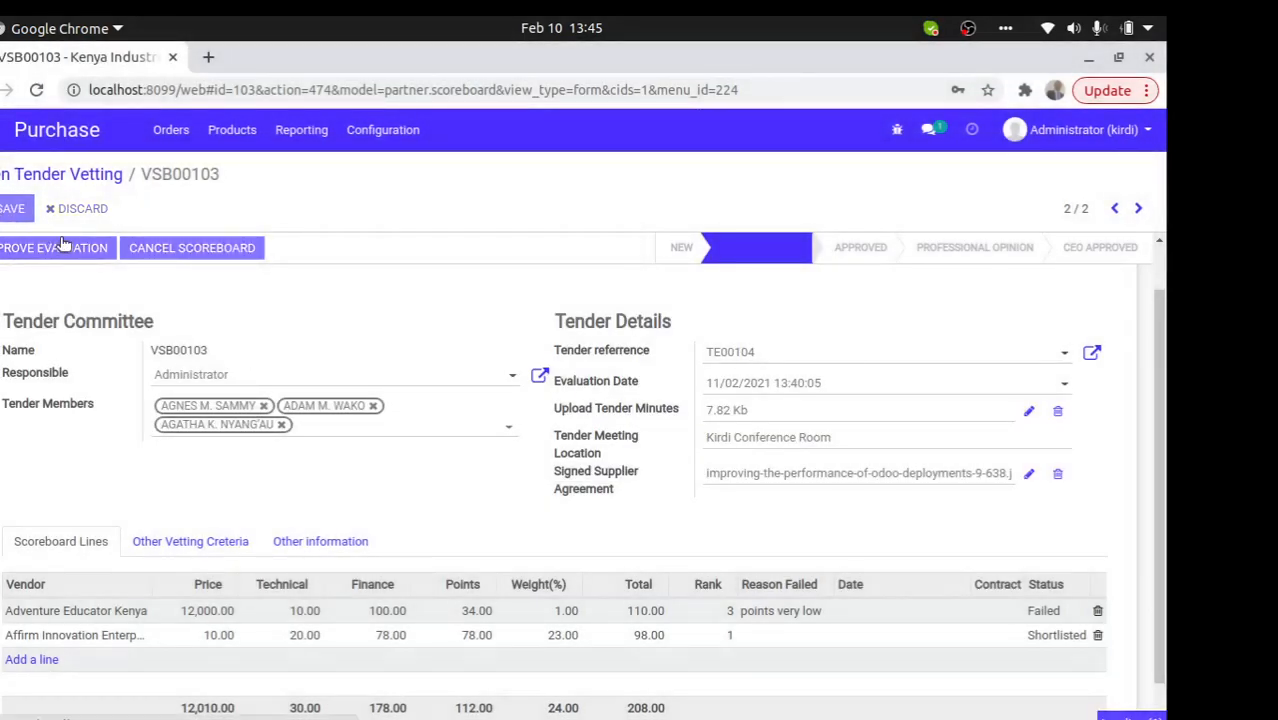
left_click(58, 255)
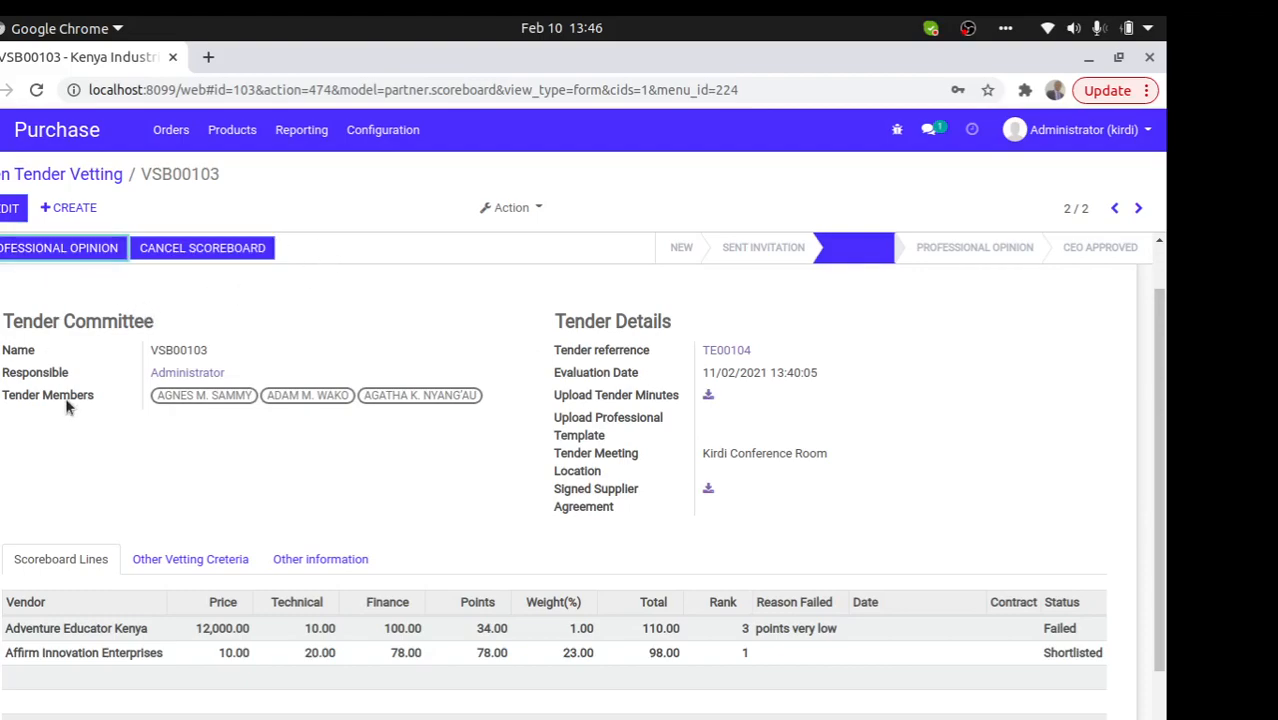
- Upload download.png as the professional template, save, and advance to Professional Opinion
left_click(22, 250)
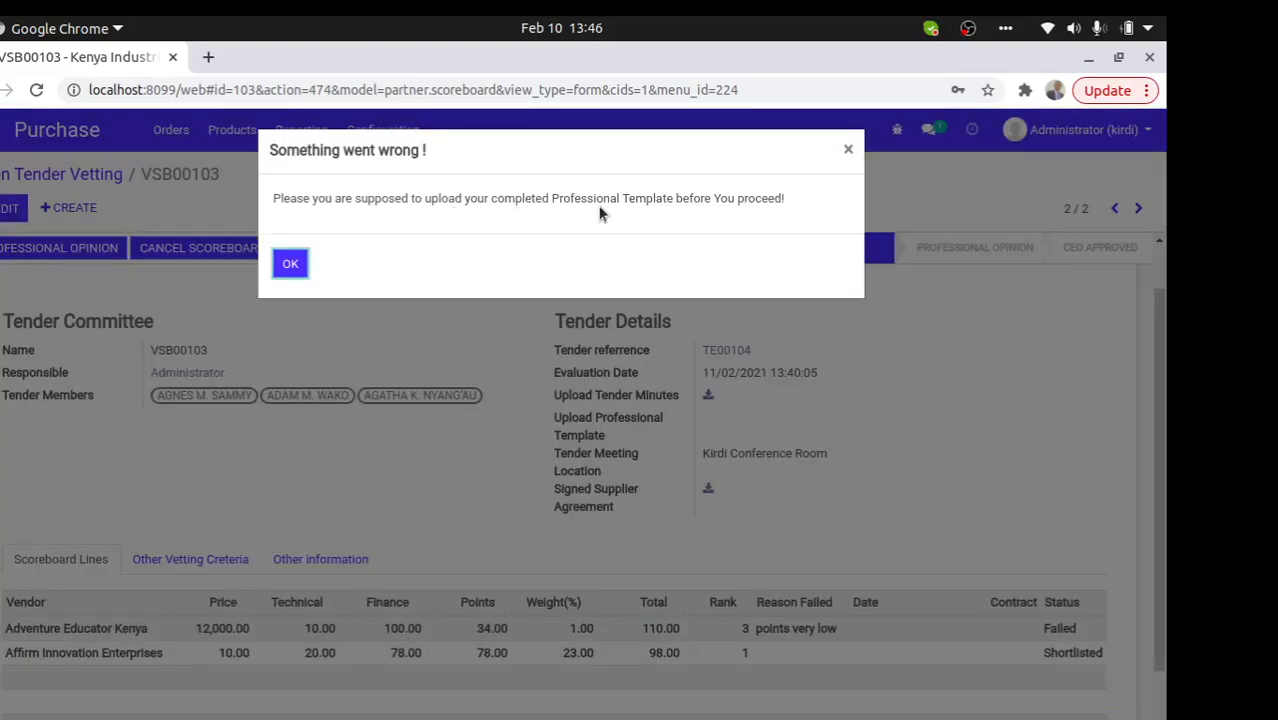
left_click(291, 266)
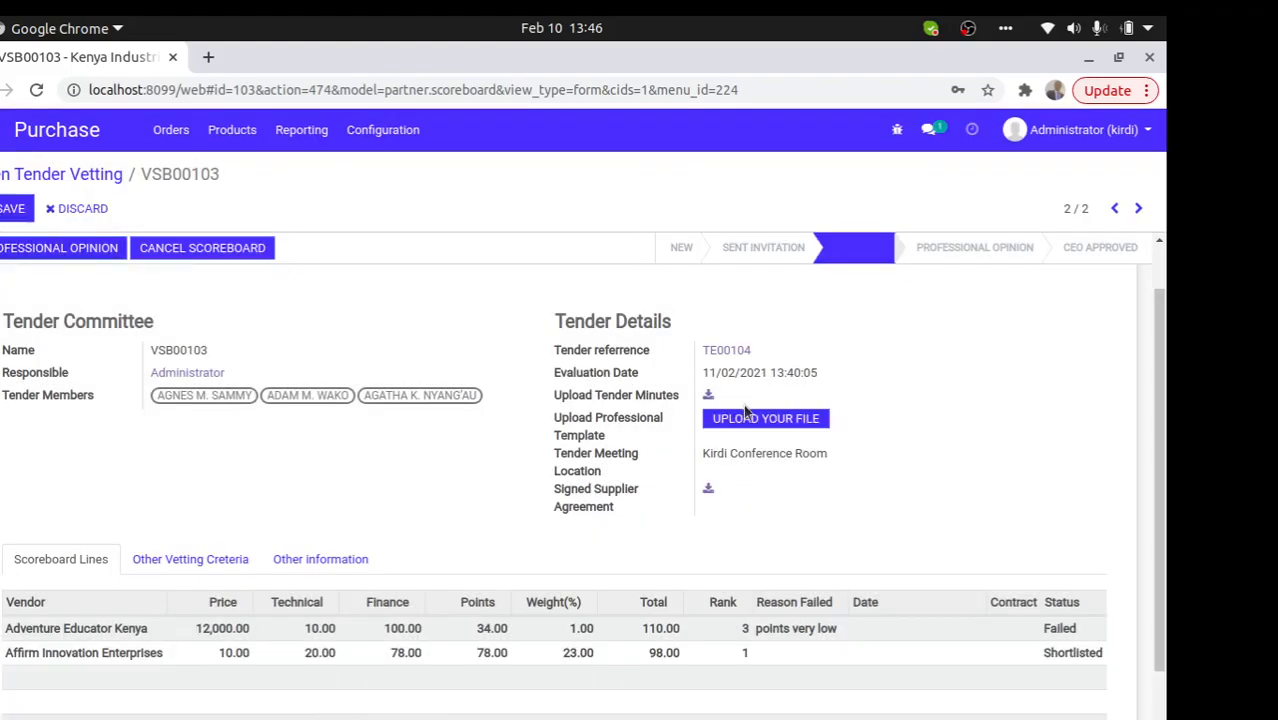
left_click(757, 420)
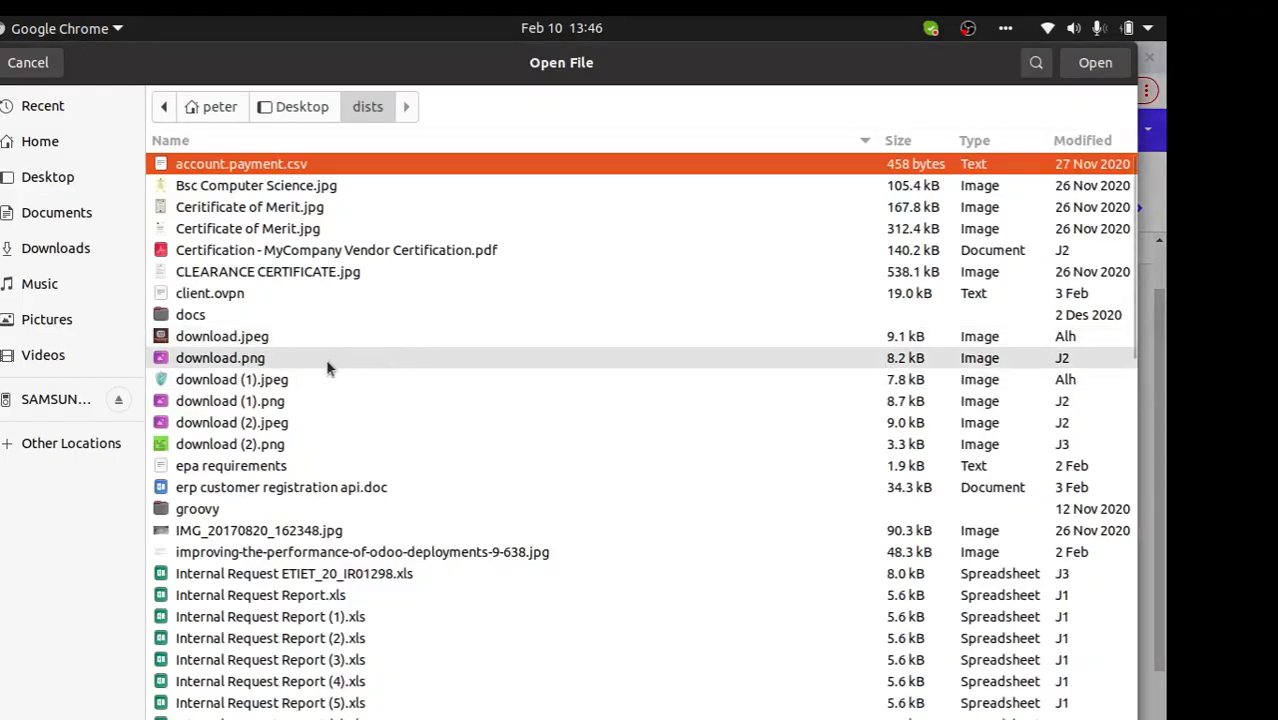
left_click(320, 360)
double_click(310, 360)
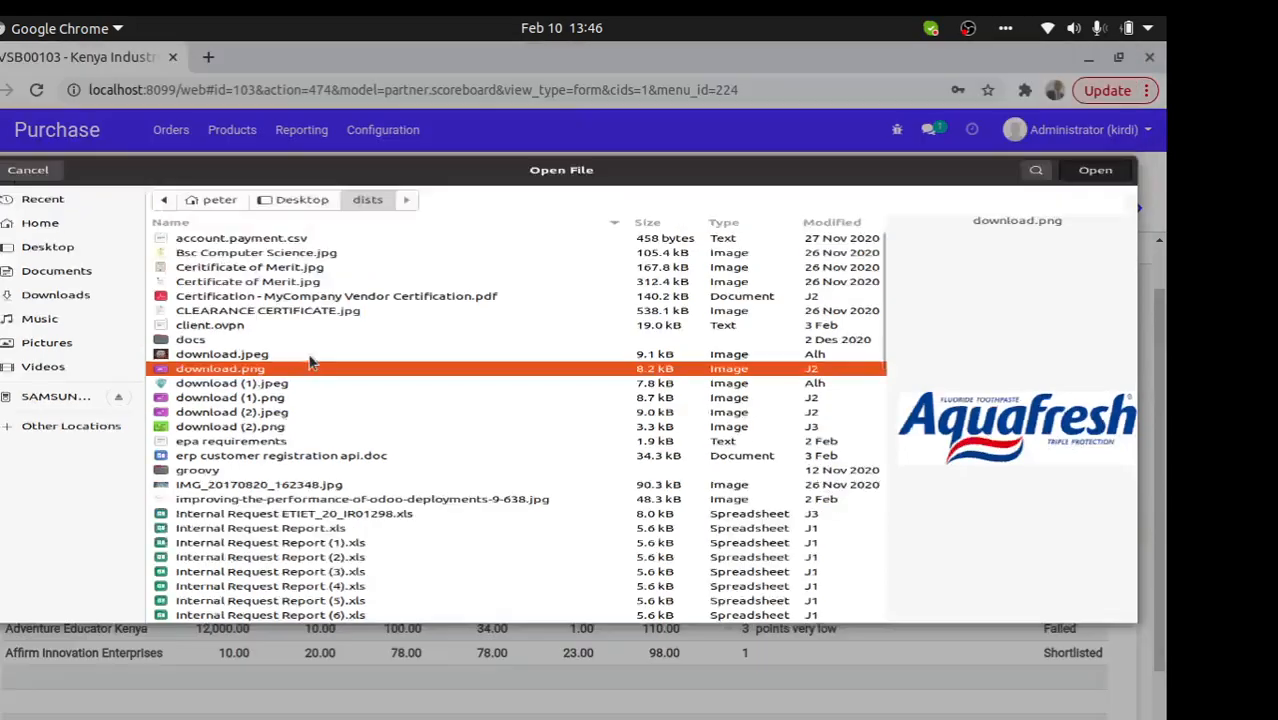
left_click(12, 213)
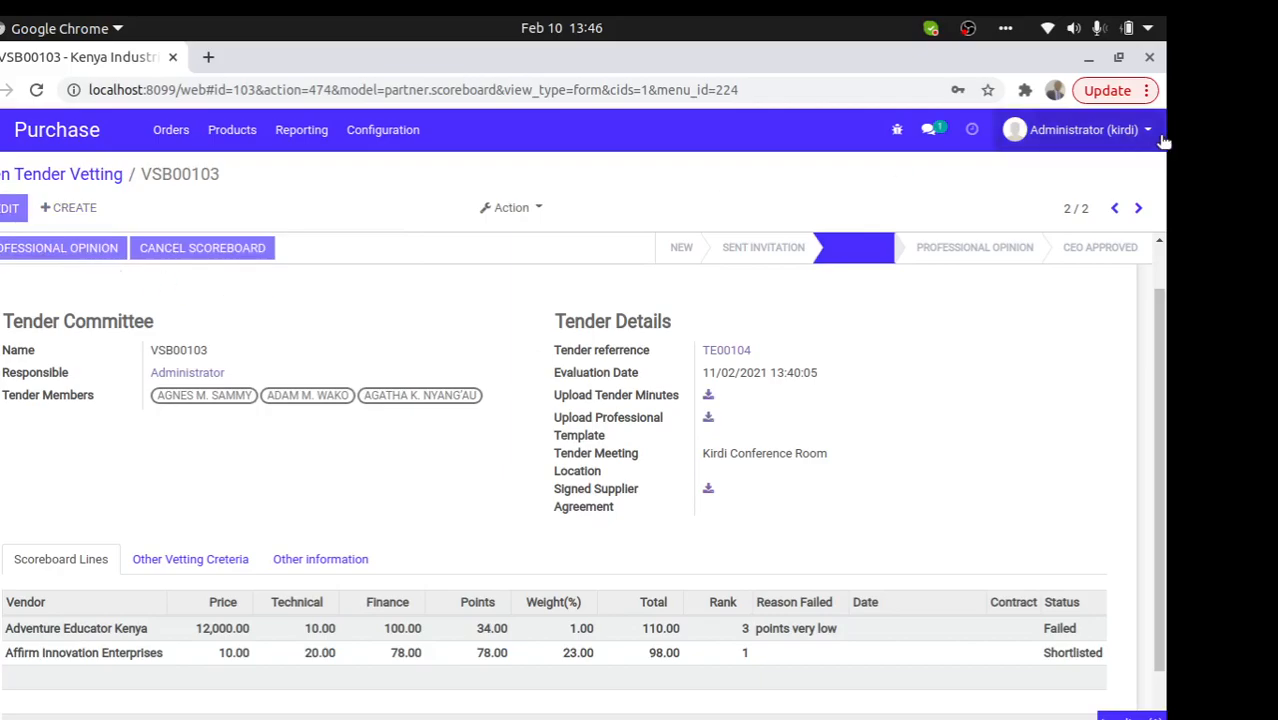
left_click(979, 247)
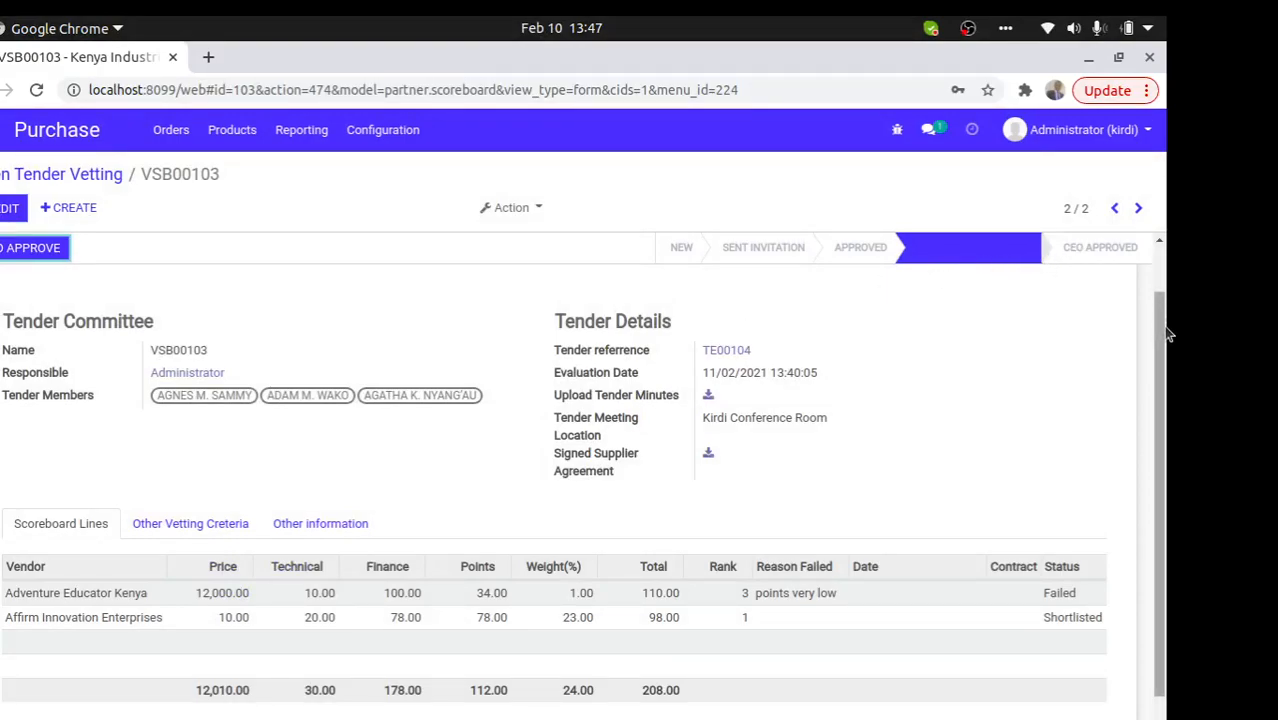
- After CEO approval fails for lack of a winner, set Affirm Innovation Enterprises' line to Won
scroll(1168, 333, "down", 1)
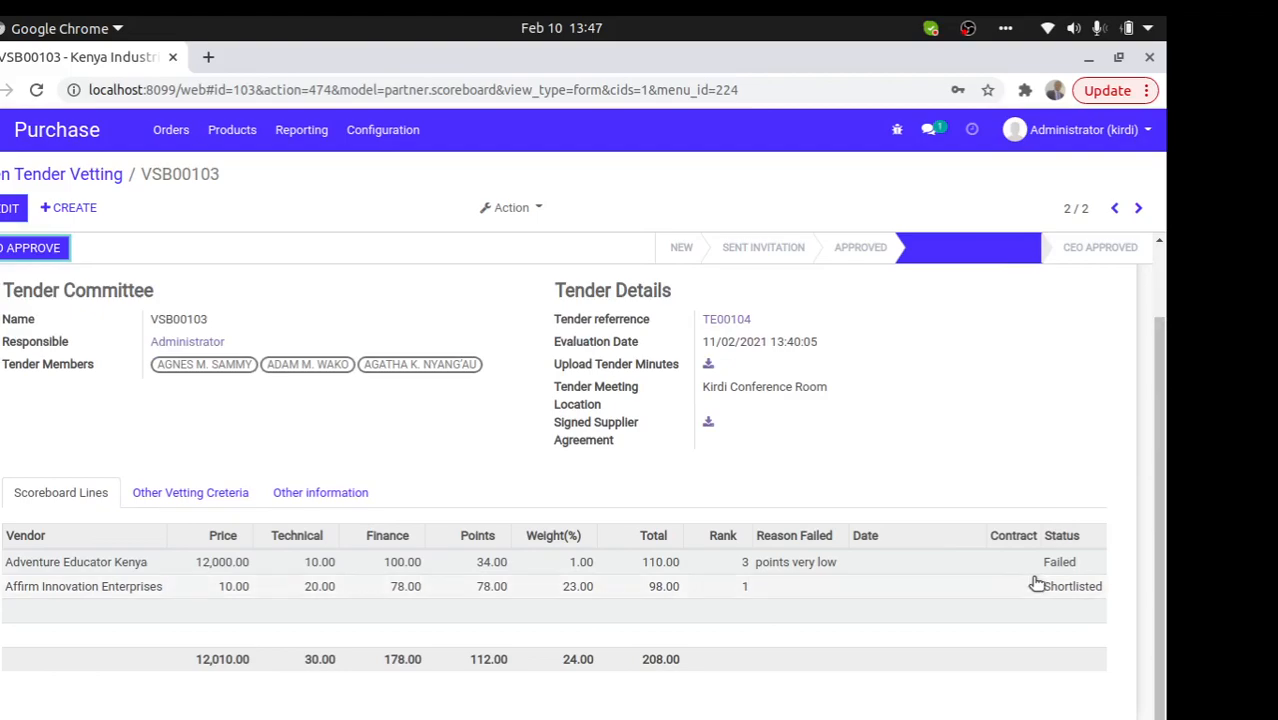
left_click(24, 254)
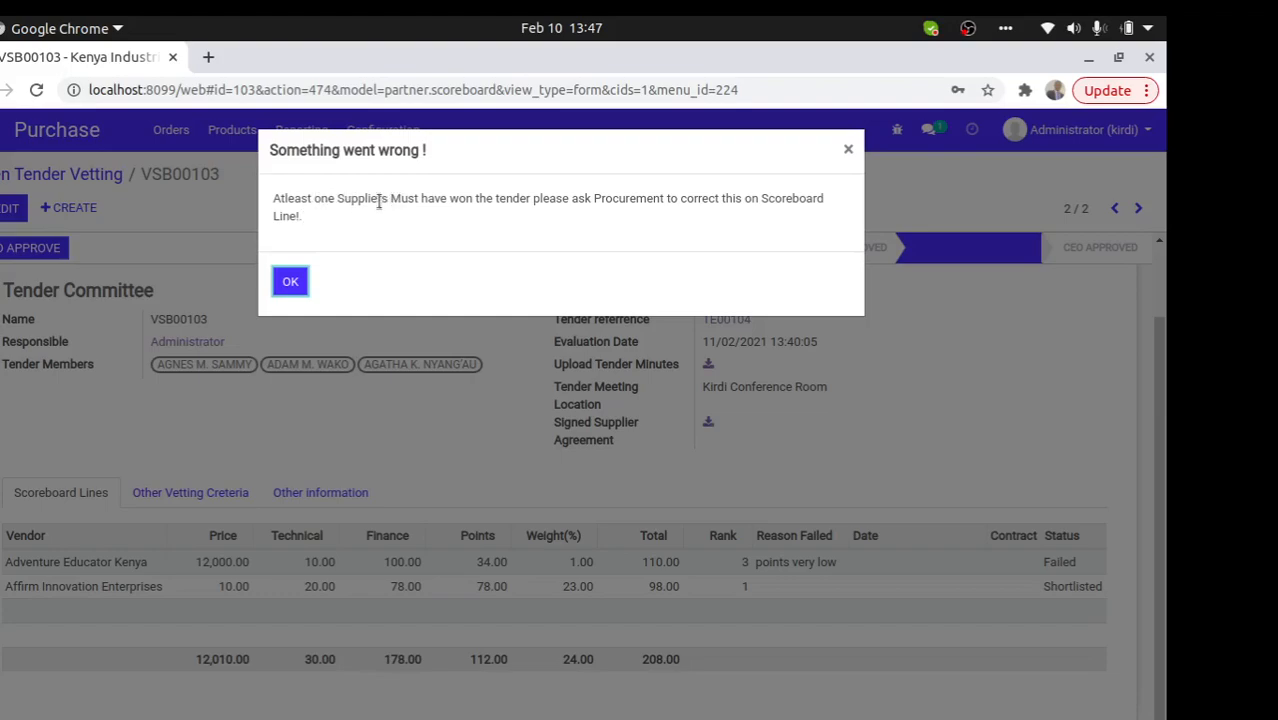
left_click(292, 282)
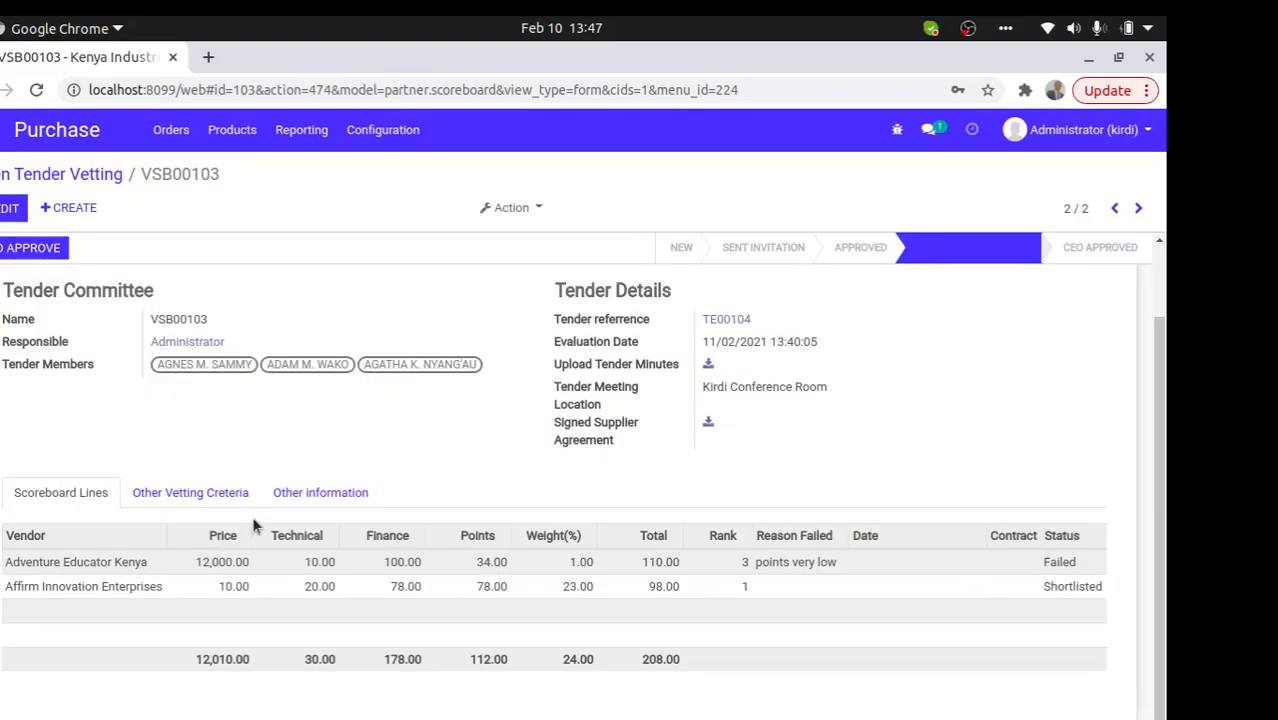
left_click(235, 590)
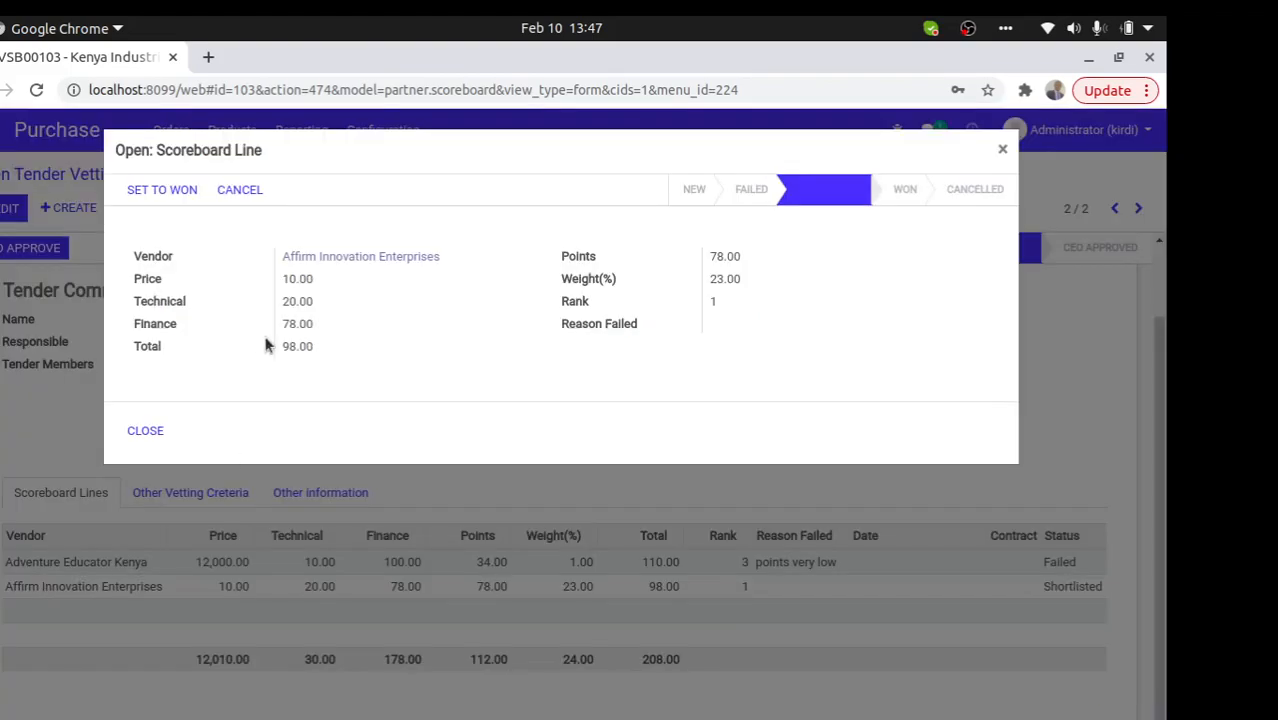
left_click(162, 190)
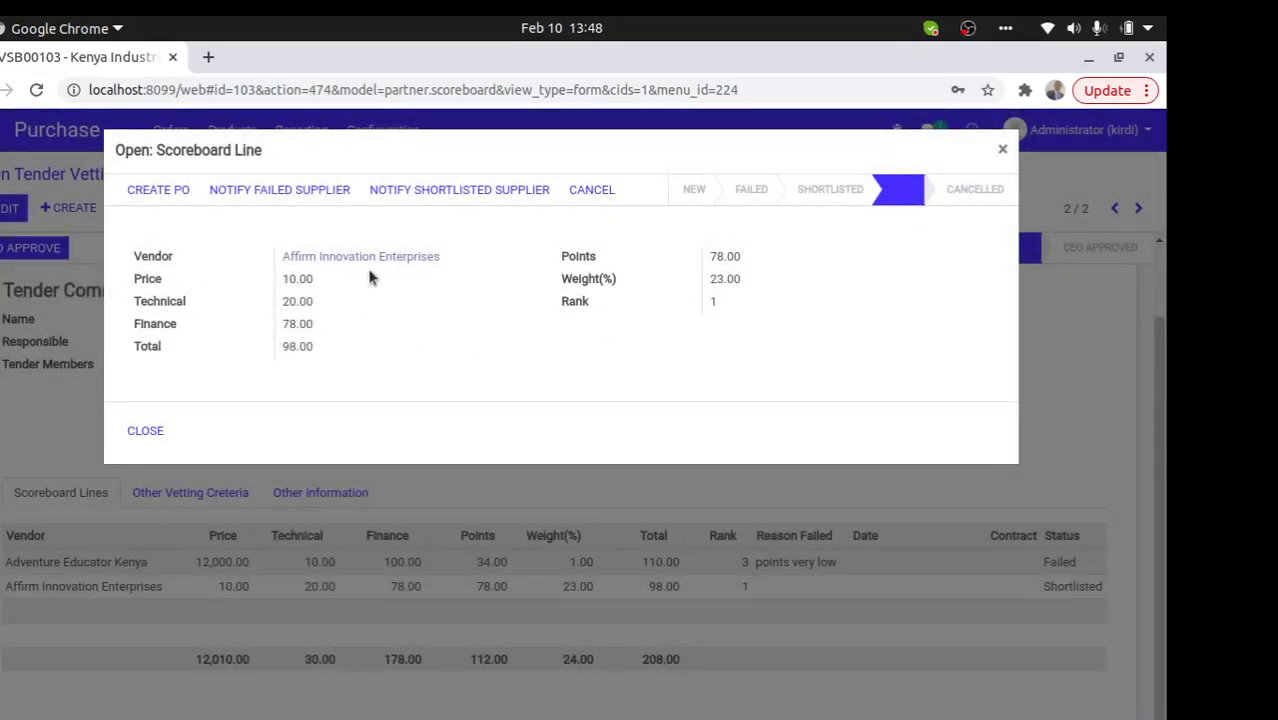
left_click(147, 430)
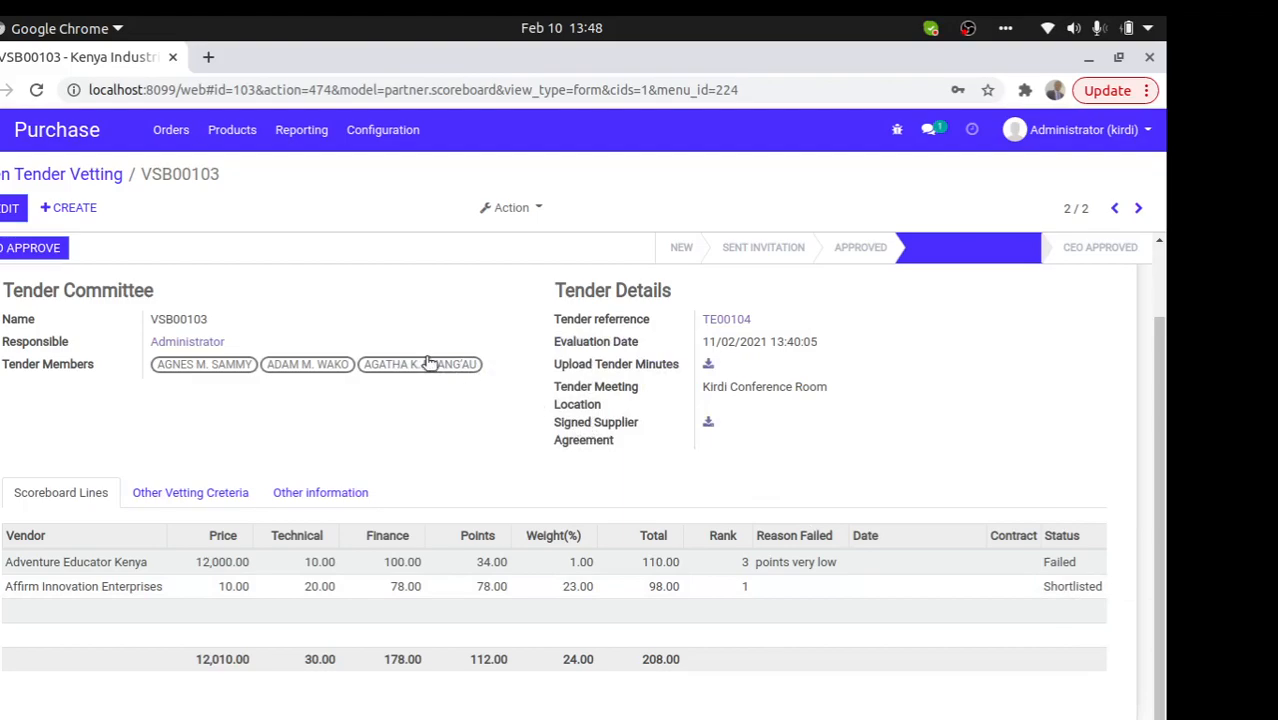
- Save the VSB00103 scoreboard and grant it CEO approval
left_click(8, 208)
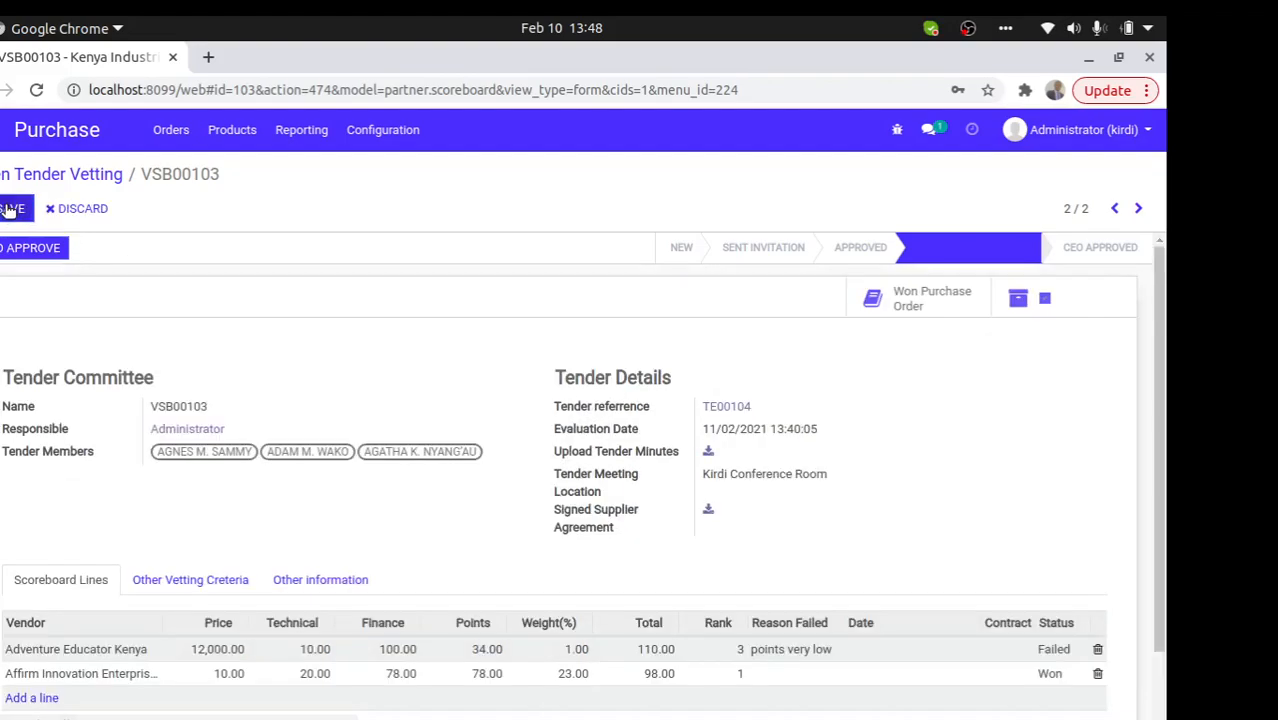
left_click(8, 208)
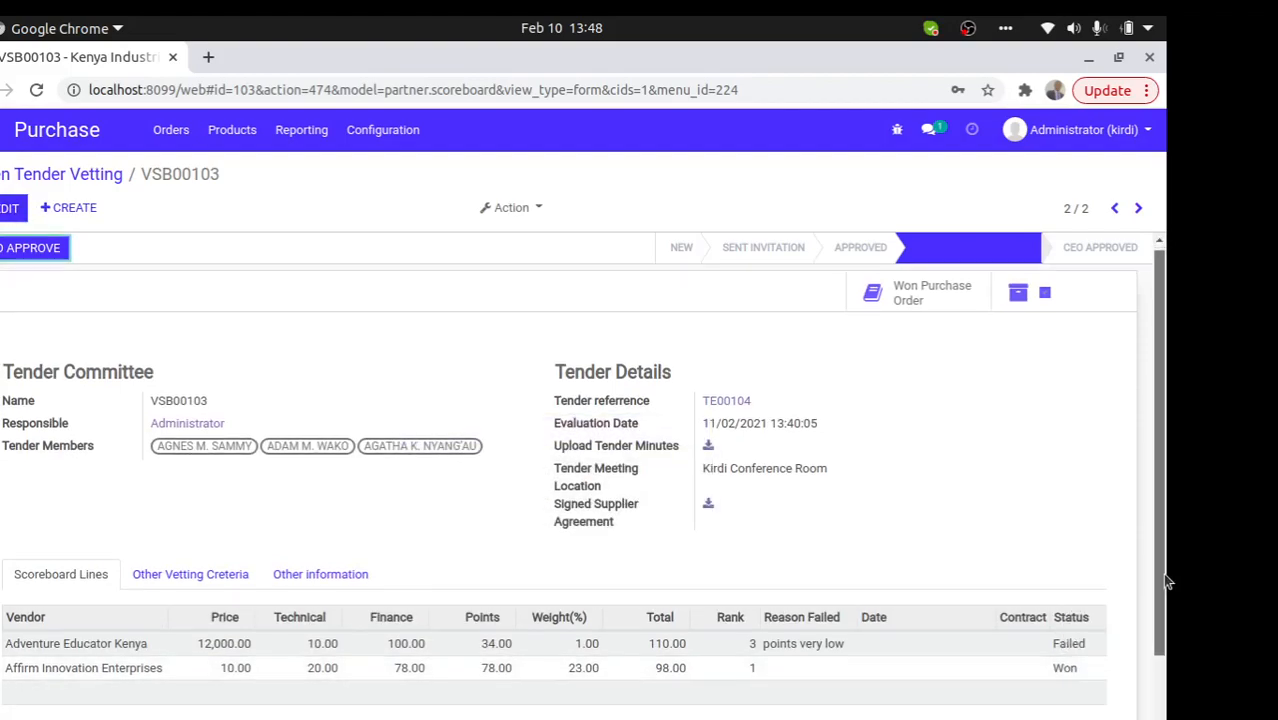
left_click_drag(1162, 568, 1163, 614)
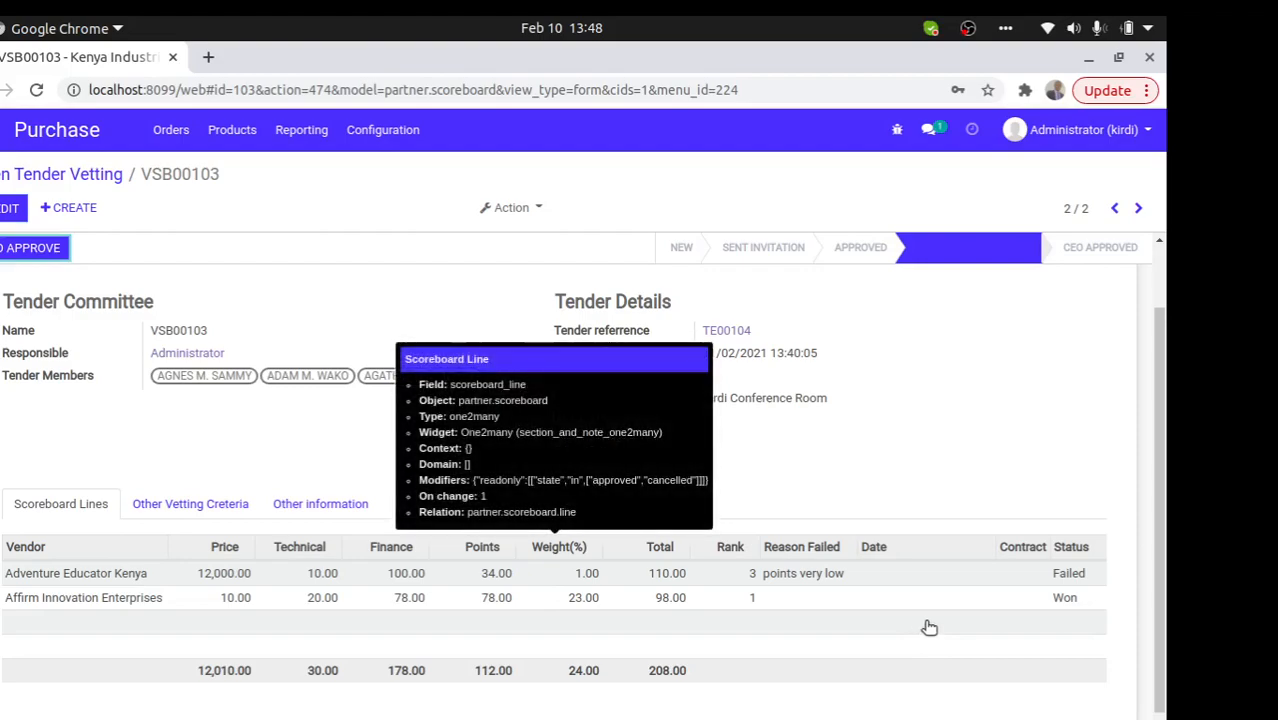
left_click_drag(1158, 483, 1154, 418)
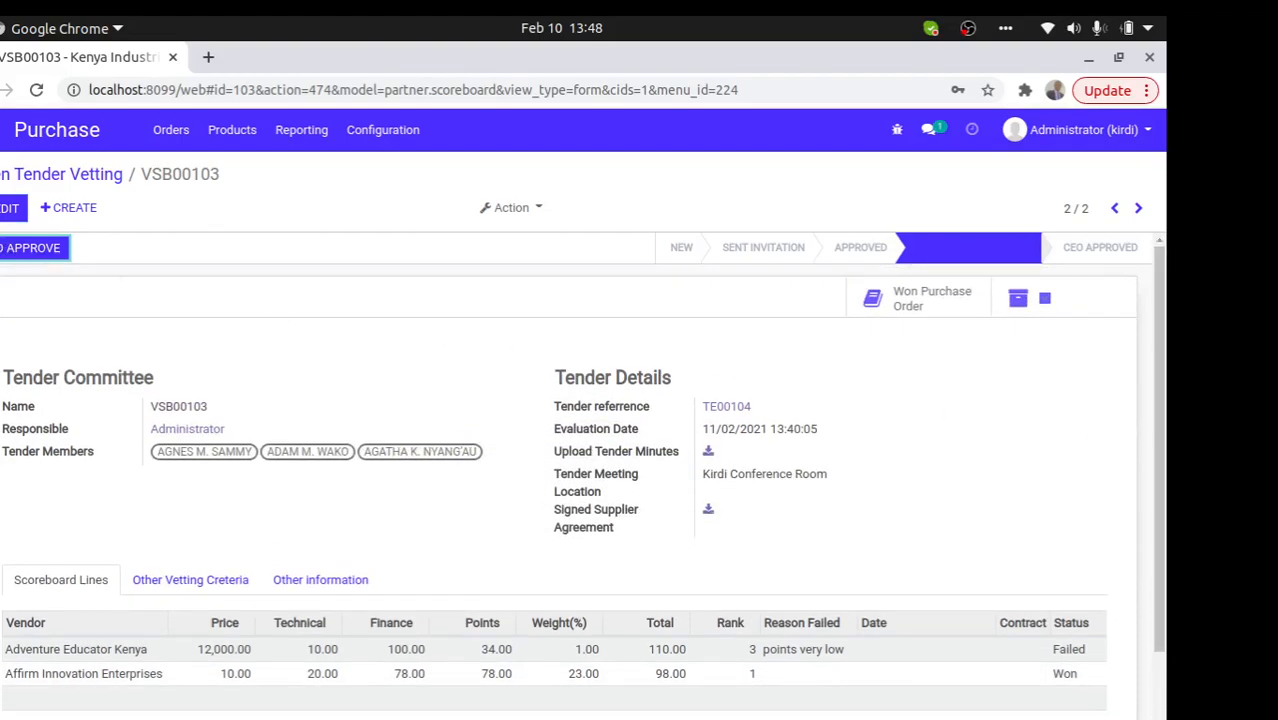
left_click(35, 251)
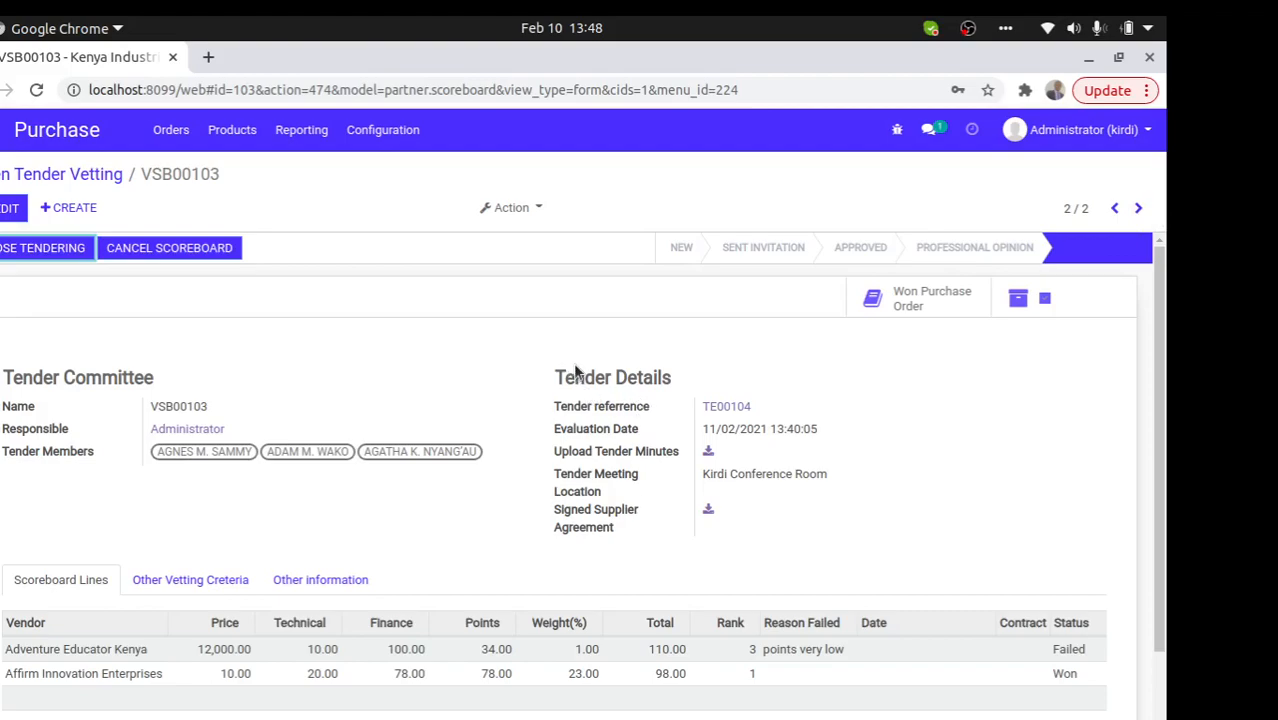
- Close the tendering process and create a purchase order from Affirm Innovation's winning line
left_click(28, 251)
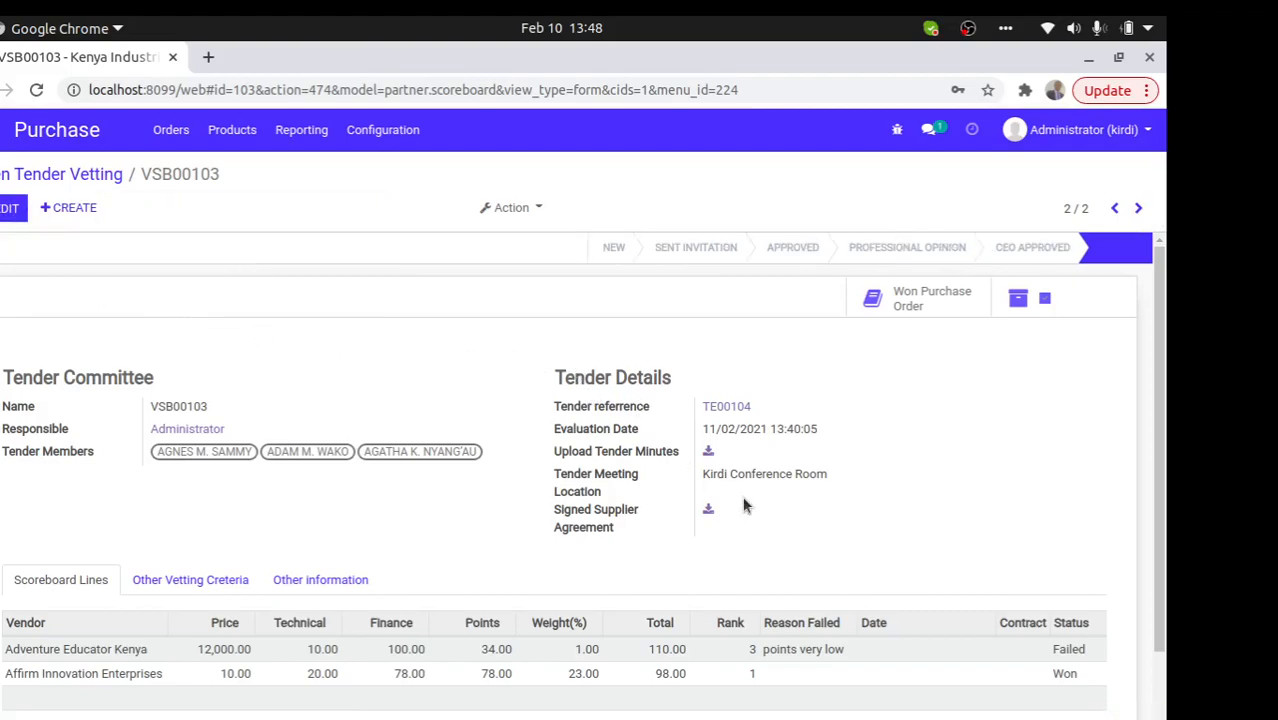
left_click(986, 681)
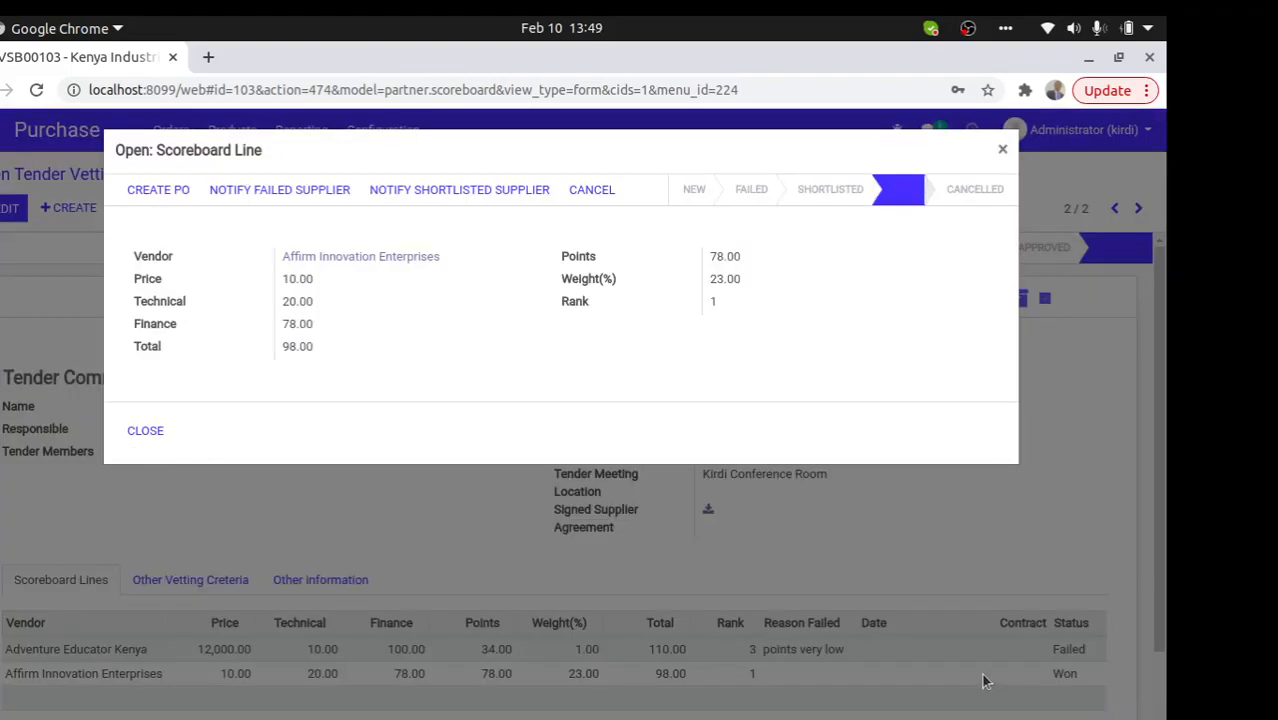
left_click(160, 190)
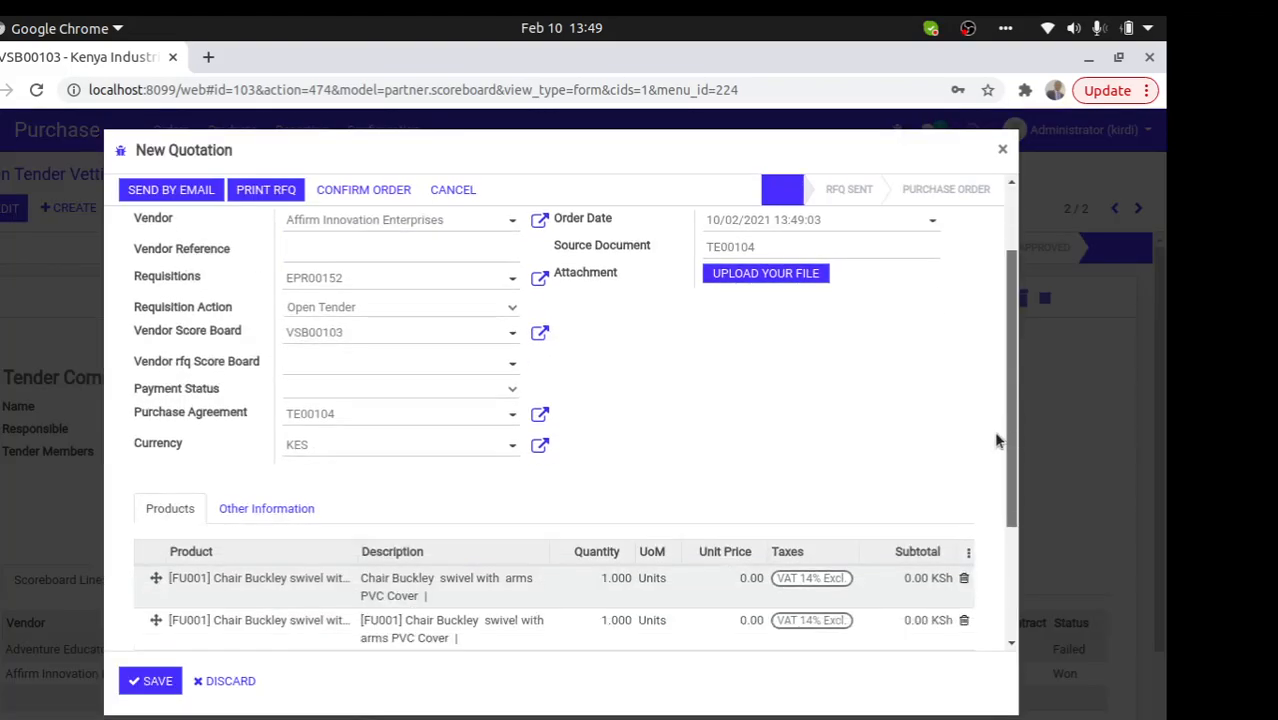
- Remove the duplicate chair line, set the unit price to 230,000, and confirm the order
scroll(493, 500, "down", 3)
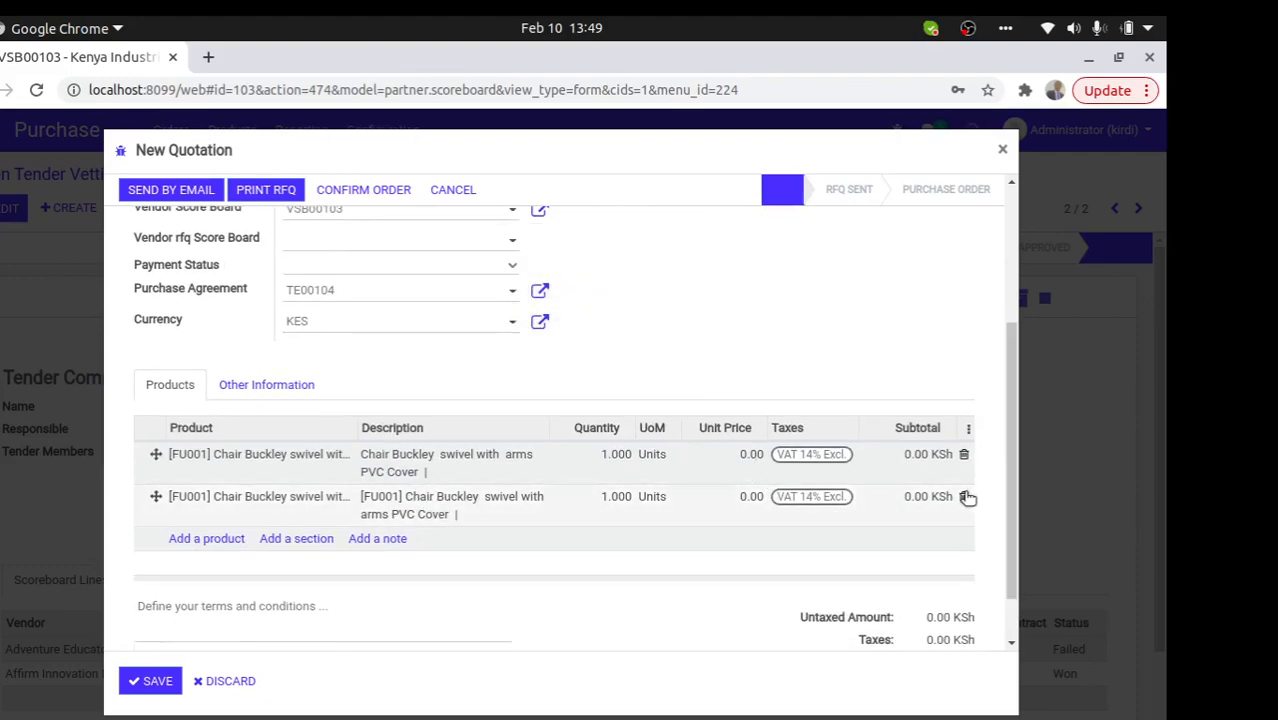
left_click(965, 496)
left_click(726, 457)
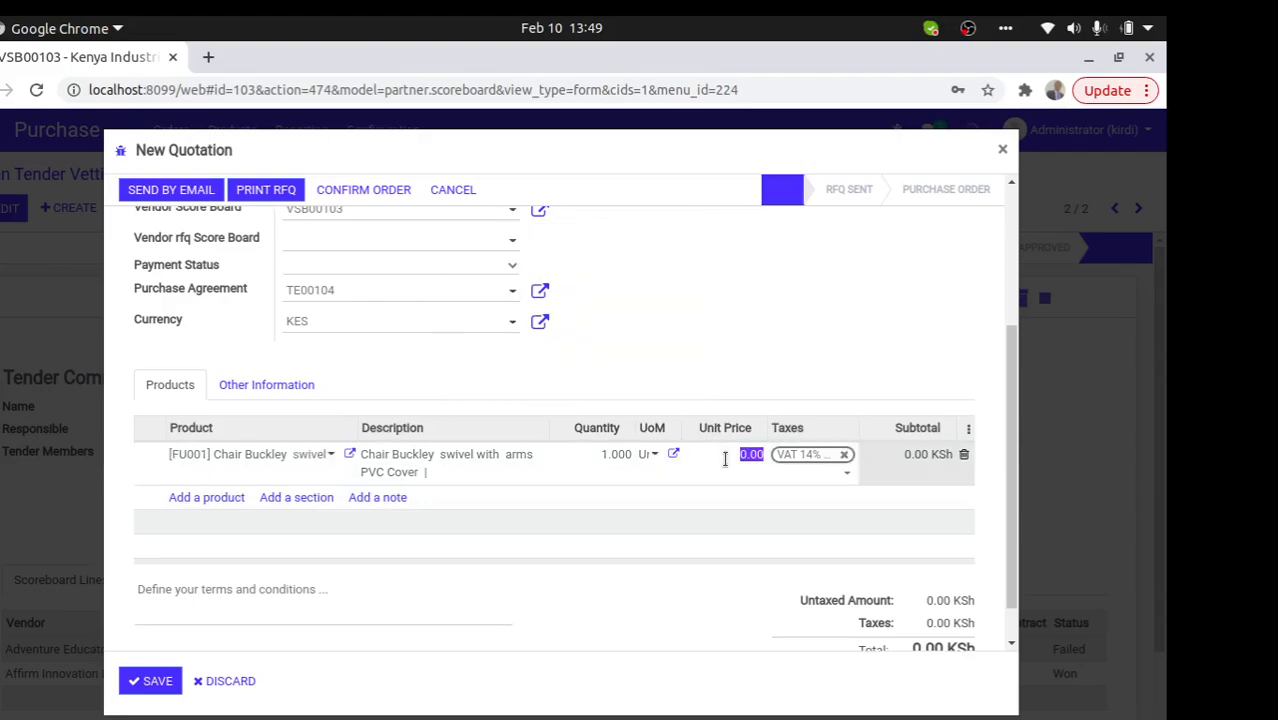
type("230000")
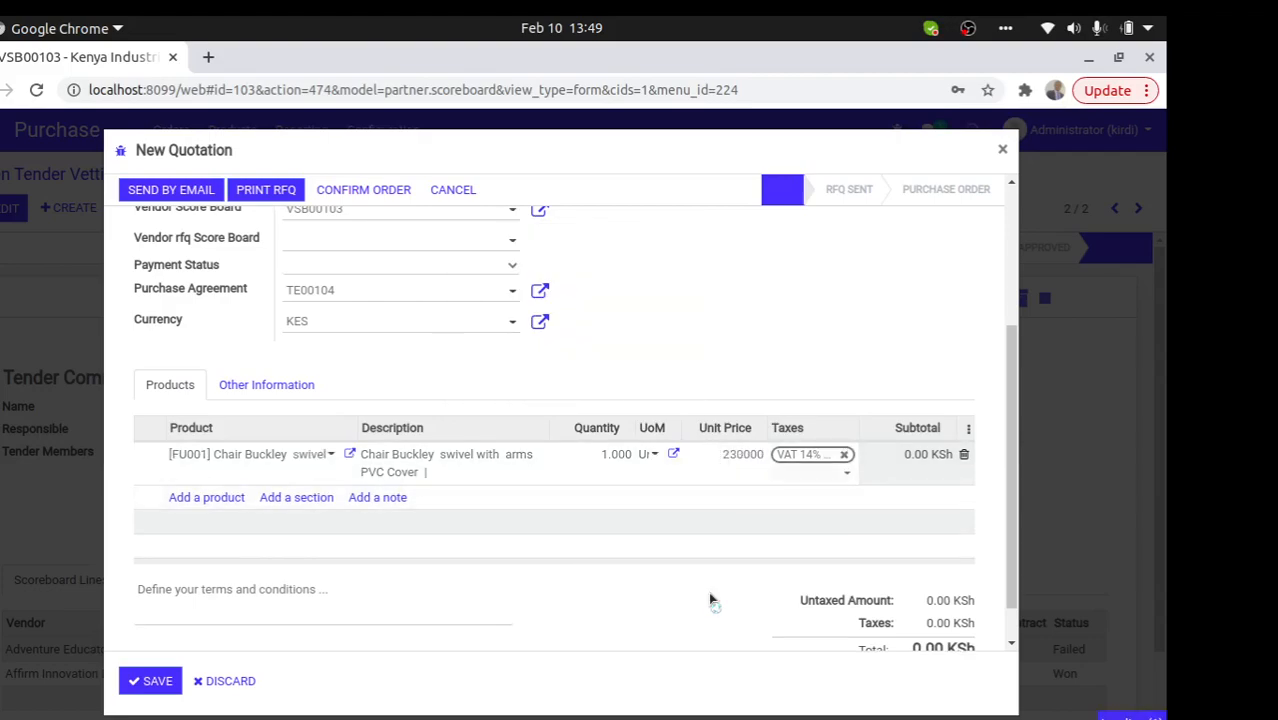
left_click(708, 591)
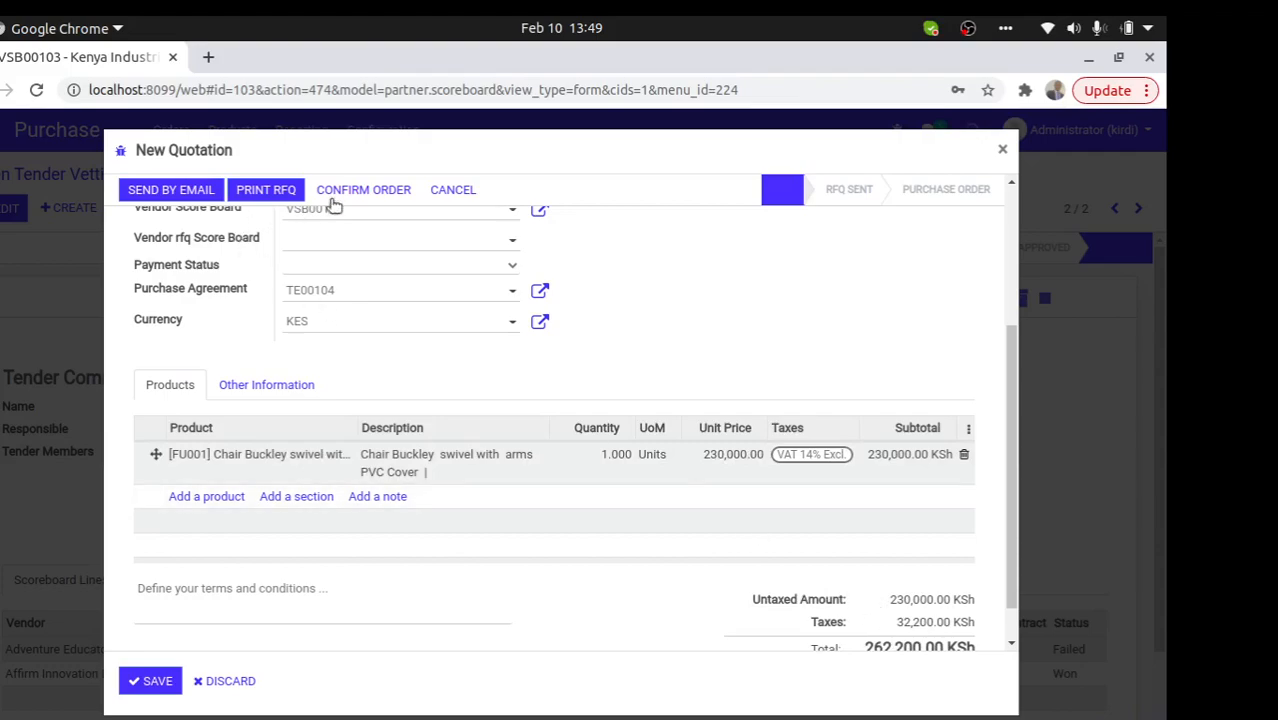
left_click(360, 192)
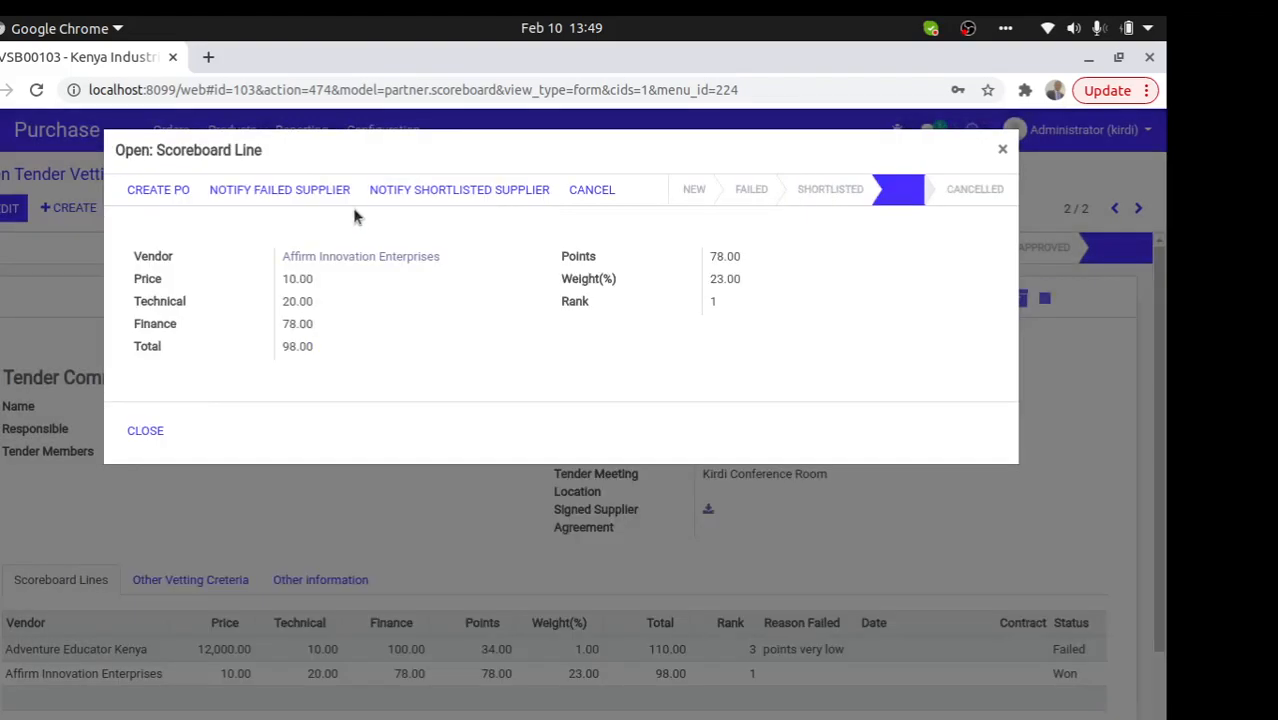
- Close the scoreboard line and open purchase order P00131 from the Purchase Orders list
left_click(142, 430)
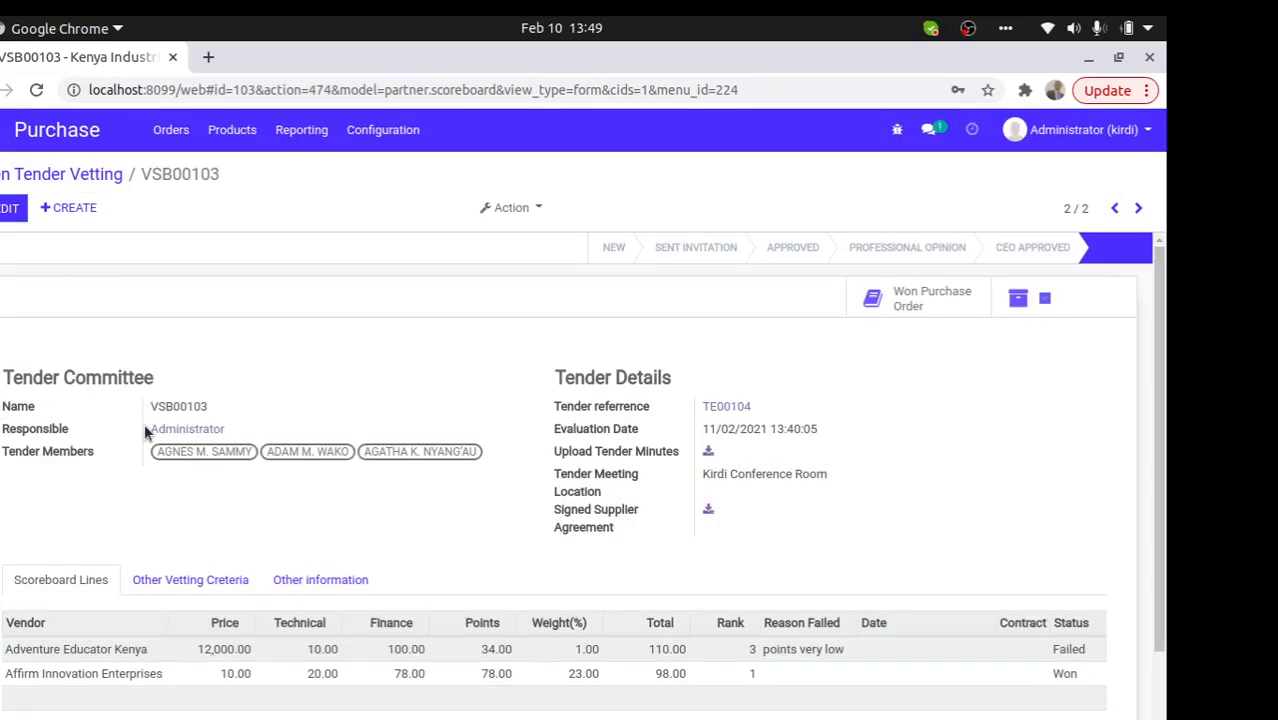
left_click(171, 130)
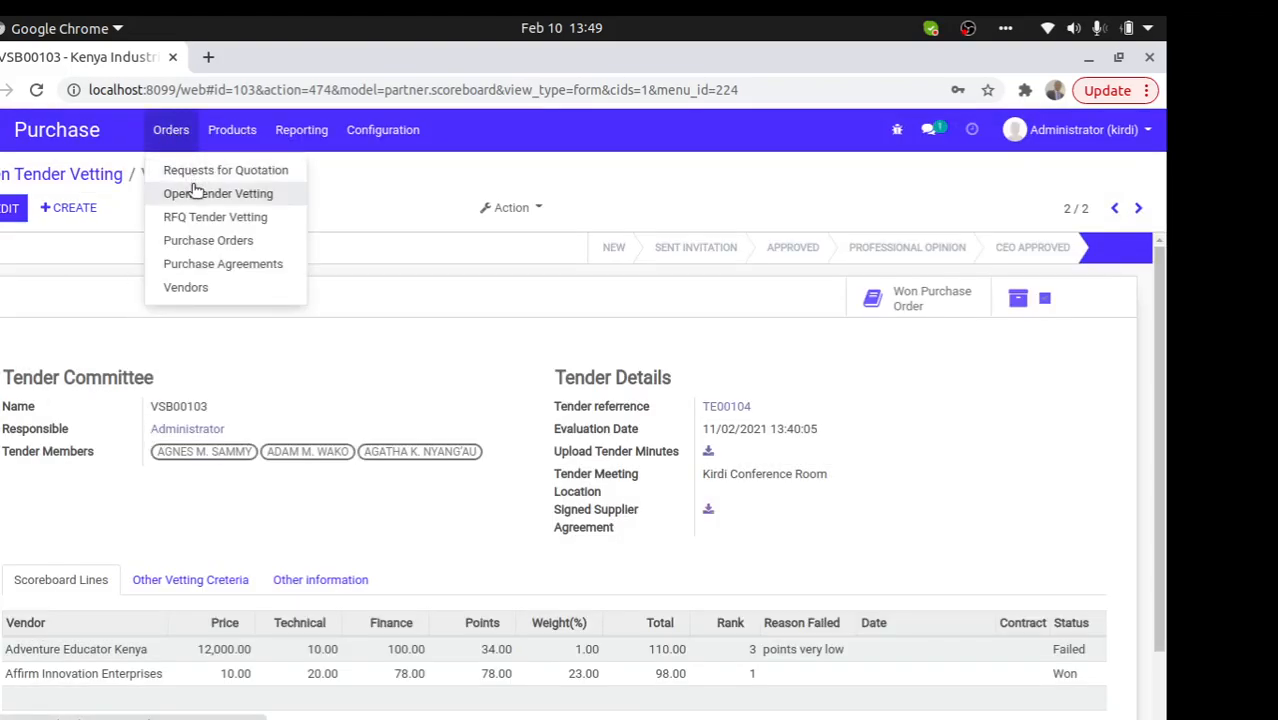
left_click(205, 243)
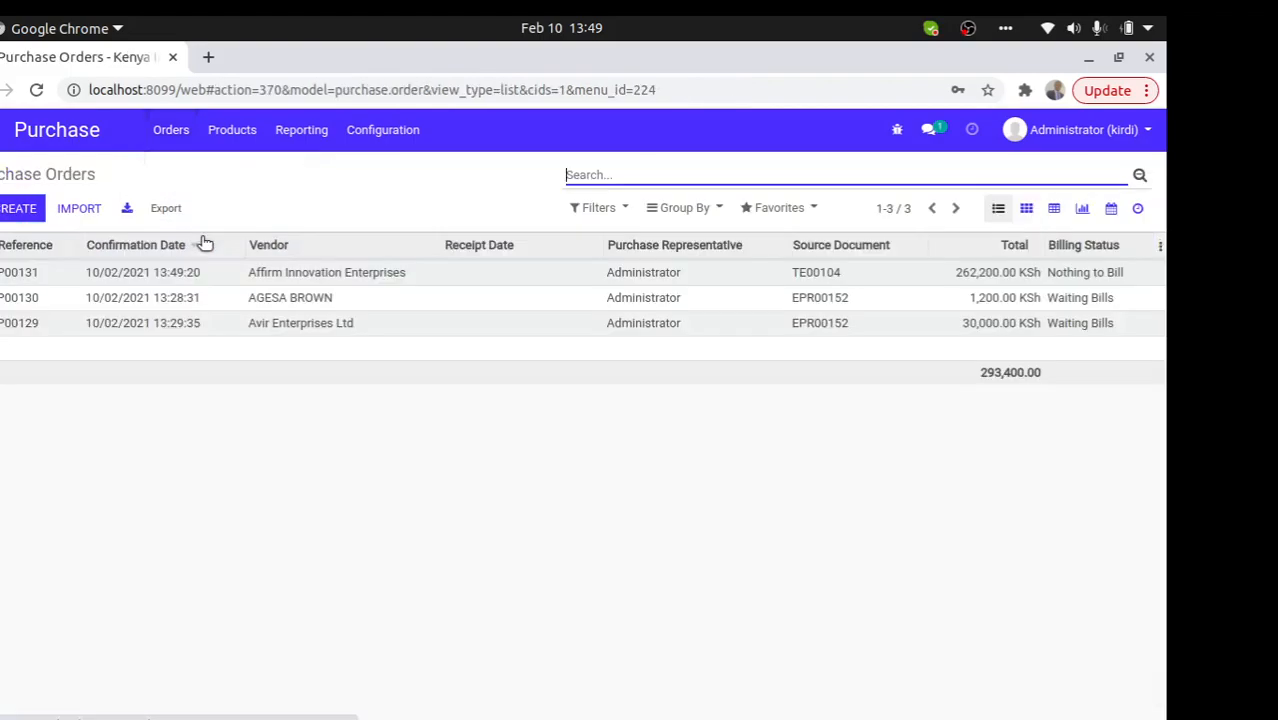
left_click(308, 281)
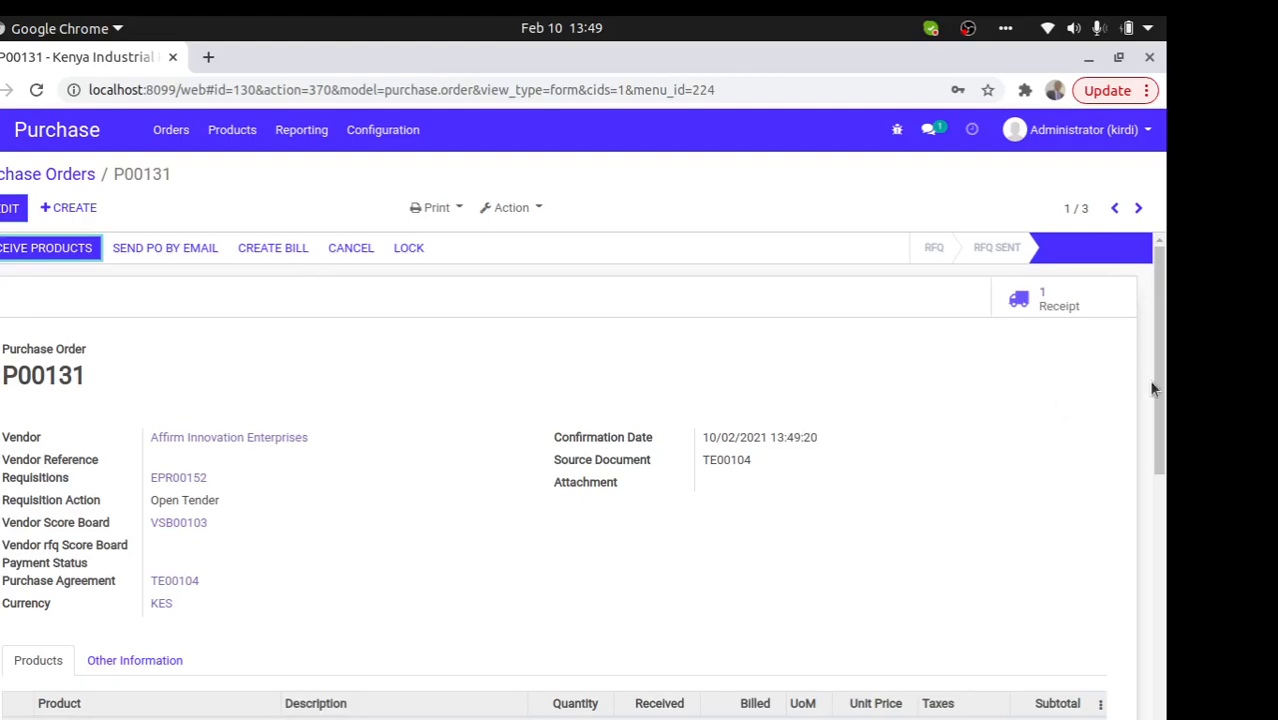
scroll(1115, 546, "down", 4)
scroll(1088, 480, "up", 4)
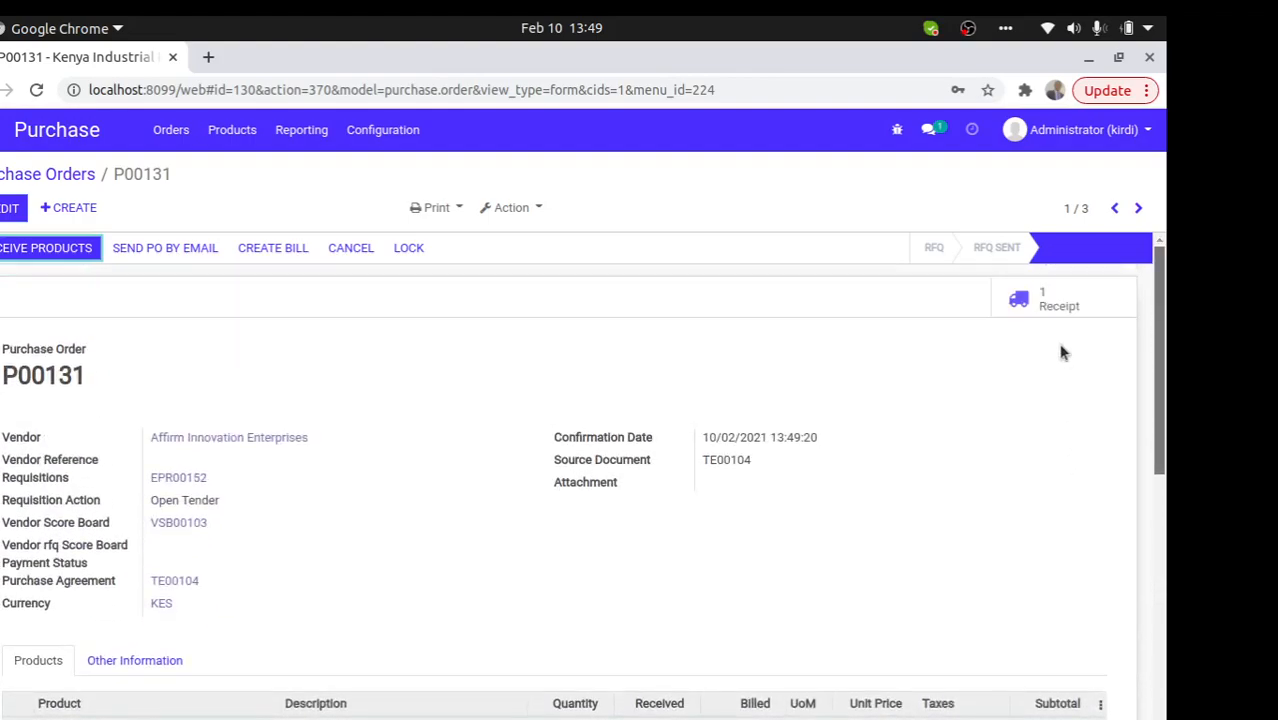
- Send P00131 to the vendor by email, then dismiss the PDF-creation error
left_click(185, 249)
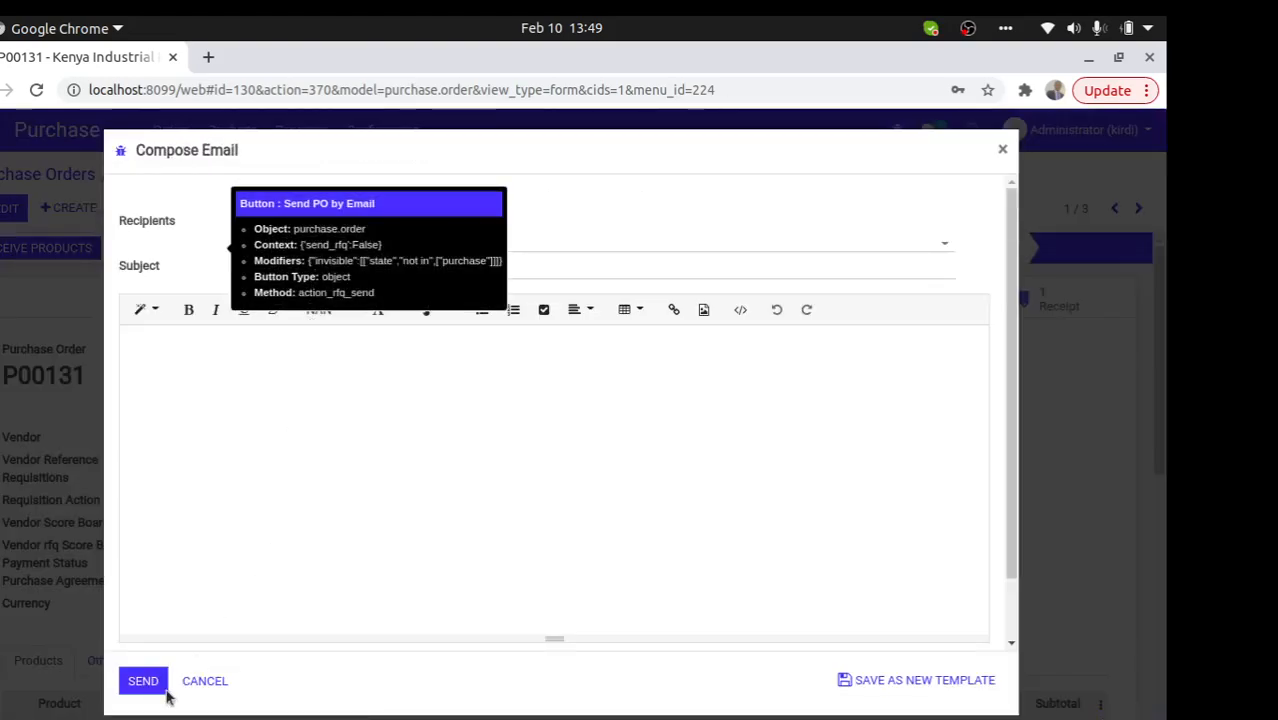
left_click(143, 681)
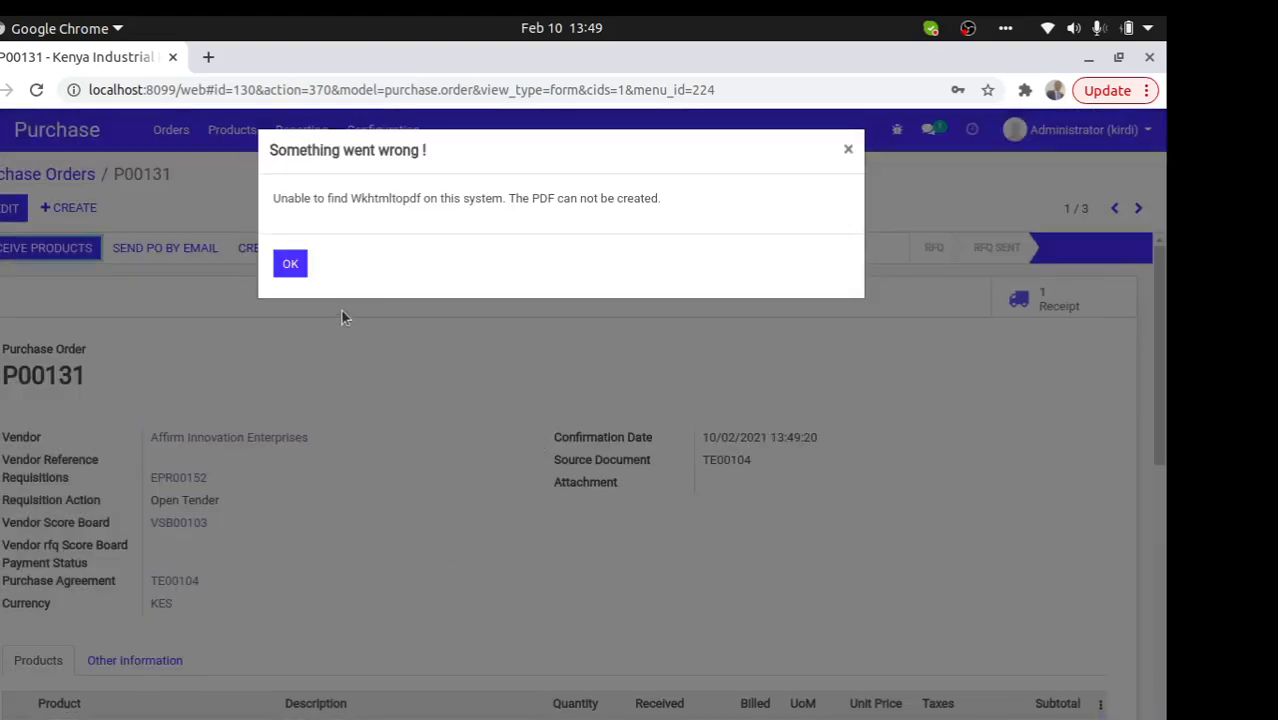
left_click(290, 264)
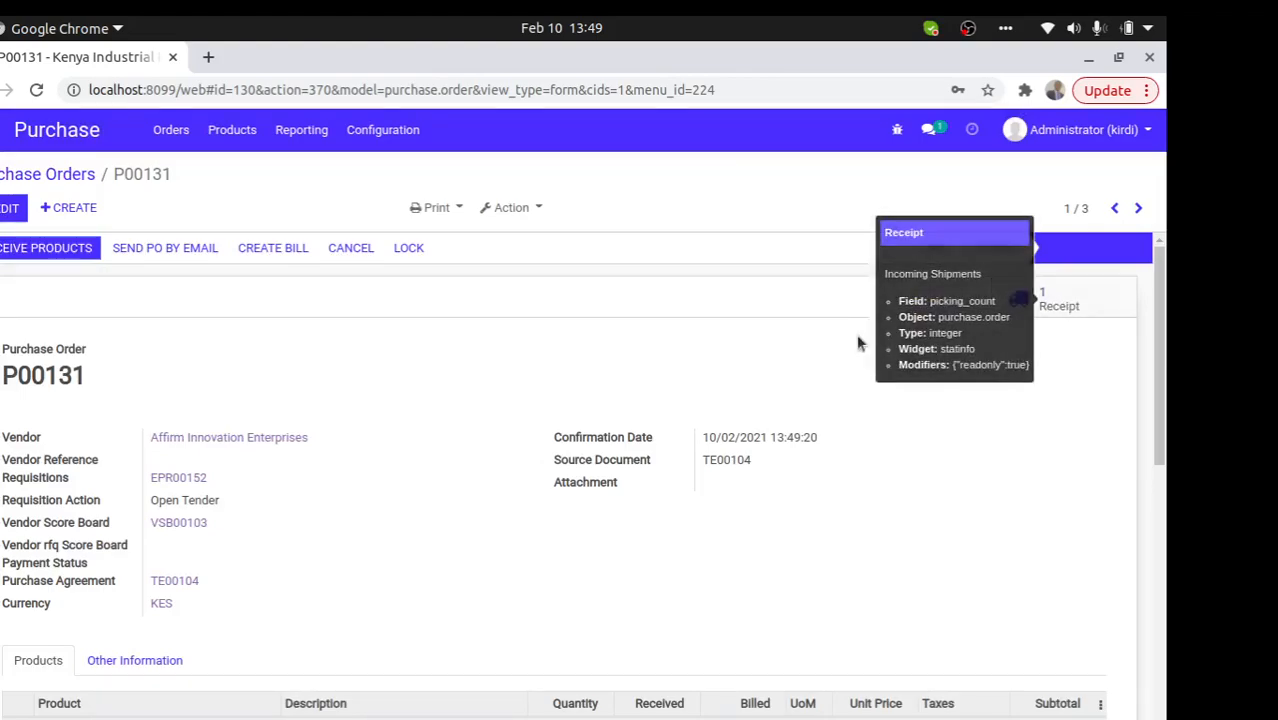
left_click_drag(632, 442, 507, 500)
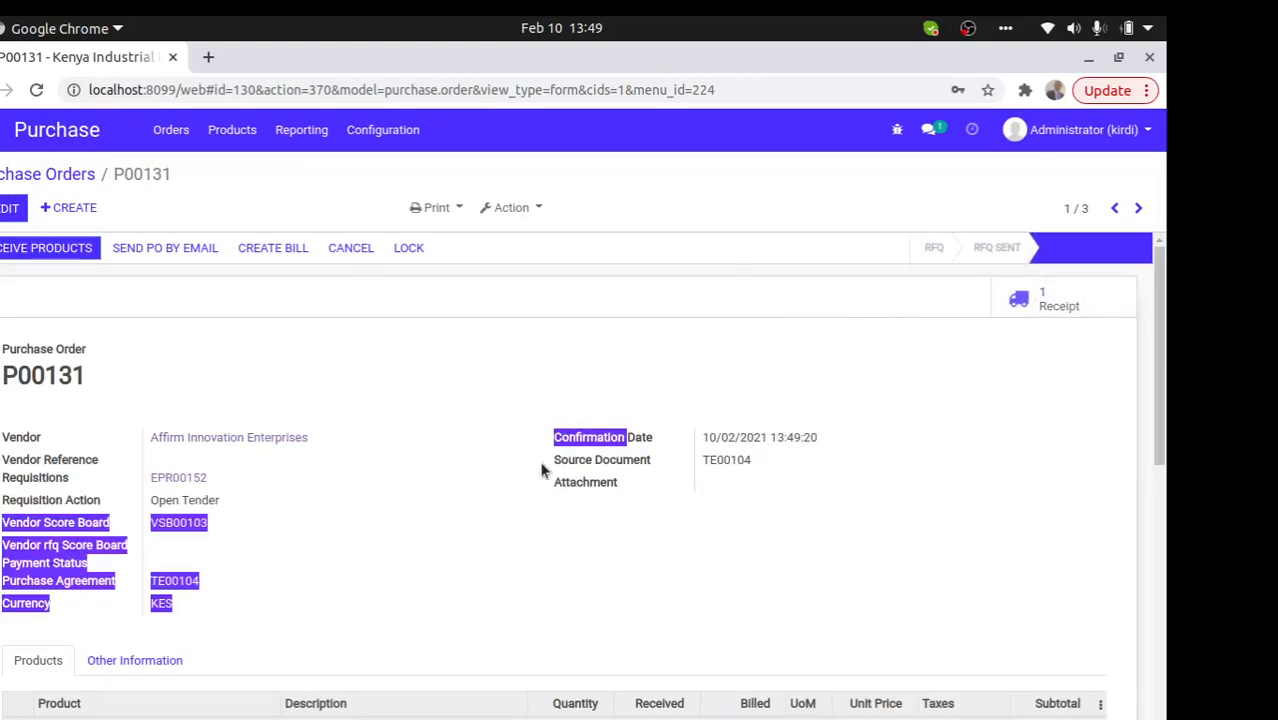
- Look over receipt WH/IN/00134 in Inventory's receipts to process, then switch back to Purchase
left_click(2, 130)
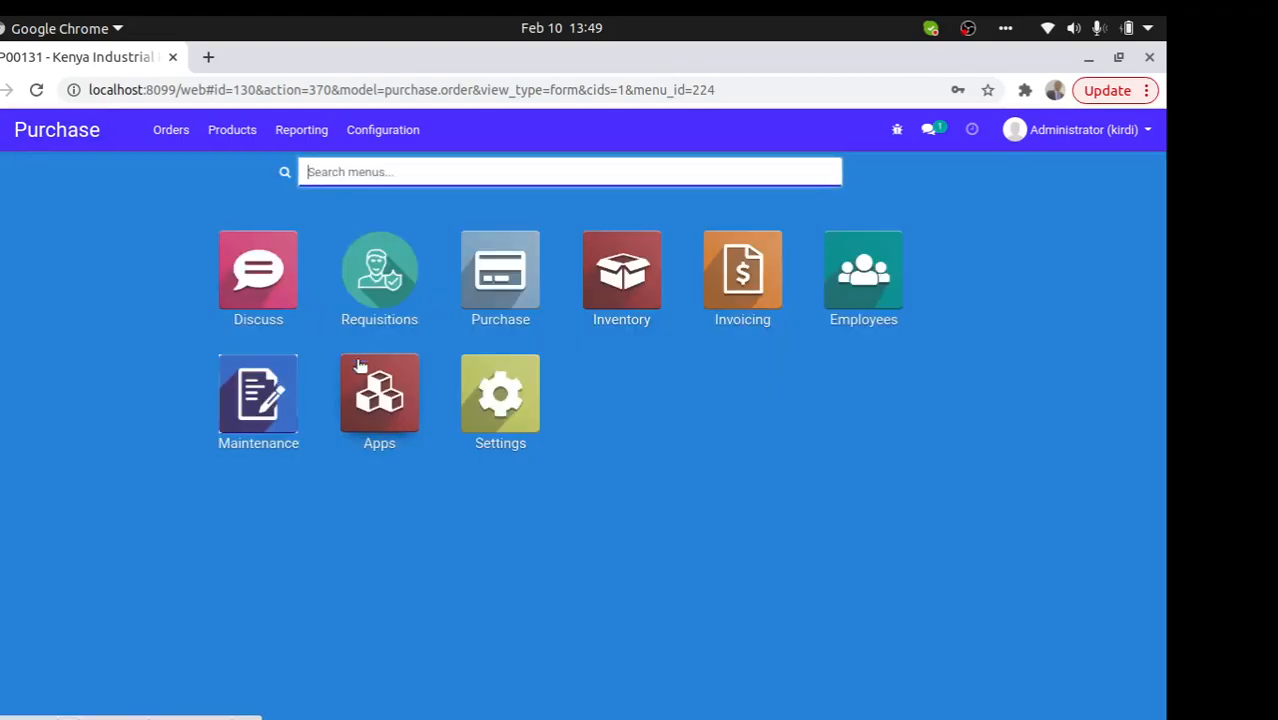
left_click(605, 316)
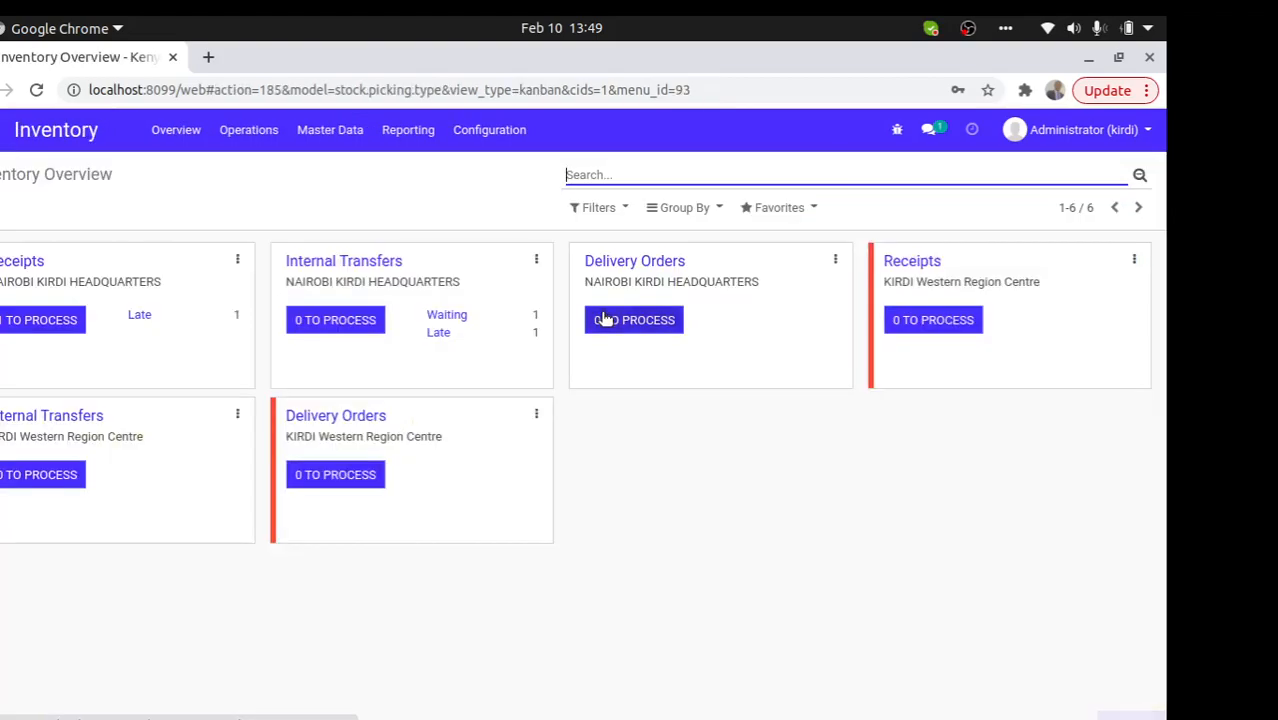
left_click(48, 326)
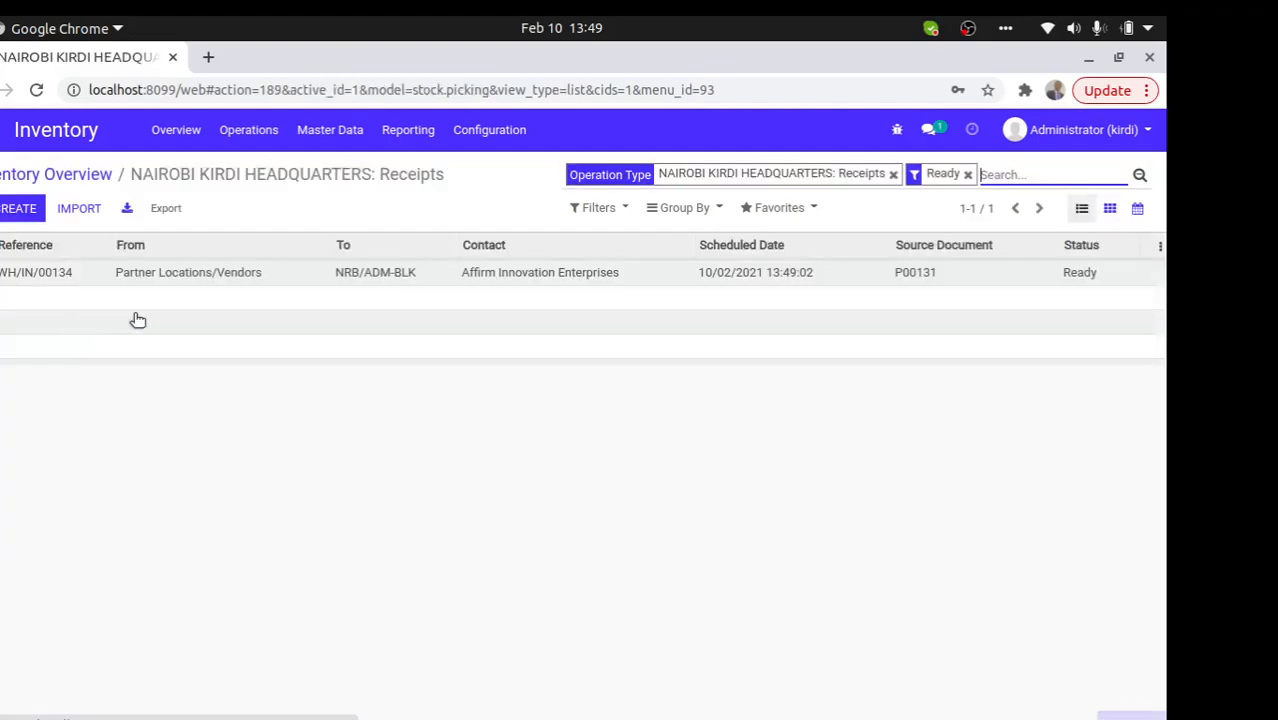
left_click(194, 277)
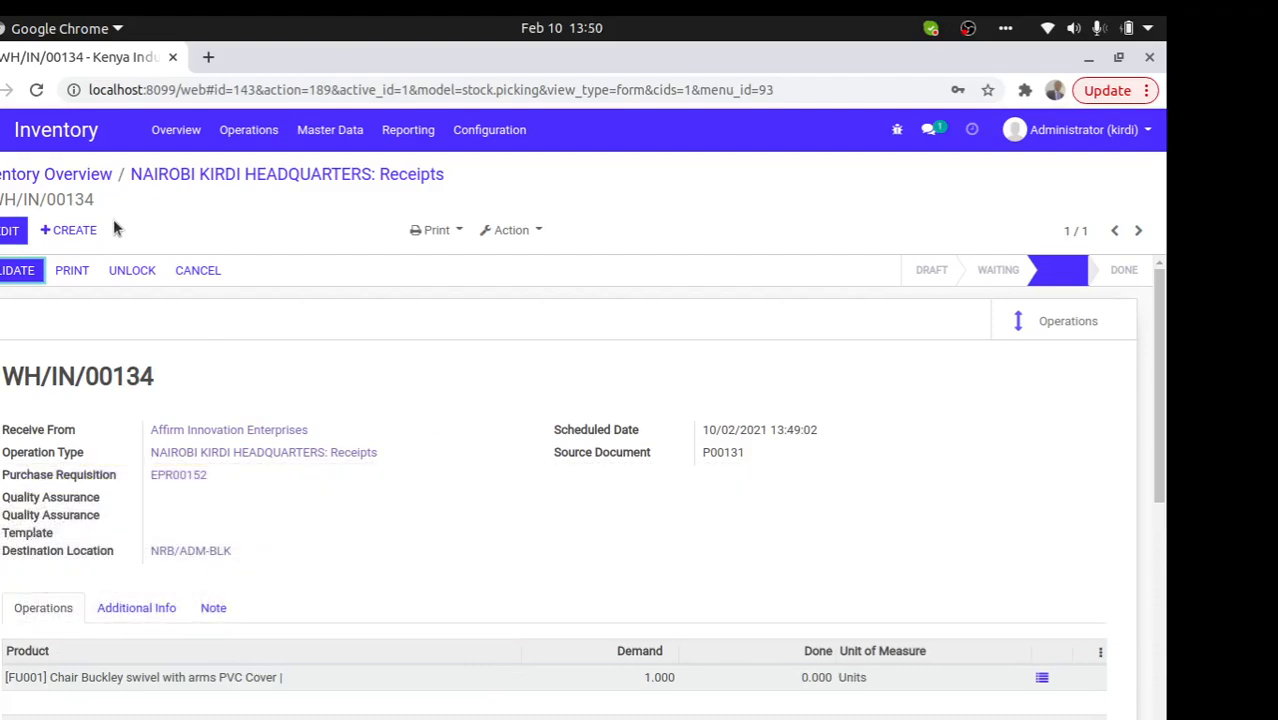
left_click(1, 130)
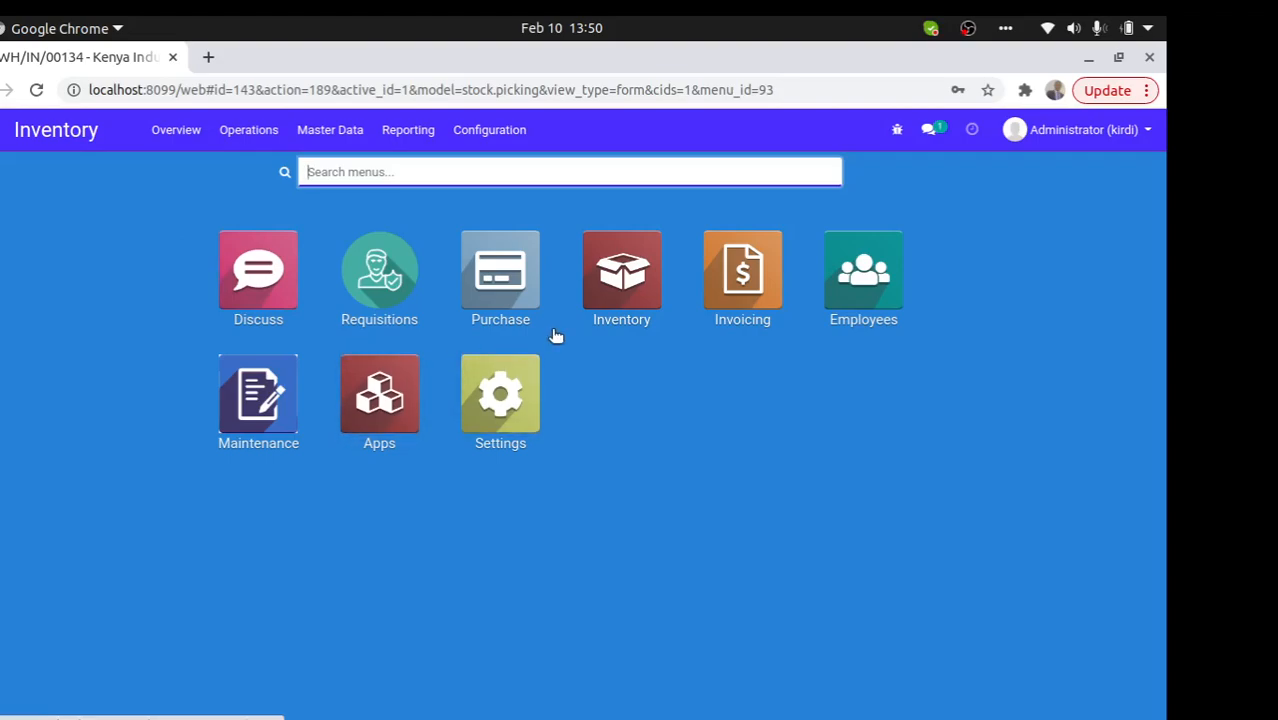
left_click(500, 285)
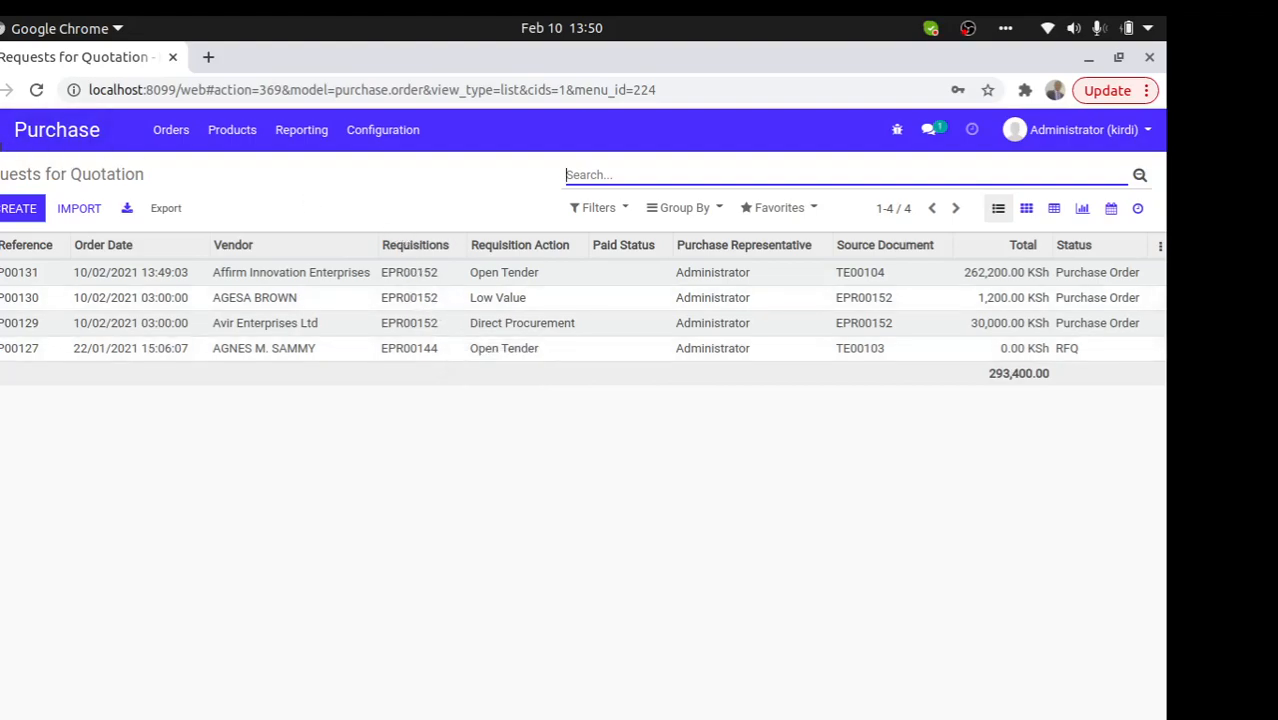
- Open receipt WH/IN/00134 and attempt validation, which fails for a missing template
left_click(2, 130)
left_click(622, 268)
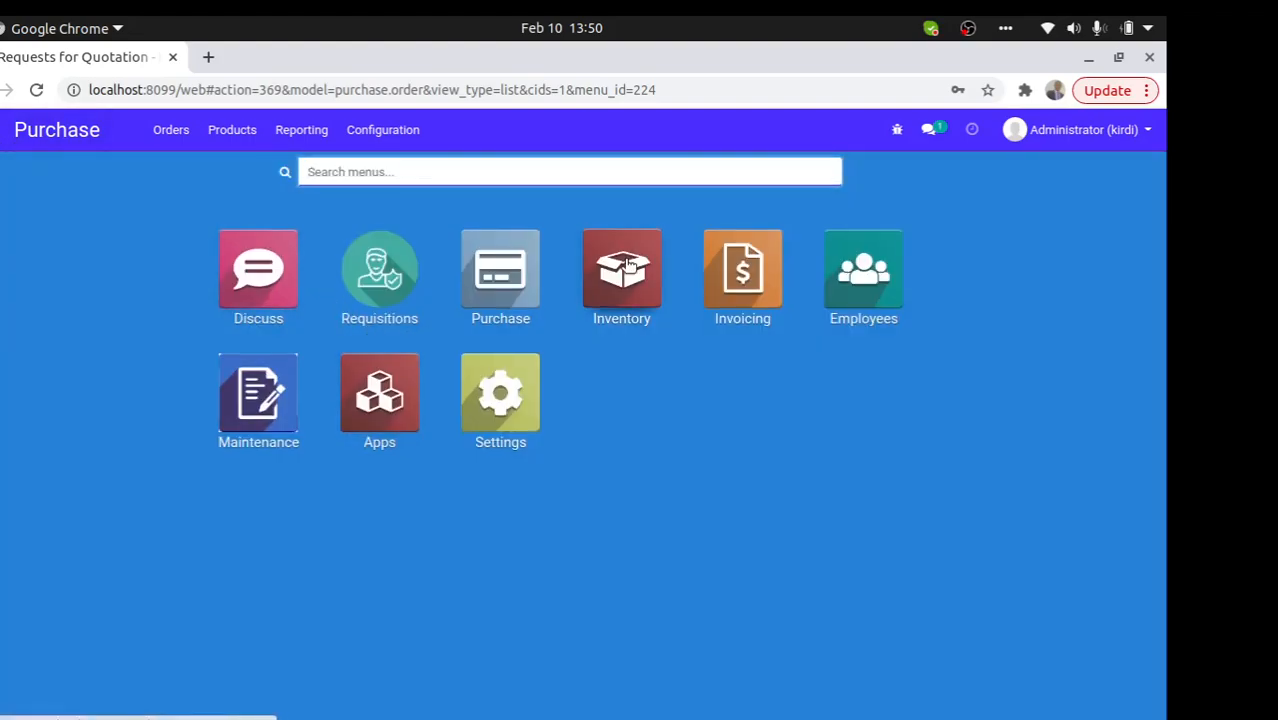
left_click(66, 320)
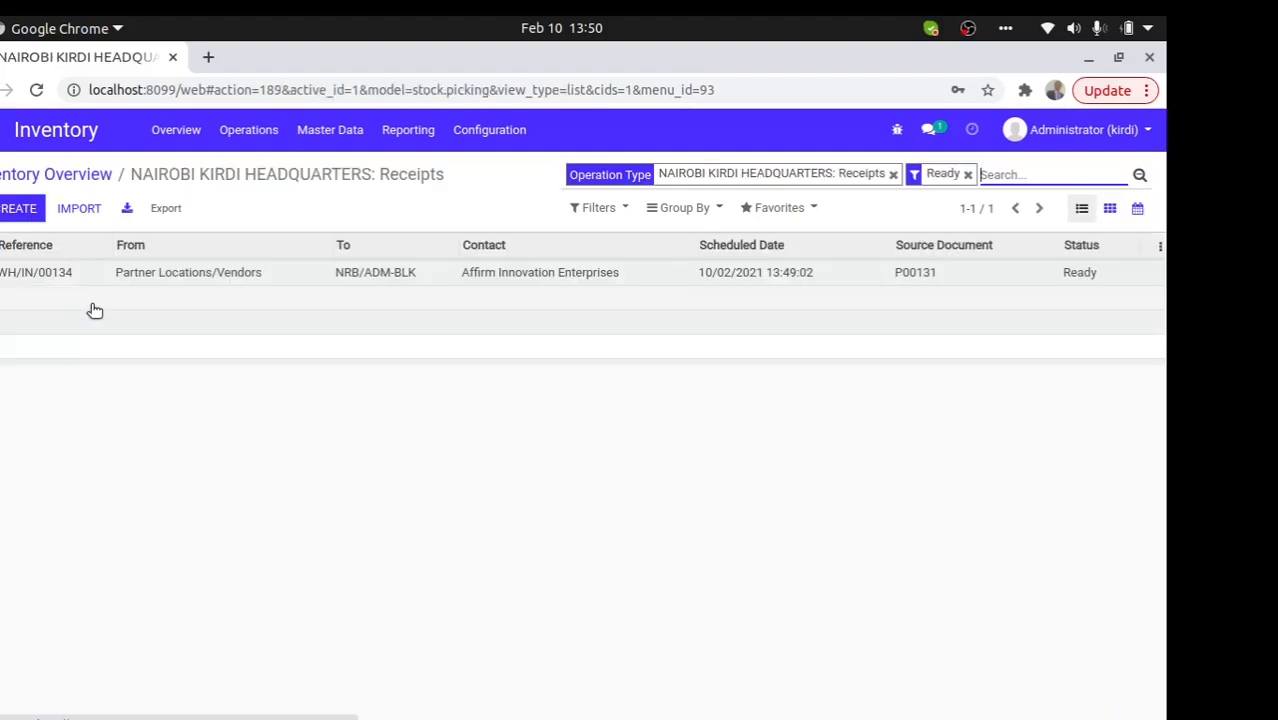
left_click(148, 274)
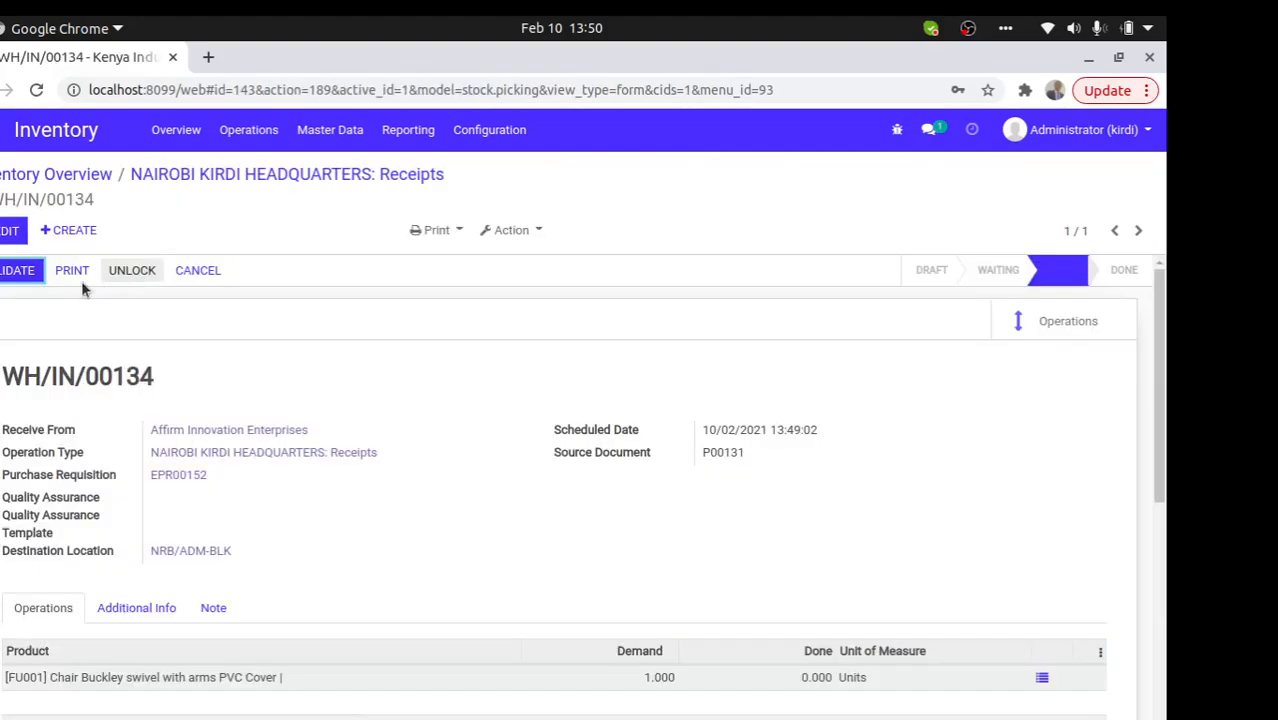
left_click(26, 270)
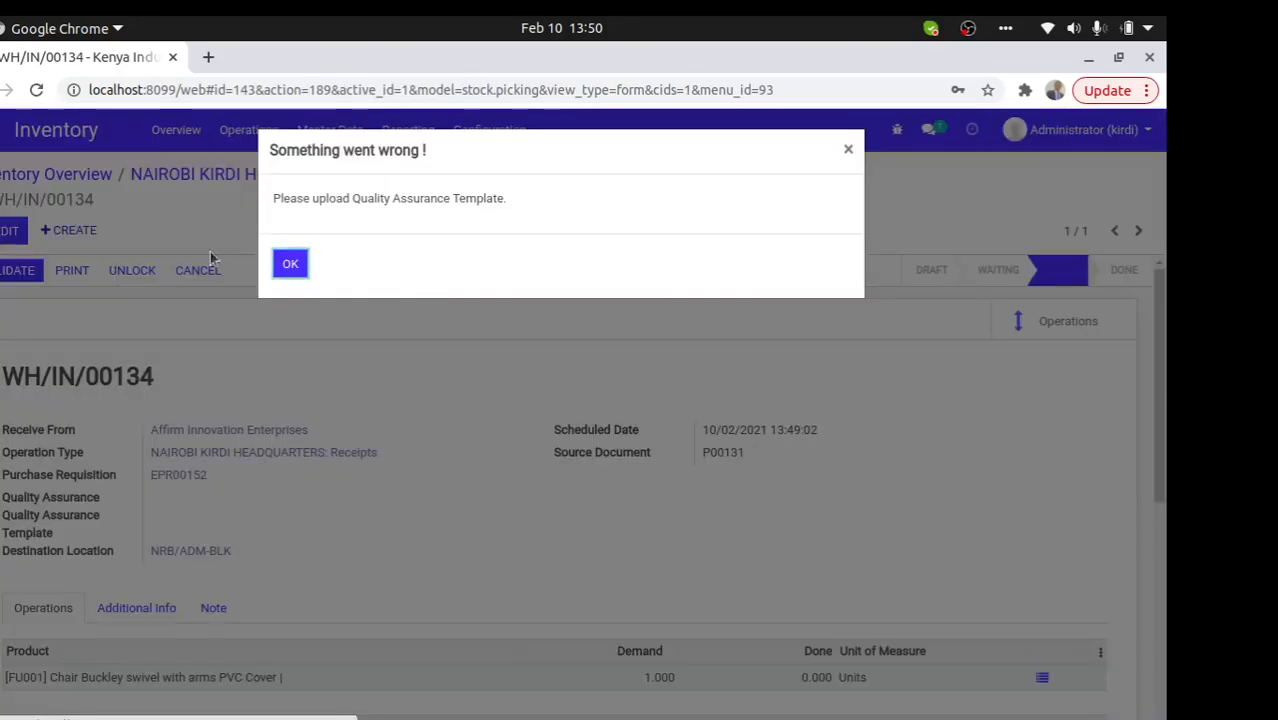
left_click(294, 263)
- Attach download.png as the receipt's Quality Assurance Template and save
key("alt+a")
left_click(186, 538)
double_click(212, 358)
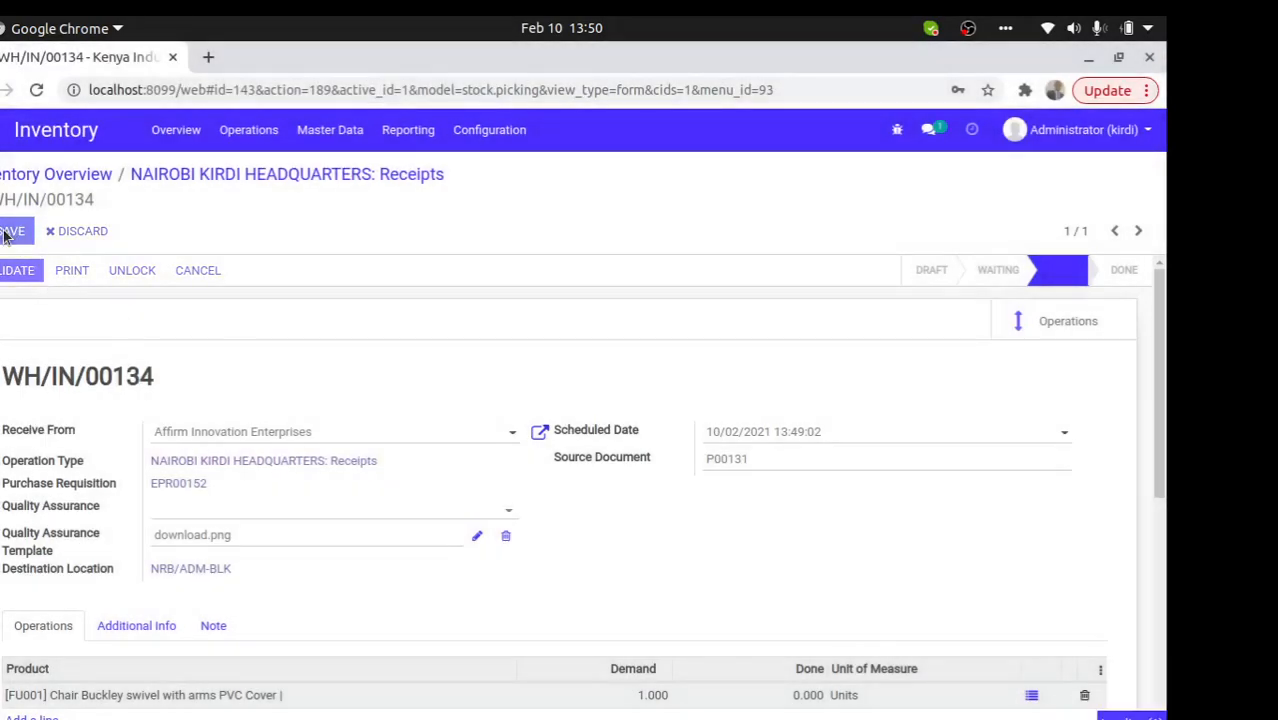
left_click(8, 232)
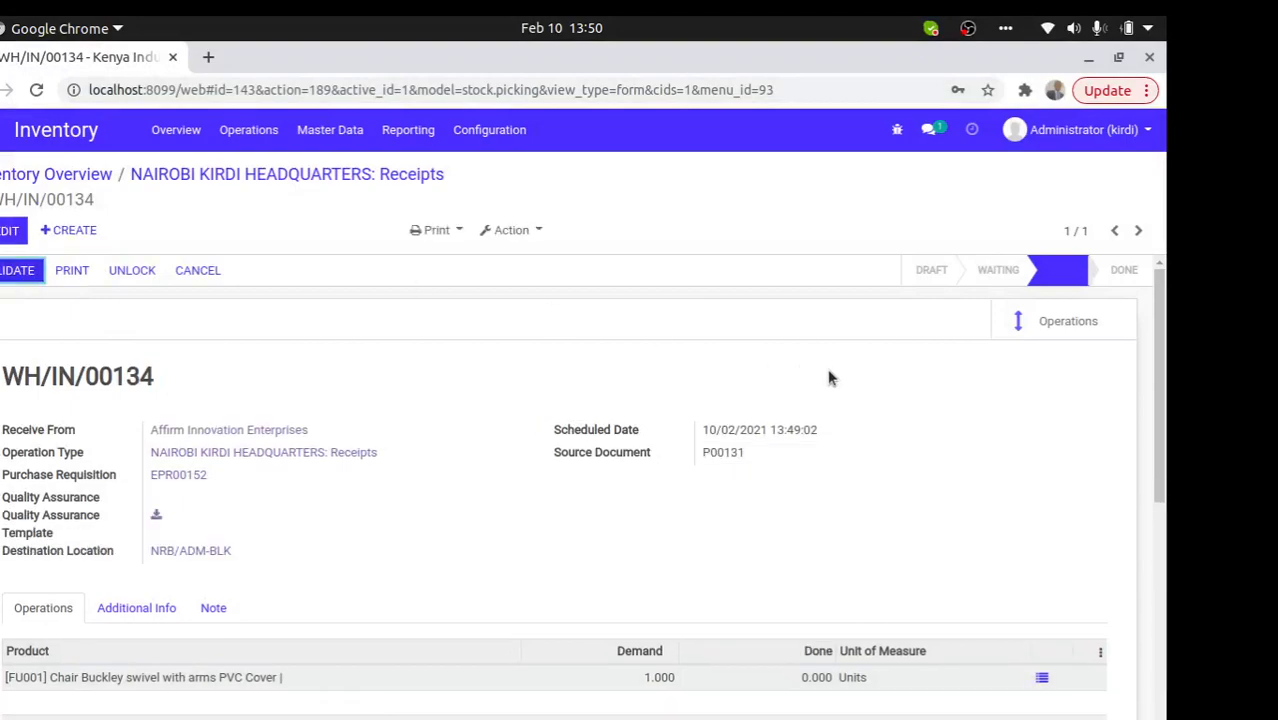
- Validate the receipt with an immediate transfer of all quantities and print its Delivery Slip
left_click(26, 281)
left_click(146, 300)
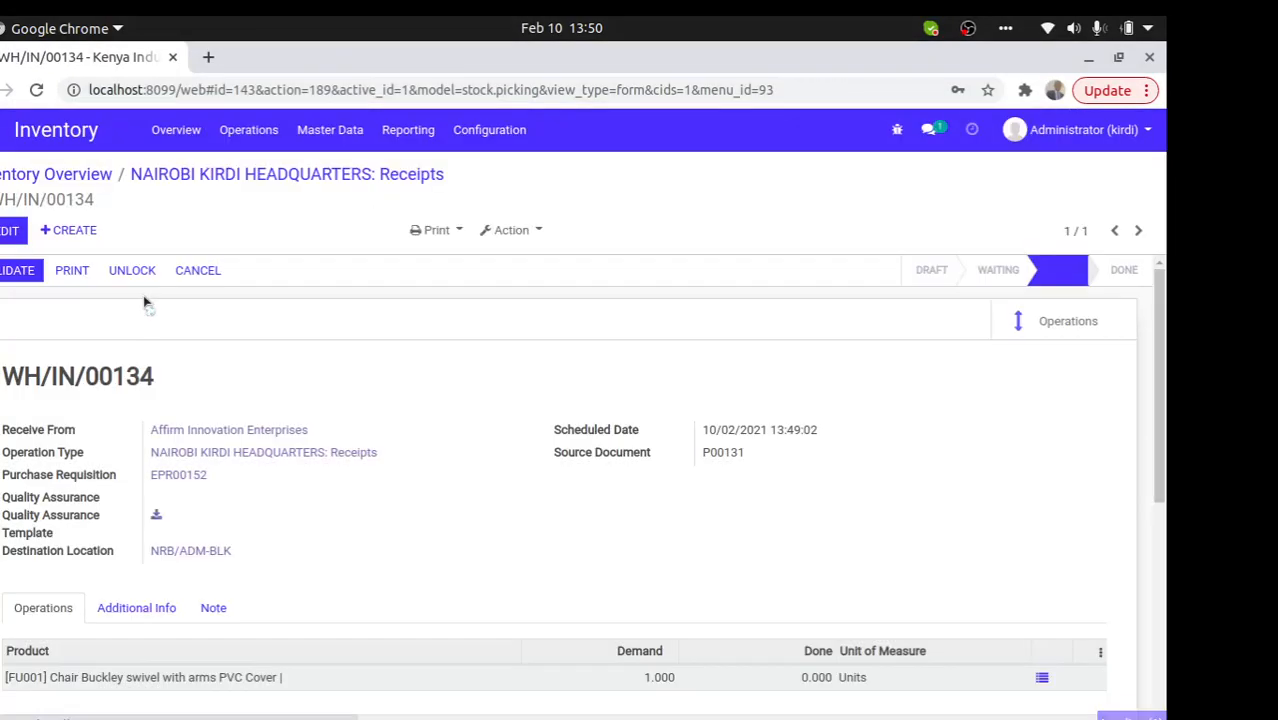
left_click(18, 273)
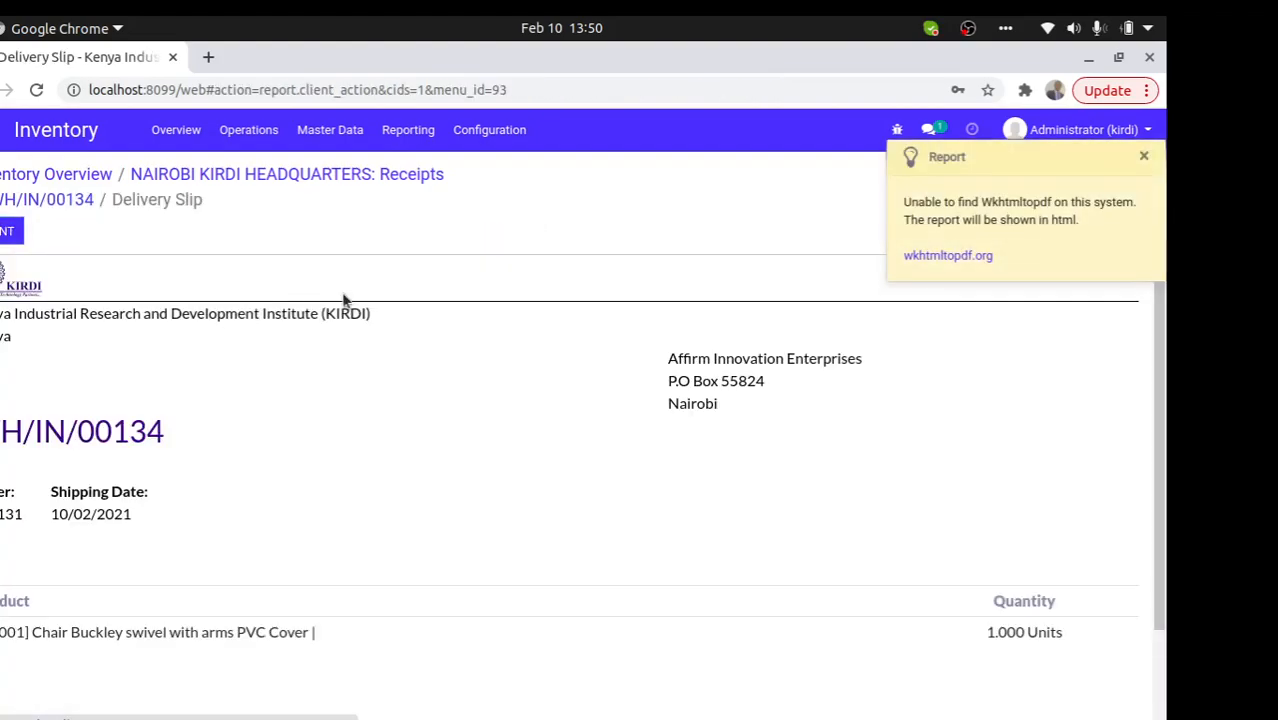
- Open waiting internal transfer WH/INT/00037 and show its operations lines
left_click(260, 177)
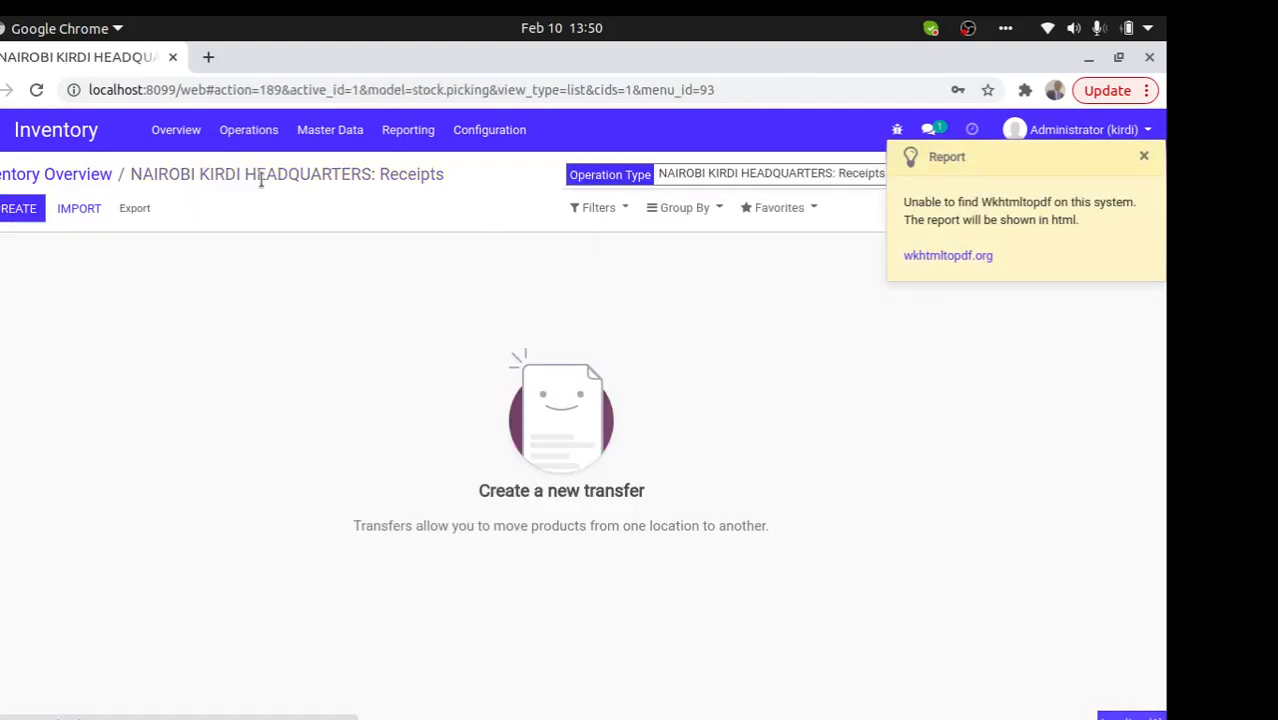
left_click(92, 174)
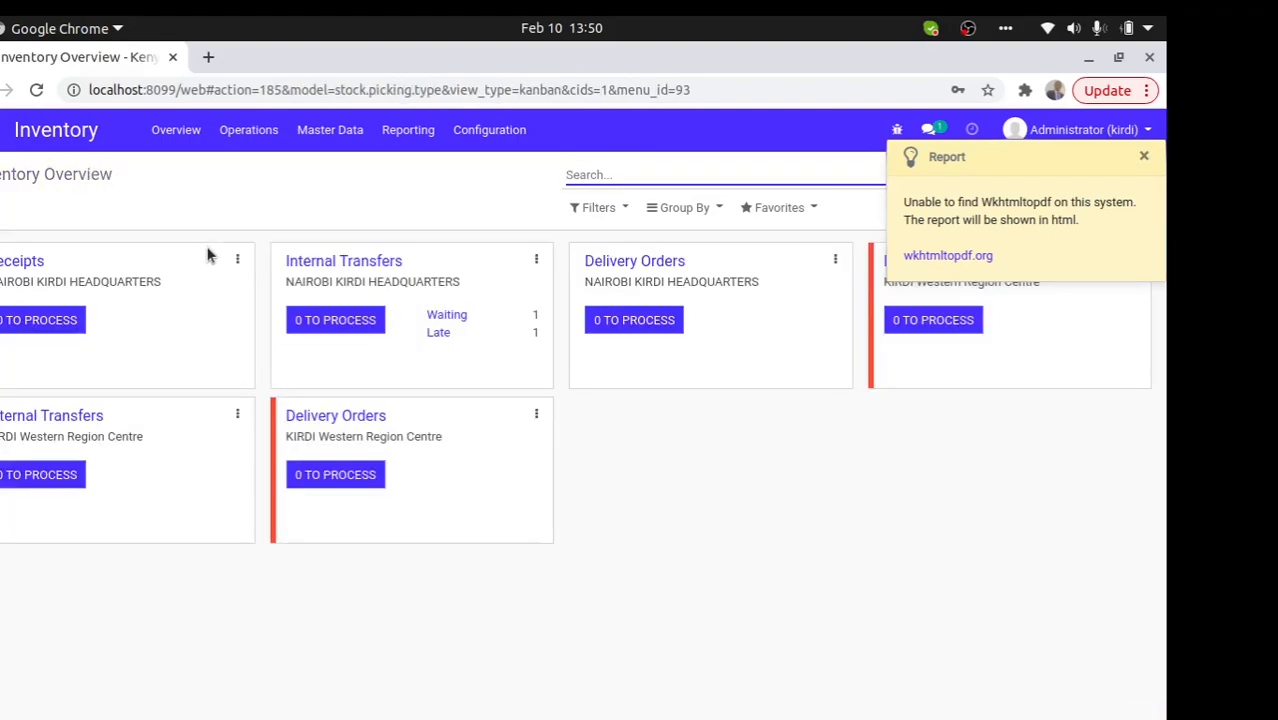
left_click(447, 316)
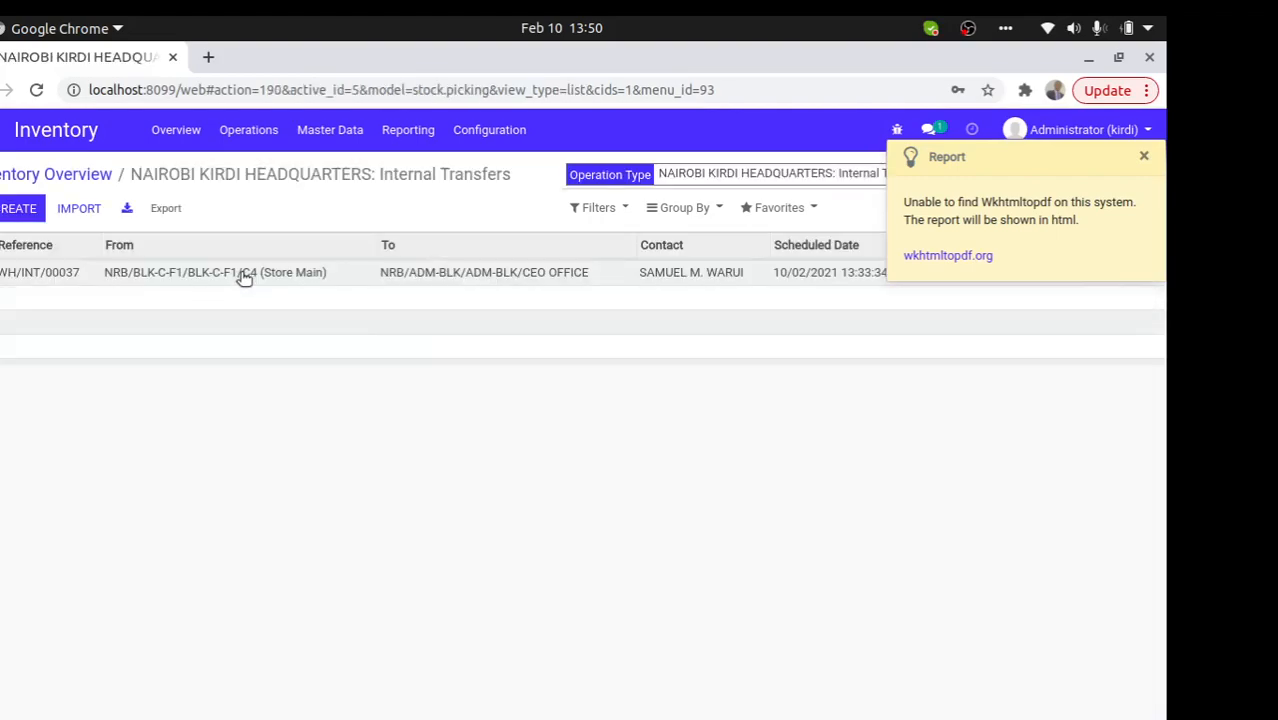
left_click(273, 272)
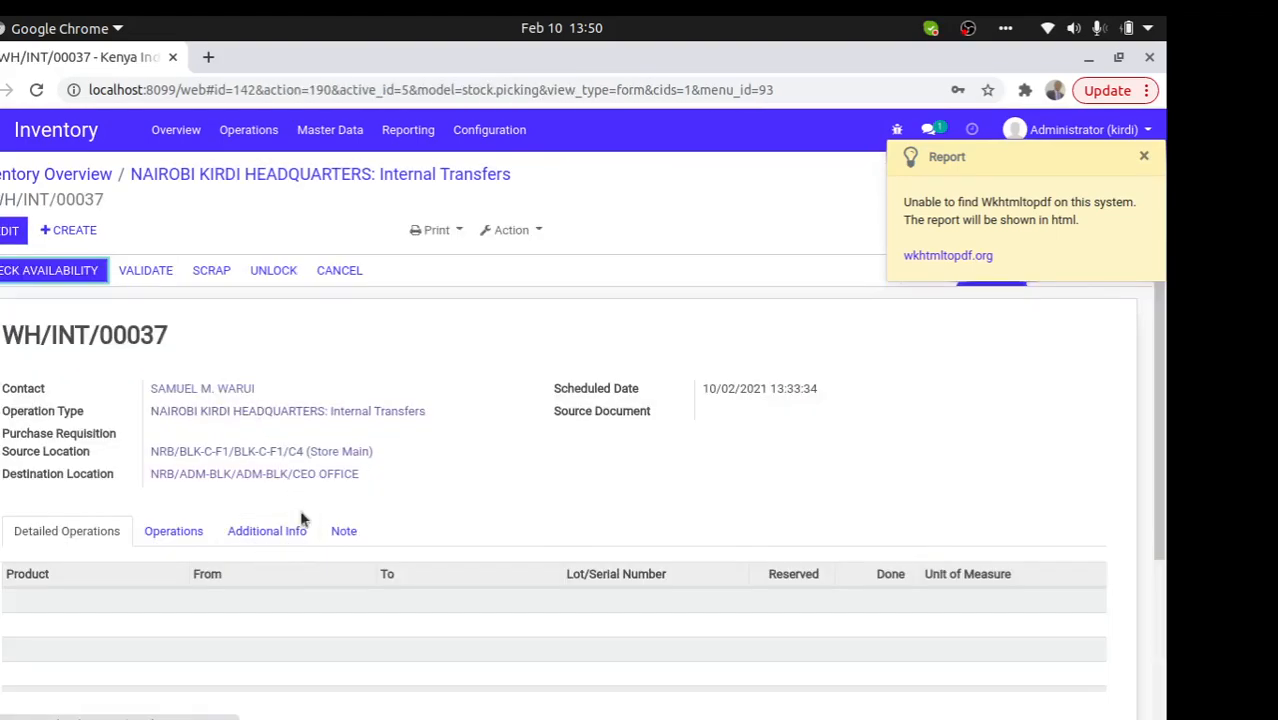
left_click(166, 535)
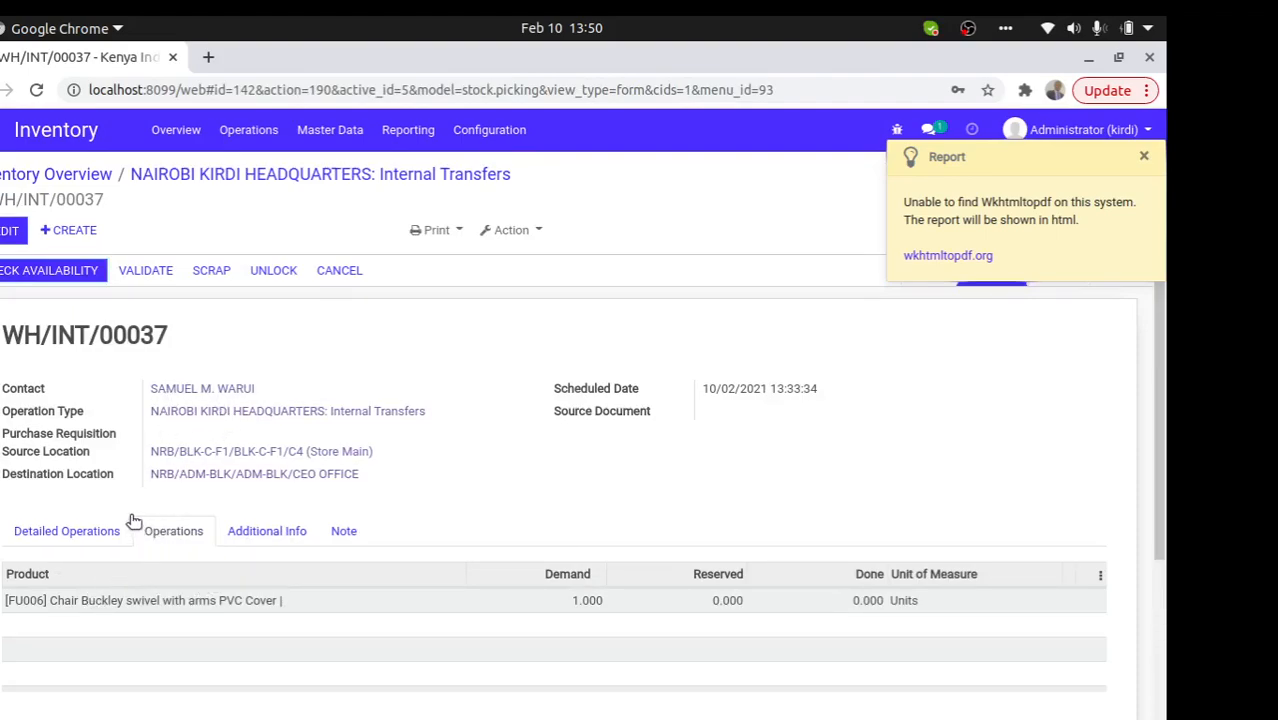
- Edit and save WH/INT/00037, check availability, and dismiss the nothing-reserved error
left_click(8, 231)
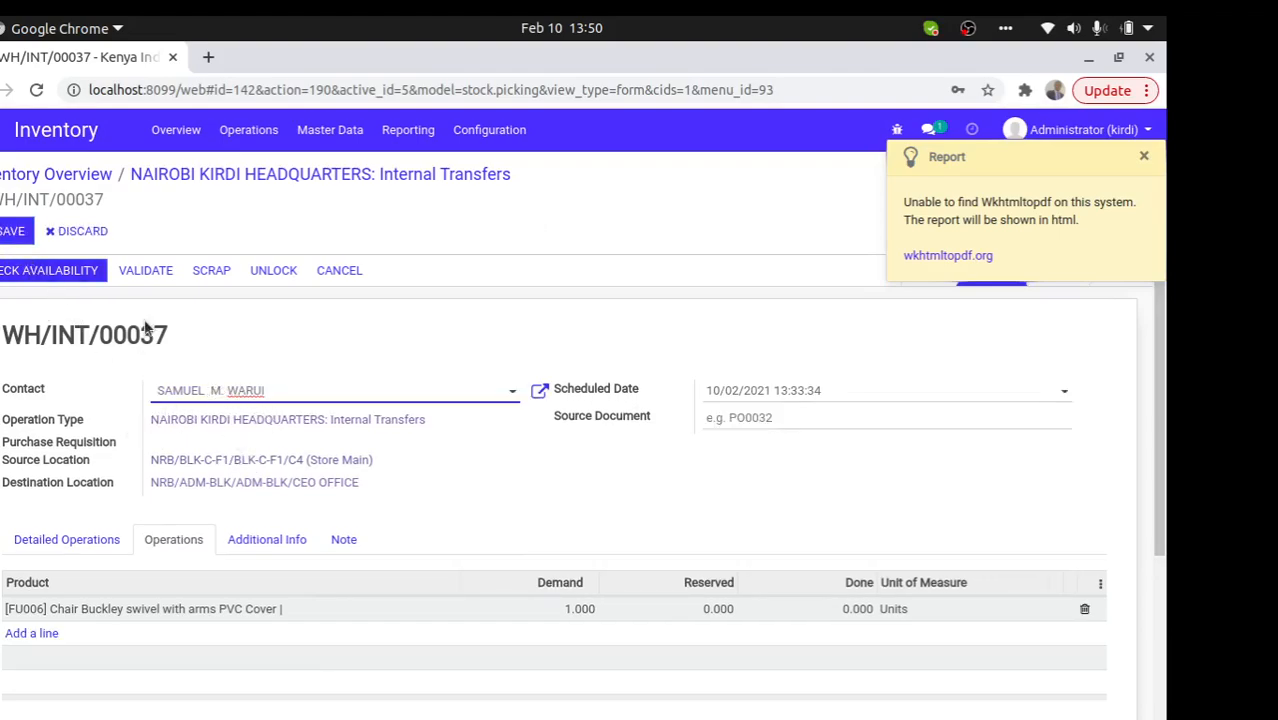
left_click(14, 238)
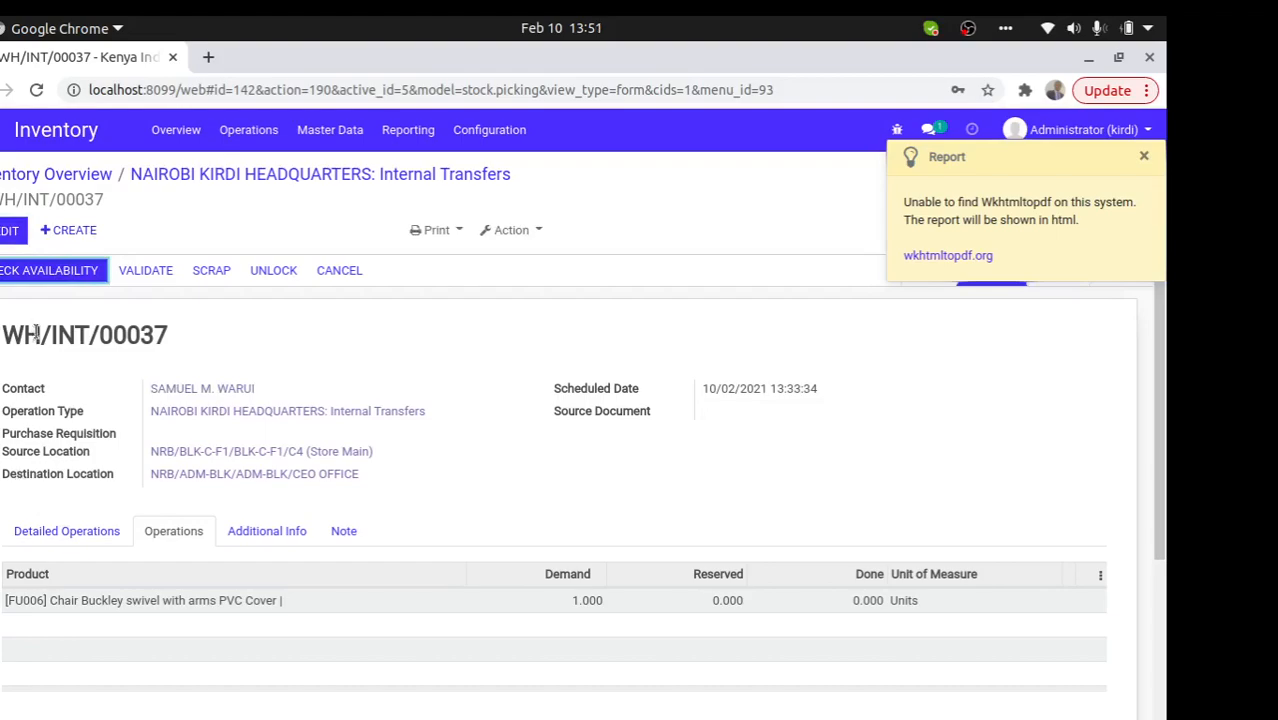
left_click(84, 272)
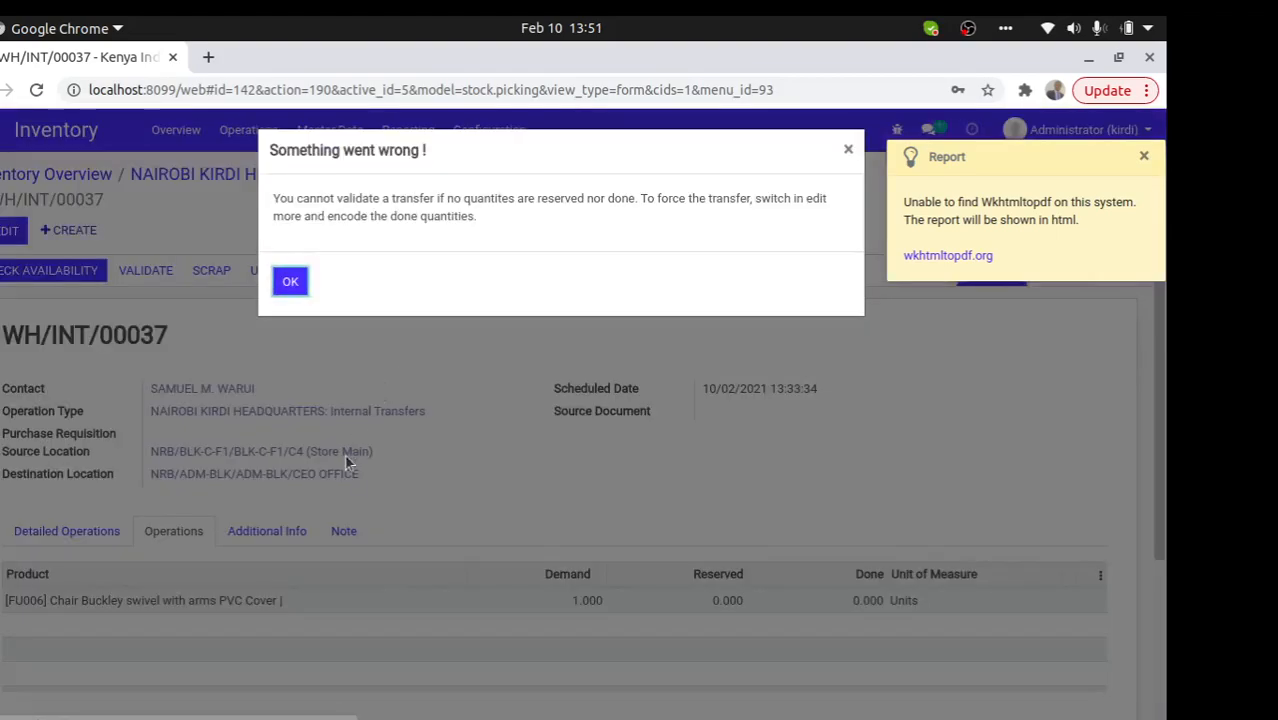
left_click(290, 282)
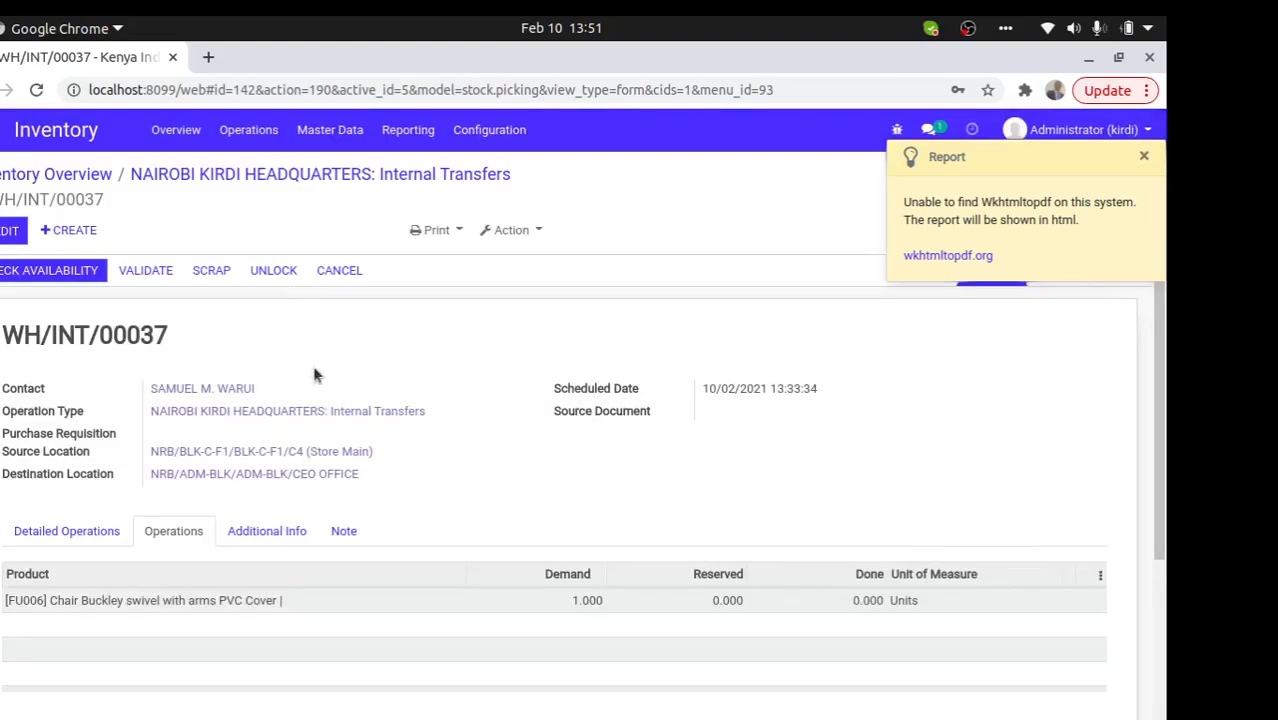
- Return to the Inventory Overview, switch to Purchase, and close the Report notice
left_click(307, 175)
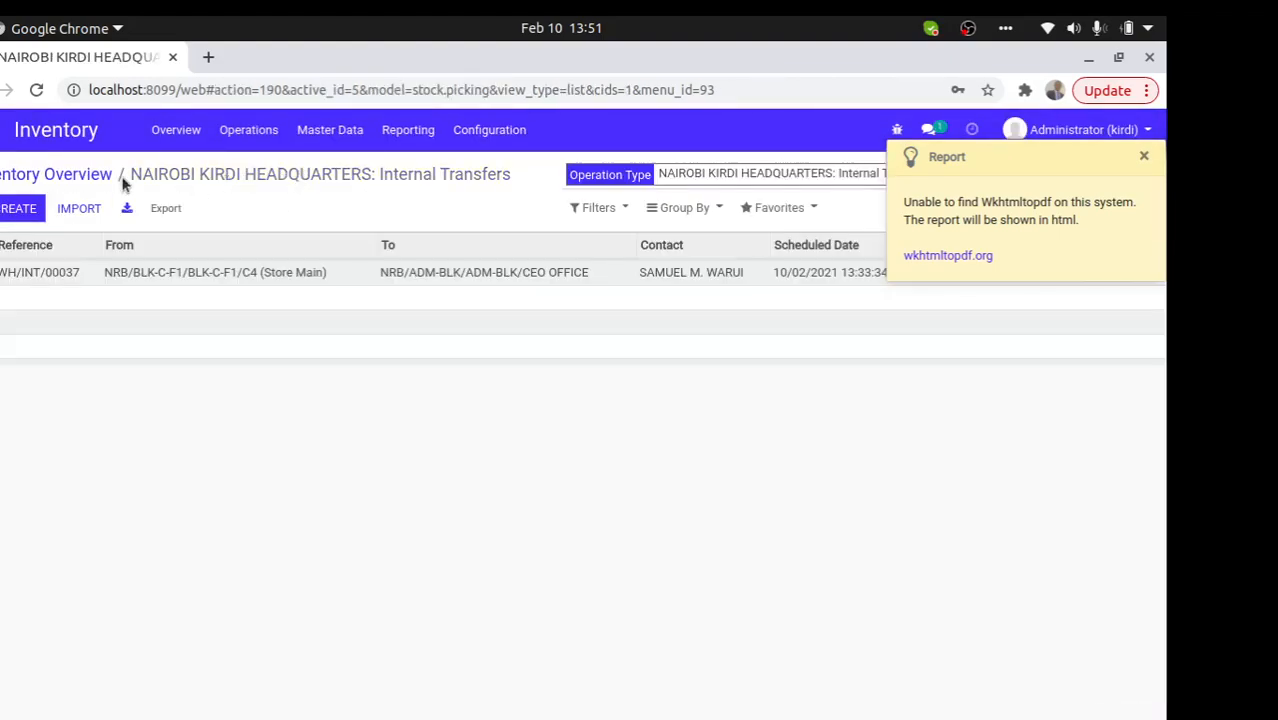
left_click(60, 175)
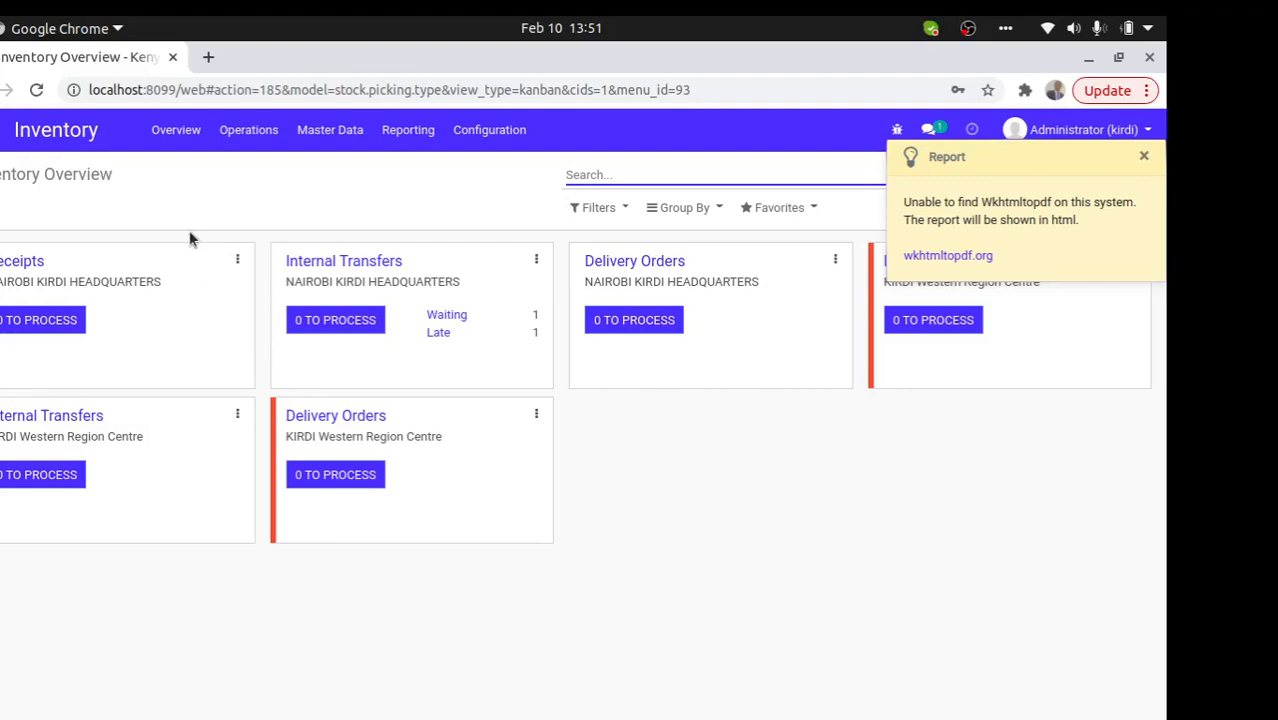
left_click(2, 130)
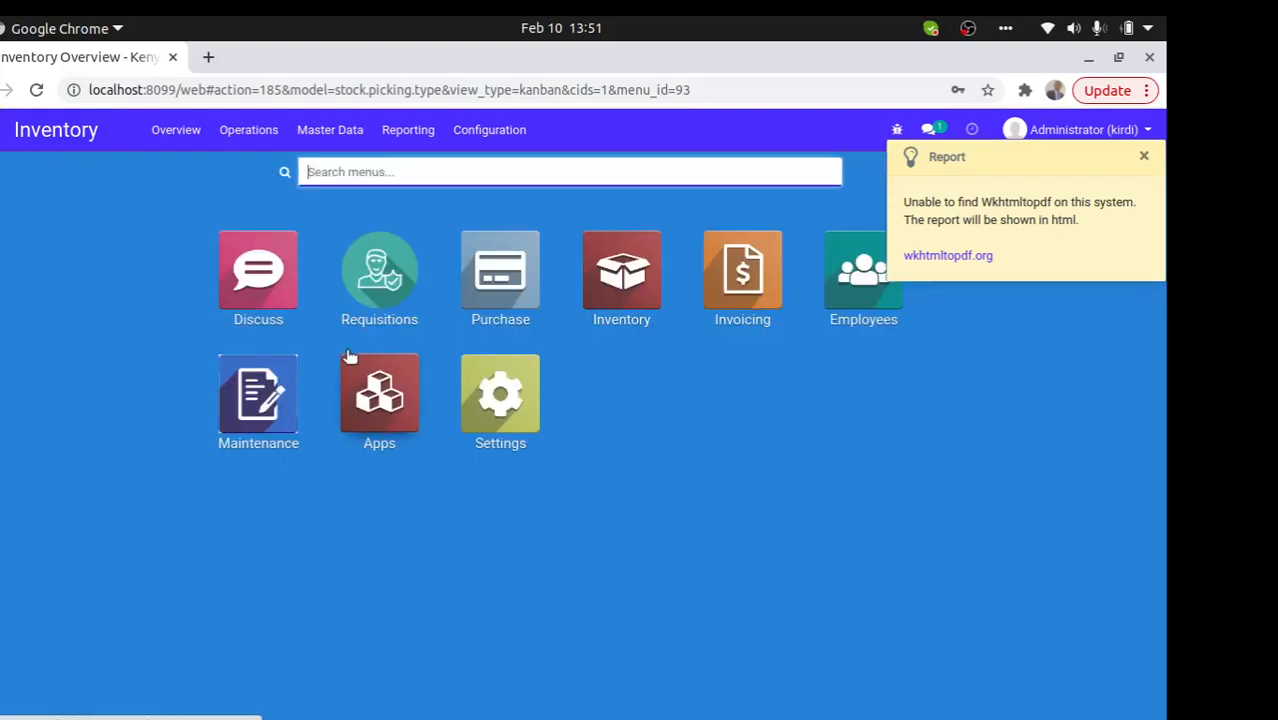
left_click(477, 317)
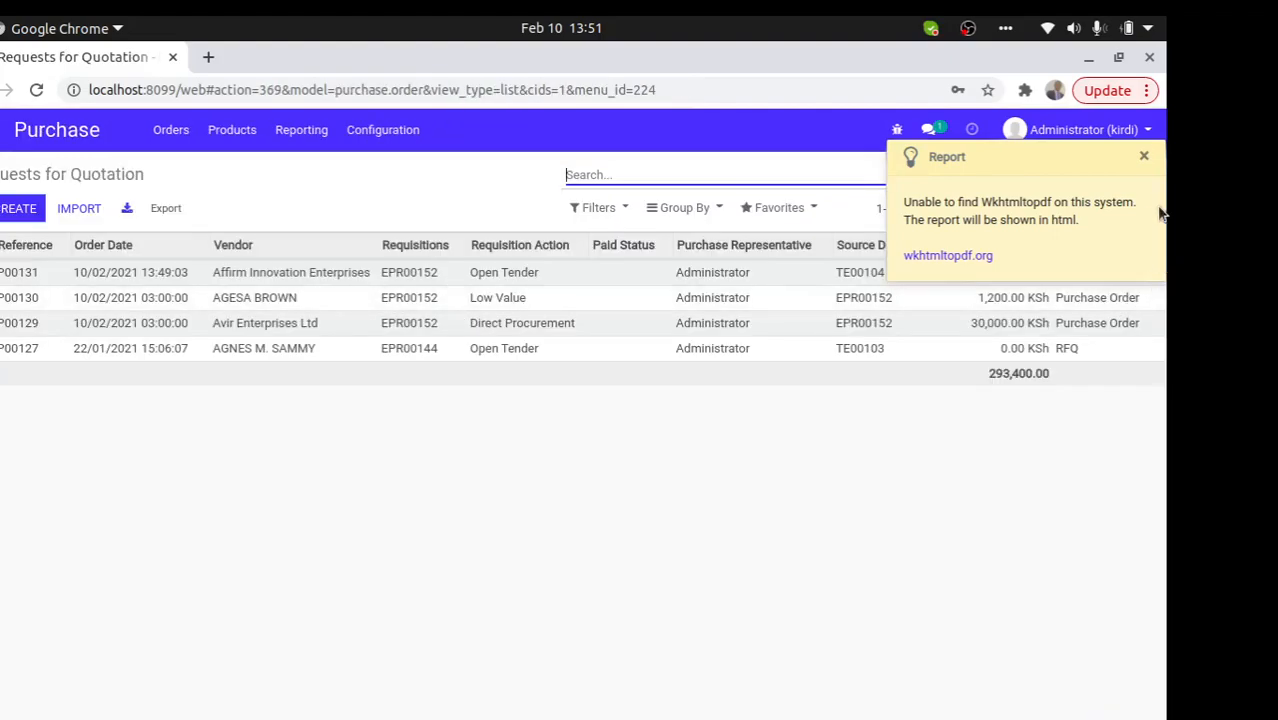
left_click(1142, 155)
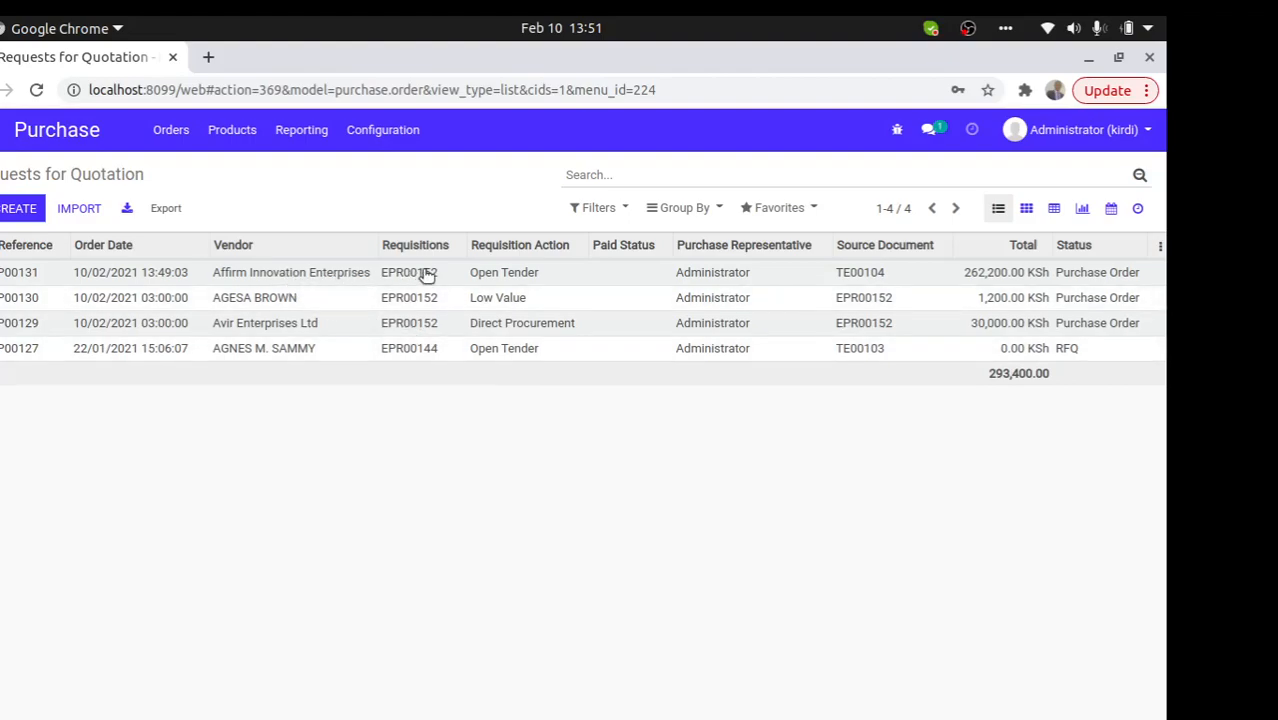
- Open P00131 and review its chair line and 262,200.00 KSh total
left_click(497, 276)
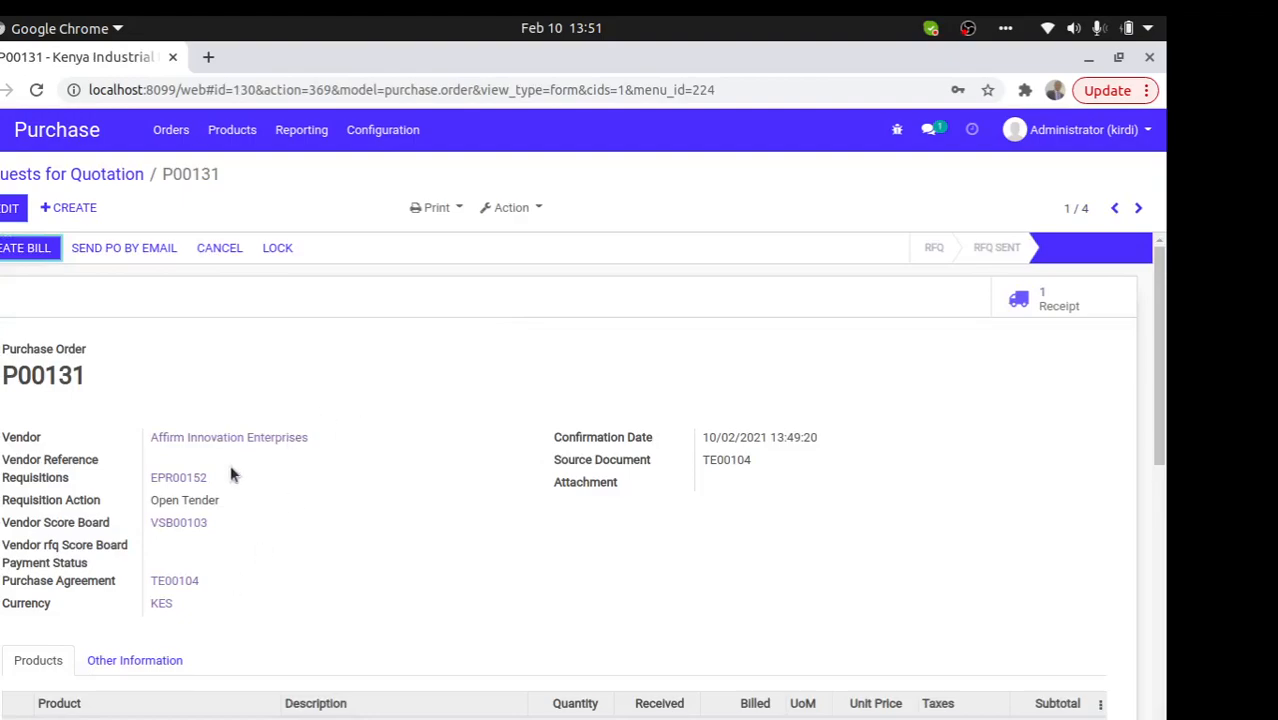
left_click_drag(210, 502, 173, 501)
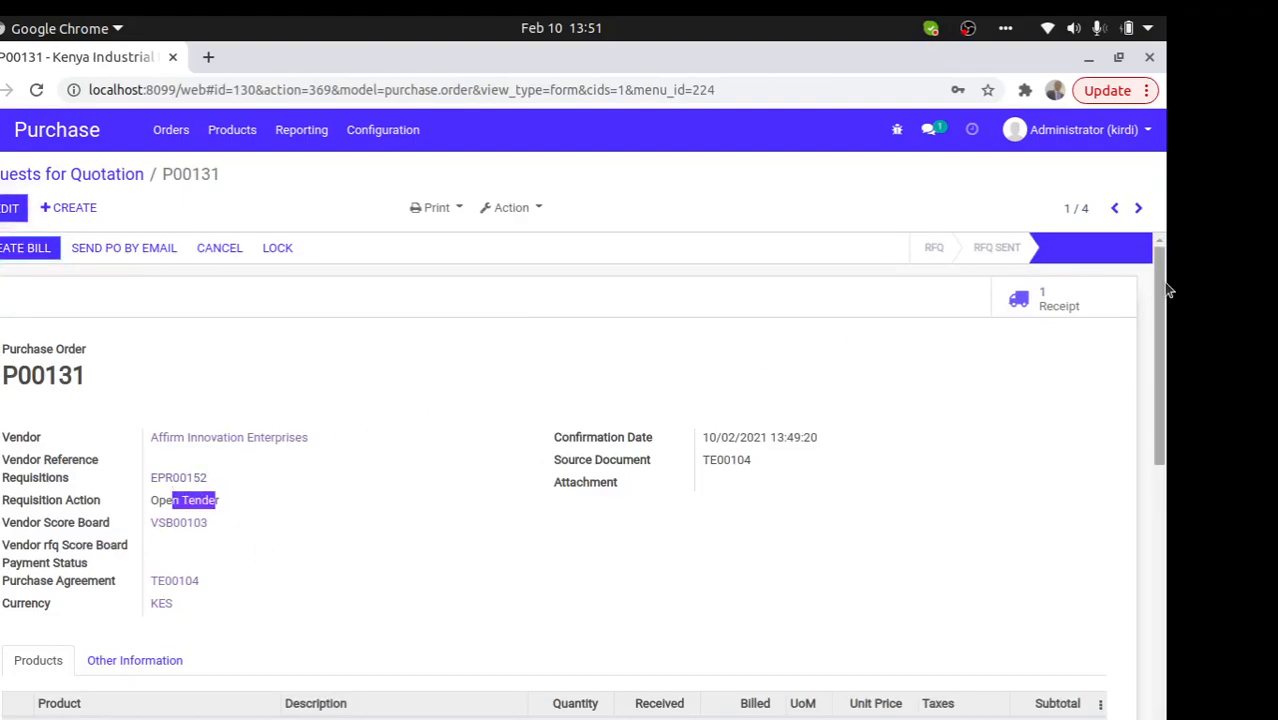
scroll(1164, 371, "down", 2)
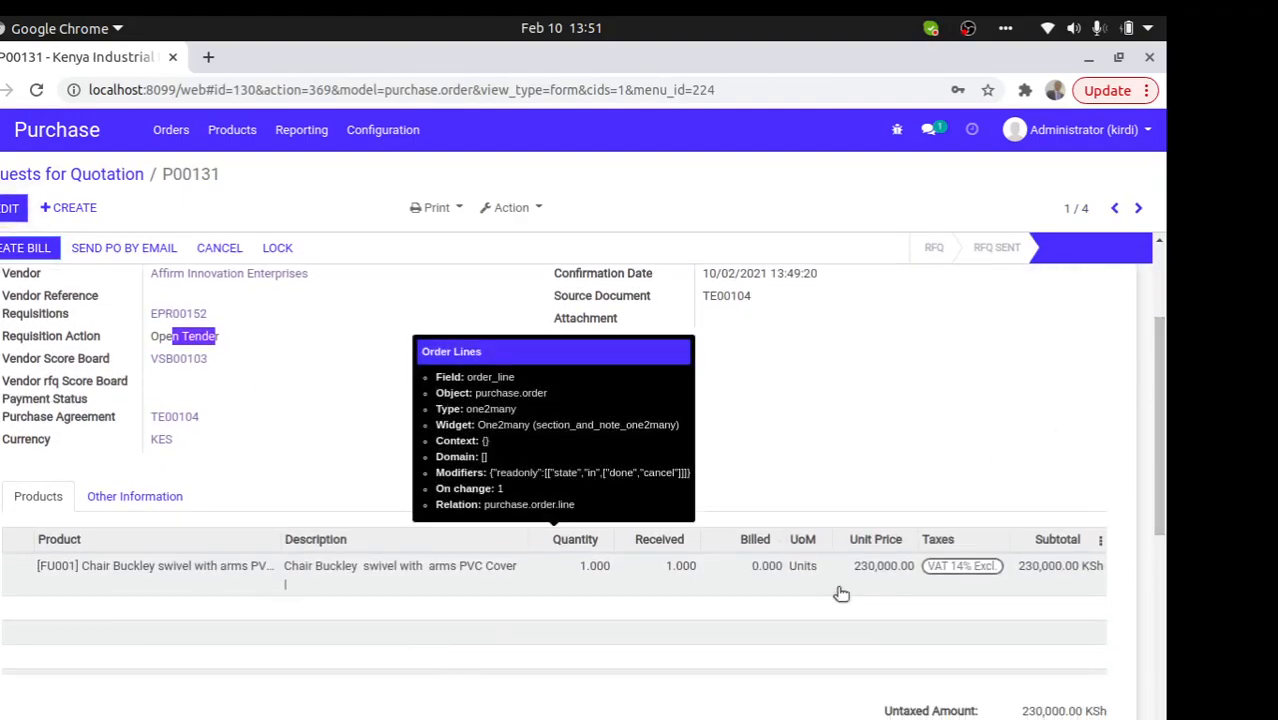
left_click_drag(1168, 466, 1125, 564)
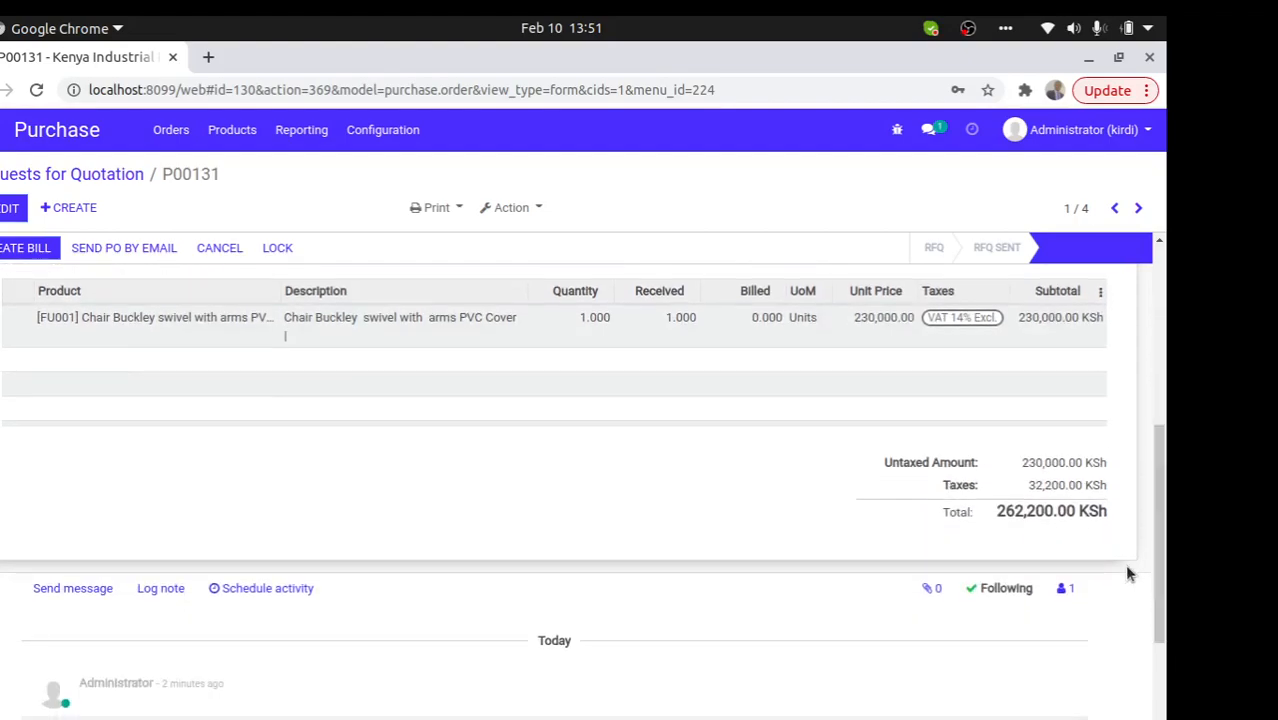
left_click_drag(1153, 485, 826, 285)
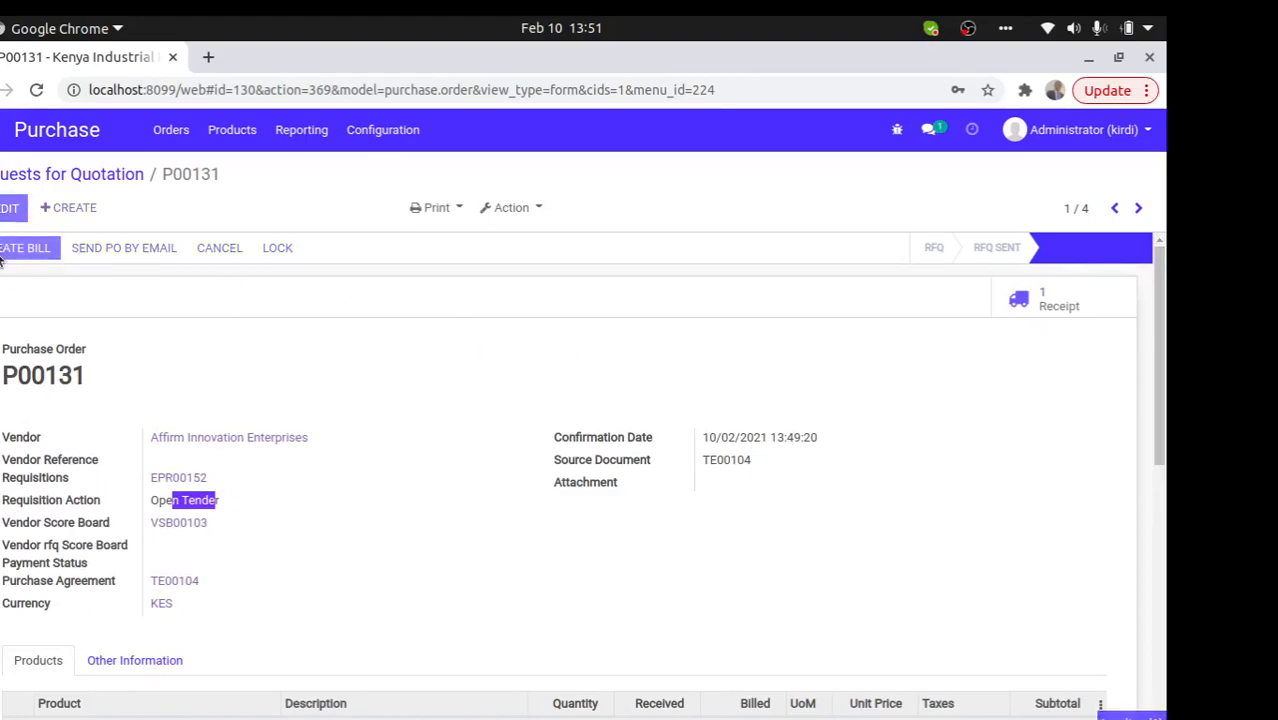
- Create and save a draft vendor bill from P00131, then return to the RFQ list
left_click(28, 248)
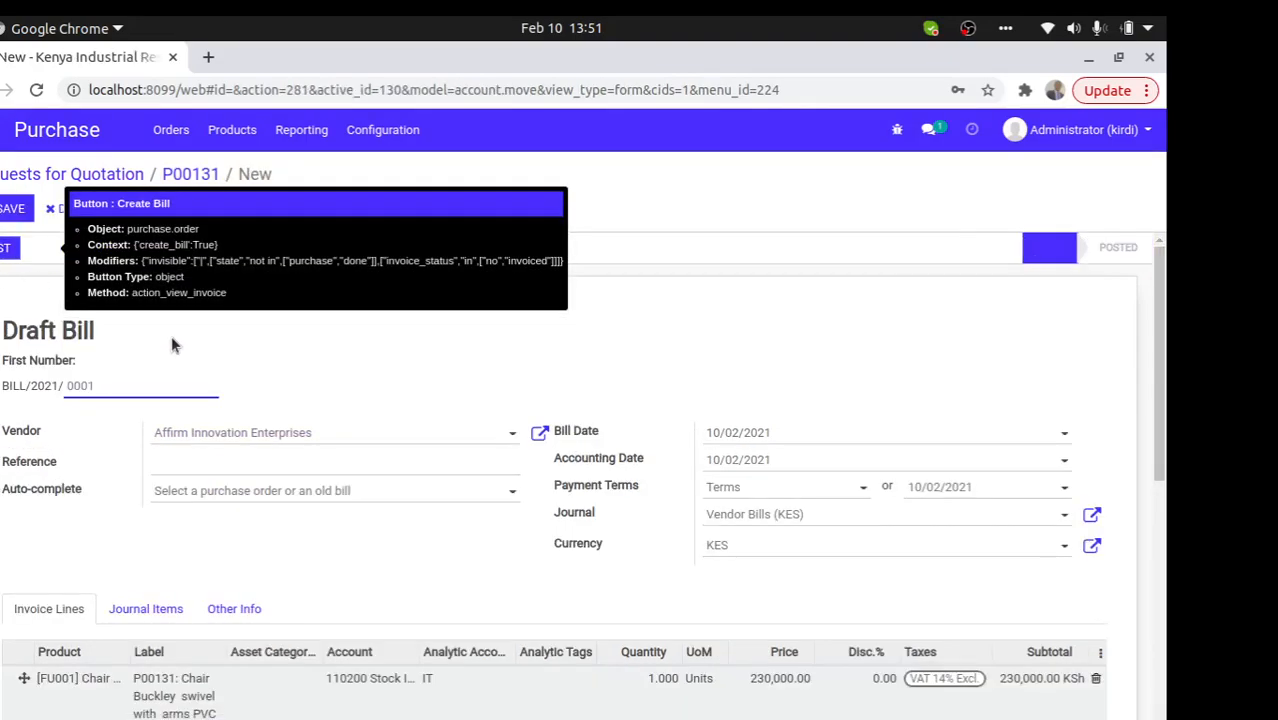
left_click(14, 209)
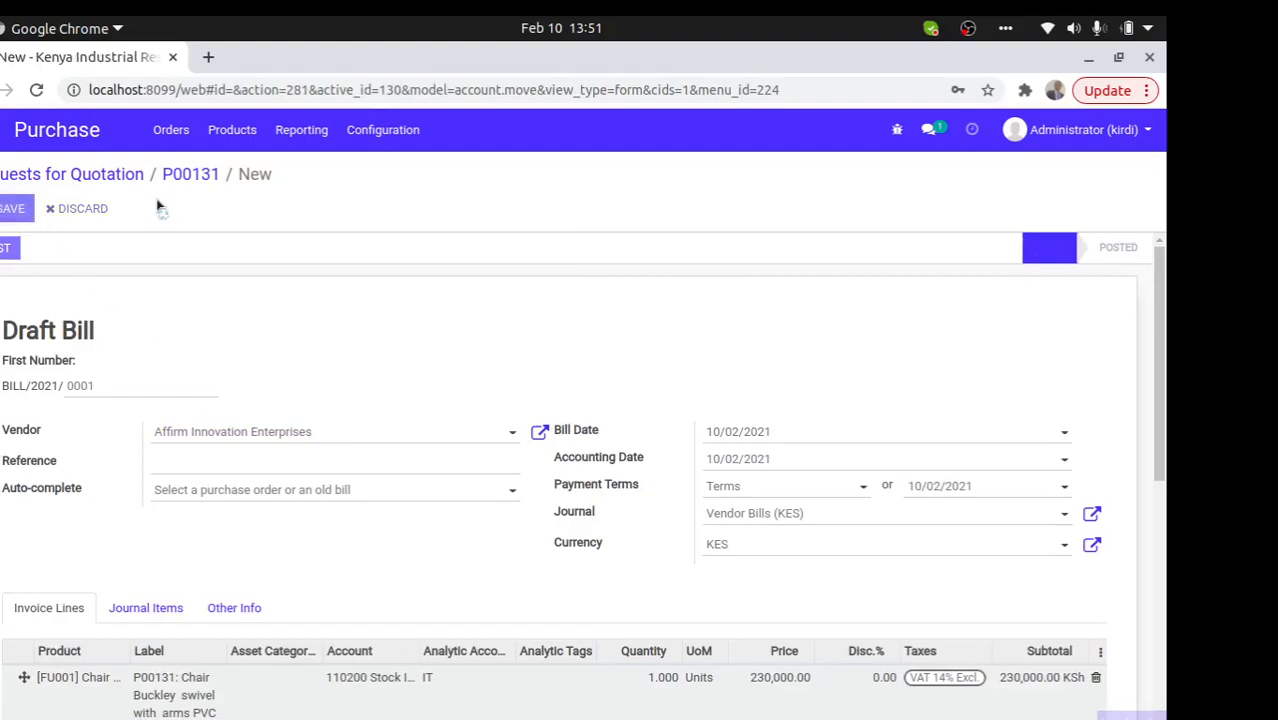
left_click(181, 176)
left_click(110, 176)
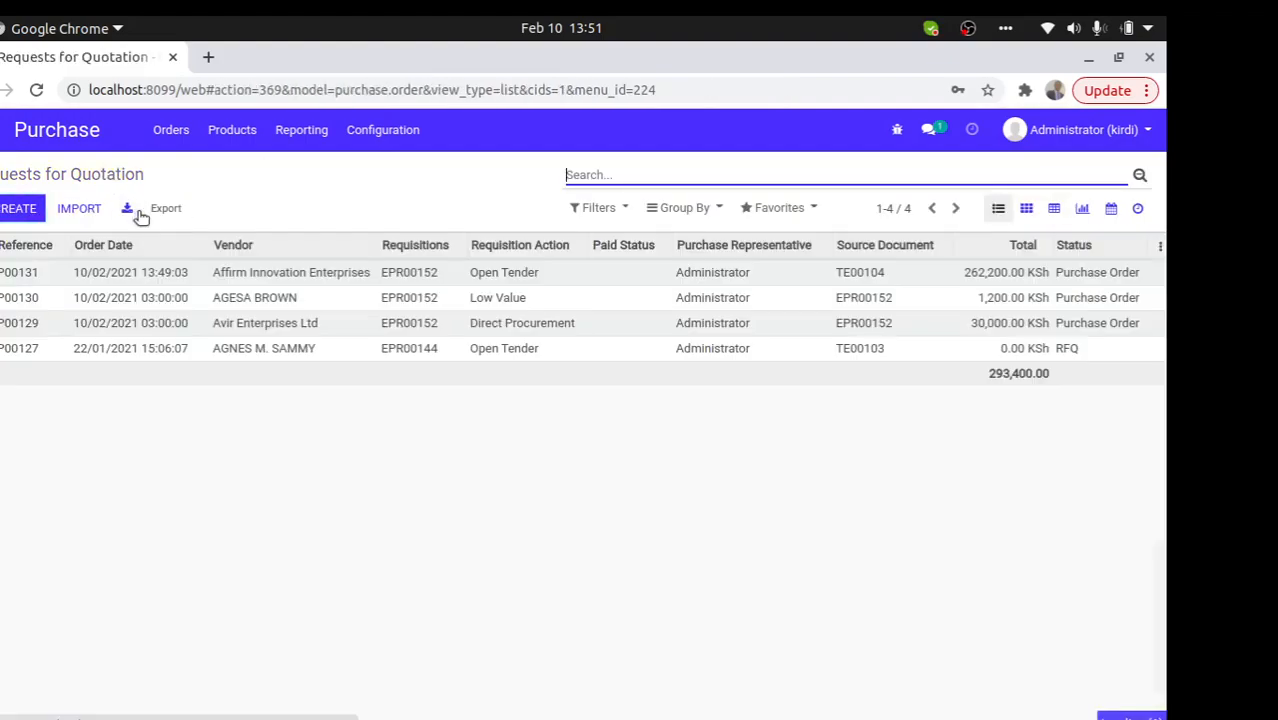
- Create draft vendor bills from purchase orders P00130 and P00129
left_click(962, 300)
left_click(26, 256)
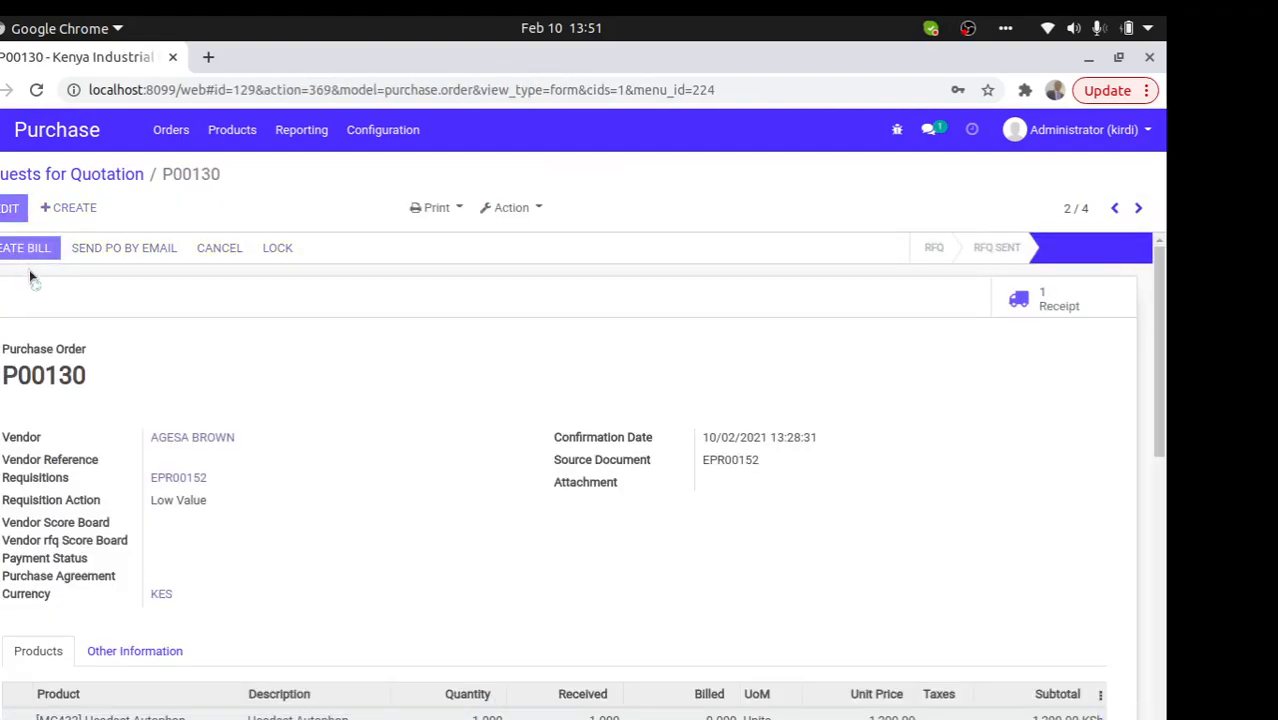
left_click(170, 178)
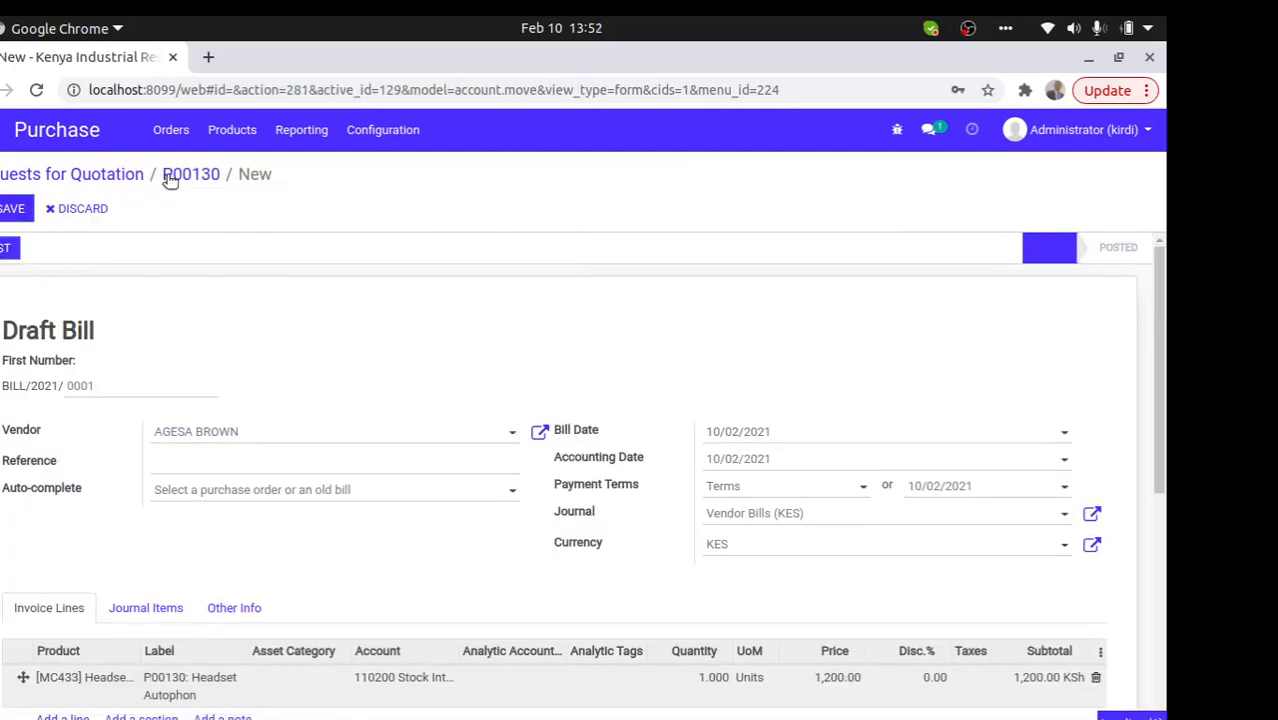
left_click(118, 177)
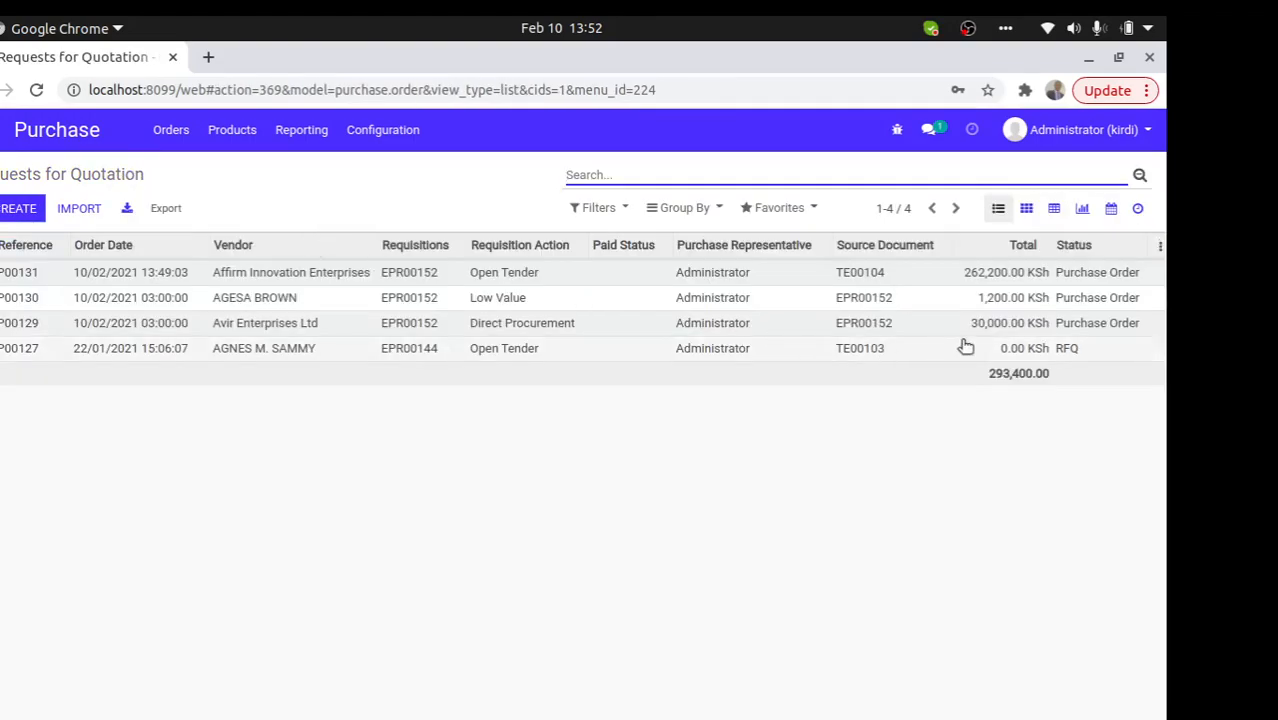
left_click(1060, 328)
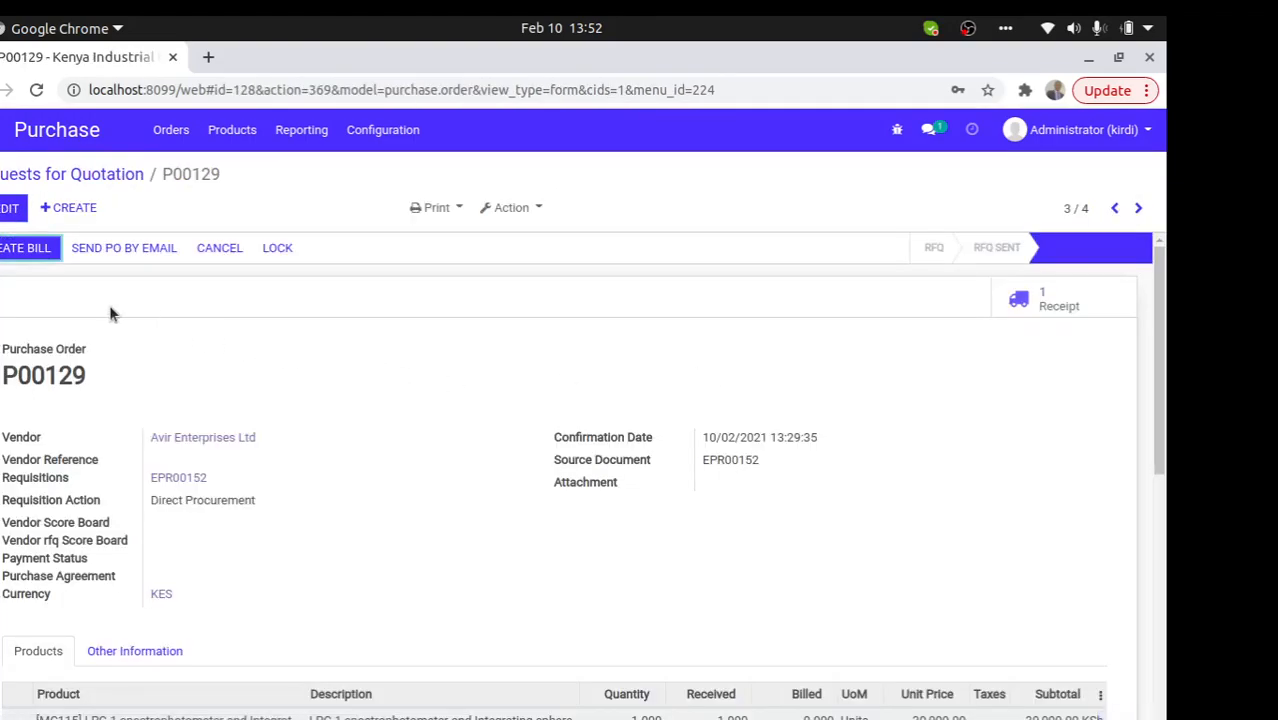
left_click(28, 250)
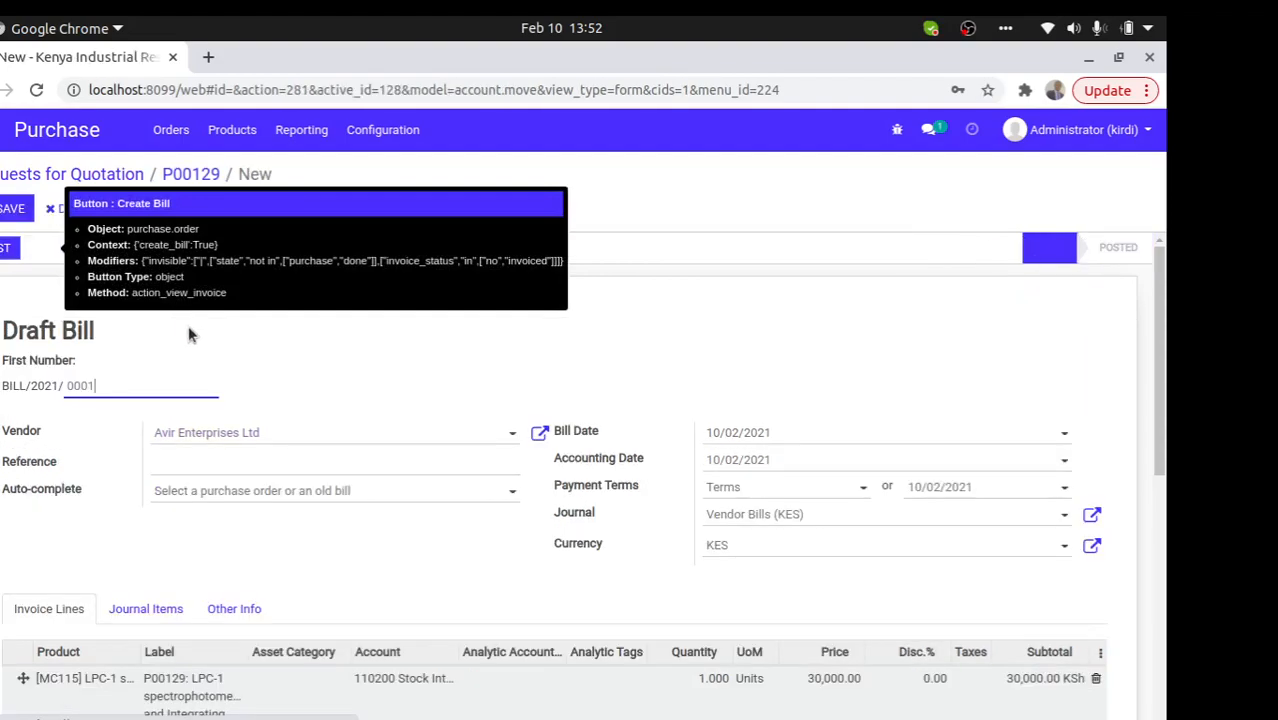
left_click(45, 175)
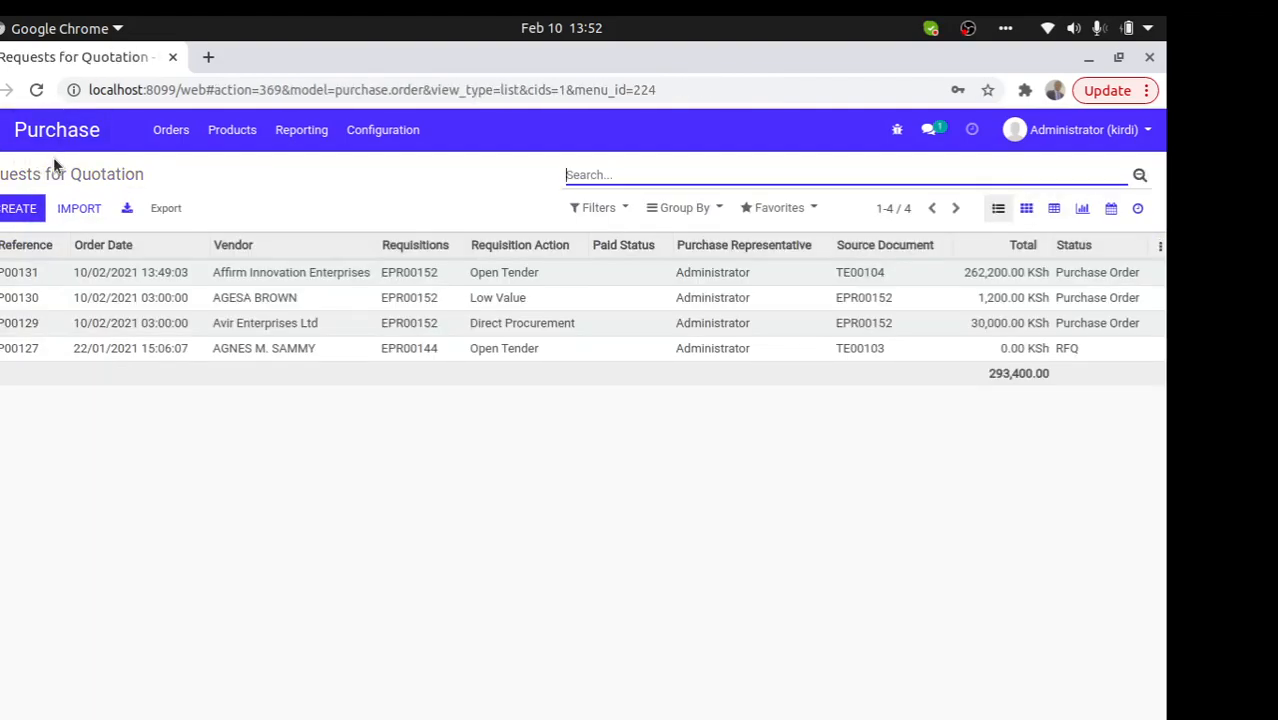
left_click(1, 130)
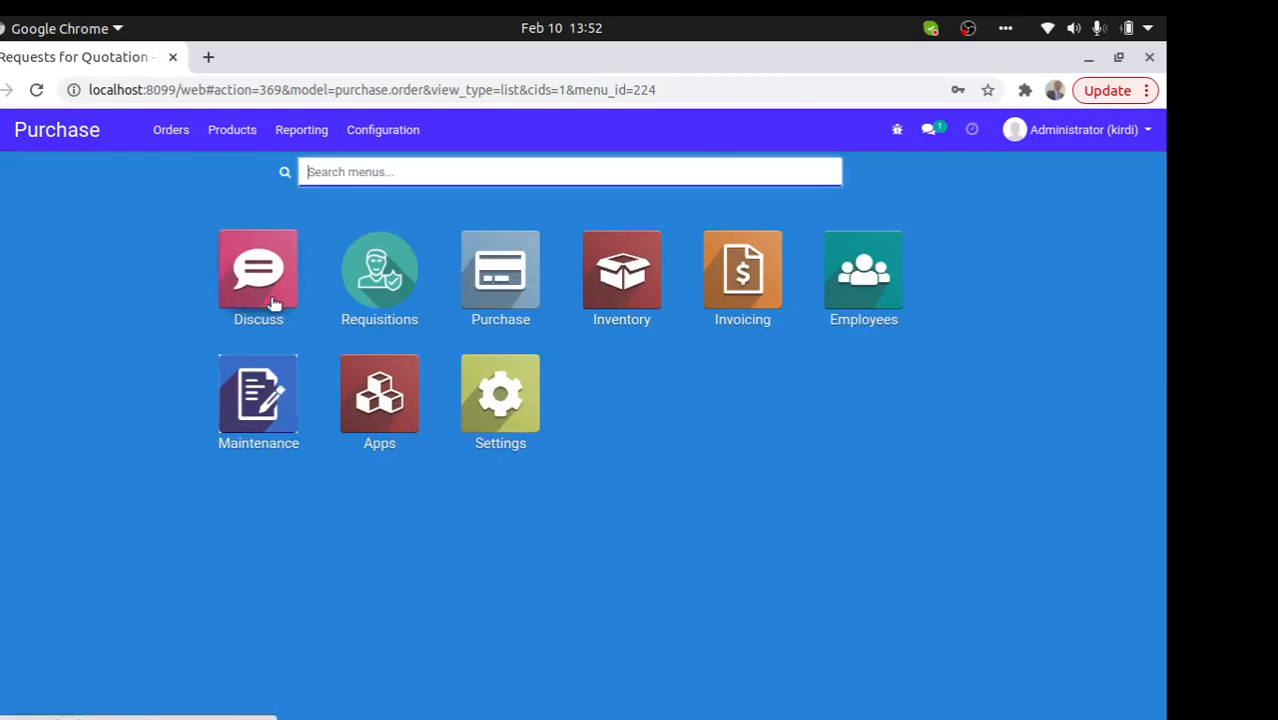
- In Invoicing's Vendors > Bills list, open the draft Affirm Innovation Enterprises bill for P00131
left_click(725, 285)
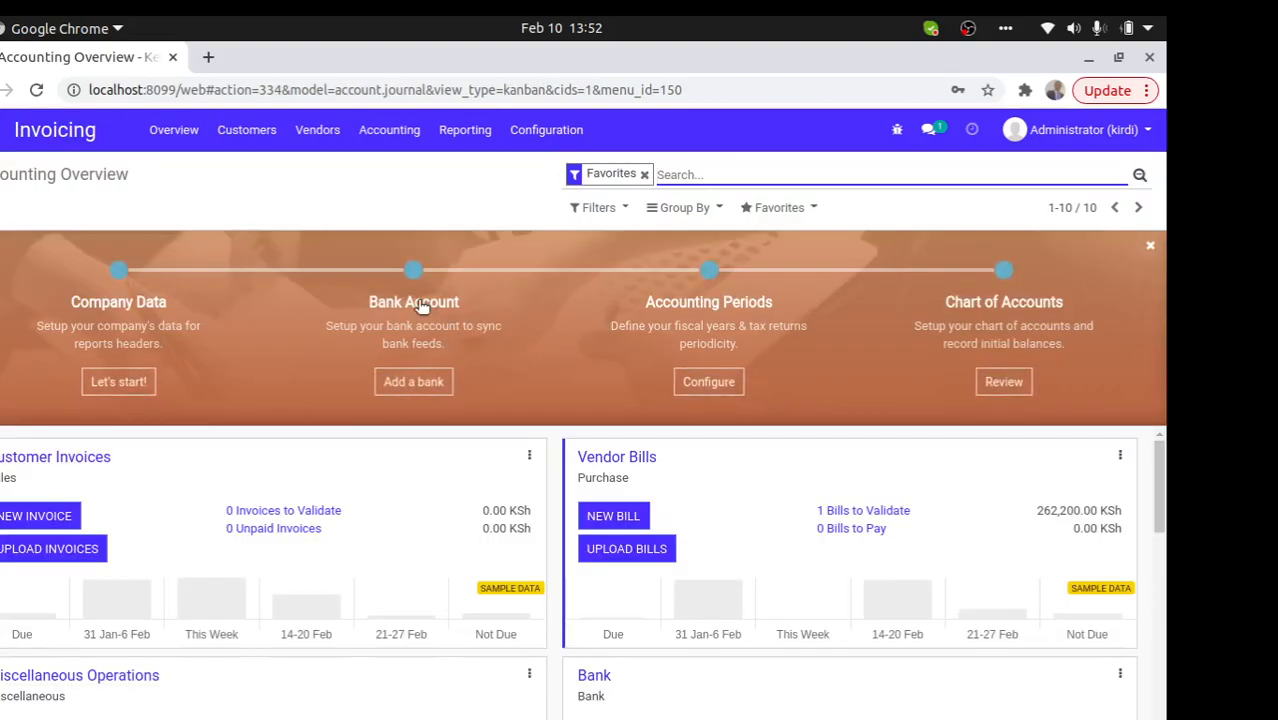
left_click(326, 140)
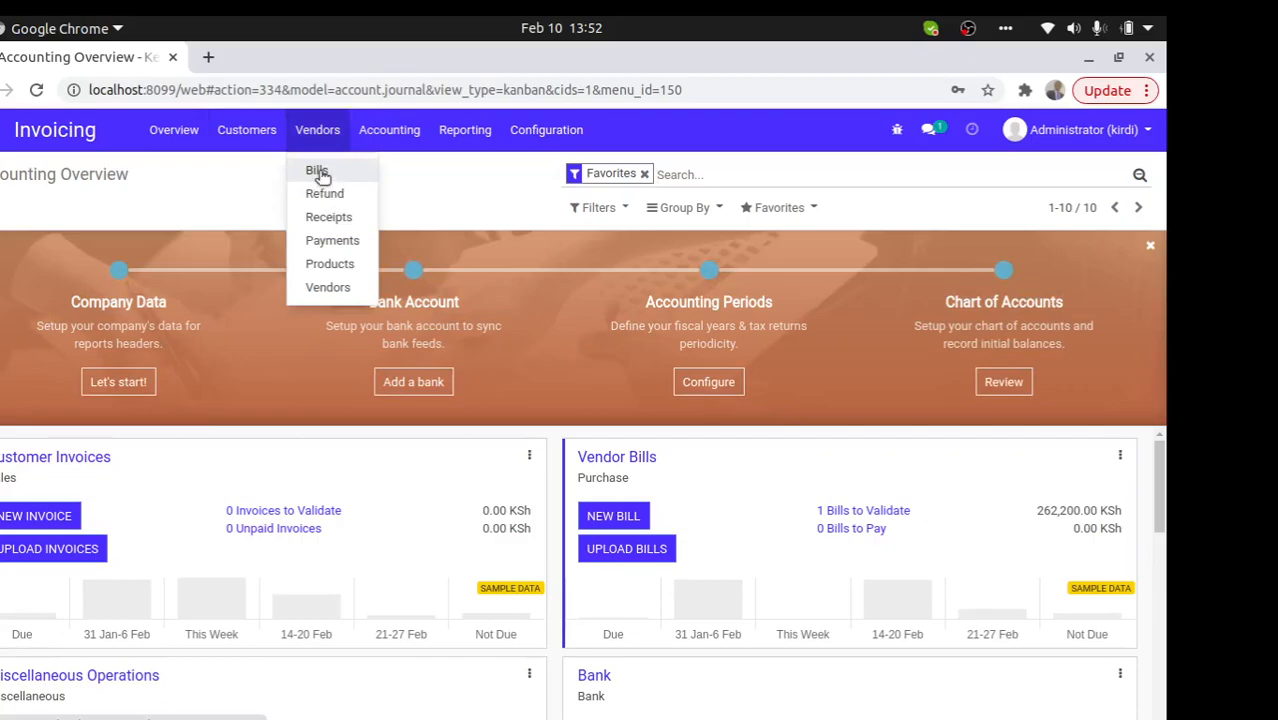
left_click(316, 171)
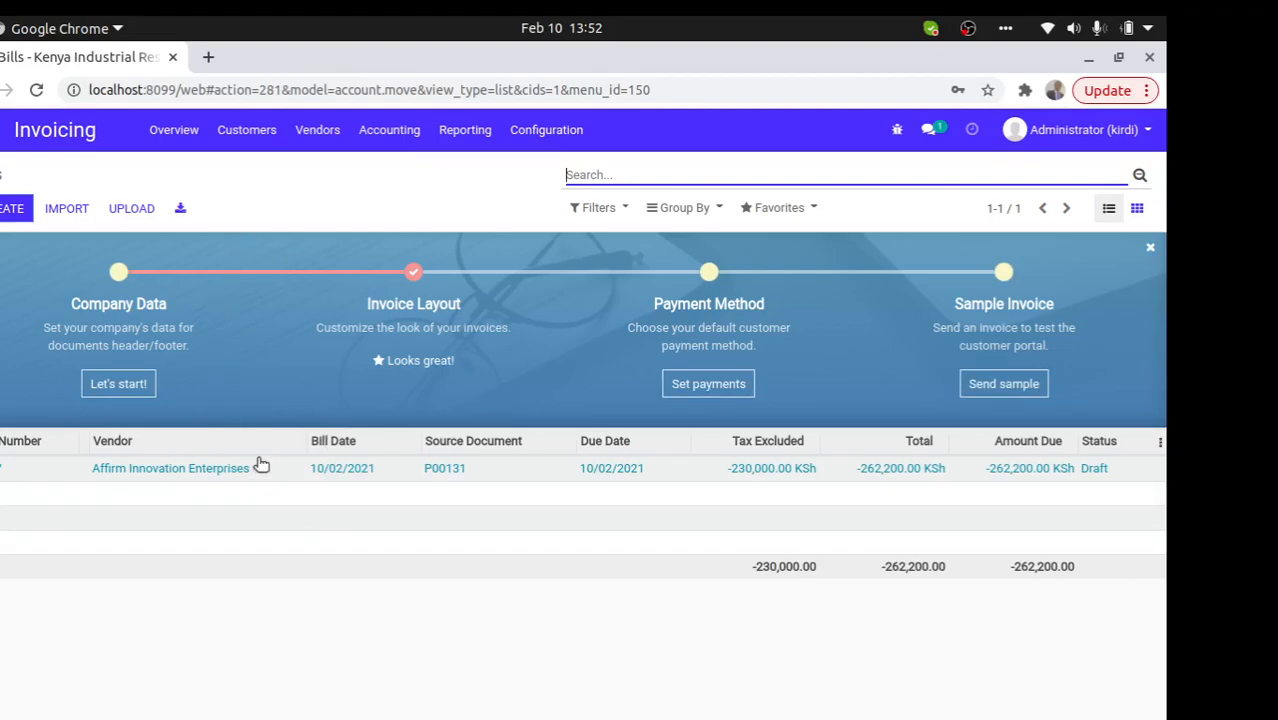
left_click(311, 135)
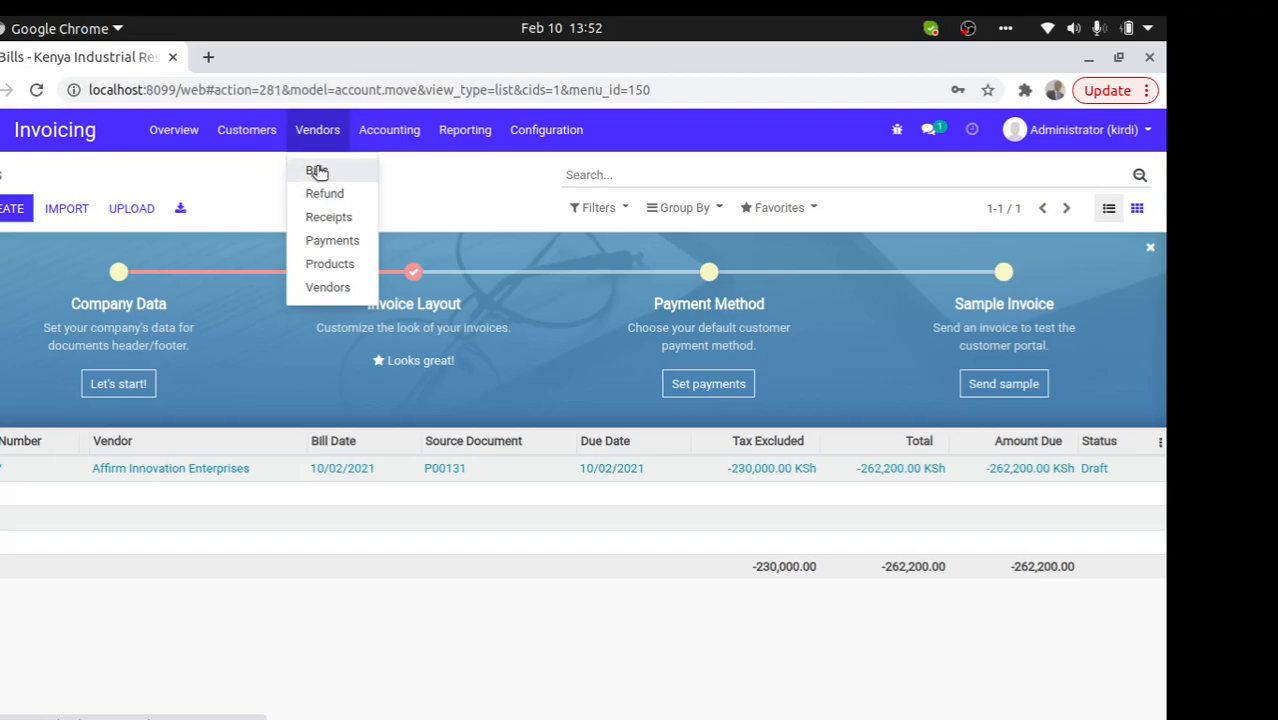
left_click(317, 171)
left_click(336, 468)
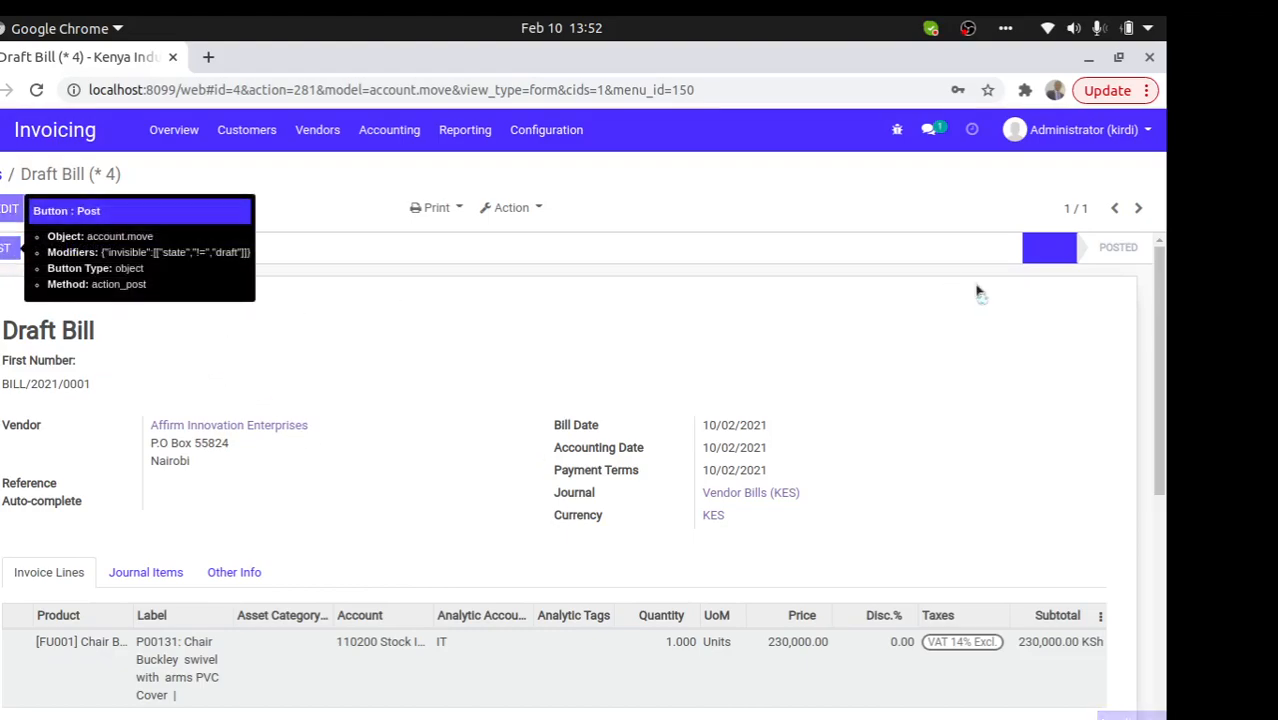
- Post BILL/2021/0001 and register a 262,200.00 KSh payment through the Bank (KES) journal
left_click(8, 247)
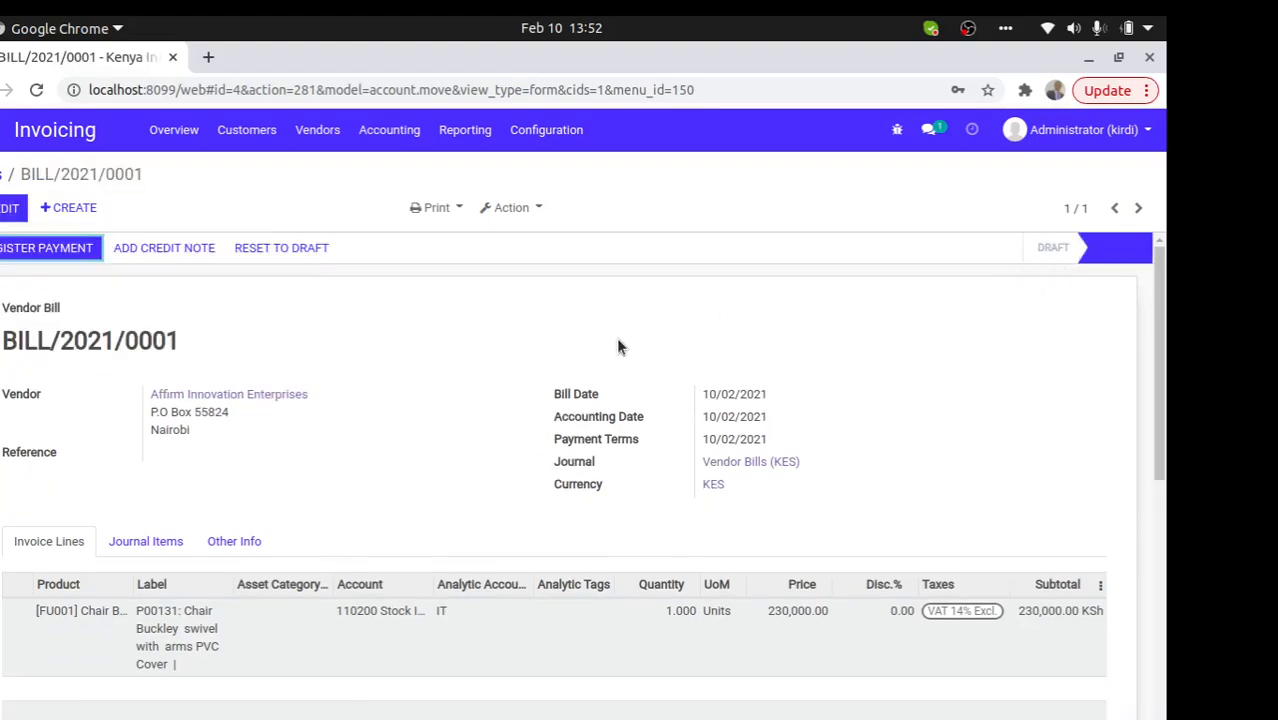
left_click(8, 250)
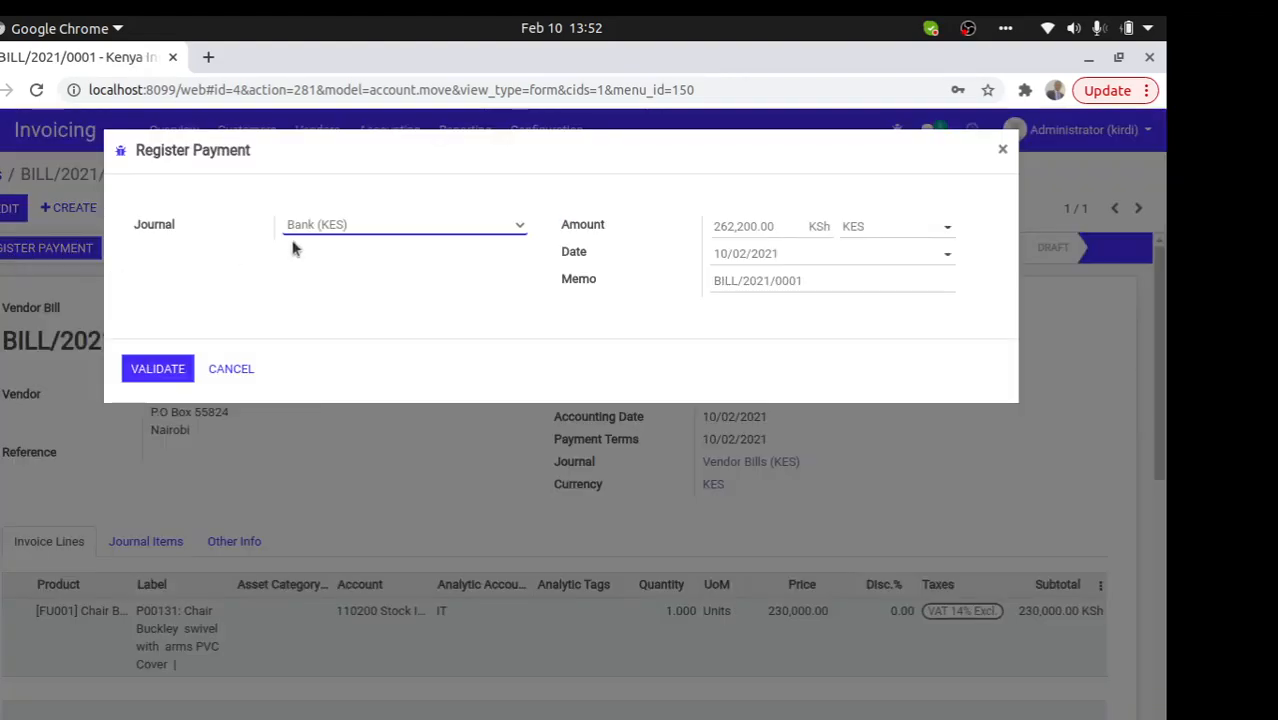
left_click(357, 228)
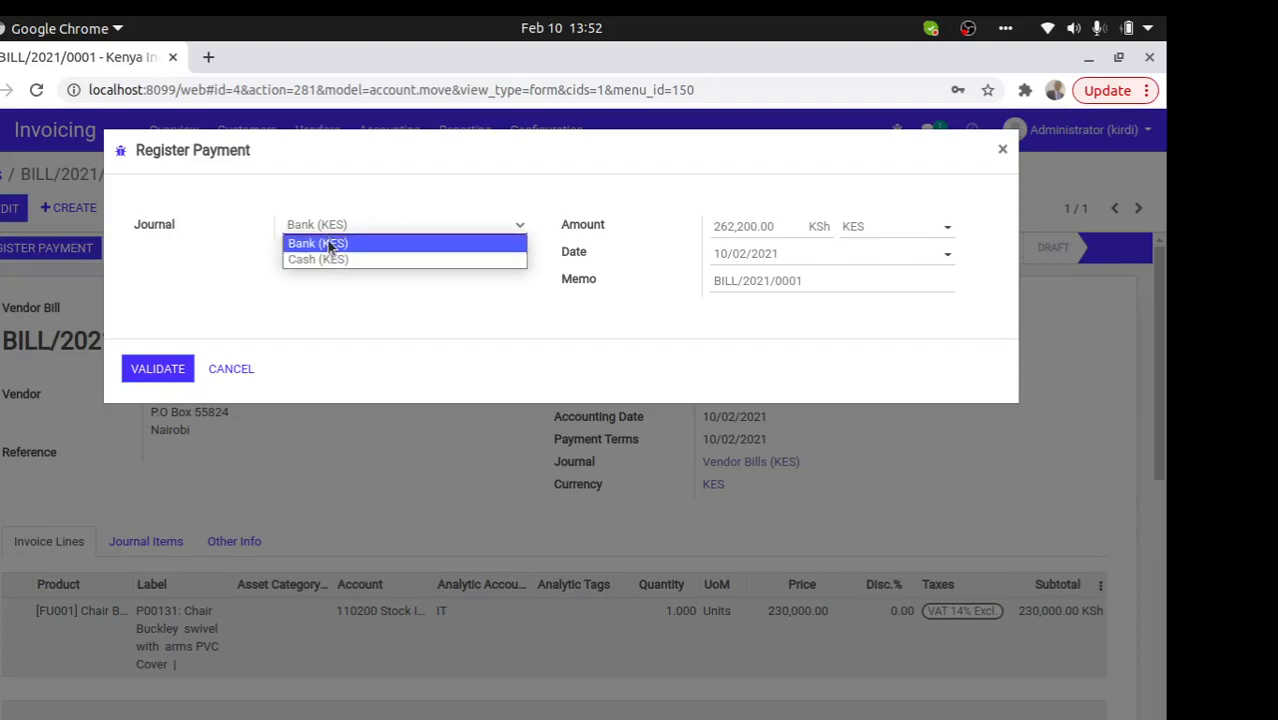
left_click(331, 245)
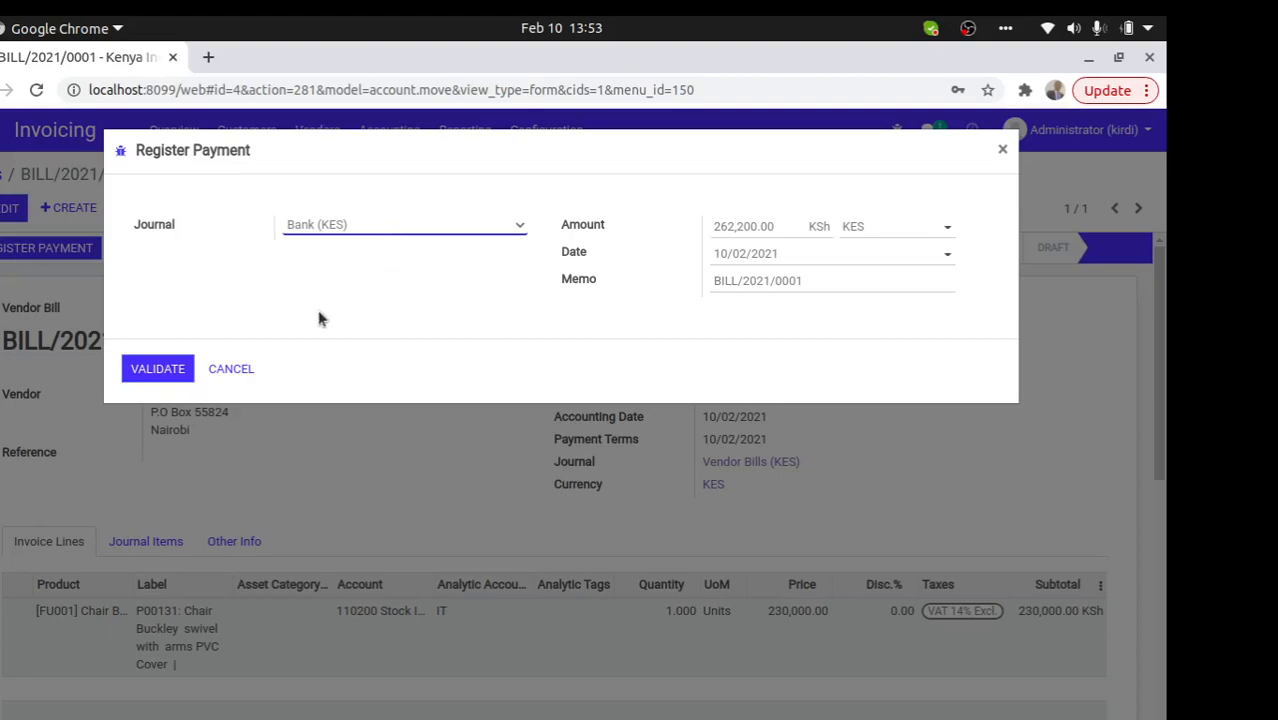
left_click_drag(780, 223, 689, 229)
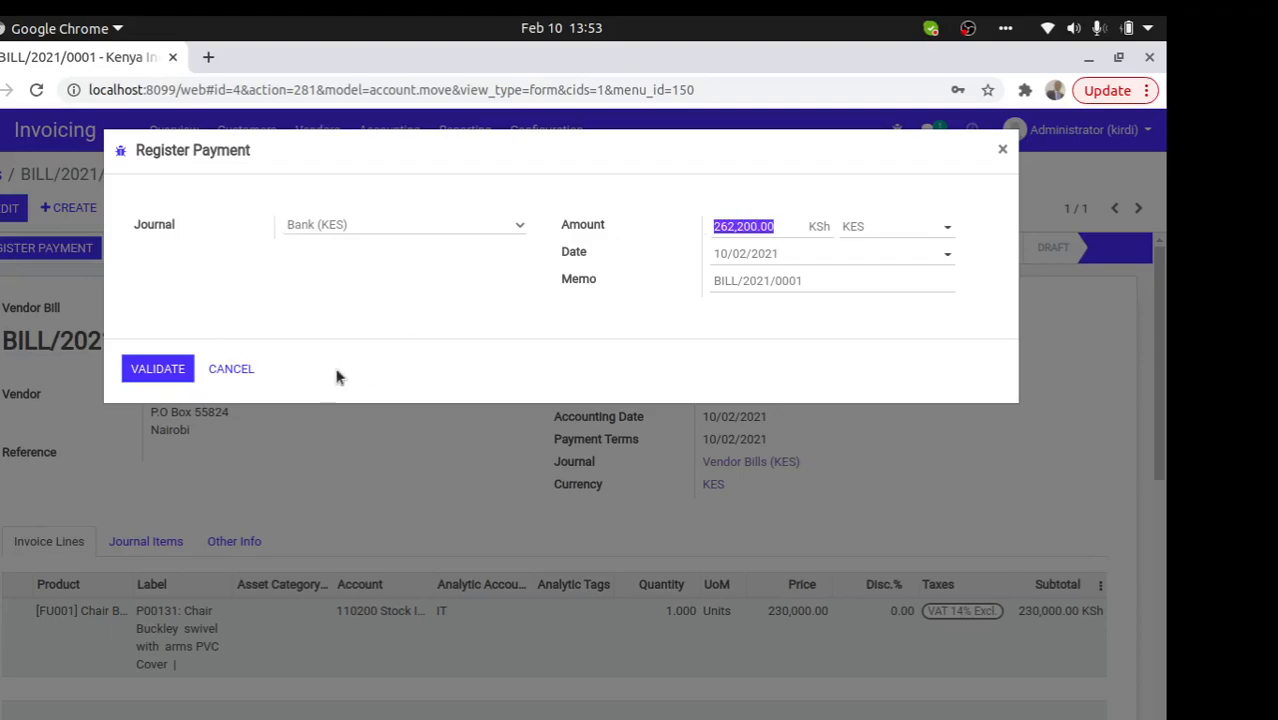
left_click(152, 370)
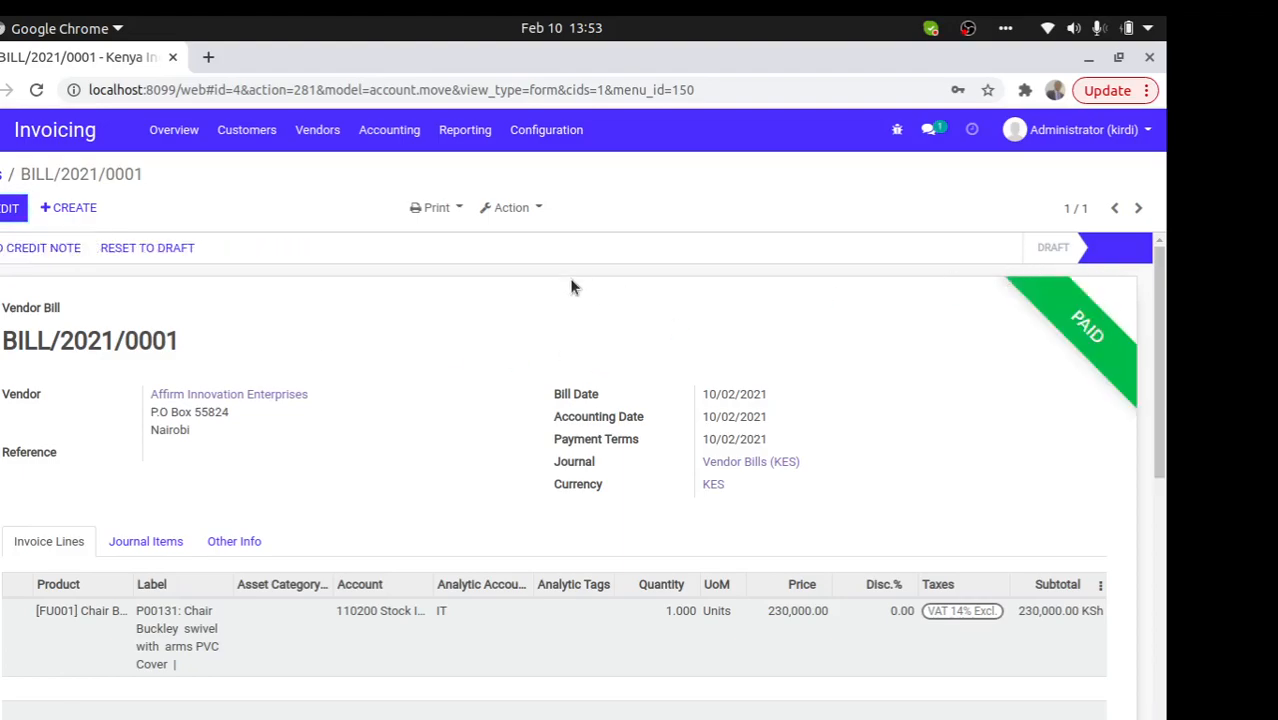
- Open bill BILL/2021/0001's payment record SUPP.OUT/2021/0001 from its payment details
left_click(4, 174)
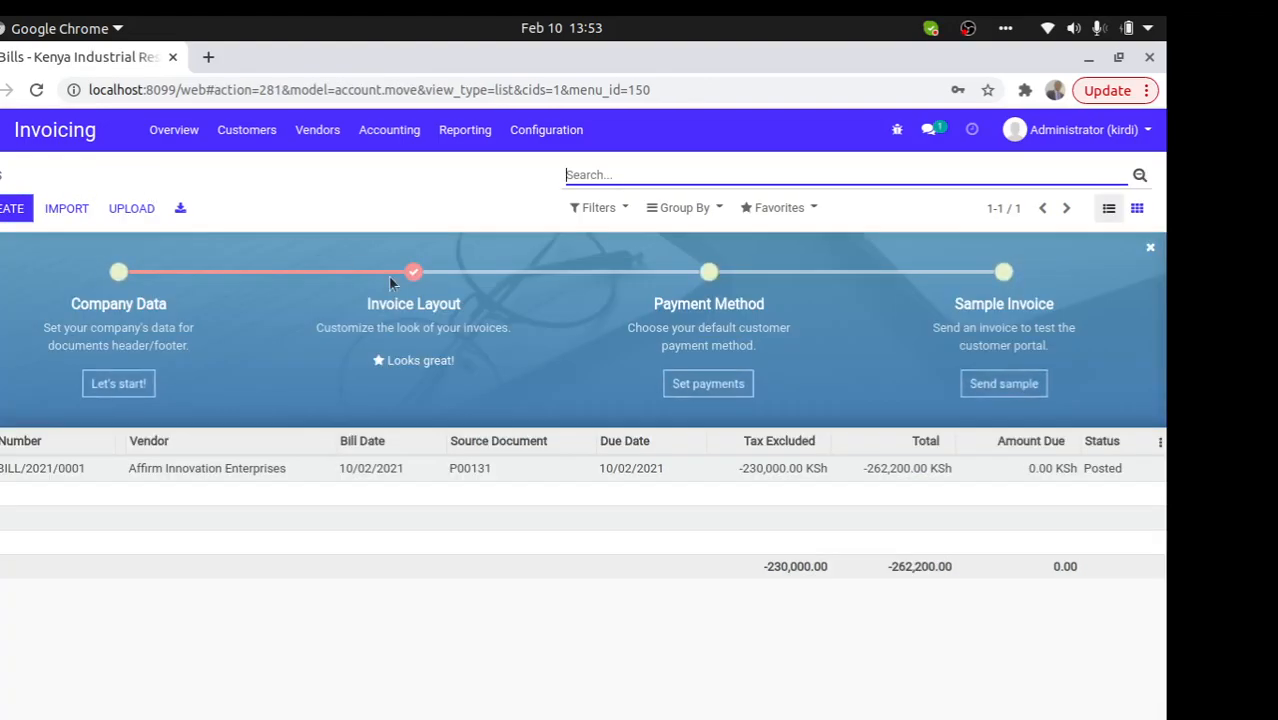
left_click(913, 476)
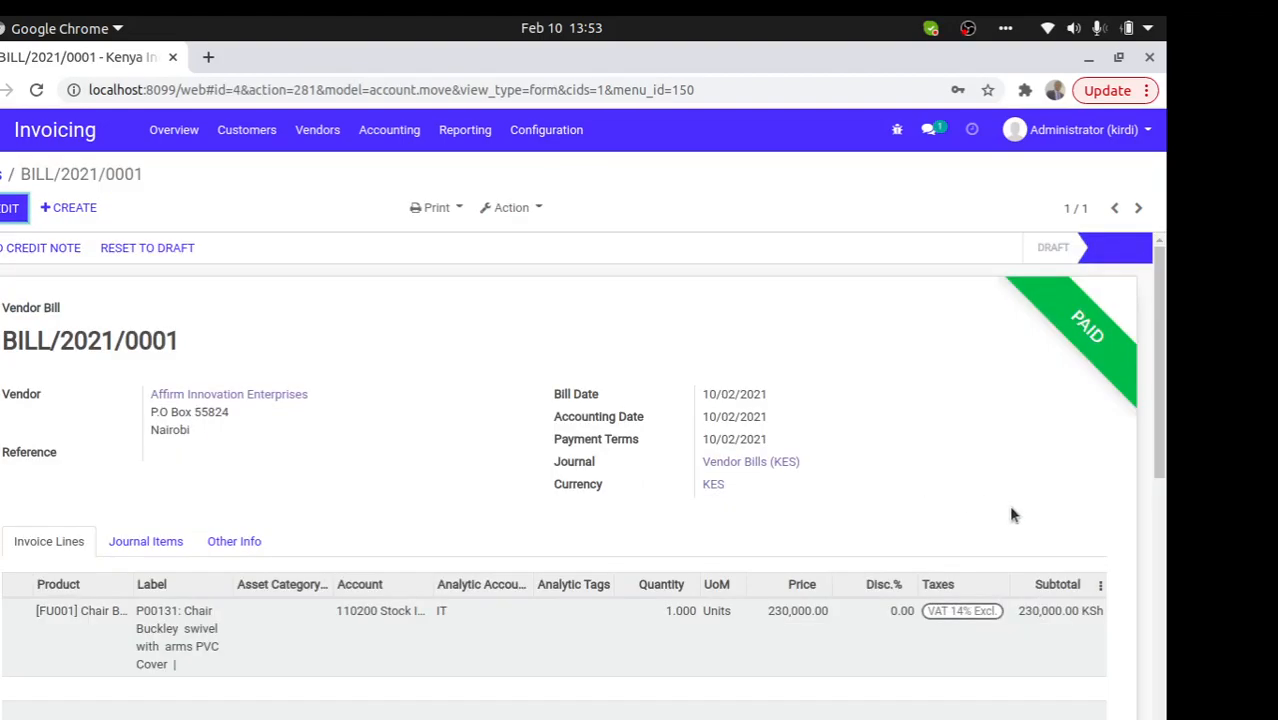
left_click_drag(1160, 404, 1134, 537)
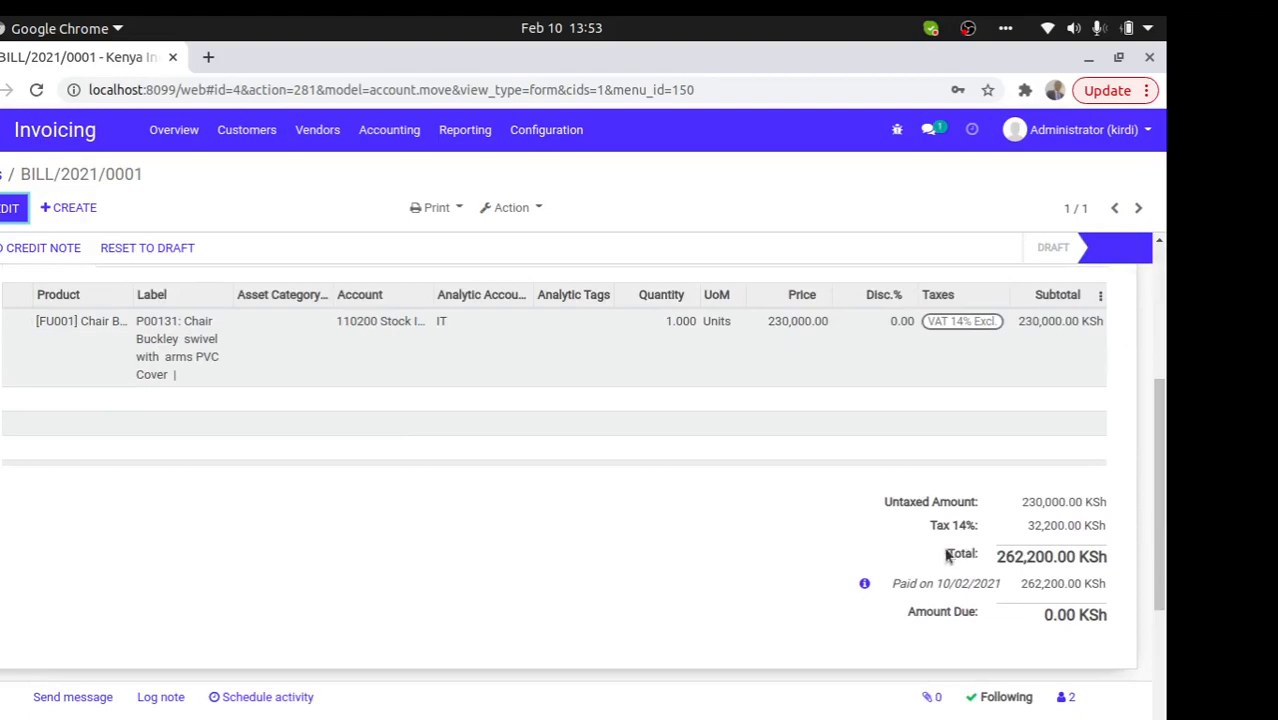
left_click(865, 586)
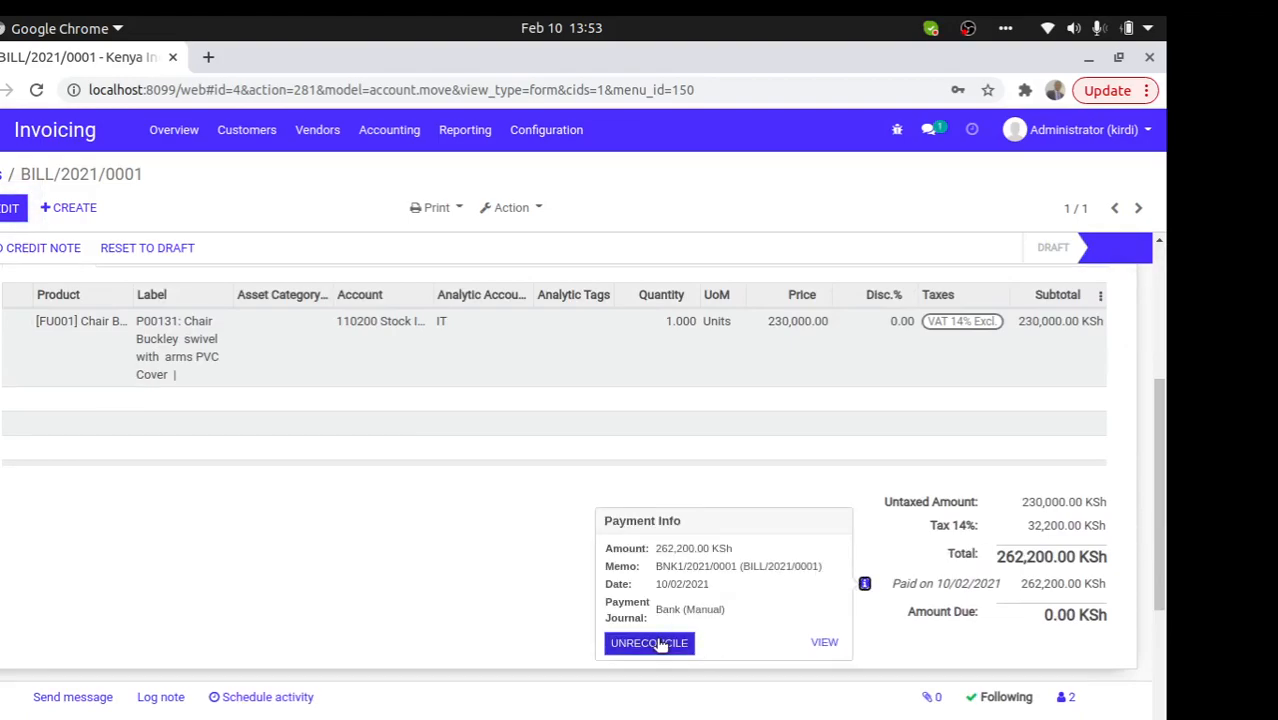
left_click(824, 641)
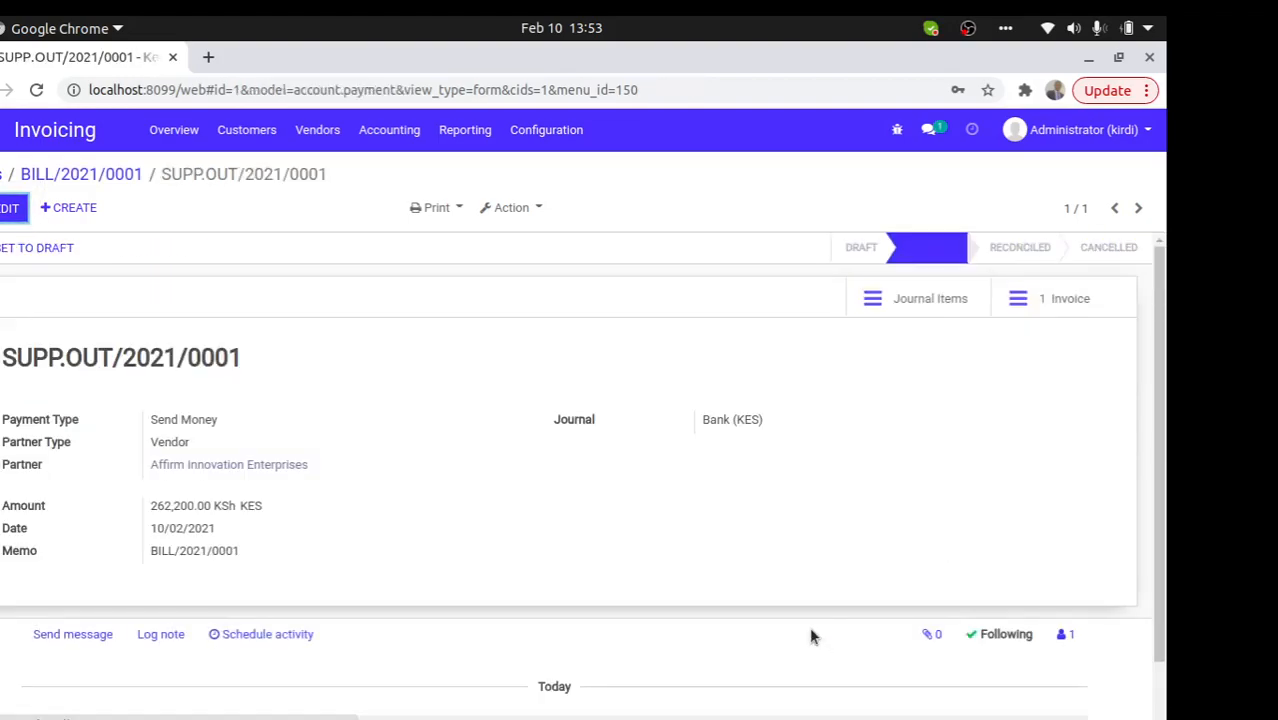
- Print the Payment Receipt for SUPP.OUT/2021/0001 and return to the bill
left_click(434, 209)
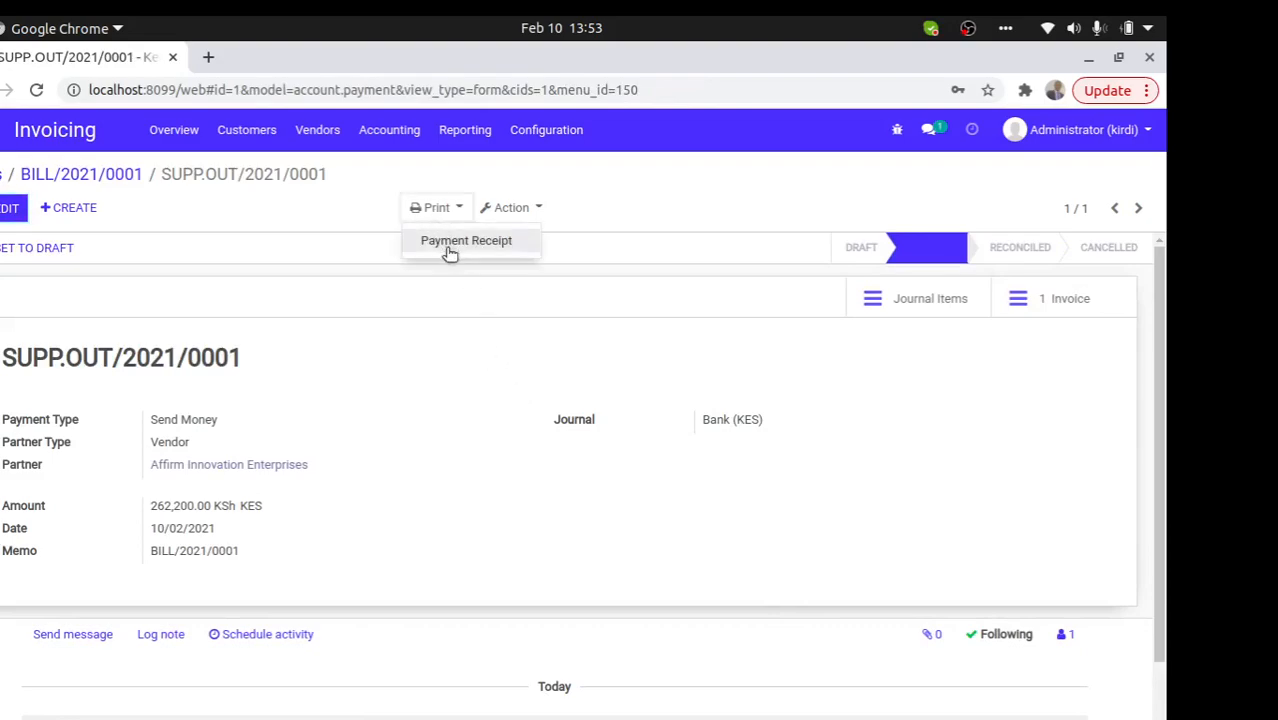
left_click(446, 241)
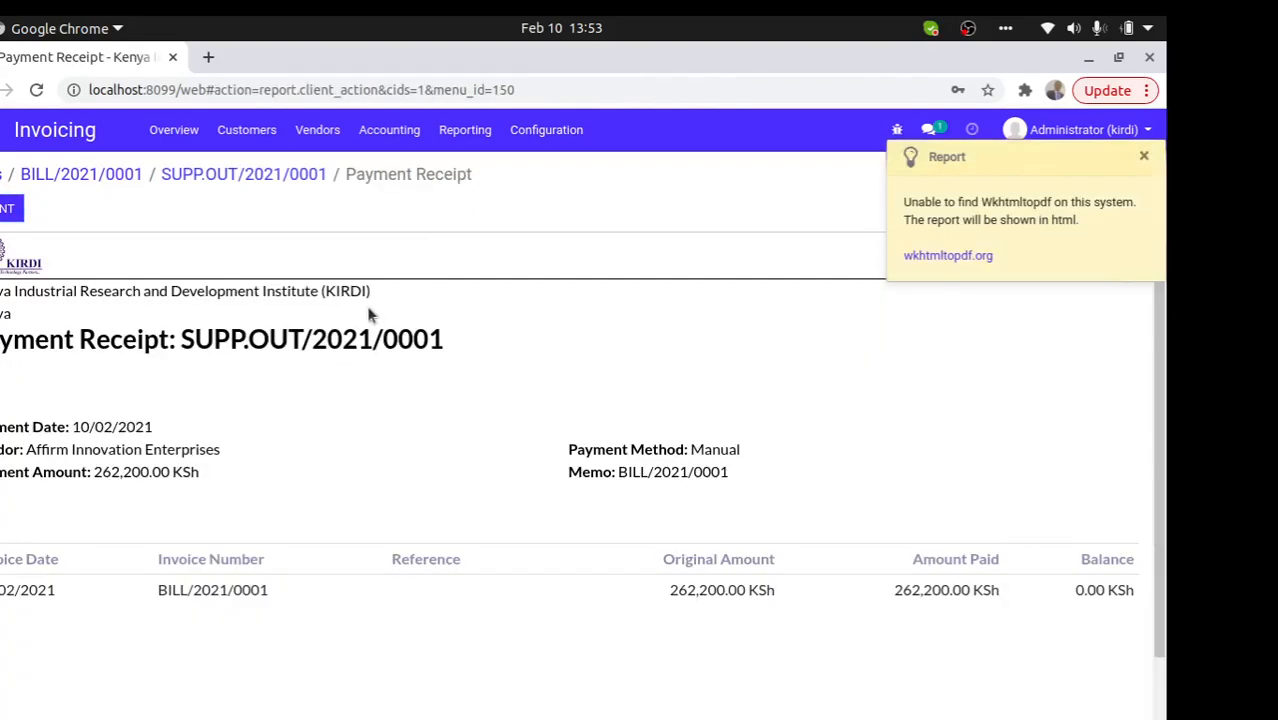
left_click(190, 177)
left_click(50, 178)
- Return to the Bills list and dismiss the wkhtmltopdf report warning
left_click(2, 175)
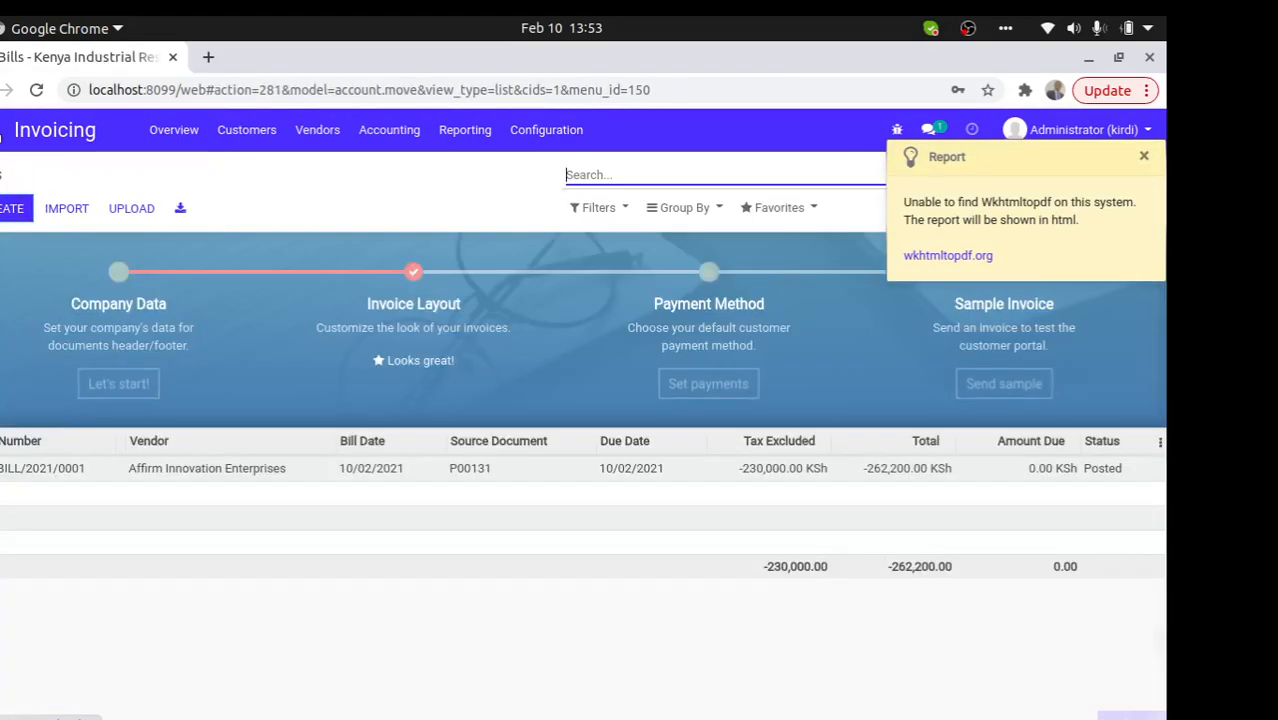
left_click(1, 130)
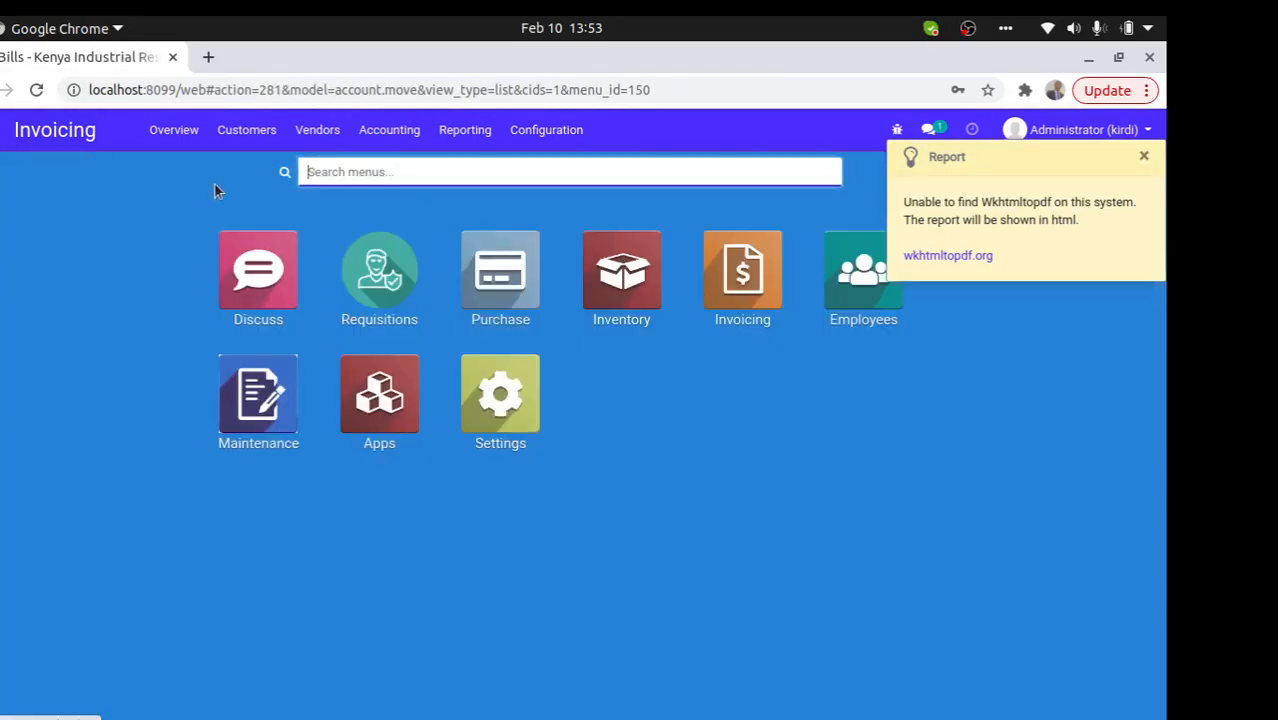
left_click(1149, 157)
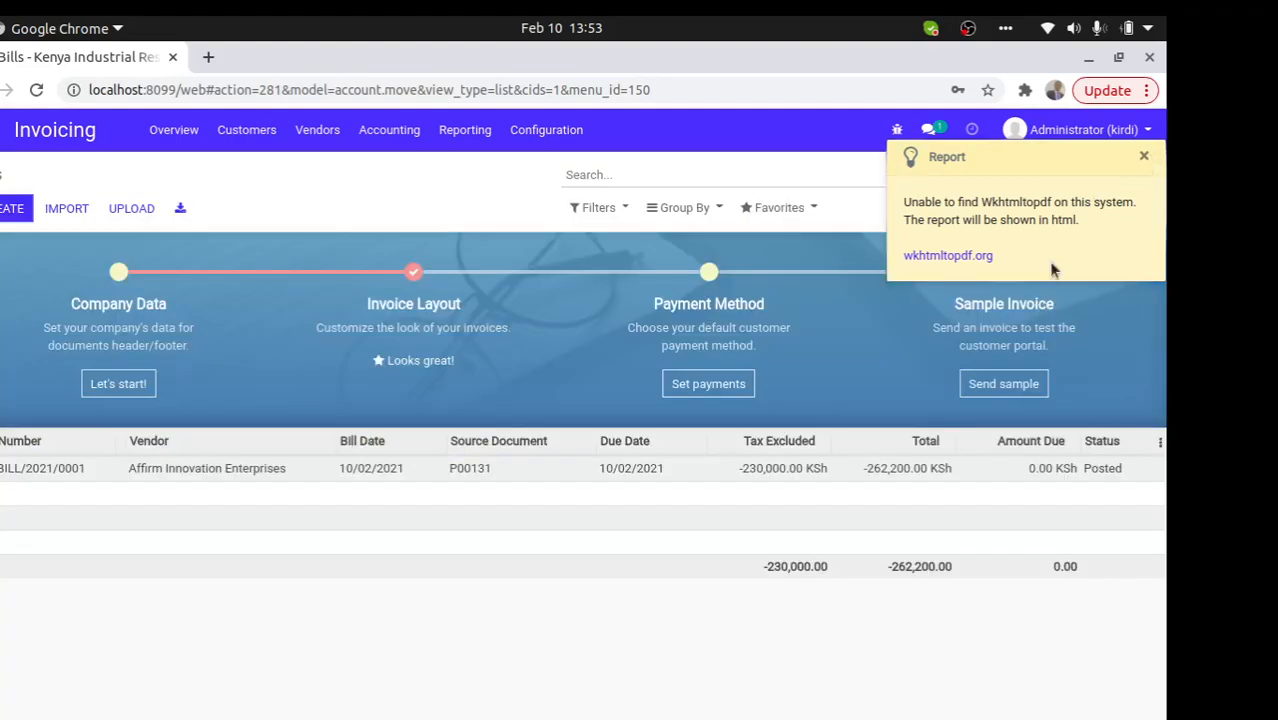
left_click(1144, 156)
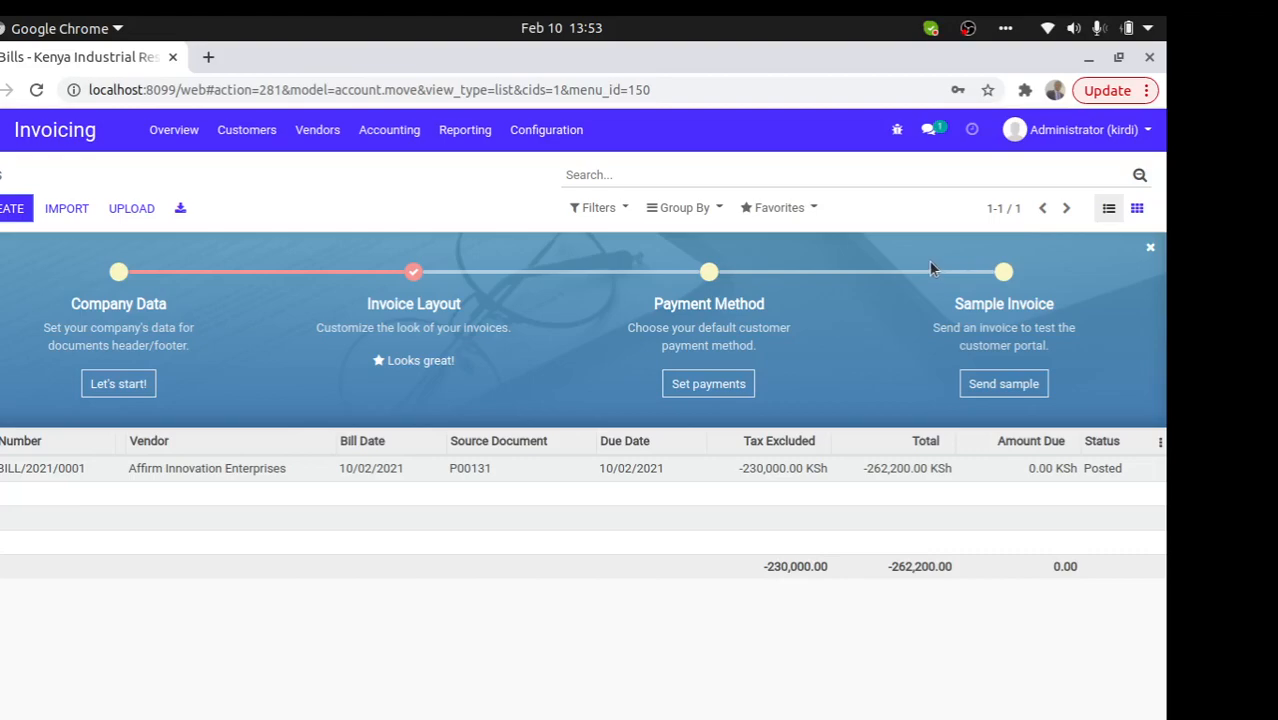
- Switch from the Bills list to the OBS Studio window
mouse_move(240, 438)
left_click_drag(2, 468, 2, 493)
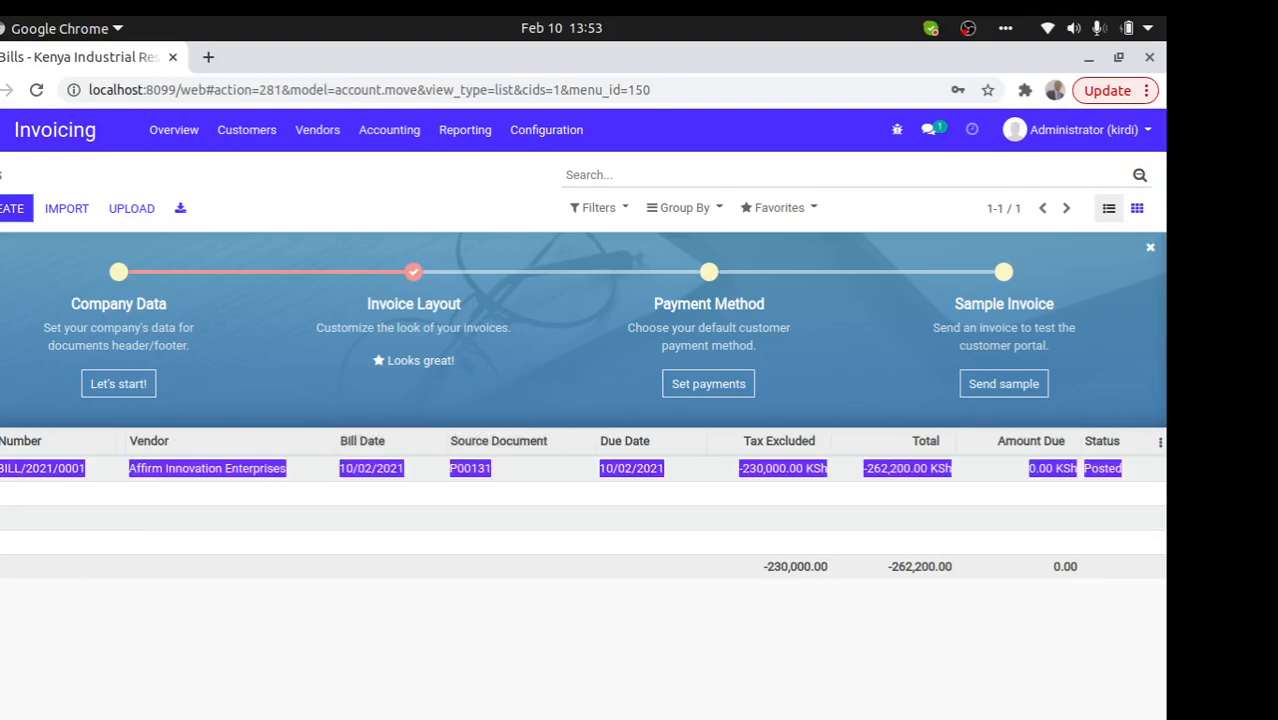
left_click(85, 559)
left_click(2, 549)
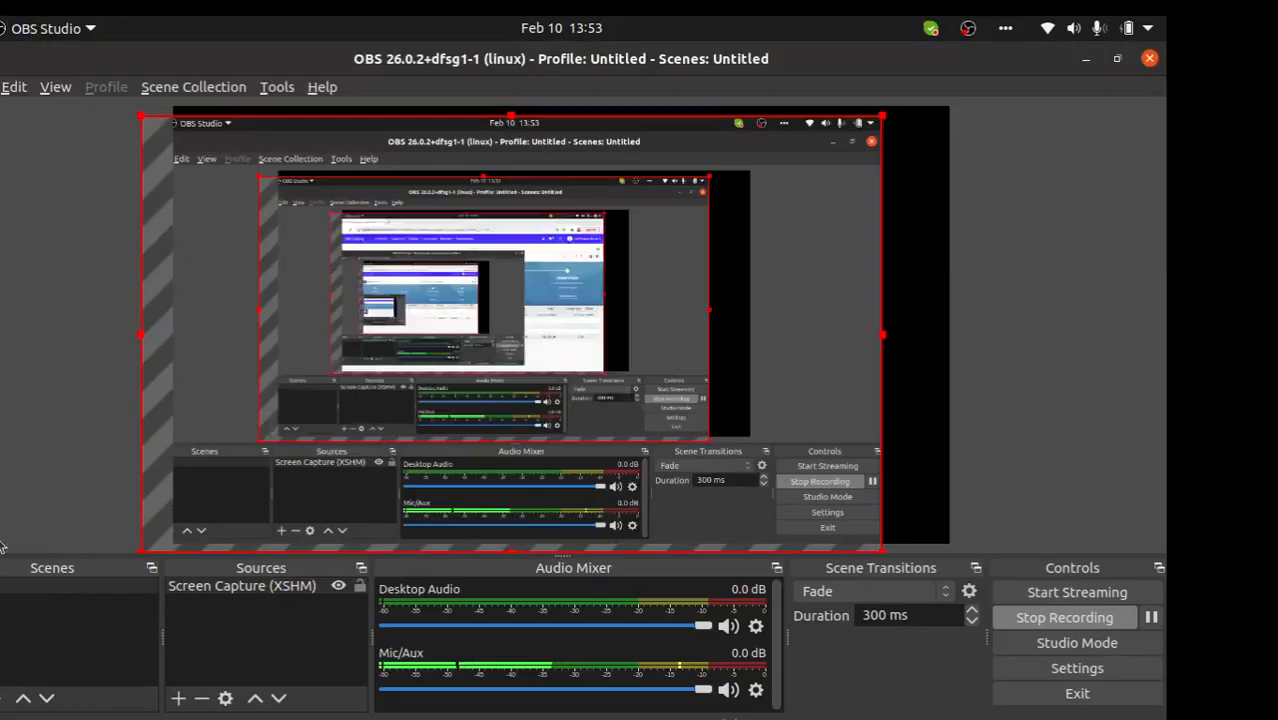